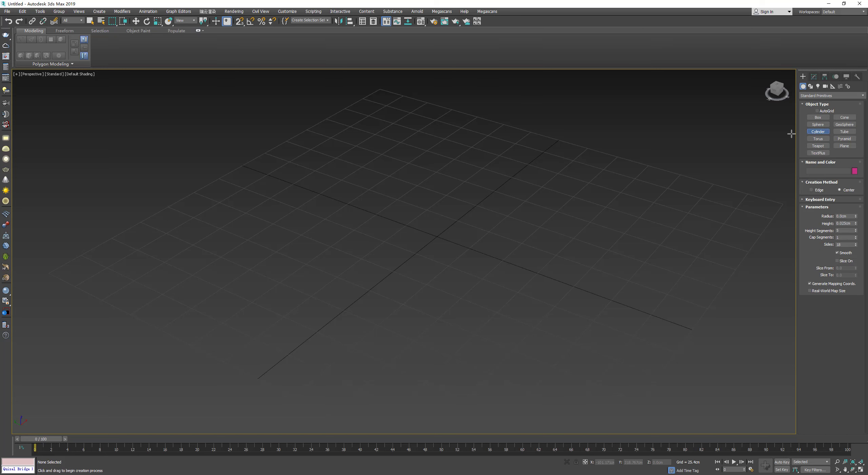
Draw a flat cylinder from the grid centre and hide the home grid.
drag(437, 235, 481, 203)
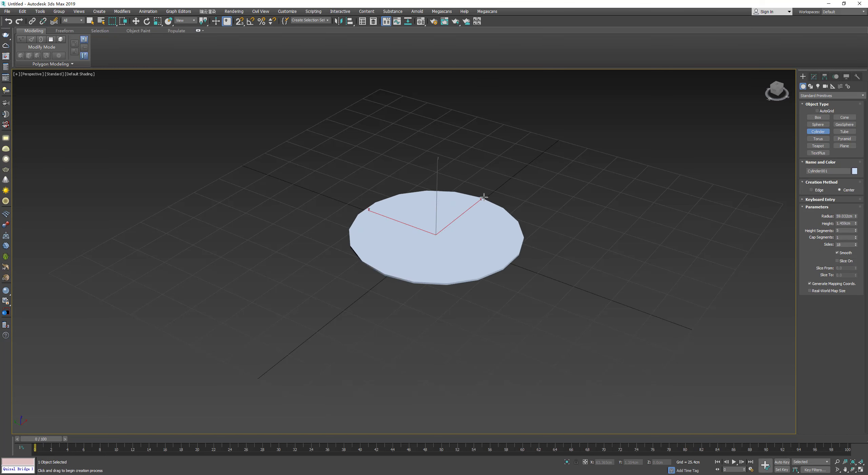
click(497, 209)
right_click(498, 208)
scroll(491, 217, up, 1)
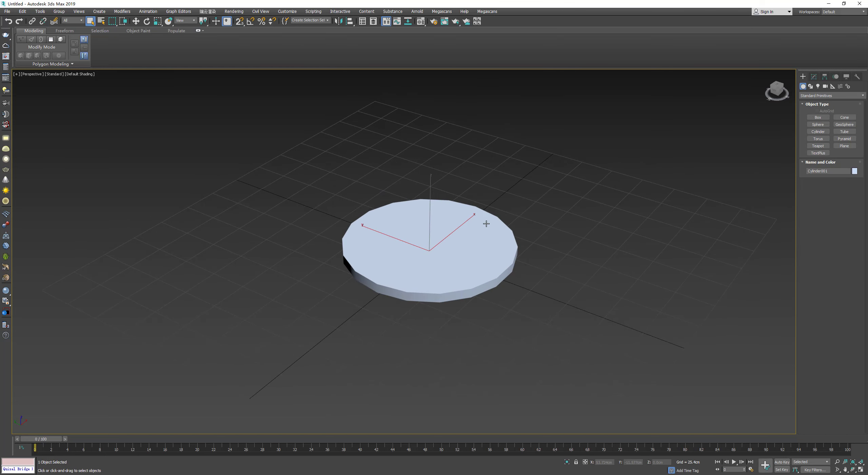
key(g)
key(w)
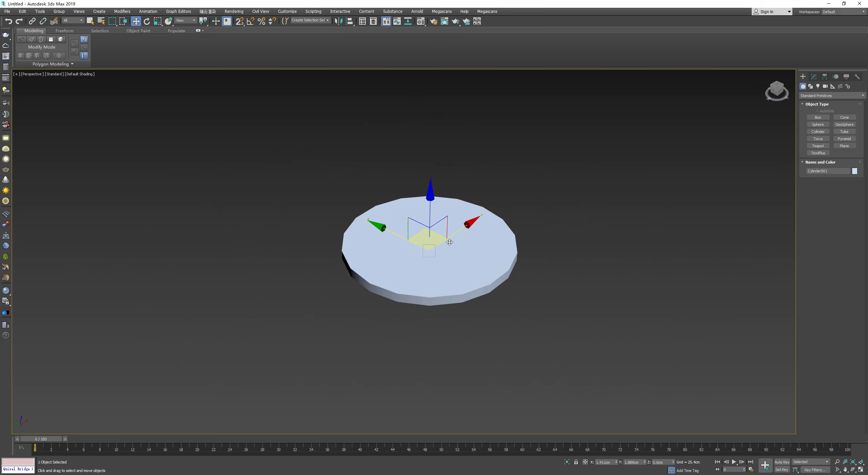
Give the cylinder 46 sides and 1 height segment, with Performance shading and Edged Faces.
click(814, 76)
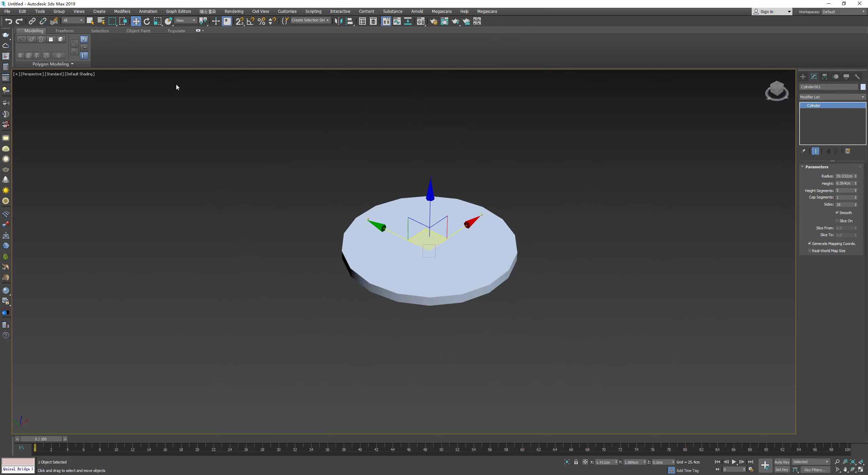
click(61, 75)
click(78, 96)
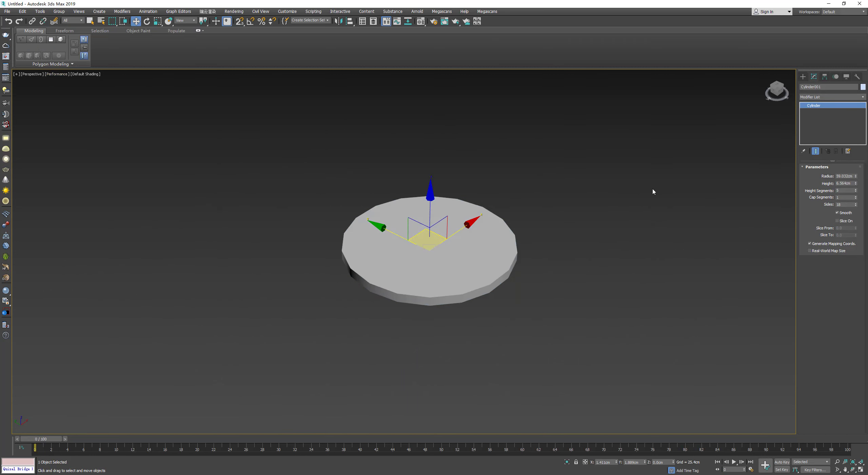
drag(855, 205, 858, 195)
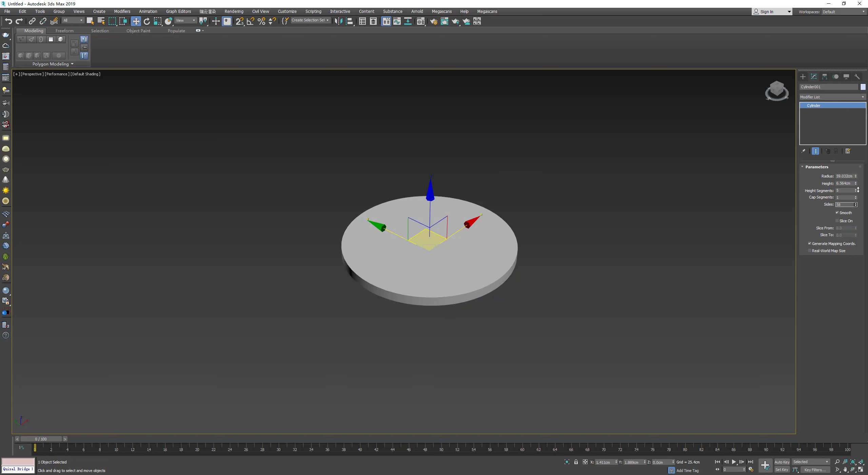
middle_drag(543, 233, 543, 250)
key(F4)
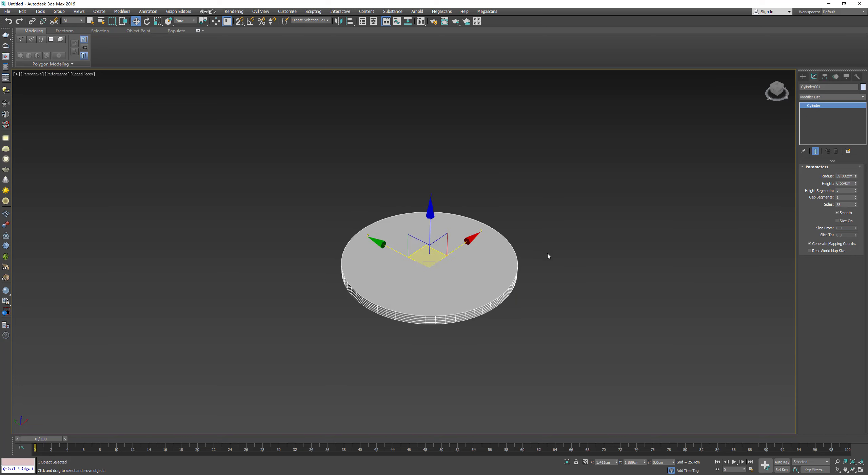
drag(857, 191, 857, 217)
mouse_move(580, 232)
middle_down()
mouse_move(549, 281)
mouse_move(546, 234)
middle_up()
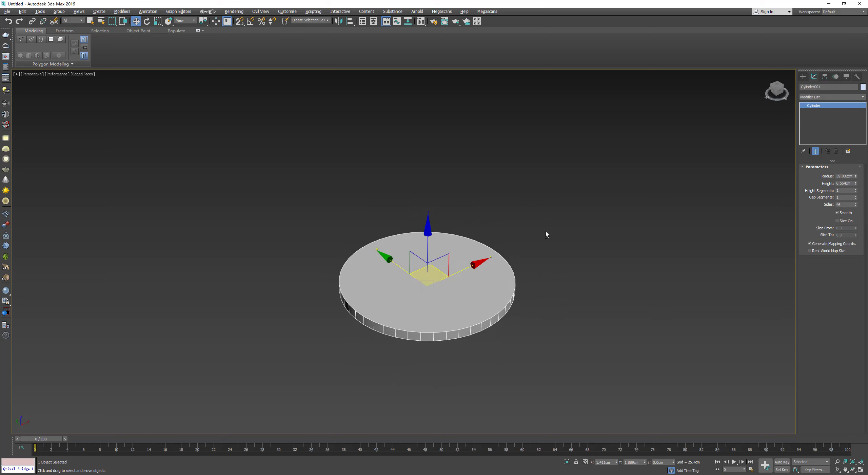
click(809, 98)
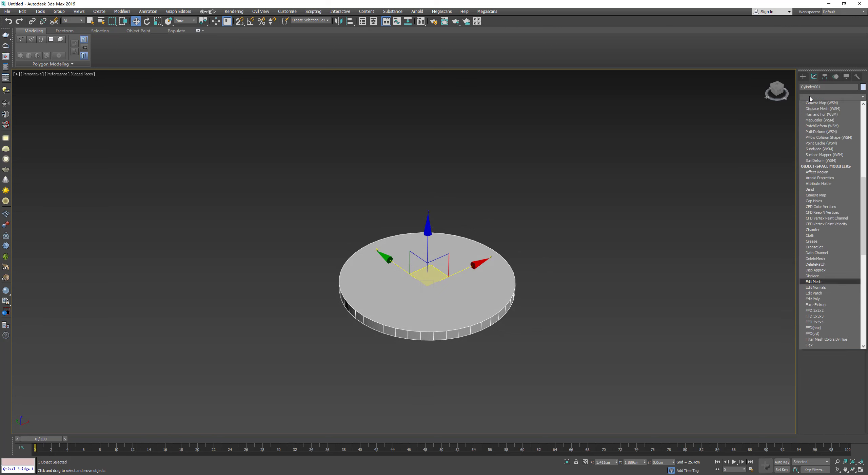
Add an Edit Poly modifier and select the cylinder's top polygon.
click(818, 122)
middle_drag(501, 281, 505, 261)
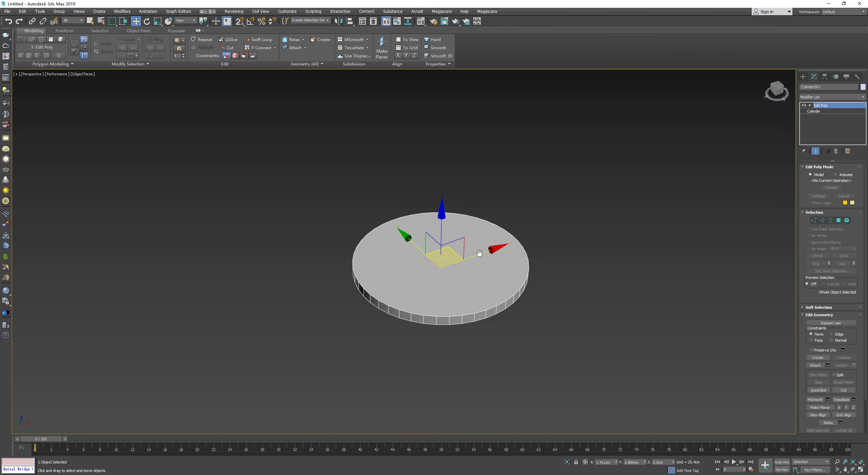
scroll(484, 263, up, 4)
key(4)
click(467, 271)
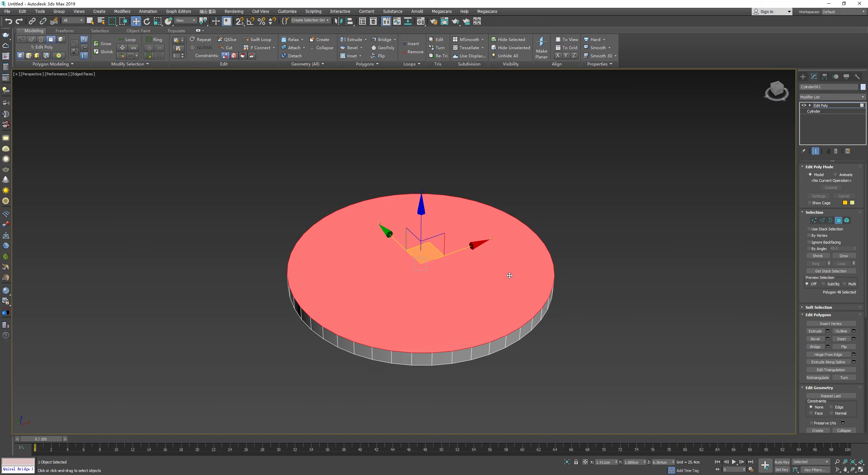
mouse_move(472, 295)
alt+middle_down()
mouse_move(471, 254)
mouse_move(514, 272)
alt+middle_up()
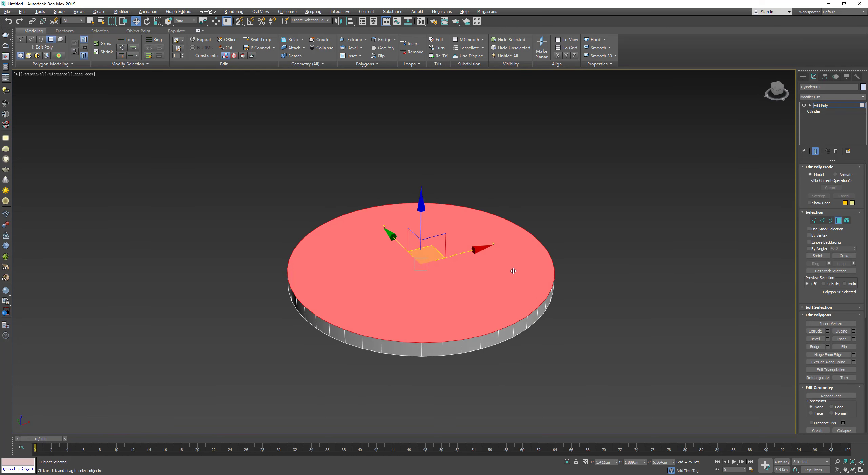
mouse_move(568, 304)
alt+middle_down()
mouse_move(449, 273)
mouse_move(411, 299)
alt+middle_up()
click(456, 271)
Inset the top face about 2.368cm and push the inner face down to recess it.
click(854, 339)
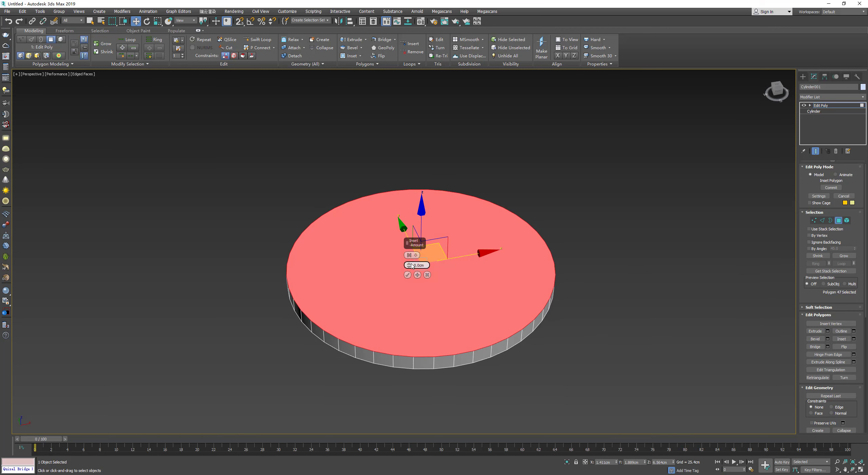
drag(410, 265, 412, 259)
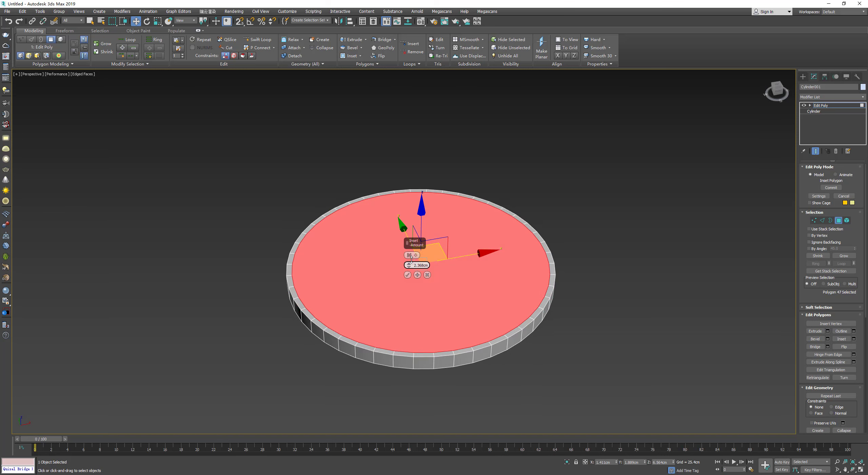
click(408, 275)
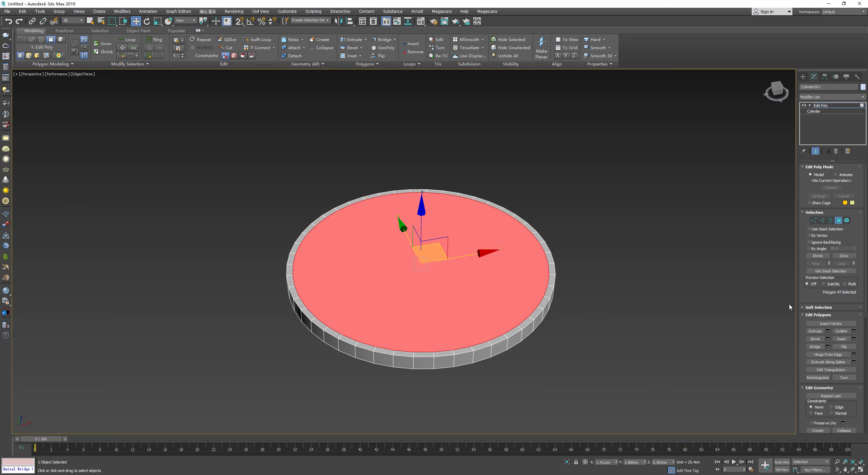
drag(422, 206, 439, 224)
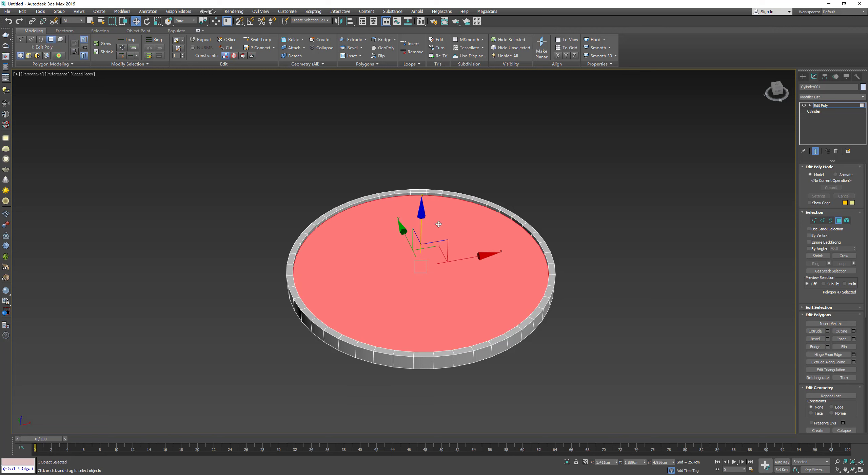
alt+middle_drag(453, 222, 668, 182)
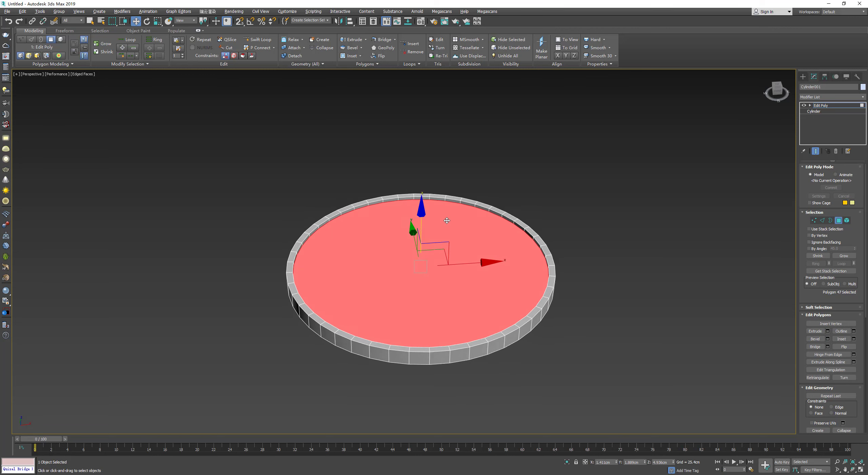
click(803, 76)
alt+middle_drag(481, 212, 453, 237)
Reselect the top face and inset it a second time at 1.64cm.
key(4)
click(451, 238)
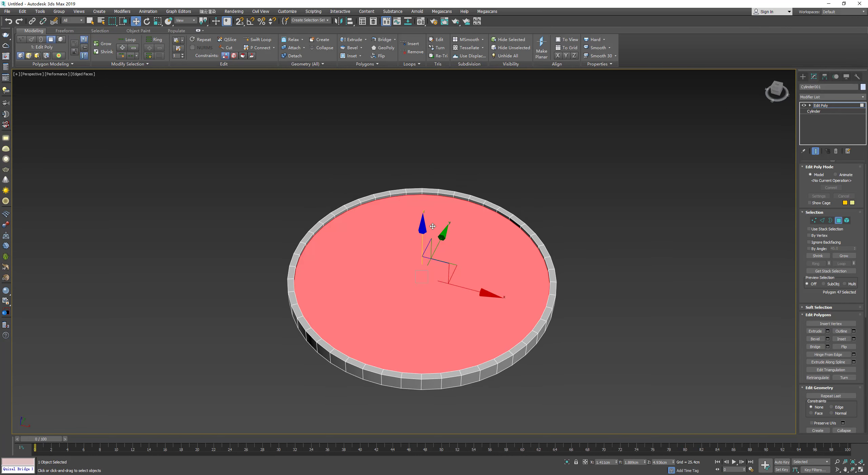
scroll(456, 235, up, 1)
scroll(455, 235, up, 2)
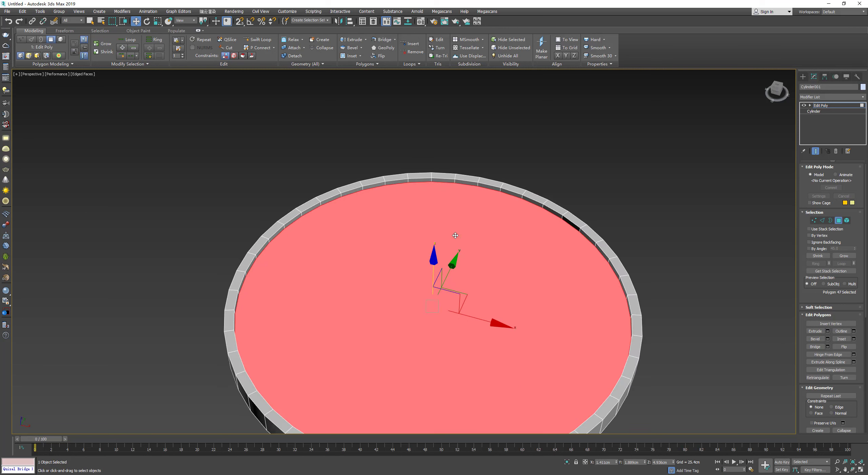
click(854, 339)
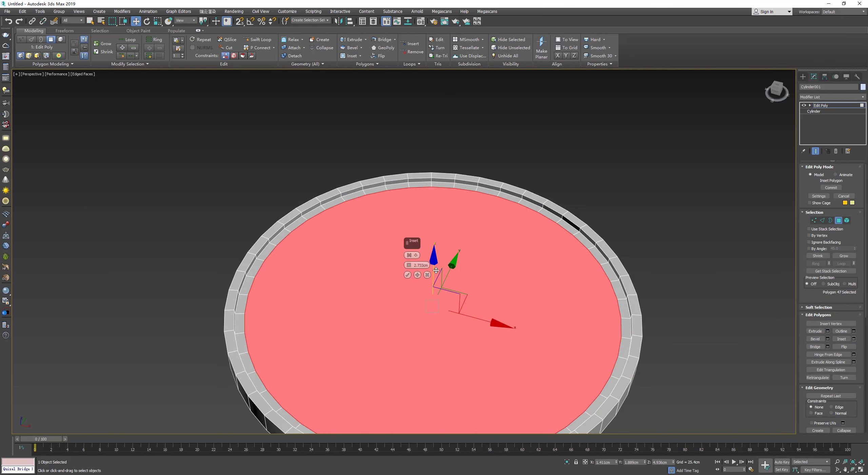
drag(409, 265, 409, 267)
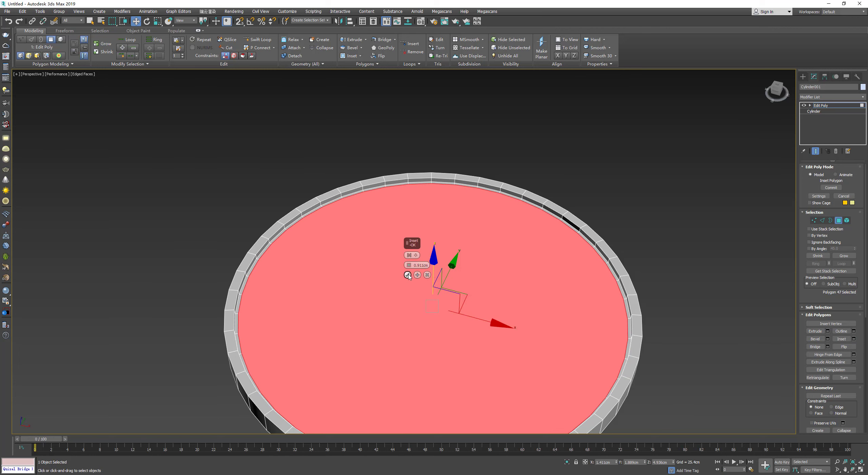
click(408, 275)
Insert three edge loops around the outer rim and the cylinder side.
click(259, 40)
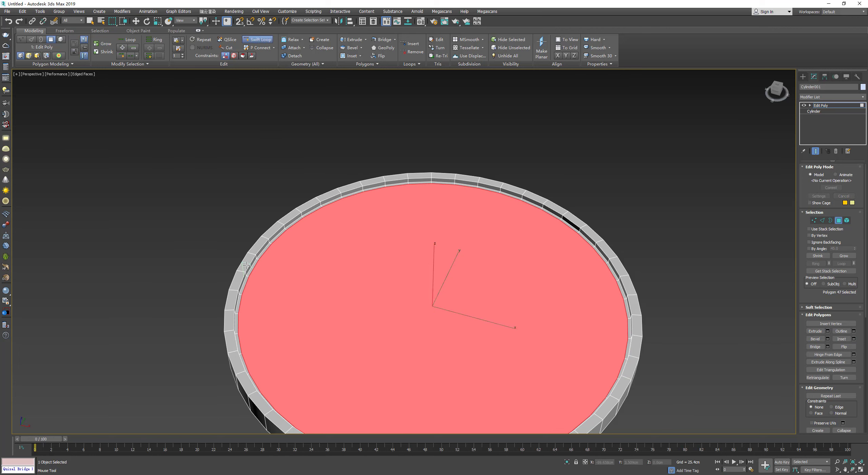
click(231, 289)
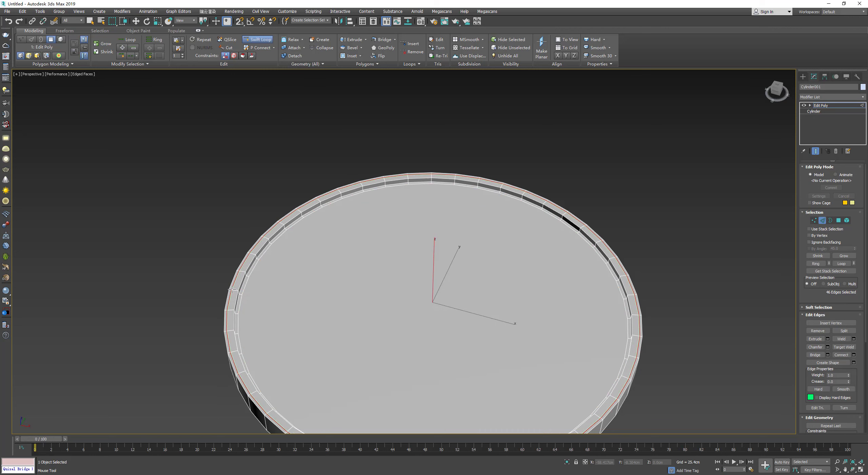
scroll(235, 290, up, 4)
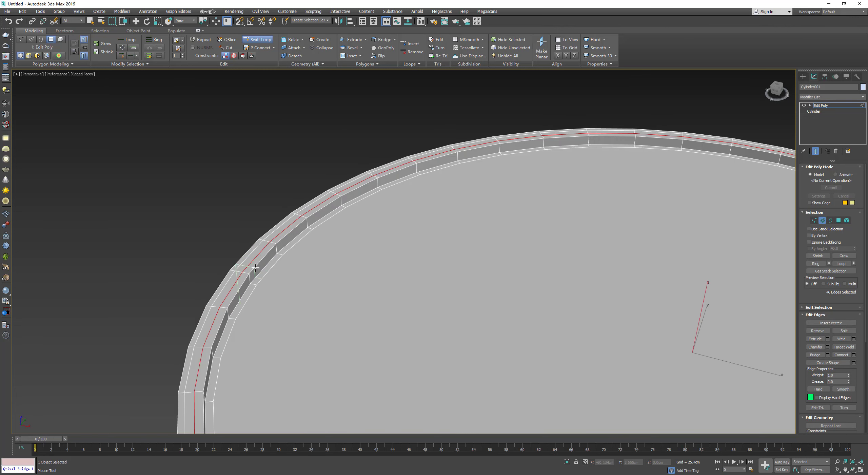
click(276, 245)
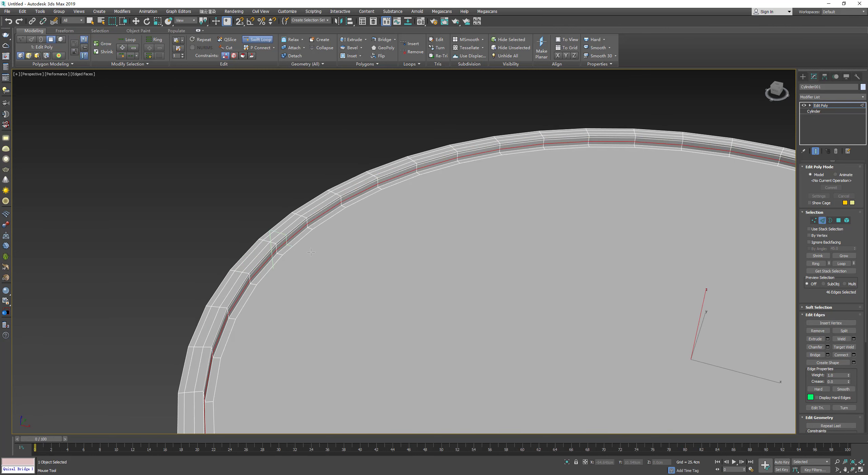
scroll(354, 257, down, 3)
scroll(354, 257, down, 1)
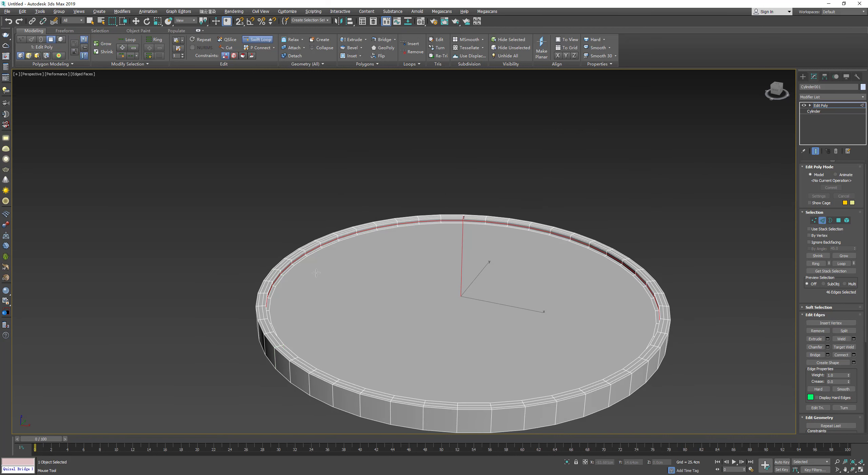
click(287, 361)
alt+middle_drag(287, 361, 396, 284)
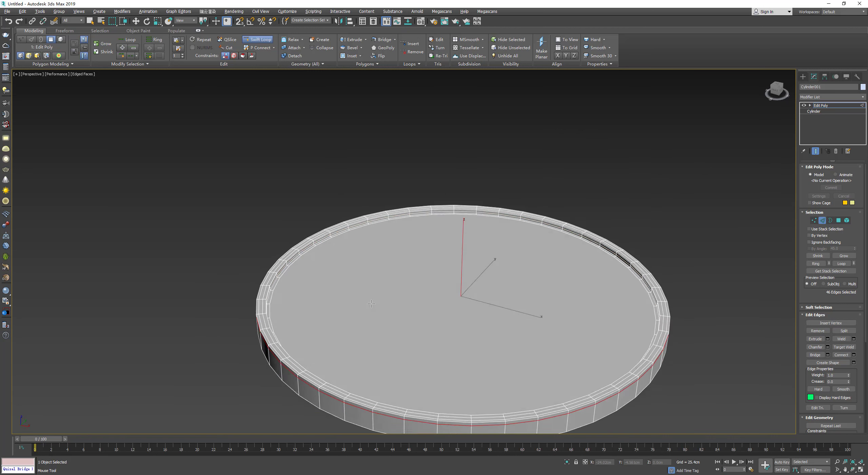
Switch to Vertex mode with the rim vertices ready for the Move tool.
ctrl+click(814, 220)
scroll(855, 393, down, 1)
scroll(855, 393, down, 1)
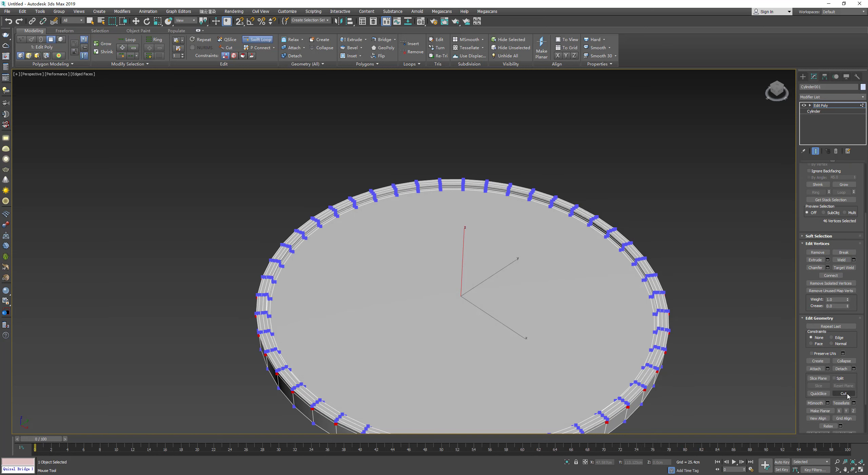
key(w)
scroll(293, 303, up, 2)
Cut an edge across the top face from the left rim vertex to the right.
scroll(293, 303, up, 2)
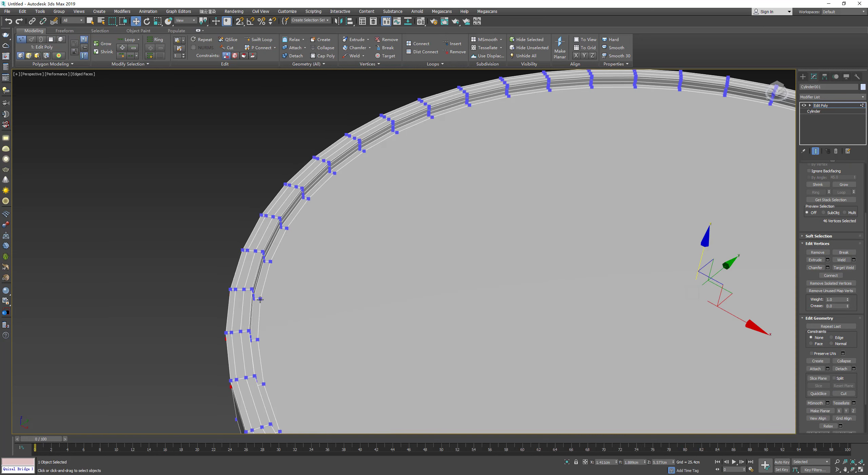
click(260, 298)
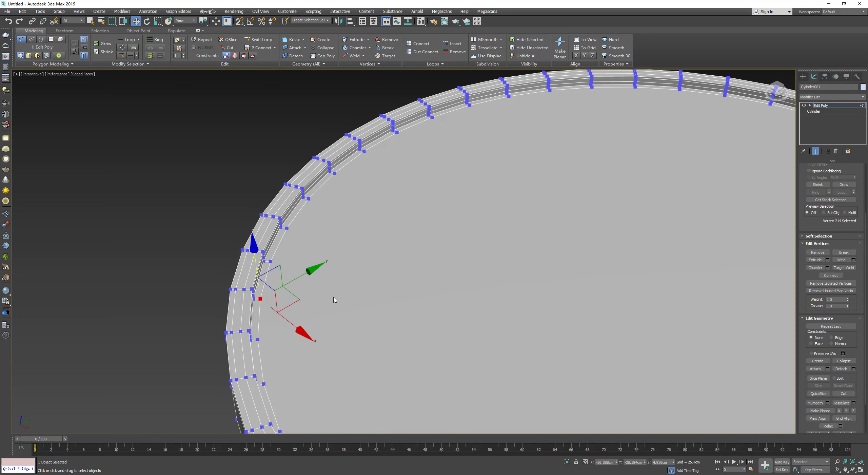
click(843, 393)
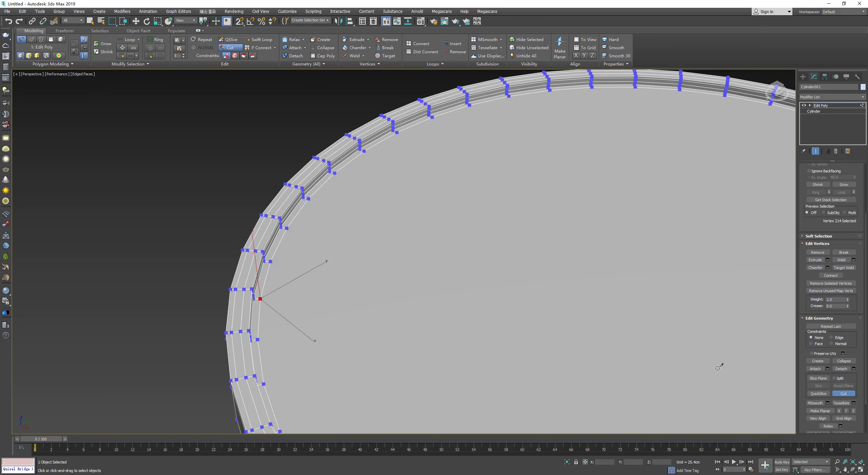
click(260, 299)
scroll(261, 298, down, 5)
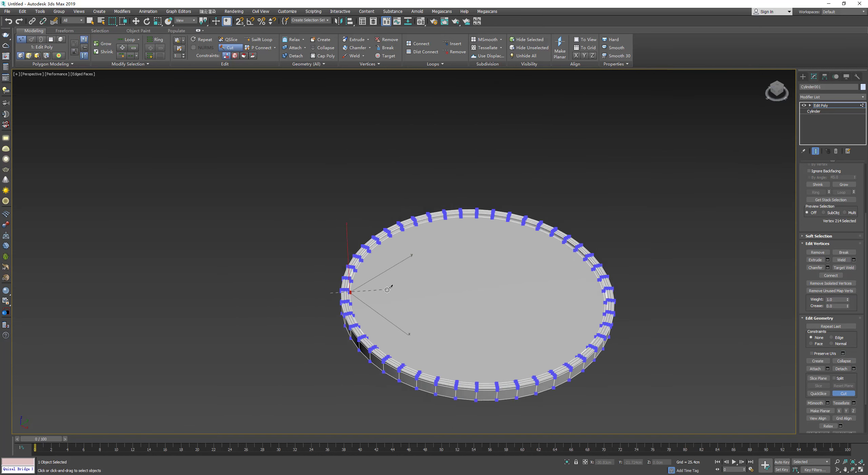
alt+middle_drag(390, 278, 430, 281)
scroll(506, 265, up, 5)
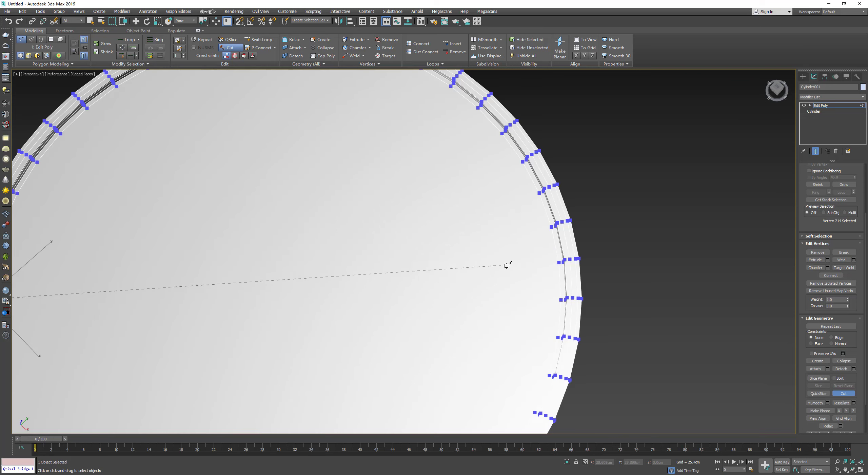
click(559, 263)
scroll(401, 255, down, 5)
scroll(305, 146, up, 1)
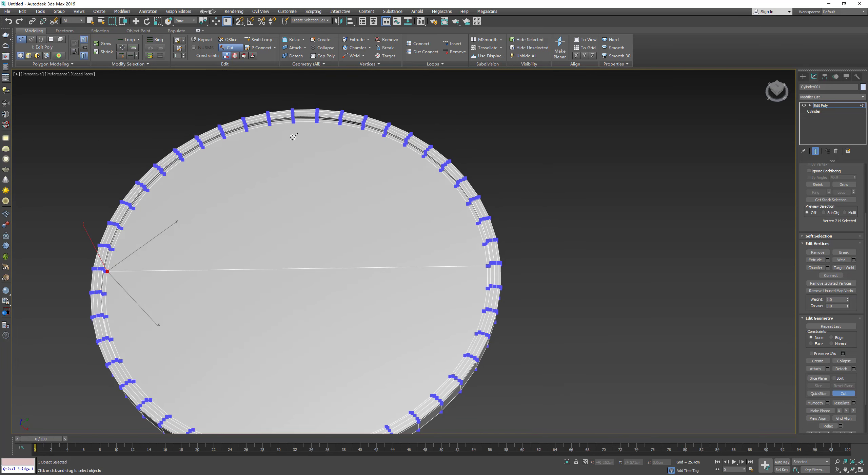
Cut a vertical edge through the centre down to the lower rim vertex.
alt+middle_drag(291, 139, 288, 261)
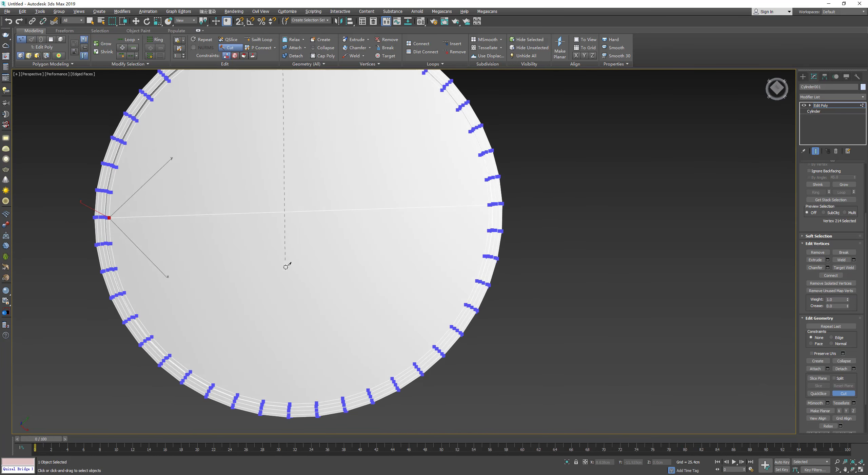
scroll(286, 382, up, 5)
middle_drag(287, 382, 295, 357)
middle_drag(300, 409, 301, 359)
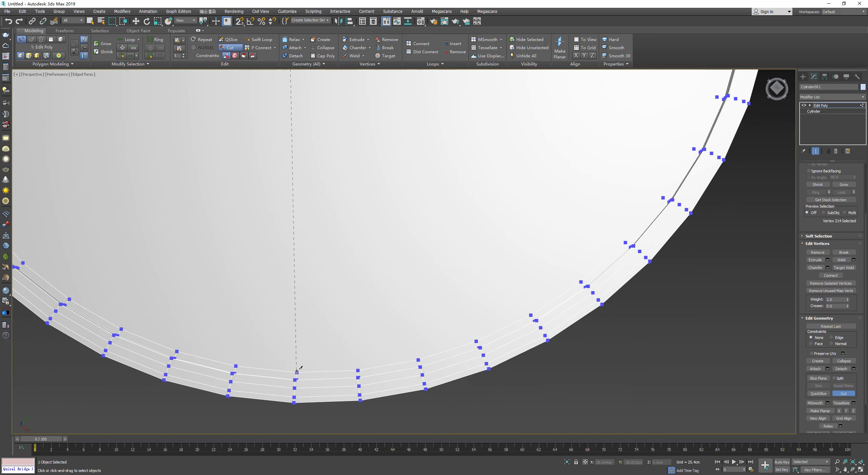
click(297, 372)
scroll(328, 237, down, 5)
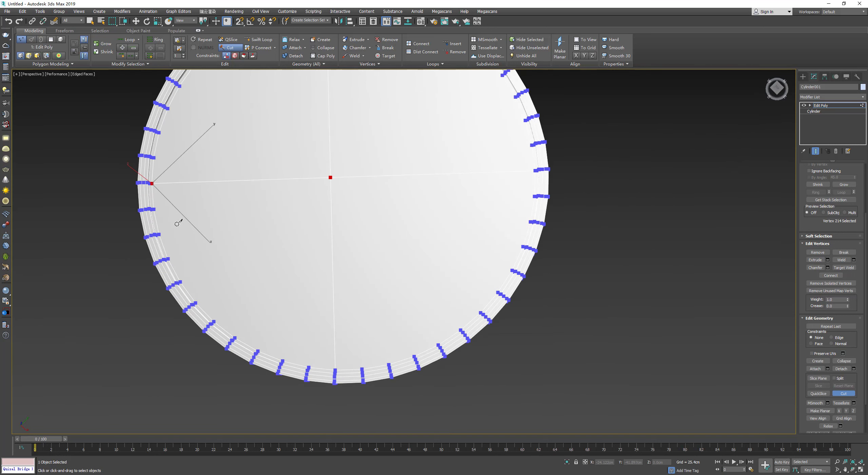
Cut from the rim to the new centre vertex and activate the Move tool.
click(155, 209)
click(329, 178)
alt+middle_drag(334, 217, 333, 209)
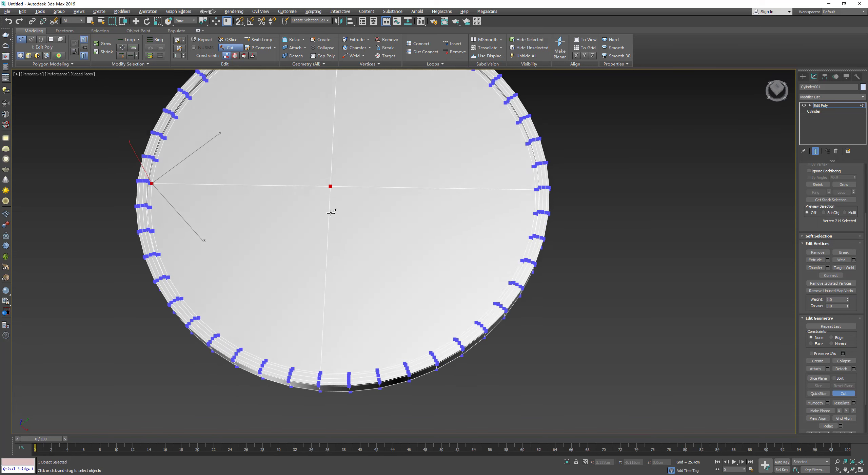
key(w)
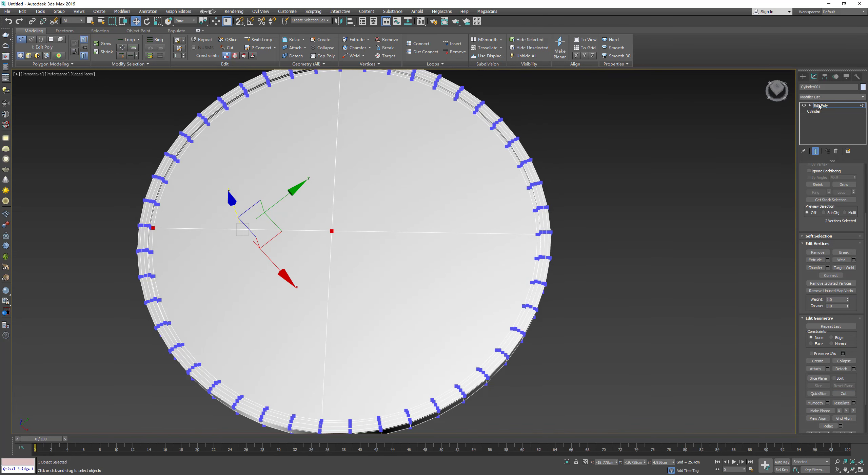
click(820, 106)
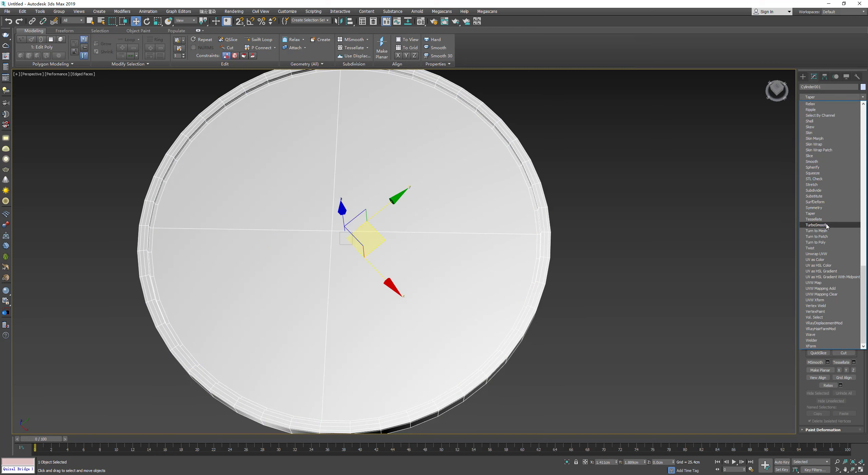
Add TurboSmooth, check the smoothed coin at an angle, then disable it.
click(826, 225)
middle_drag(407, 233, 412, 252)
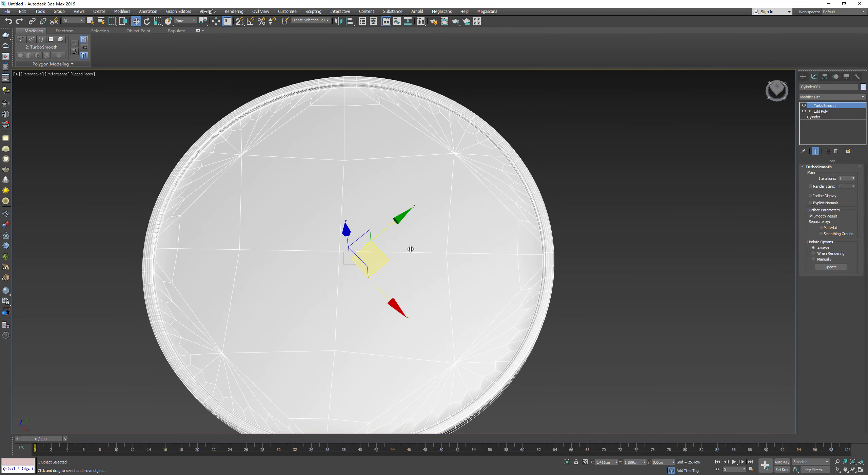
alt+middle_drag(411, 248, 417, 231)
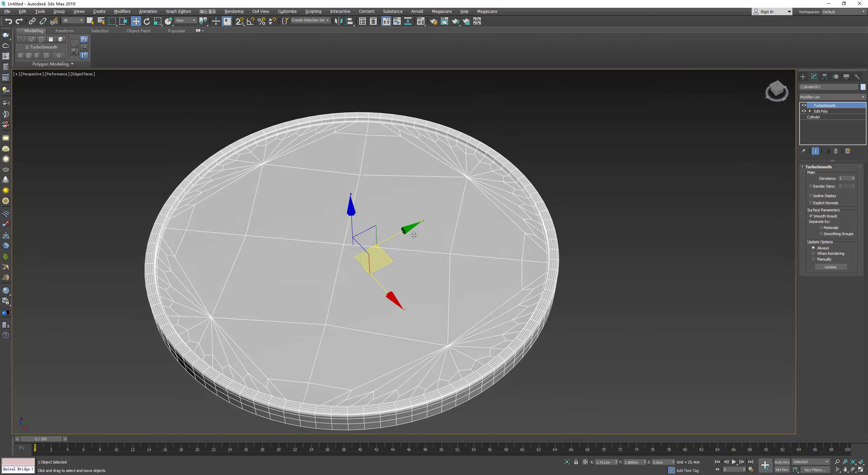
click(804, 105)
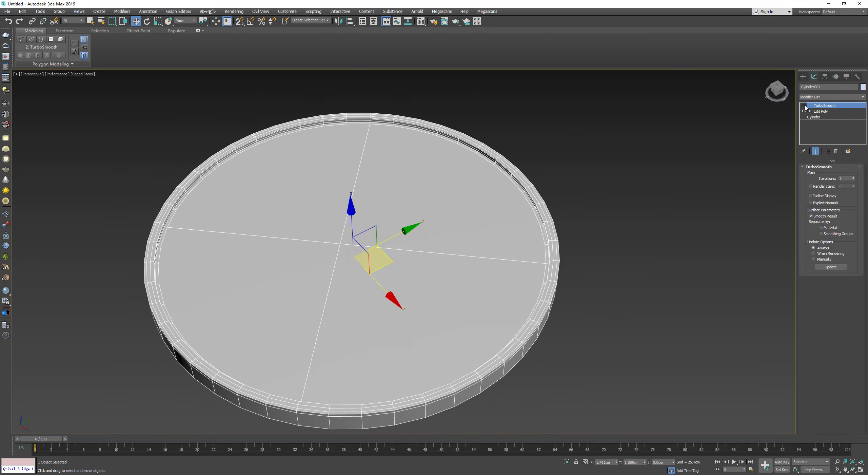
Delete the top-cap polygons and Shift-scale the open inner border inward into a new ring.
key(4)
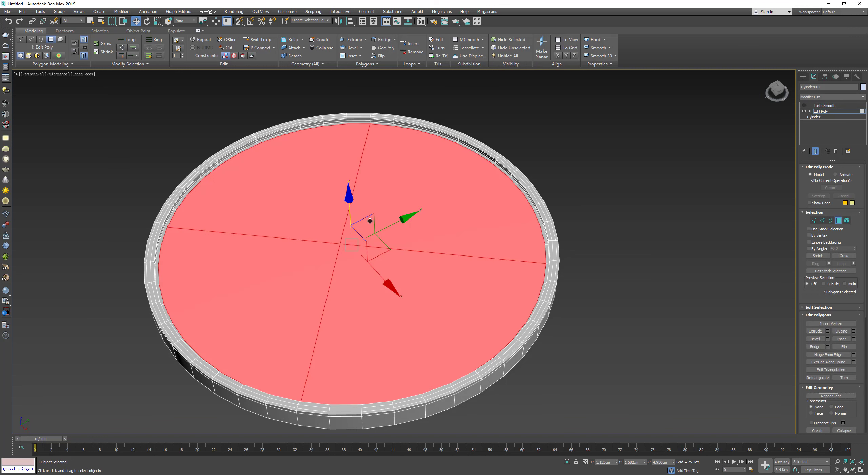
key(Delete)
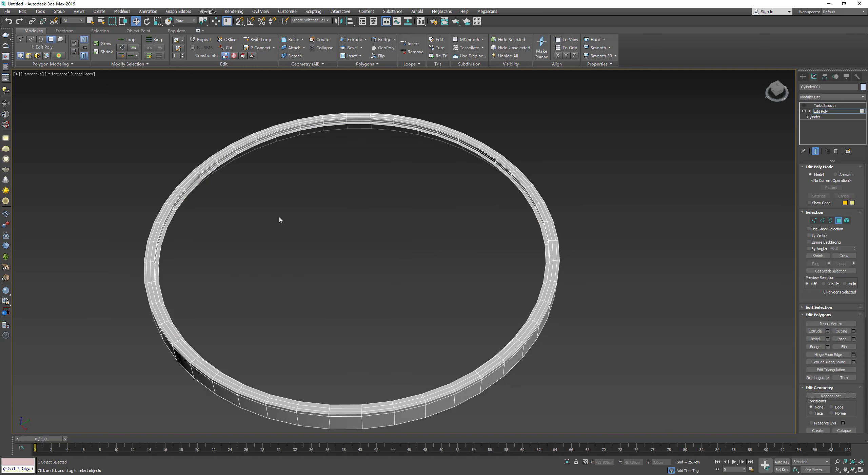
key(3)
click(198, 187)
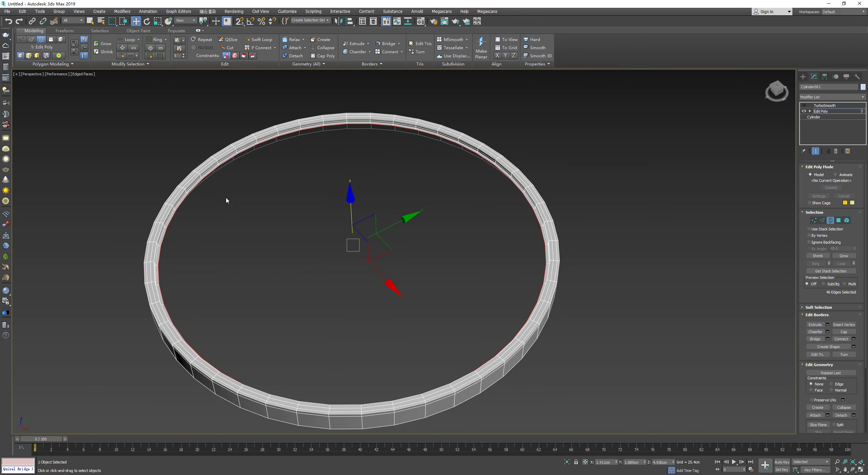
key(r)
mouse_move(340, 243)
shift+mouse_down()
mouse_move(345, 263)
mouse_move(574, 290)
shift+mouse_up()
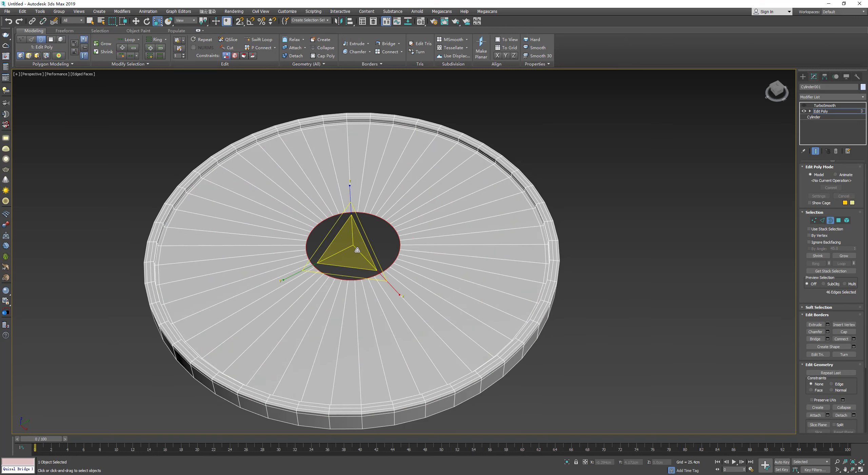
Select the inner ring's 46 vertices and weld them into one centre vertex.
click(814, 221)
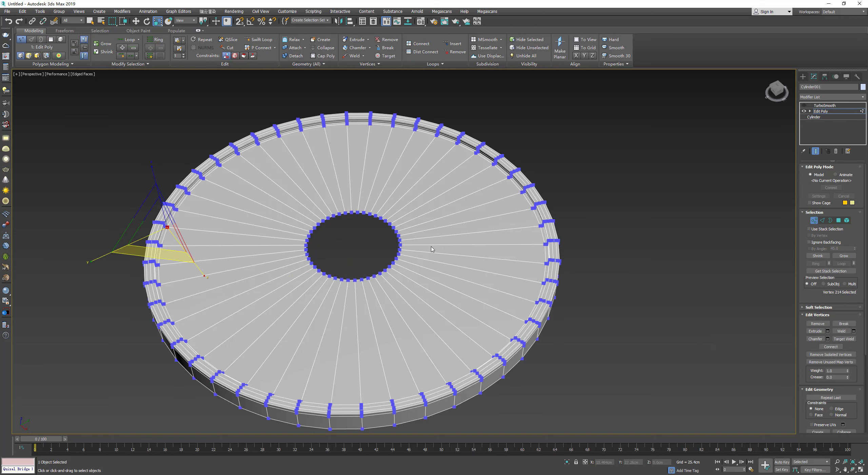
alt+middle_drag(294, 177, 295, 200)
drag(391, 274, 440, 304)
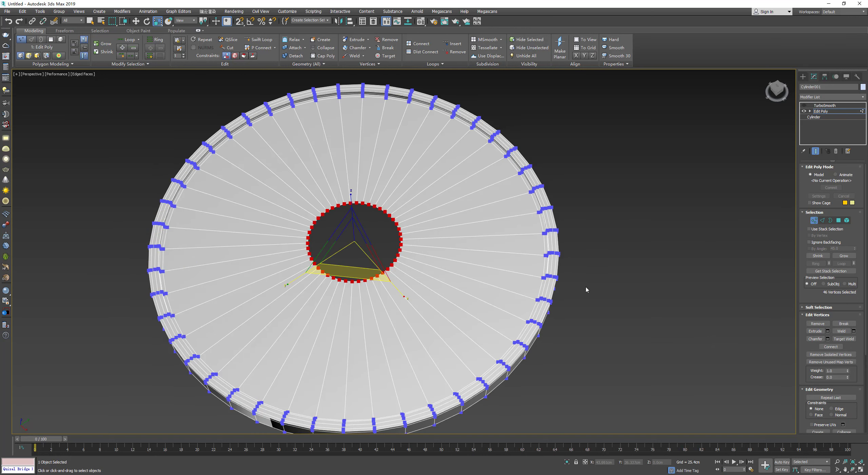
key(w)
scroll(831, 353, down, 3)
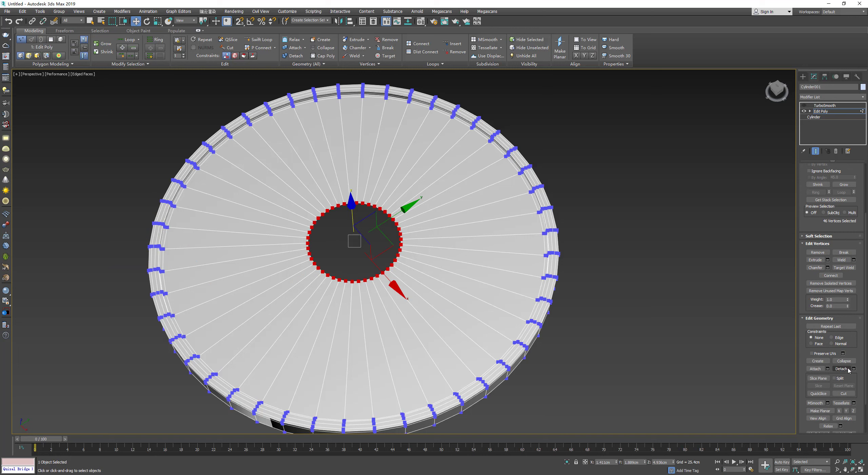
click(854, 259)
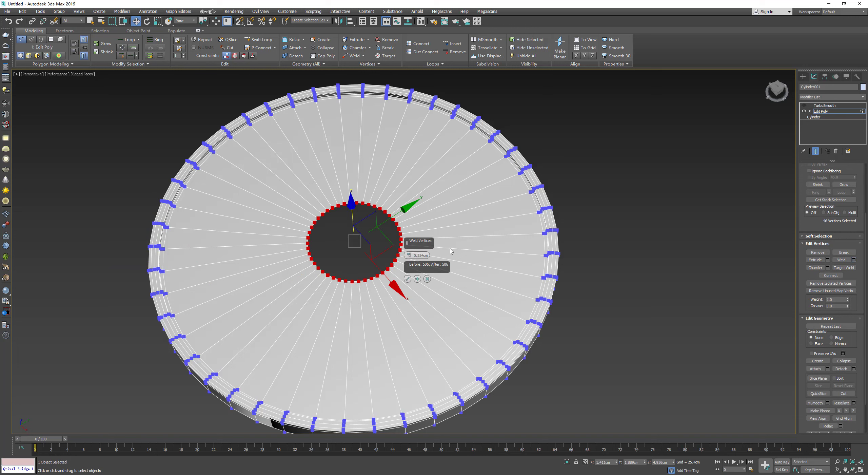
drag(409, 255, 446, 413)
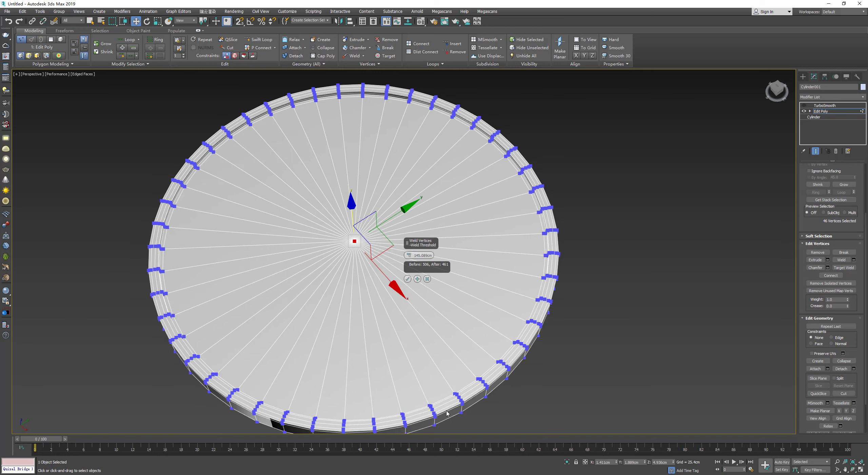
click(408, 278)
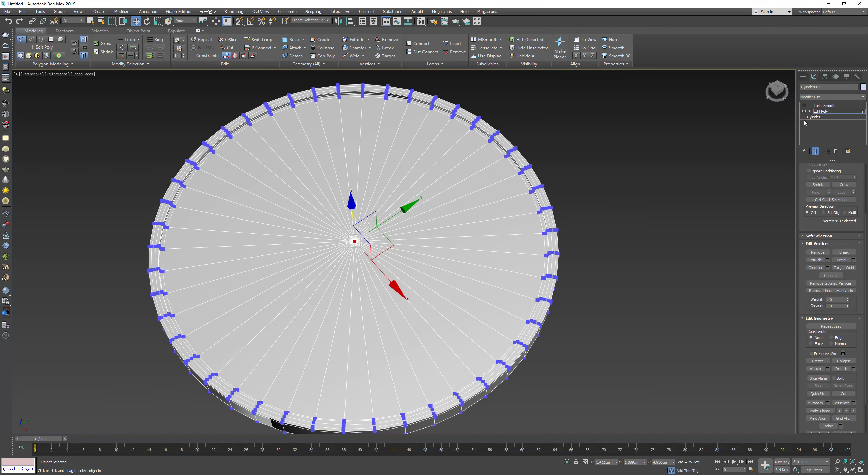
click(825, 105)
Preview the smoothing, then turn it off and return to the Edit Poly level.
click(804, 105)
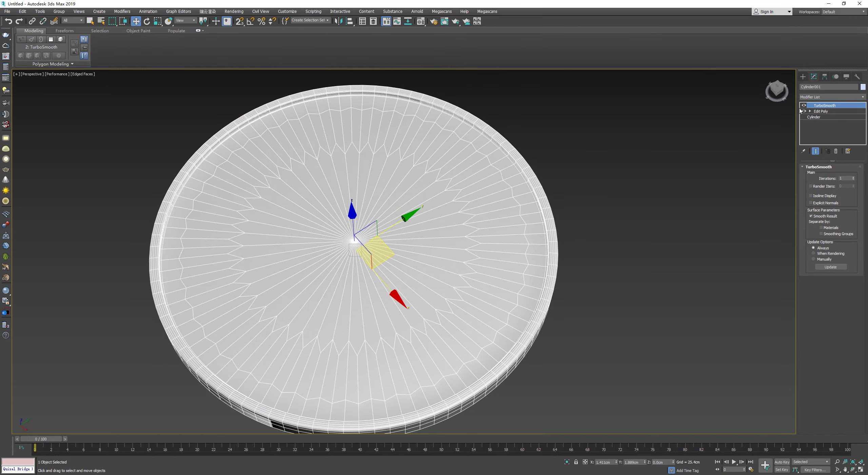
alt+middle_drag(505, 215, 507, 212)
click(804, 105)
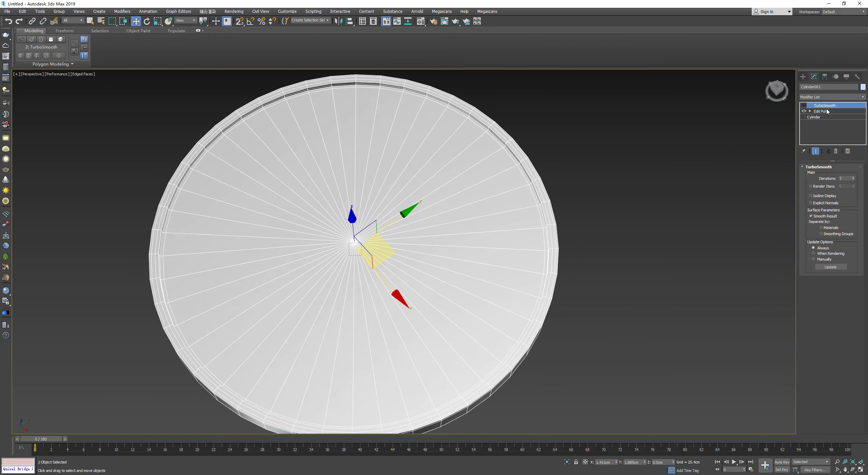
click(268, 41)
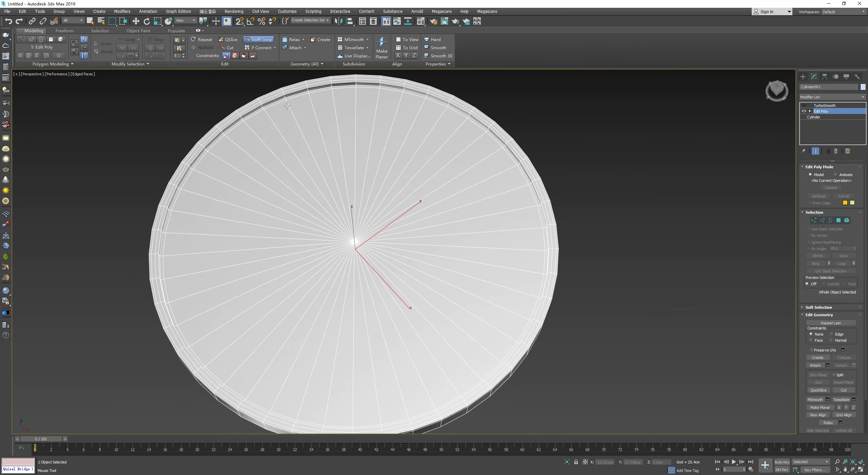
alt+middle_drag(297, 154, 251, 160)
right_click(271, 174)
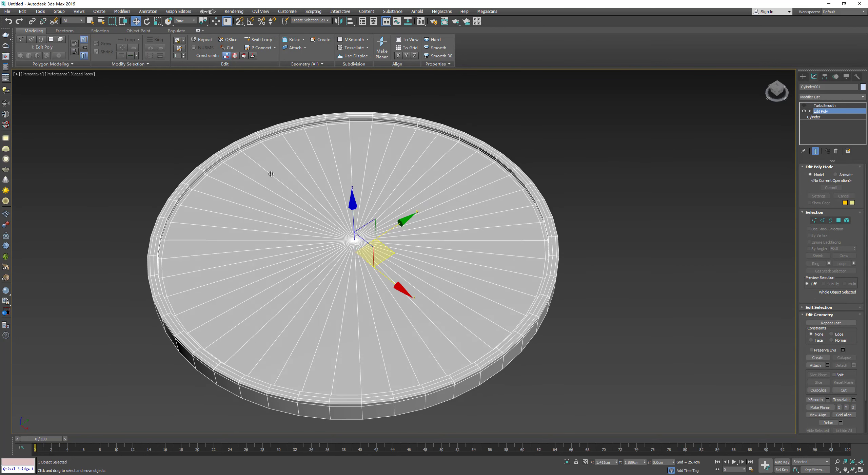
key(Page_Up)
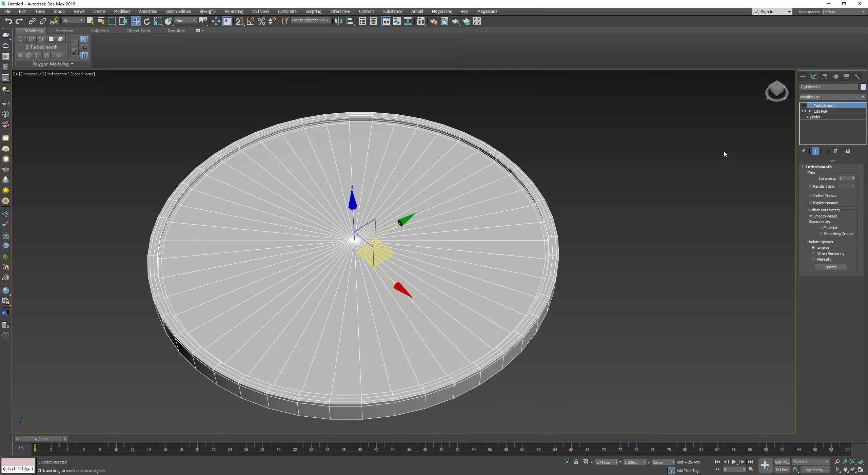
click(819, 111)
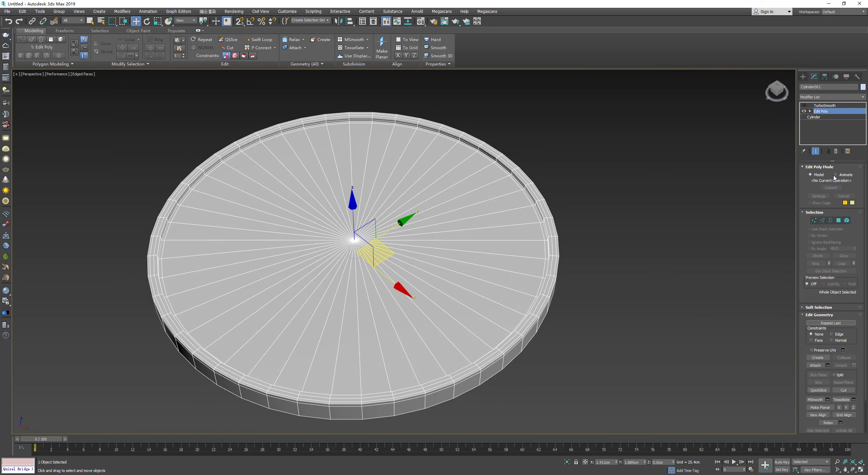
Select all 46 radial edges and Connect them with 3 segments.
click(823, 220)
click(258, 40)
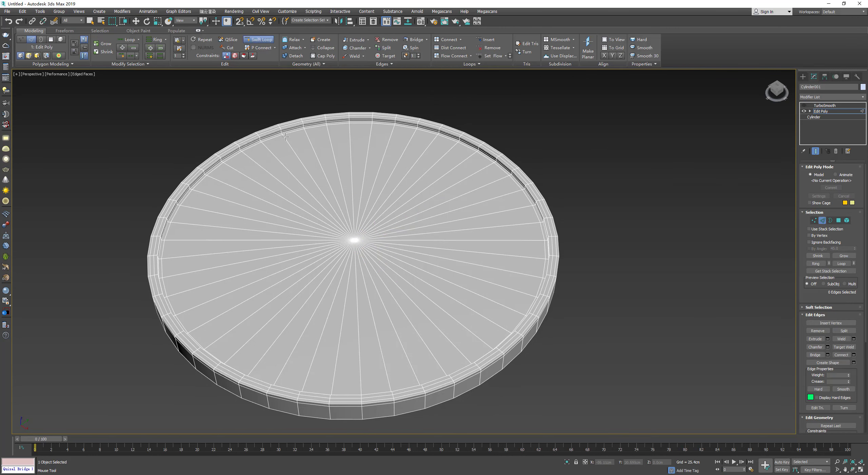
key(w)
click(268, 150)
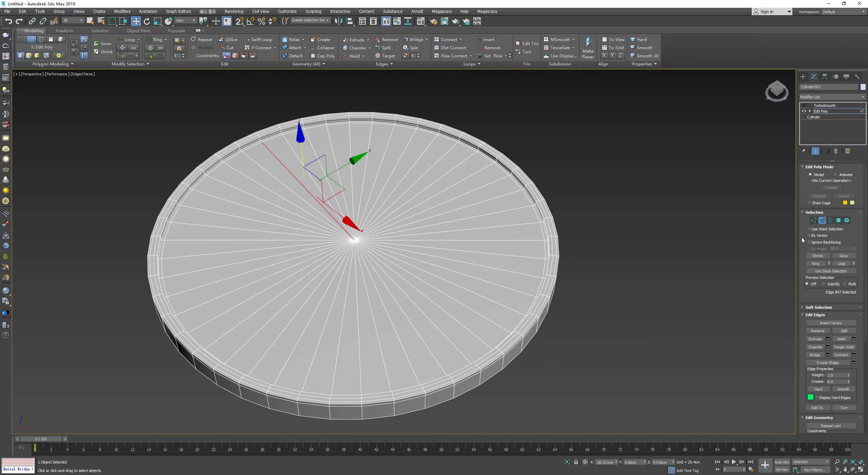
key(F3)
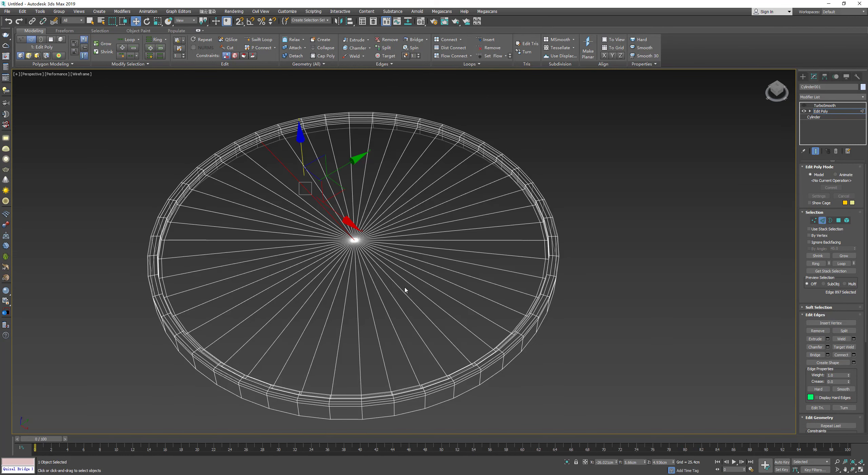
drag(404, 286, 309, 215)
key(F3)
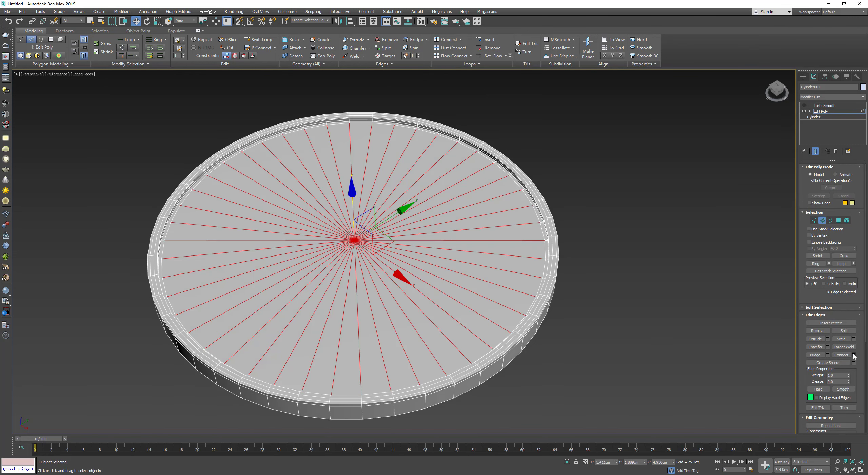
click(854, 355)
drag(411, 258, 411, 254)
click(408, 284)
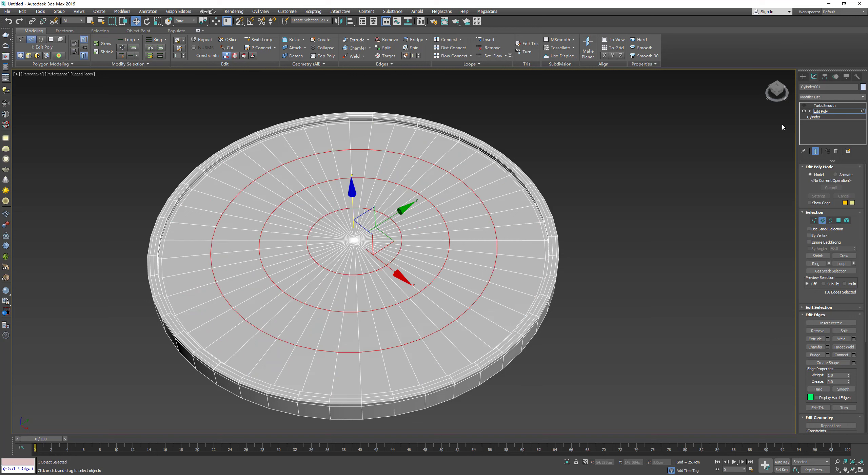
click(824, 105)
Preview the smoothed disc without edges, then return to the Edit Poly level.
click(804, 105)
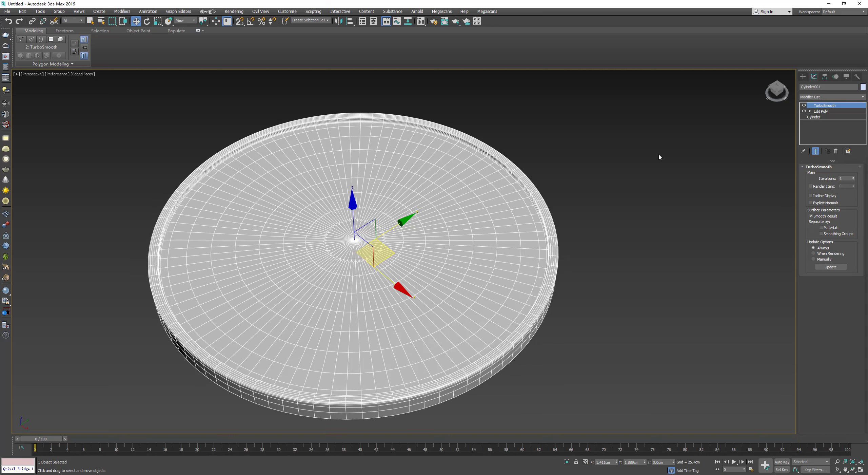
key(F4)
alt+middle_drag(581, 165, 746, 158)
alt+middle_drag(482, 176, 483, 197)
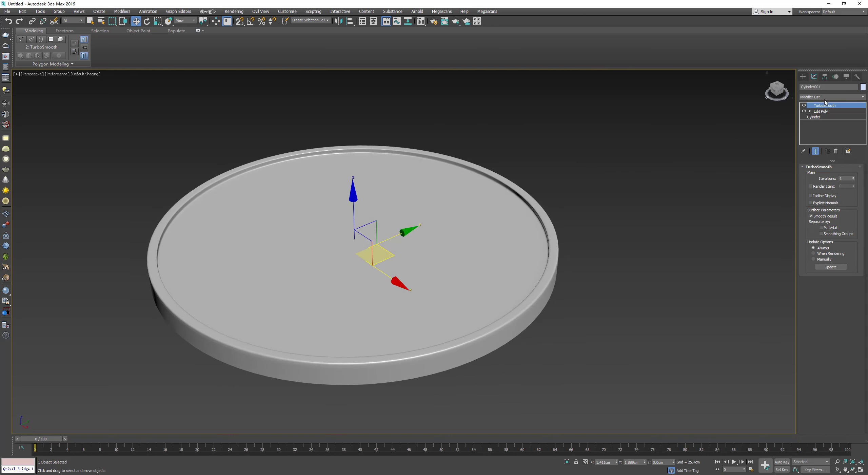
click(820, 111)
Add a Symmetry modifier mirroring on Z and raise its mirror plane to thin the coin.
click(818, 98)
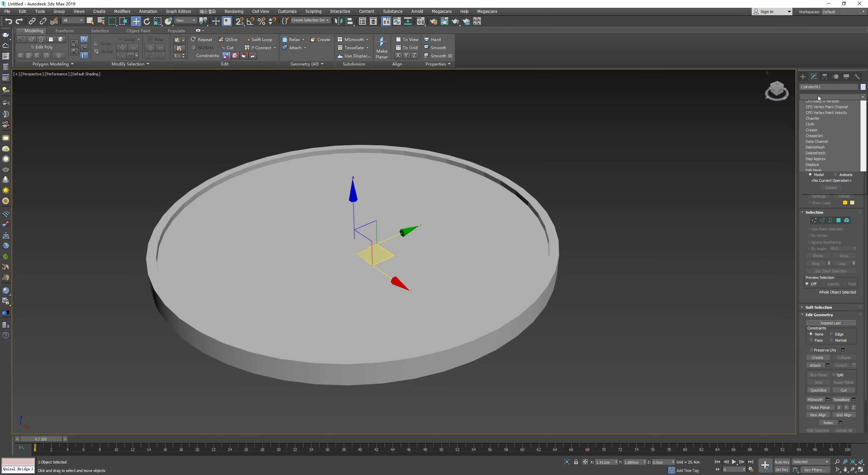
scroll(825, 153, down, 5)
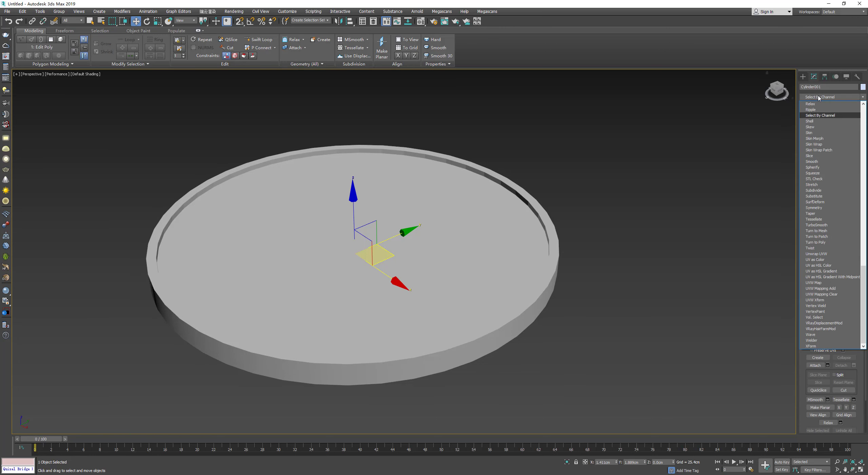
click(829, 207)
alt+middle_drag(573, 271, 566, 236)
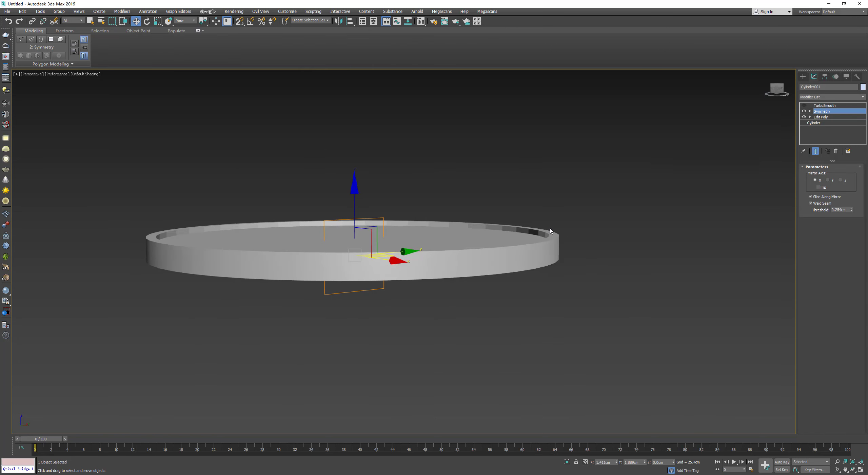
key(F4)
click(830, 180)
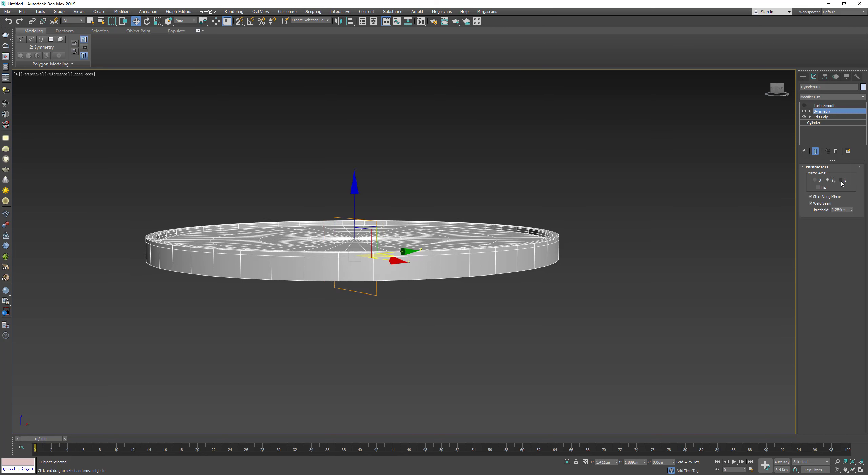
click(841, 180)
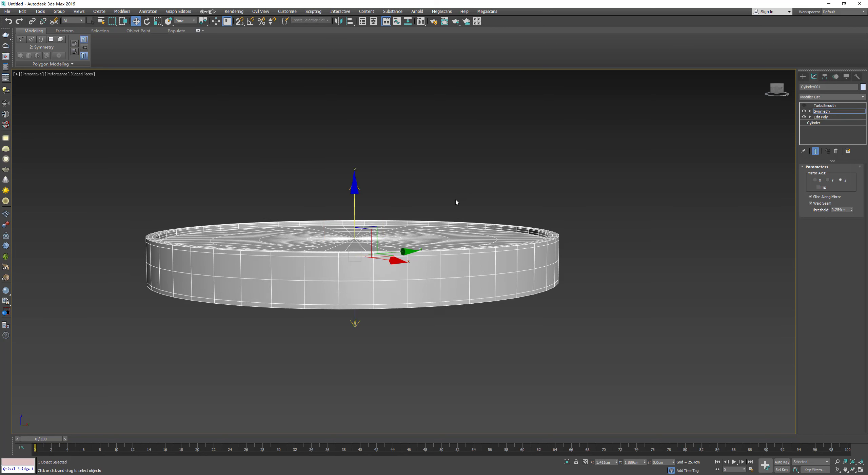
drag(354, 191, 354, 180)
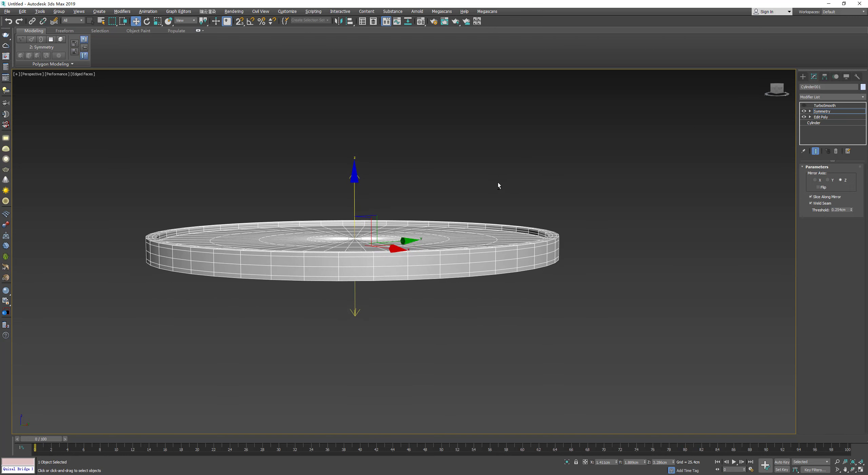
alt+middle_drag(498, 185, 502, 194)
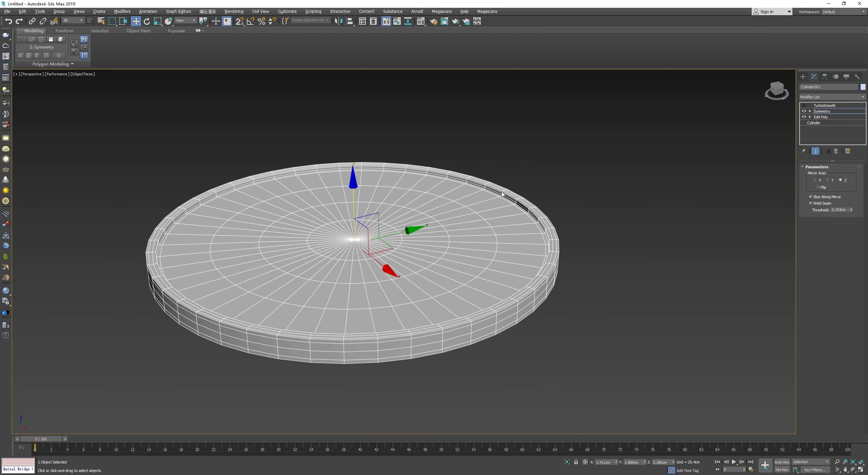
Re-enable TurboSmooth, hide the edges, and orbit around the smooth mirrored coin.
click(825, 106)
click(804, 106)
click(635, 175)
middle_drag(494, 238, 502, 247)
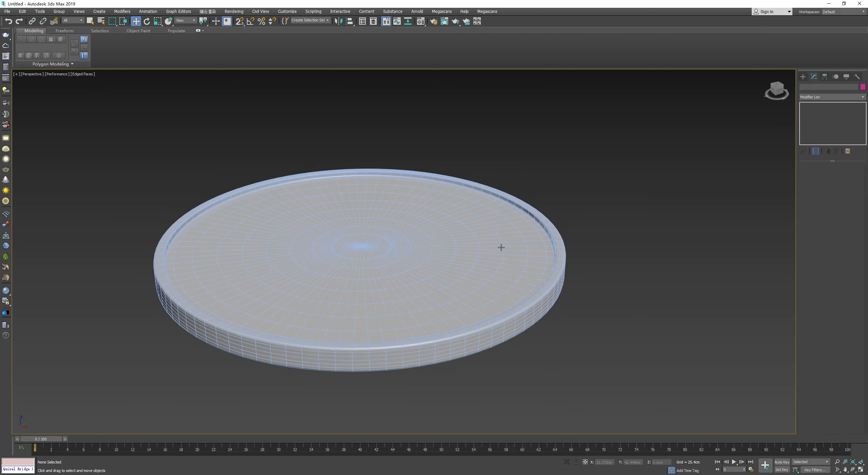
key(F4)
mouse_move(476, 215)
alt+middle_down()
mouse_move(467, 252)
mouse_move(444, 235)
alt+middle_up()
scroll(444, 242, down, 2)
click(443, 242)
scroll(443, 242, up, 3)
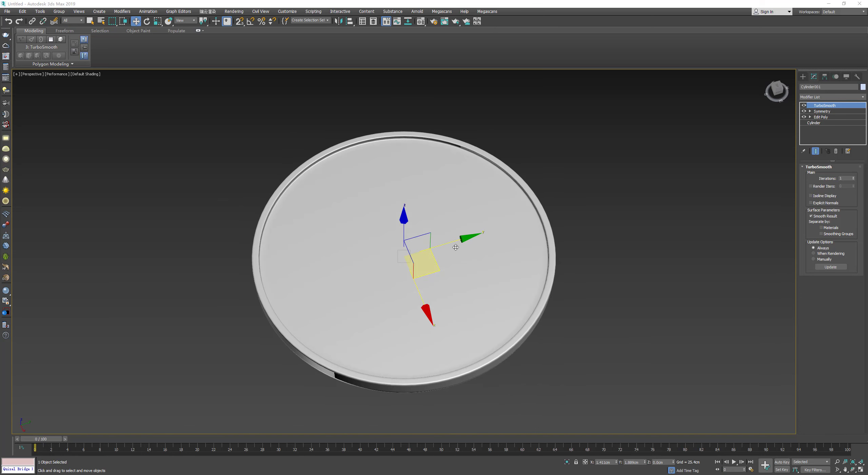
alt+middle_drag(511, 232, 563, 223)
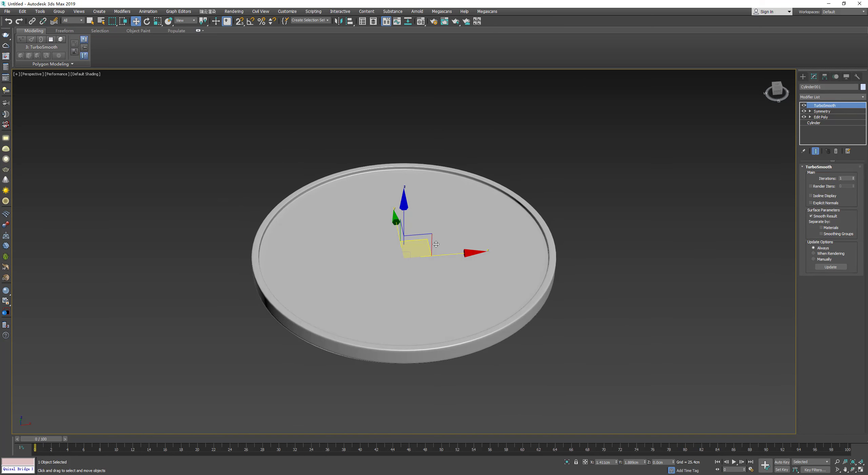
mouse_move(436, 244)
middle_down()
mouse_move(457, 265)
mouse_move(476, 259)
middle_up()
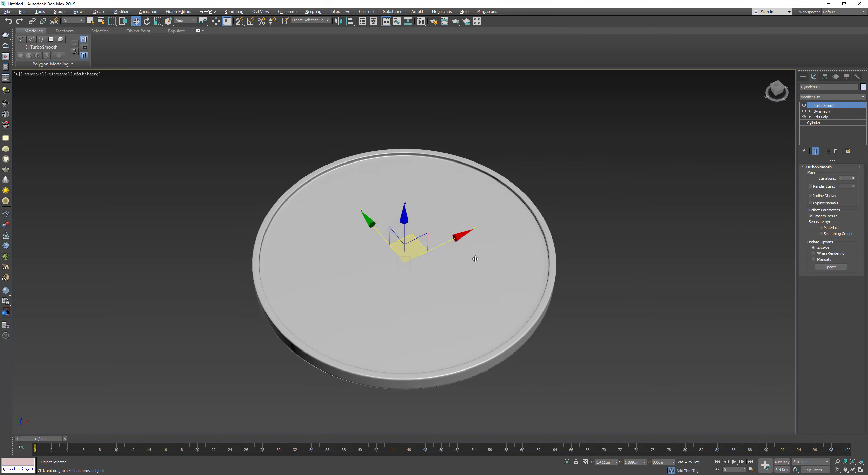
Export the coin from 3ds Max as an OBJ file named 'ggggs' with gw::OBJ-Exporter.
click(7, 12)
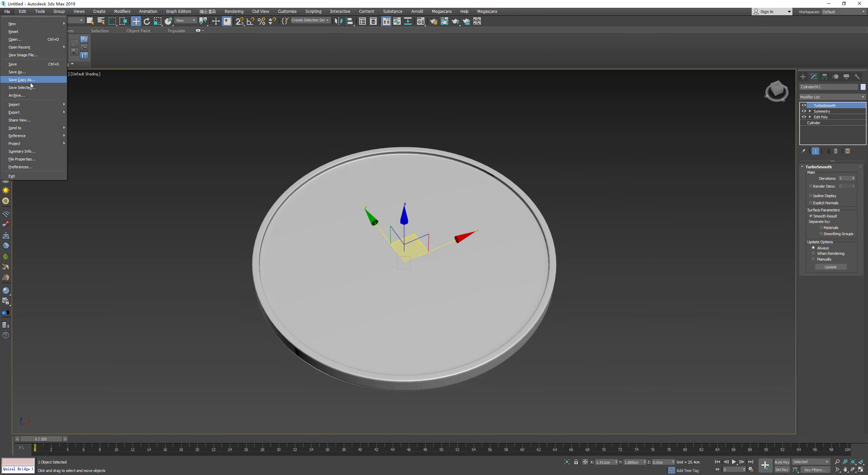
mouse_move(14, 112)
click(81, 120)
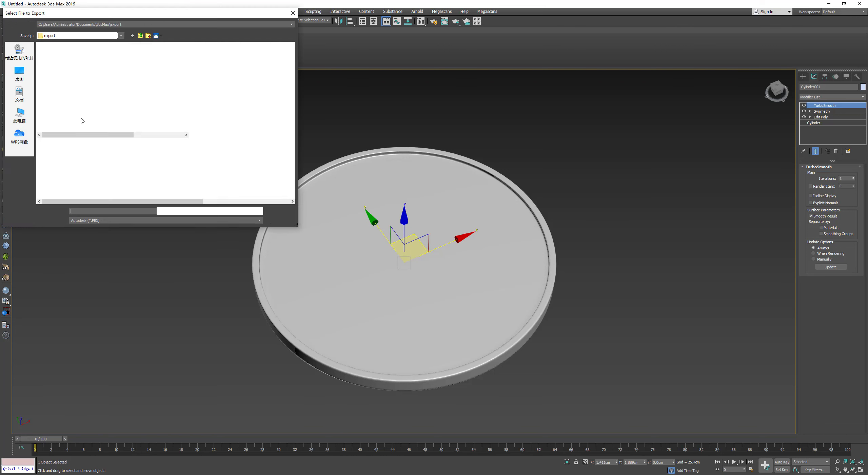
click(100, 220)
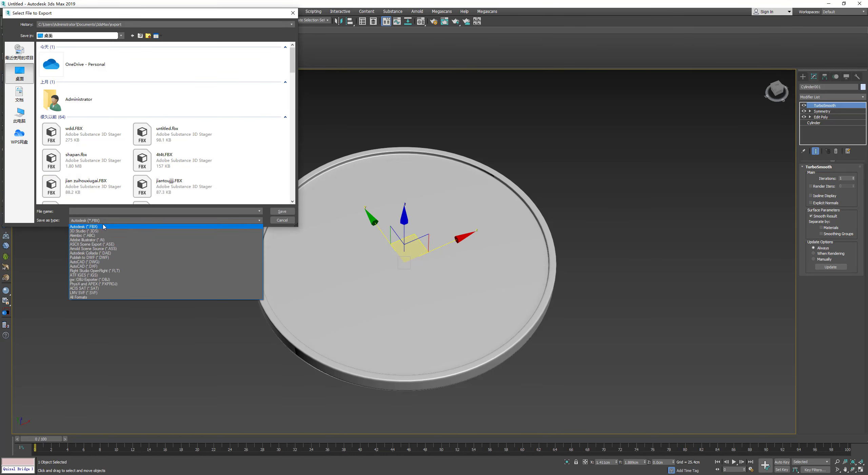
click(109, 280)
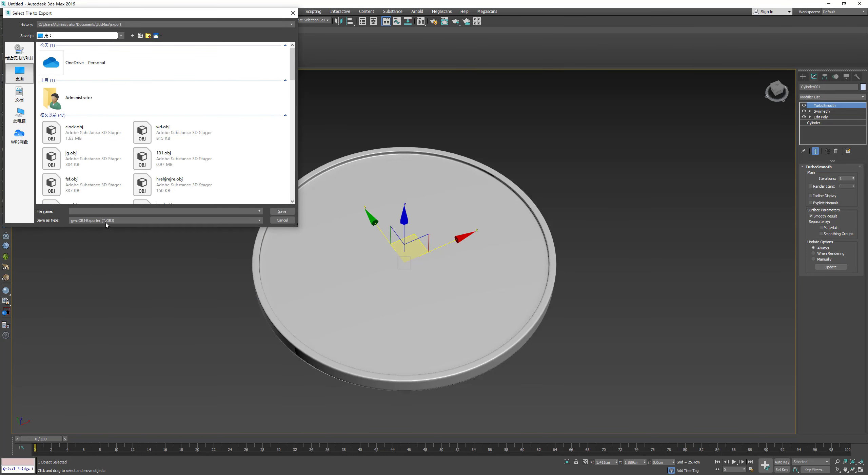
text(ggggs)
click(277, 213)
click(401, 293)
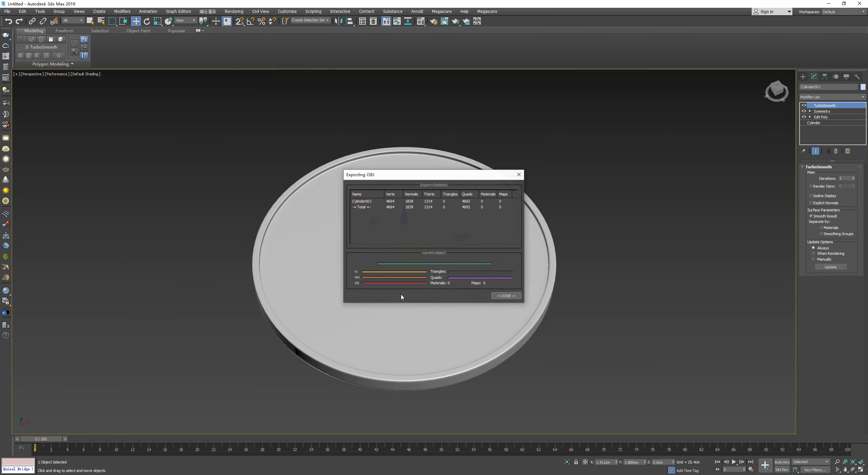
Close the export summary and open RizomUV's Load dialog on the Desktop, showing ggggs.obj.
click(495, 296)
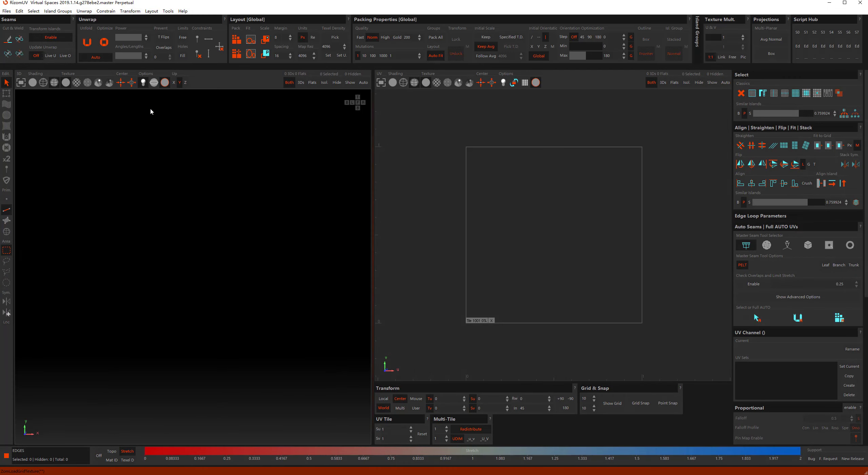
click(7, 11)
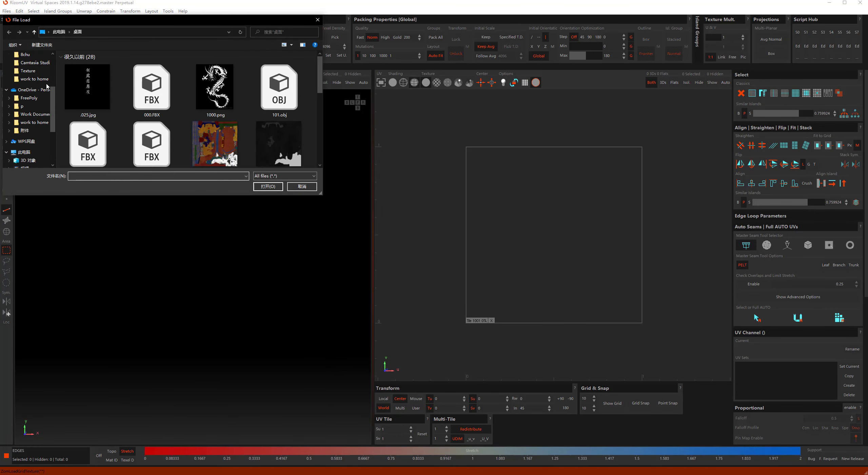
scroll(27, 102, up, 10)
click(21, 69)
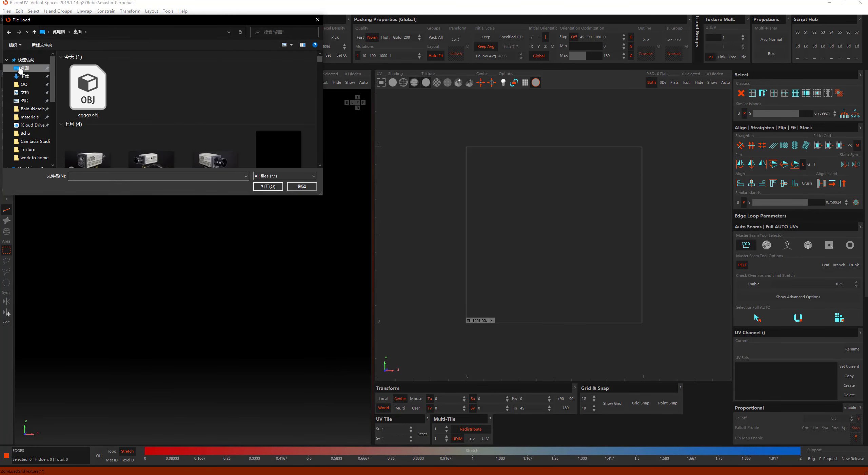
Load the ggggs.obj coin mesh into RizomUV.
double_click(88, 90)
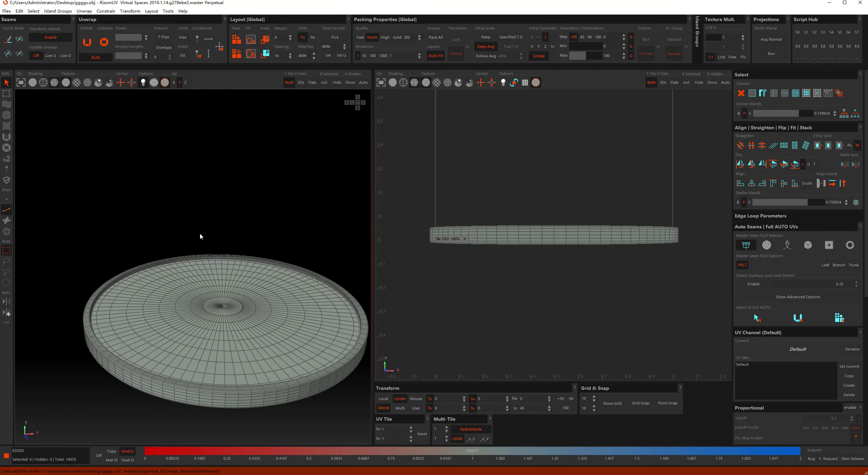
scroll(168, 304, up, 3)
scroll(150, 304, up, 2)
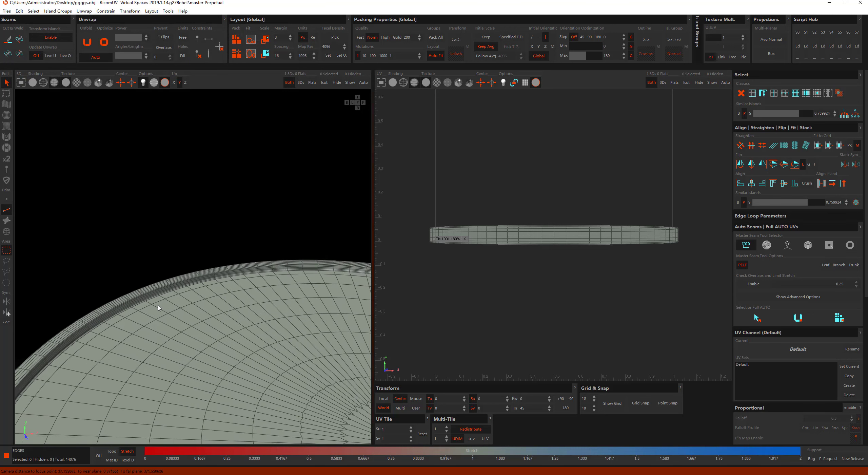
scroll(148, 304, up, 2)
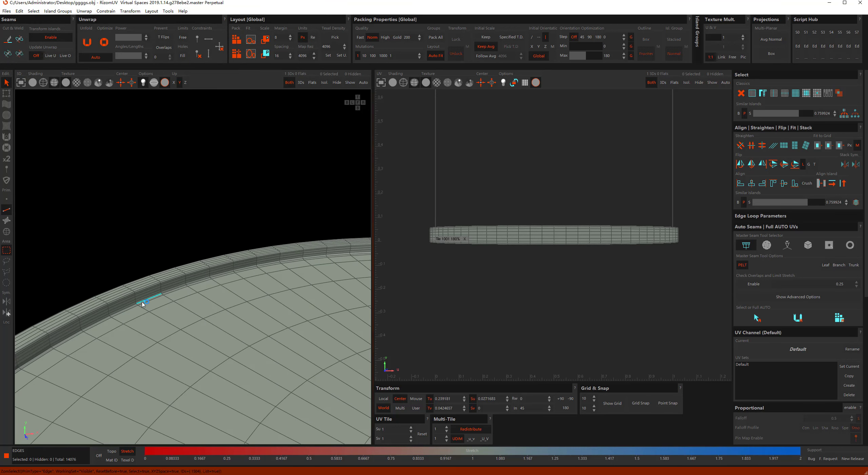
Cut seams along the first two edge loops around the coin's rim.
double_click(146, 300)
scroll(155, 296, down, 2)
scroll(155, 296, down, 2)
key(c)
scroll(170, 268, up, 3)
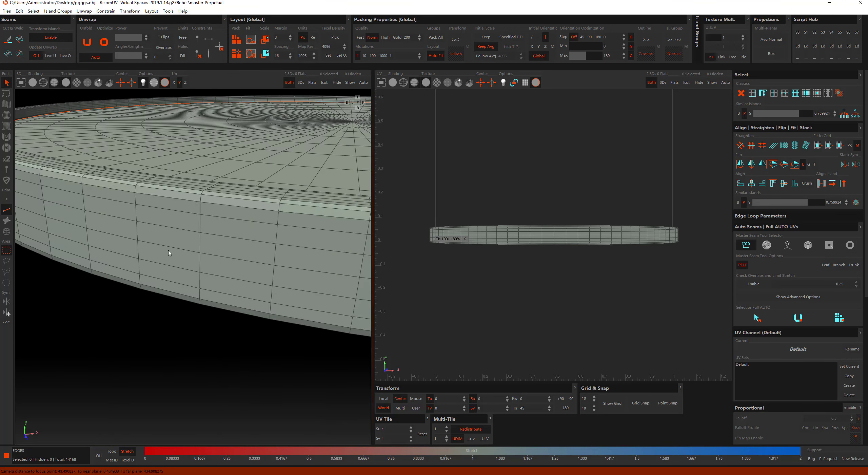
scroll(182, 261, up, 3)
mouse_move(183, 261)
middle_down()
mouse_move(130, 271)
mouse_move(148, 288)
middle_up()
double_click(145, 291)
scroll(168, 253, down, 2)
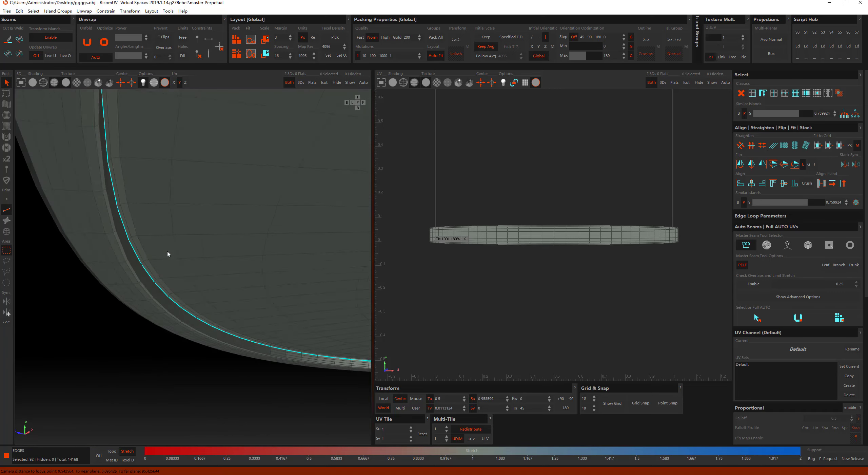
scroll(169, 255, down, 2)
key(c)
Cut a seam along the rim band's edge loop, then select all edges.
scroll(169, 257, down, 3)
scroll(151, 233, down, 2)
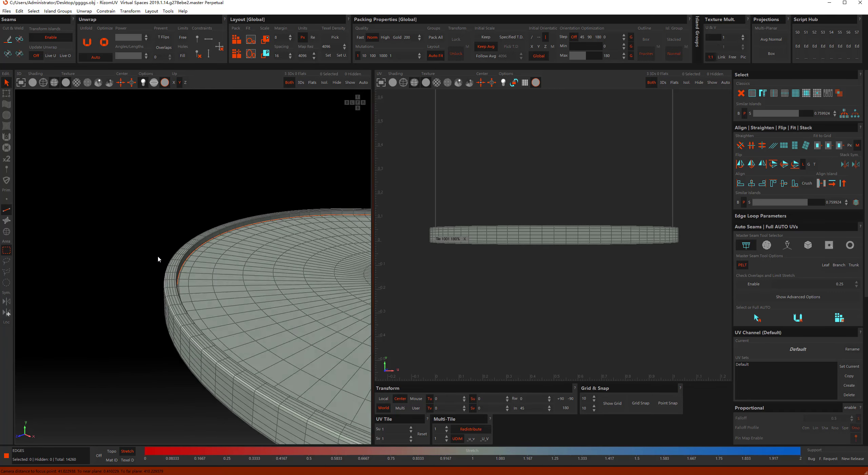
scroll(158, 258, down, 1)
scroll(167, 248, up, 2)
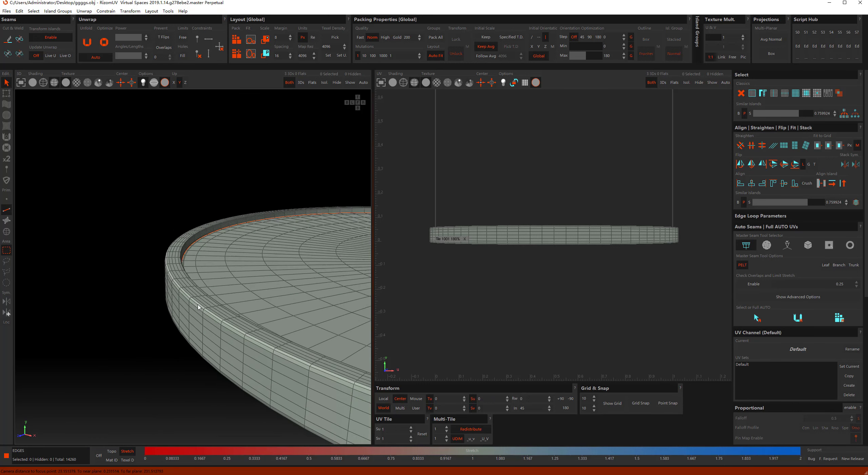
scroll(199, 309, up, 2)
double_click(200, 309)
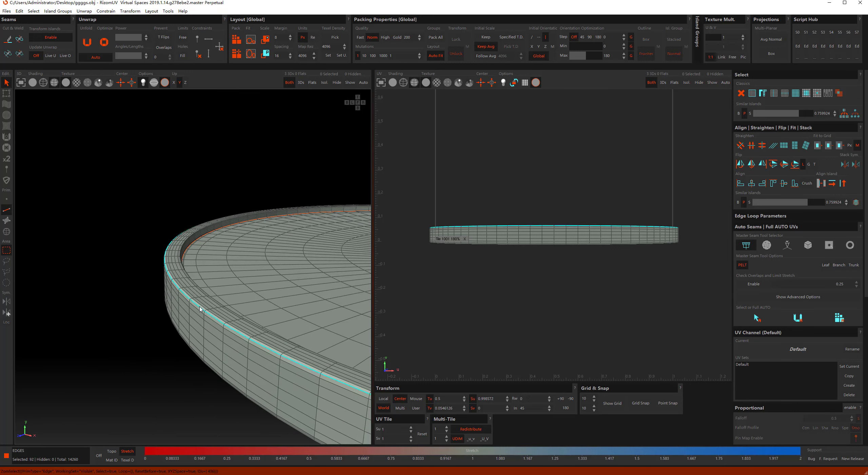
middle_drag(200, 309, 214, 304)
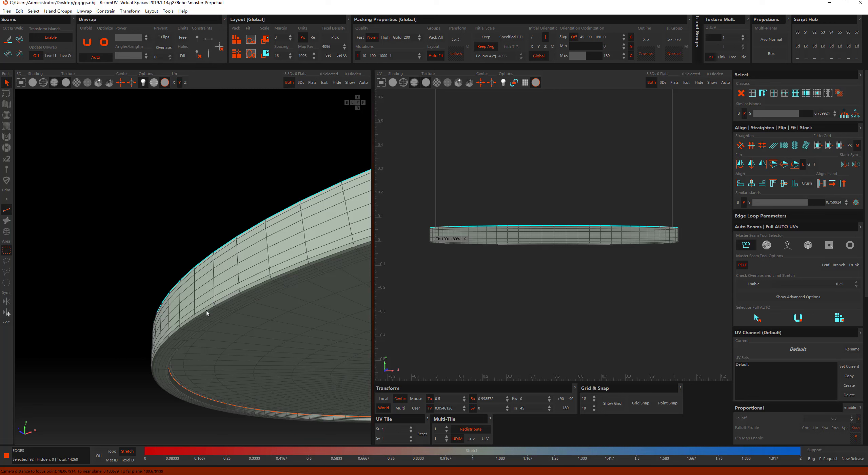
key(c)
scroll(203, 295, down, 3)
mouse_move(197, 277)
middle_down()
mouse_move(247, 313)
mouse_move(233, 329)
middle_up()
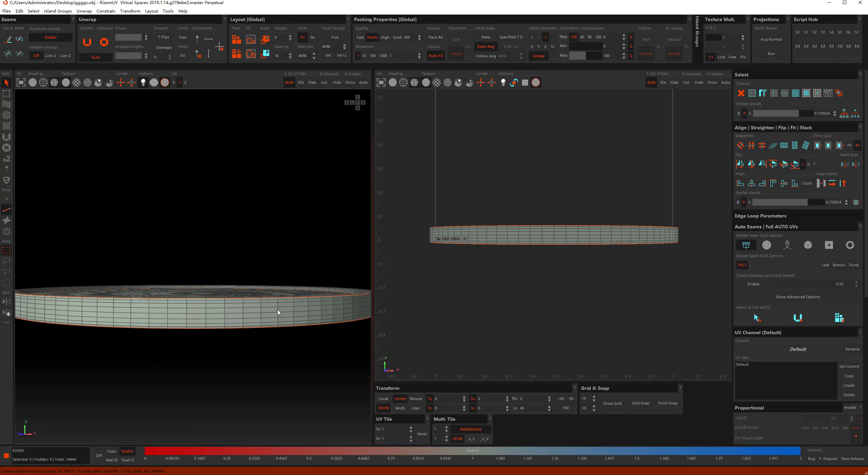
middle_drag(278, 312, 229, 309)
key(ctrl+a)
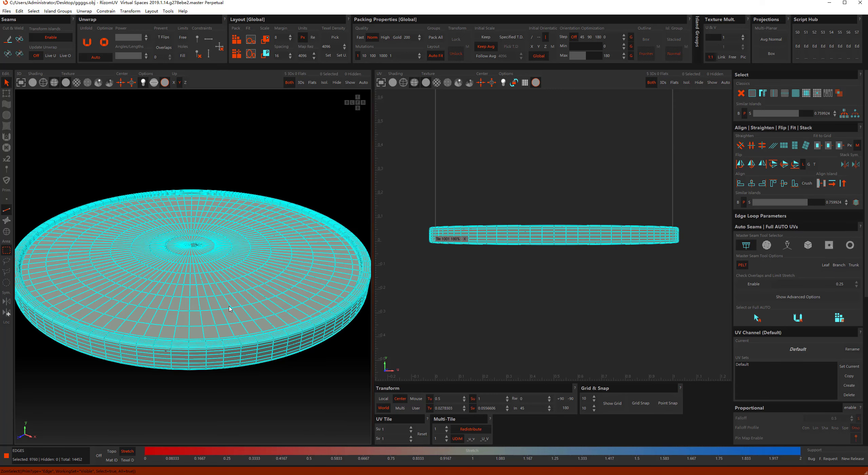
Unfold the coin into UV islands and cut a seam across the disc rim.
key(u)
click(623, 240)
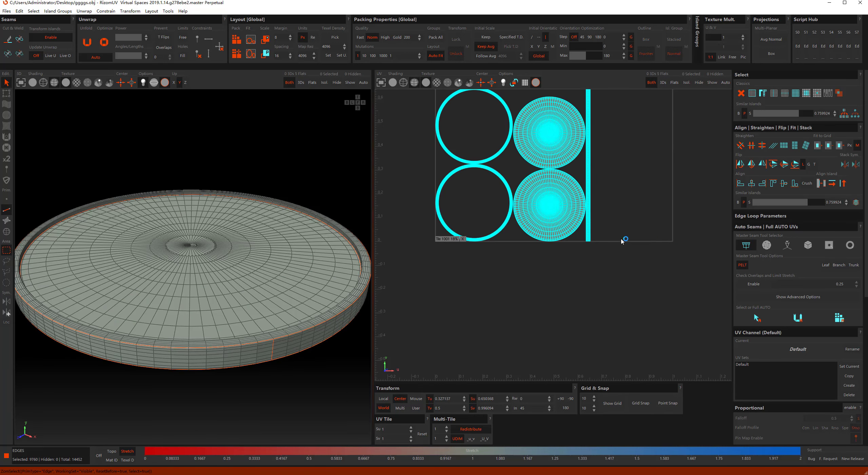
scroll(306, 325, up, 2)
scroll(287, 379, up, 3)
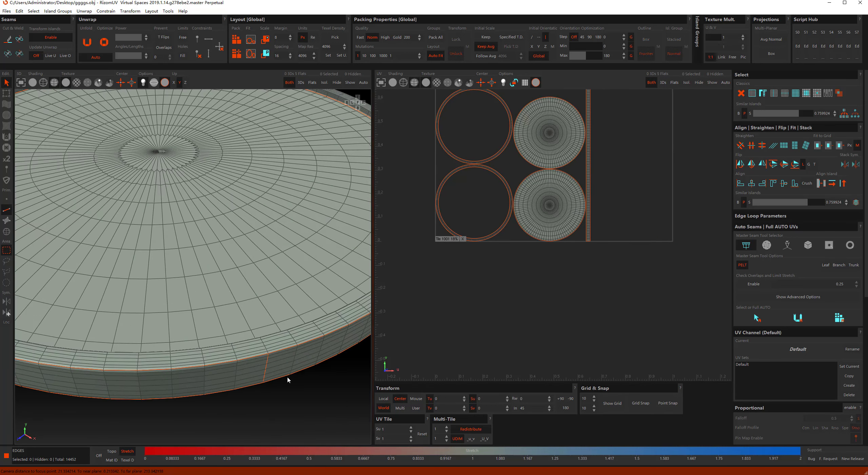
key(c)
Cut one more edge across the rim ring, then select all edges.
mouse_move(278, 367)
middle_down()
mouse_move(263, 283)
mouse_move(275, 389)
middle_up()
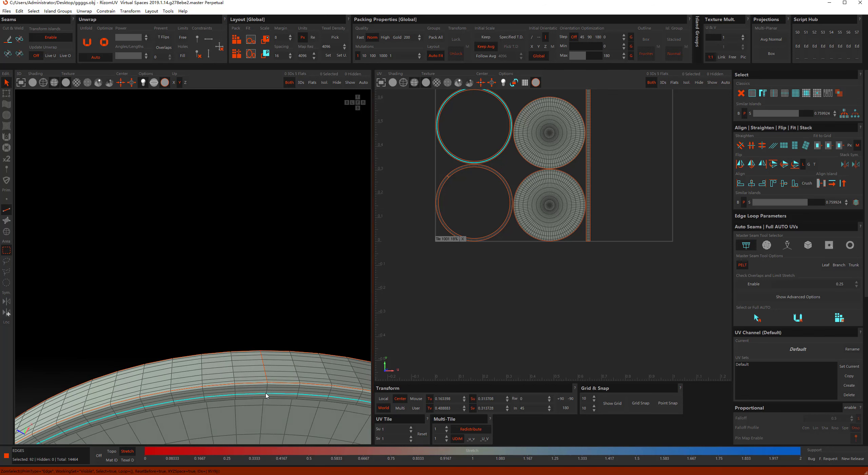
click(268, 395)
key(c)
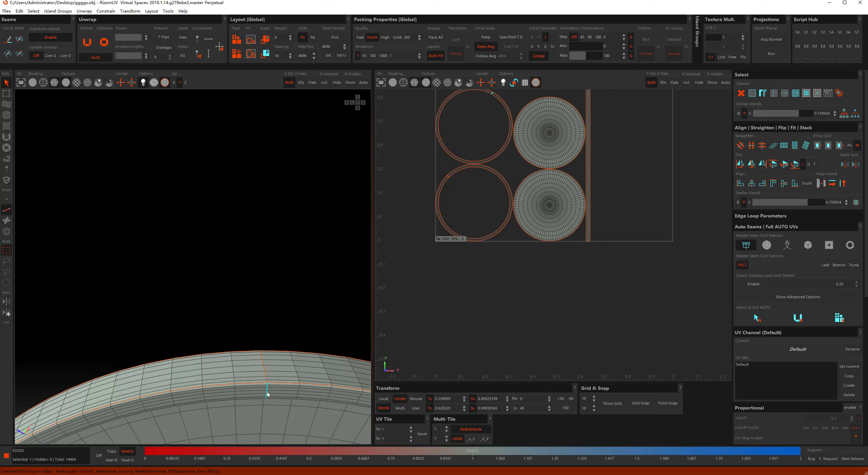
key(ctrl+a)
Unfold and repack the islands, then straighten the two ring islands into strips.
key(u)
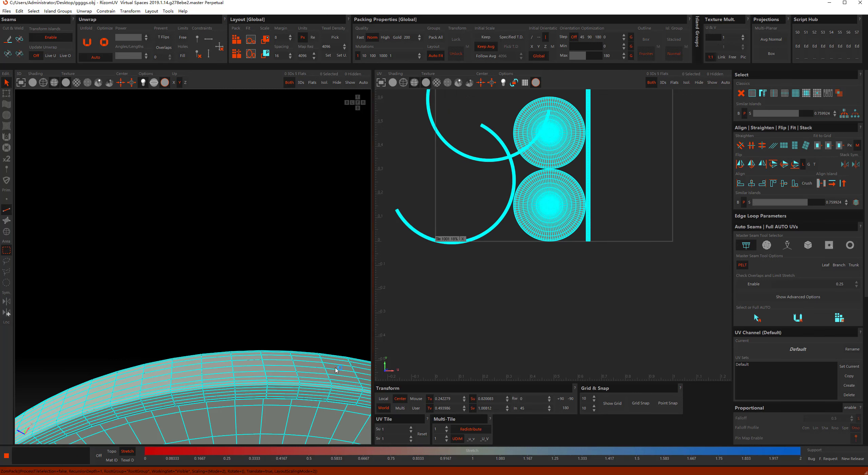
key(p)
key(F4)
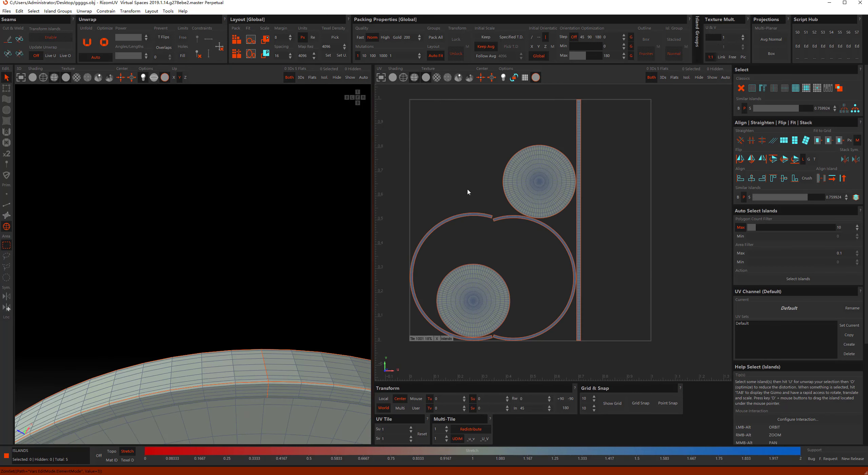
drag(460, 196, 495, 239)
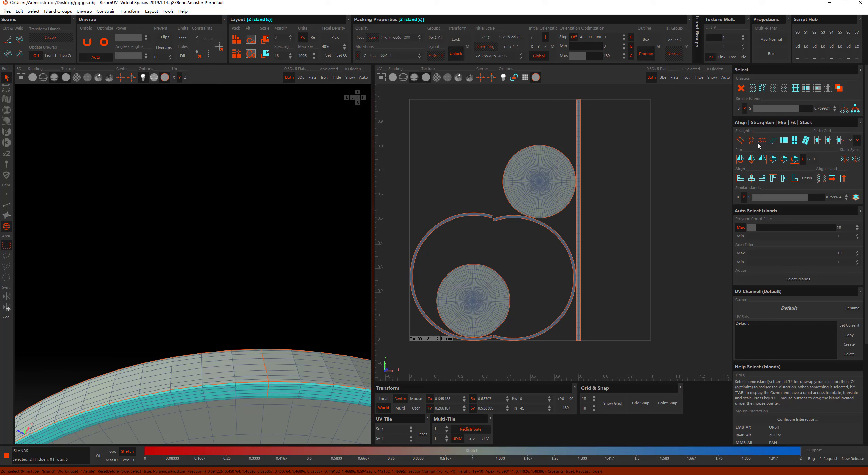
click(795, 140)
Repack all five islands and move the three strip islands to the tile's right edge.
key(ctrl+a)
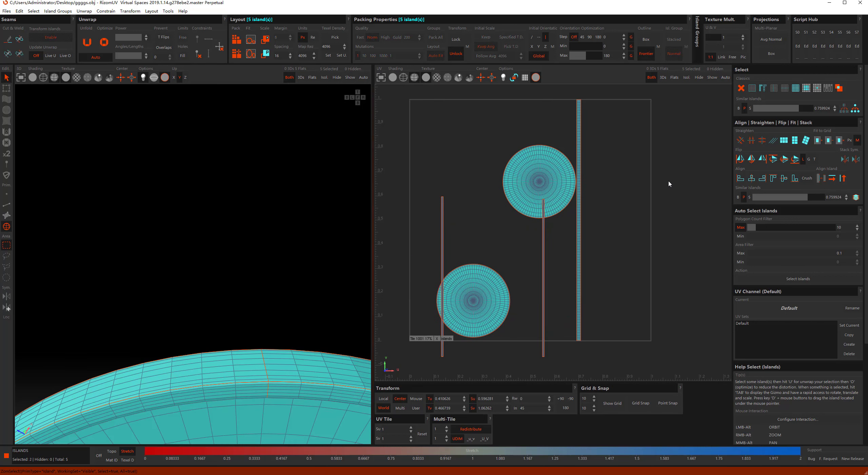
key(p)
click(501, 230)
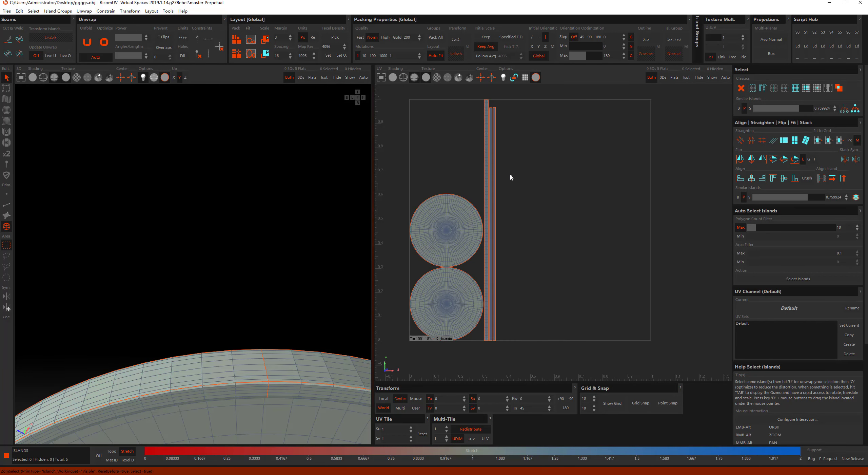
drag(511, 177, 460, 155)
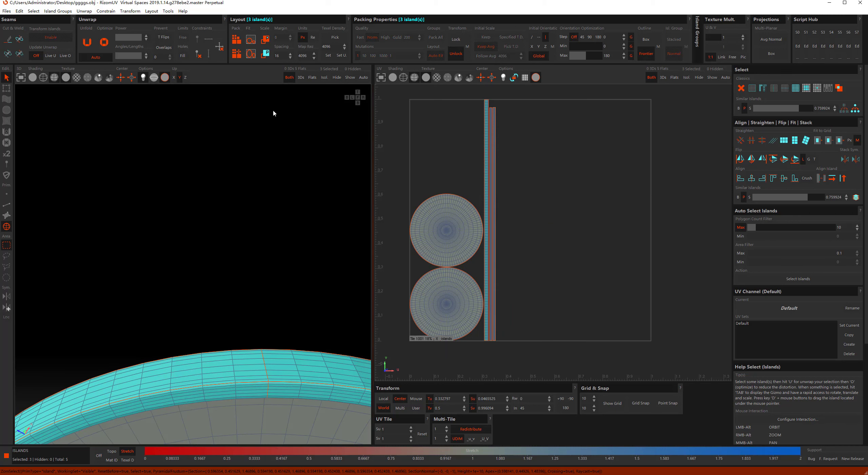
click(7, 88)
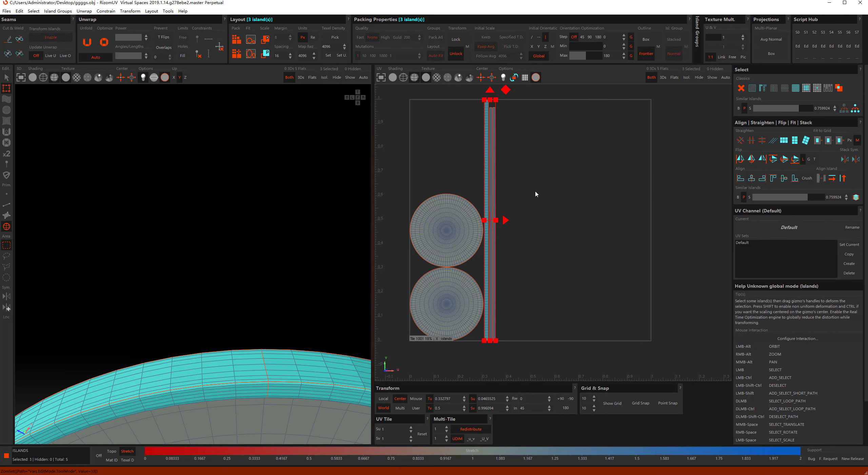
mouse_move(505, 223)
mouse_down()
mouse_move(615, 224)
mouse_move(660, 237)
mouse_up()
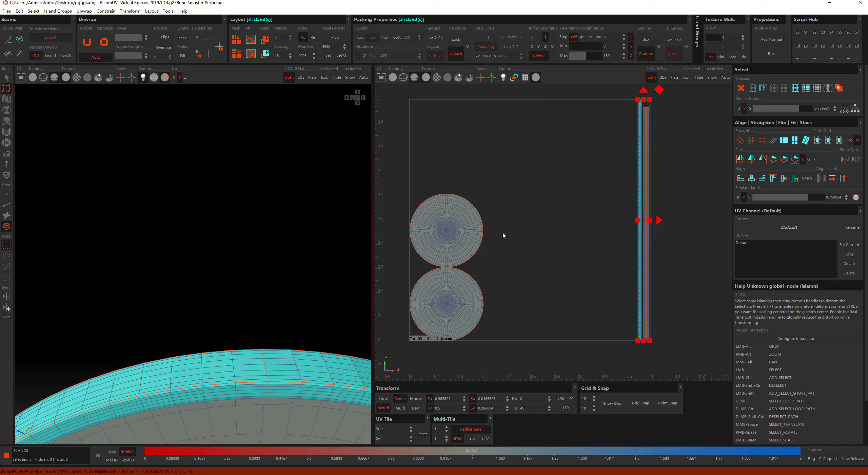
Pack the two disc islands side by side, scale them up, then undo the repack.
drag(422, 180, 507, 330)
key(p)
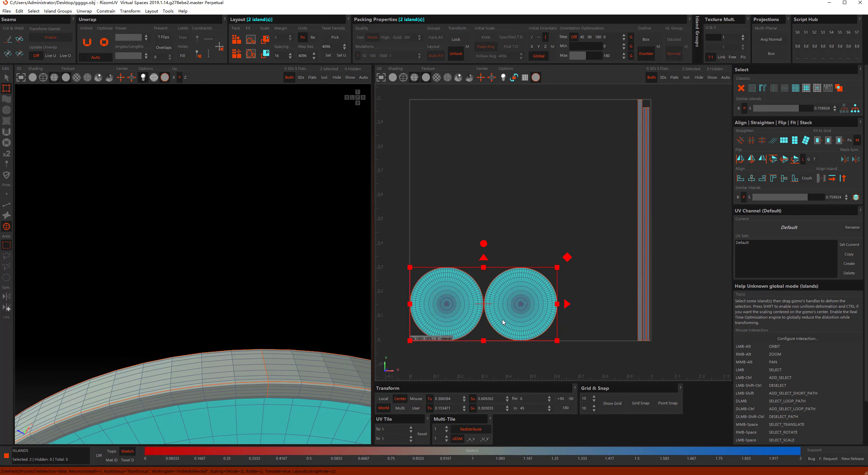
mouse_move(556, 269)
mouse_down()
mouse_move(595, 187)
mouse_move(611, 167)
mouse_move(632, 160)
mouse_up()
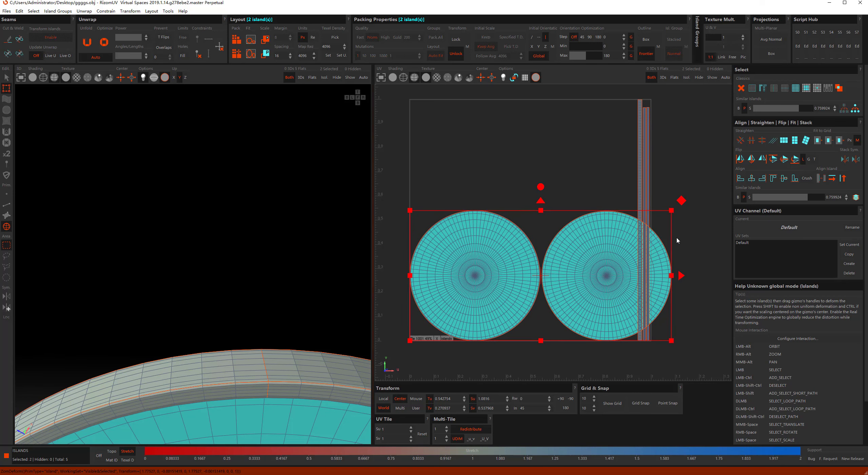
click(677, 162)
key(p)
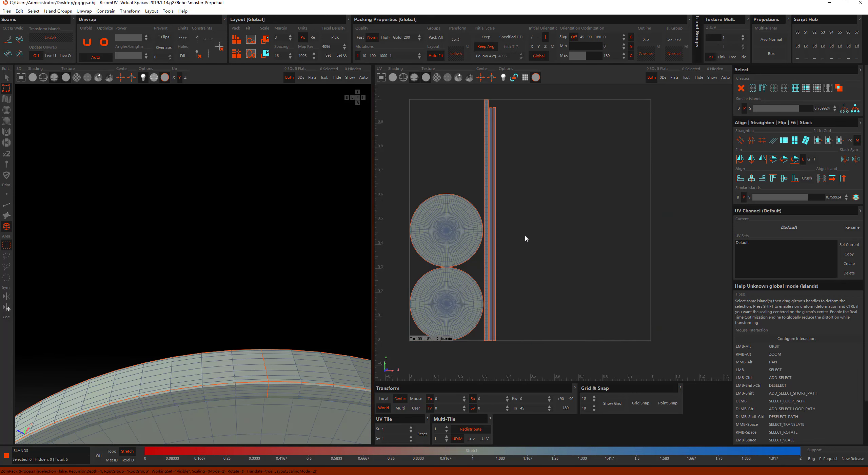
key(ctrl+z)
Pack the left and right disc islands together inside the tile and deselect.
click(506, 251)
ctrl+click(581, 254)
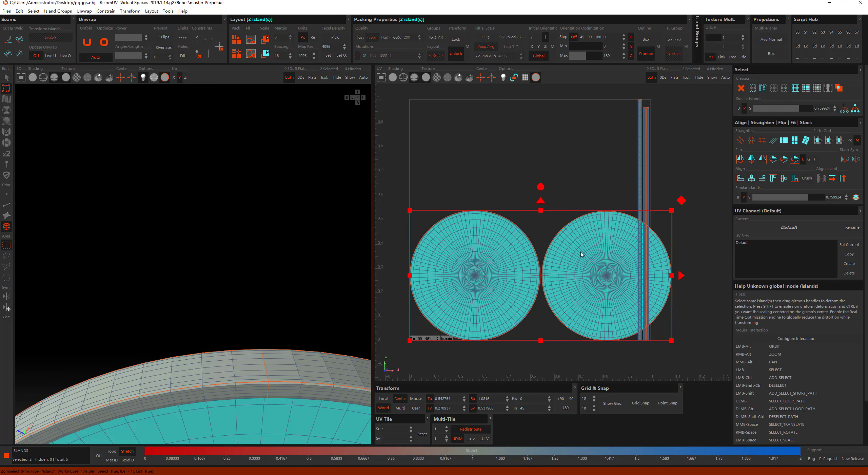
key(p)
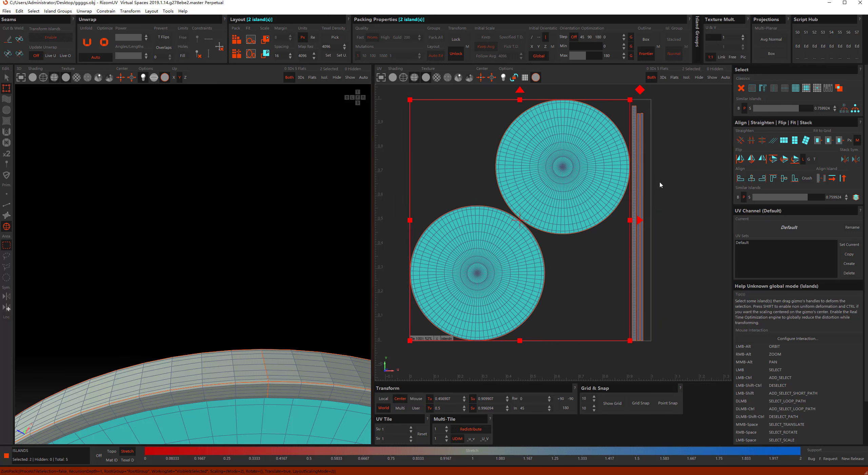
click(669, 185)
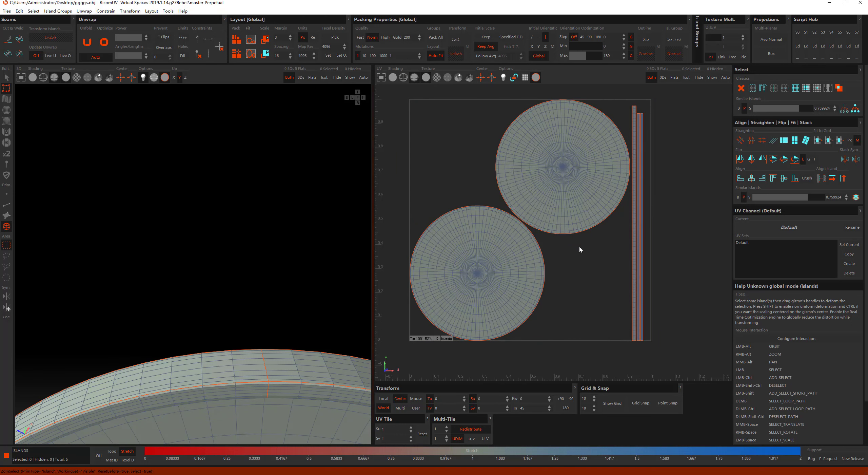
scroll(580, 249, down, 1)
Save ggggs.obj in RizomUV, delete the old 3ds Max cylinder, and pick ggggs.obj from the Desktop for import.
key(ctrl+s)
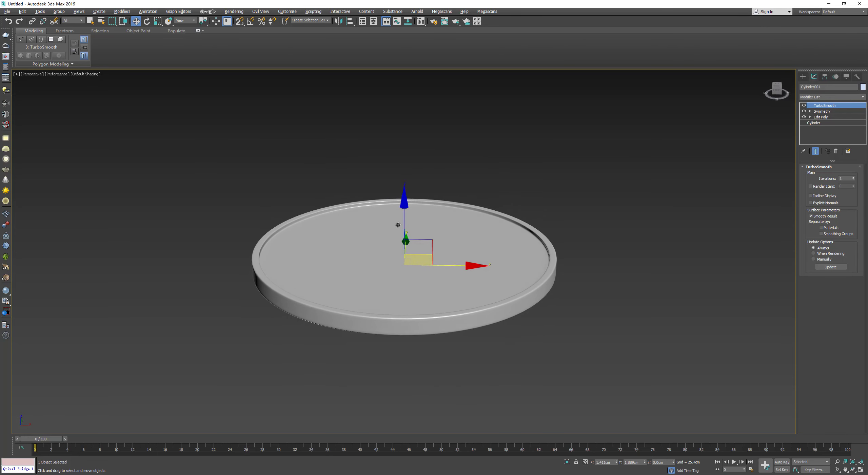
key(Delete)
click(7, 11)
mouse_move(14, 104)
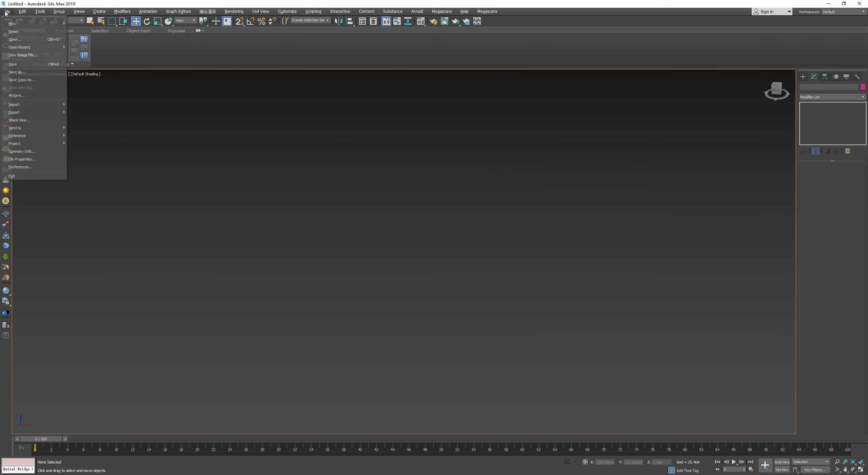
click(84, 108)
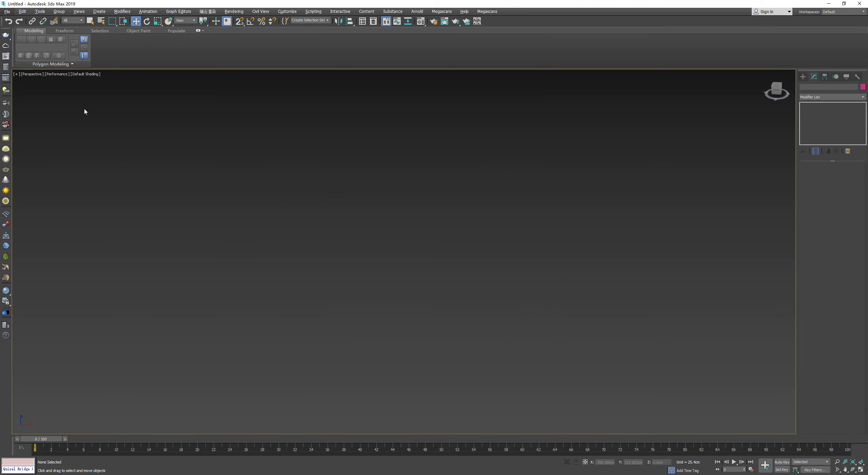
click(19, 73)
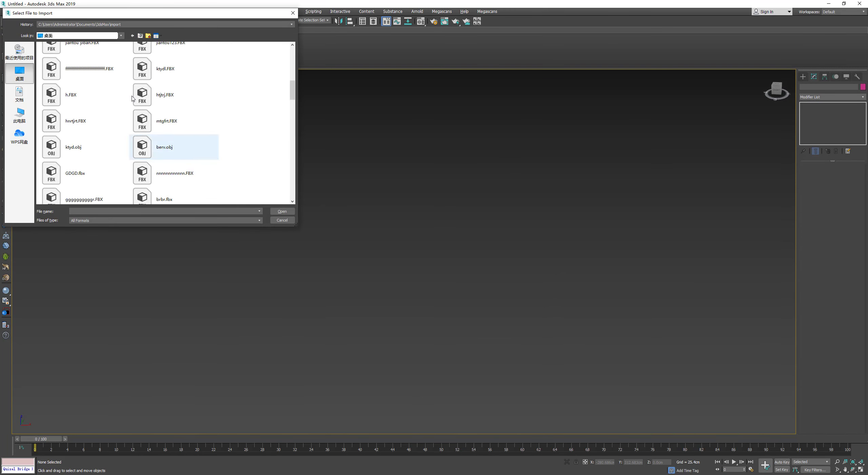
double_click(68, 67)
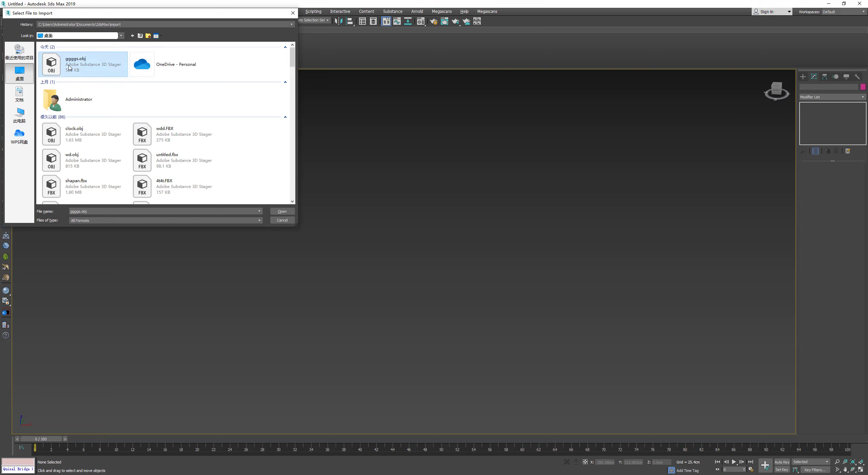
Import the ggggs mesh and tilt it 45° about X using angle snap.
click(389, 355)
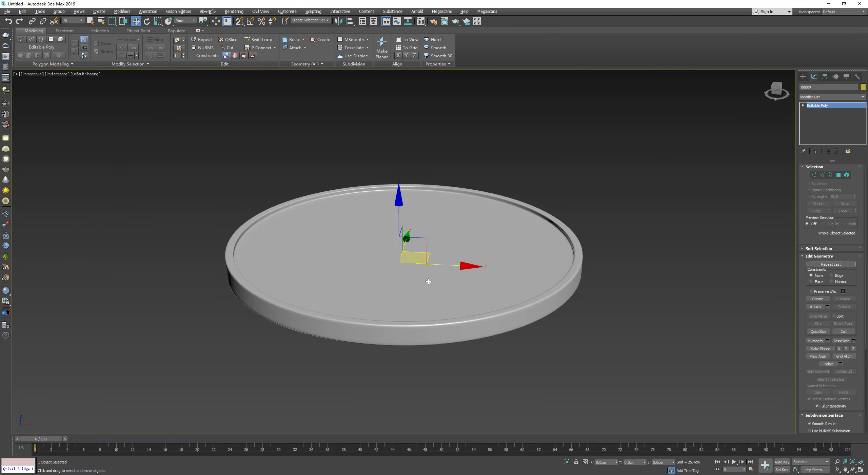
key(e)
drag(395, 220, 401, 251)
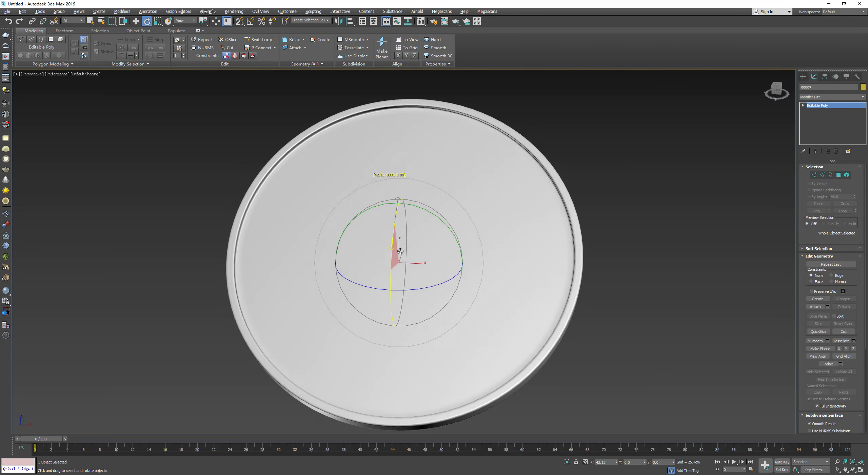
right_click(400, 251)
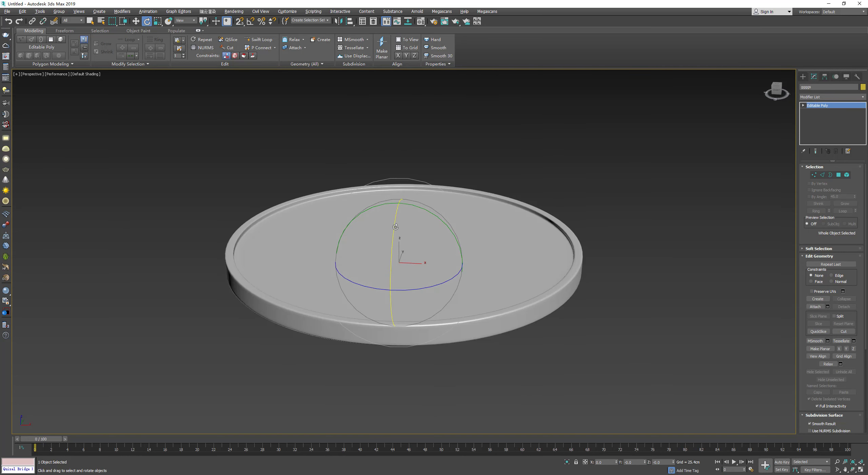
drag(394, 227, 397, 260)
right_click(395, 248)
key(a)
key(w)
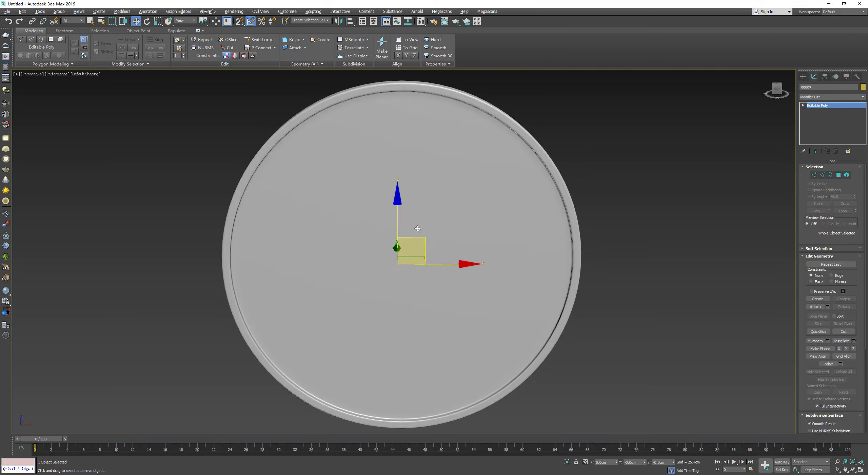
mouse_move(396, 261)
alt+middle_down()
mouse_move(453, 238)
mouse_move(459, 248)
mouse_move(427, 255)
mouse_move(416, 247)
alt+middle_up()
Export the selected coin to the Desktop as coin.FBX, then return to object selection.
click(7, 11)
mouse_move(15, 112)
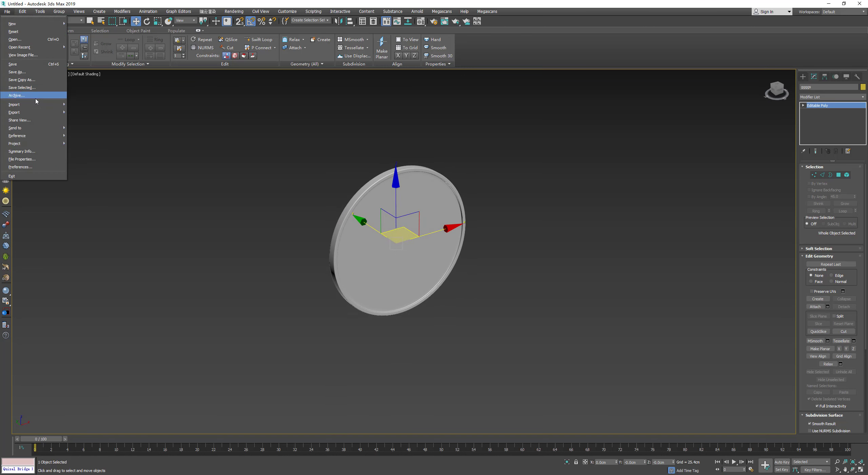
click(81, 125)
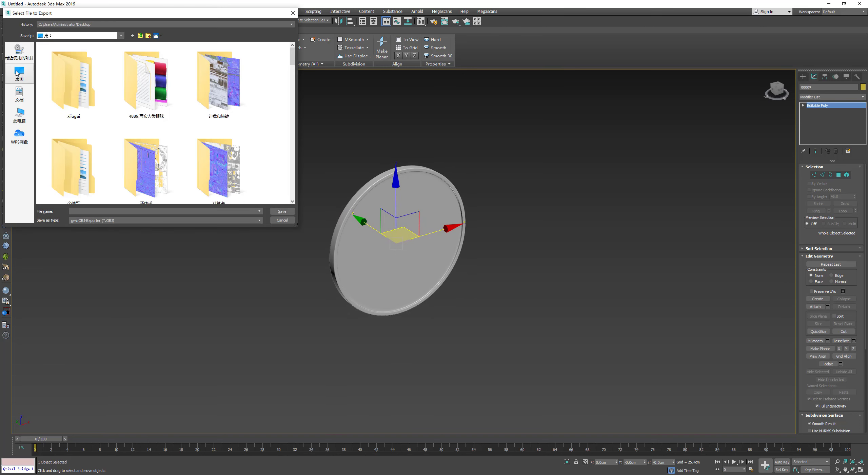
text(coin)
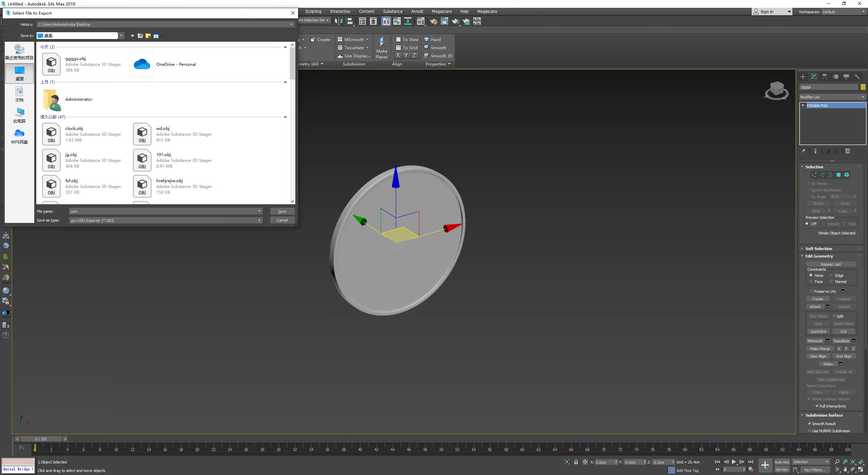
click(92, 220)
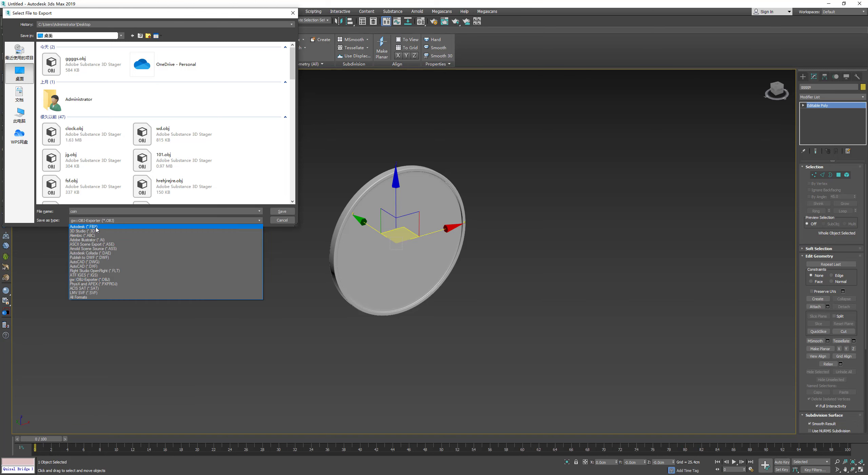
click(96, 227)
click(282, 211)
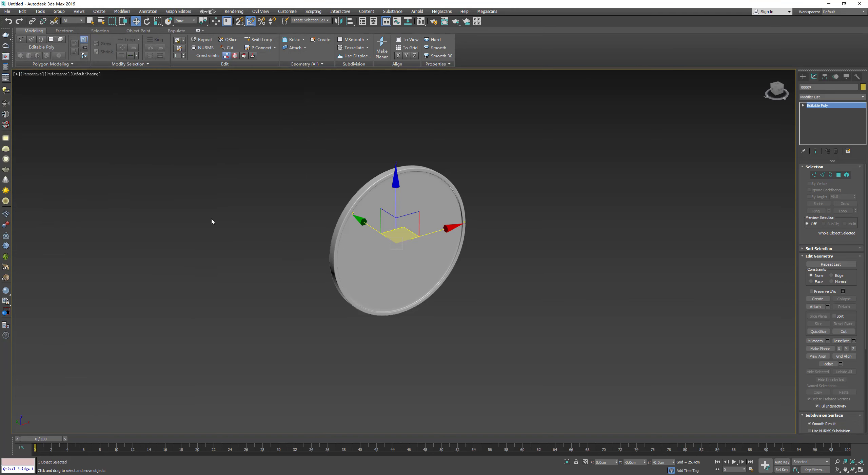
key(q)
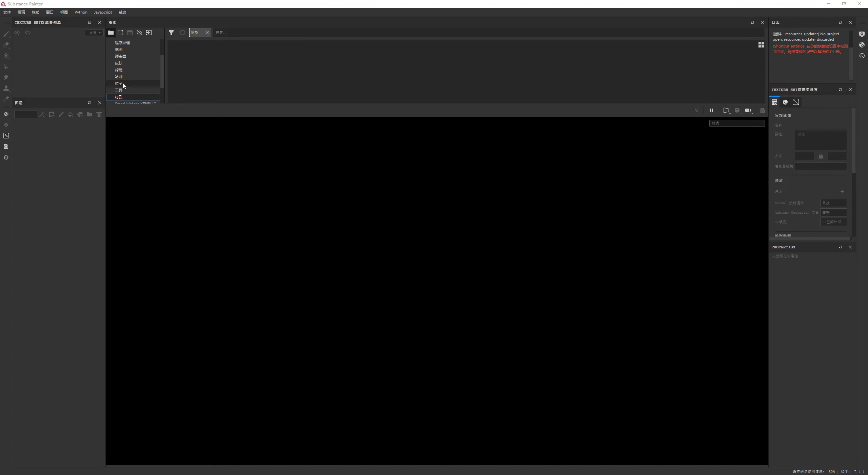
Create a new Substance Painter project using coin.FBX from the Desktop as its mesh.
click(7, 12)
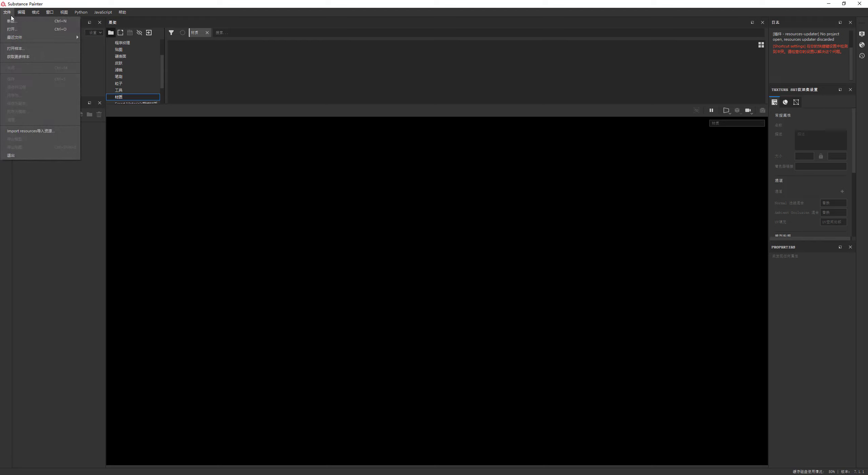
click(12, 21)
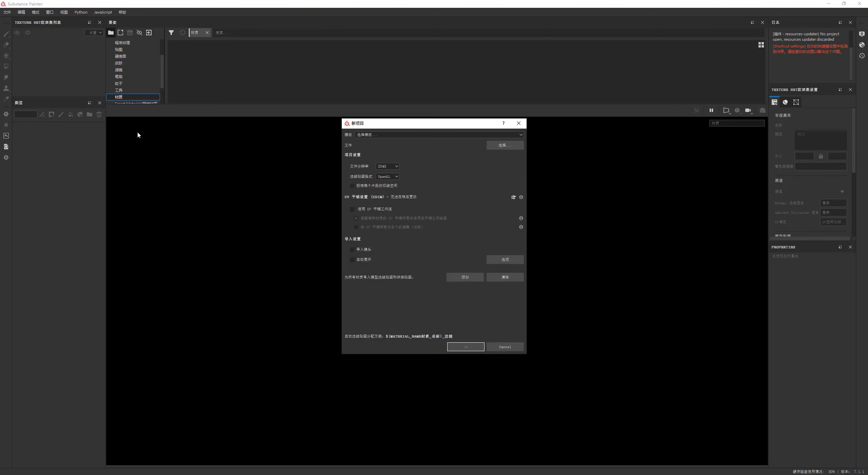
click(486, 146)
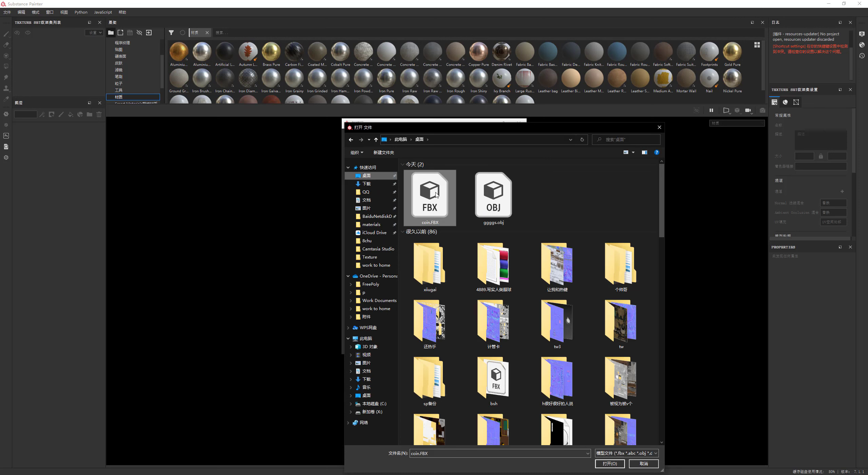
double_click(444, 198)
click(464, 346)
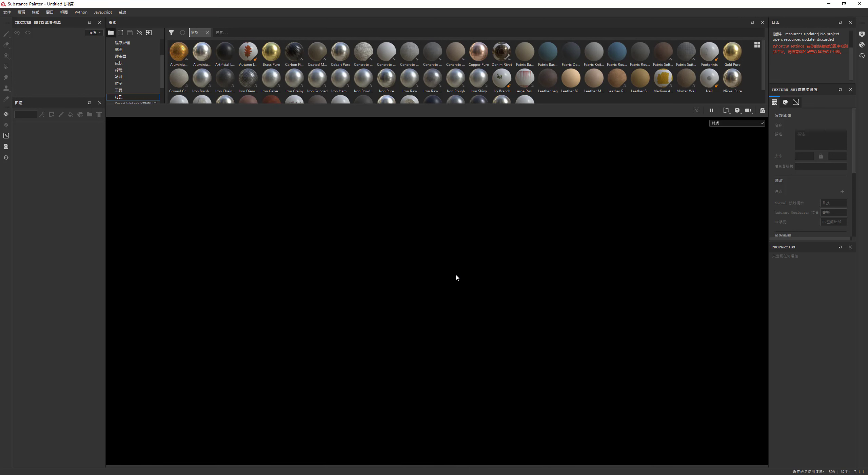
Set the viewport camera Field of View to 20 in Display Settings.
mouse_move(449, 264)
alt+mouse_down()
mouse_move(527, 285)
mouse_move(483, 243)
mouse_move(414, 233)
alt+mouse_up()
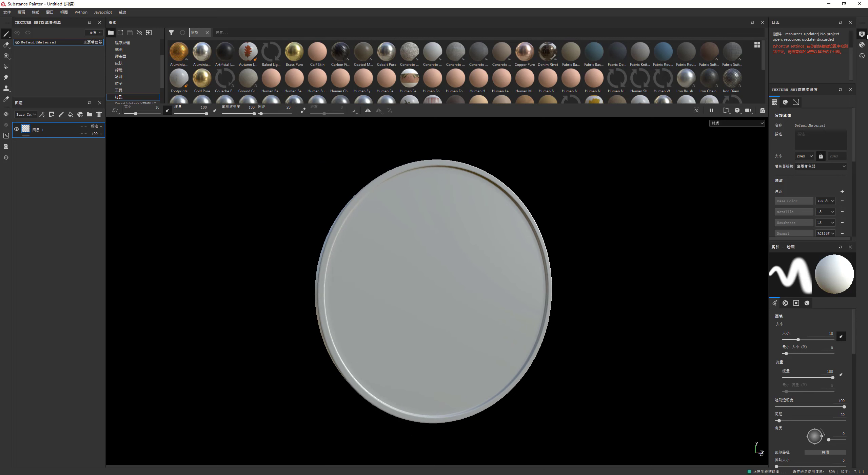
click(862, 34)
scroll(765, 228, down, 1)
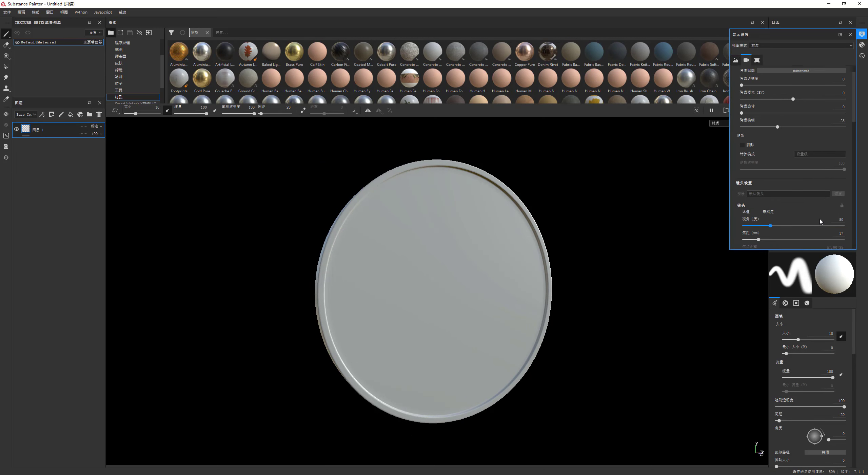
scroll(765, 229, down, 2)
click(840, 178)
text(2)
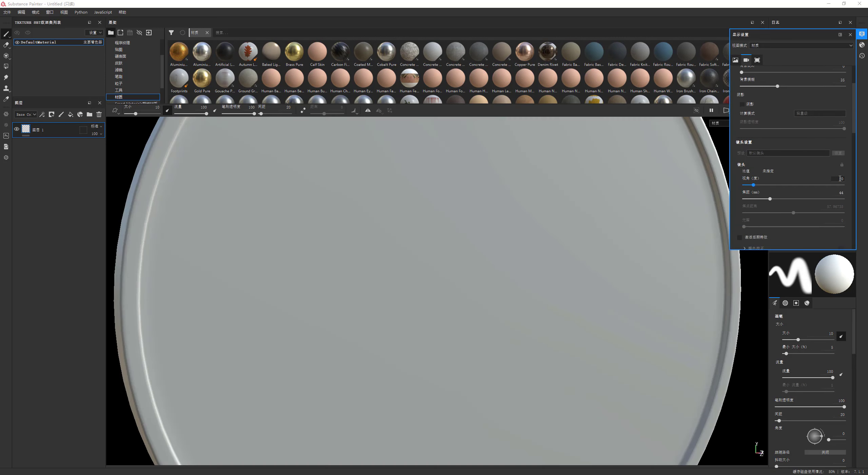
text(0)
key(Return)
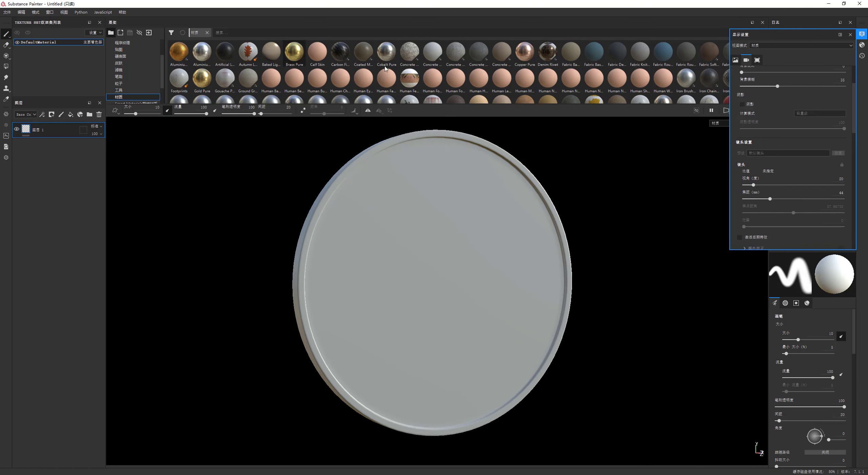
click(851, 34)
scroll(814, 158, down, 2)
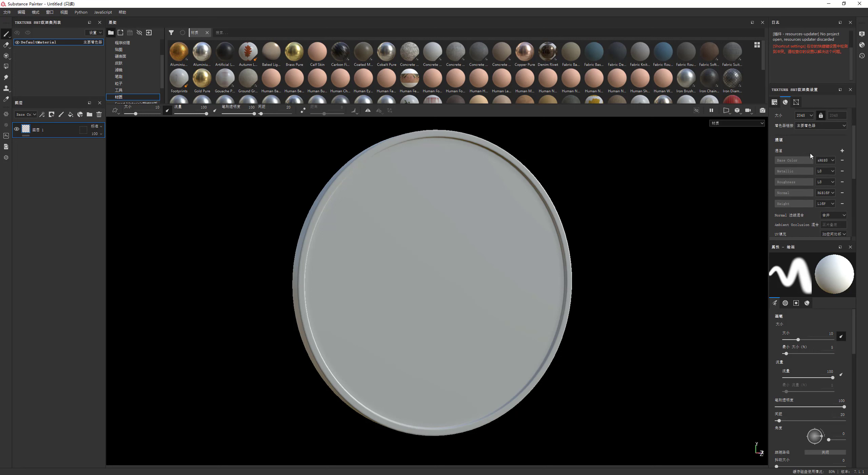
scroll(806, 211, down, 3)
Bake all DefaultMaterial mesh maps at a 4096 output size.
click(827, 197)
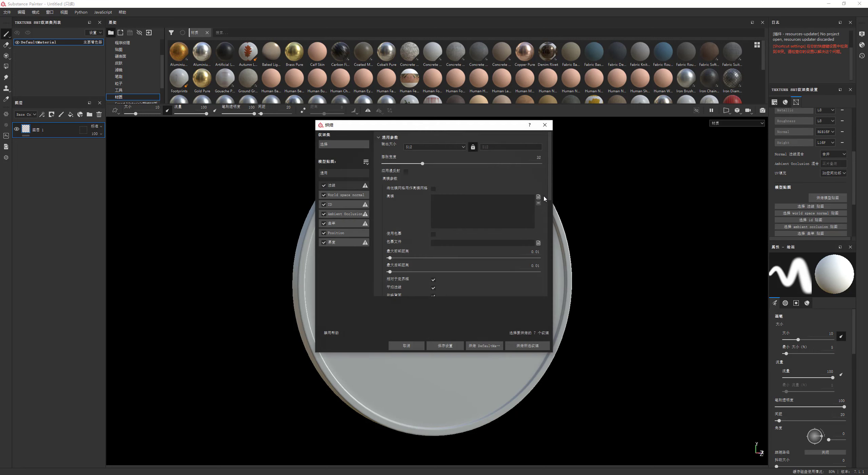
click(452, 148)
click(419, 180)
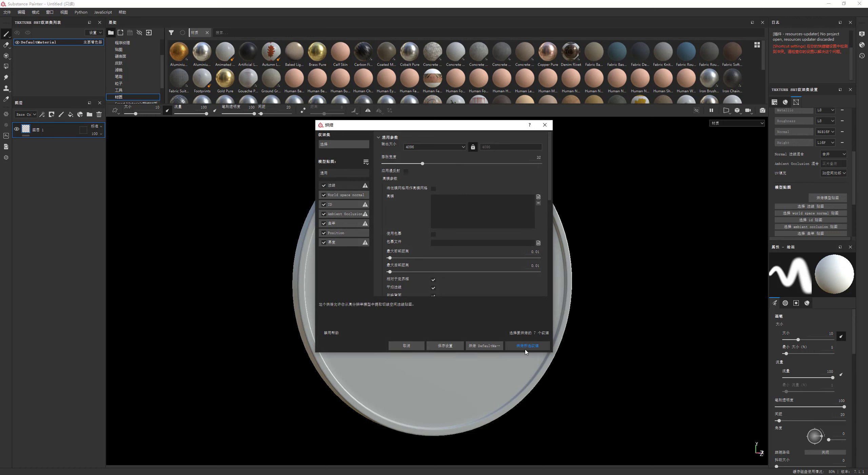
click(484, 346)
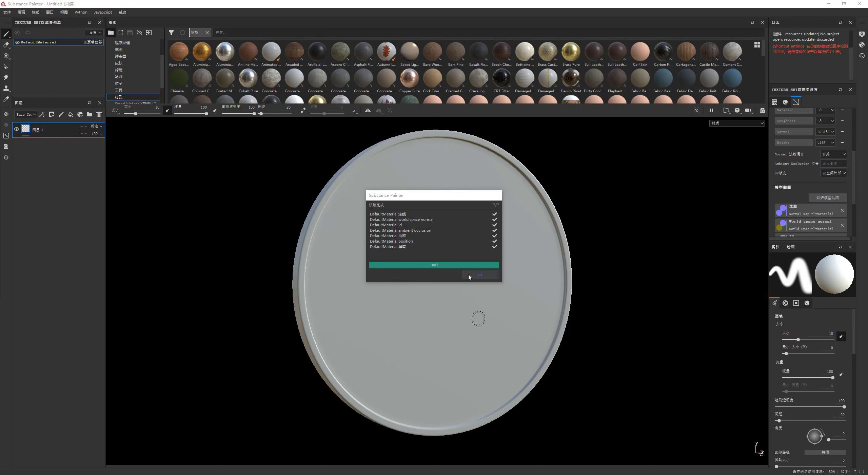
click(468, 274)
mouse_move(397, 252)
alt+mouse_down()
mouse_move(385, 228)
mouse_move(430, 284)
mouse_move(391, 246)
alt+mouse_up()
Save the project as 'coin'.
key(ctrl+s)
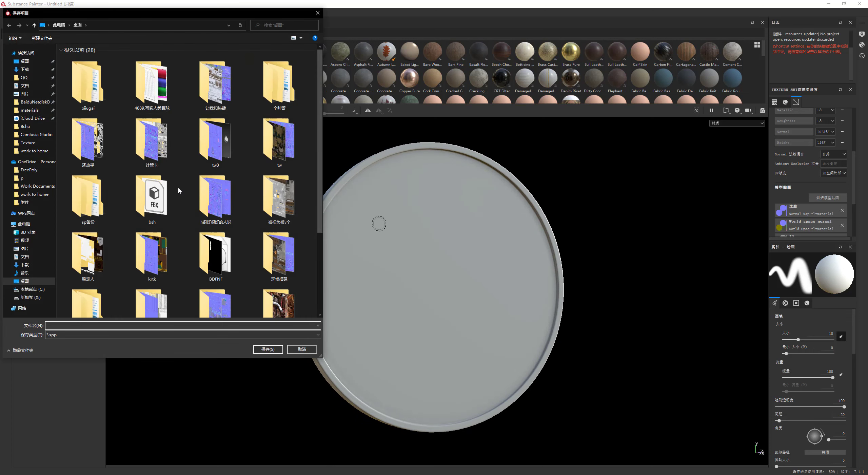
text(coin)
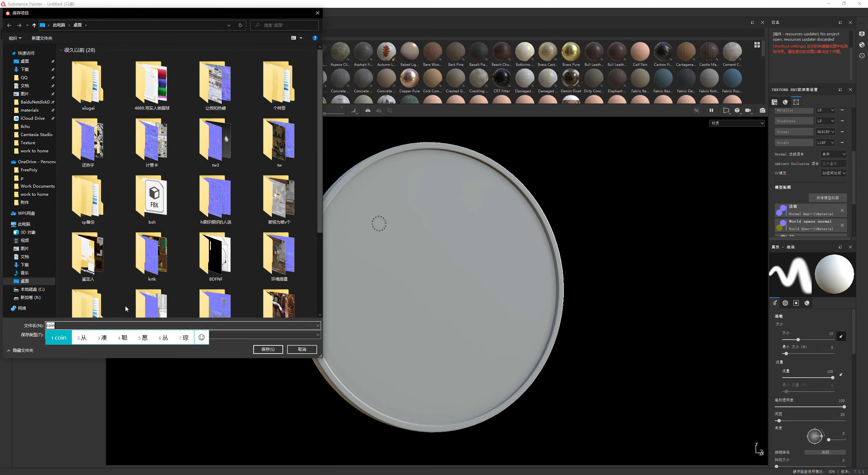
key(space)
key(Return)
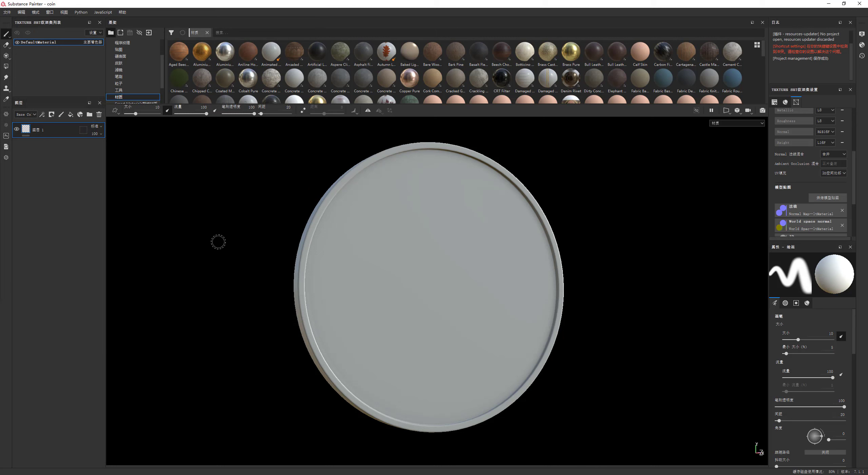
alt+drag(217, 242, 301, 239)
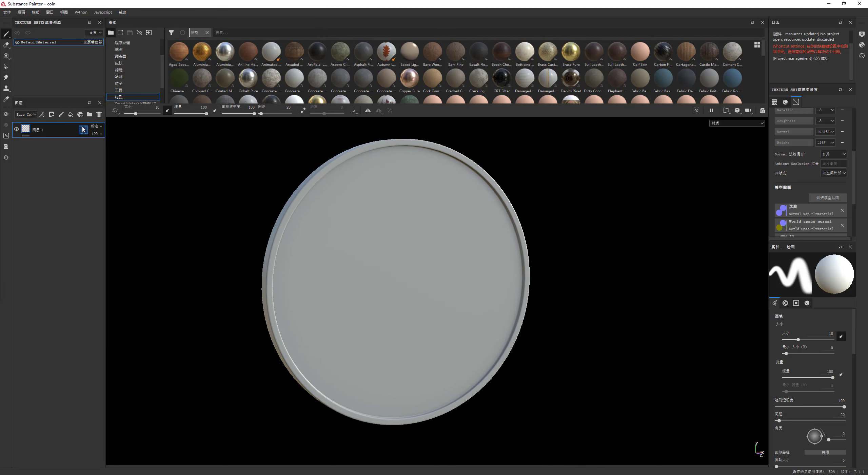
Replace Layer 1 with a fill layer at Metallic 1 and Roughness about 0.2.
click(99, 114)
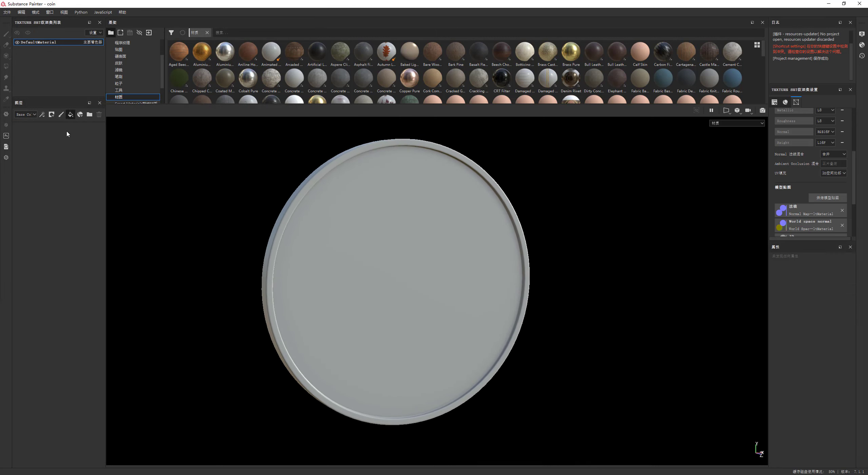
click(70, 114)
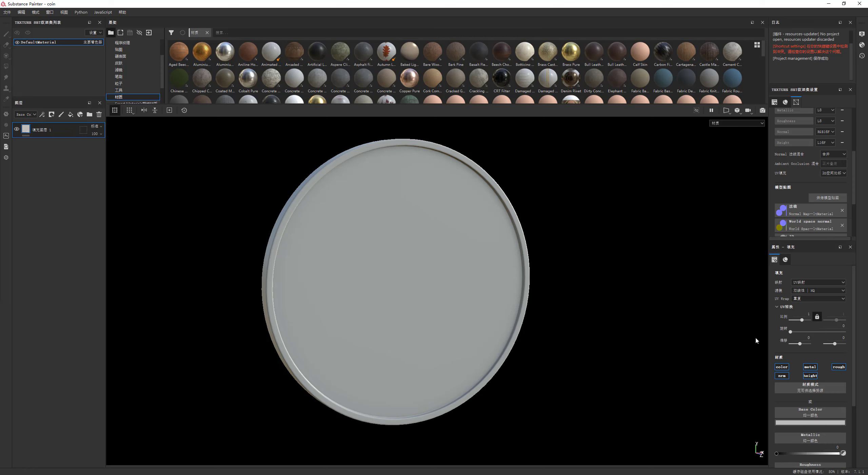
scroll(802, 424, down, 1)
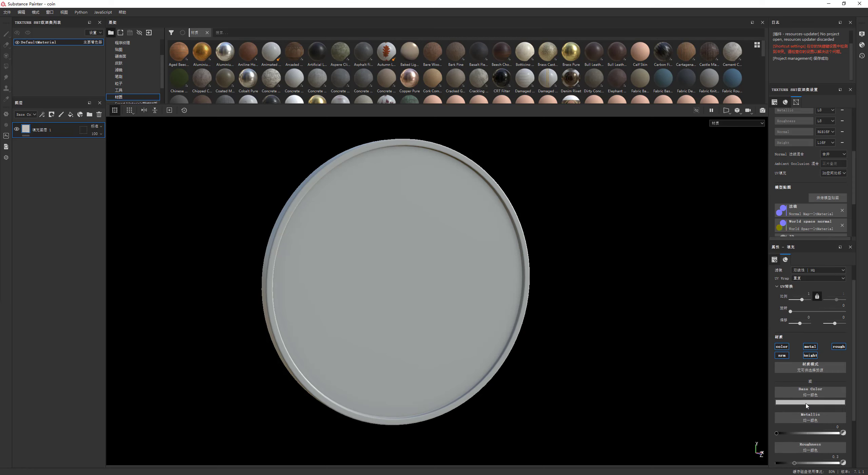
click(807, 402)
alt+drag(670, 368, 692, 381)
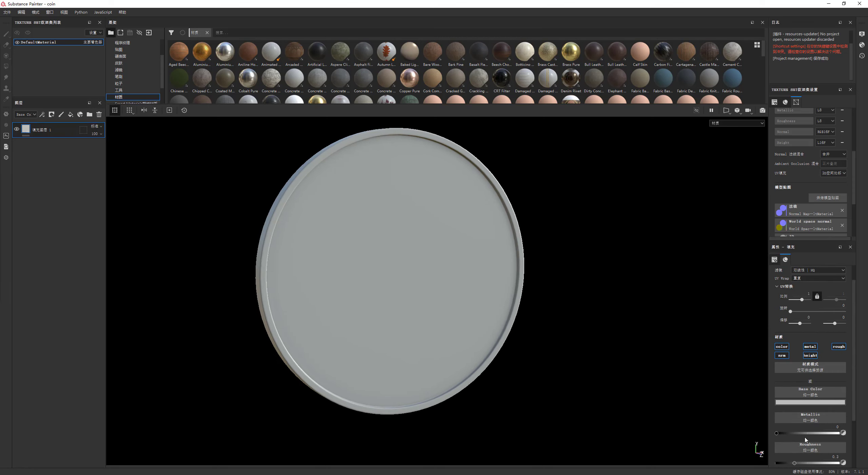
drag(777, 432, 840, 433)
scroll(801, 406, down, 1)
scroll(800, 407, down, 2)
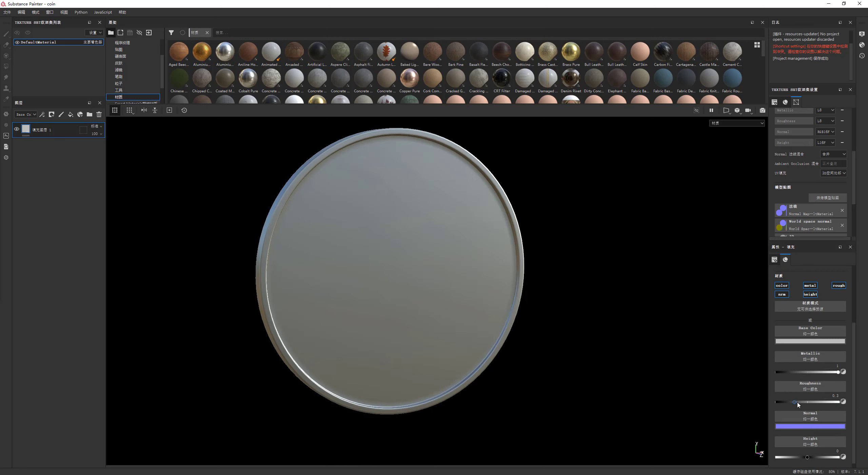
drag(797, 404, 585, 250)
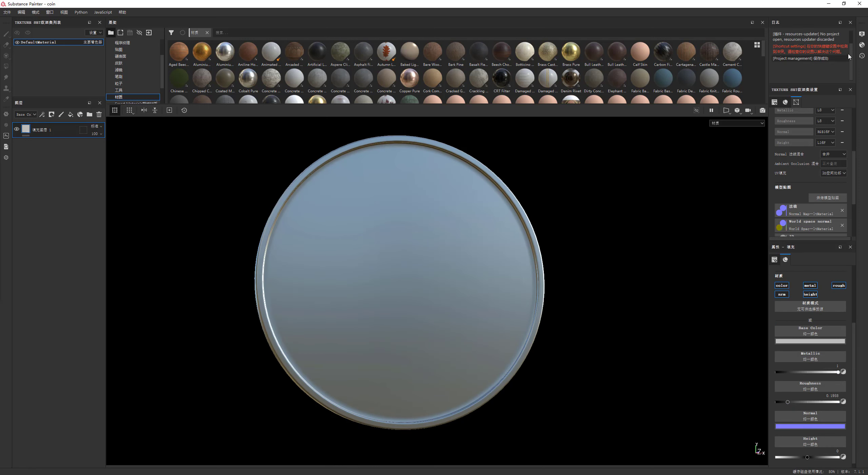
Set the environment map to Tomoco Studio with Environment Rotation 274.
click(862, 34)
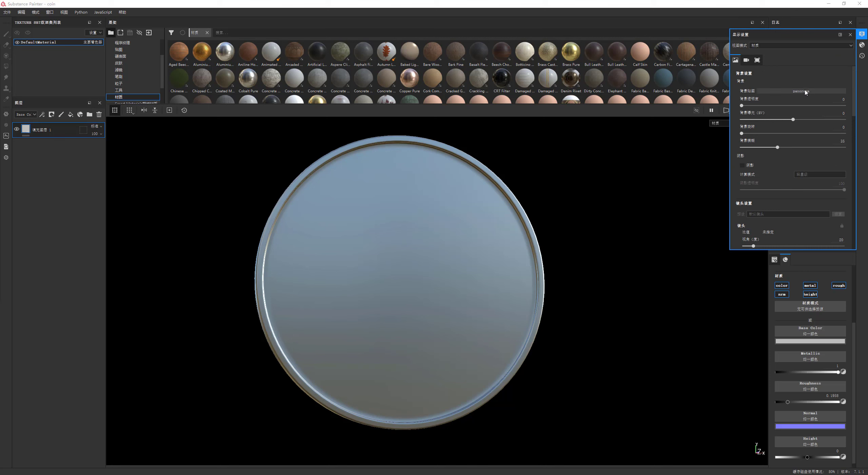
click(806, 91)
click(850, 153)
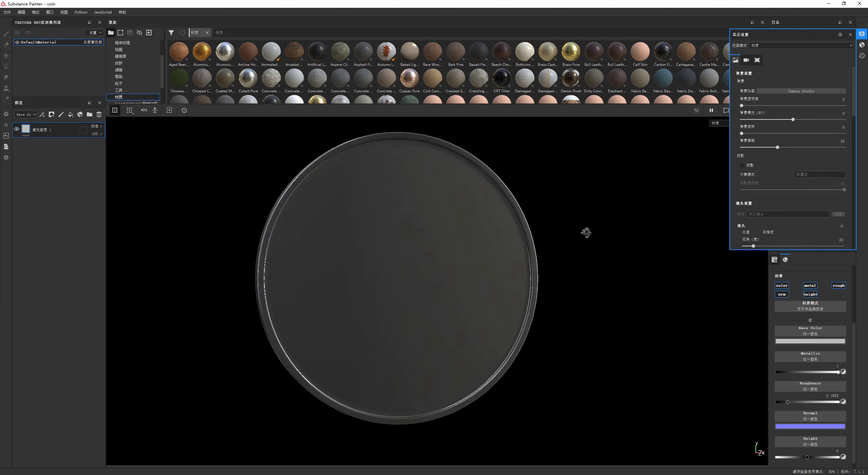
alt+drag(583, 232, 575, 246)
shift+right_drag(575, 247, 575, 249)
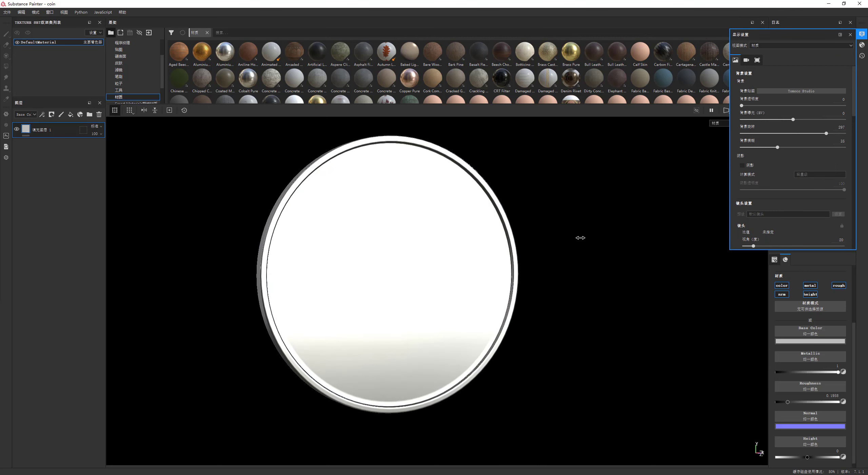
click(850, 35)
alt+drag(512, 303, 450, 266)
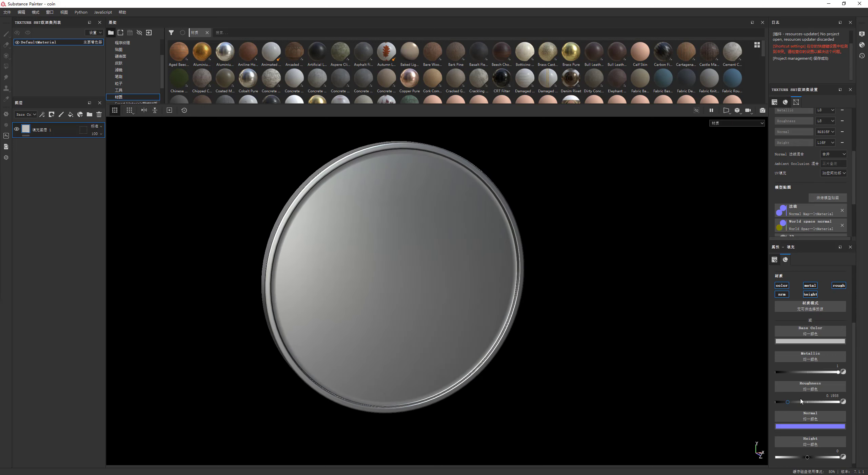
Brighten the metal fill's base colour to e0e0e0 and lower roughness to about 0.08.
click(812, 341)
drag(773, 380, 759, 365)
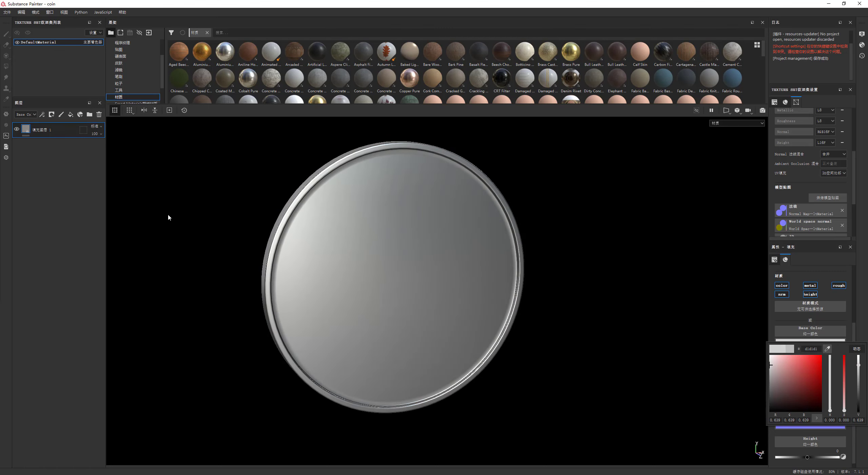
mouse_move(169, 217)
alt+mouse_down()
mouse_move(238, 209)
mouse_move(263, 240)
mouse_move(342, 273)
alt+mouse_up()
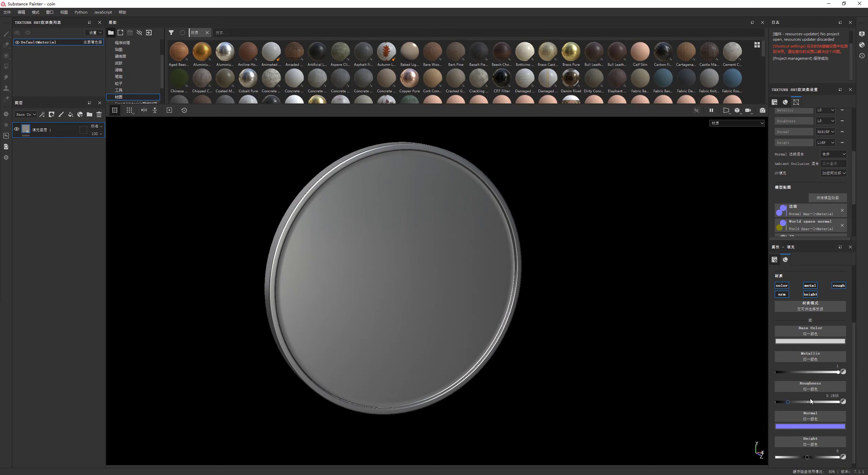
drag(788, 402, 783, 402)
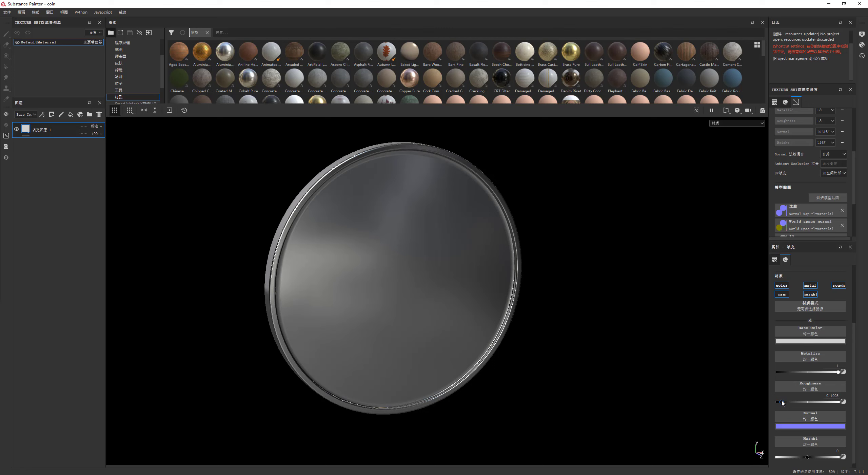
drag(783, 402, 781, 402)
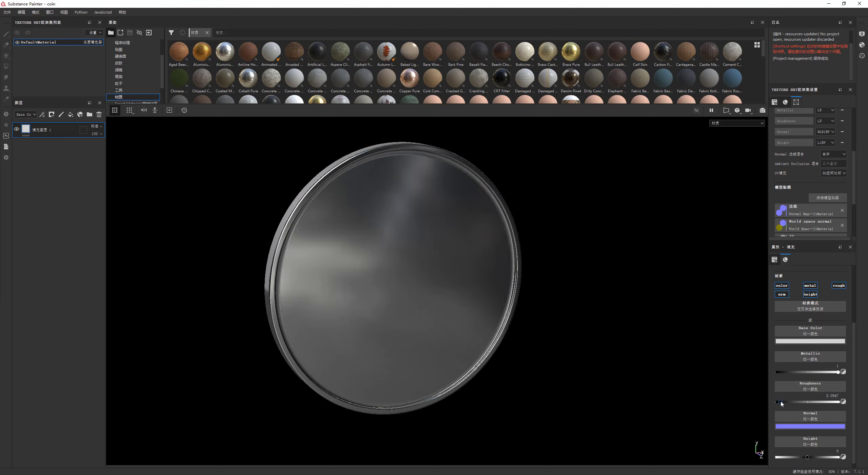
key(f)
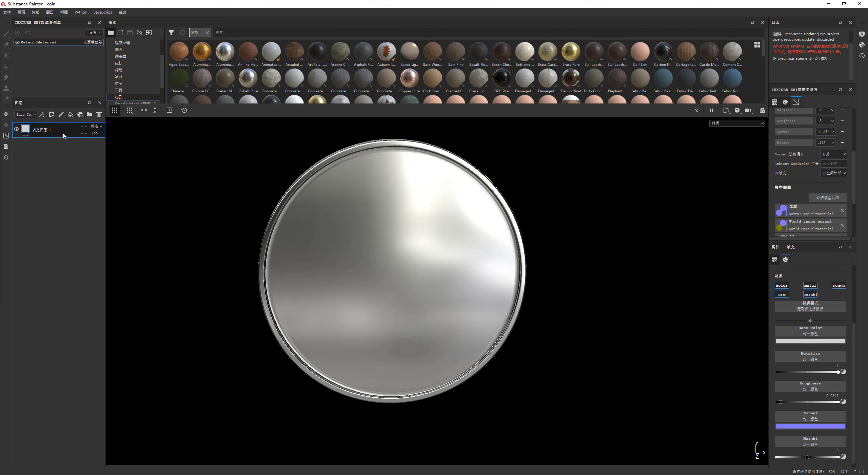
Duplicate the fill layer and give the copy a darker a5a5a5 base colour.
key(ctrl+d)
mouse_move(354, 255)
alt+mouse_down()
mouse_move(380, 263)
mouse_move(370, 244)
mouse_move(388, 270)
alt+mouse_up()
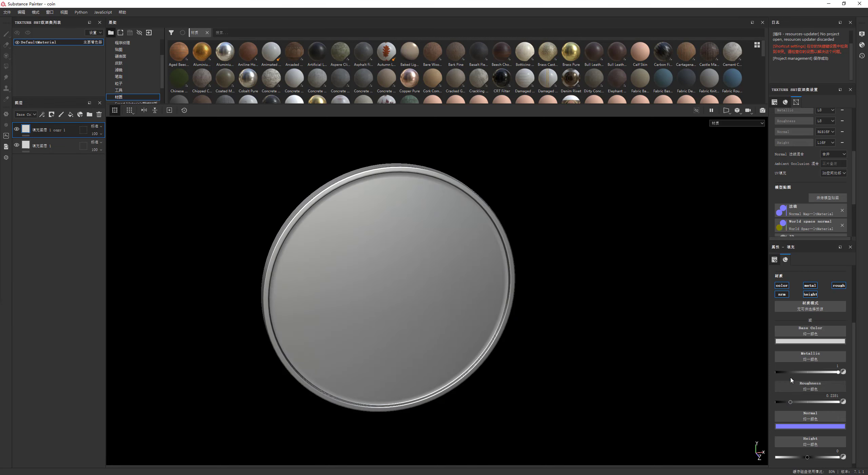
click(805, 340)
drag(774, 374, 770, 375)
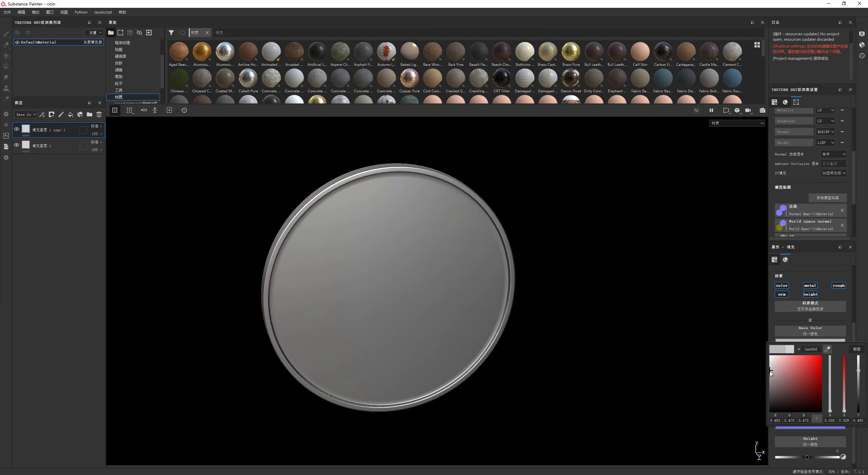
Add a black mask with a Dirt generator to the darker copy layer.
right_click(60, 131)
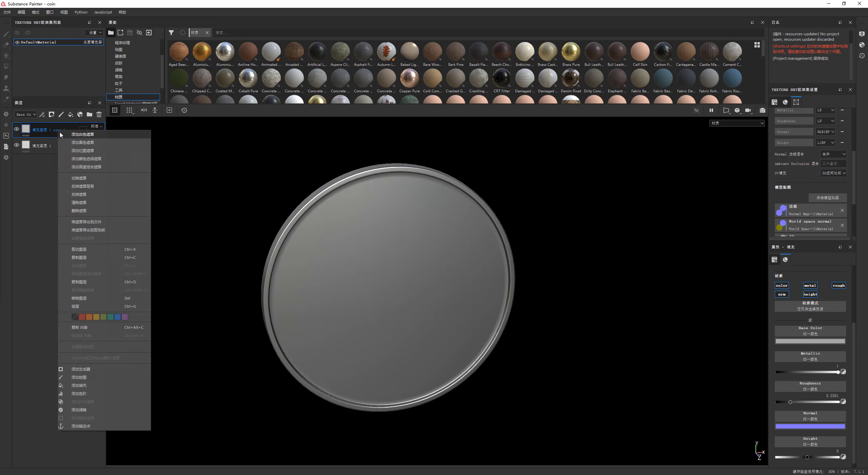
click(69, 134)
right_click(36, 131)
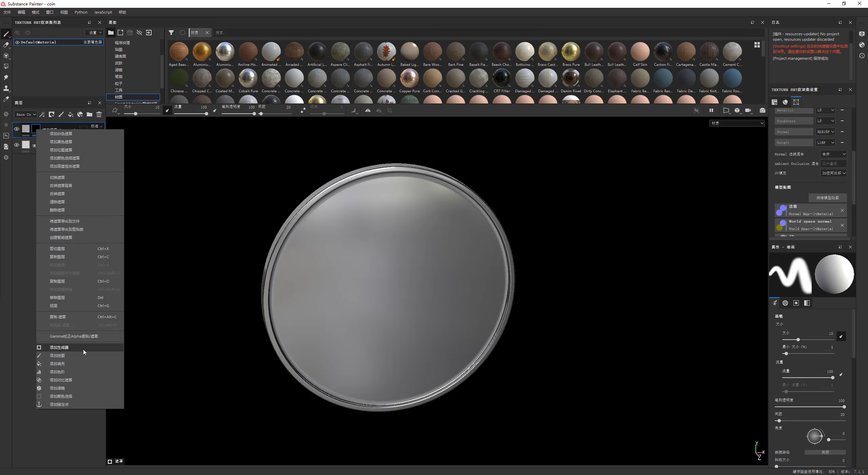
click(79, 352)
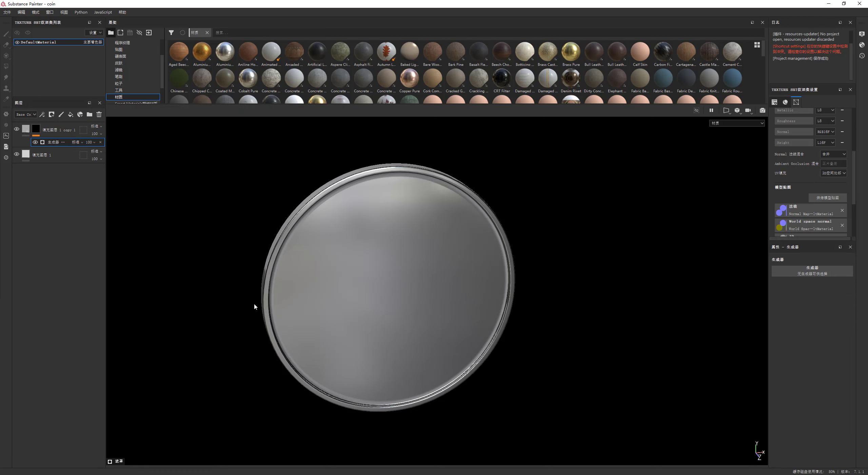
click(814, 268)
click(780, 312)
Set the Dirt Contrast to 0.44 and add a fresh fill layer on top.
shift+right_drag(445, 277, 460, 275)
drag(830, 320, 822, 321)
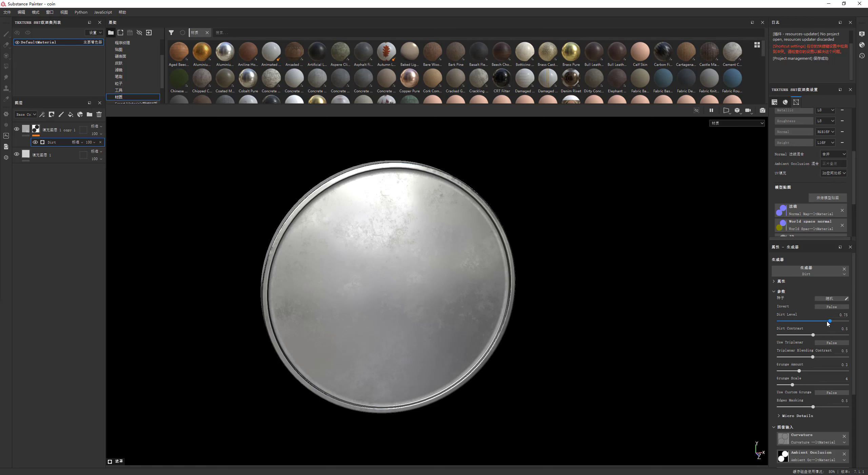
key(ctrl+z)
drag(814, 334, 808, 335)
shift+right_drag(442, 265, 413, 277)
mouse_move(413, 278)
alt+mouse_down()
mouse_move(447, 263)
mouse_move(496, 285)
alt+mouse_up()
click(72, 126)
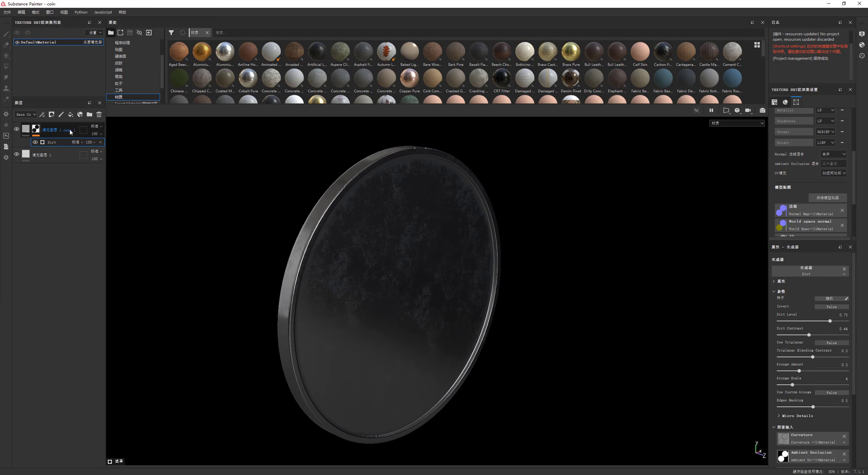
click(70, 114)
Give the new fill layer a black mask, remove its fill effect, and disable its colour channel.
right_click(72, 128)
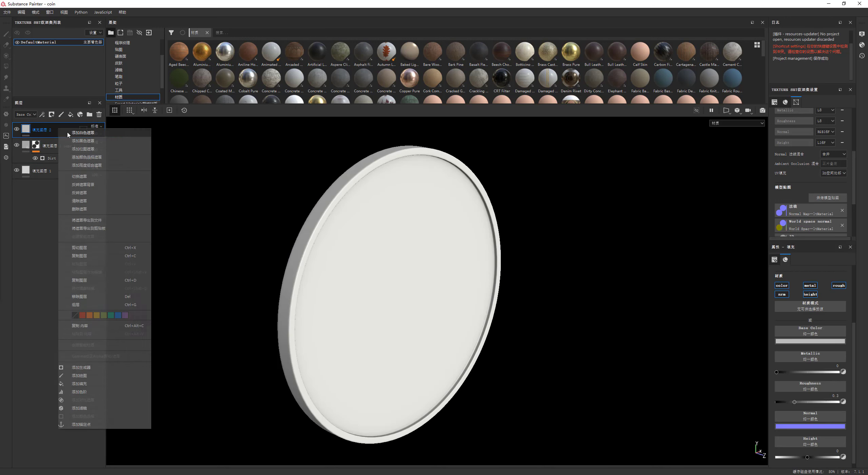
click(78, 143)
right_click(35, 128)
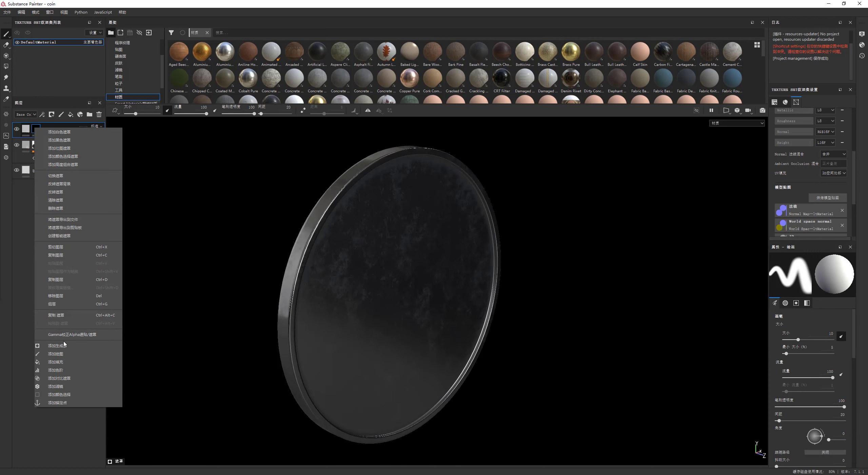
click(61, 362)
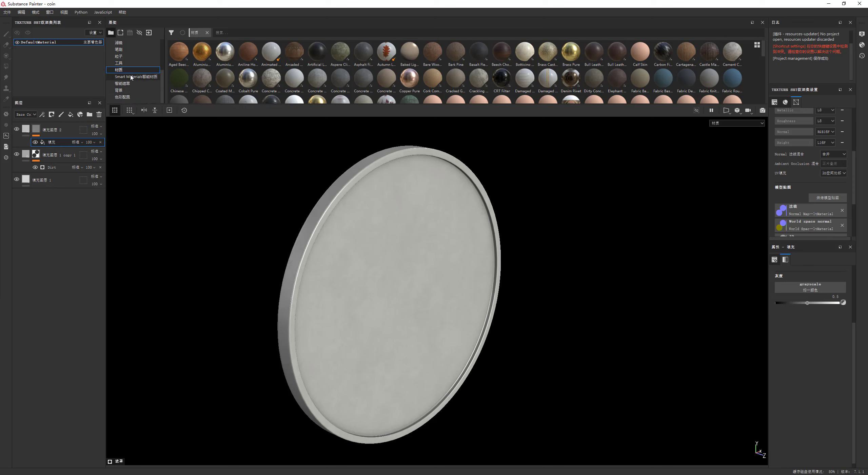
scroll(124, 68, up, 3)
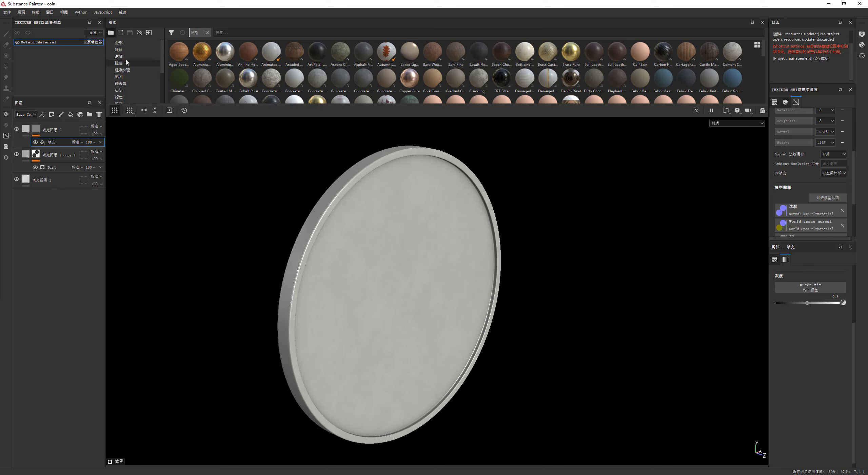
click(126, 57)
scroll(225, 66, down, 5)
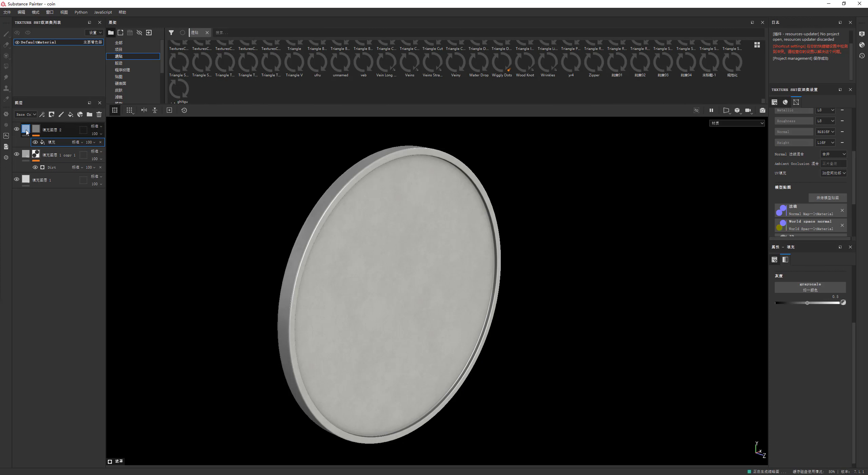
key(Delete)
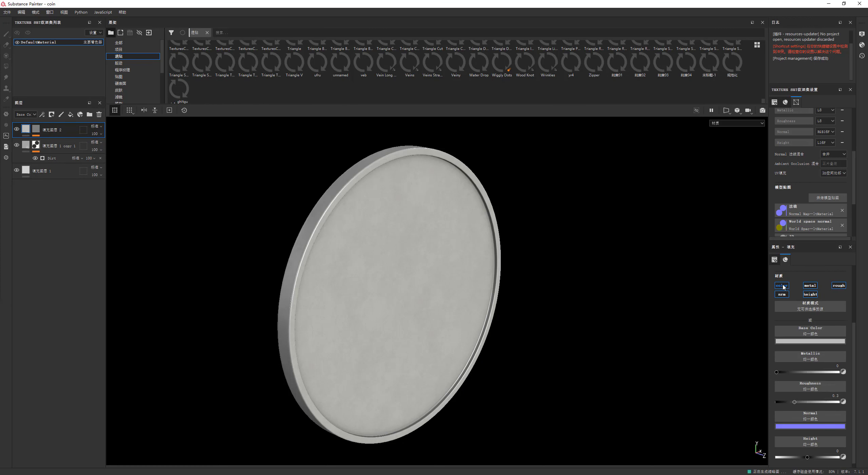
click(782, 286)
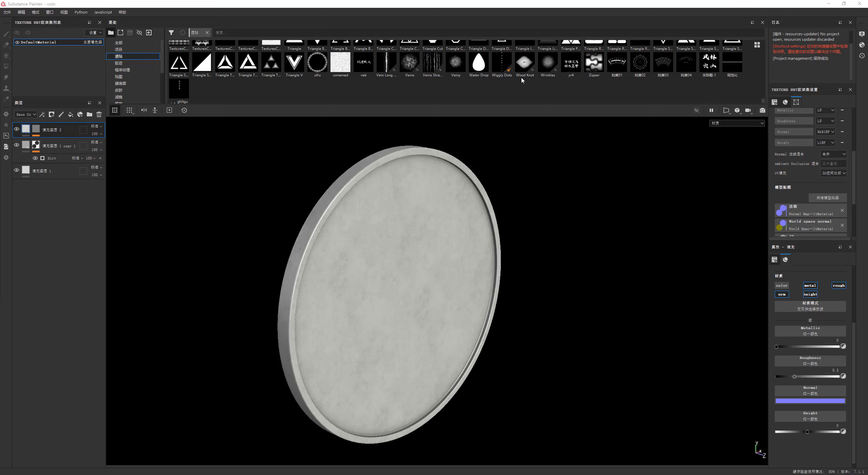
Assign a pattern alpha as the fill's Height map with horizontal-only UV wrap.
scroll(522, 80, up, 3)
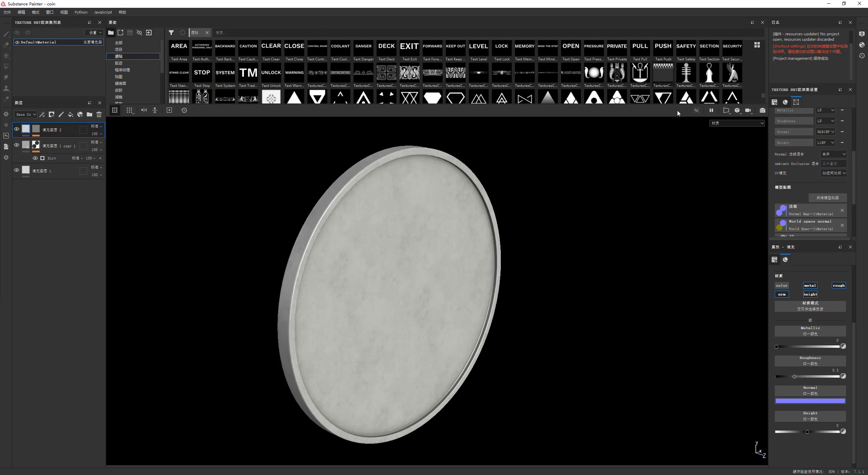
drag(663, 73, 810, 417)
key(F1)
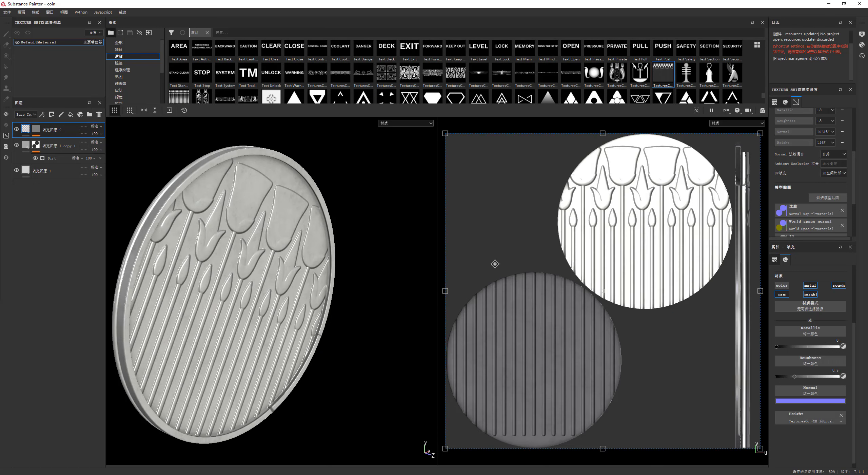
scroll(573, 262, down, 2)
scroll(801, 282, up, 2)
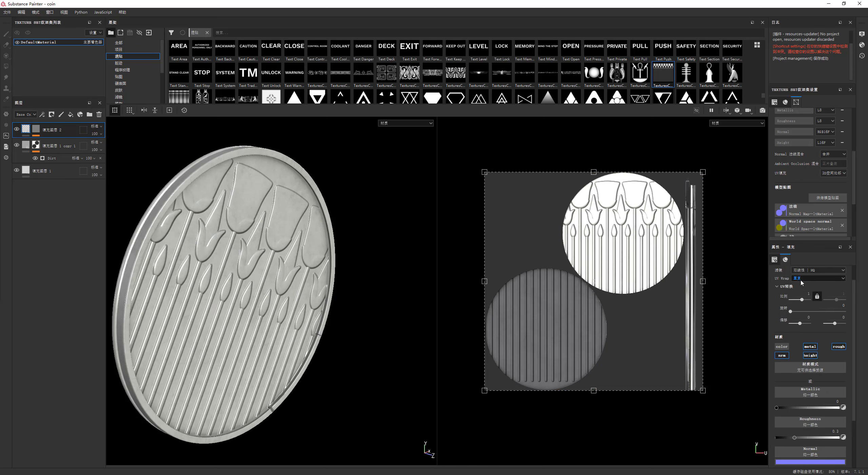
click(801, 278)
click(804, 292)
Scale and rotate the pattern 270° so its stripes run along the rim, then add a folder.
middle_drag(675, 248, 636, 254)
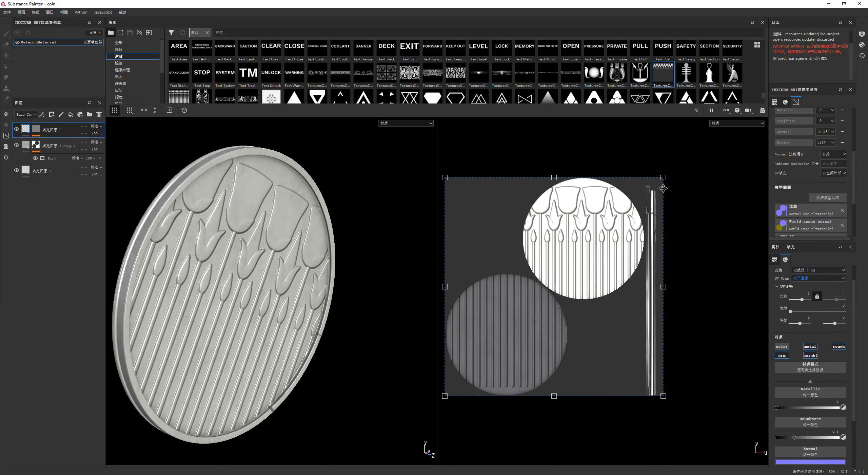
drag(663, 188, 567, 284)
mouse_move(628, 251)
mouse_down()
mouse_move(694, 327)
mouse_move(552, 411)
mouse_up()
mouse_move(539, 311)
mouse_down()
mouse_move(743, 305)
mouse_move(731, 305)
mouse_up()
scroll(678, 210, down, 1)
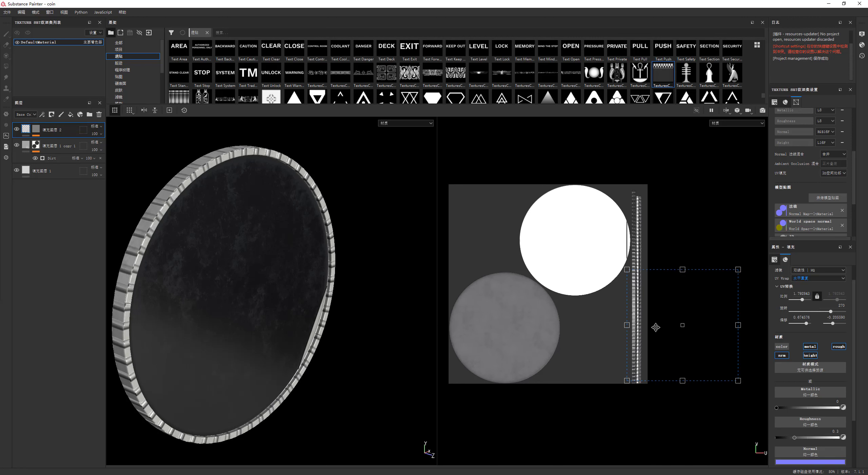
scroll(656, 327, up, 1)
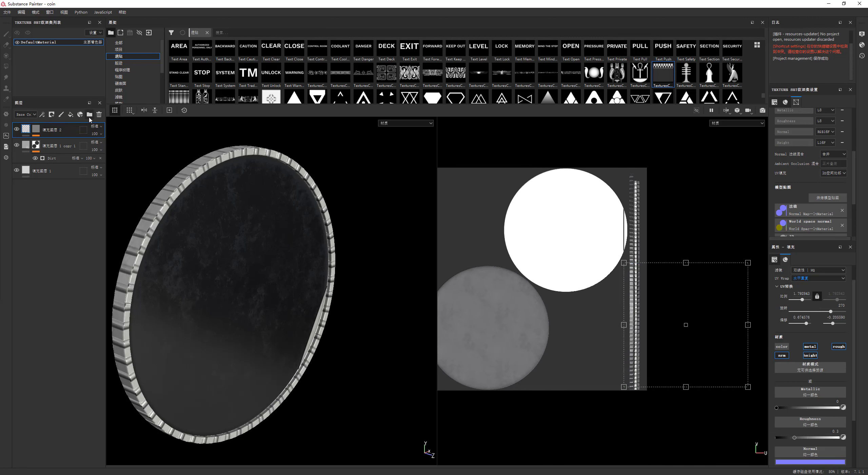
click(89, 115)
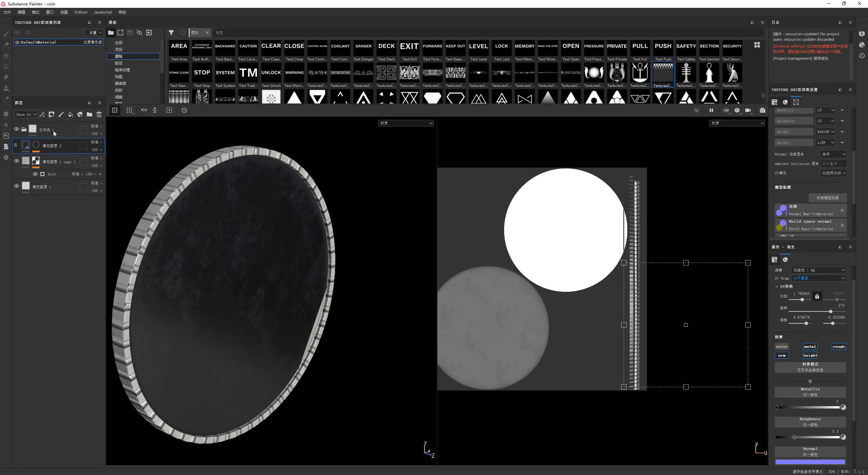
Add a black mask to the folder and switch to the Geometry Fill face mode.
click(54, 131)
right_click(54, 130)
click(71, 136)
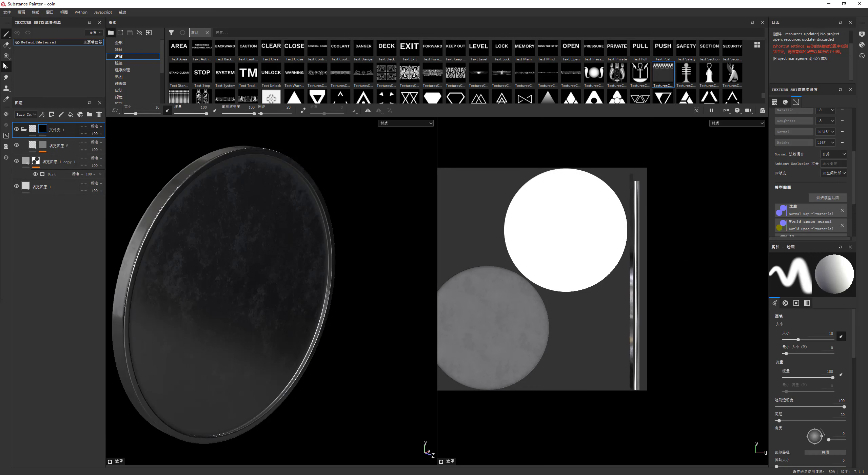
click(5, 66)
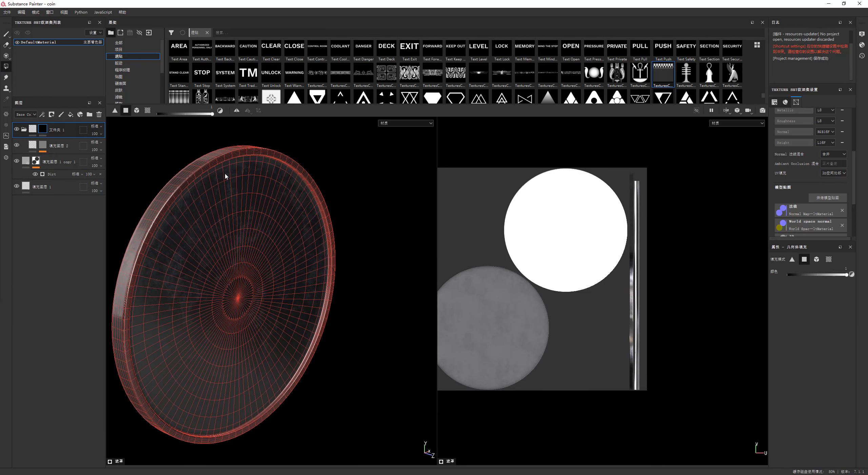
scroll(644, 197, up, 3)
scroll(621, 156, up, 3)
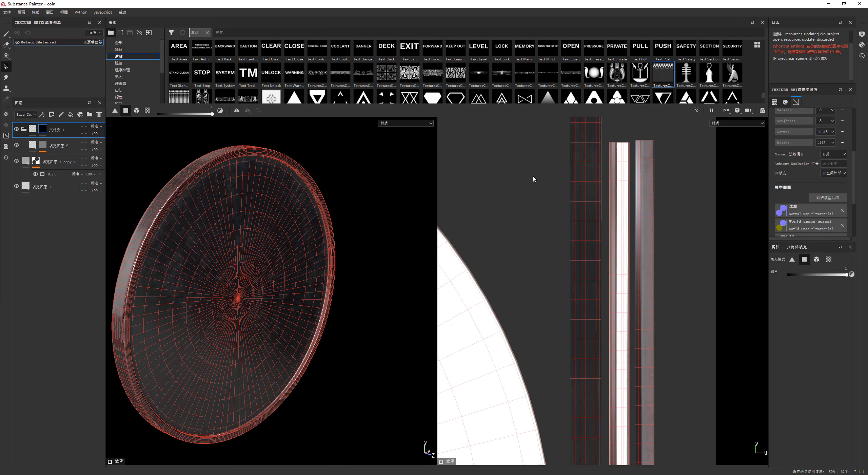
mouse_move(190, 176)
alt+mouse_down()
mouse_move(231, 170)
mouse_move(170, 160)
mouse_move(226, 173)
mouse_move(229, 186)
alt+mouse_up()
Box-select the rim strip's UV faces in the 2D view to fill them in the mask.
scroll(611, 315, down, 3)
scroll(620, 248, up, 2)
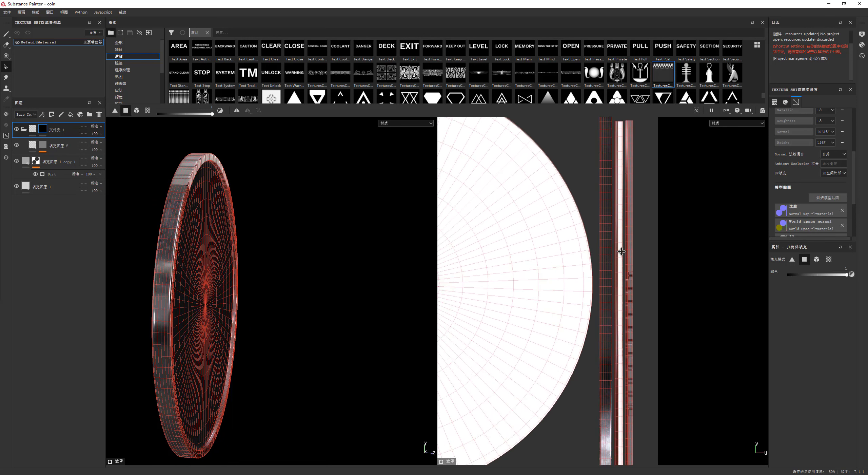
scroll(620, 246, up, 2)
scroll(611, 204, up, 2)
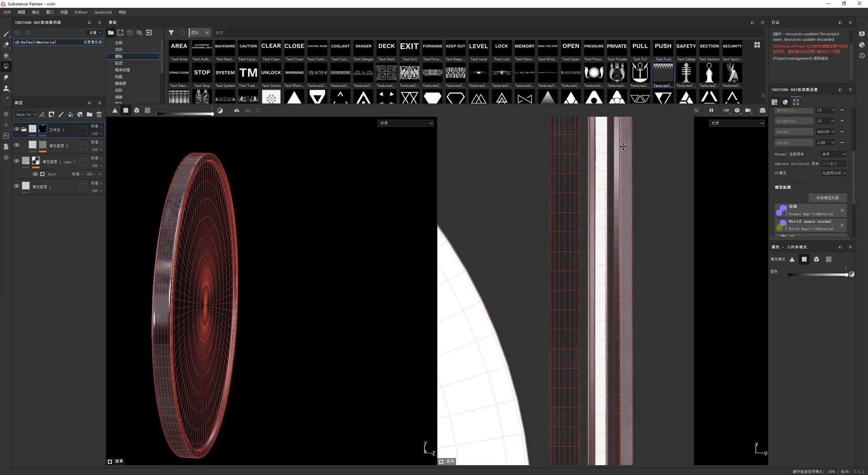
scroll(596, 135, up, 2)
drag(603, 155, 674, 360)
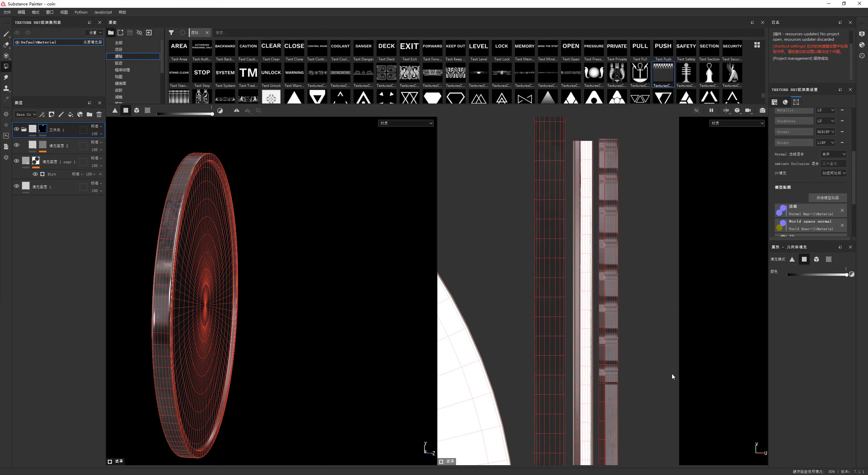
middle_drag(648, 206, 622, 205)
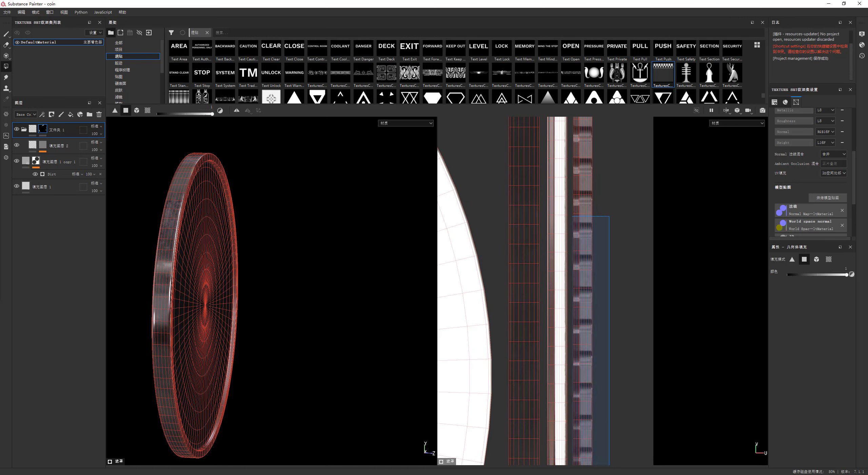
drag(573, 220, 618, 461)
middle_drag(590, 234, 565, 244)
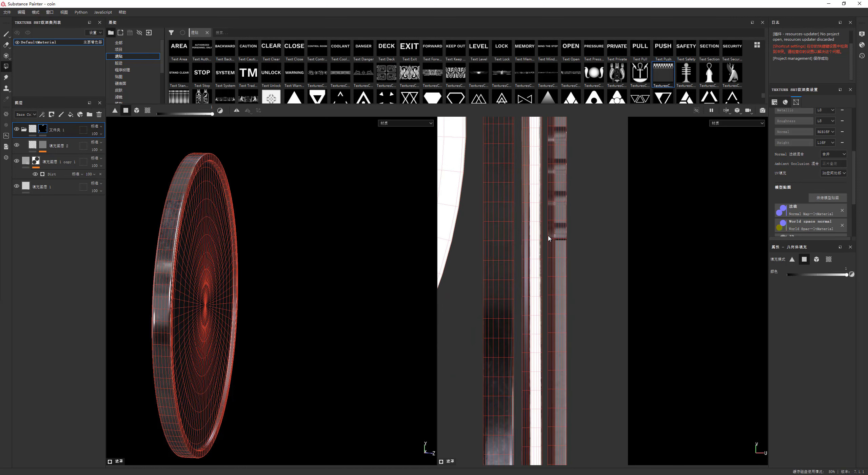
drag(550, 234, 581, 353)
middle_drag(592, 217, 555, 190)
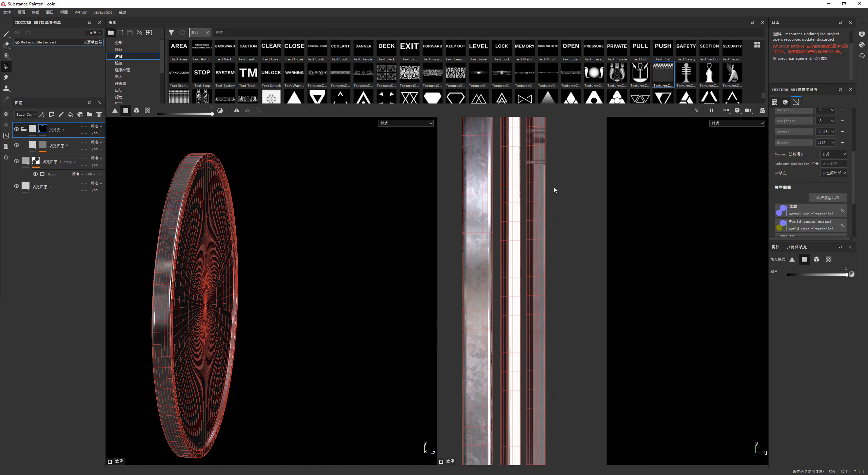
drag(543, 160, 608, 464)
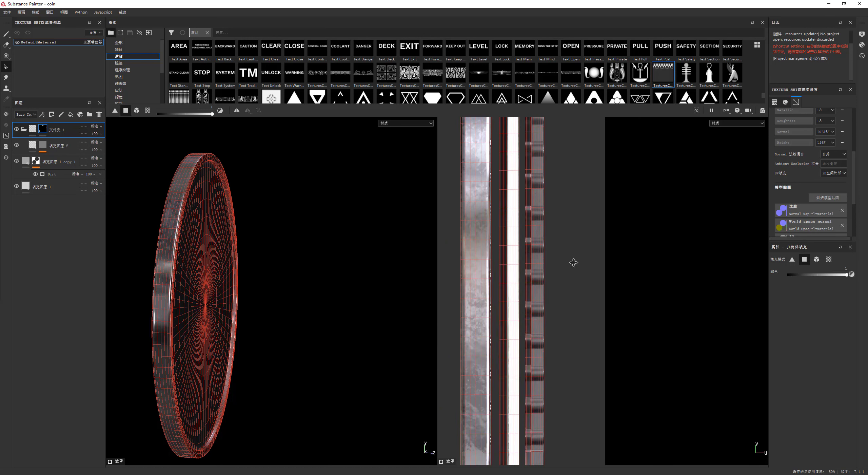
drag(546, 175, 619, 464)
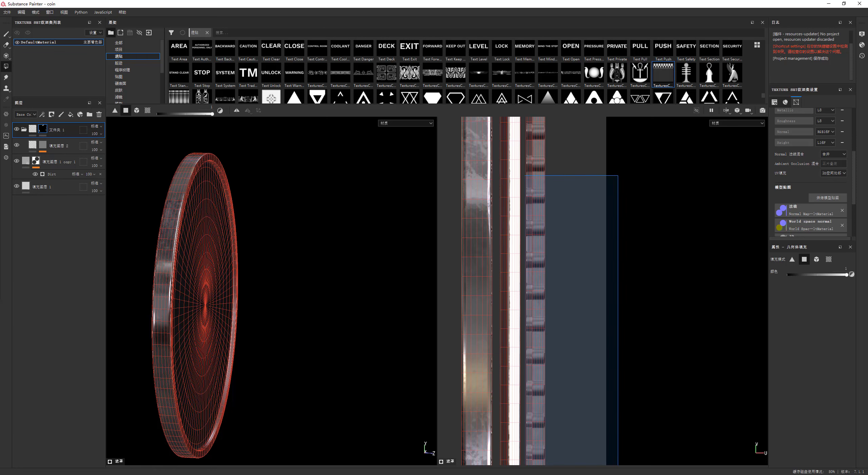
Orbit and frame the coin to check the ridges around its edge.
alt+drag(227, 287, 153, 230)
key(f)
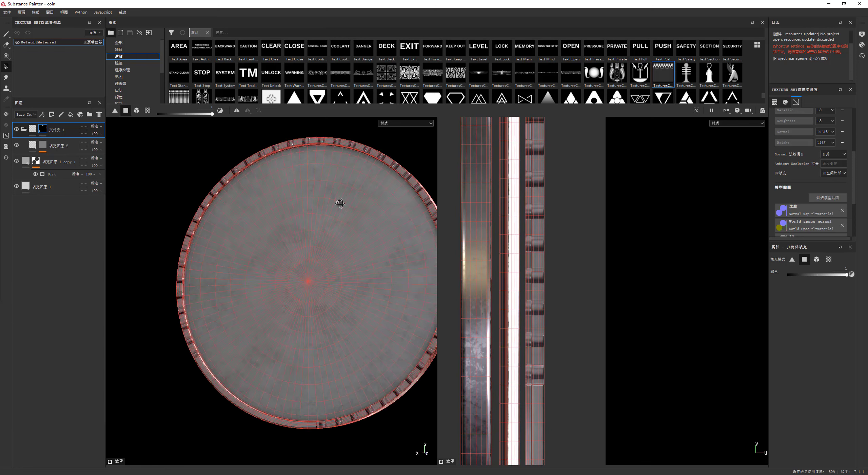
alt+drag(340, 201, 560, 248)
middle_drag(560, 248, 610, 315)
scroll(611, 314, down, 2)
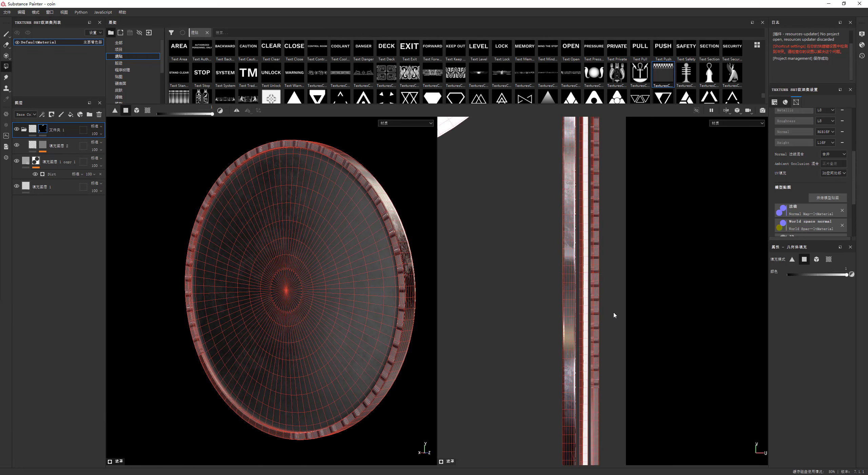
scroll(613, 313, down, 2)
scroll(620, 294, down, 1)
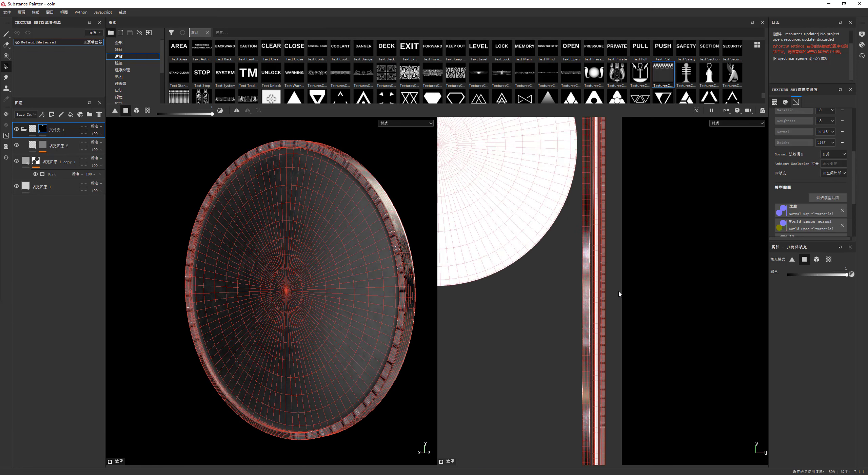
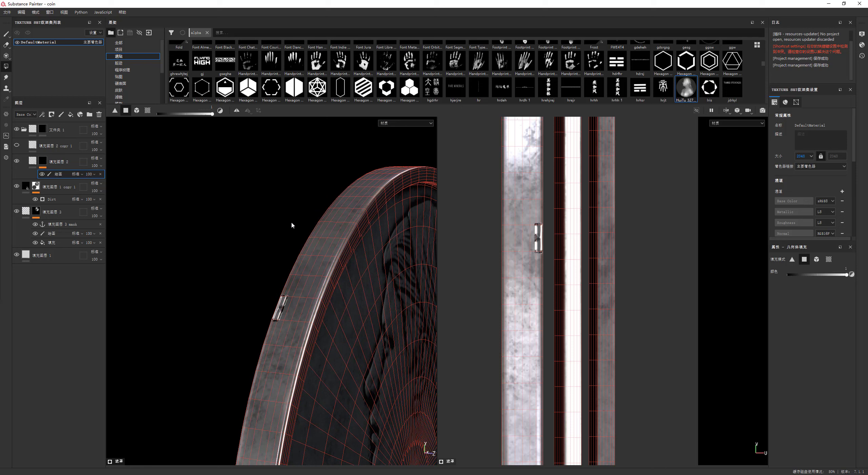
Replace fill layer 2's old mask with a fresh white mask carrying a paint effect.
key(ctrl+z)
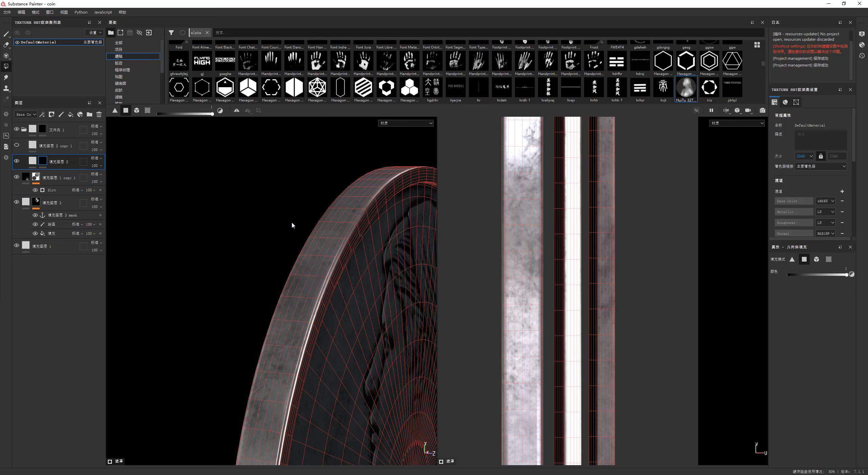
mouse_move(339, 245)
alt+mouse_down()
mouse_move(361, 254)
mouse_move(285, 241)
mouse_move(341, 277)
mouse_move(310, 261)
mouse_move(304, 271)
mouse_move(368, 304)
mouse_move(439, 281)
mouse_move(418, 266)
alt+mouse_up()
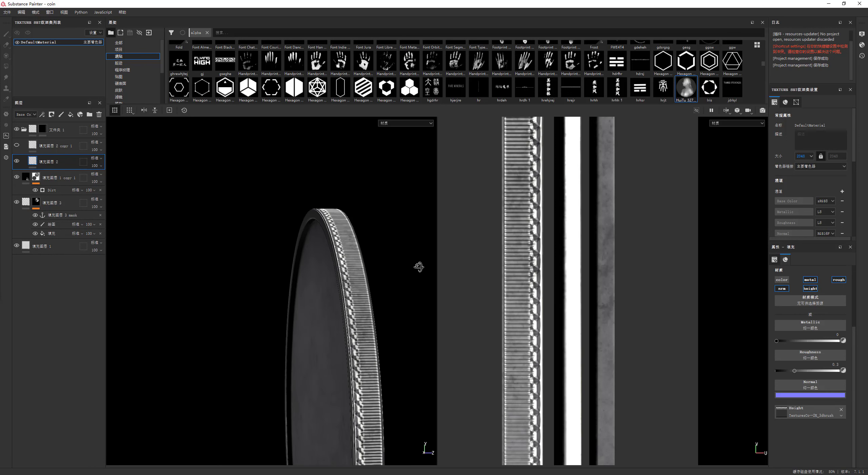
right_click(47, 163)
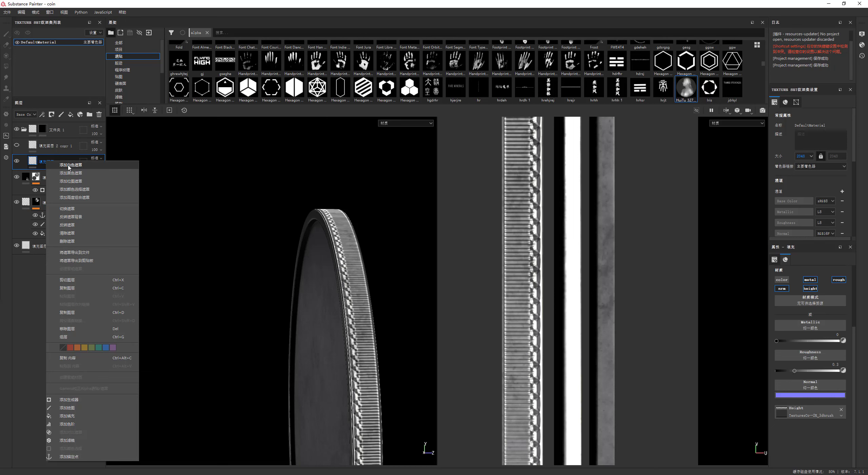
click(69, 165)
right_click(46, 162)
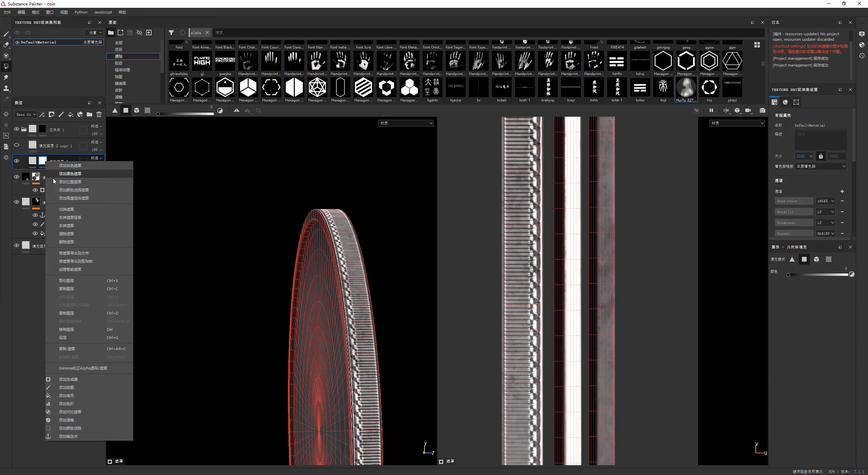
click(71, 387)
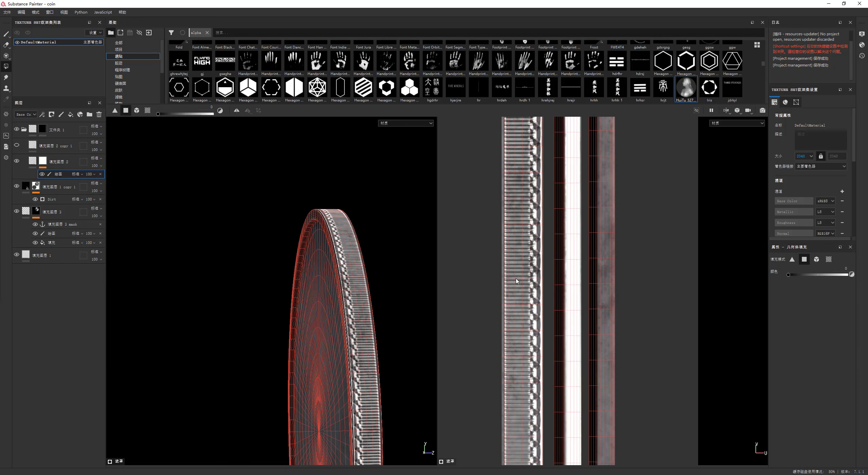
Switch to the Paint tool and frame the coin's portrait face in the viewport.
click(6, 34)
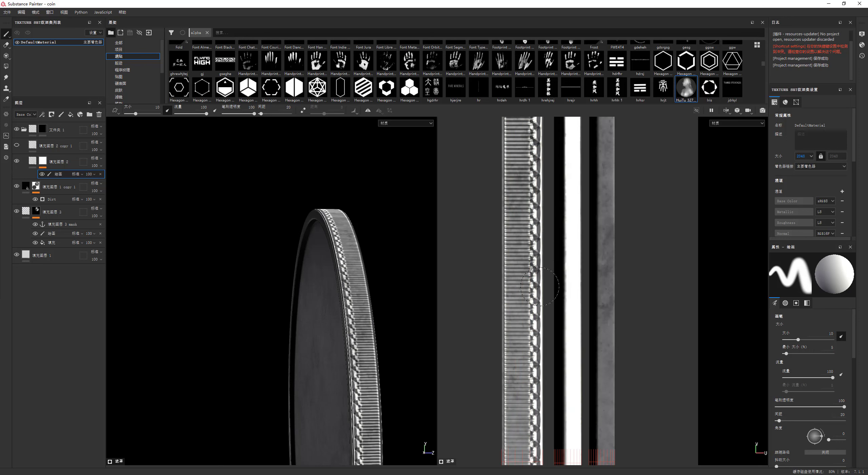
scroll(561, 271, down, 2)
scroll(561, 270, down, 2)
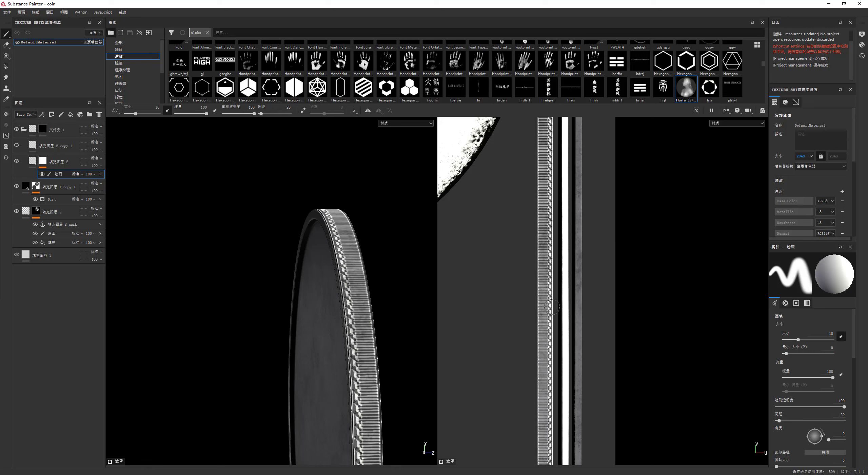
scroll(362, 337, down, 2)
mouse_move(360, 305)
alt+mouse_down()
mouse_move(272, 320)
mouse_move(333, 310)
mouse_move(313, 285)
alt+mouse_up()
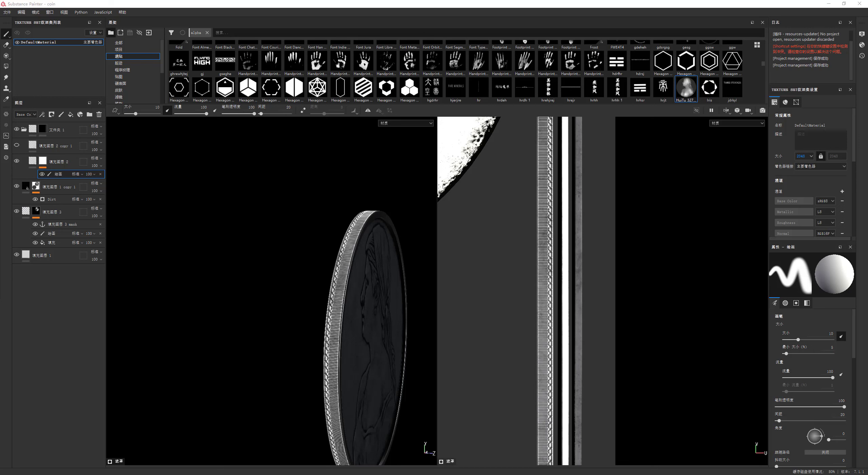
scroll(686, 86, down, 5)
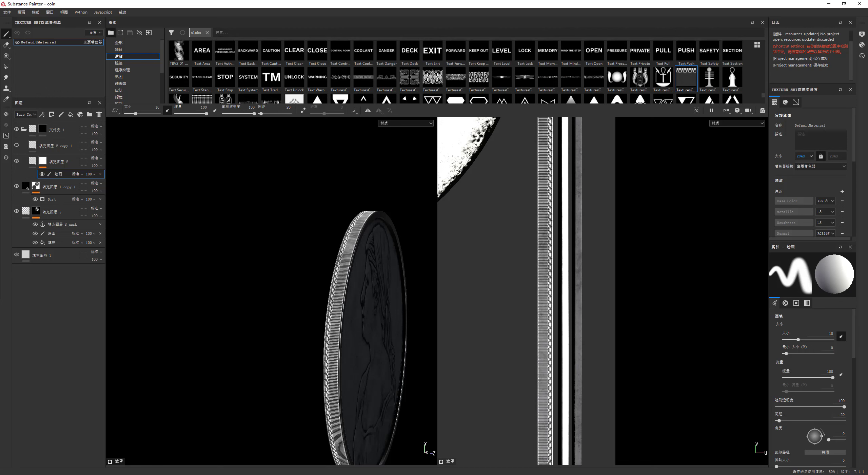
alt+drag(229, 228, 238, 247)
key(f)
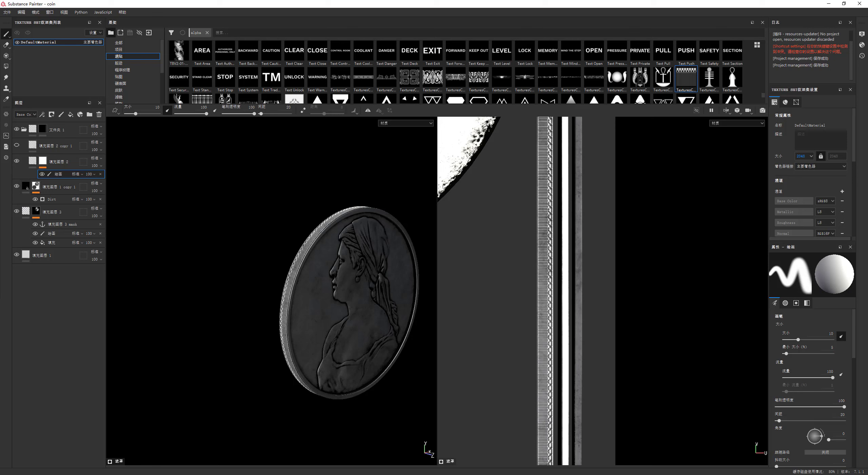
Import geds.png as an alpha into the shelf.
drag(92, 73, 190, 61)
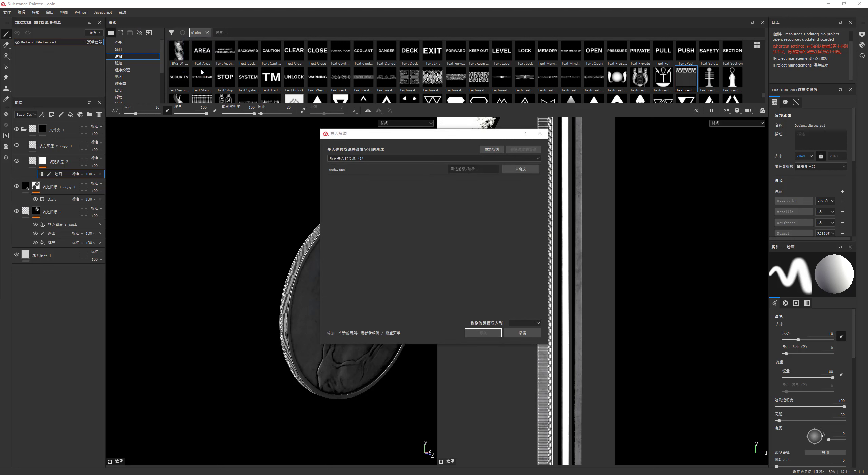
click(533, 174)
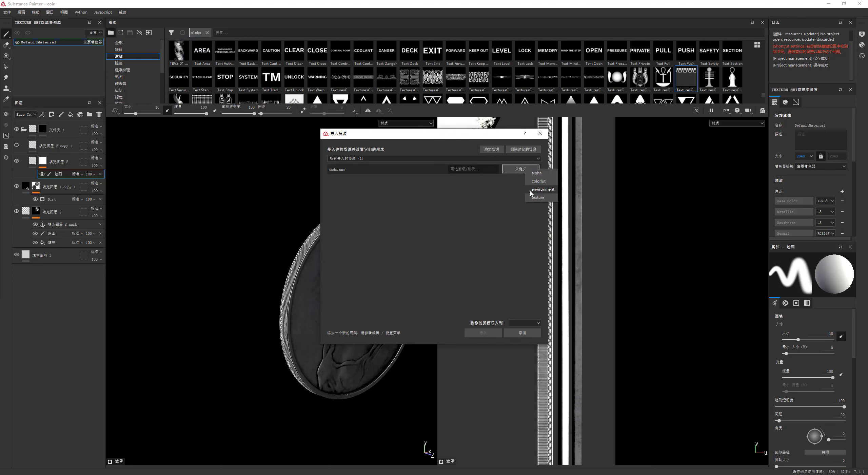
click(539, 173)
click(528, 324)
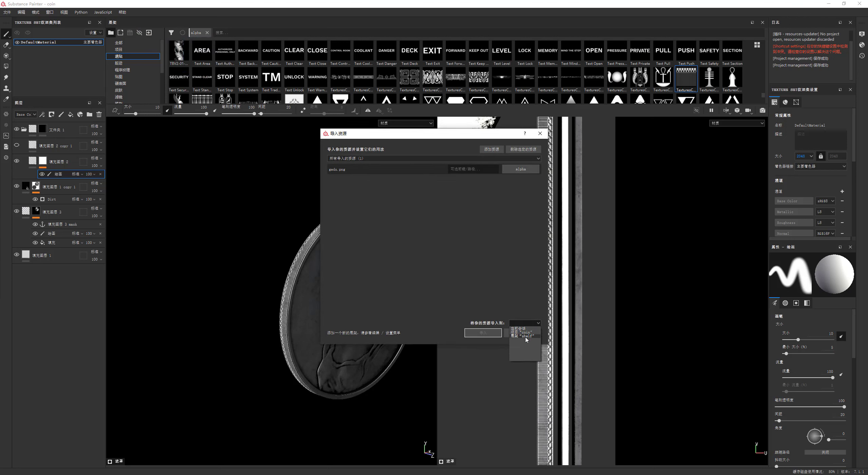
click(526, 336)
click(483, 332)
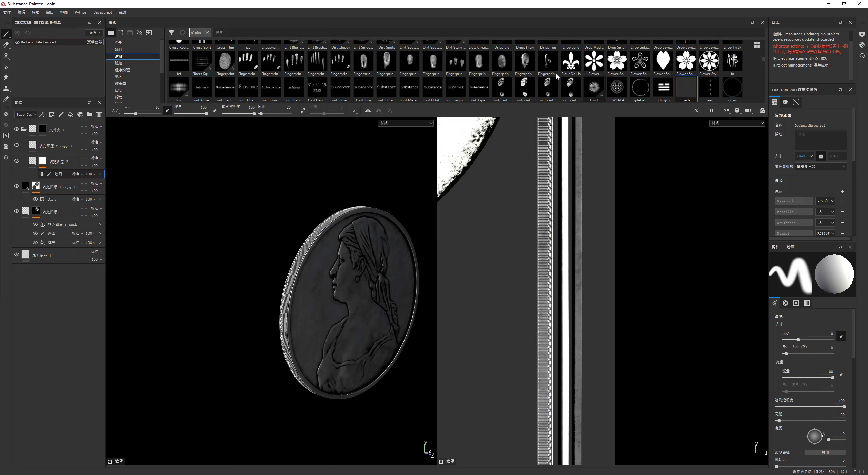
Delete fill layer 2's mask and use the geds alpha as its height.
click(65, 175)
right_click(42, 162)
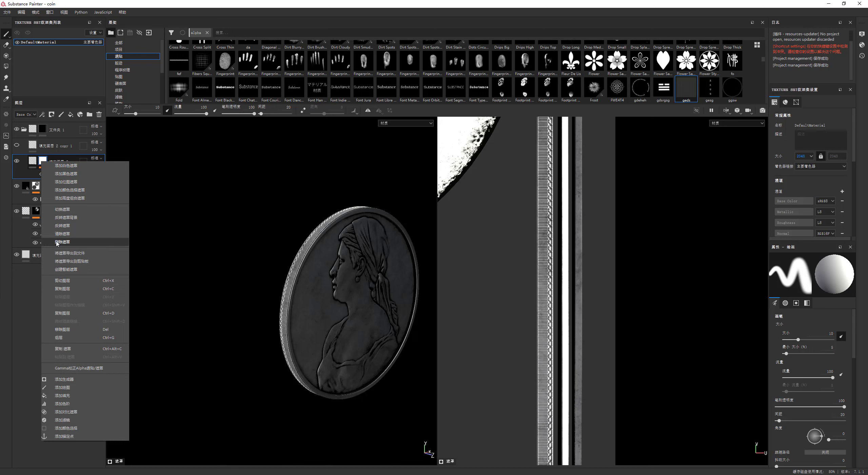
click(62, 241)
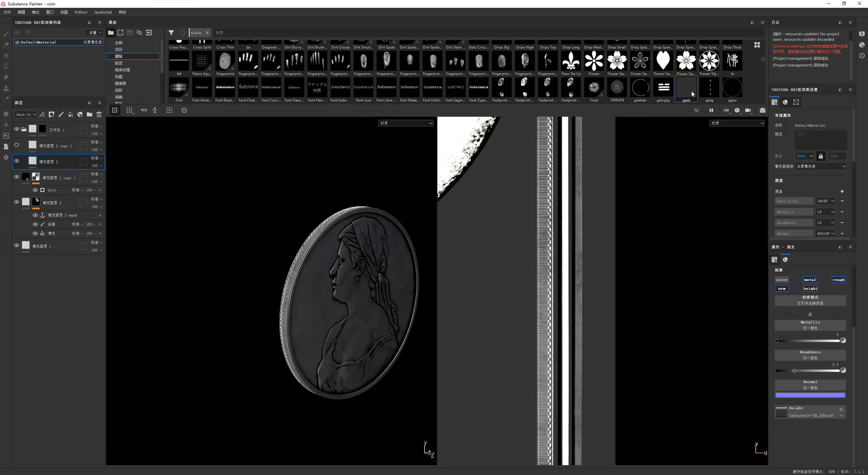
drag(686, 89, 813, 416)
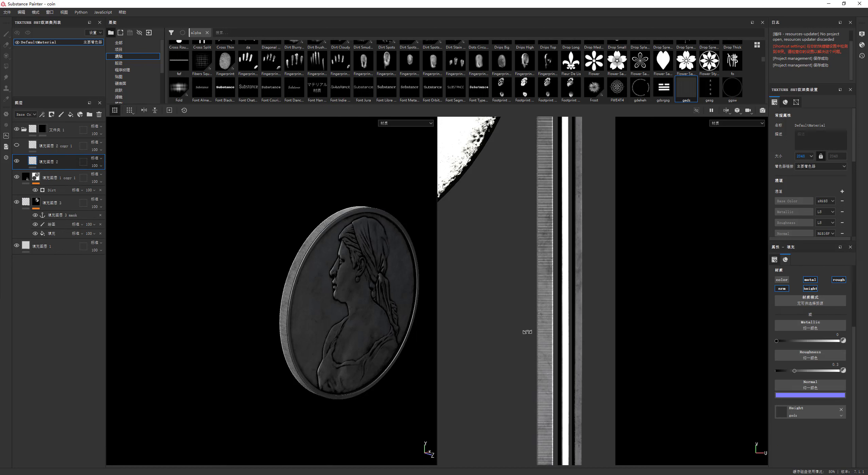
mouse_move(315, 280)
alt+mouse_down()
mouse_move(380, 287)
mouse_move(314, 272)
mouse_move(406, 267)
mouse_move(442, 236)
mouse_move(240, 248)
mouse_move(329, 349)
mouse_move(352, 285)
mouse_move(363, 291)
mouse_move(310, 255)
mouse_move(326, 251)
mouse_move(288, 278)
alt+mouse_up()
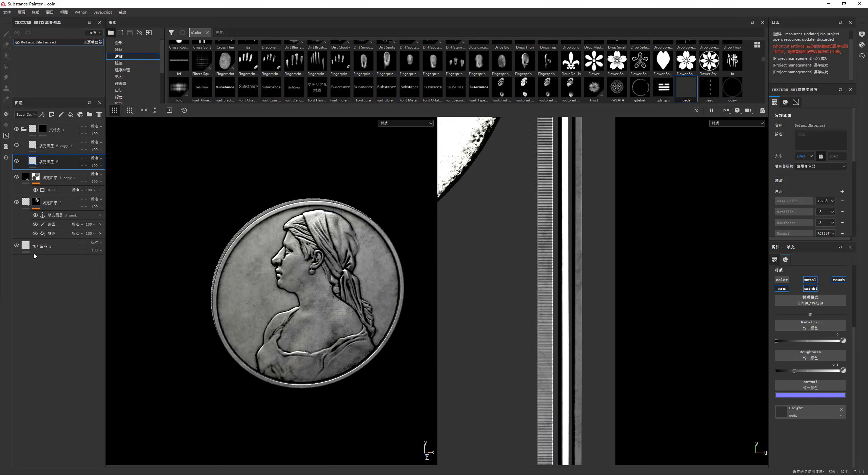
double_click(17, 203)
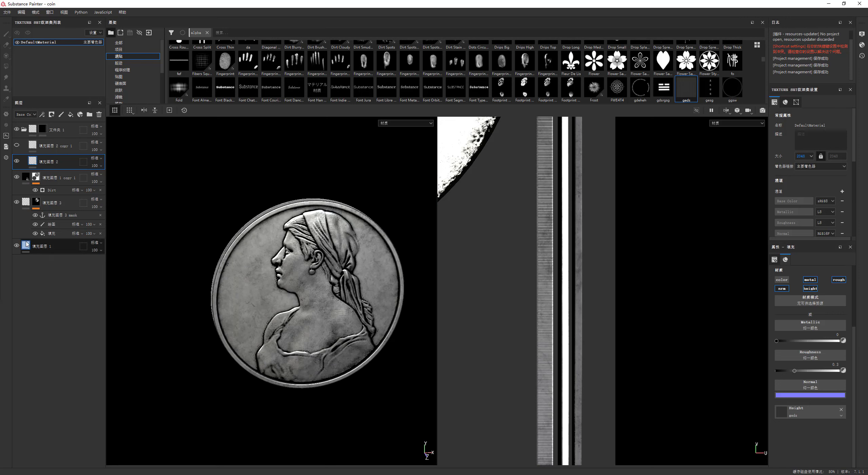
Set fill layer 1 copy 1's base colour to dark grey.
click(21, 179)
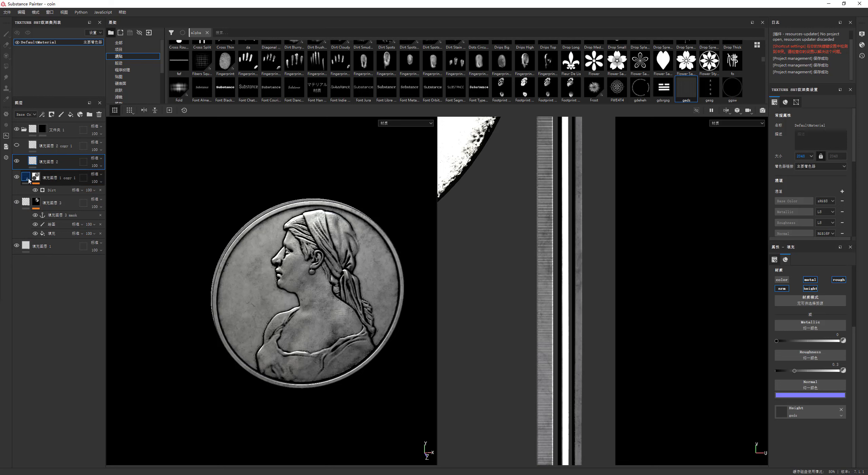
click(793, 335)
drag(788, 366, 769, 387)
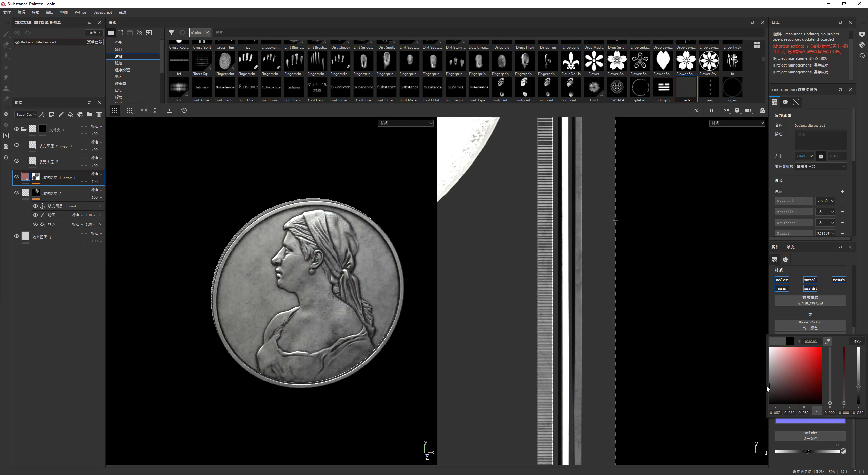
click(309, 264)
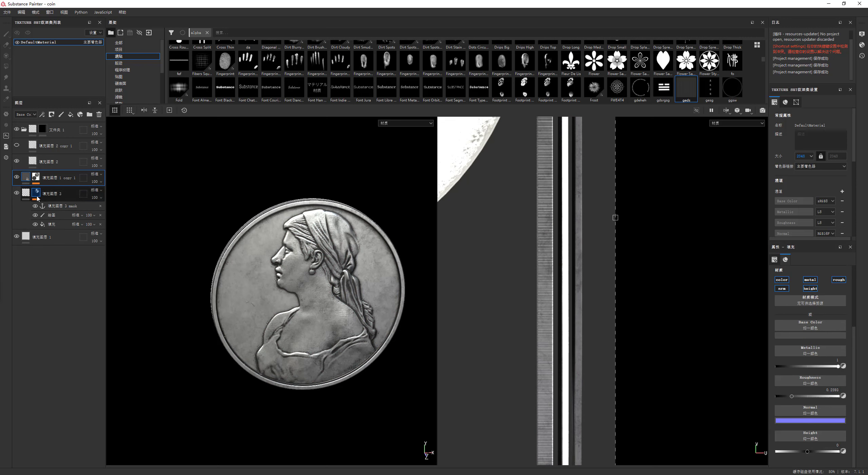
Raise fill layer 1 copy 1's roughness to 0.7460 and switch off its height channel.
drag(792, 396, 825, 394)
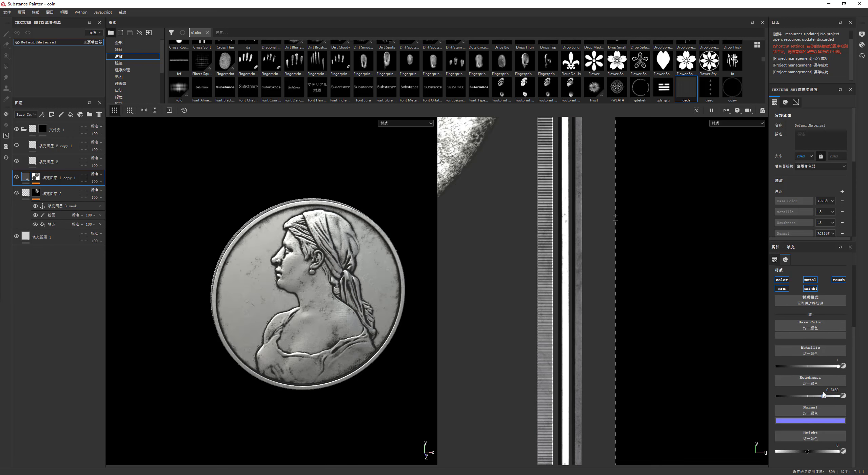
scroll(326, 321, up, 2)
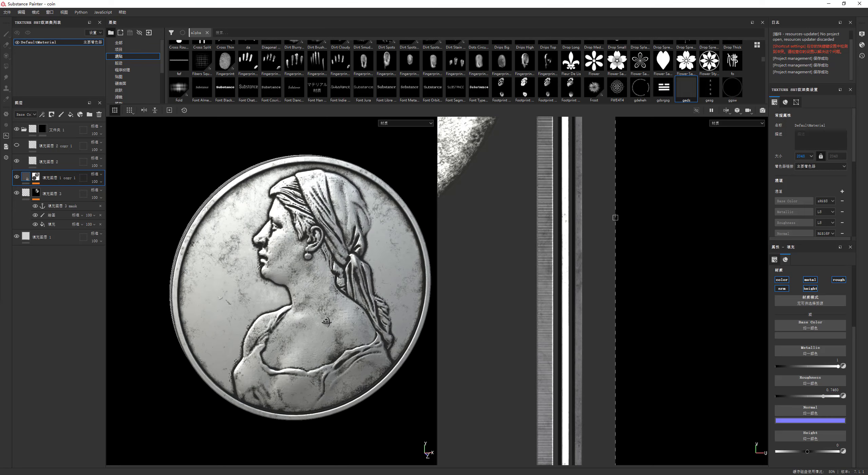
mouse_move(807, 452)
mouse_down()
mouse_move(798, 451)
mouse_move(847, 448)
mouse_up()
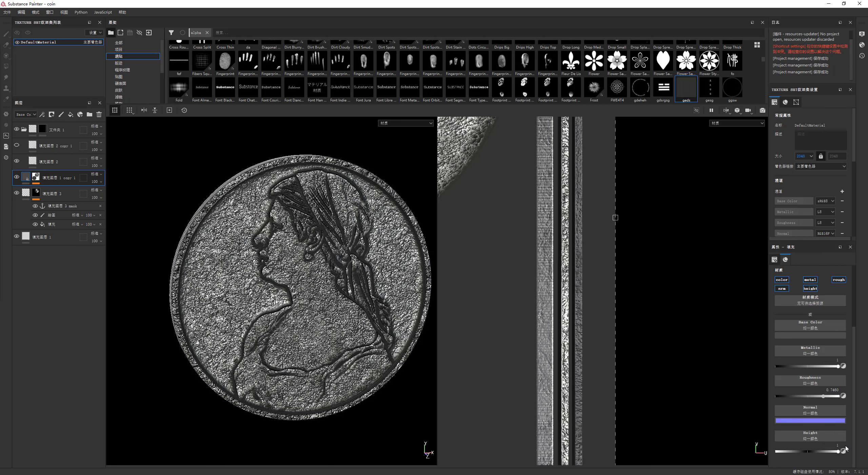
click(811, 288)
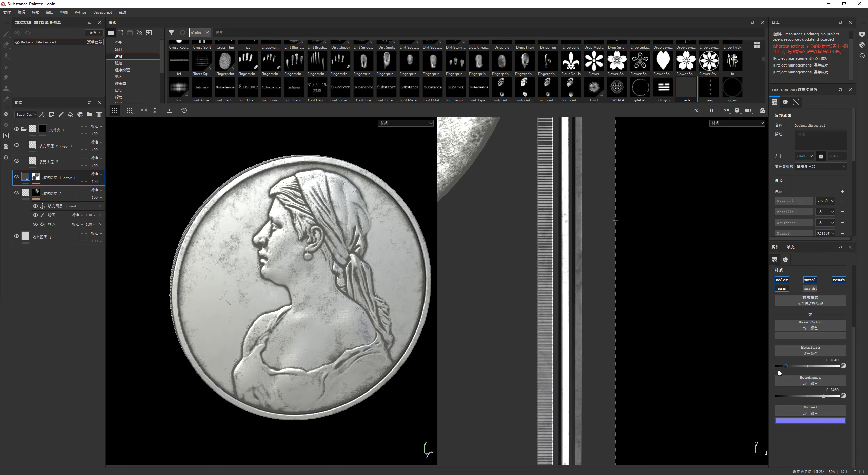
alt+drag(287, 260, 299, 261)
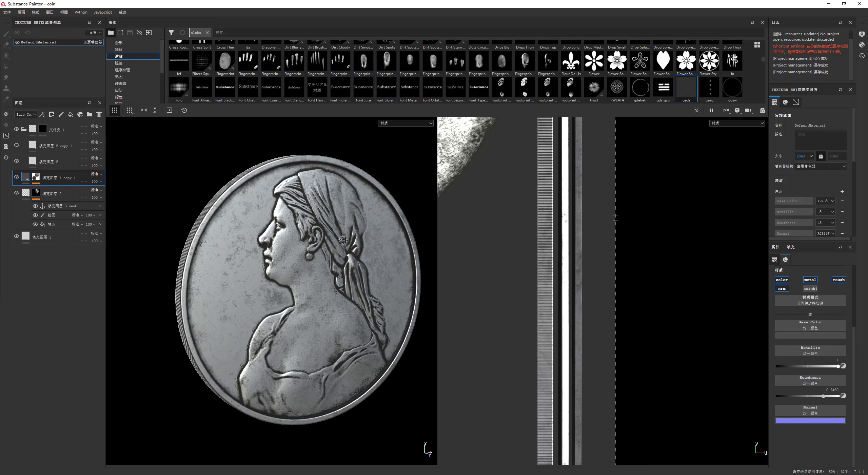
click(53, 237)
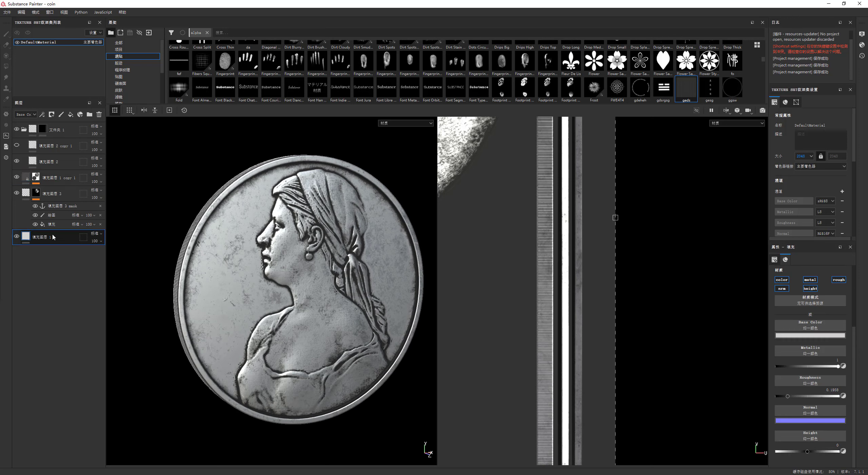
Give fill layer 1 copy 2 a black mask with a fill effect, placed above fill layer 3.
right_click(52, 237)
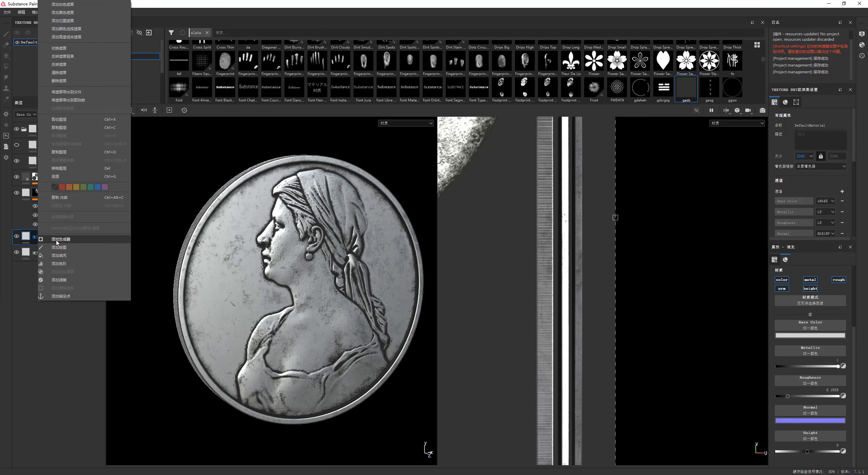
click(63, 13)
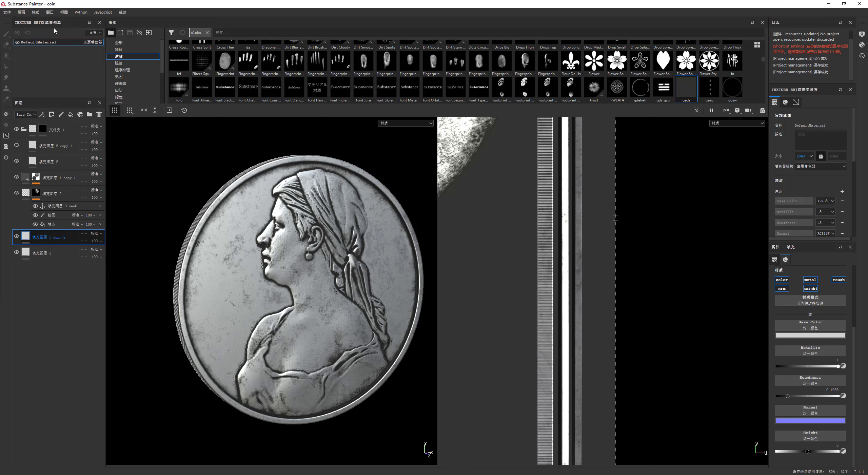
drag(58, 233, 53, 198)
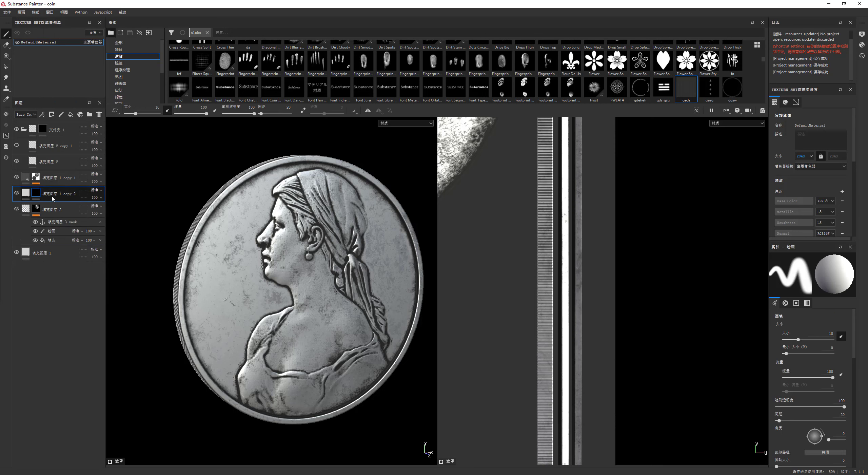
right_click(37, 196)
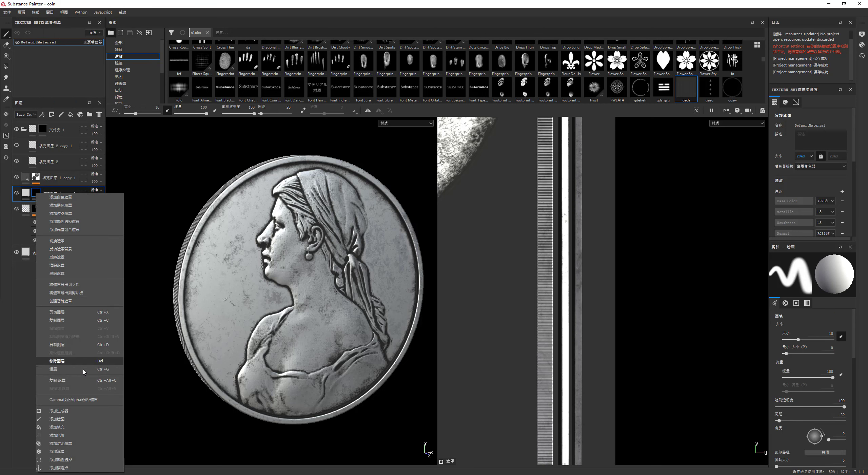
click(66, 428)
Use Grunge Wipe Smudgy Soft as the mask fill's texture.
scroll(307, 76, down, 5)
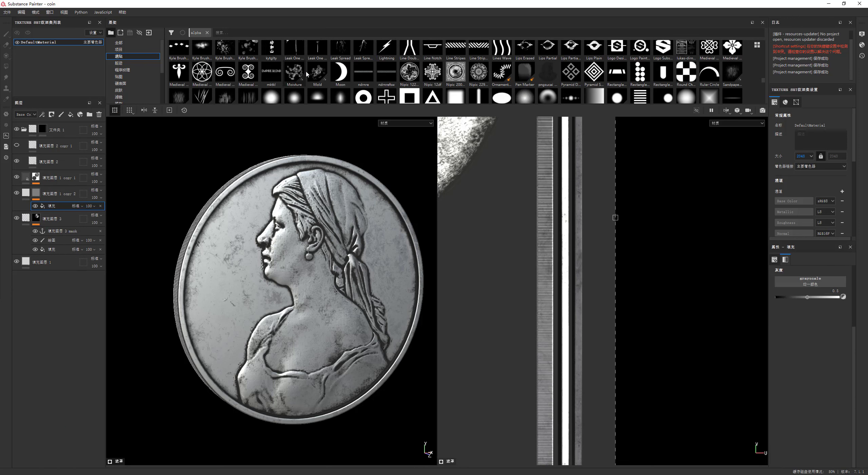
scroll(307, 76, down, 5)
click(118, 62)
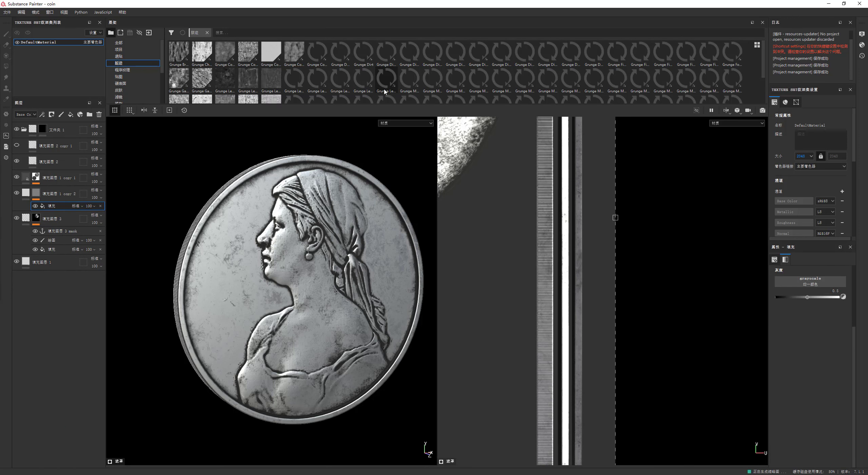
scroll(378, 80, down, 2)
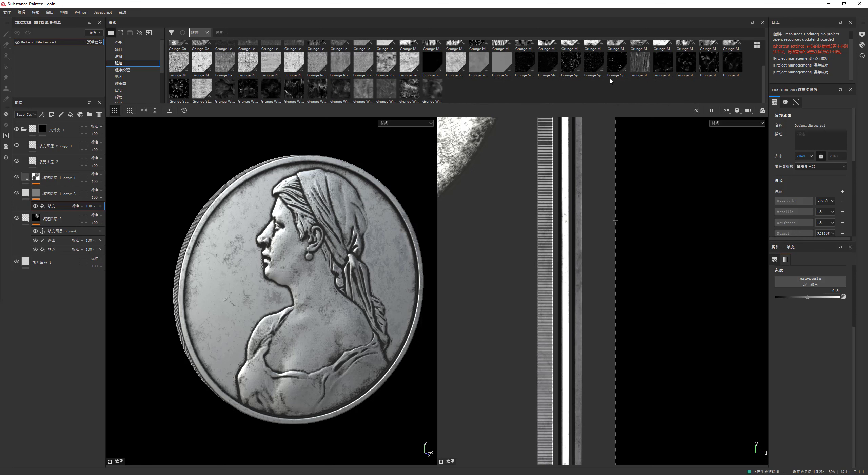
drag(438, 90, 811, 281)
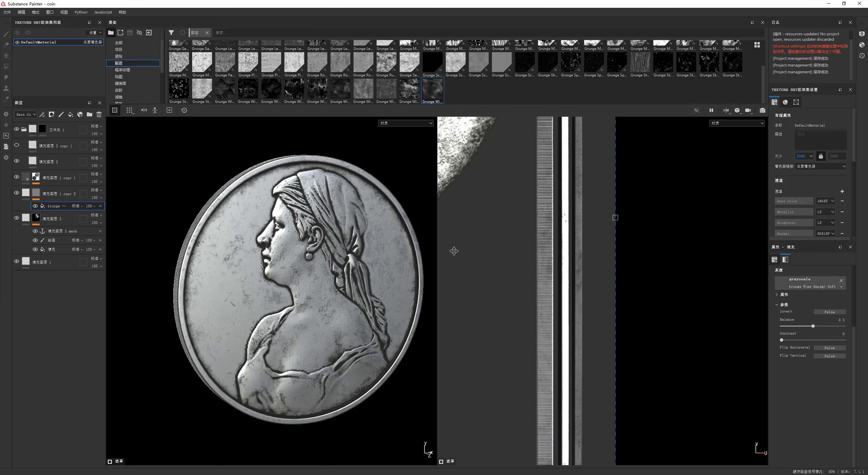
click(26, 193)
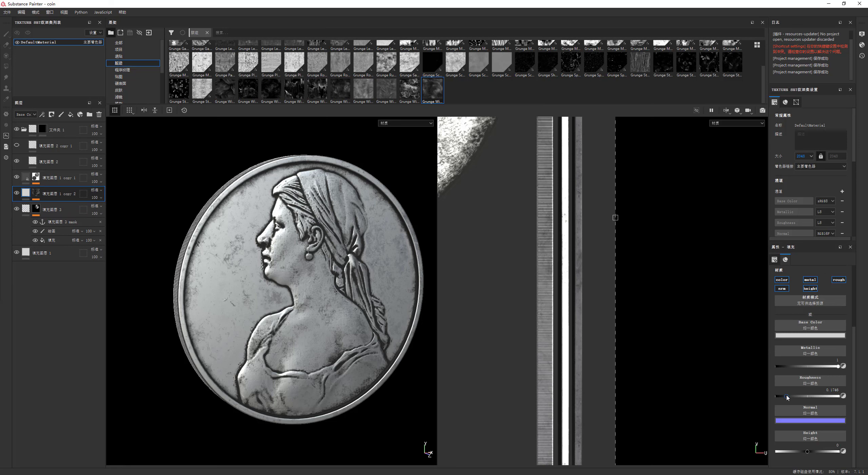
alt+drag(339, 289, 306, 288)
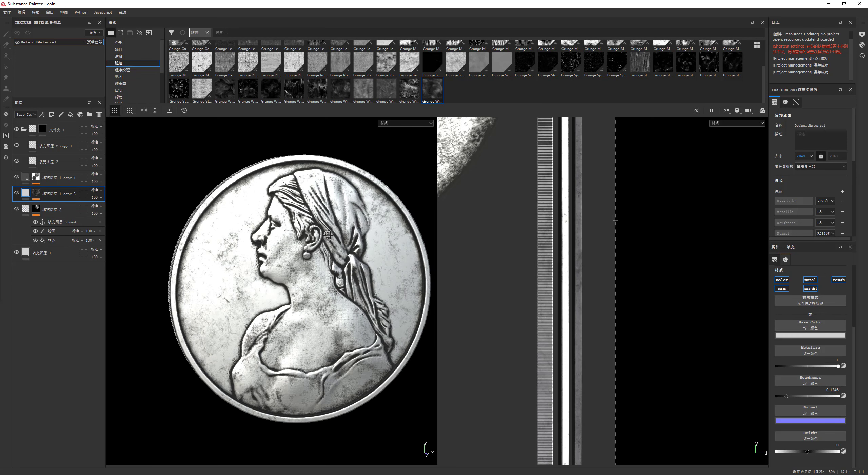
Move the layer to the top and tile the grunge finer with balance 0.48.
drag(433, 89, 33, 192)
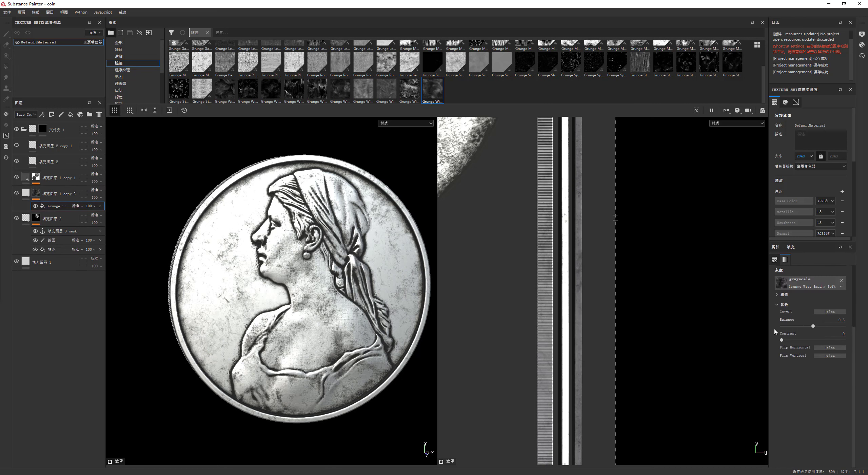
drag(809, 328, 827, 326)
drag(38, 199, 61, 128)
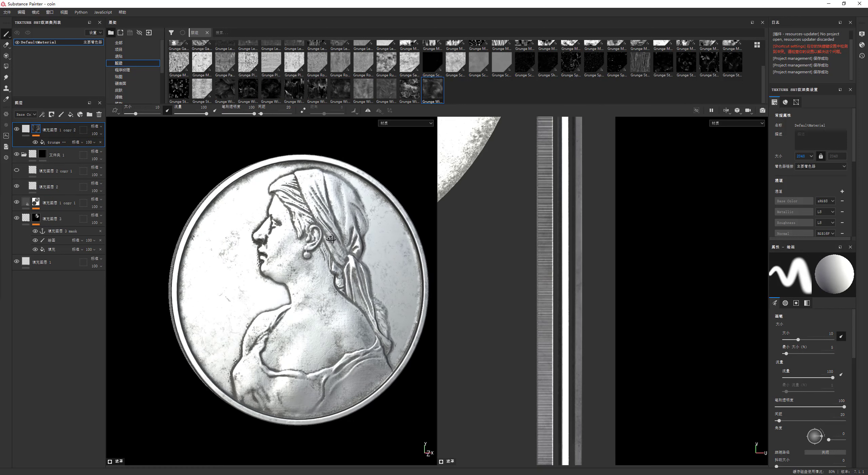
click(44, 143)
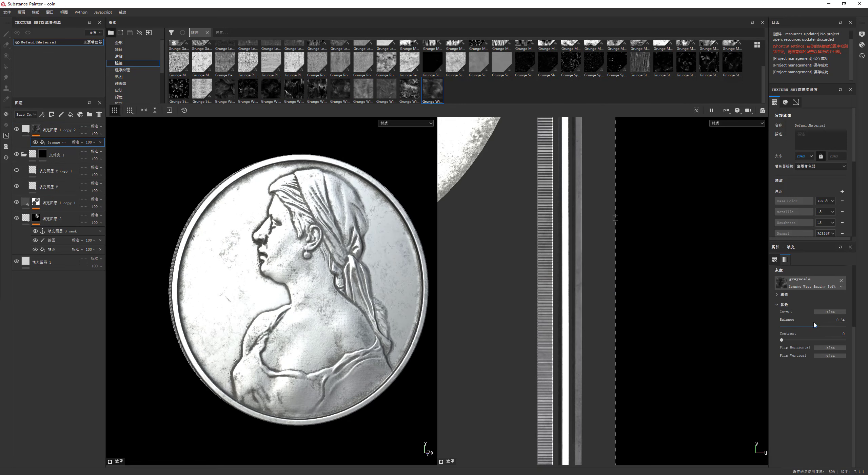
drag(802, 320, 805, 325)
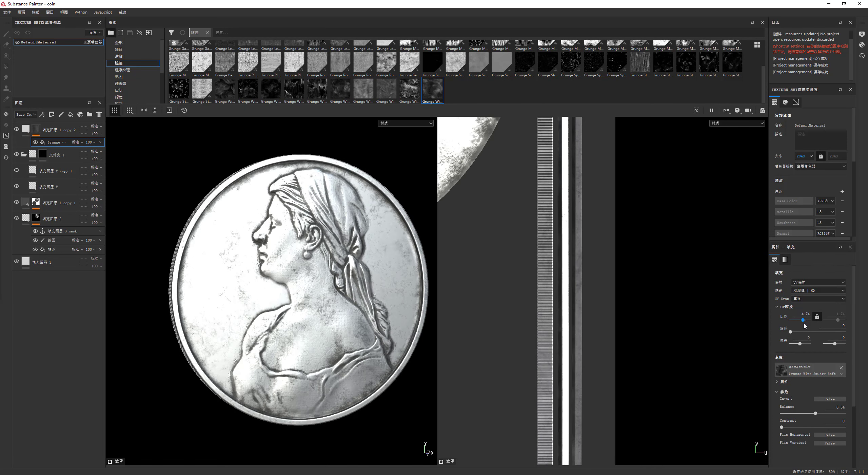
drag(816, 413, 813, 413)
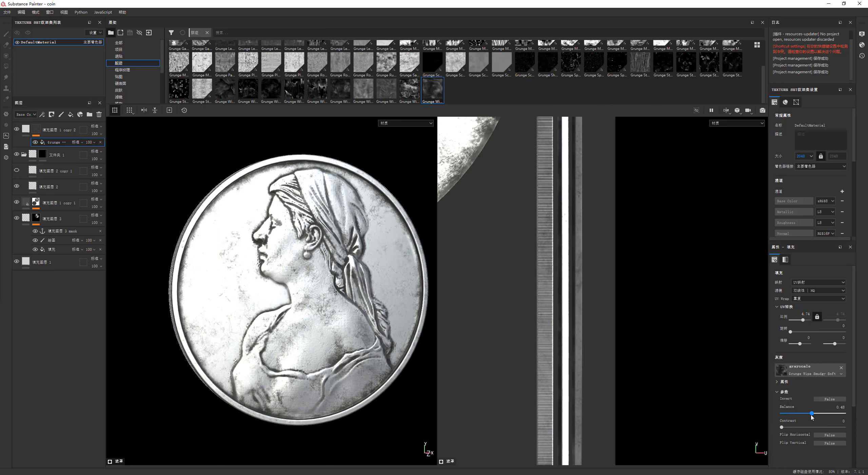
Disable the wear layer's base colour and set its roughness to about 0.6667.
click(27, 129)
scroll(780, 327, down, 2)
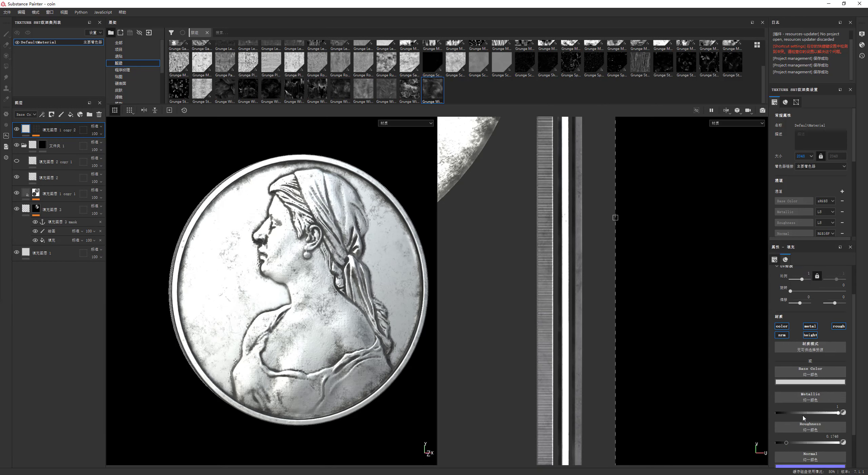
scroll(780, 327, down, 2)
click(782, 305)
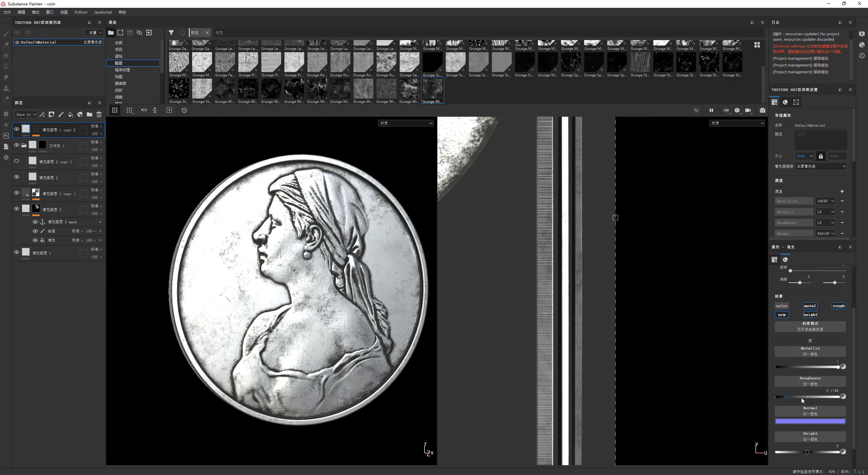
drag(802, 397, 818, 396)
alt+drag(343, 305, 327, 312)
Reapply Grunge Wipe Smudgy Soft to the mask with balance 0.5, scale 2.22, contrast 0.15.
click(37, 129)
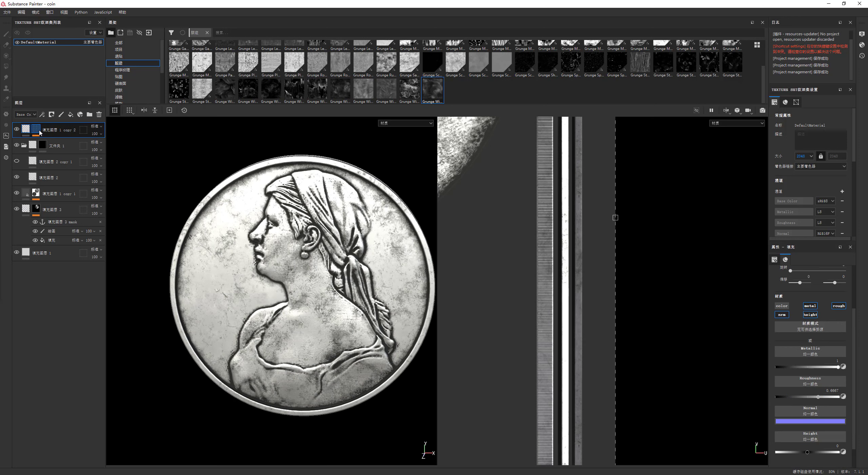
drag(433, 89, 40, 132)
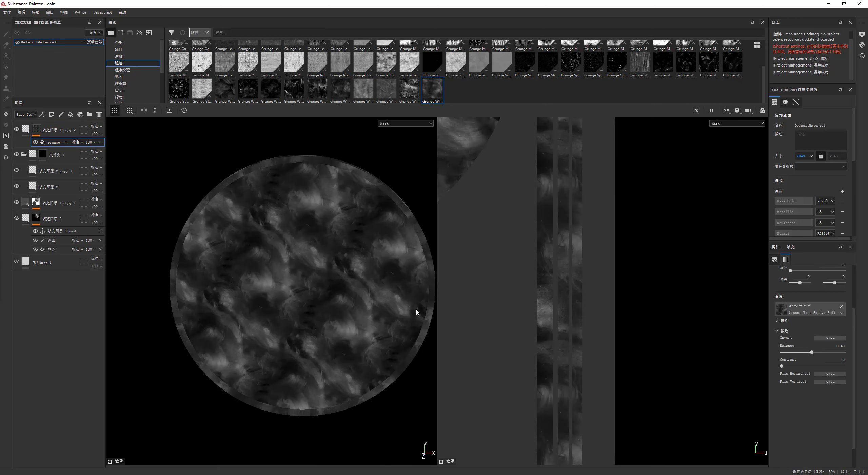
drag(811, 352, 814, 354)
scroll(813, 353, up, 3)
drag(811, 320, 803, 320)
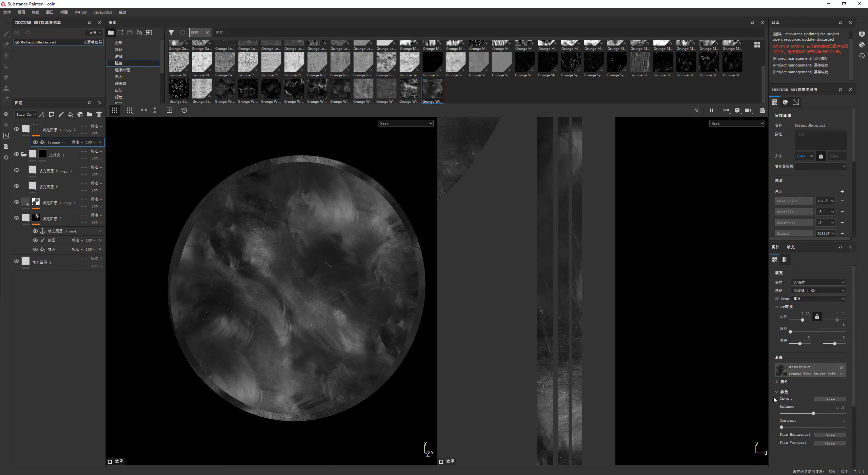
drag(788, 426, 792, 427)
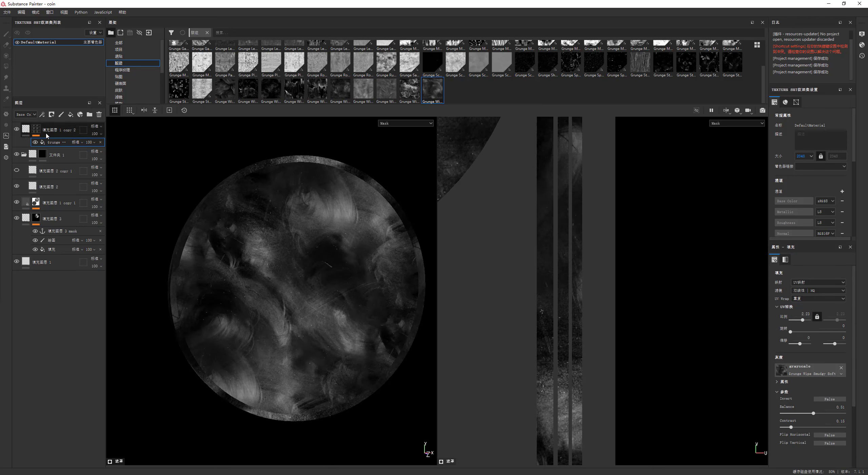
click(29, 133)
alt+drag(152, 150, 133, 150)
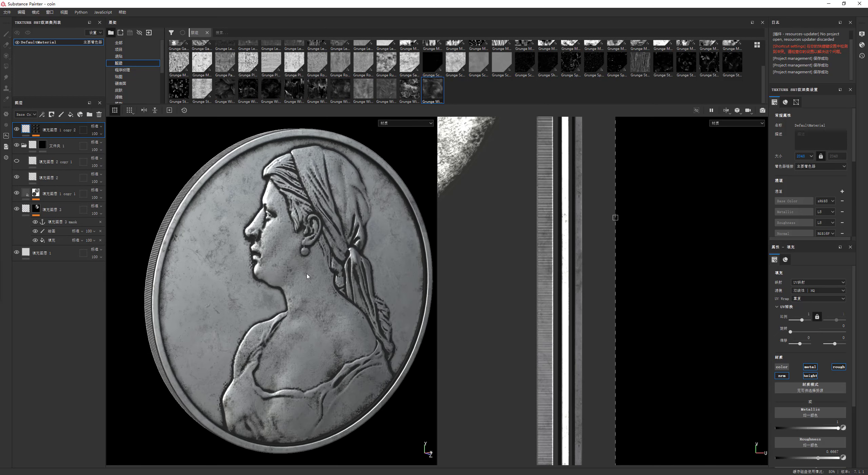
Drop the wear layer's roughness to 0, then raise it to about 0.87 for matte grime.
scroll(133, 150, up, 3)
scroll(813, 419, down, 2)
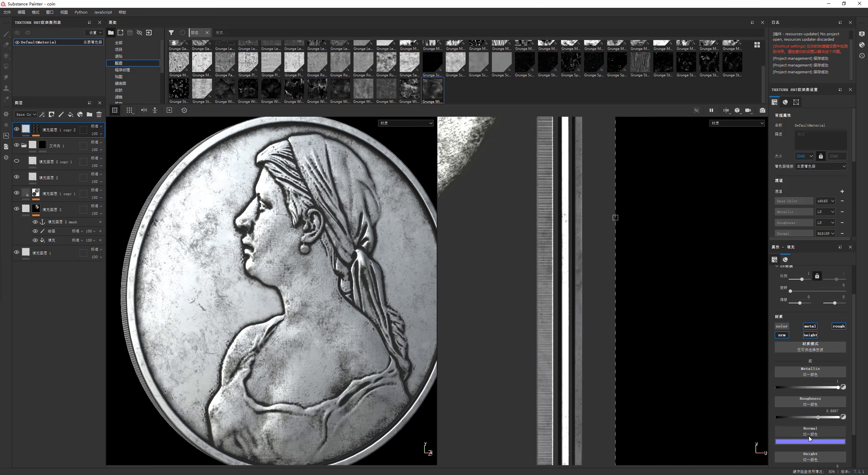
drag(813, 420, 774, 421)
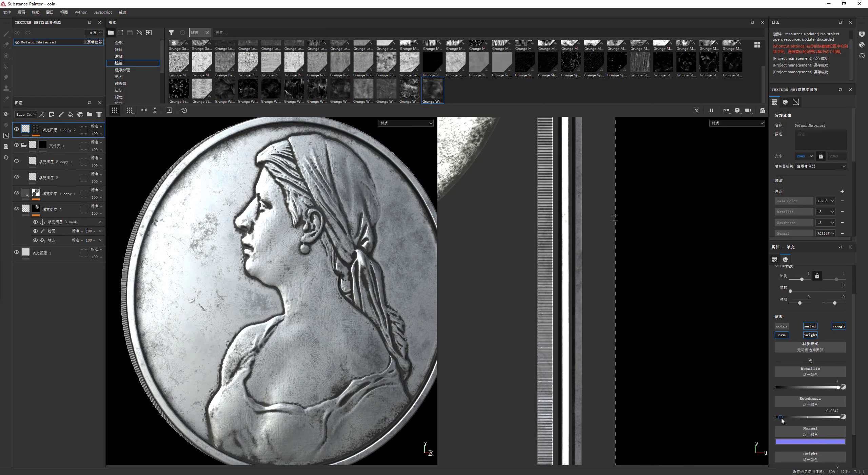
shift+right_drag(354, 316, 324, 329)
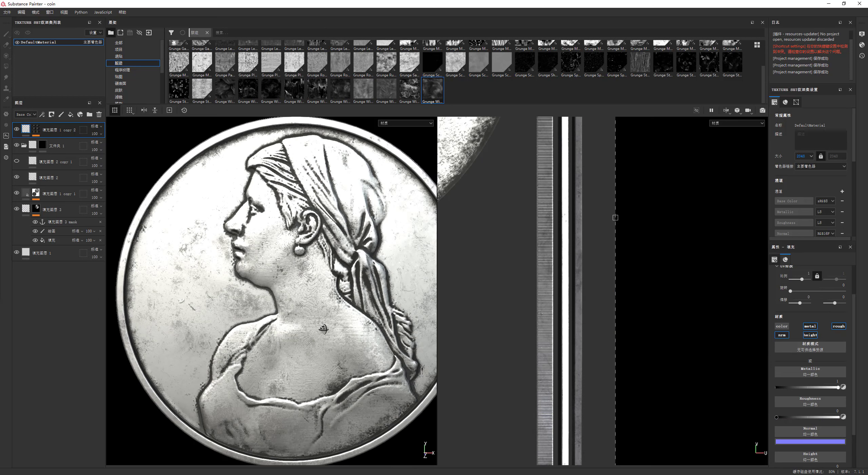
drag(776, 416, 832, 416)
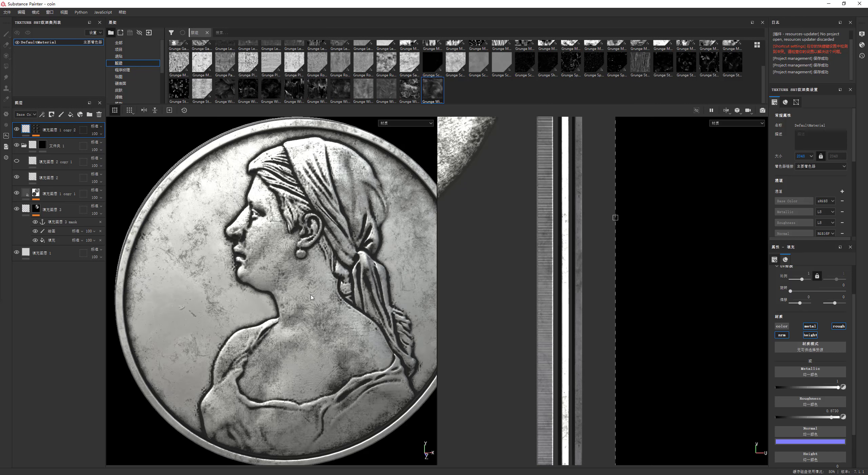
scroll(399, 298, down, 5)
mouse_move(342, 278)
alt+mouse_down()
mouse_move(339, 260)
mouse_move(298, 292)
alt+mouse_up()
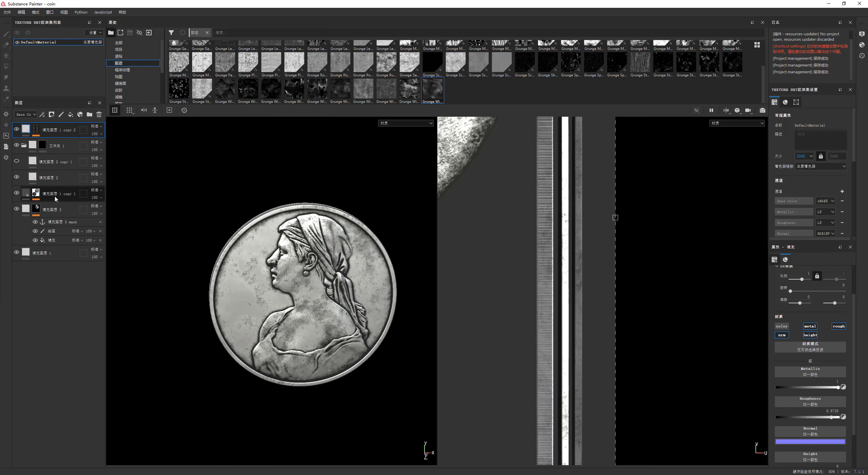
click(33, 192)
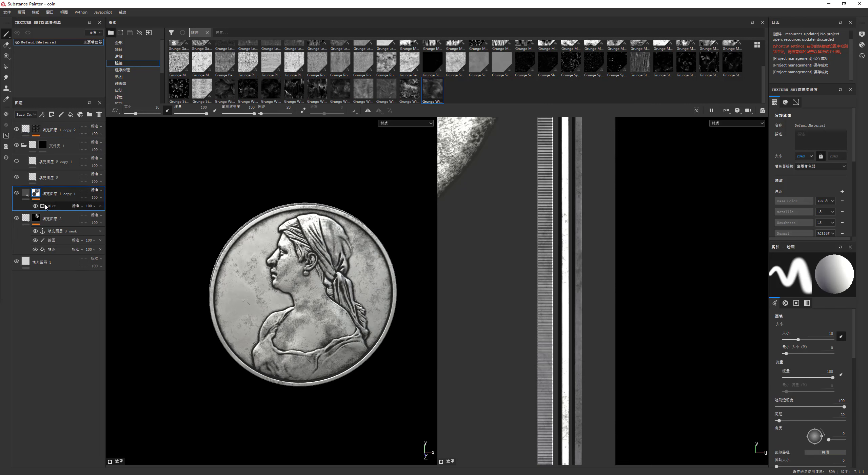
click(45, 206)
scroll(831, 317, down, 5)
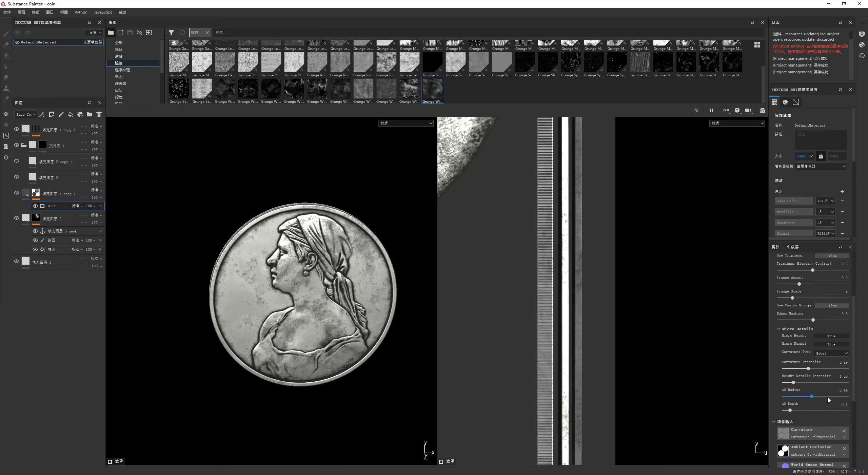
click(832, 324)
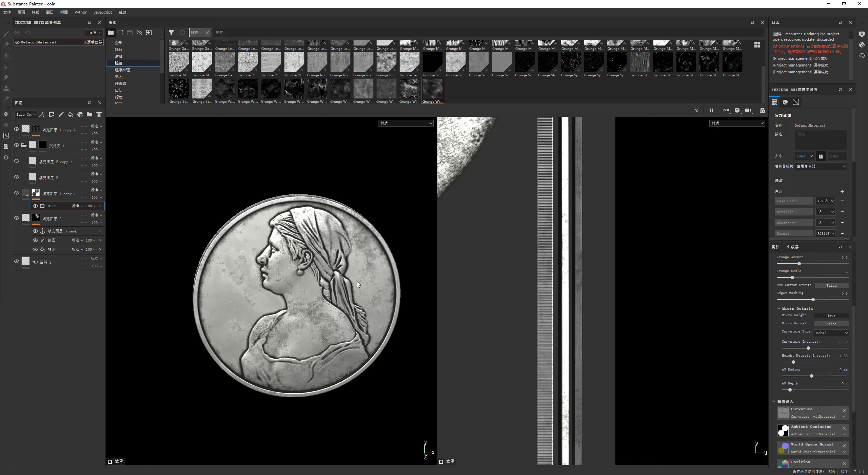
click(835, 315)
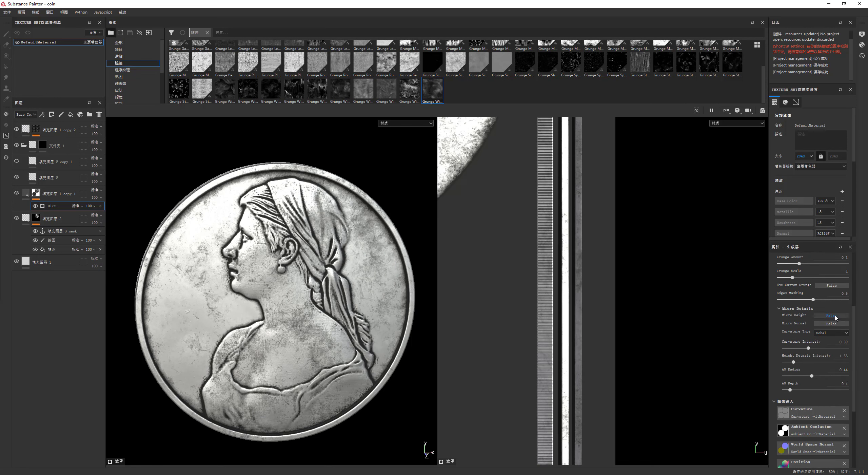
click(835, 324)
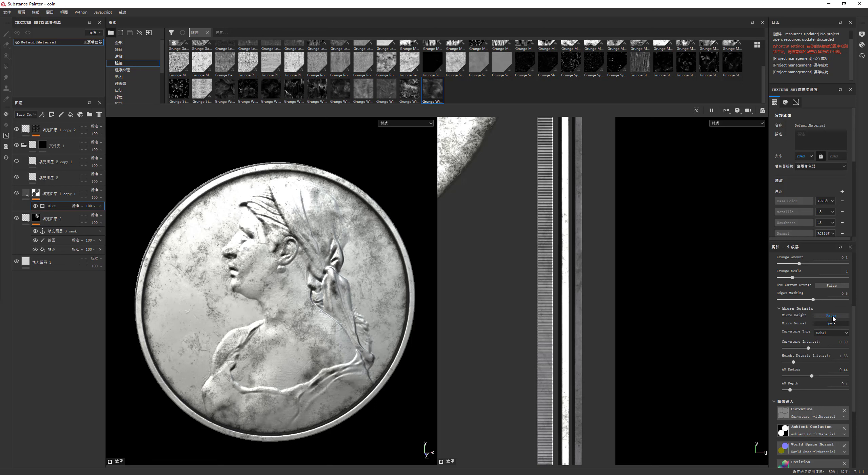
click(834, 316)
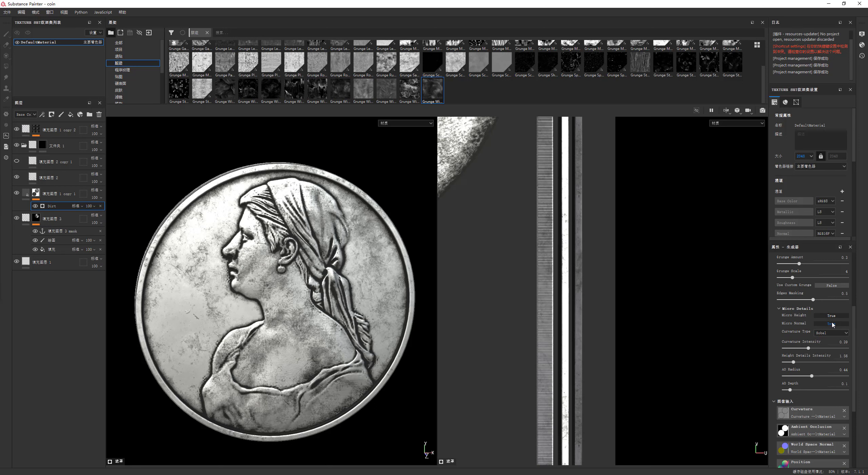
click(833, 324)
click(831, 323)
click(832, 324)
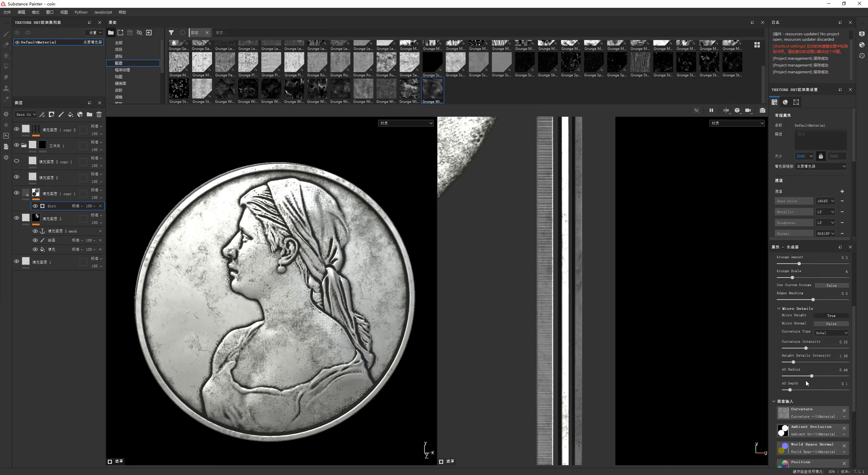
drag(796, 392, 815, 375)
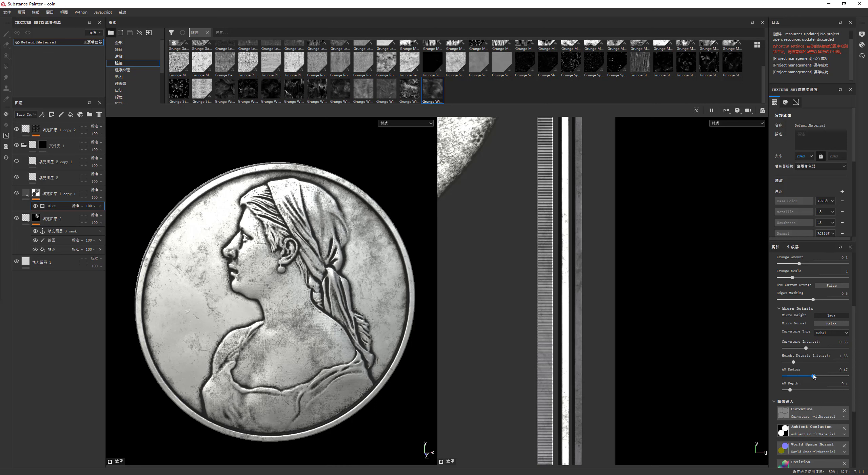
scroll(816, 410, down, 3)
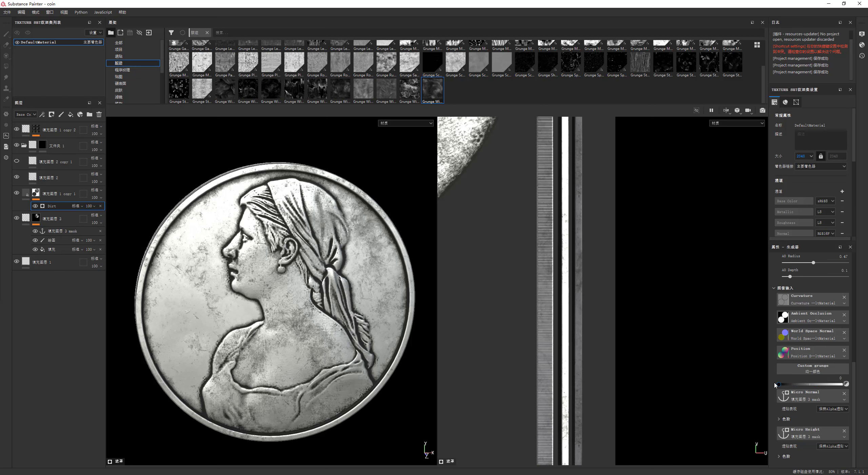
scroll(271, 288, down, 3)
mouse_move(272, 268)
alt+mouse_down()
mouse_move(323, 267)
mouse_move(239, 240)
alt+mouse_up()
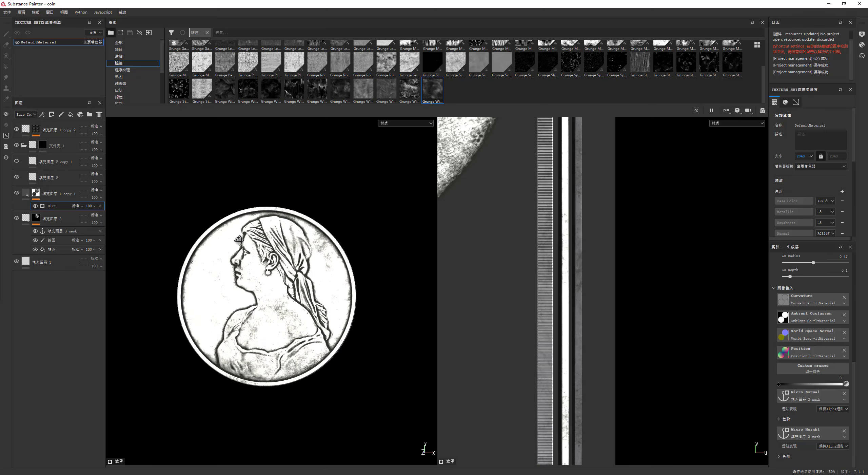
scroll(238, 257, up, 2)
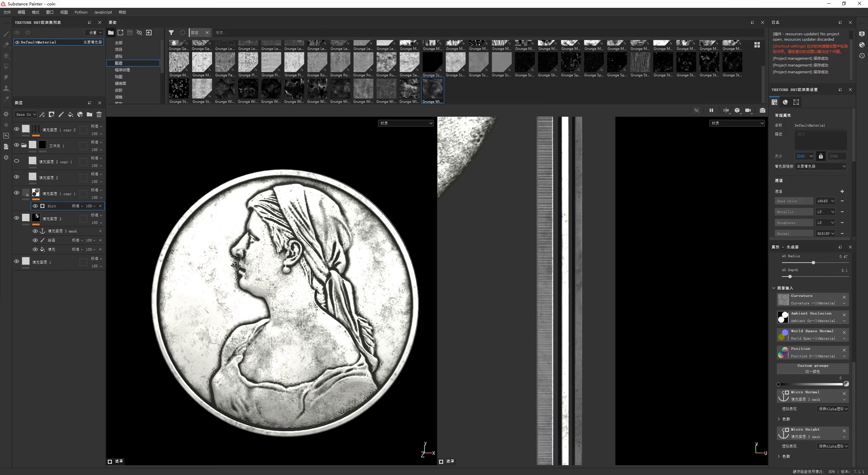
Compare the coin with the dirt layers hidden and shown, and collapse folder 文件夹 1.
click(16, 218)
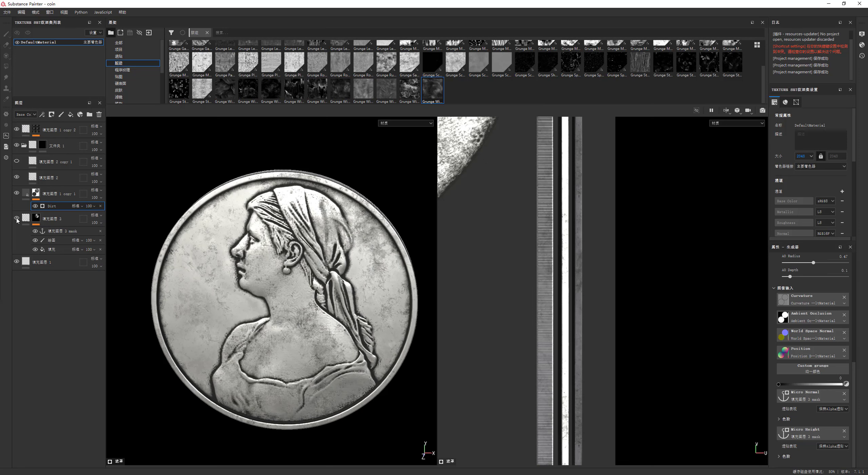
click(16, 193)
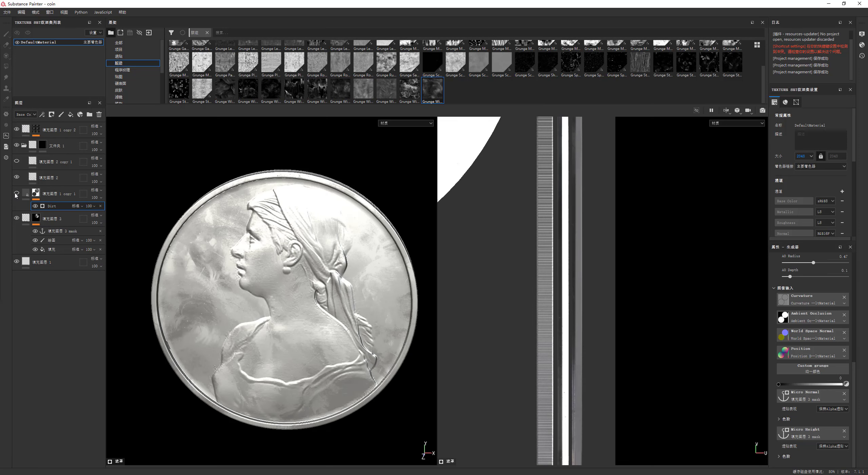
alt+drag(229, 222, 230, 237)
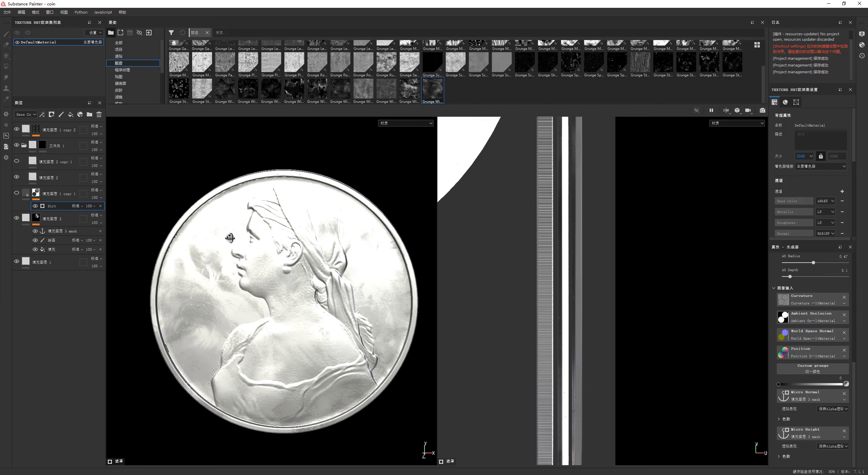
click(17, 193)
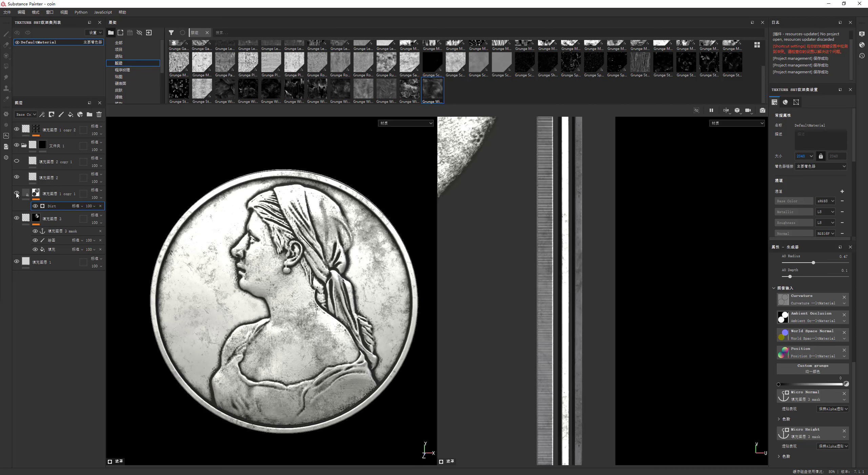
click(24, 145)
click(17, 161)
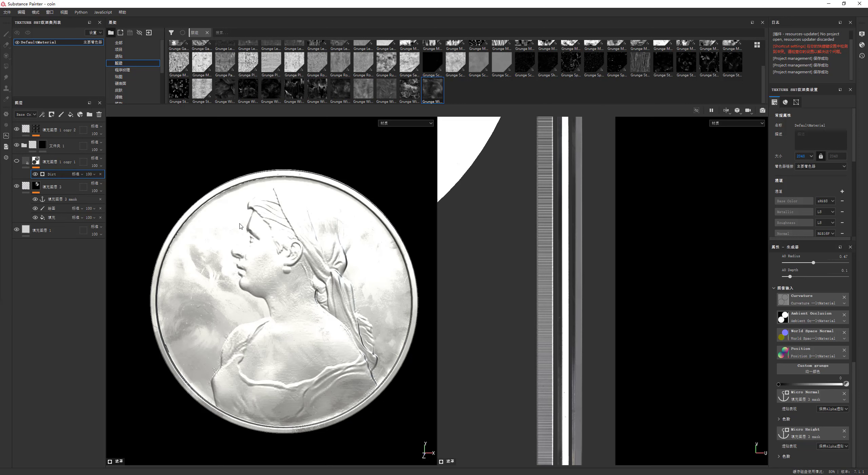
click(17, 161)
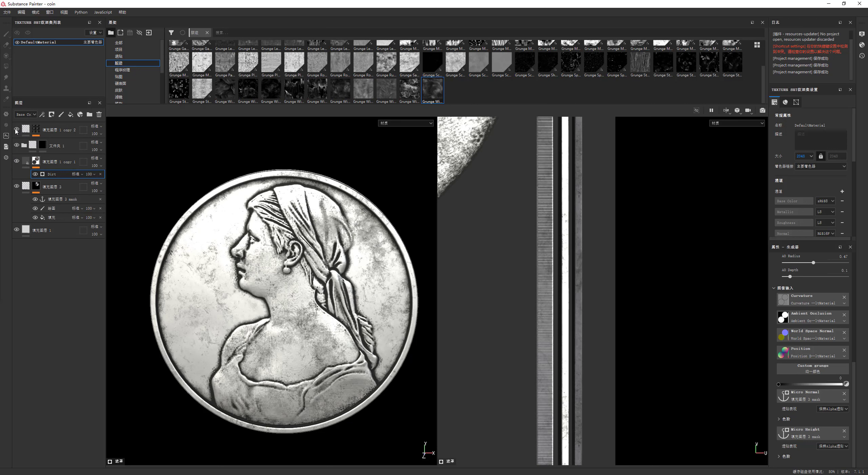
Change 填充图层 1 copy 2's blend mode and compare the coin with dirt hidden and restored.
click(95, 126)
click(96, 128)
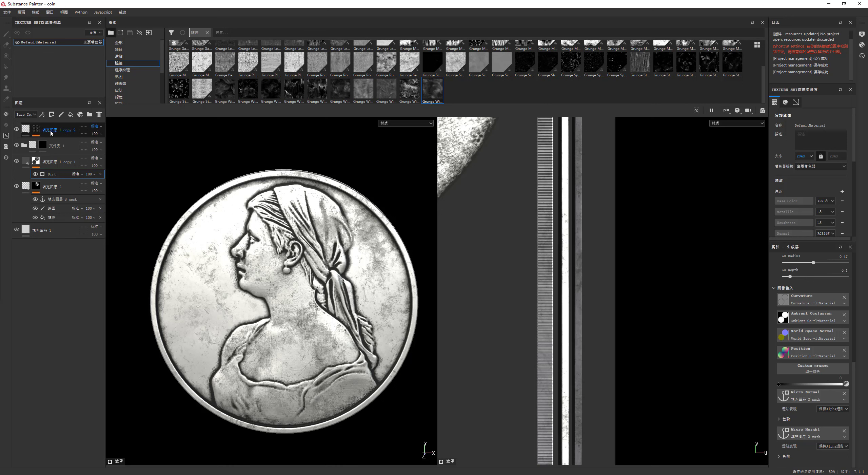
click(16, 160)
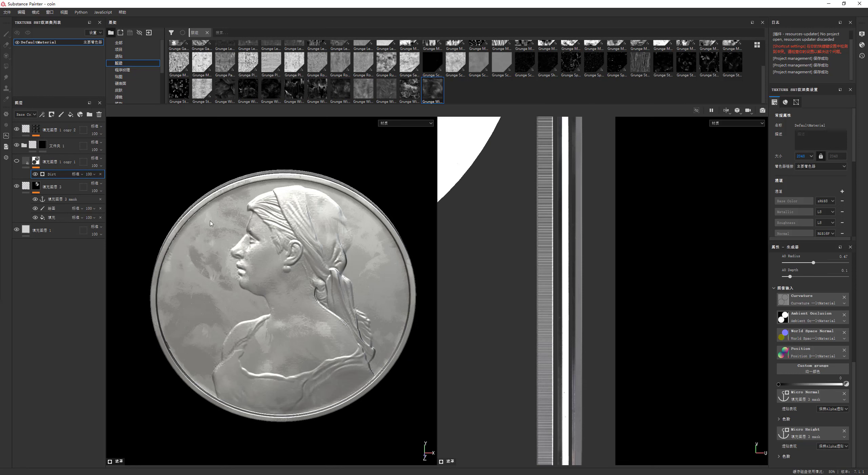
alt+drag(210, 223, 184, 203)
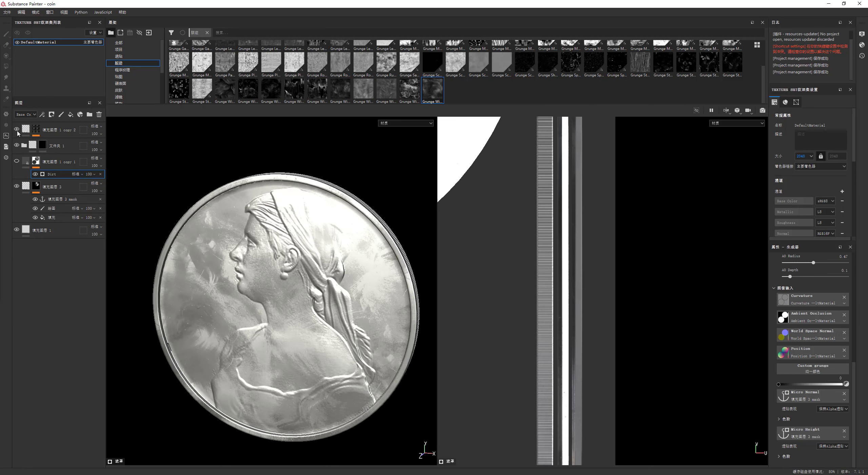
click(17, 161)
mouse_move(241, 236)
alt+mouse_down()
mouse_move(319, 240)
mouse_move(258, 282)
alt+mouse_up()
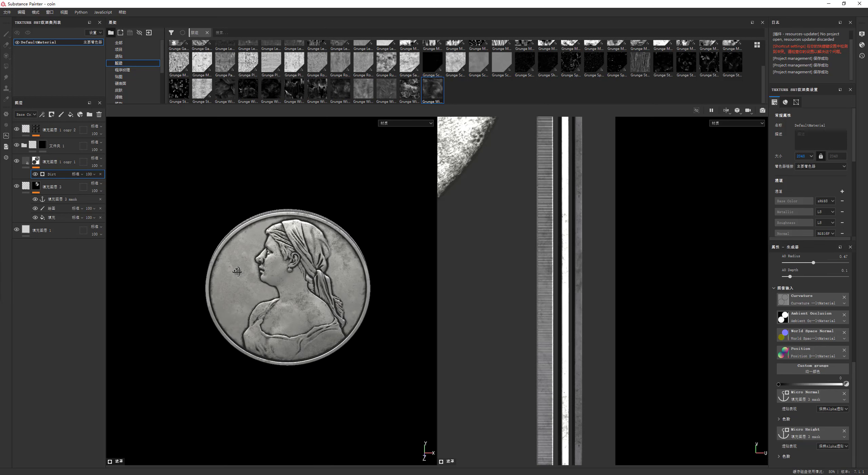
click(39, 233)
click(814, 383)
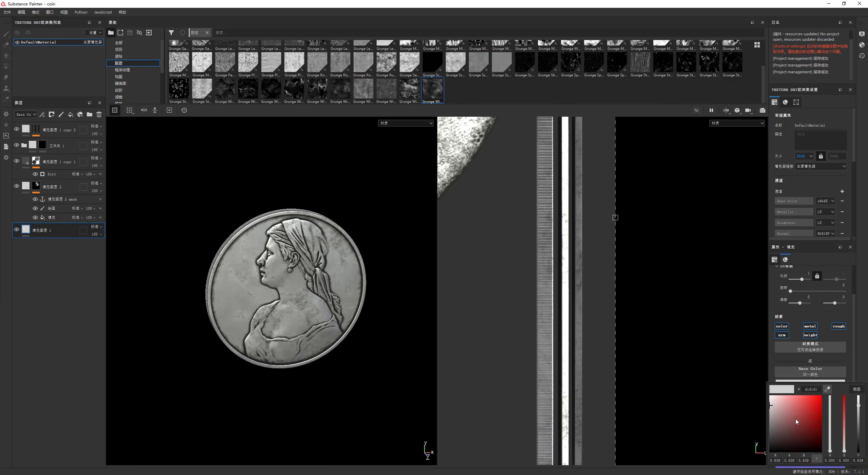
click(830, 446)
click(807, 431)
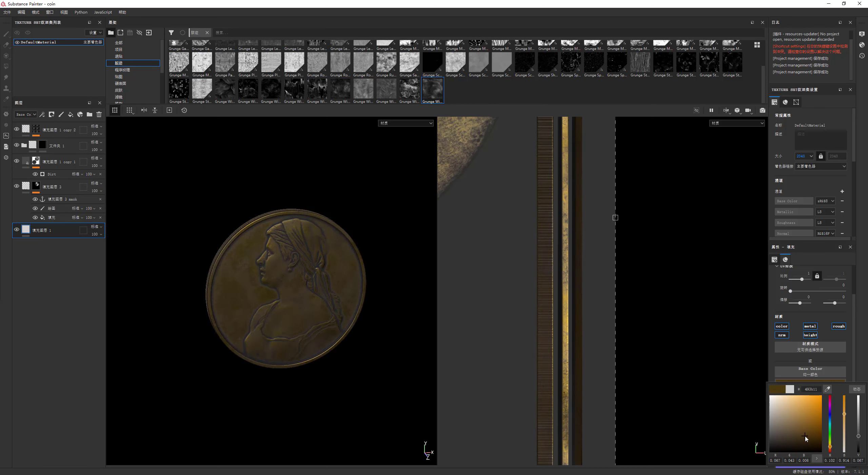
drag(807, 432, 815, 422)
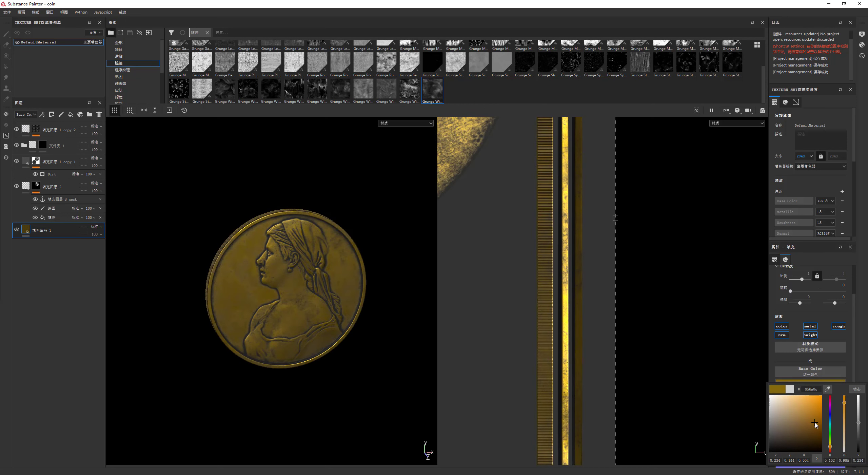
mouse_move(424, 264)
alt+mouse_down()
mouse_move(364, 262)
mouse_move(275, 280)
mouse_move(277, 257)
mouse_move(255, 260)
alt+mouse_up()
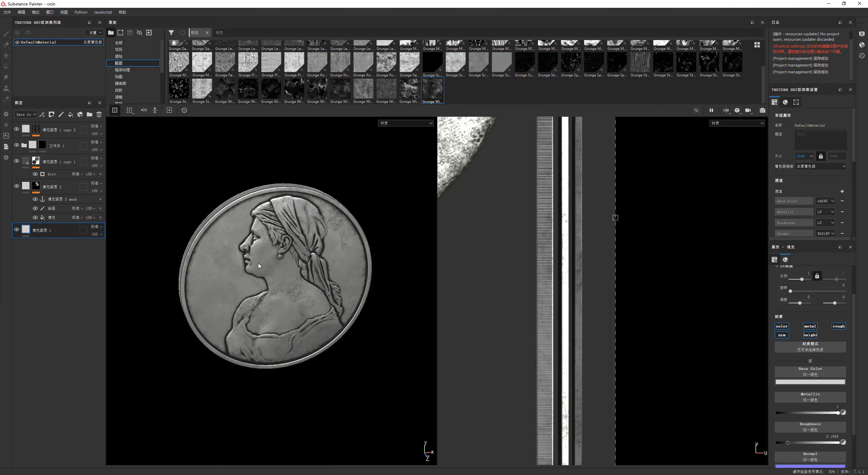
Expand 文件夹 1, show 填充图层 2, and reset 填充图层 1 copy 1's fill UV offset to 0.
click(24, 146)
click(16, 177)
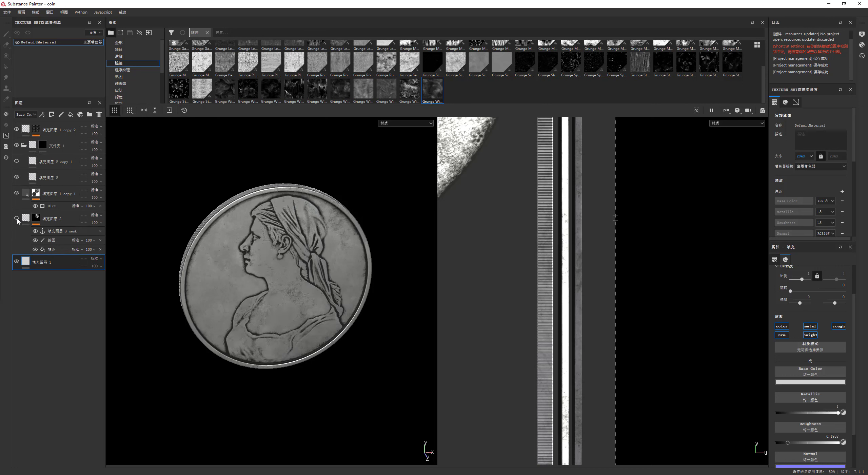
click(36, 194)
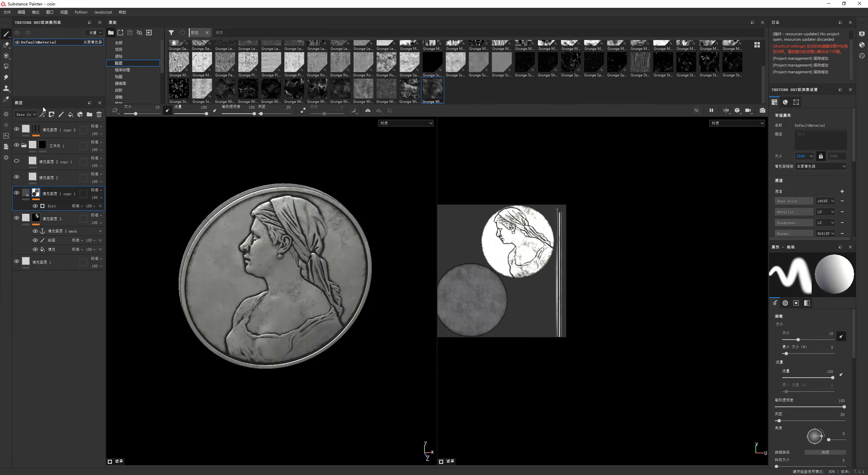
click(22, 195)
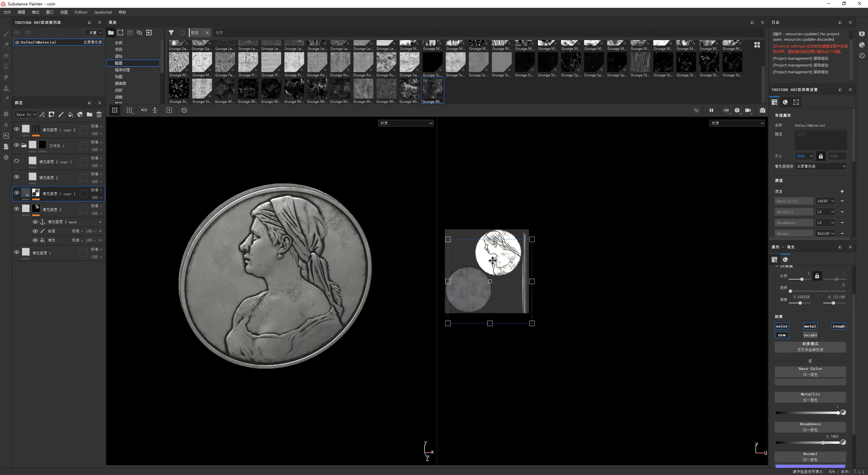
key(ctrl+z)
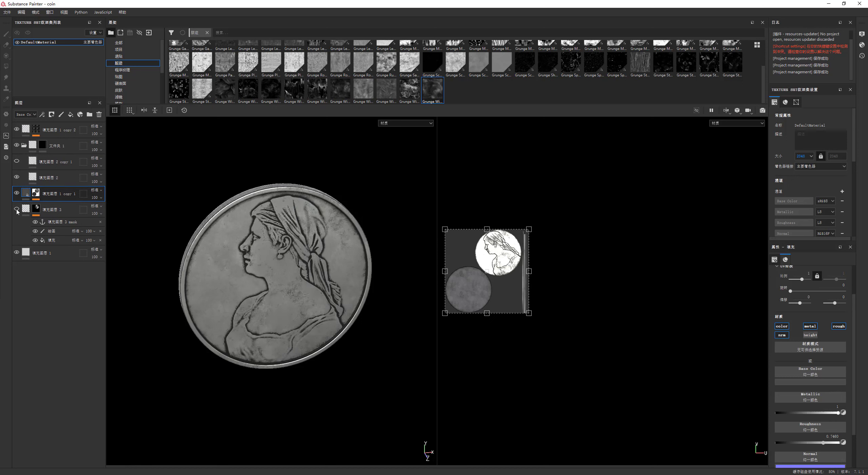
click(17, 193)
click(17, 193)
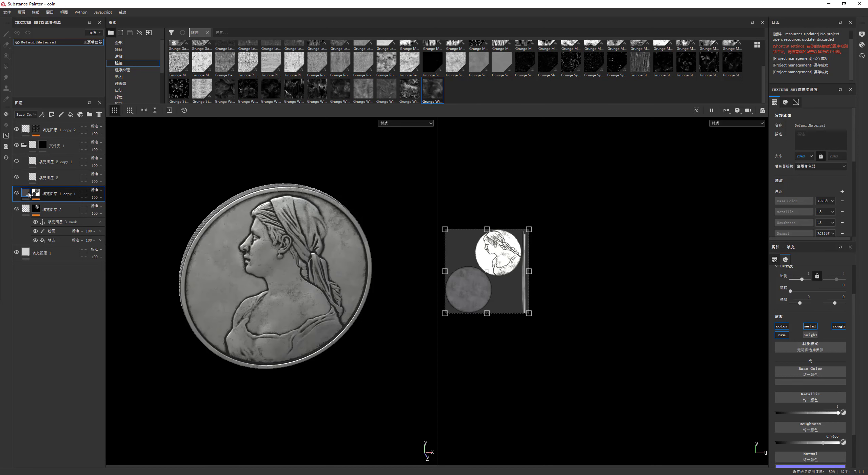
click(36, 192)
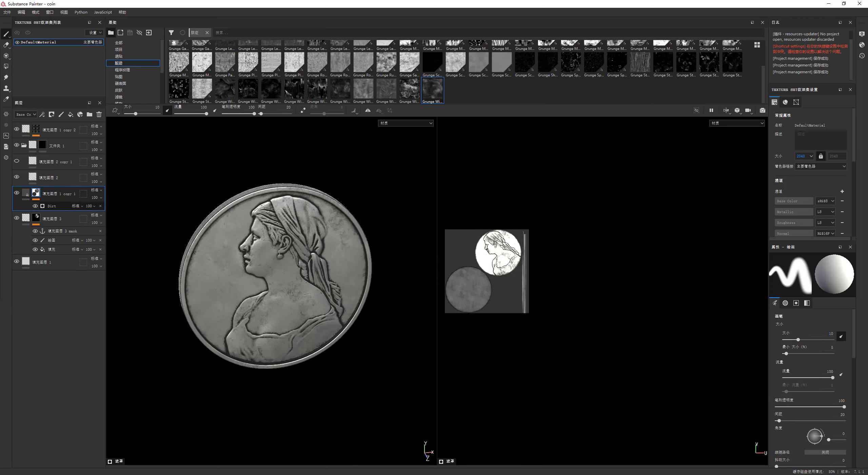
Scale 填充图层 3's portrait fill to about 1.93 and shift it to offset 0.100 by 0.184.
click(51, 249)
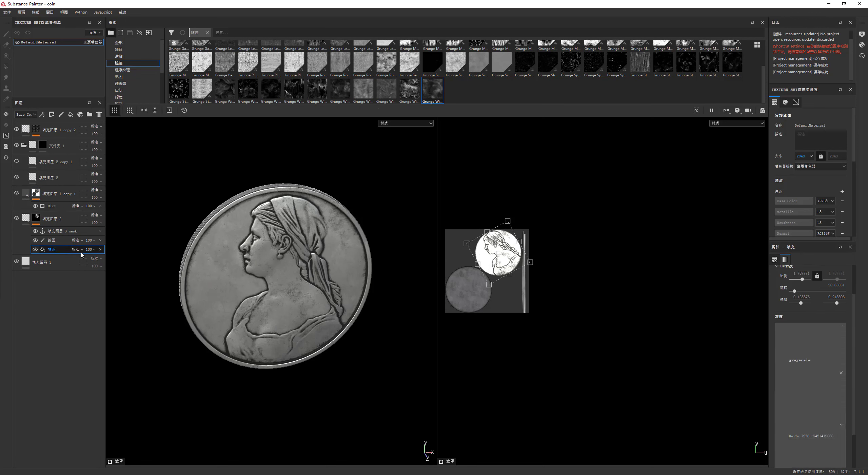
scroll(453, 258, up, 2)
scroll(546, 248, up, 3)
middle_drag(525, 228, 570, 235)
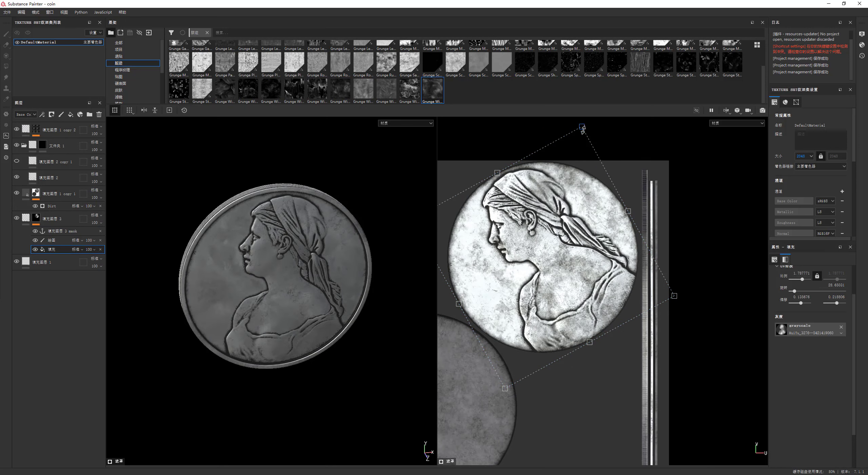
drag(583, 128, 575, 148)
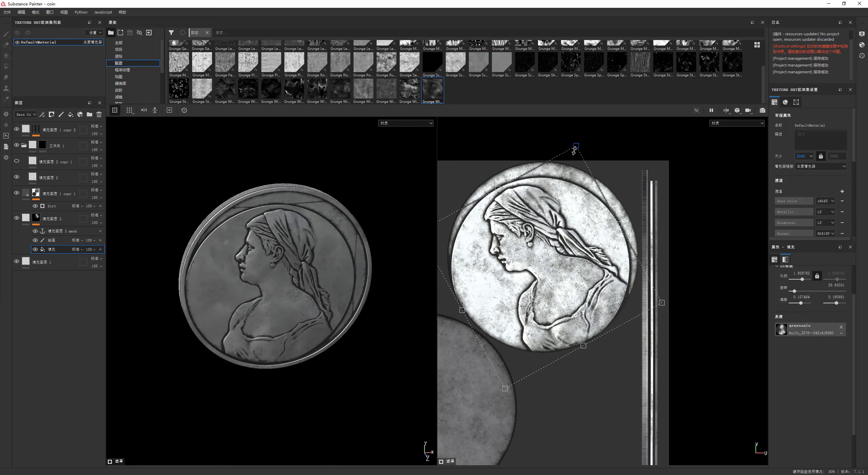
drag(578, 263, 583, 256)
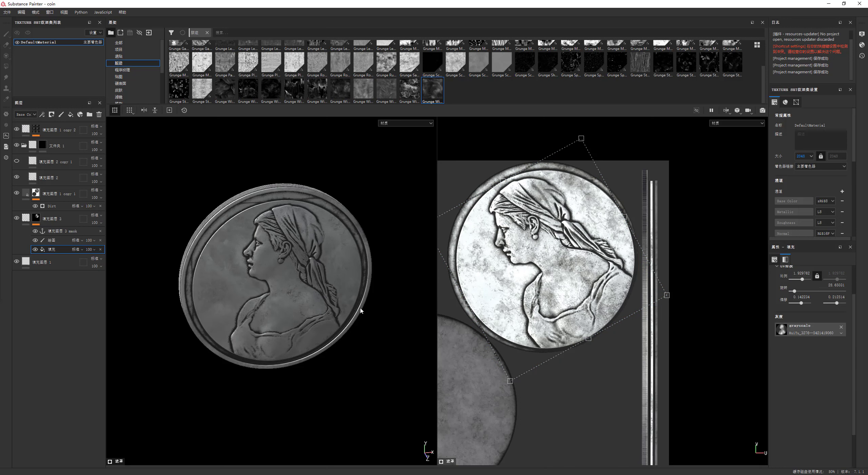
alt+drag(361, 310, 326, 278)
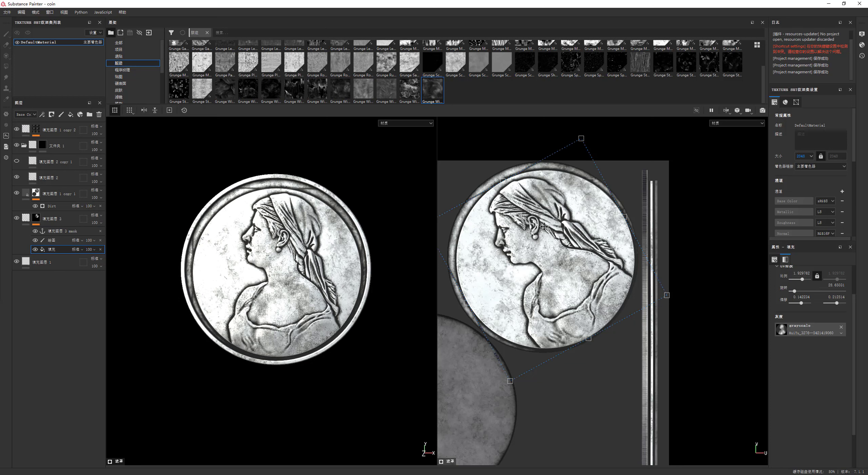
drag(545, 246, 550, 257)
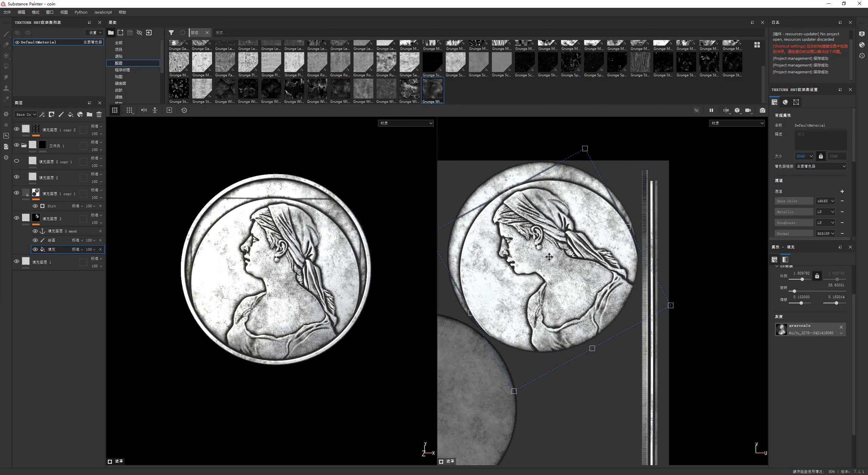
drag(549, 258, 551, 256)
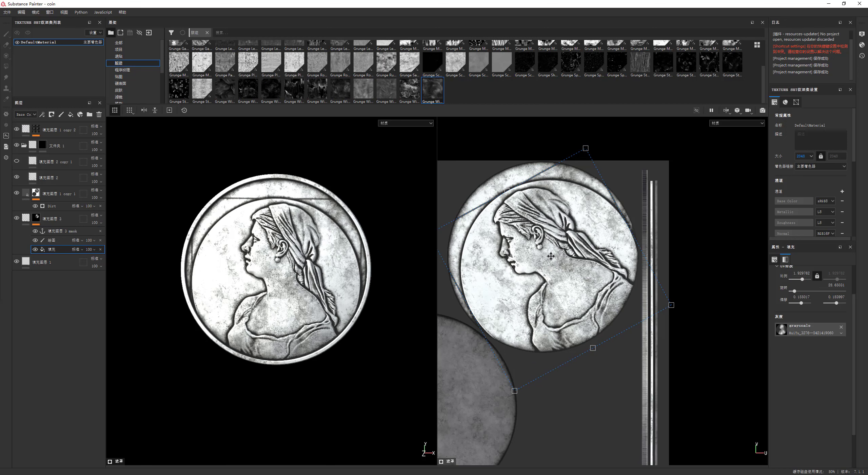
Test and undo a white stroke on 填充图层 3's mask, then set the brush grayscale to 0.
click(52, 240)
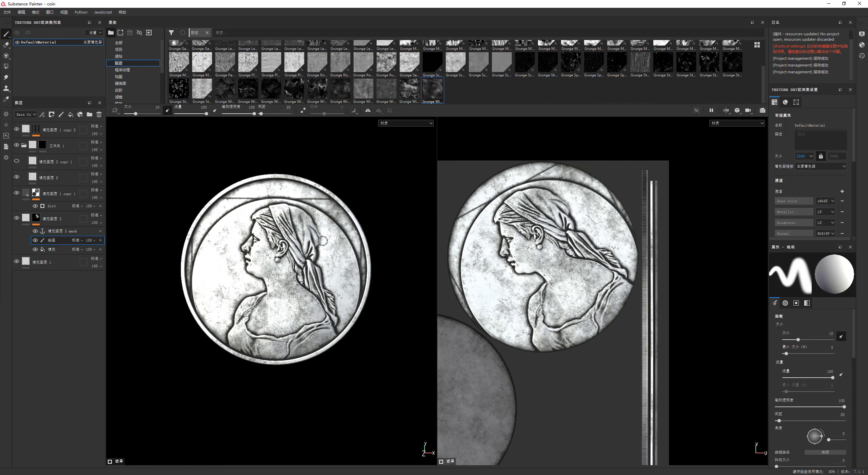
drag(474, 235, 470, 222)
key(ctrl+z)
scroll(801, 435, down, 5)
scroll(801, 435, down, 1)
scroll(800, 432, down, 2)
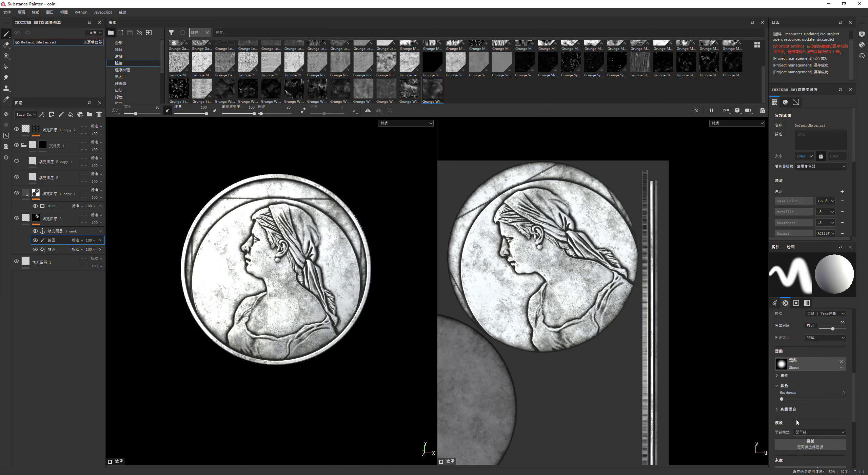
scroll(796, 412, down, 2)
drag(798, 407, 776, 406)
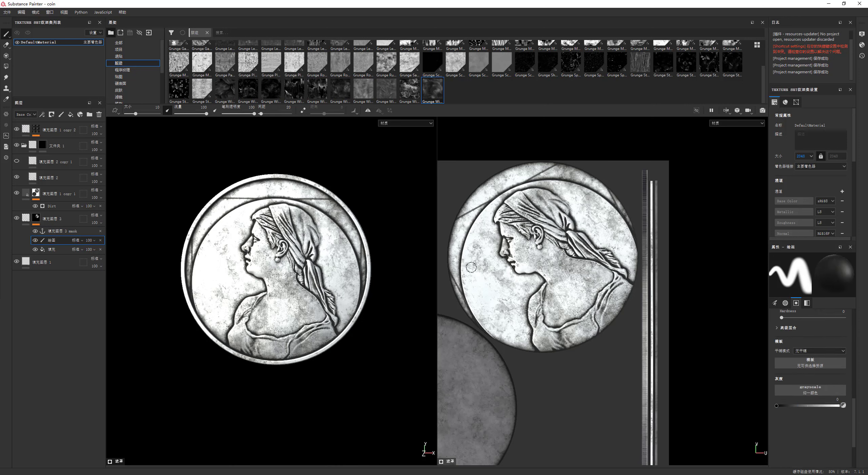
Undo the dark test stroke and earlier stray strokes, then select the mask's anchor point.
drag(472, 267, 509, 213)
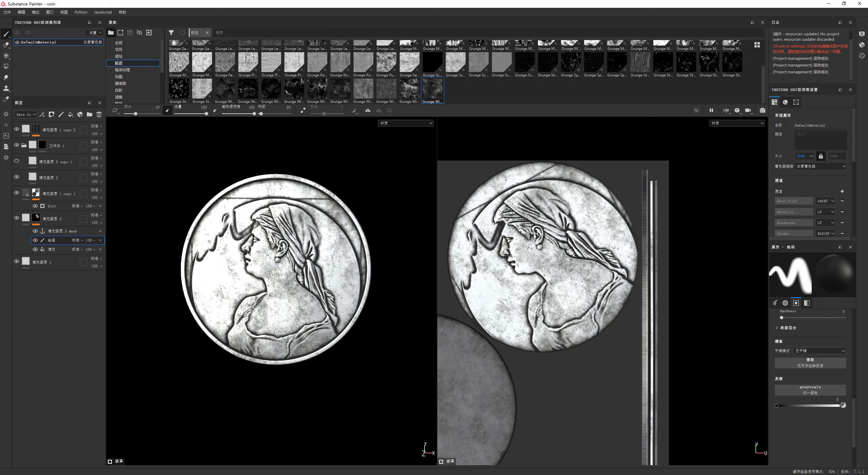
alt+drag(264, 261, 273, 253)
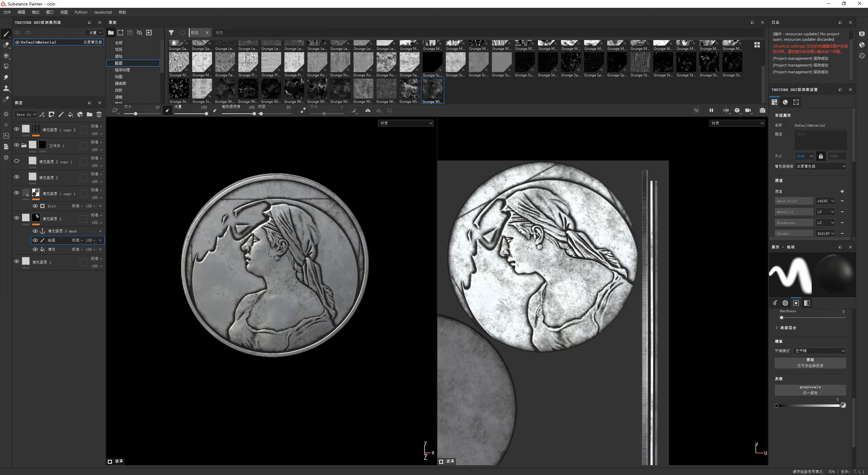
key(ctrl+z)
key(ctrl+z)
key(ctrl+z)
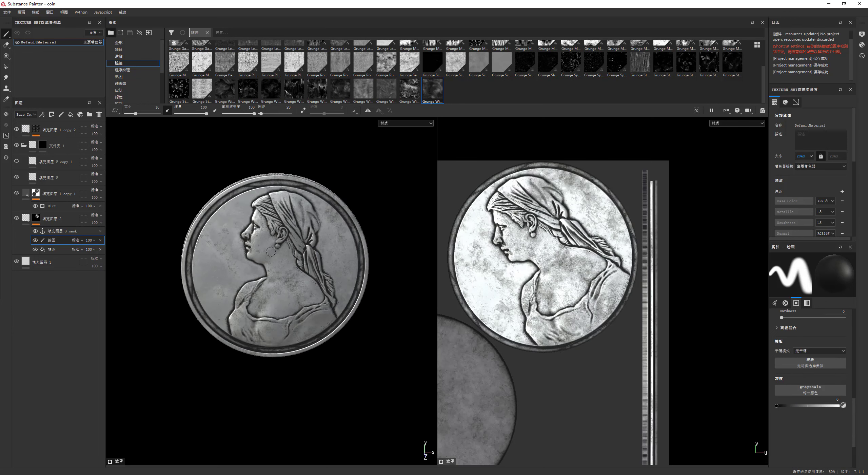
key(ctrl+z)
alt+drag(273, 261, 274, 264)
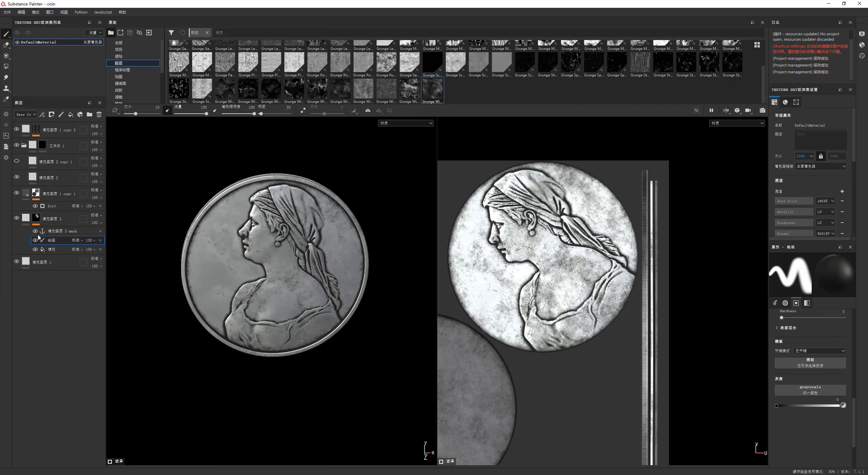
click(57, 232)
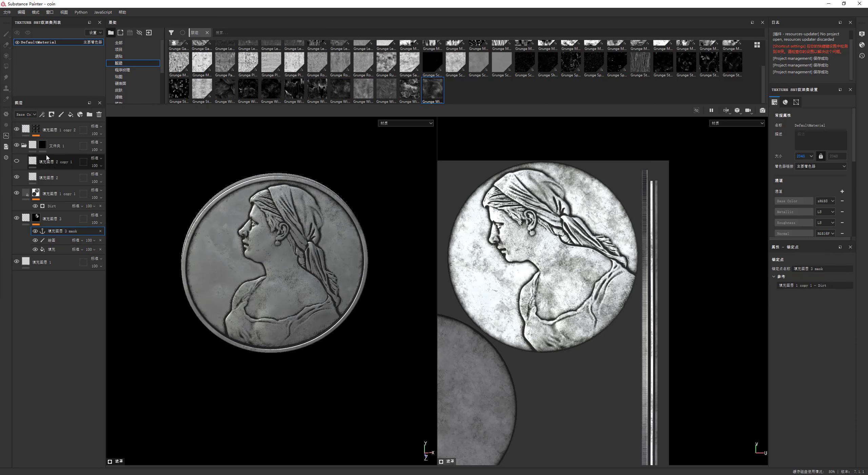
Save, then add a new top fill layer with a black mask and a paint effect.
click(53, 135)
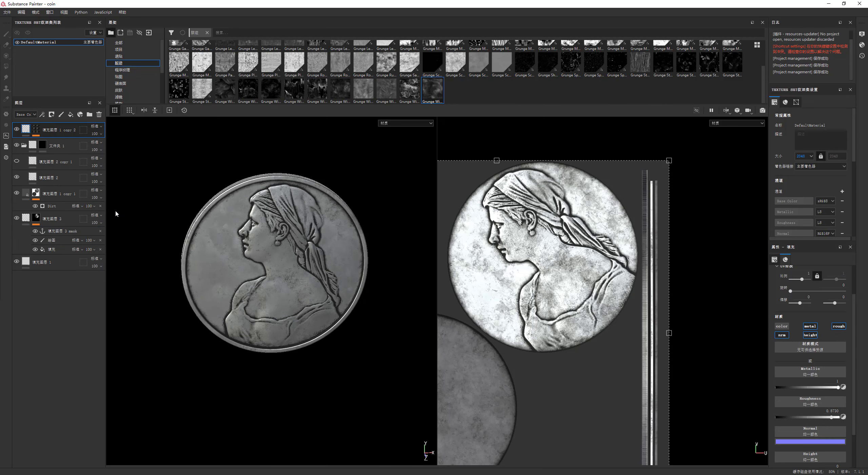
key(ctrl+s)
click(71, 114)
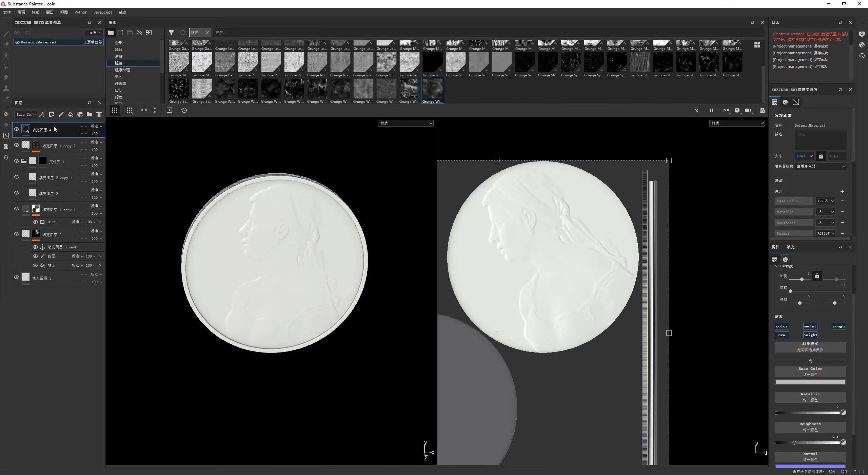
right_click(53, 128)
click(58, 136)
right_click(39, 131)
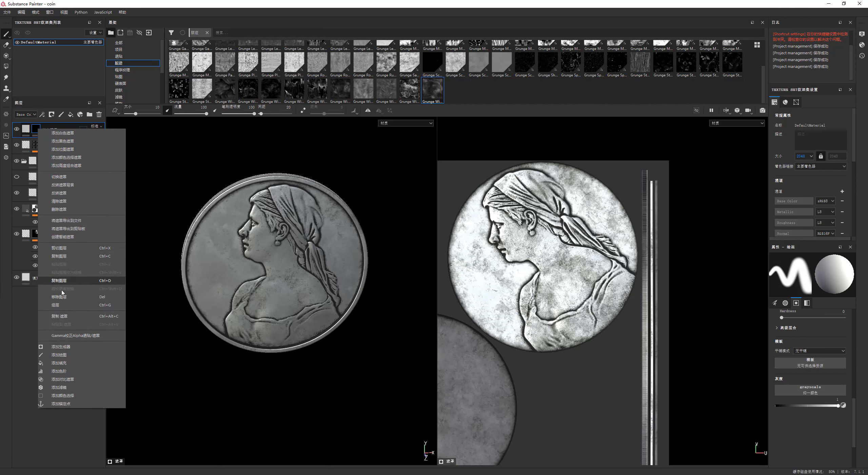
click(59, 355)
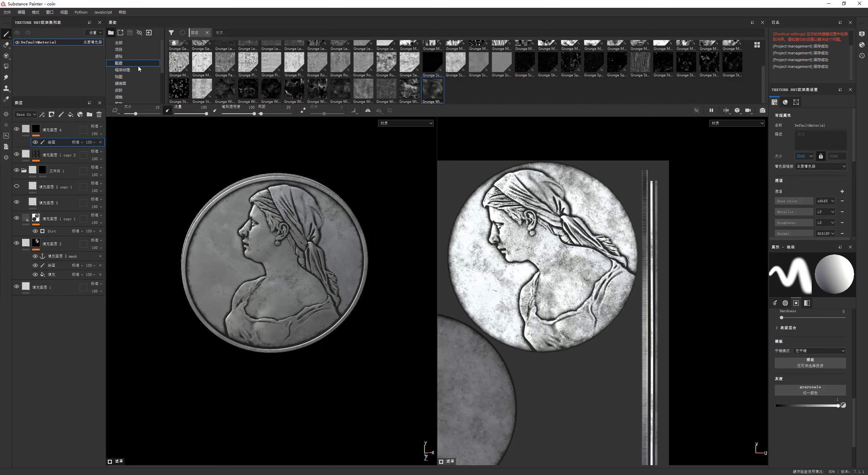
Set the brush alpha to Font Courier Prime from the Alphas shelf.
click(125, 77)
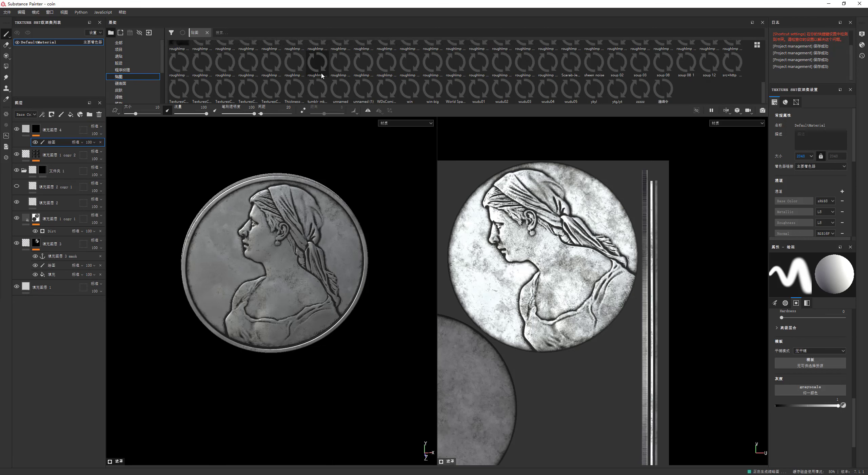
click(123, 57)
scroll(356, 73, down, 2)
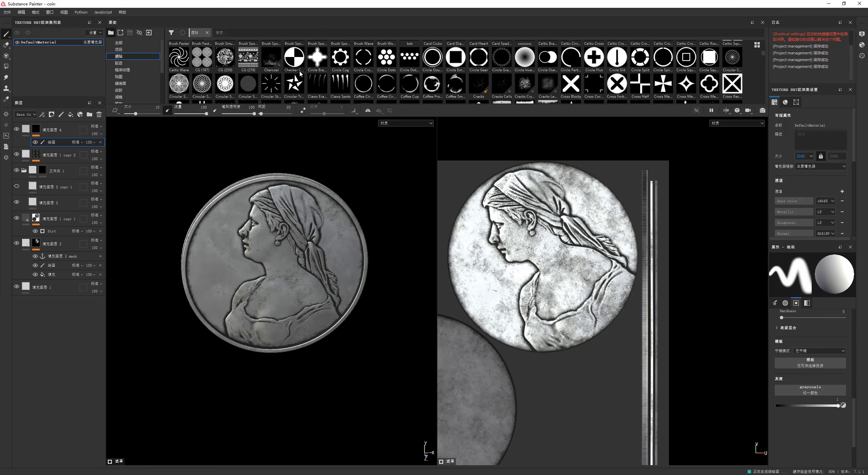
scroll(356, 73, down, 2)
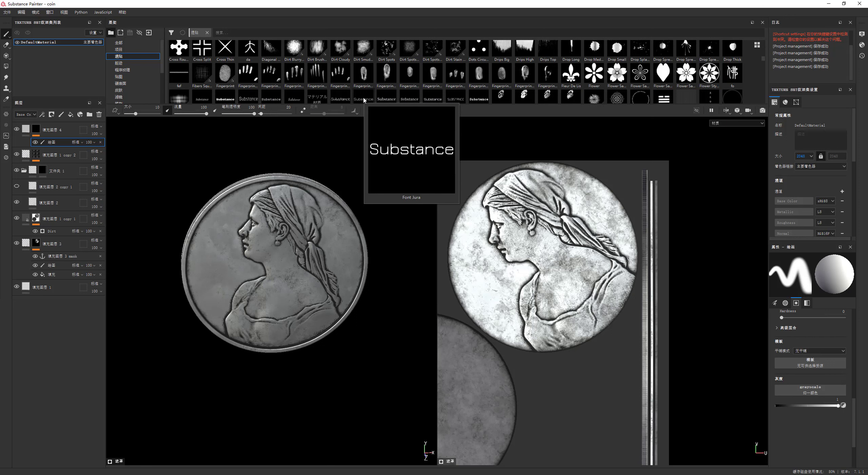
click(276, 99)
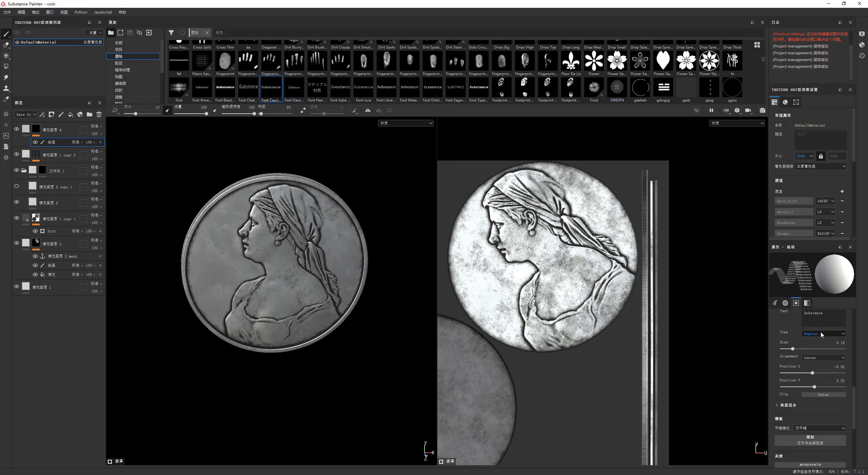
scroll(829, 362, up, 2)
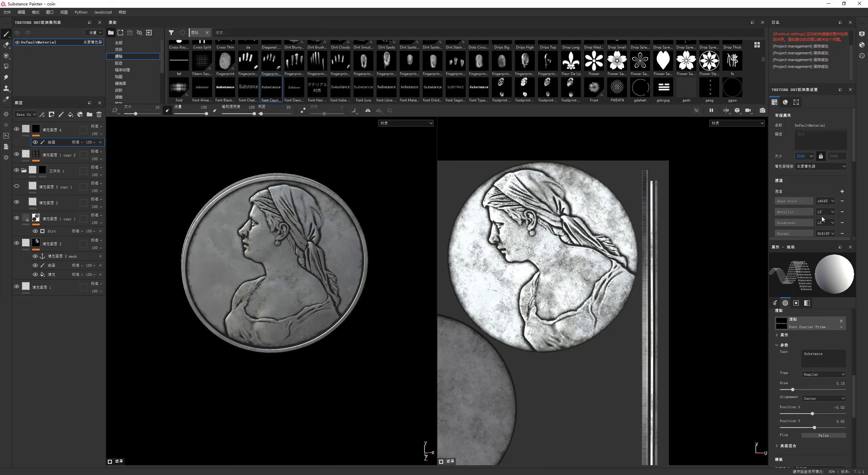
Set the text alpha to '1989' with Bold type at a larger size.
click(835, 352)
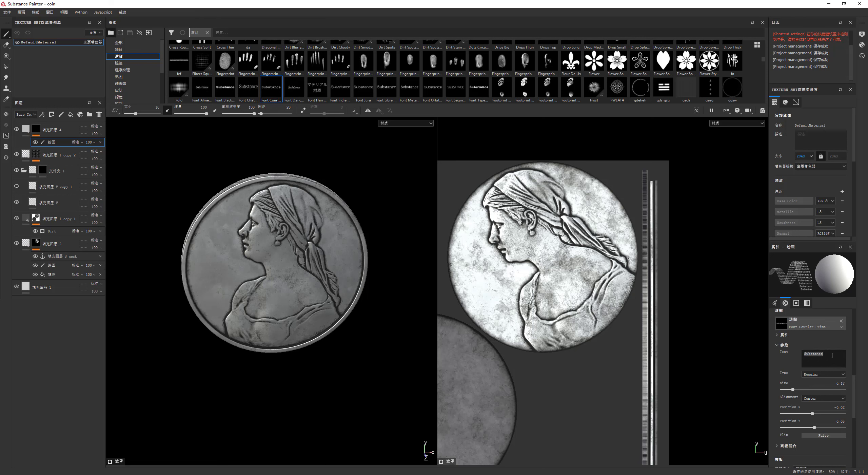
text(1989)
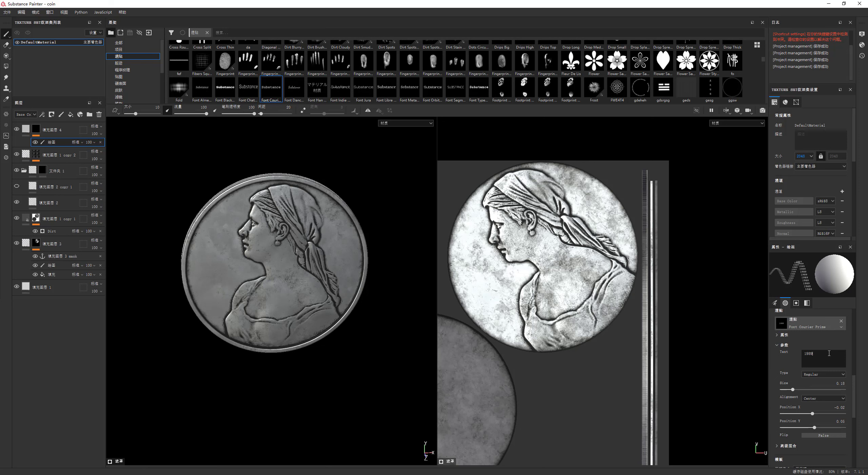
click(824, 374)
drag(793, 389, 806, 389)
scroll(217, 253, up, 2)
scroll(217, 253, up, 2)
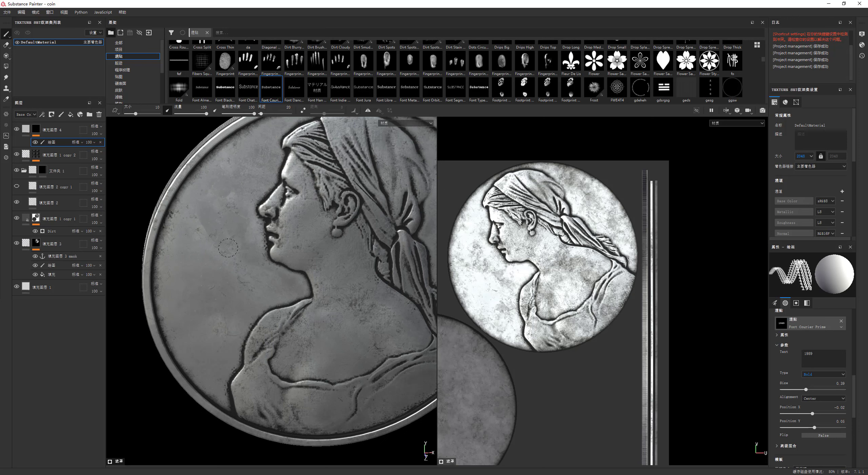
Enlarge the brush and stamp 1989 in front of the woman's face.
ctrl+right_drag(201, 247, 242, 263)
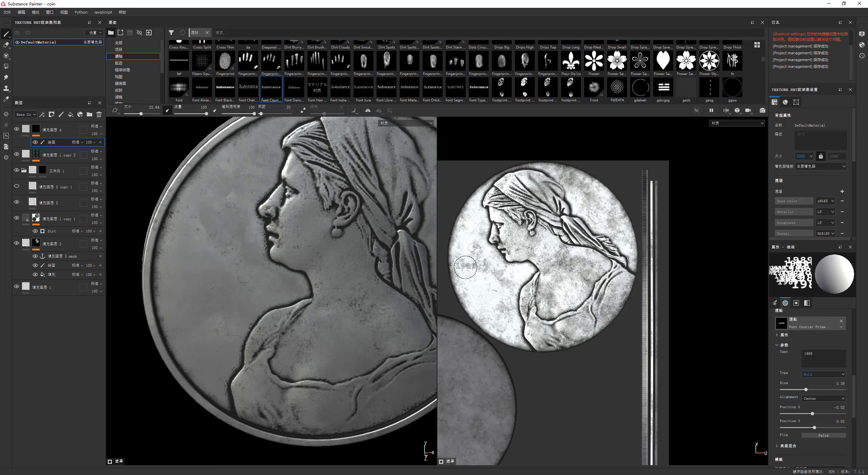
scroll(261, 264, down, 5)
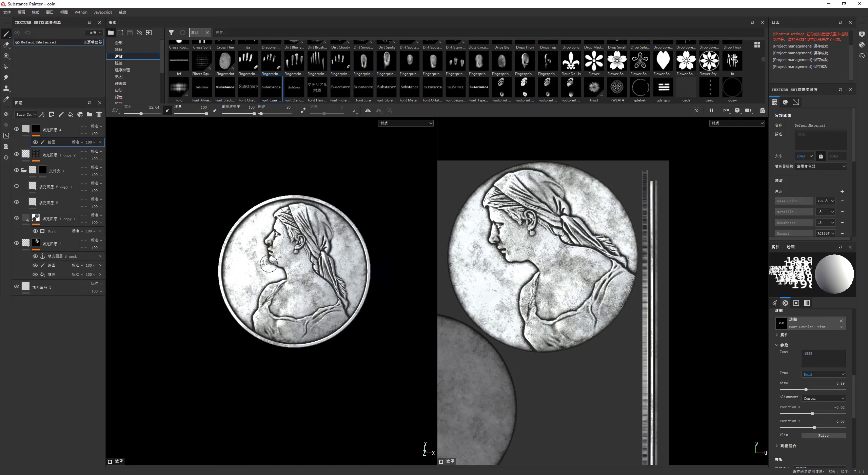
scroll(244, 269, up, 2)
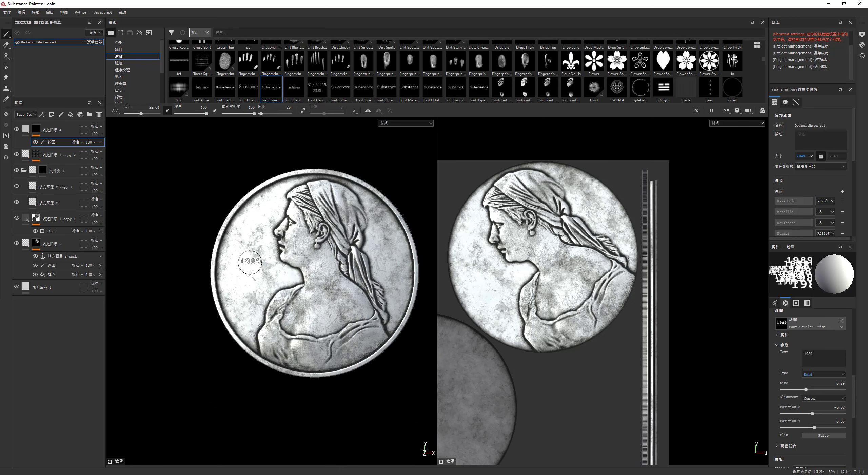
scroll(248, 262, up, 1)
scroll(251, 264, up, 1)
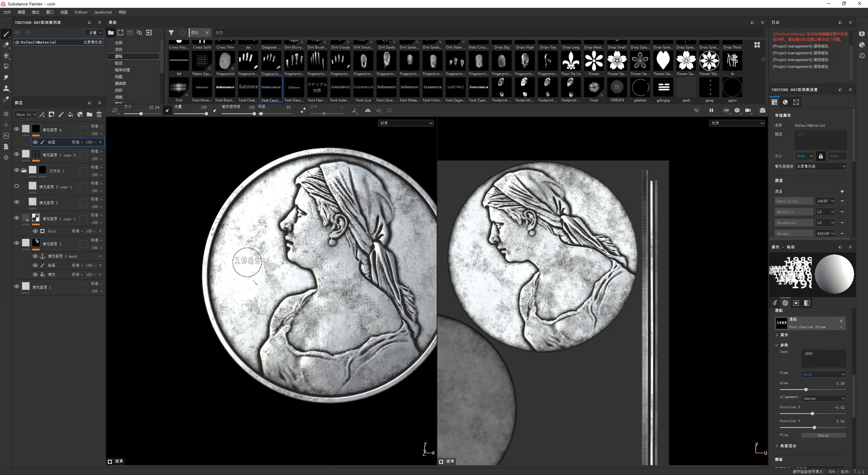
key(bracketright)
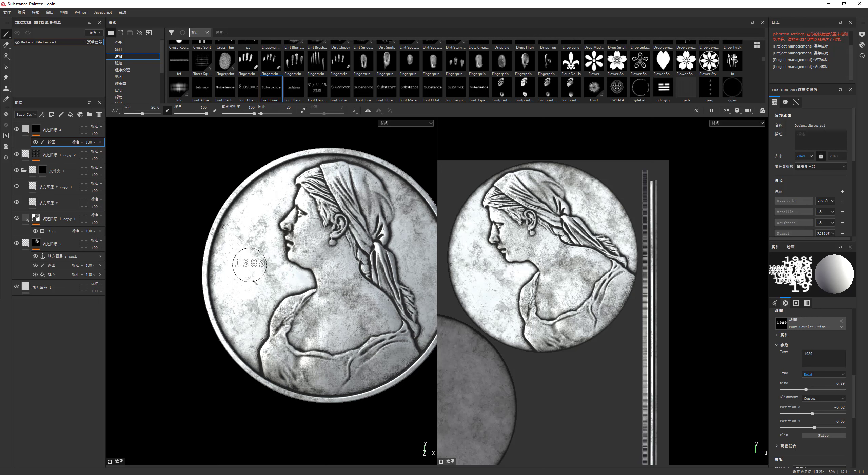
click(250, 264)
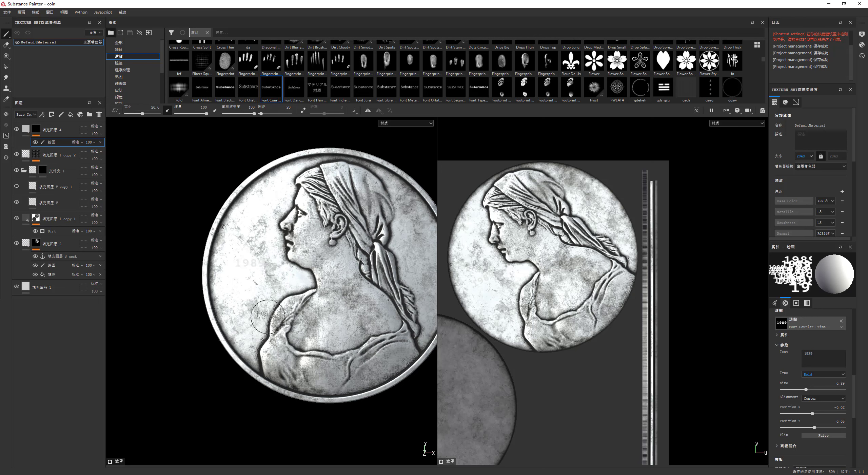
Change the alpha text to '1990' and stamp it just below 1989.
click(817, 355)
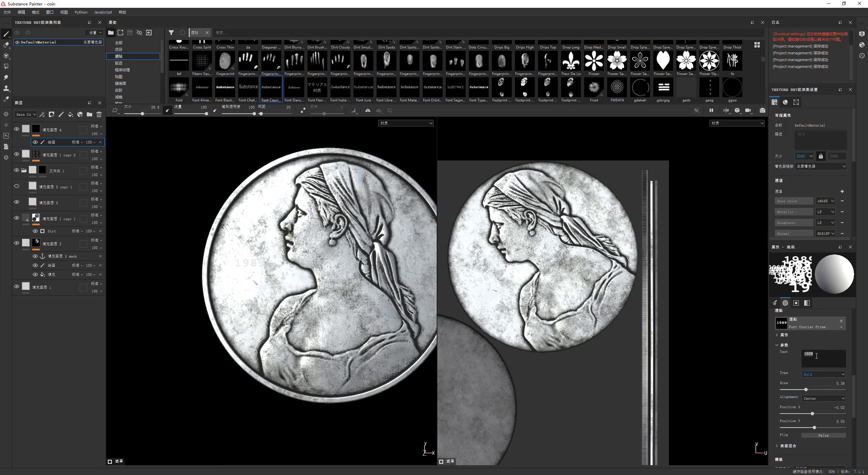
text(1998)
key(BackSpace)
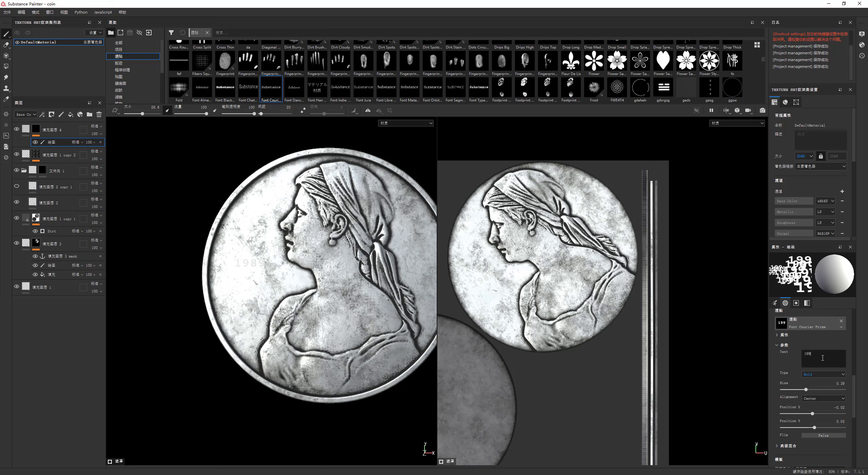
key(BackSpace)
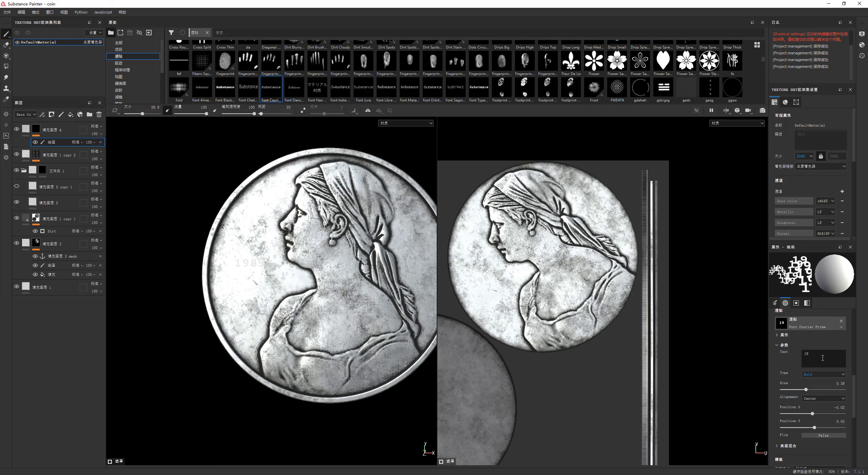
text(90)
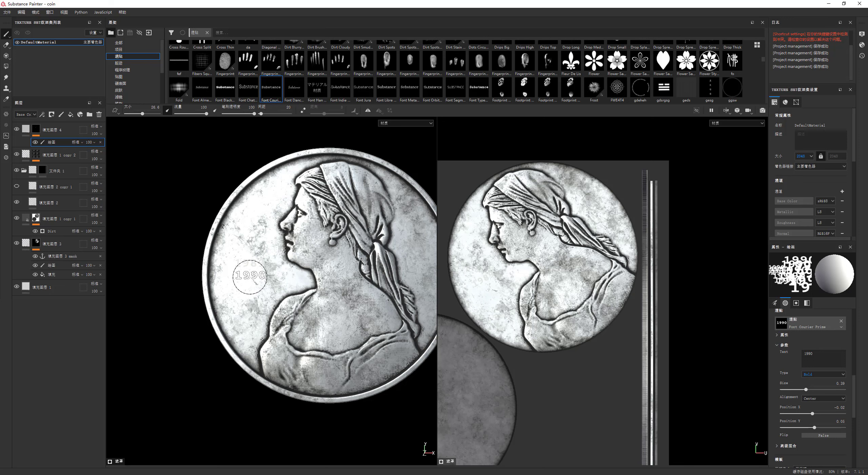
click(250, 275)
scroll(277, 320, down, 1)
On Fill layer 4, make the date material fully metallic (1) and rougher.
alt+drag(277, 315, 190, 237)
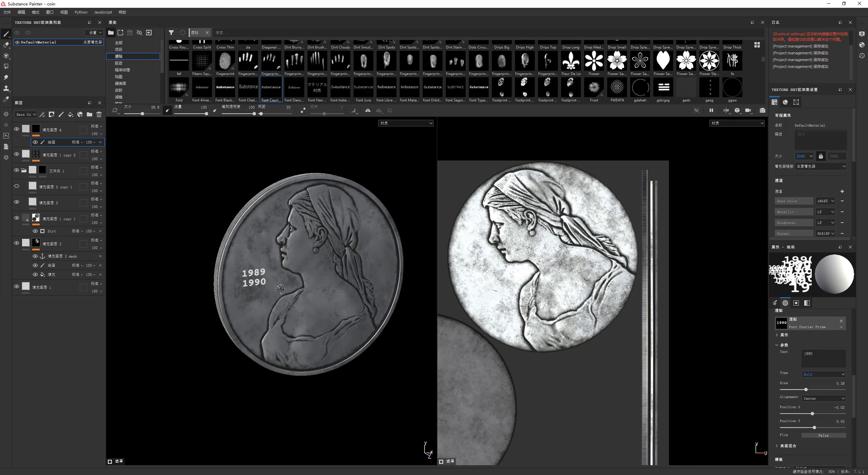
click(24, 130)
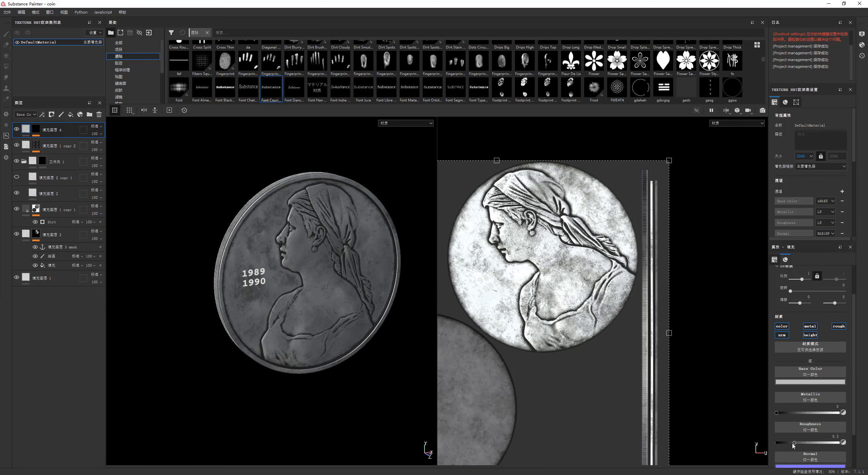
drag(810, 452, 818, 453)
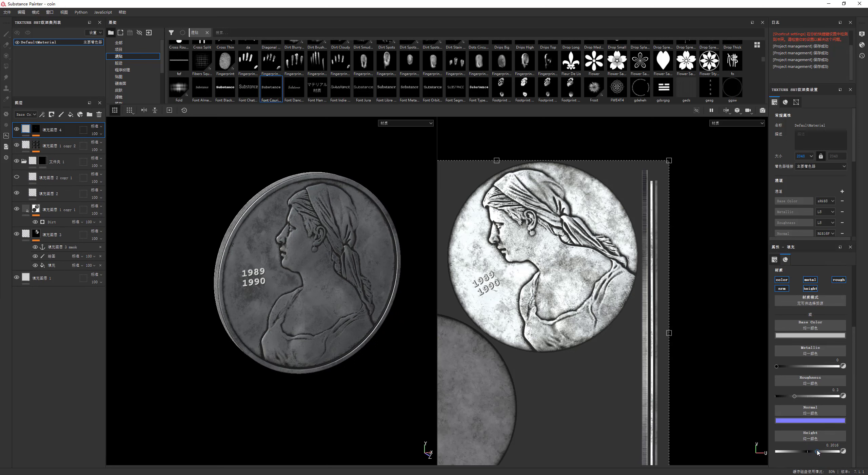
click(781, 279)
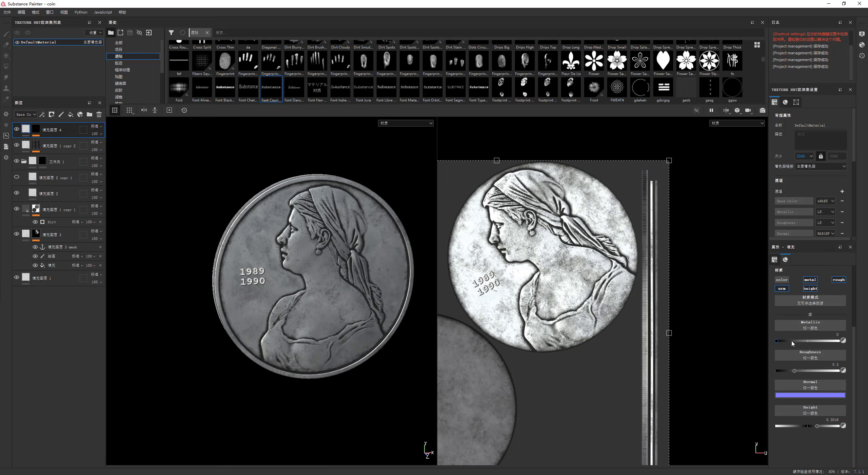
drag(792, 341, 841, 341)
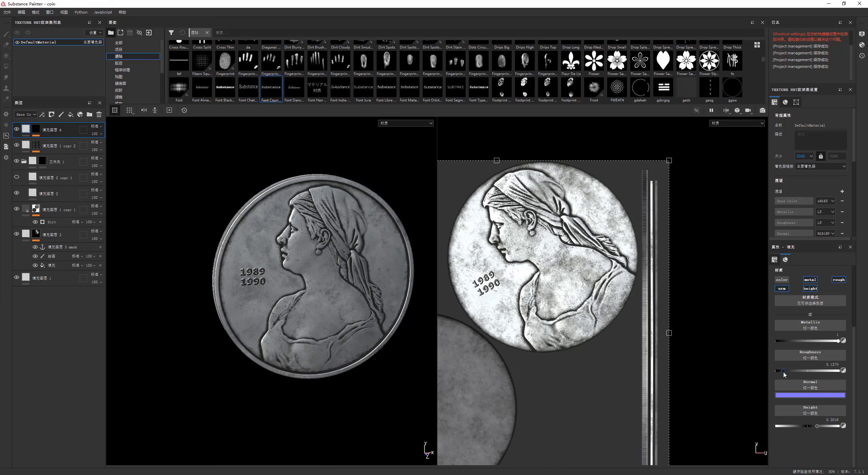
mouse_move(795, 371)
mouse_down()
mouse_move(816, 372)
mouse_move(791, 371)
mouse_up()
Lower the date's Height to about -0.0784 so it reads engraved, then inspect the coin.
drag(817, 428, 812, 426)
drag(807, 430, 806, 430)
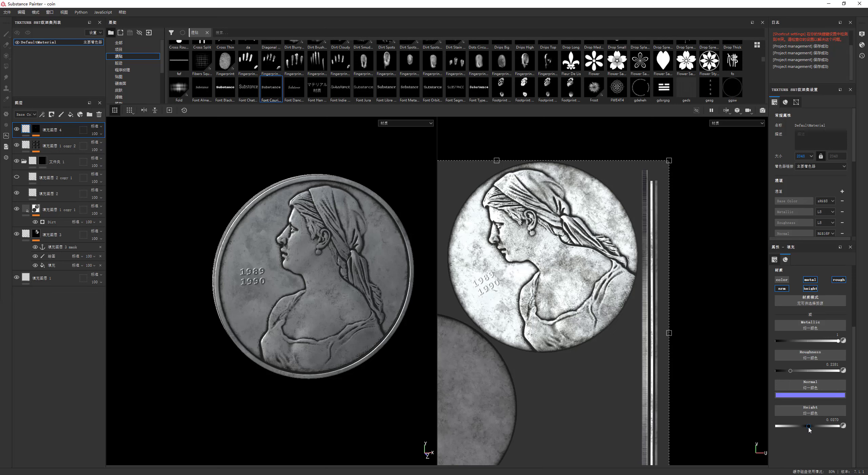
alt+drag(326, 288, 329, 291)
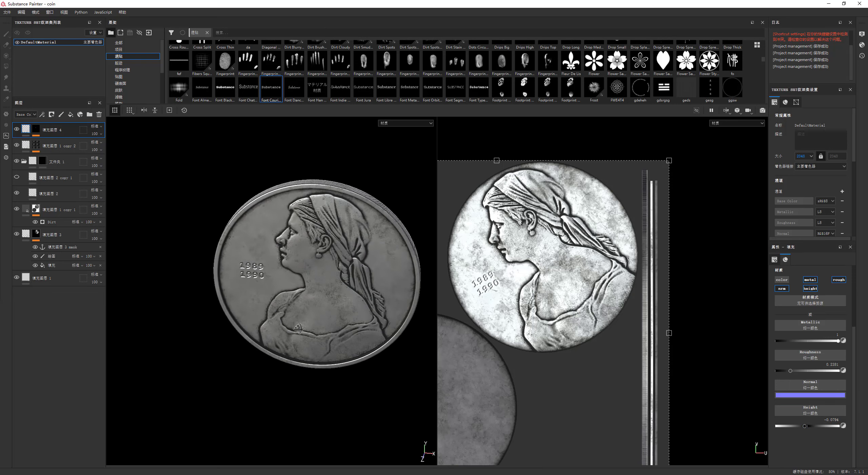
scroll(258, 276, up, 2)
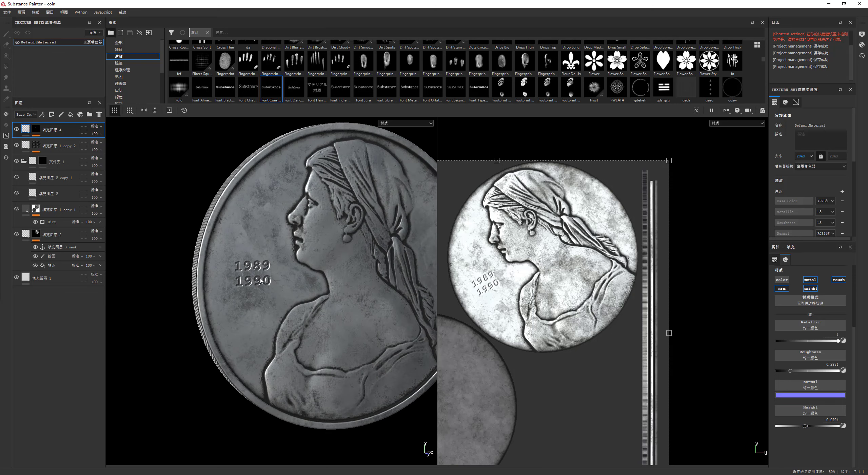
scroll(259, 276, up, 1)
mouse_move(259, 275)
alt+mouse_down()
mouse_move(268, 295)
mouse_move(283, 269)
mouse_move(274, 293)
alt+mouse_up()
scroll(269, 295, down, 3)
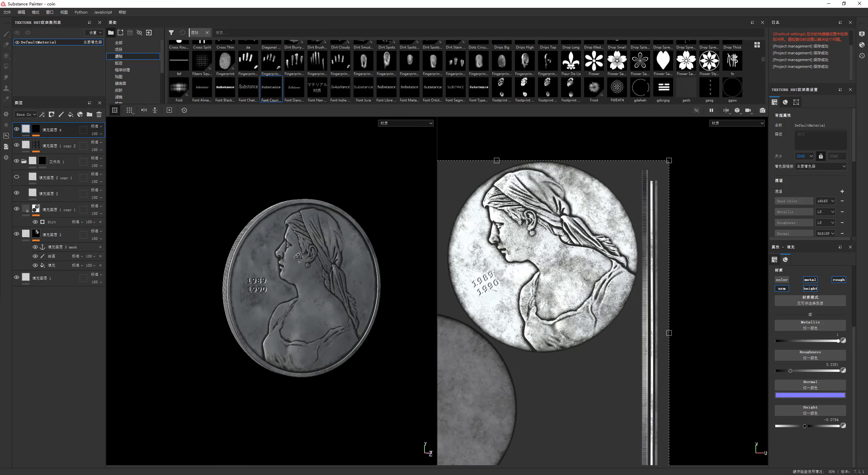
scroll(274, 293, up, 2)
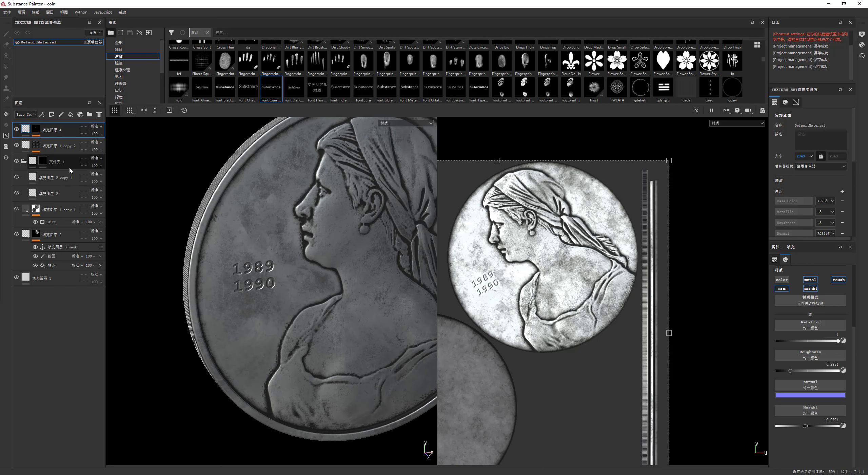
Copy the date Paint effect from Fill layer 4.
click(36, 129)
key(1)
right_click(43, 142)
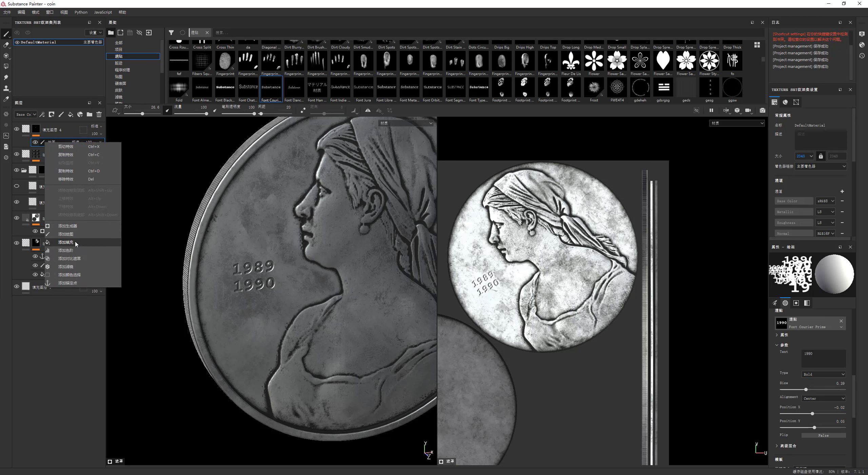
click(69, 158)
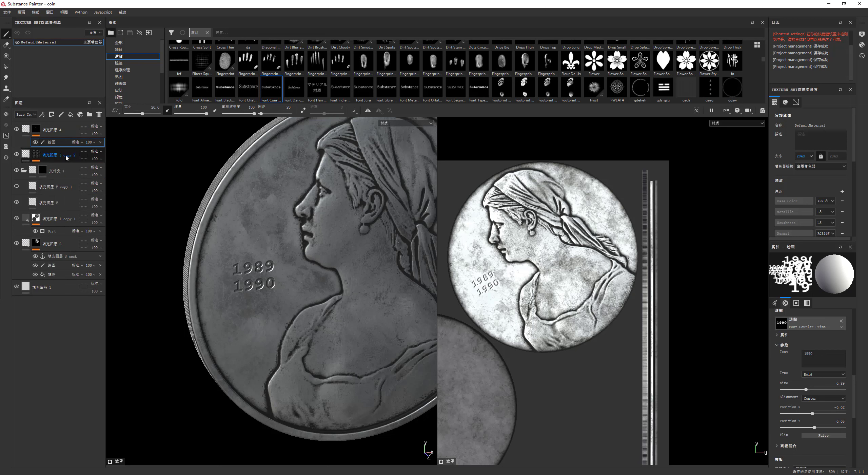
Paste the date Paint effect into Fill layer 3's mask and select it.
click(17, 243)
click(16, 243)
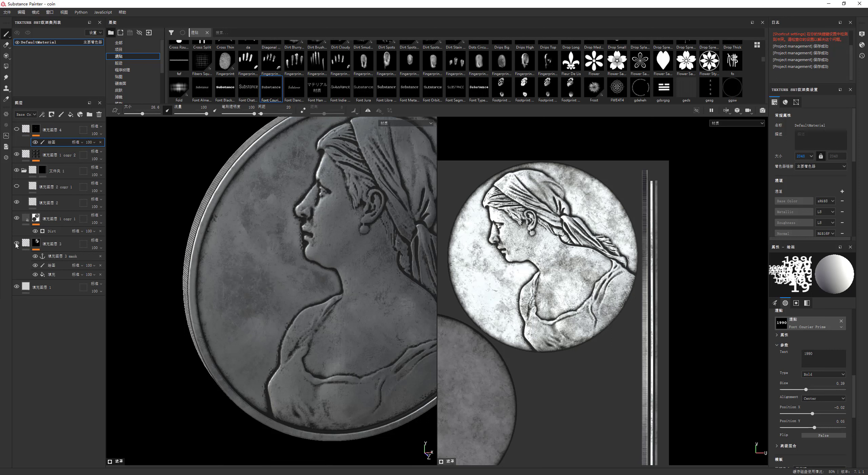
click(17, 244)
right_click(49, 264)
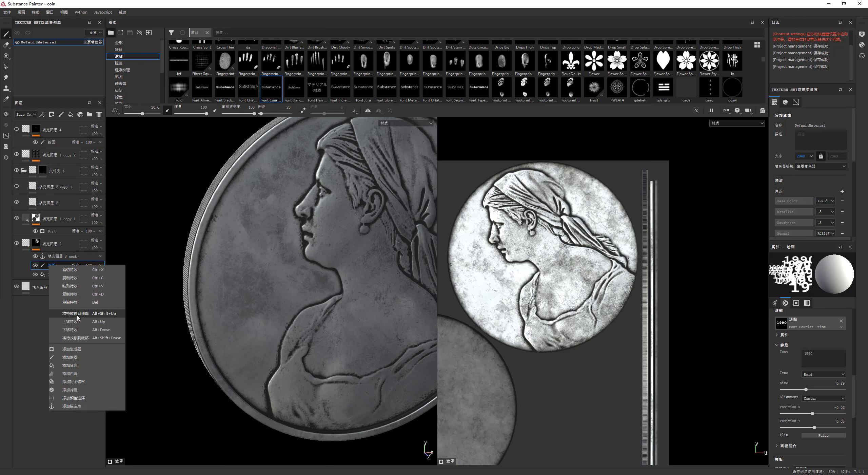
click(78, 287)
click(64, 275)
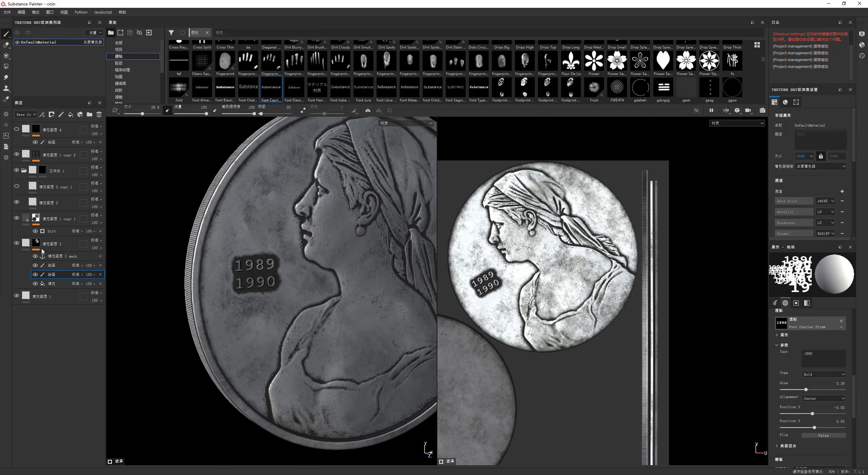
click(48, 231)
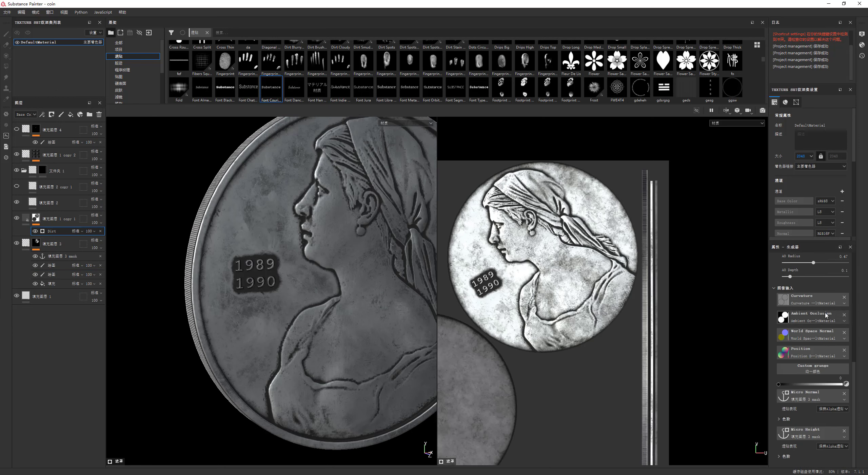
Try lowering the Dirt Level to 0.29, then undo it.
scroll(824, 272, up, 5)
drag(831, 284, 799, 285)
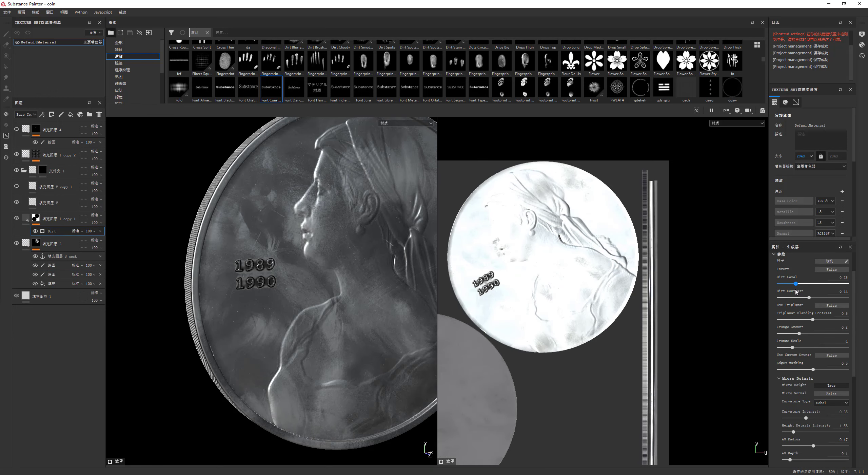
scroll(322, 285, down, 3)
alt+drag(305, 284, 339, 286)
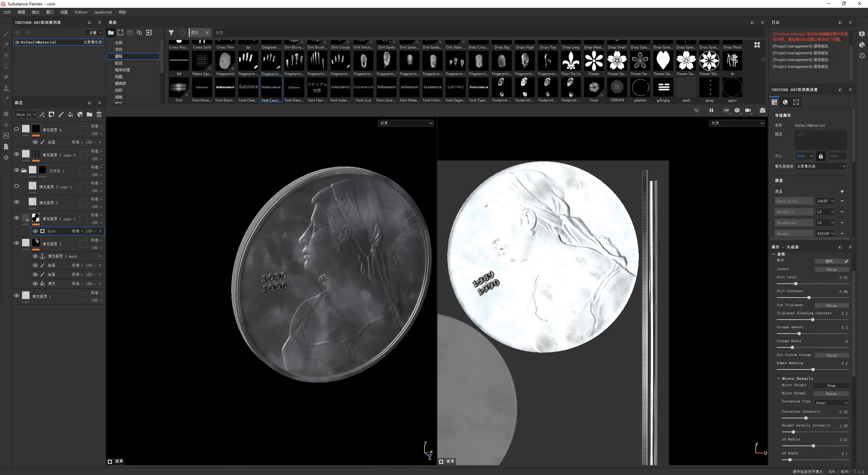
scroll(289, 258, up, 4)
key(ctrl+z)
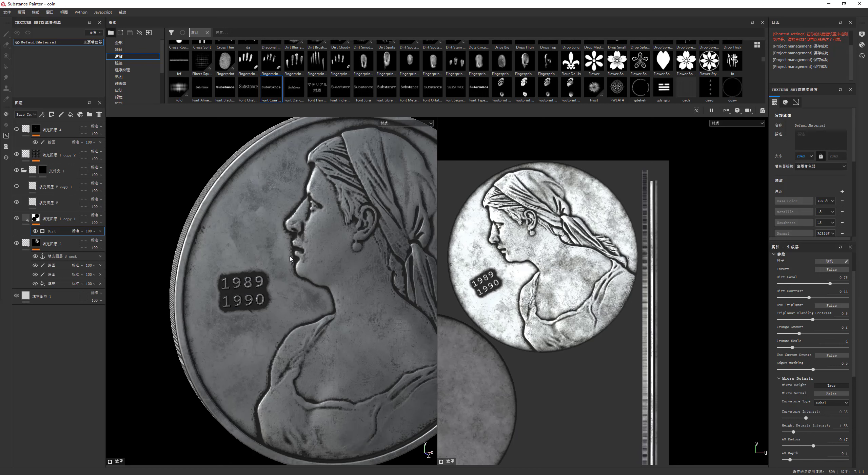
scroll(821, 339, down, 5)
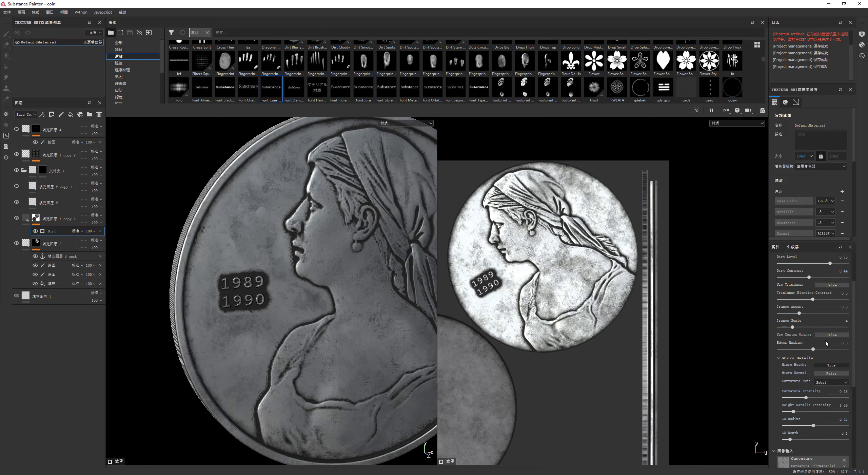
Try AO Depth 0.01, AO Radius 0.18 and Micro Normal, then undo them.
drag(790, 358, 785, 358)
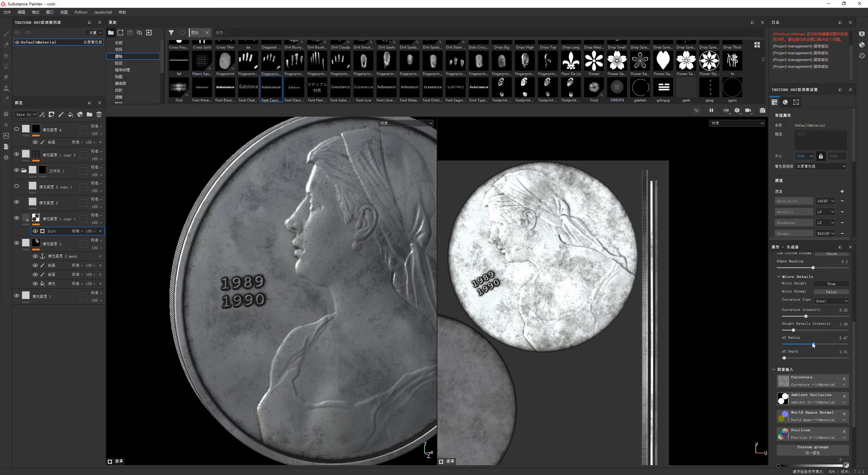
mouse_move(813, 344)
mouse_down()
mouse_move(795, 344)
mouse_move(799, 353)
mouse_up()
click(827, 293)
key(ctrl+z)
key(ctrl+z)
key(ctrl+z)
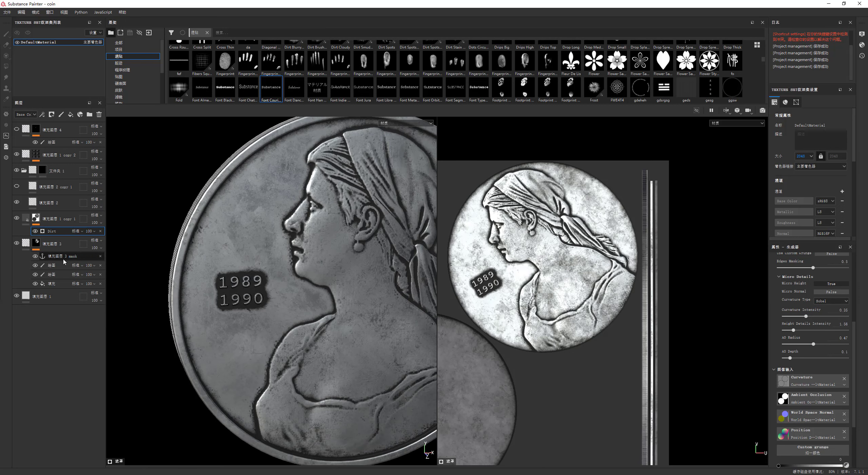
key(ctrl+z)
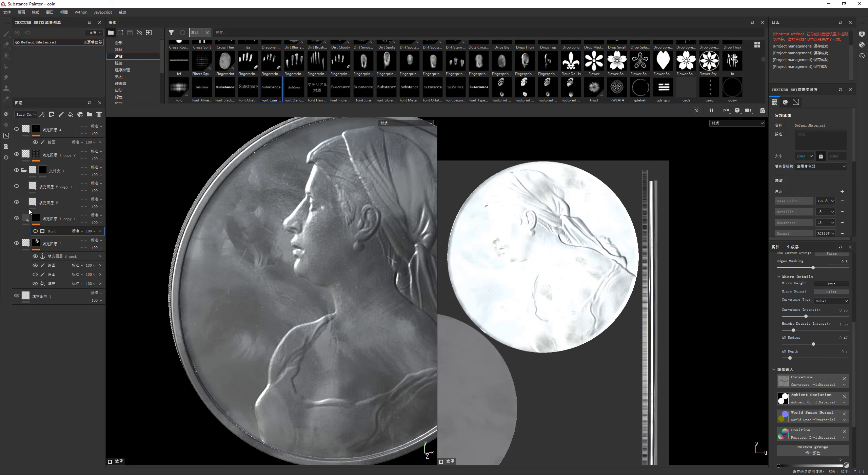
Hide the copied date Paint effect on the portrait relief layer.
click(35, 274)
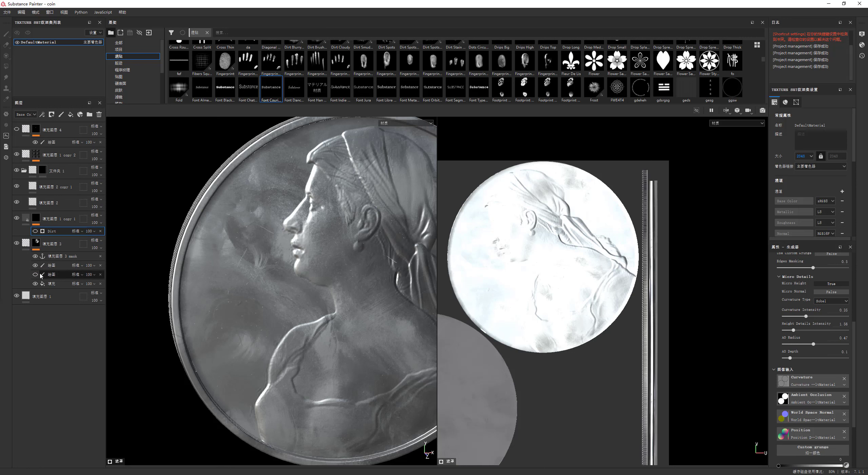
click(38, 275)
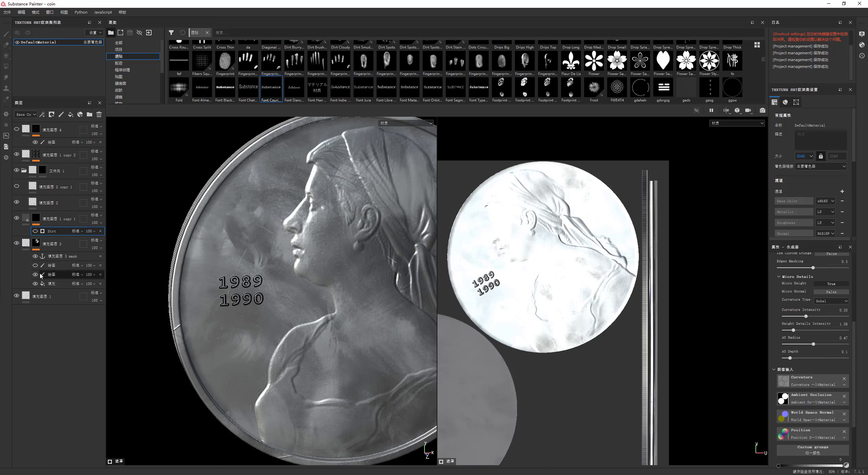
click(42, 171)
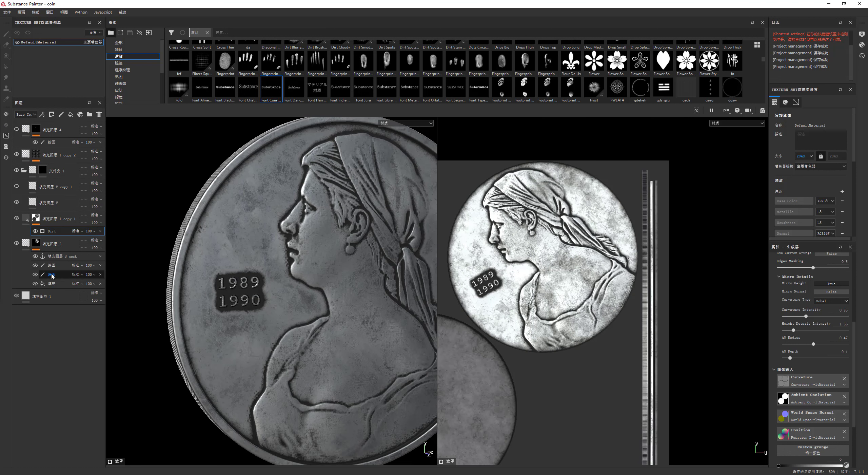
click(35, 275)
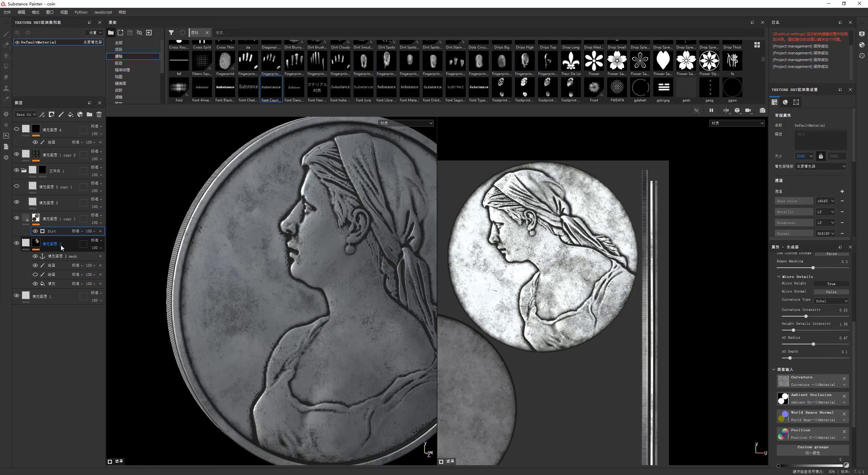
click(65, 218)
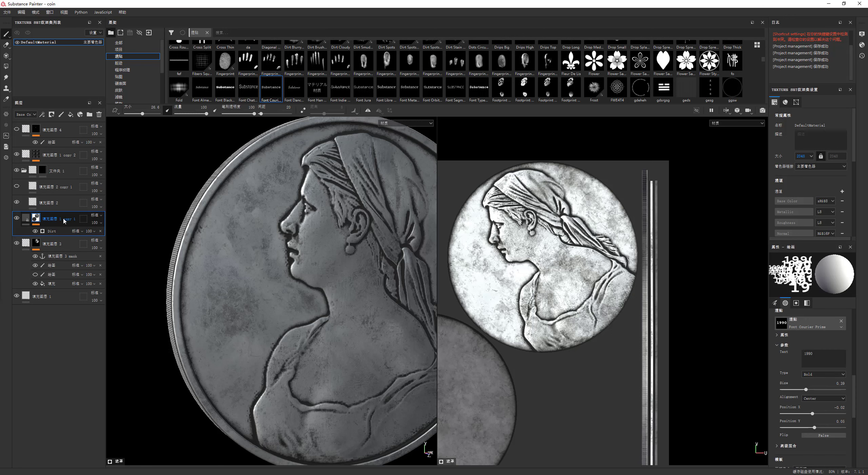
Duplicate fill layer 1 copy 1 and give fill layer 4's mask an anchor point.
key(ctrl+d)
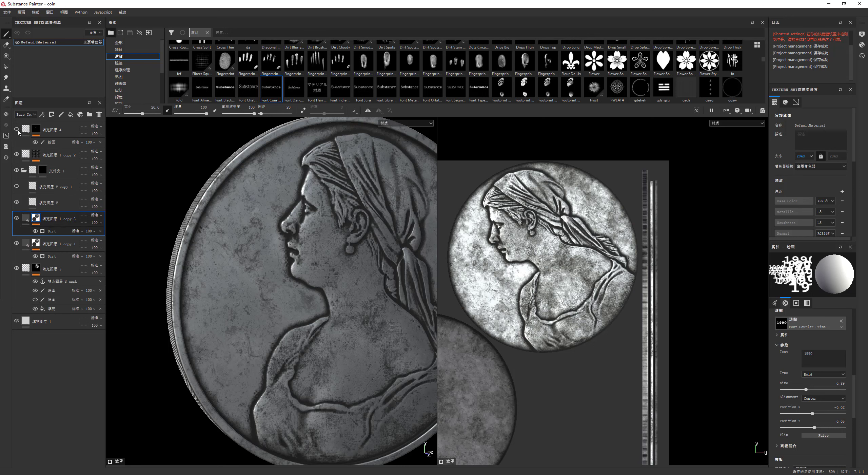
drag(45, 131, 49, 230)
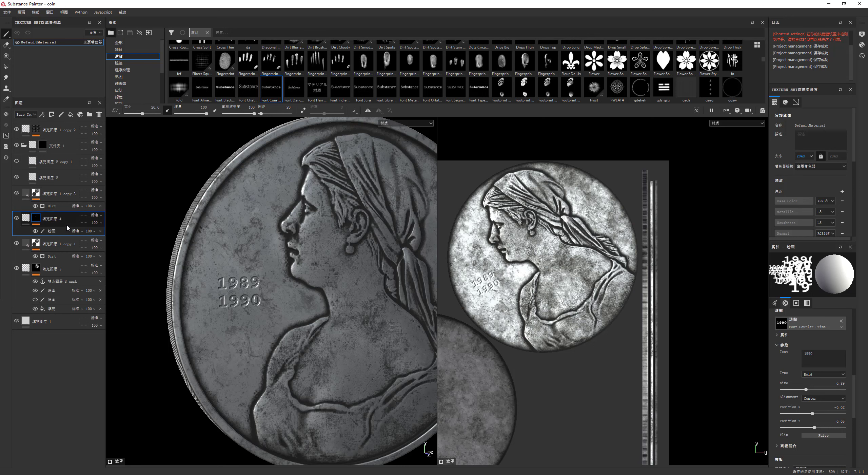
right_click(38, 221)
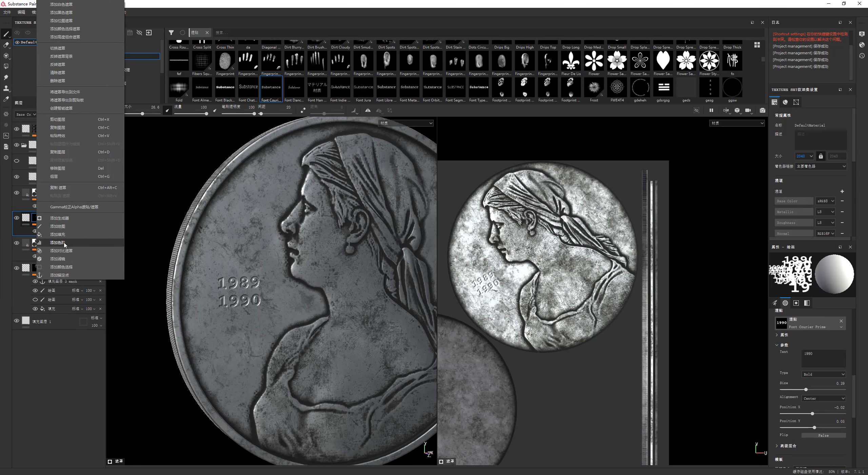
click(60, 275)
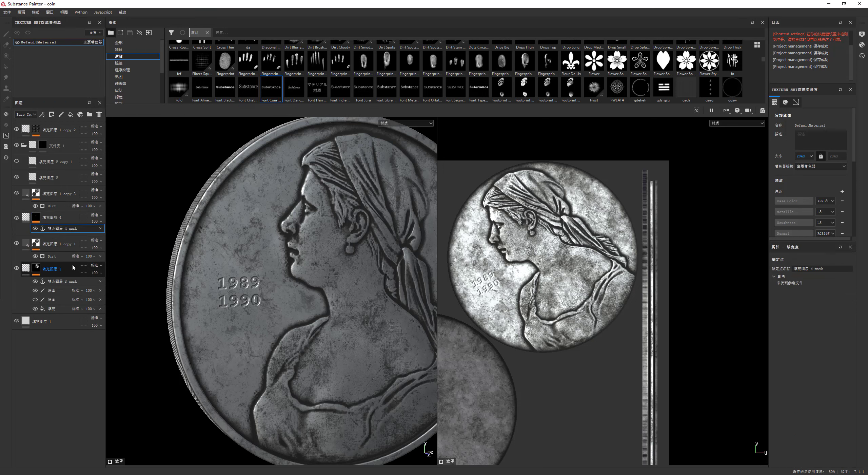
Link the copied Dirt generator's Micro Height input to the fill layer 4 mask anchor.
click(46, 207)
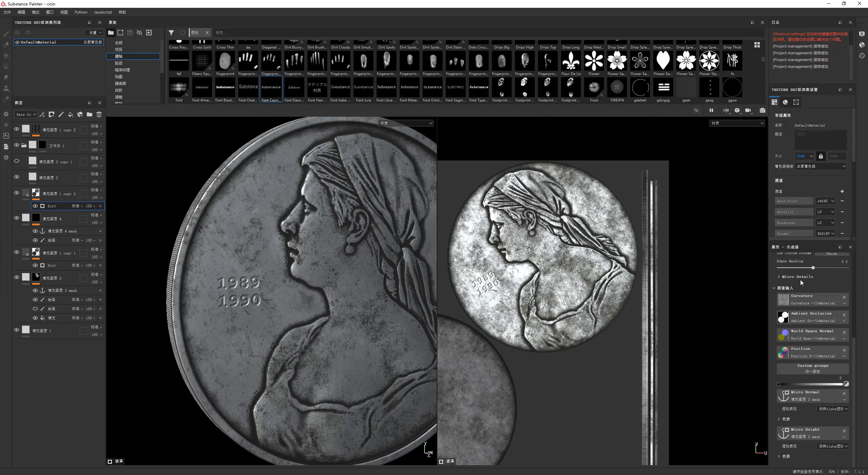
scroll(828, 290, down, 5)
scroll(810, 391, down, 4)
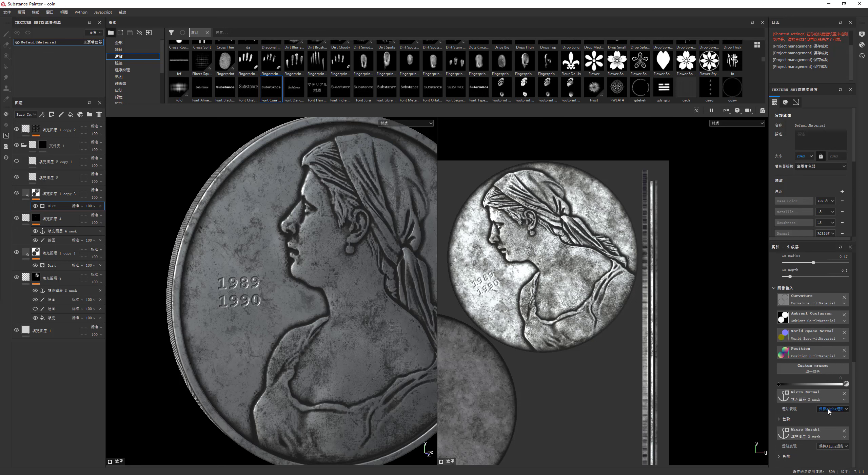
click(844, 393)
click(844, 421)
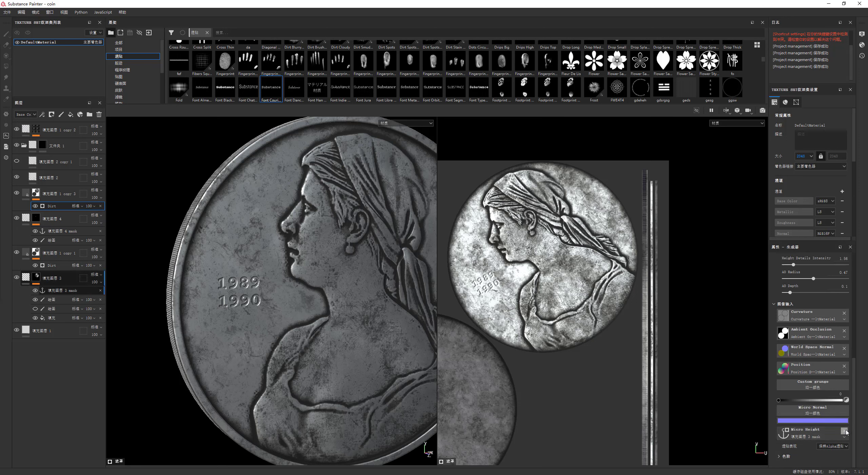
click(829, 450)
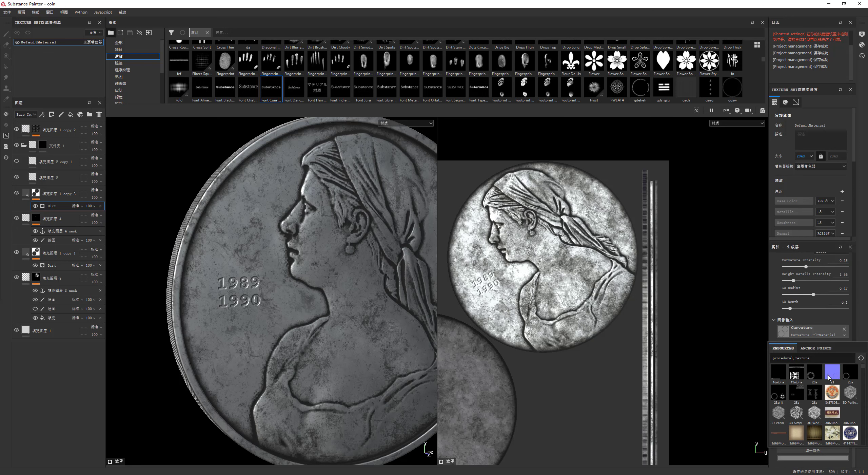
click(816, 348)
click(804, 370)
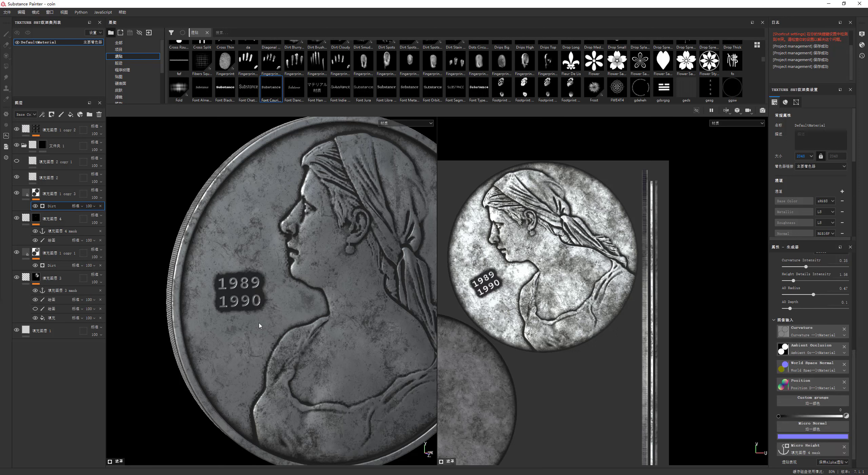
Lower the Dirt generator's AO Depth to 0.01 and return to its top settings.
drag(790, 309, 784, 308)
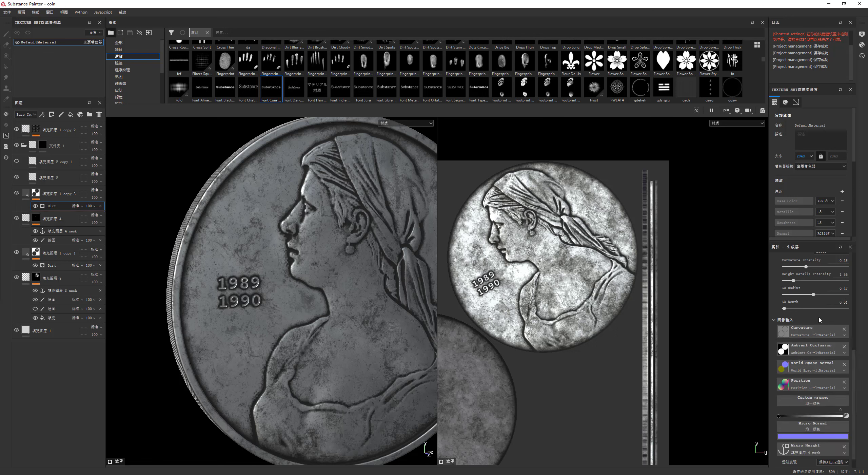
scroll(822, 388, down, 1)
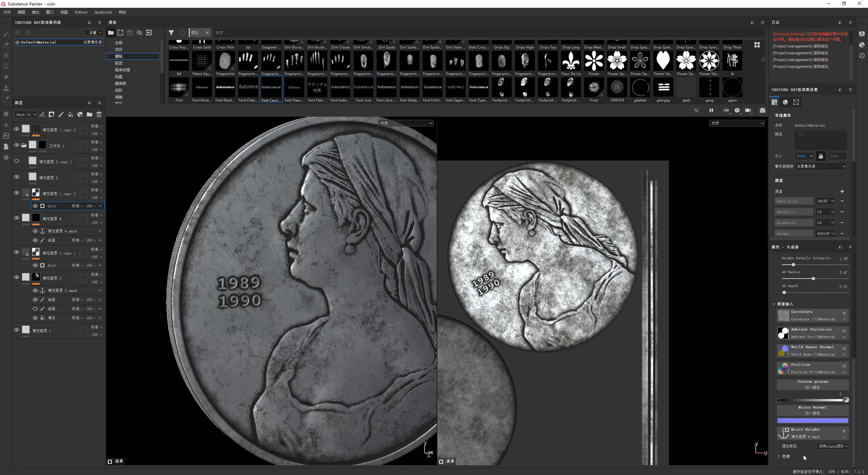
scroll(807, 441, up, 3)
scroll(817, 373, up, 3)
scroll(828, 305, up, 4)
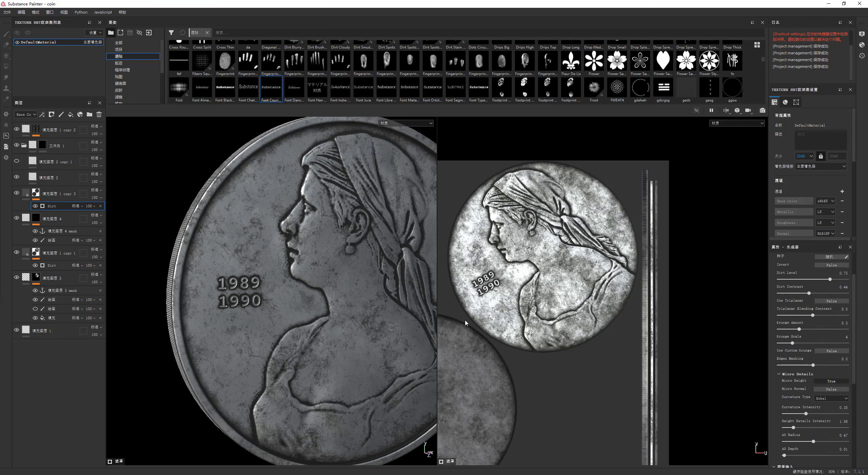
scroll(314, 320, up, 2)
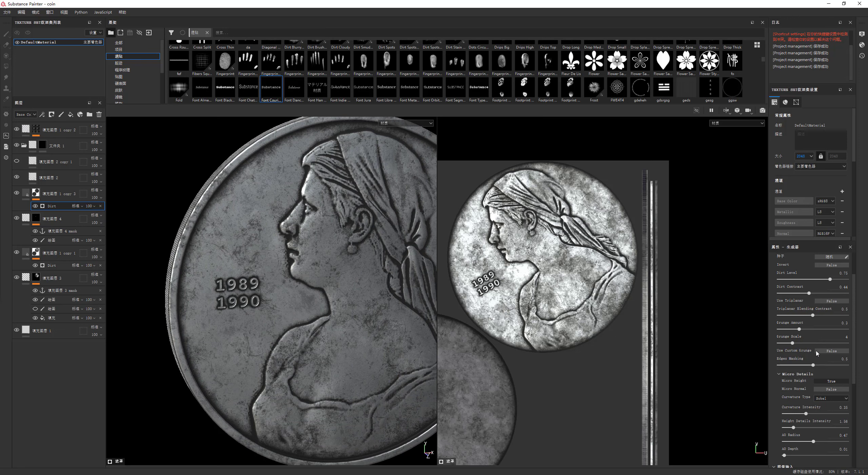
Set the upper Dirt generator's Dirt Level to 0.61 after testing inversion.
scroll(817, 353, up, 3)
click(825, 308)
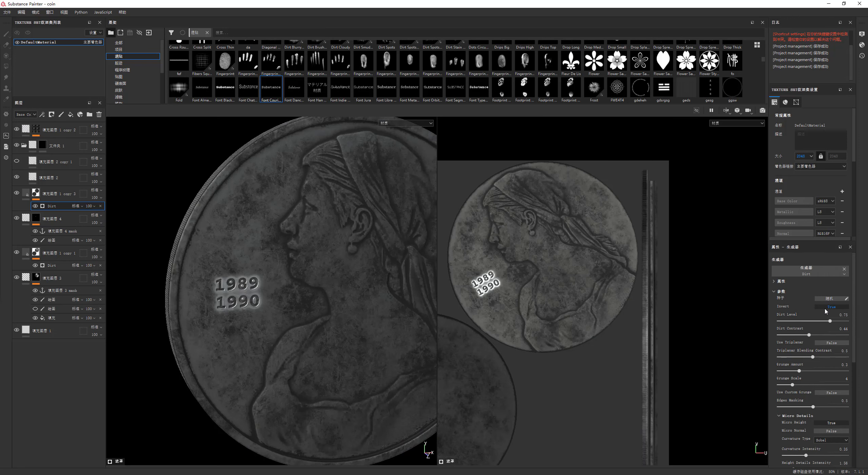
click(825, 308)
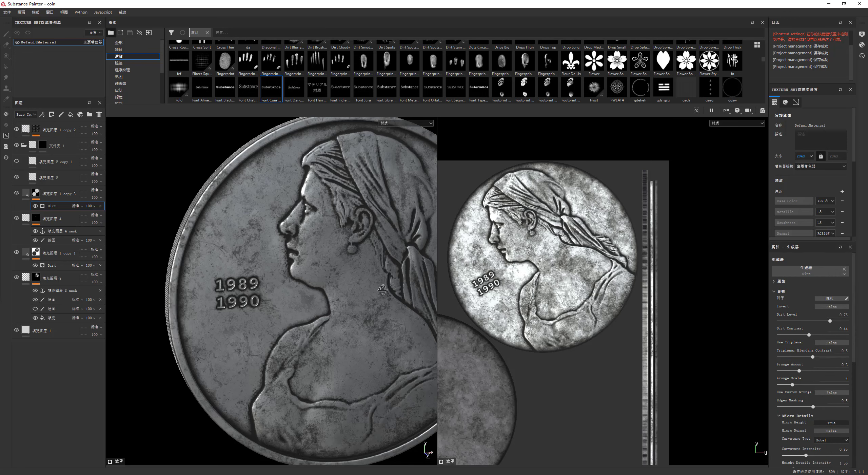
scroll(332, 285, down, 5)
alt+drag(331, 285, 336, 286)
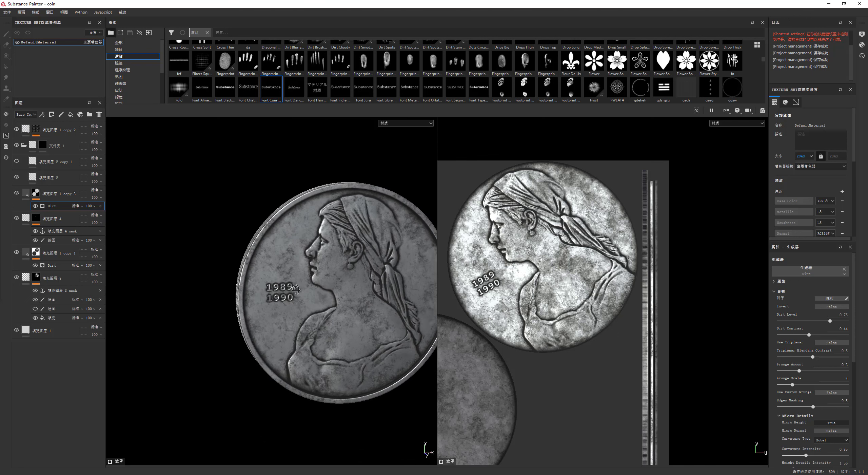
drag(820, 320, 822, 326)
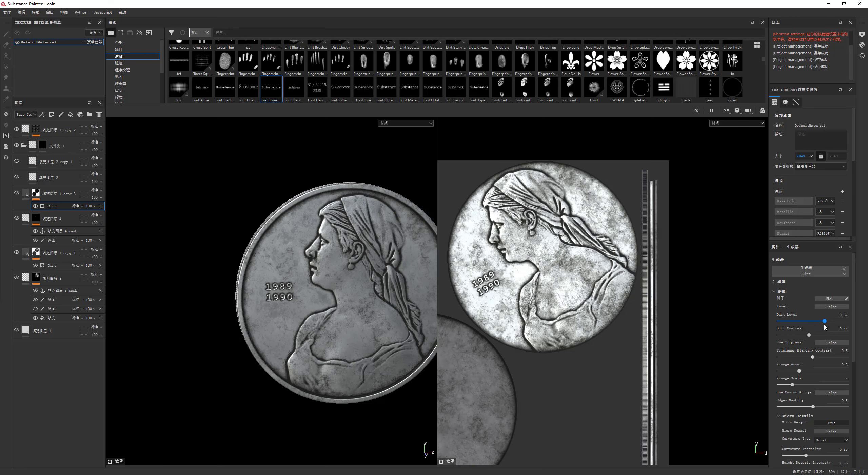
scroll(389, 289, down, 3)
alt+drag(310, 232, 278, 244)
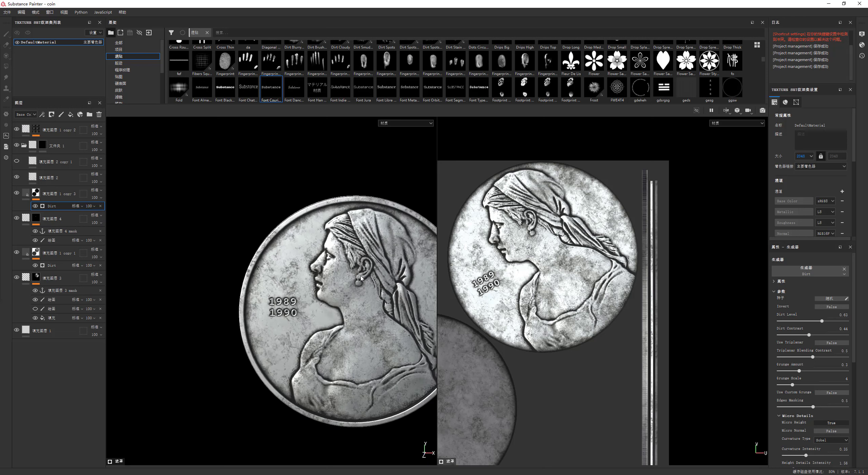
scroll(275, 272, up, 5)
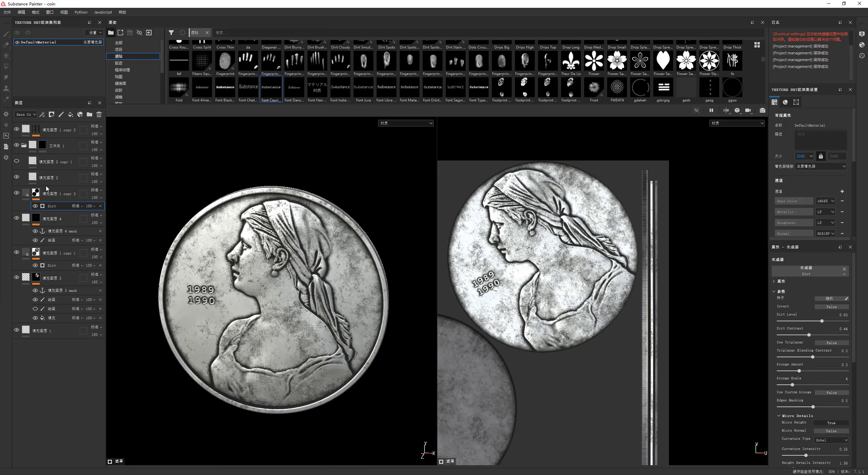
Toggle fill layer visibility to compare, then select the lower Dirt generator.
click(17, 278)
click(16, 330)
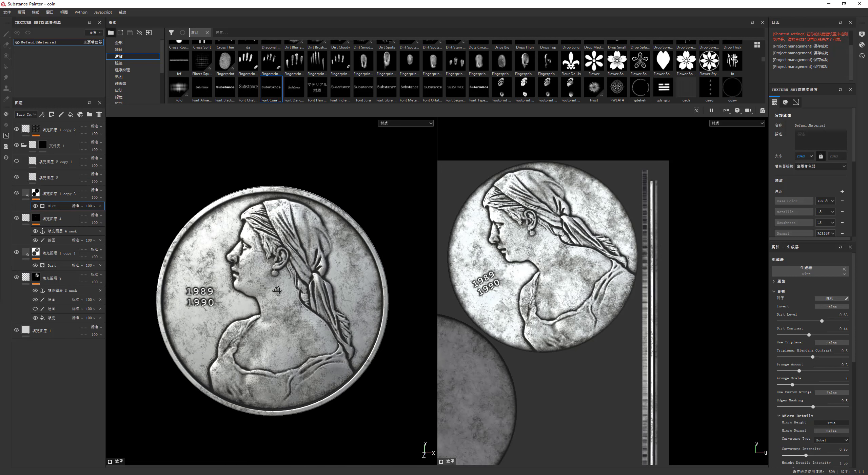
click(17, 278)
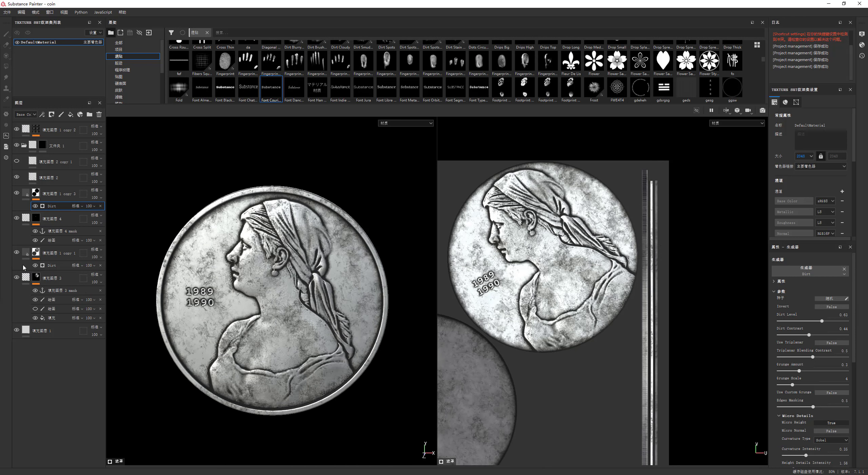
click(17, 252)
click(17, 252)
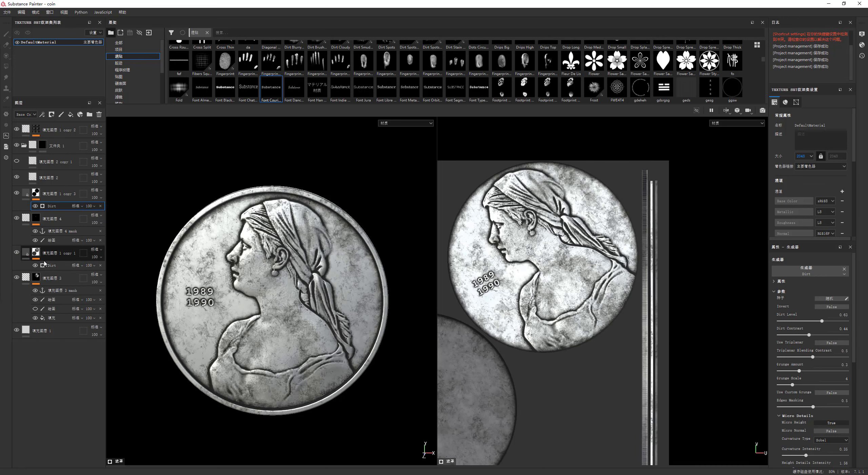
click(35, 265)
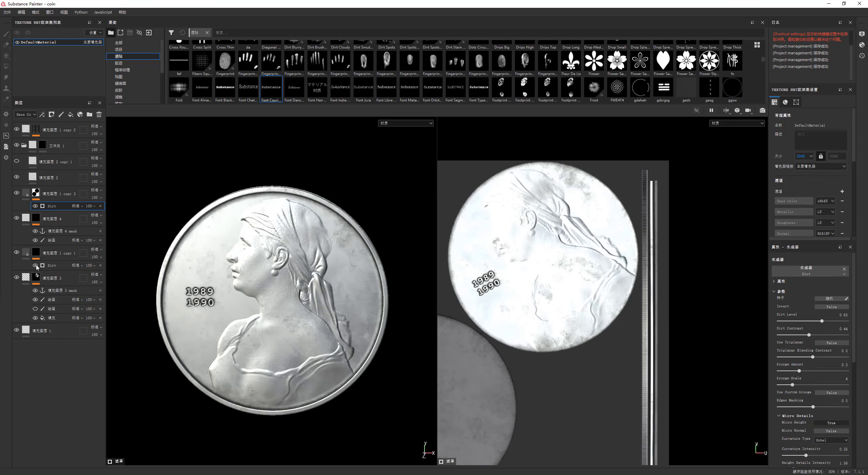
click(36, 265)
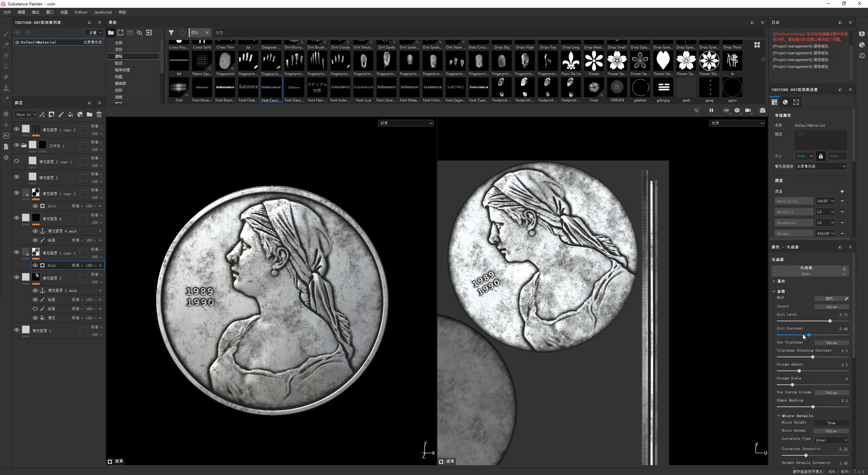
Set lower Dirt Contrast 0.12, Triplanar Blending Contrast 0.61 and Grunge Amount 0.16.
drag(799, 336, 778, 336)
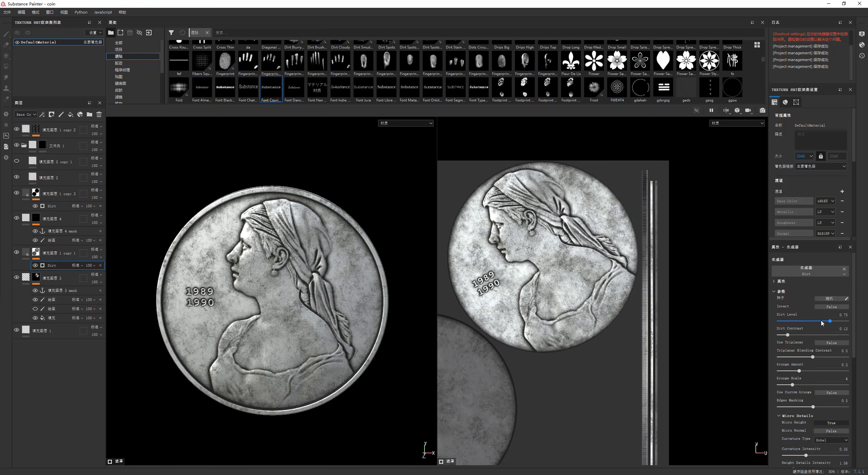
drag(829, 321, 835, 321)
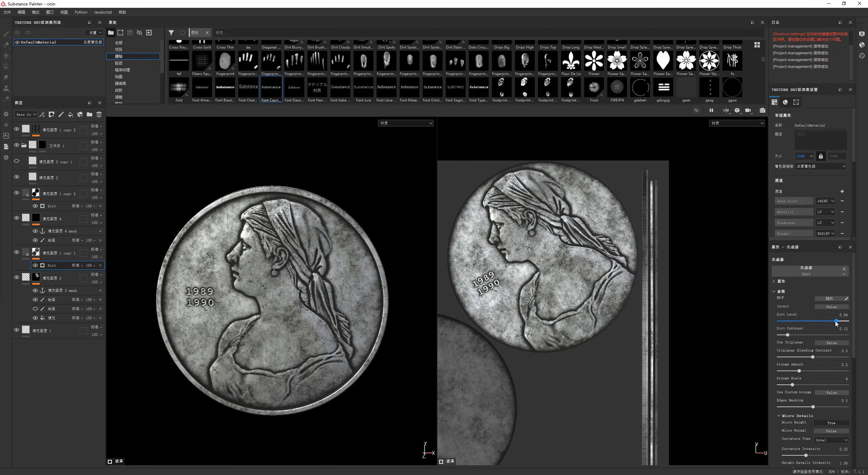
key(ctrl+z)
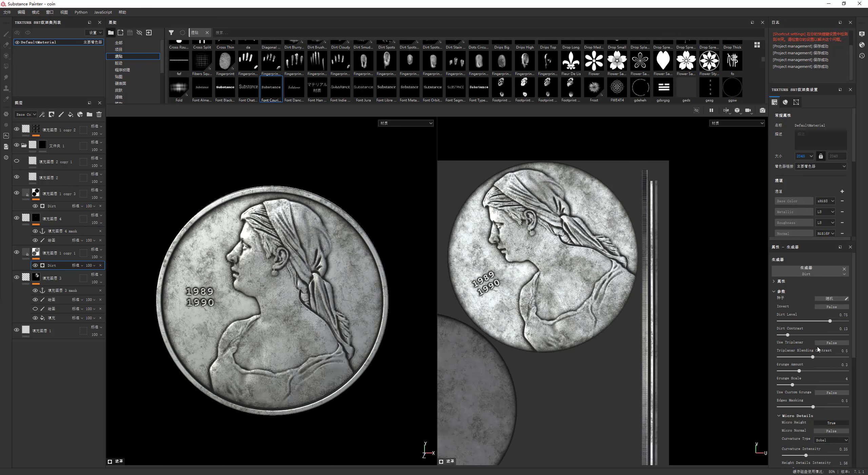
drag(825, 360, 791, 370)
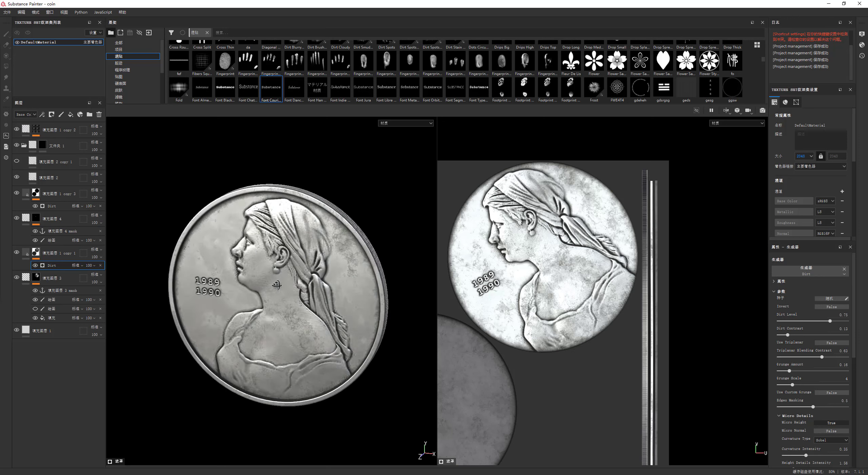
click(64, 330)
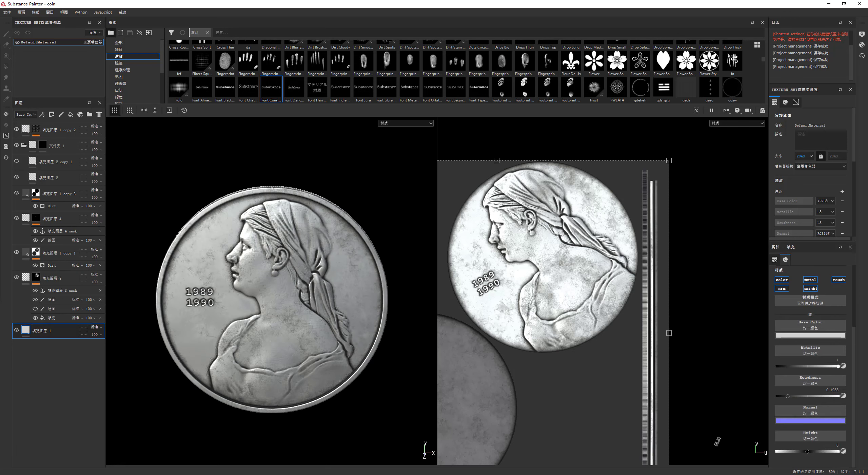
drag(786, 396, 774, 396)
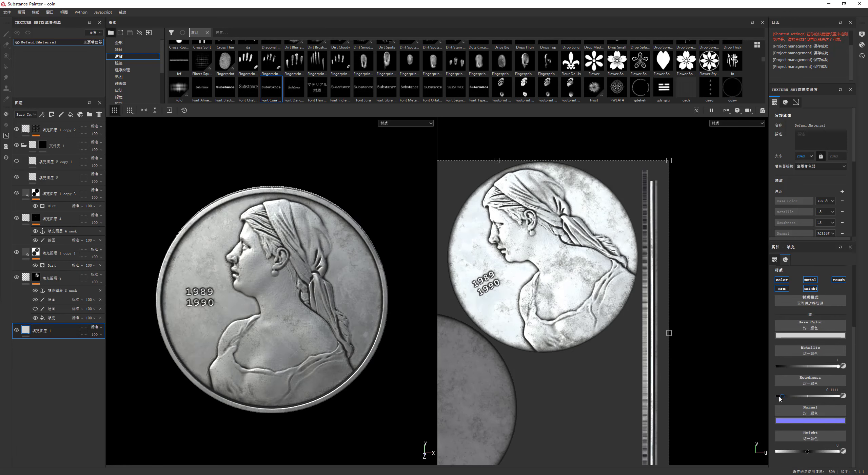
key(f)
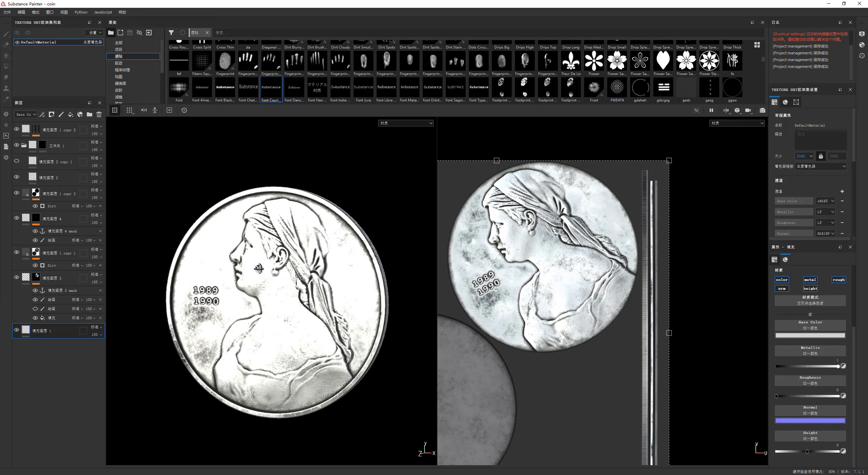
click(779, 396)
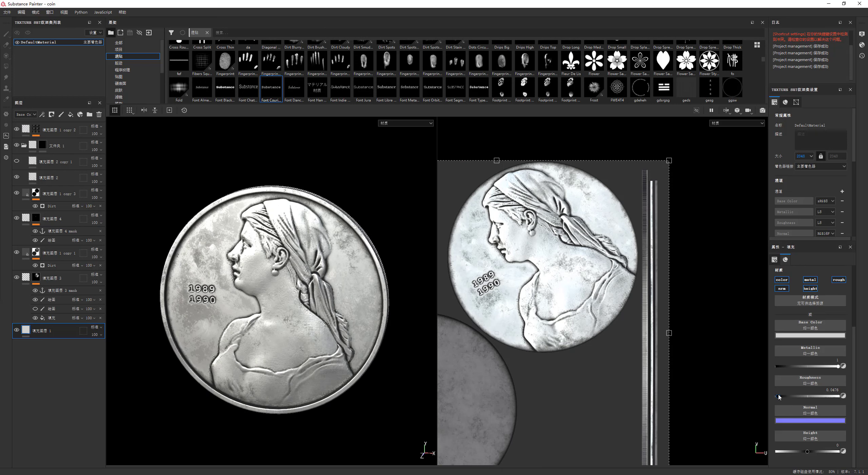
mouse_move(339, 271)
alt+mouse_down()
mouse_move(277, 259)
mouse_move(285, 261)
alt+mouse_up()
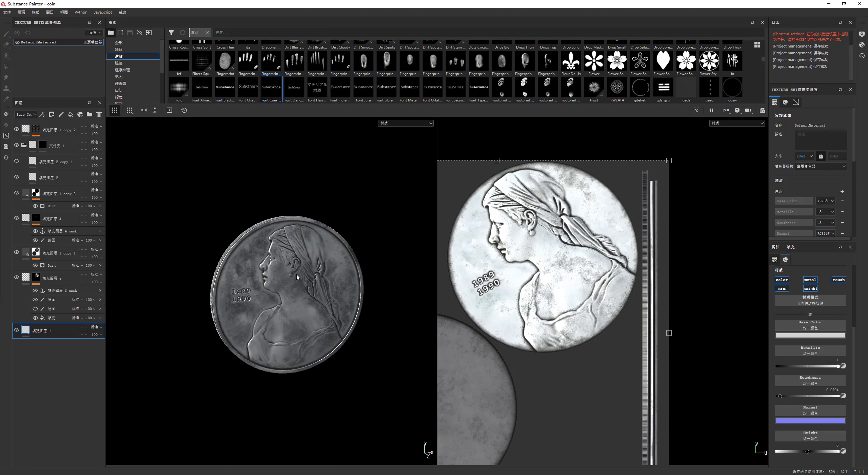
click(28, 132)
drag(825, 370, 783, 370)
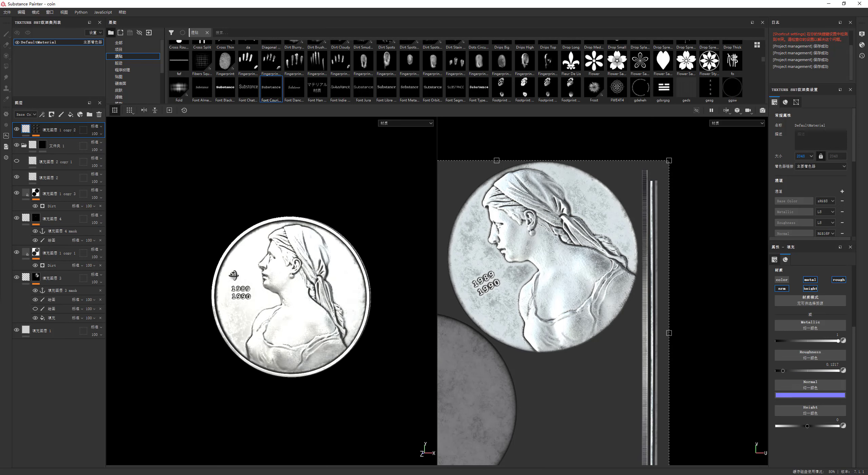
scroll(279, 291, up, 3)
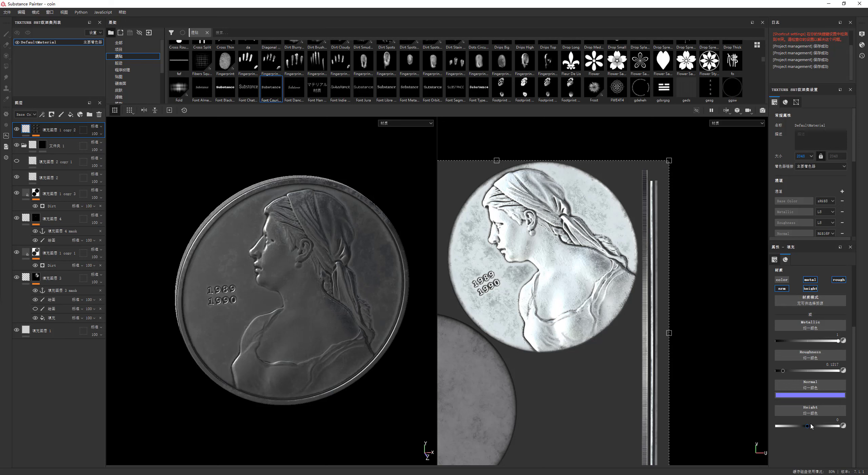
alt+drag(251, 258, 263, 255)
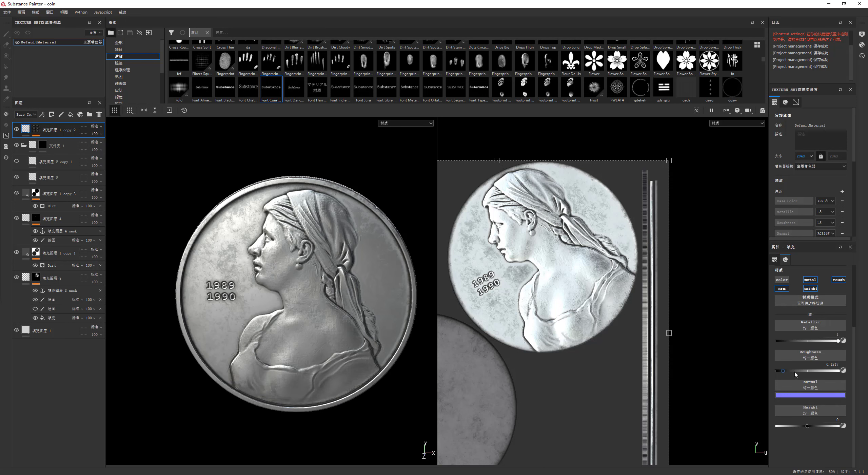
click(838, 370)
click(783, 370)
alt+drag(373, 291, 339, 298)
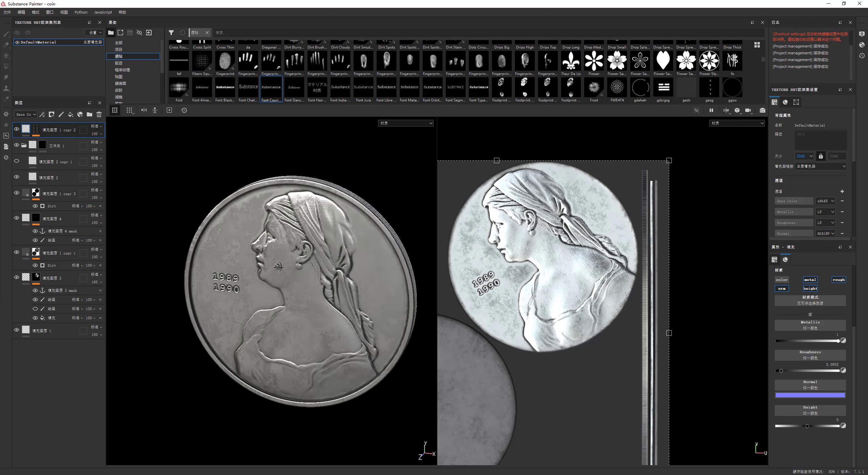
click(51, 331)
click(810, 336)
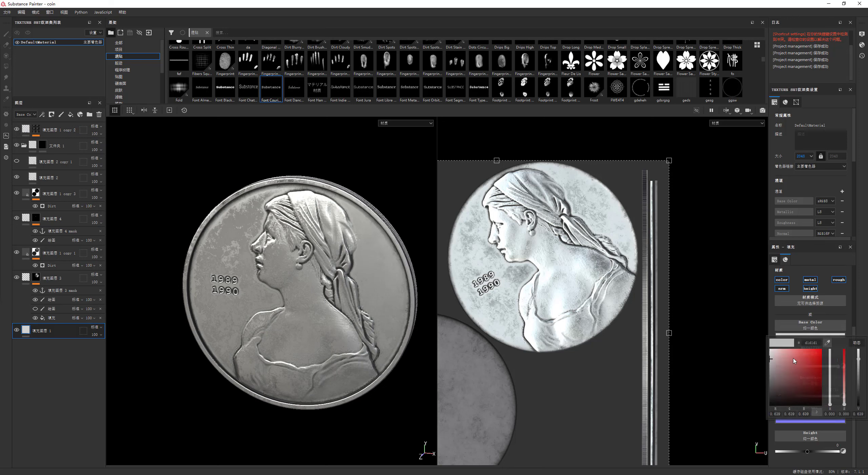
click(771, 372)
drag(770, 372, 762, 363)
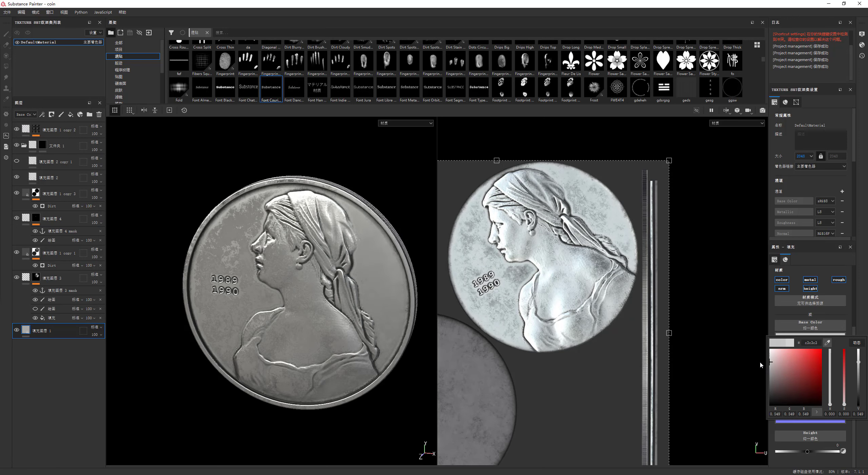
scroll(306, 292, down, 3)
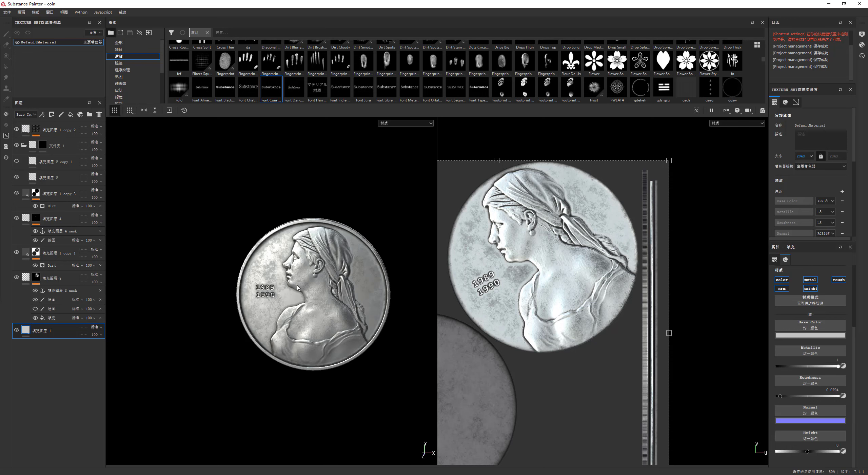
mouse_move(305, 292)
alt+mouse_down()
mouse_move(319, 291)
mouse_move(296, 290)
alt+mouse_up()
alt+drag(300, 279, 326, 274)
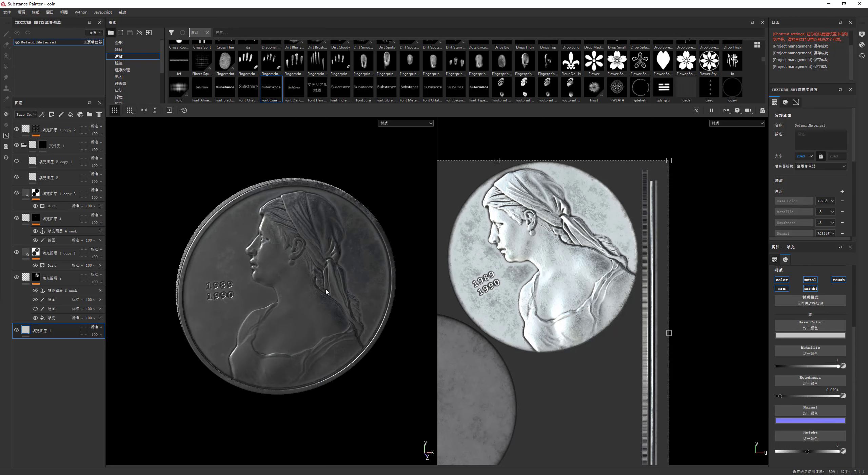
mouse_move(326, 275)
shift+right_down()
mouse_move(349, 266)
mouse_move(446, 272)
shift+right_up()
key(F2)
alt+middle_drag(446, 272, 428, 271)
scroll(427, 270, up, 3)
shift+right_drag(428, 271, 404, 239)
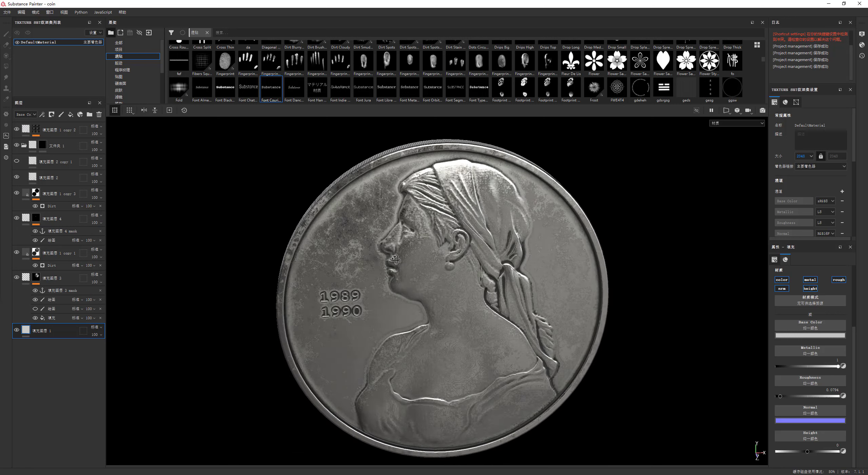
mouse_move(404, 239)
alt+mouse_down()
mouse_move(699, 200)
mouse_move(445, 262)
alt+mouse_up()
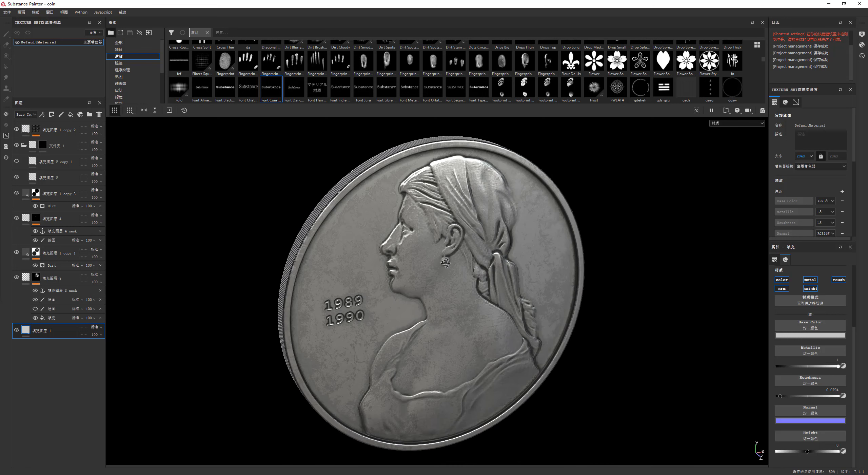
Preview the coin under the Autumn Forest environment map.
click(861, 34)
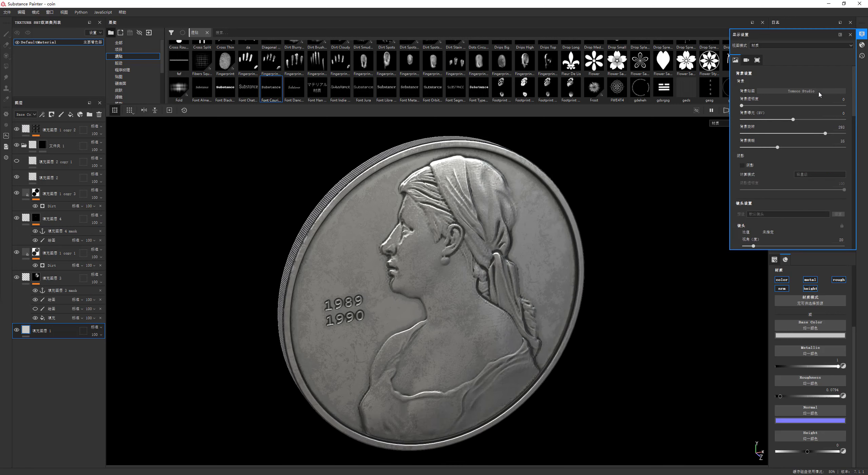
click(802, 91)
key(Escape)
click(787, 94)
click(790, 115)
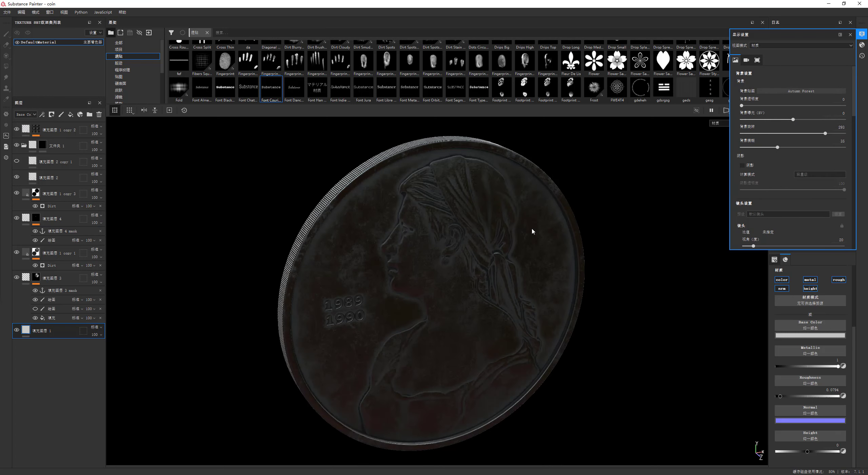
mouse_move(533, 231)
shift+right_down()
mouse_move(595, 212)
mouse_move(579, 218)
shift+right_up()
key(f)
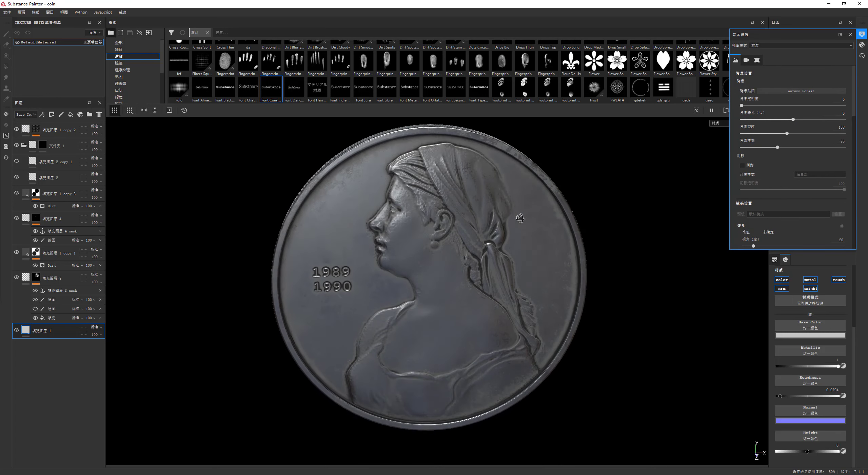
Browse other environment maps like Soft 4TubeBank 2BlackFlags and rotate the lighting.
click(801, 91)
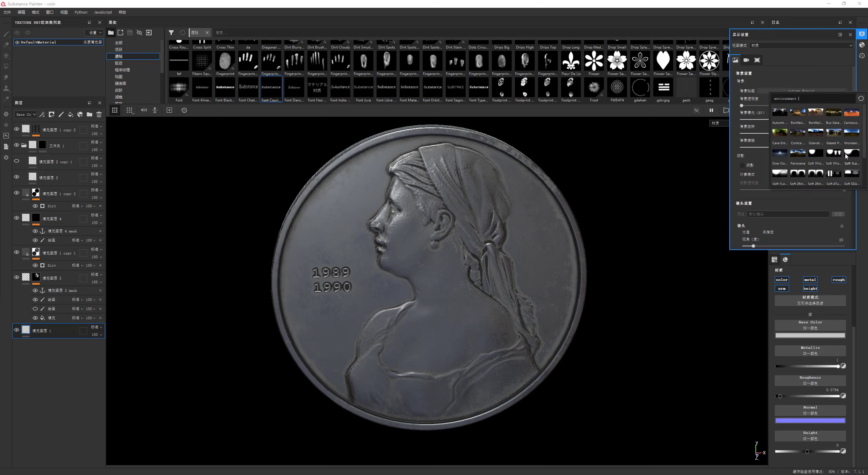
scroll(838, 170, down, 2)
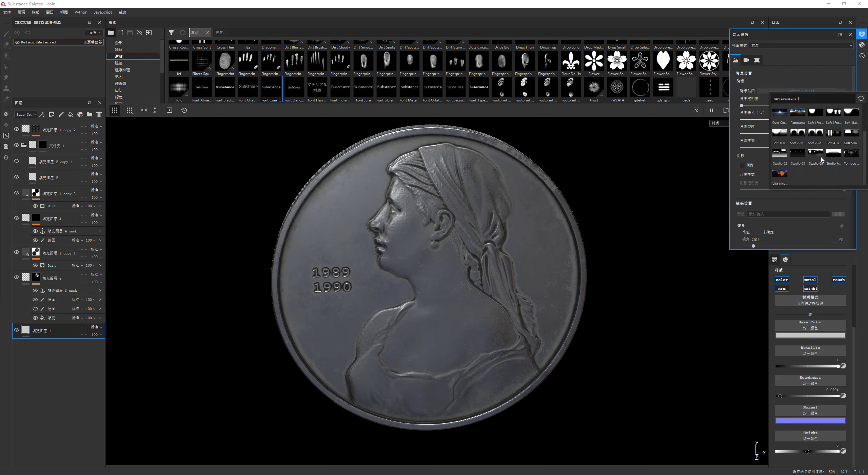
key(Escape)
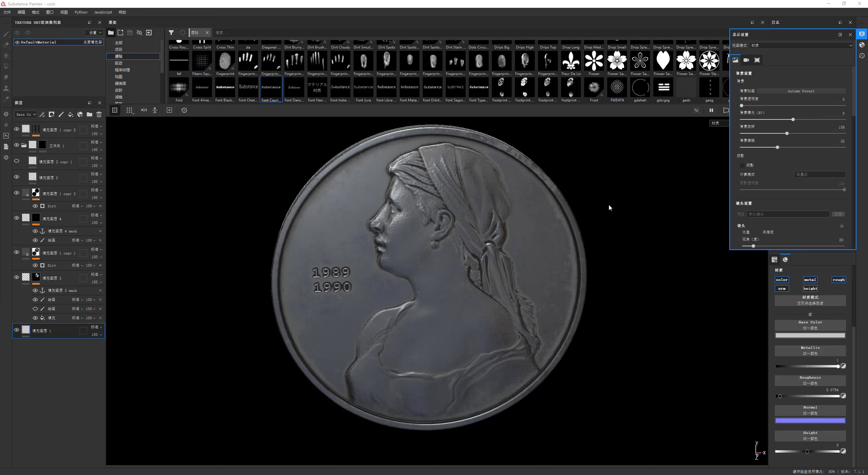
shift+right_drag(610, 208, 639, 192)
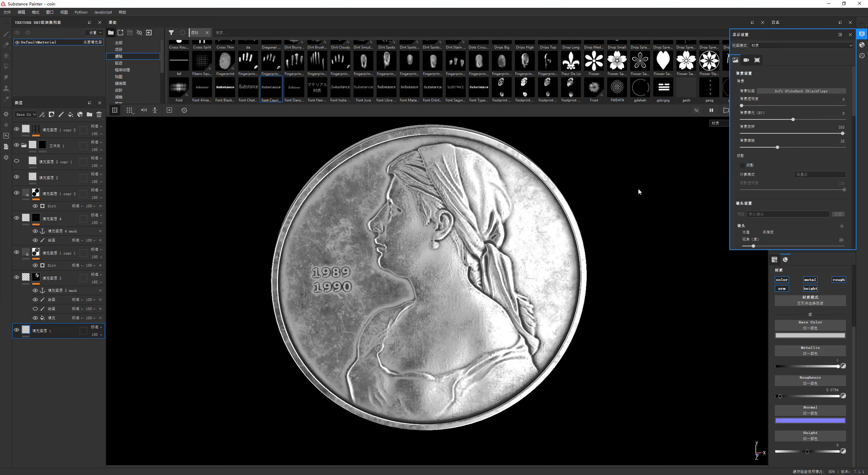
click(791, 92)
key(Escape)
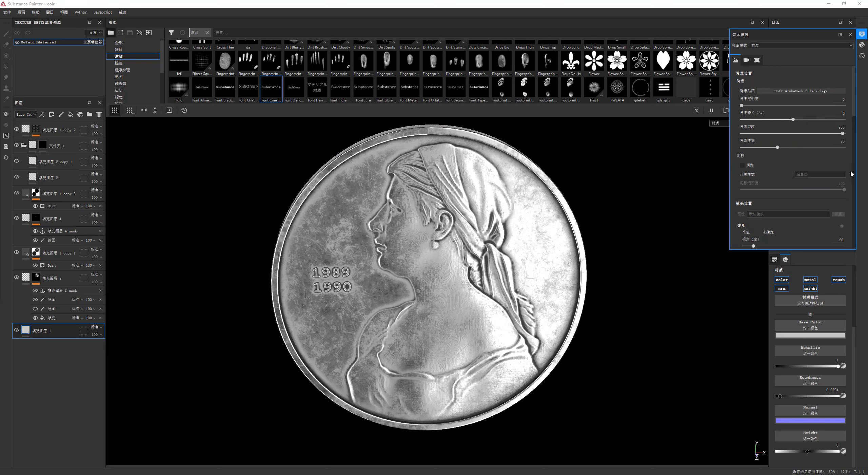
Switch the environment to Tomoco Studio and rotate the light to brighten the coin.
click(801, 91)
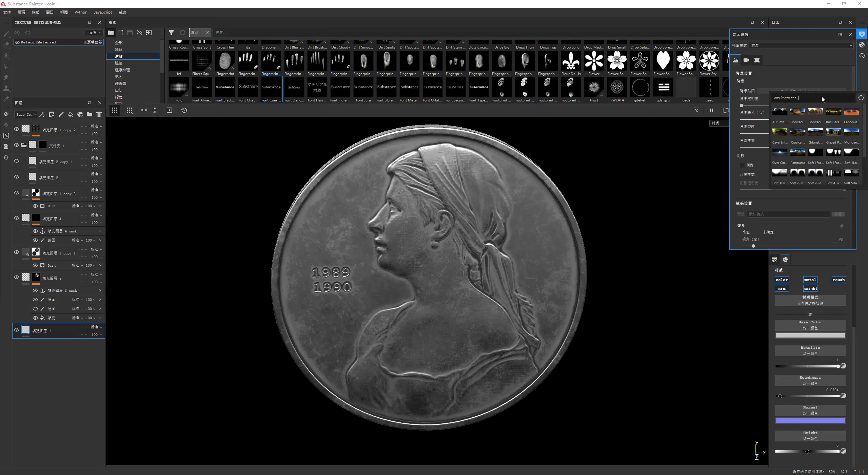
click(798, 173)
alt+drag(655, 188, 551, 234)
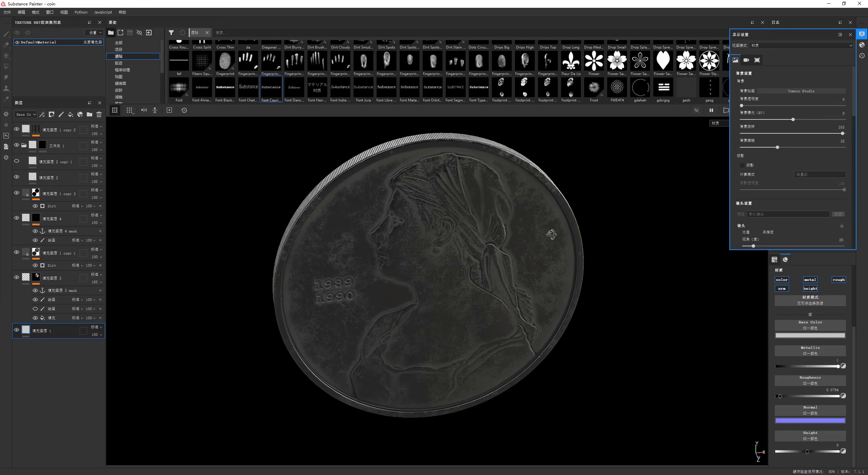
click(850, 35)
alt+drag(690, 196, 601, 222)
shift+right_drag(600, 223, 584, 221)
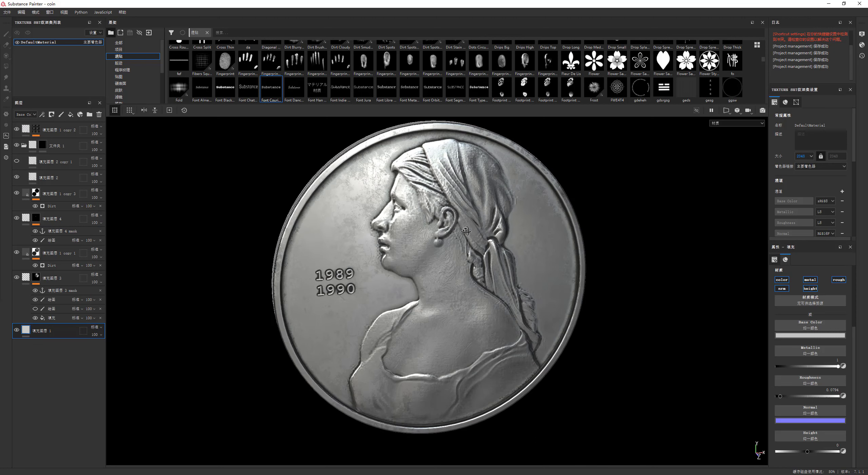
Duplicate 填充图层 1 copy 2 and set the copy's mask grunge to Grunge Wipe Dusty.
click(45, 130)
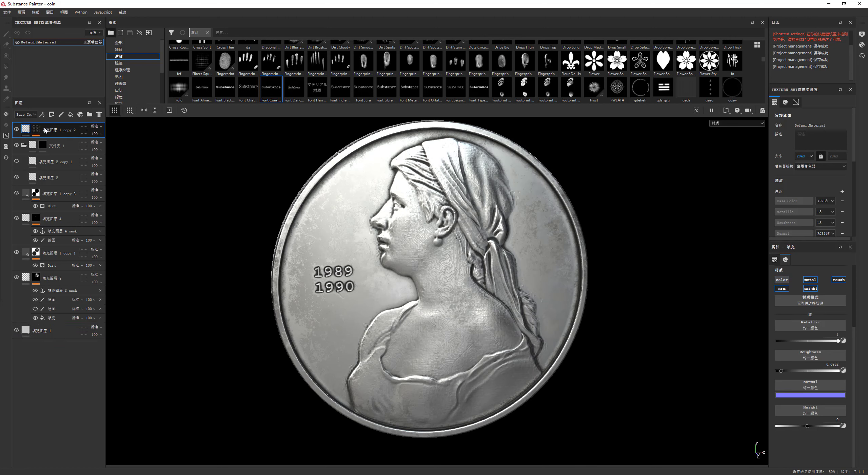
key(ctrl+d)
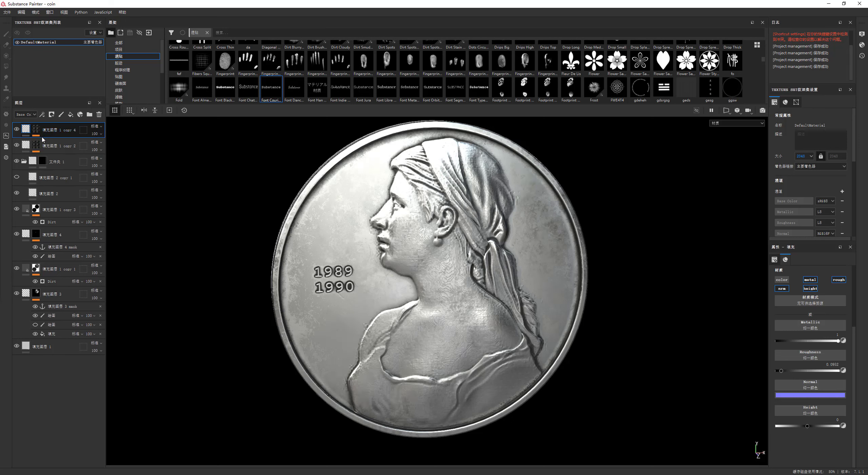
click(37, 130)
click(47, 142)
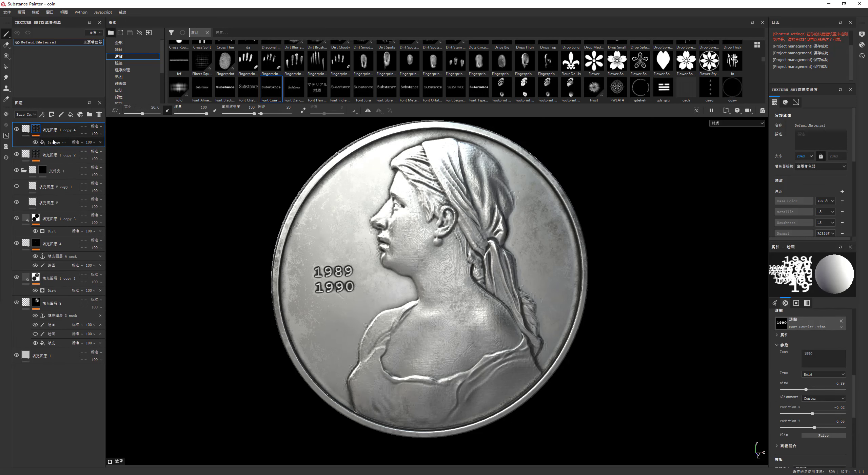
click(121, 63)
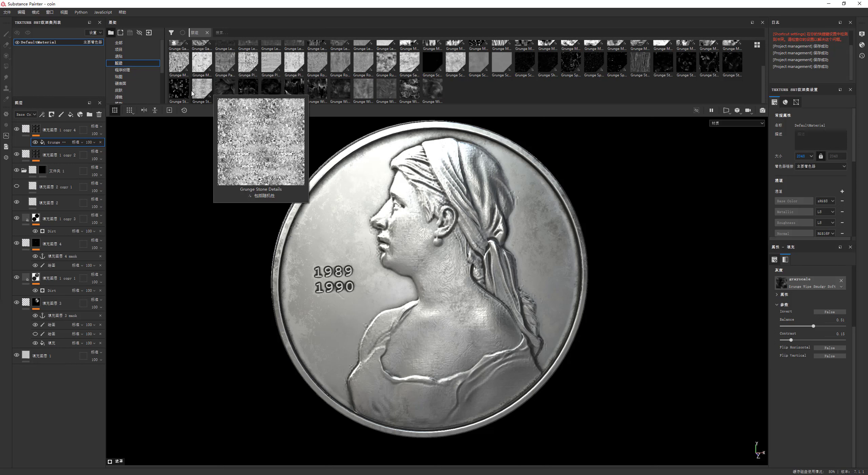
scroll(711, 84, up, 2)
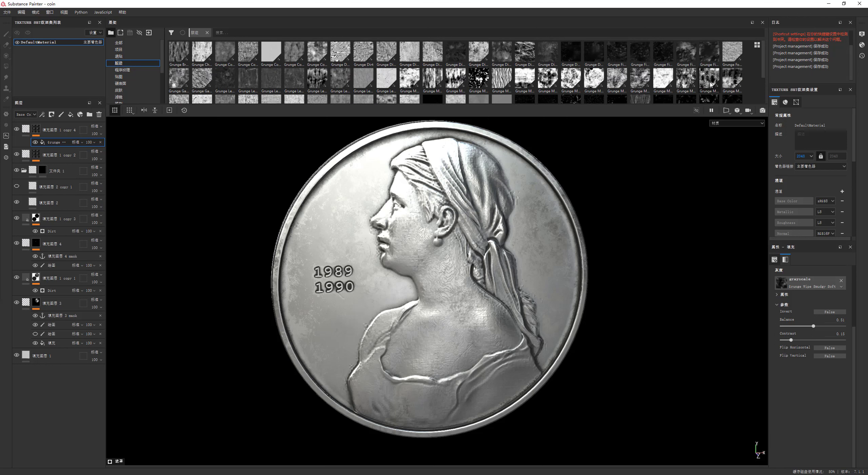
scroll(280, 98, down, 2)
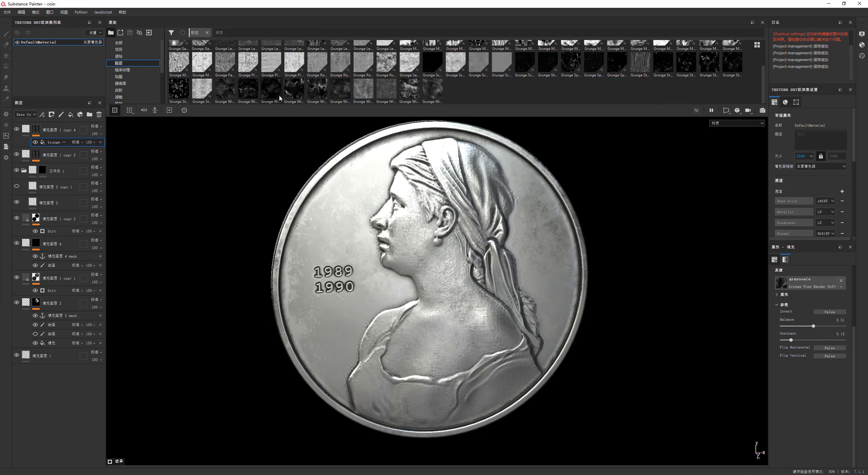
mouse_move(364, 89)
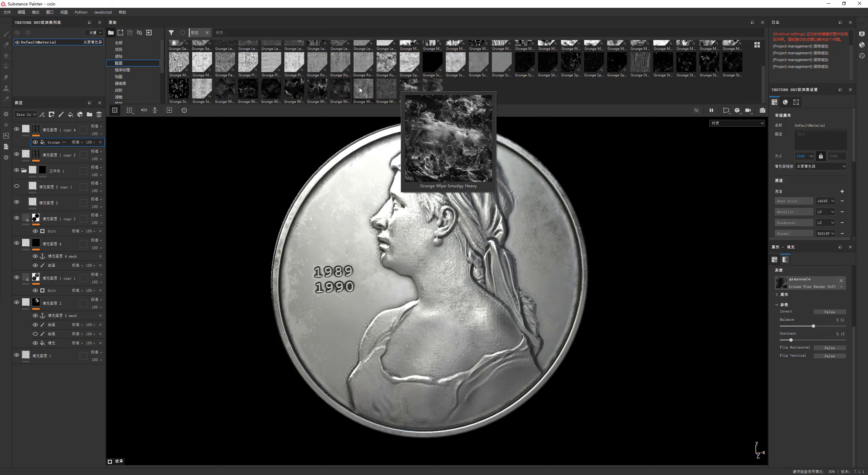
mouse_move(340, 89)
mouse_down()
mouse_move(825, 347)
mouse_move(782, 281)
mouse_up()
Adjust the fill's UV scale and raise the copy layer's roughness to about 0.70.
scroll(782, 281, up, 3)
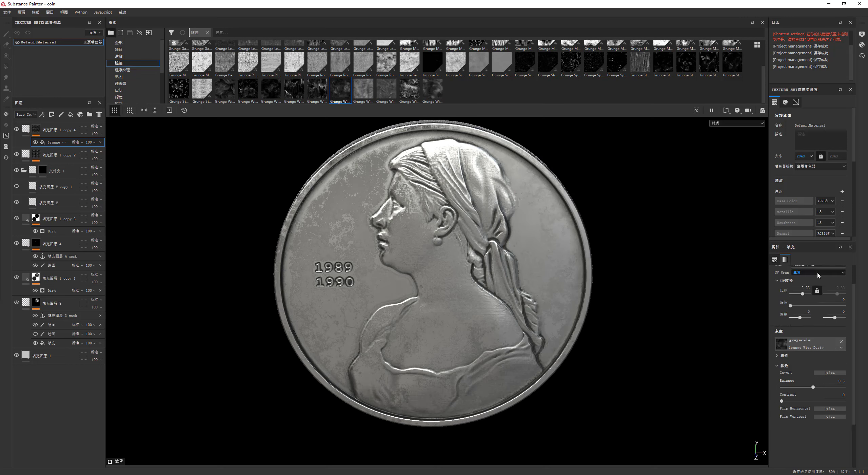
scroll(791, 298, up, 1)
drag(799, 320, 802, 320)
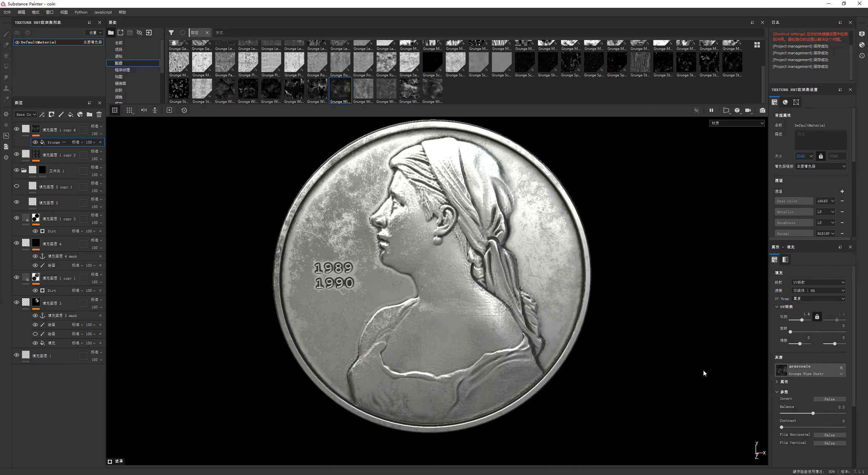
click(55, 130)
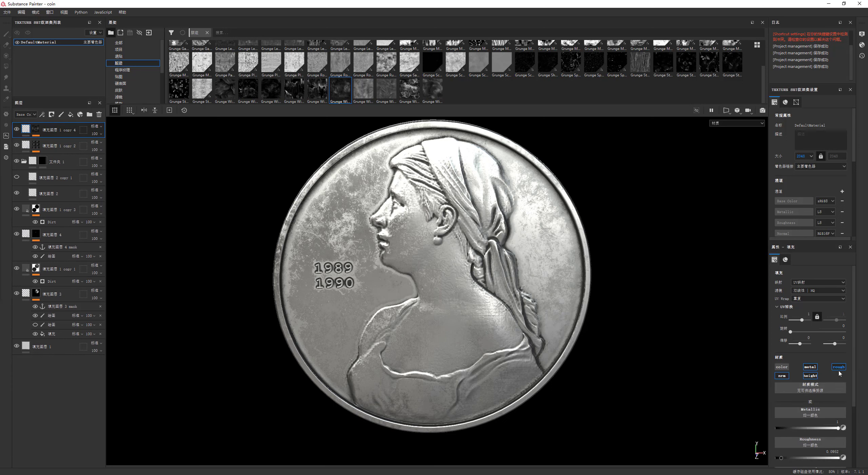
scroll(804, 425, down, 2)
scroll(805, 425, down, 1)
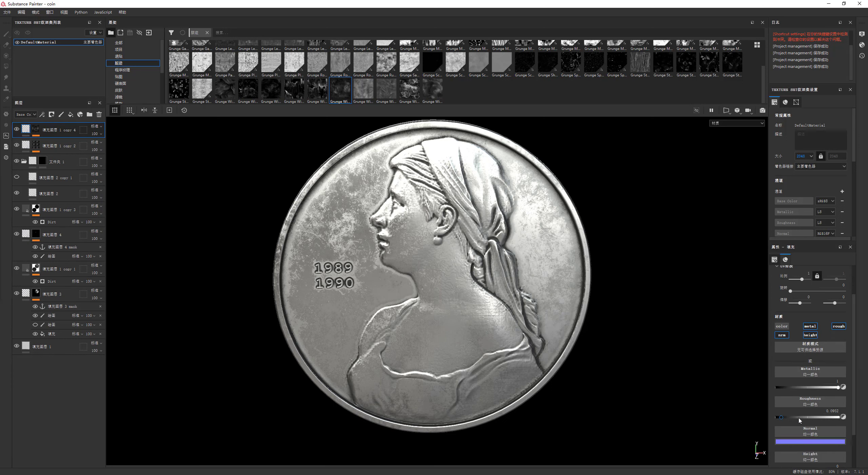
drag(799, 421, 820, 418)
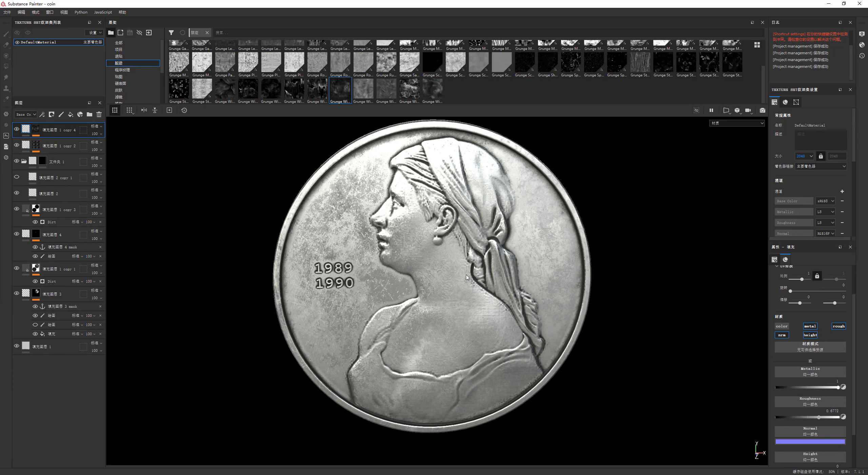
Change the top layer's blend mode and retune Grunge Wipe Dusty to balance 0.48, contrast 0.17.
alt+drag(466, 277, 428, 264)
click(96, 127)
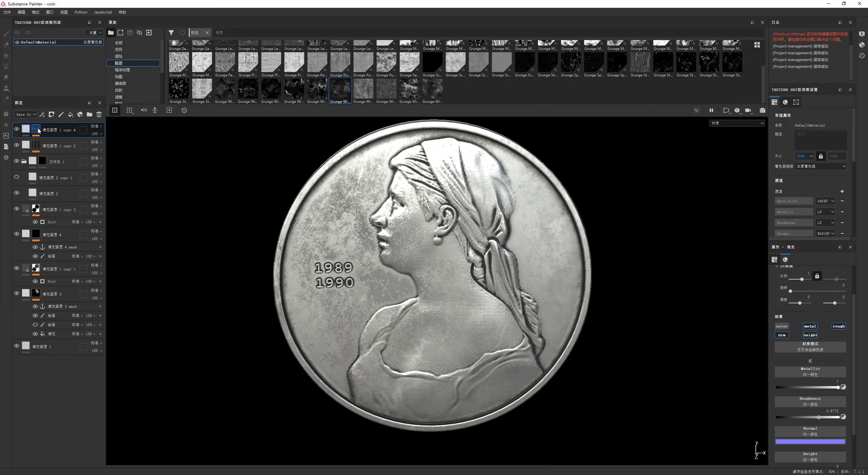
drag(38, 130, 39, 130)
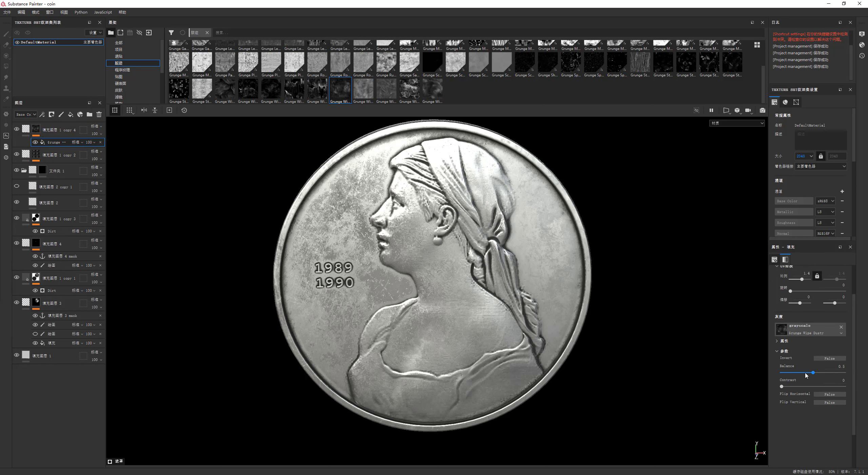
drag(814, 373, 810, 386)
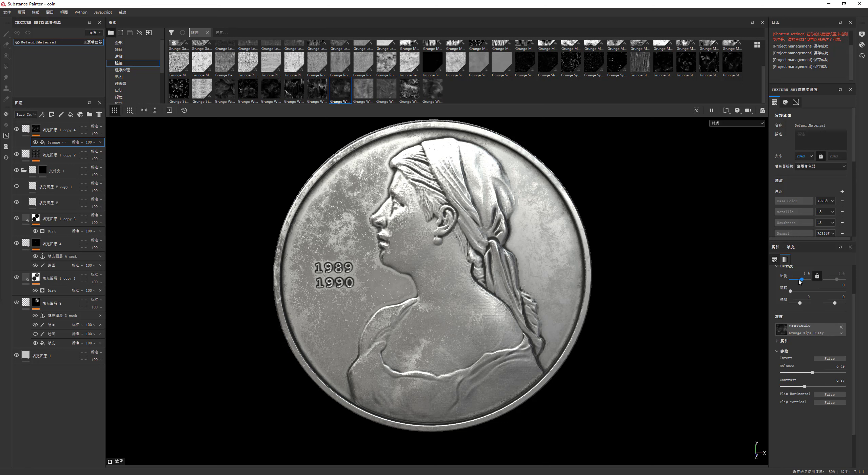
drag(803, 282, 803, 284)
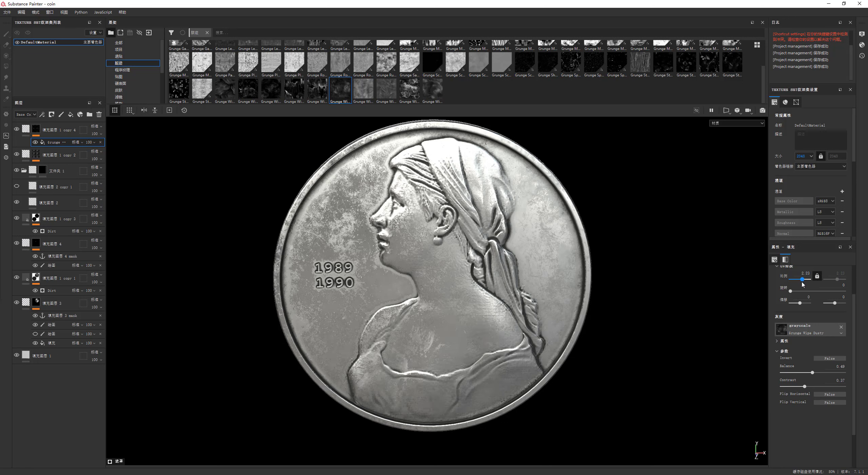
Orbit and zoom around the coin to inspect the patchy dust from several angles.
mouse_move(543, 292)
alt+mouse_down()
mouse_move(512, 317)
mouse_move(420, 260)
mouse_move(446, 304)
alt+mouse_up()
scroll(445, 271, down, 5)
mouse_move(446, 272)
alt+mouse_down()
mouse_move(450, 235)
mouse_move(426, 287)
alt+mouse_up()
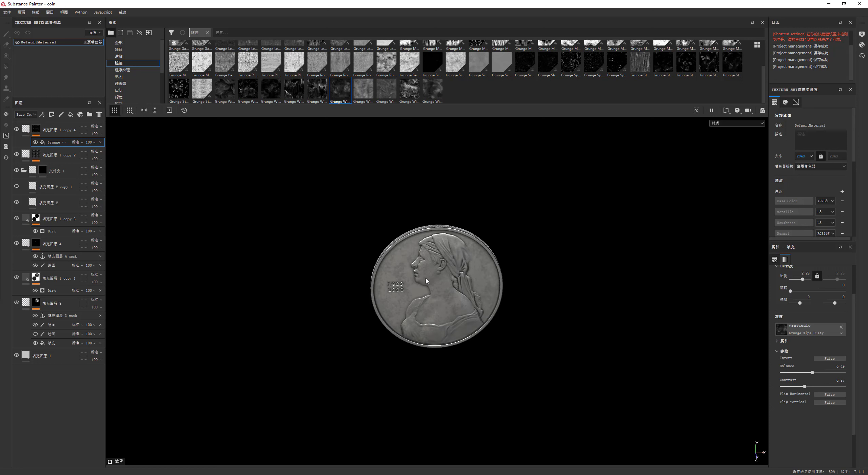
scroll(425, 287, up, 3)
shift+right_drag(426, 287, 421, 271)
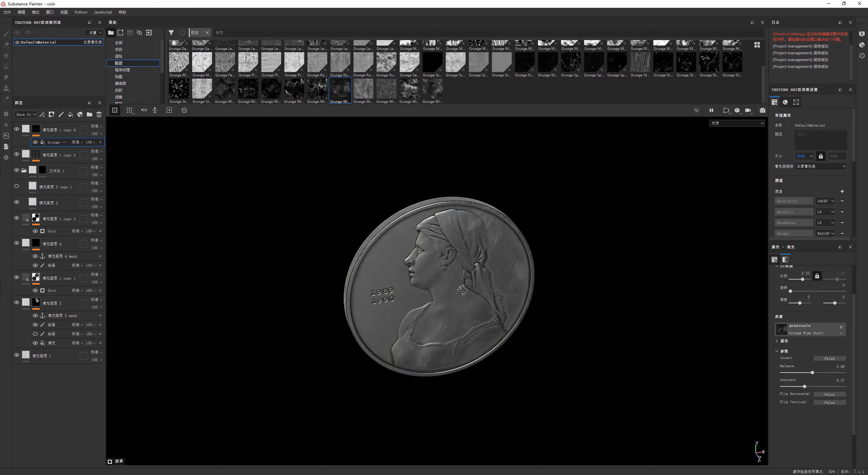
scroll(410, 252, up, 2)
mouse_move(421, 272)
alt+mouse_down()
mouse_move(411, 252)
mouse_move(380, 237)
alt+mouse_up()
mouse_move(380, 238)
shift+right_down()
mouse_move(351, 224)
mouse_move(361, 221)
shift+right_up()
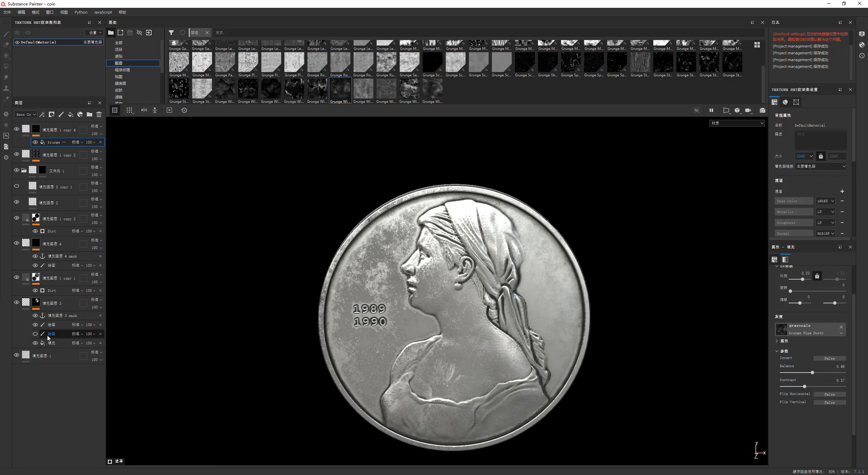
Duplicate the base fill layer and mask it with a Grunge Rough Dirty fill effect.
click(40, 362)
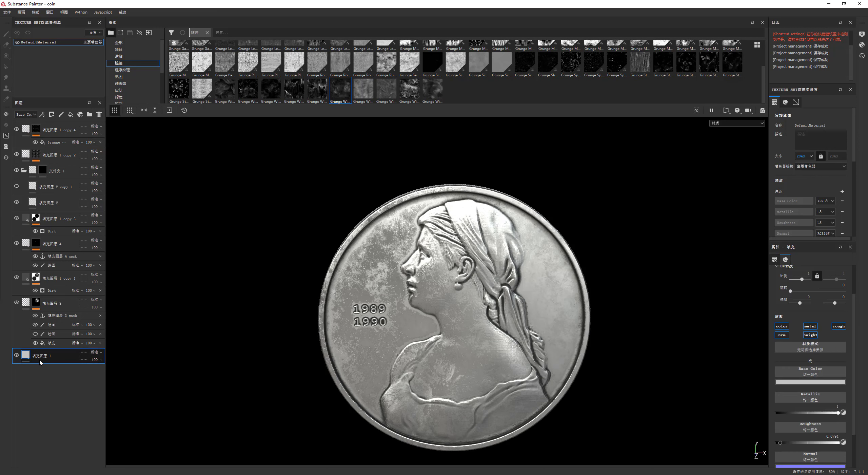
key(ctrl+d)
right_click(37, 355)
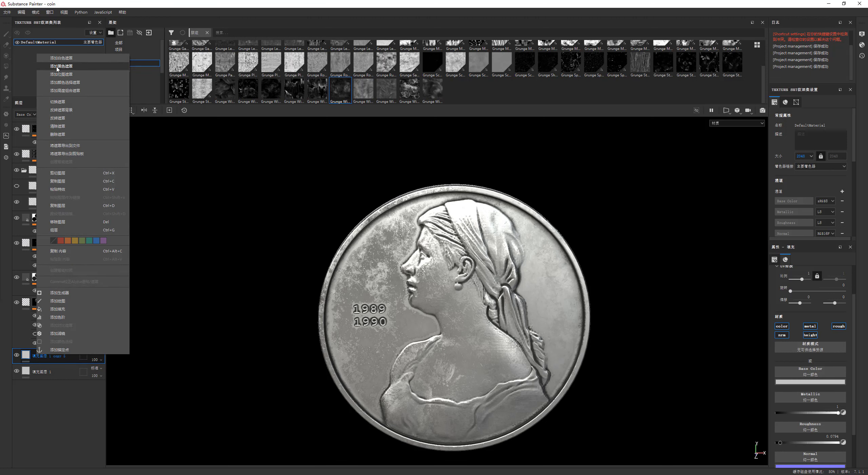
click(59, 66)
right_click(38, 358)
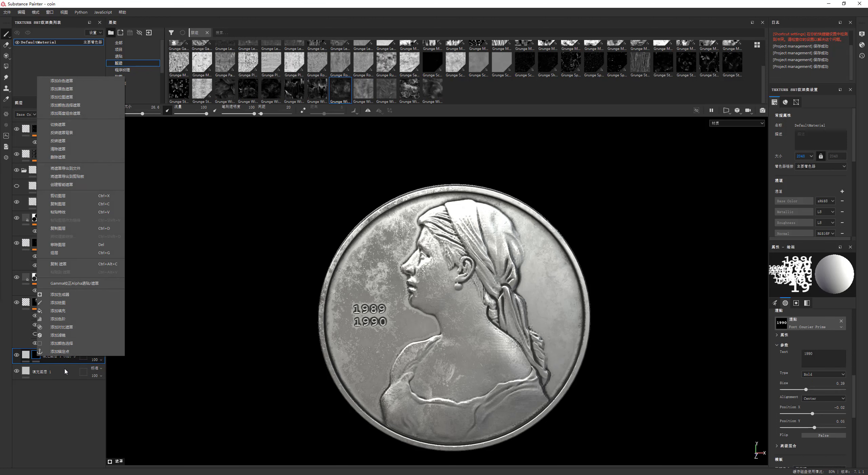
click(68, 310)
scroll(436, 95, up, 2)
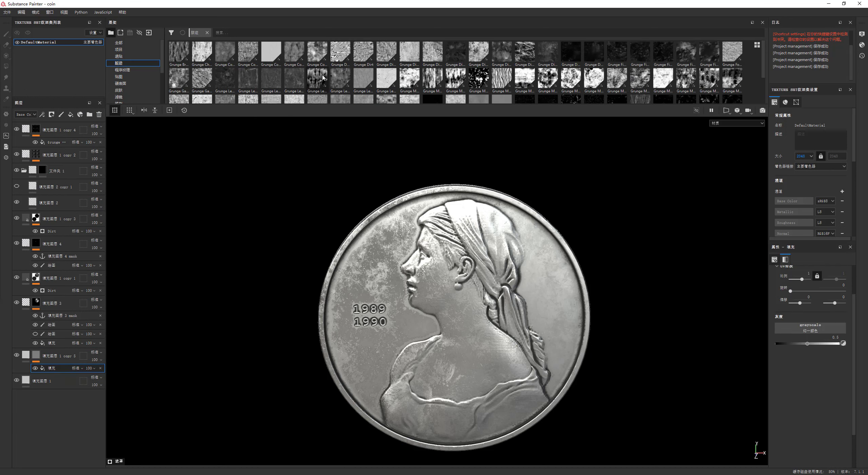
scroll(321, 73, down, 2)
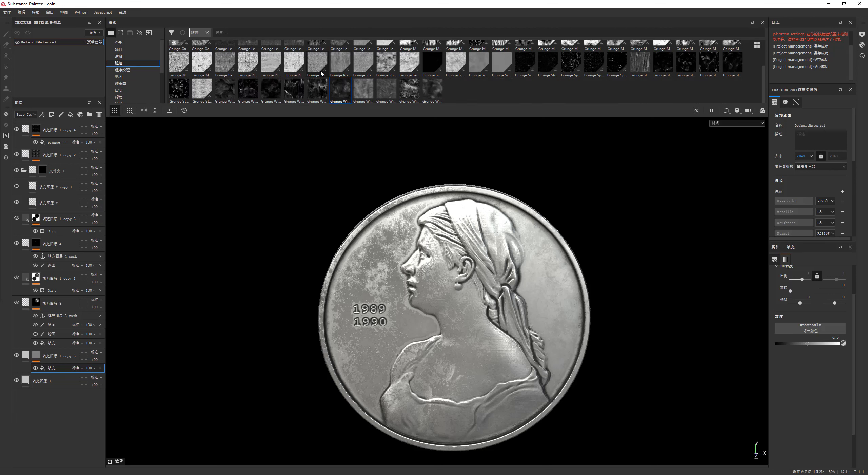
mouse_move(341, 62)
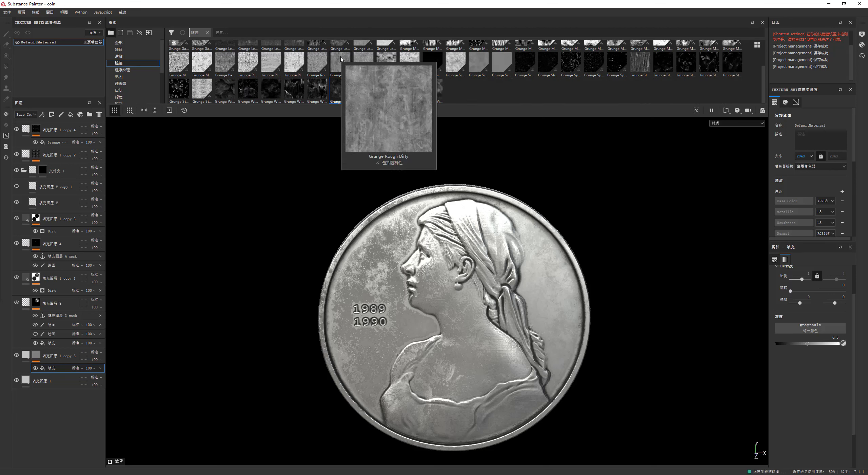
drag(341, 59, 811, 328)
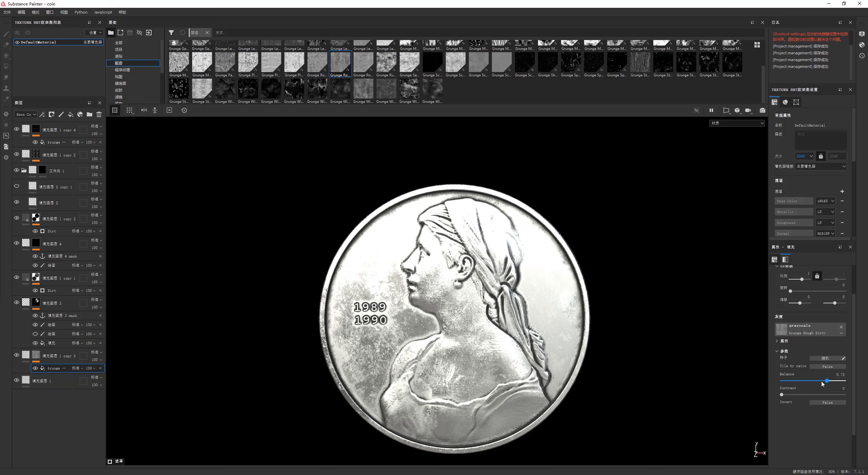
Make the dirt layer dark grey with roughness about 0.84 and metallic about 0.5.
click(31, 362)
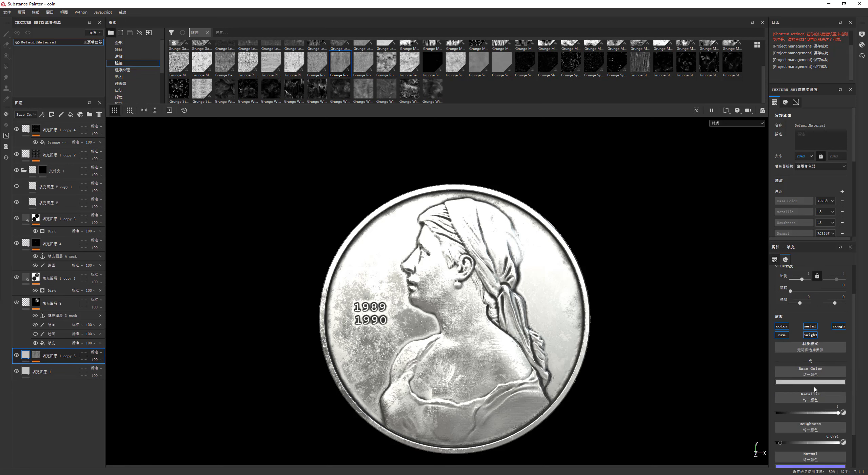
click(785, 382)
drag(780, 424, 757, 440)
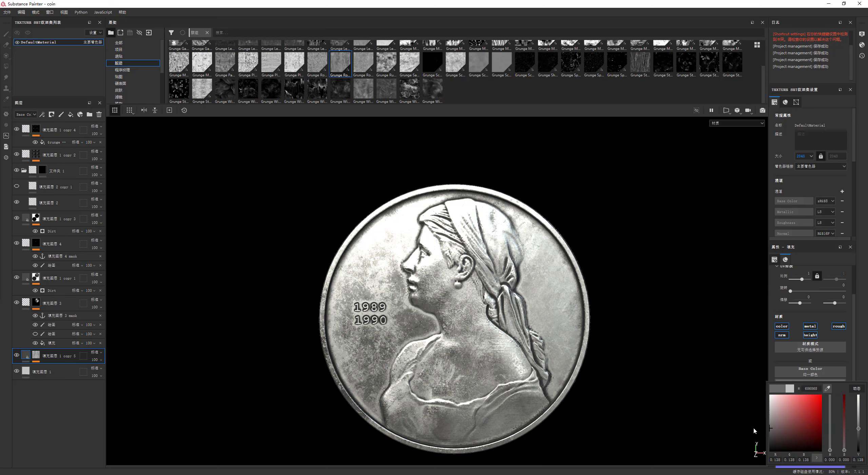
click(756, 431)
key(f)
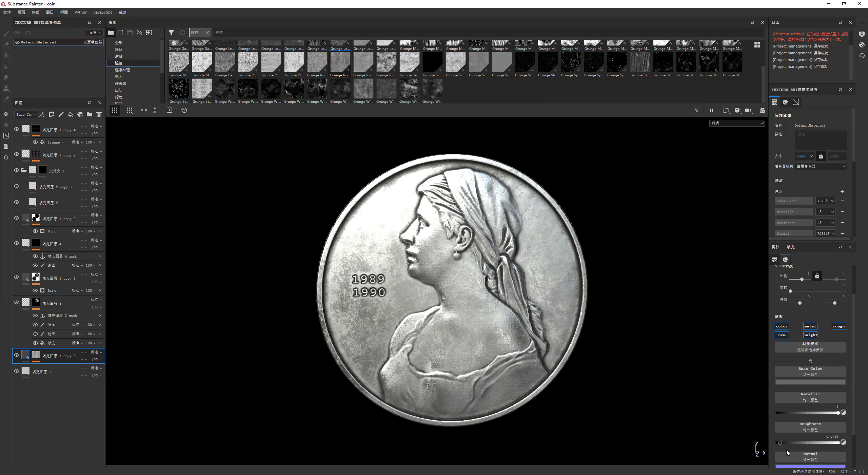
mouse_move(781, 443)
mouse_down()
mouse_move(830, 441)
mouse_move(793, 443)
mouse_up()
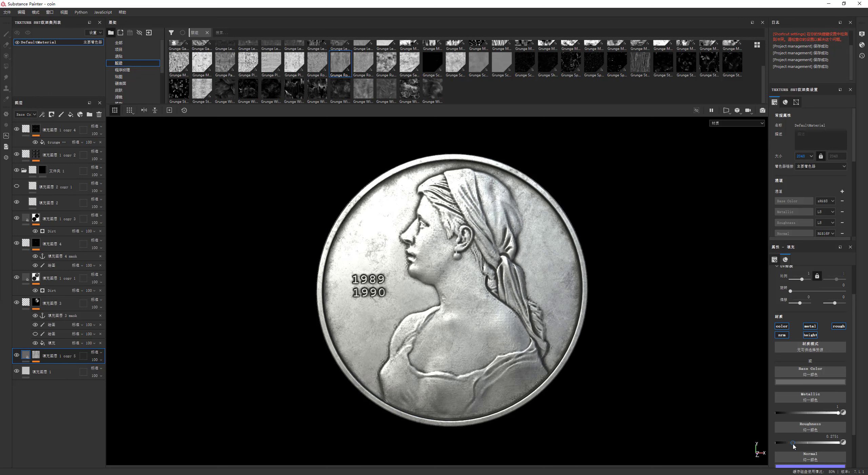
mouse_move(821, 415)
mouse_down()
mouse_move(808, 418)
mouse_move(840, 413)
mouse_up()
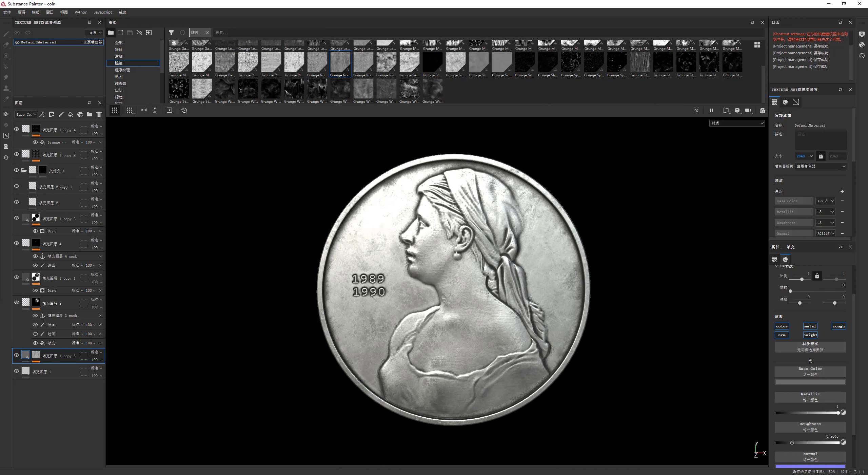
Raise the Grunge Rough Dirty balance to 0.74 and save the project.
click(35, 354)
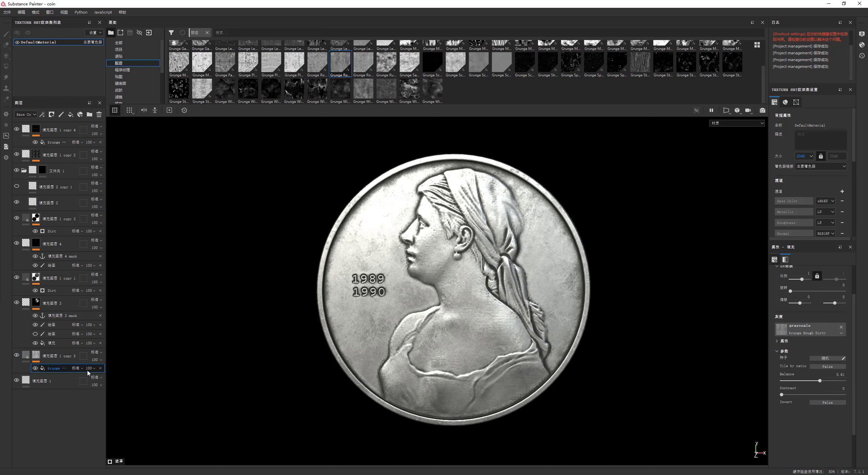
mouse_move(807, 381)
mouse_down()
mouse_move(840, 381)
mouse_move(828, 381)
mouse_up()
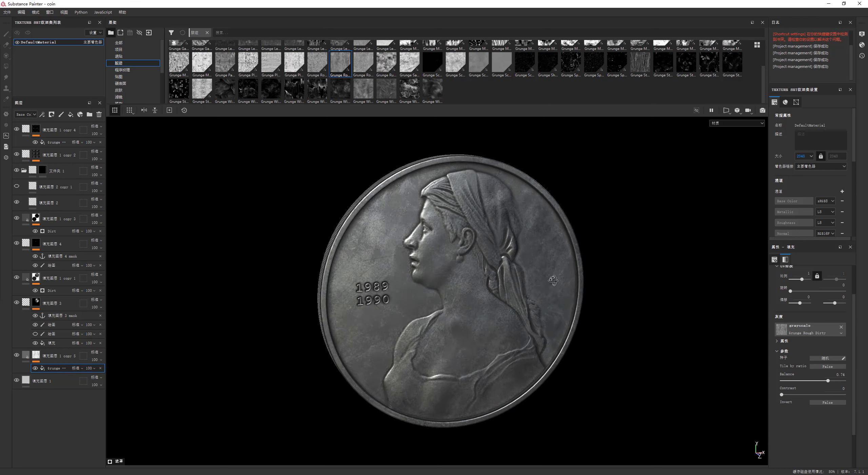
mouse_move(685, 372)
alt+mouse_down()
mouse_move(499, 321)
mouse_move(478, 281)
mouse_move(389, 246)
alt+mouse_up()
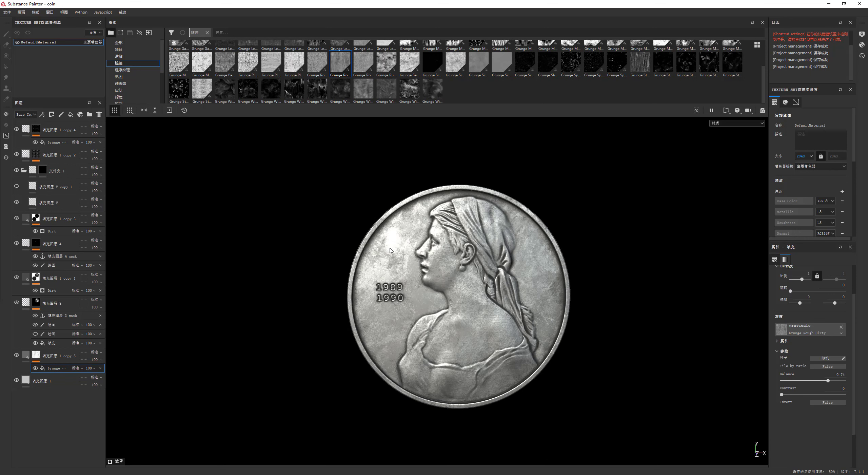
key(ctrl+s)
key(Up)
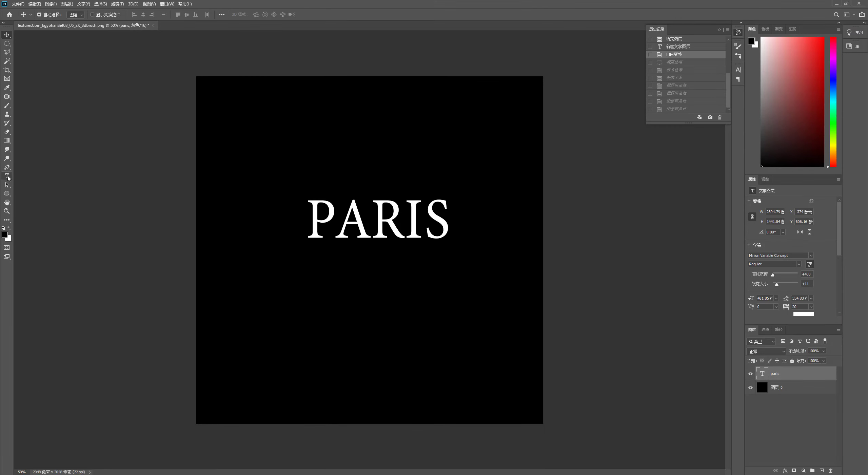
Draw a circular path around the centred title, type PARIS along it, and select that text.
shift+drag(233, 132, 569, 395)
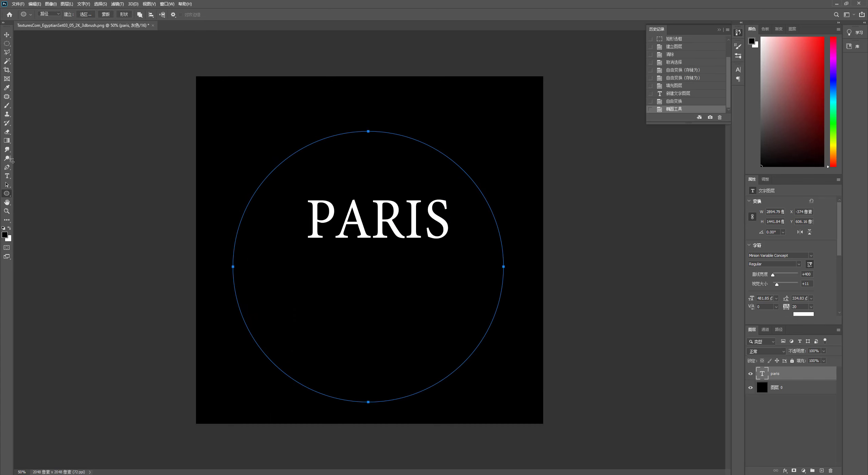
click(8, 176)
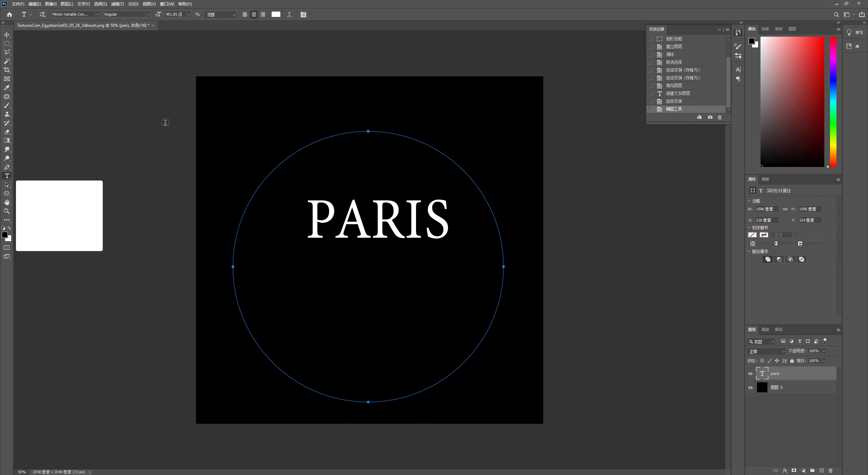
click(282, 163)
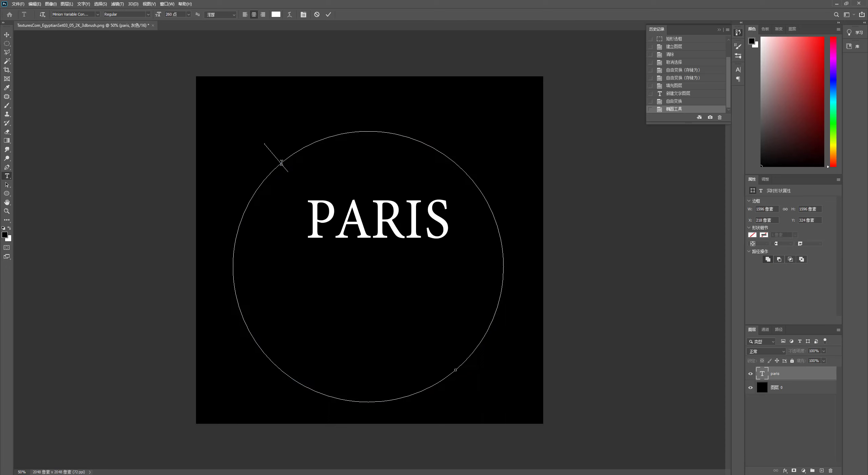
text(怕)
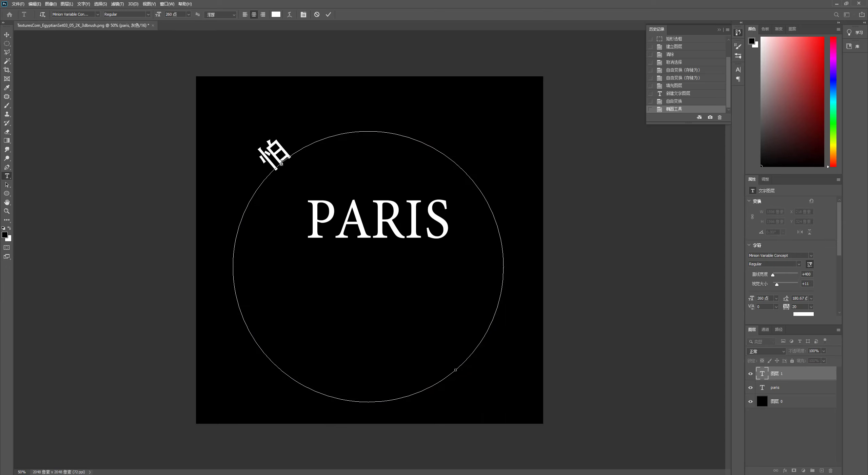
key(BackSpace)
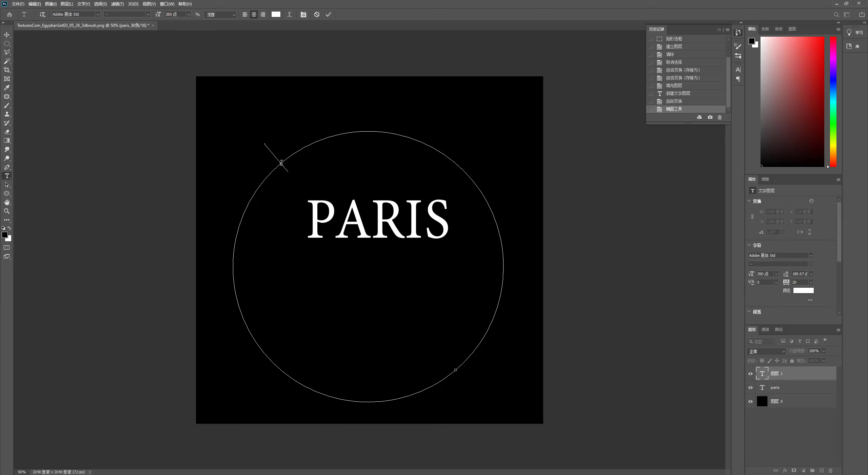
text(P)
text(A)
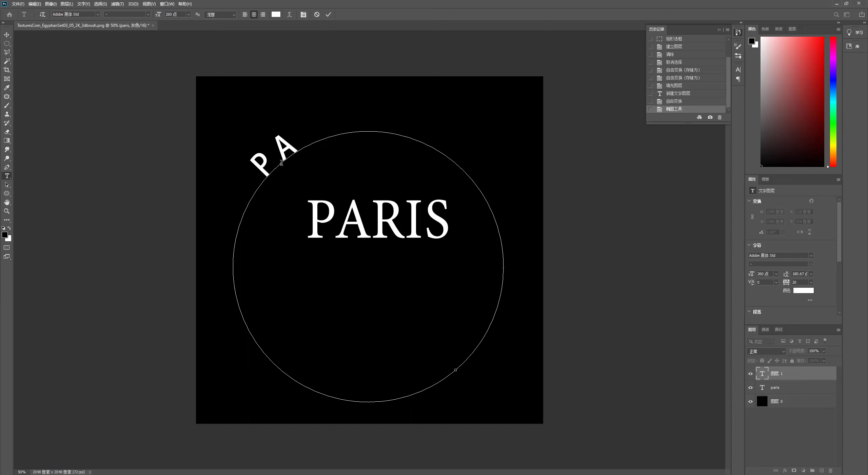
text(RIS)
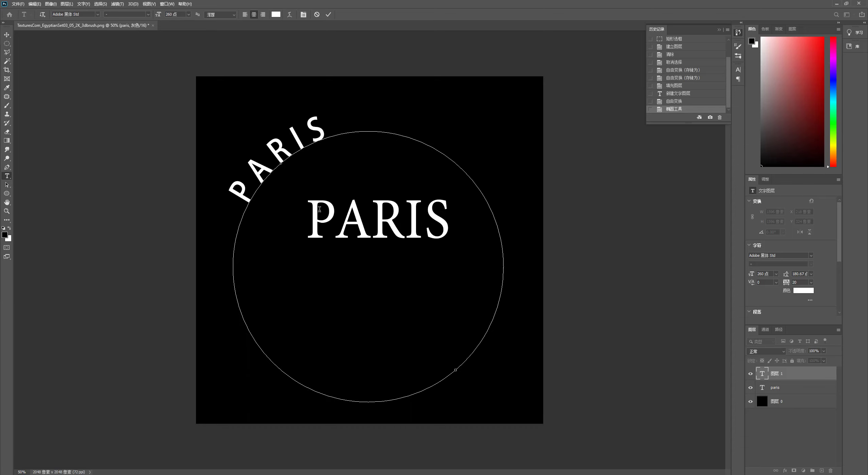
key(ctrl+a)
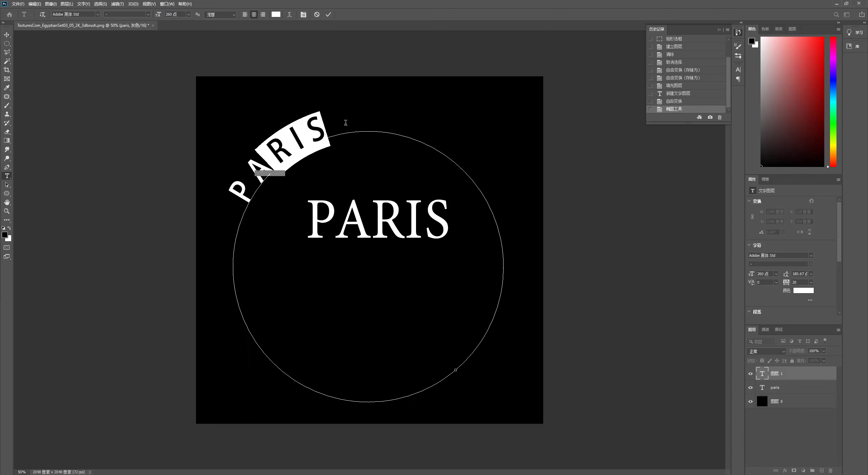
drag(331, 122, 204, 103)
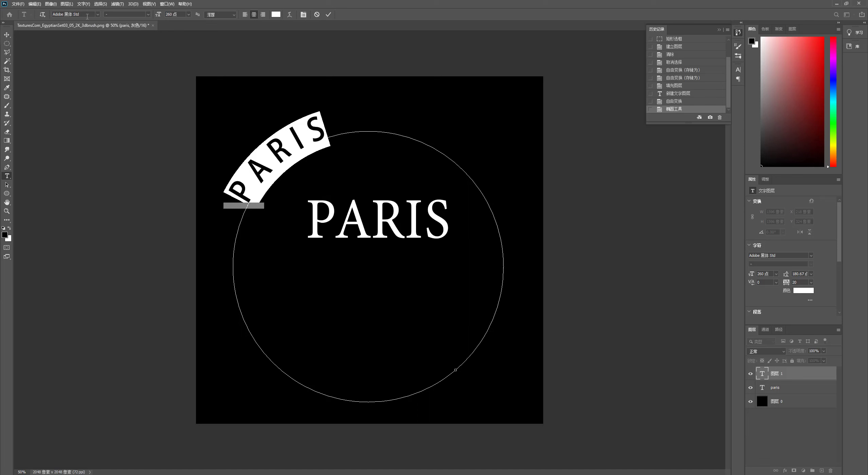
click(98, 15)
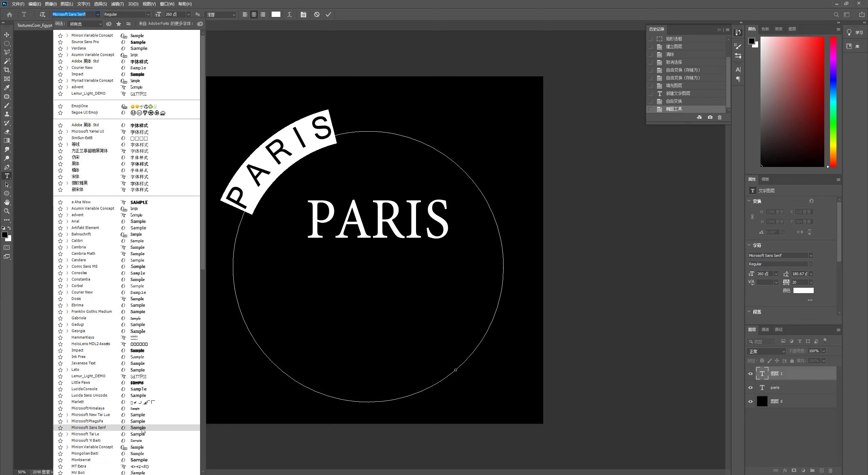
Browse the font list and apply Sylfaen to the curved PARIS.
scroll(143, 436, down, 1)
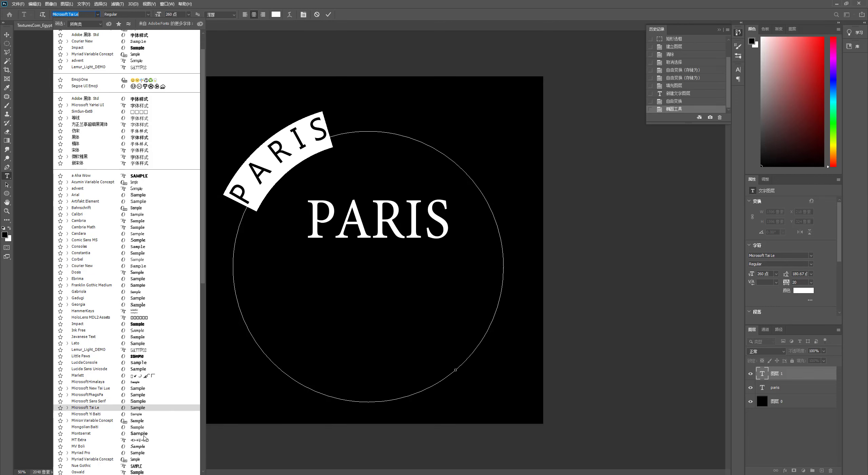
scroll(143, 437, down, 1)
scroll(143, 434, down, 1)
scroll(143, 432, down, 1)
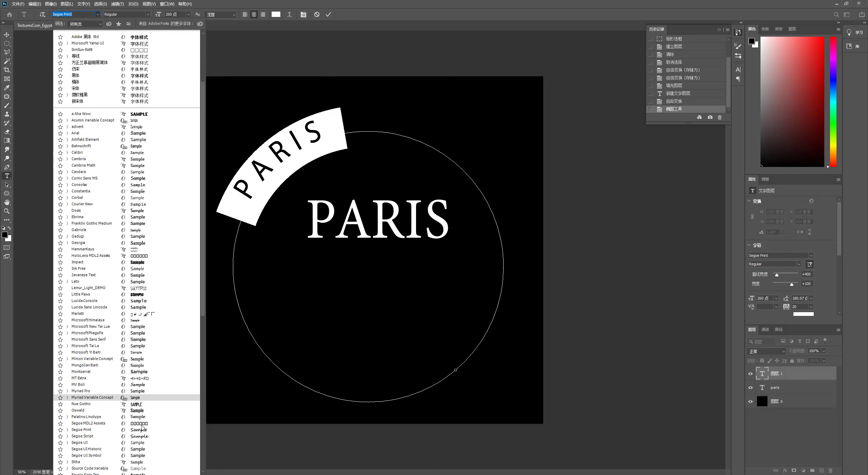
scroll(142, 427, down, 2)
scroll(142, 422, down, 1)
scroll(142, 414, down, 2)
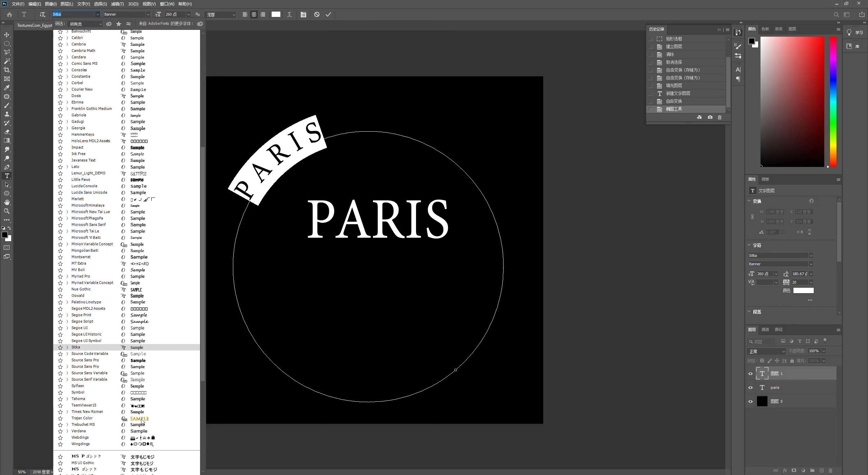
scroll(142, 380, down, 2)
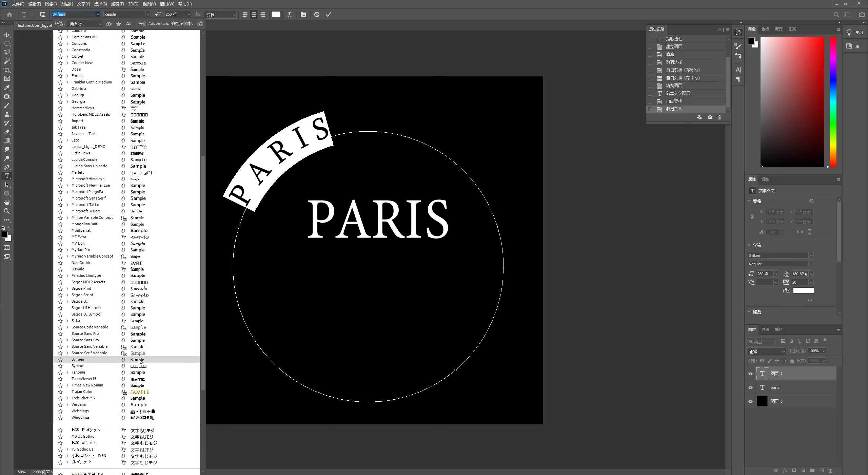
click(139, 360)
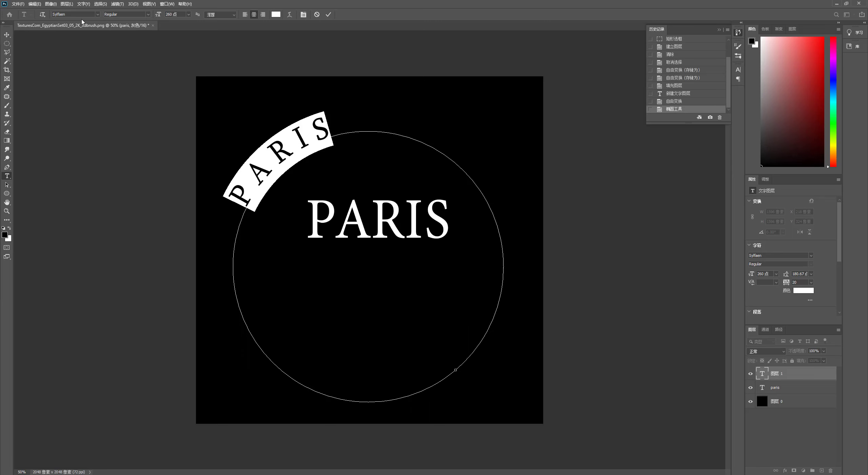
Preview fonts on the curved text and settle on Minion Variable Concept Regular.
click(98, 14)
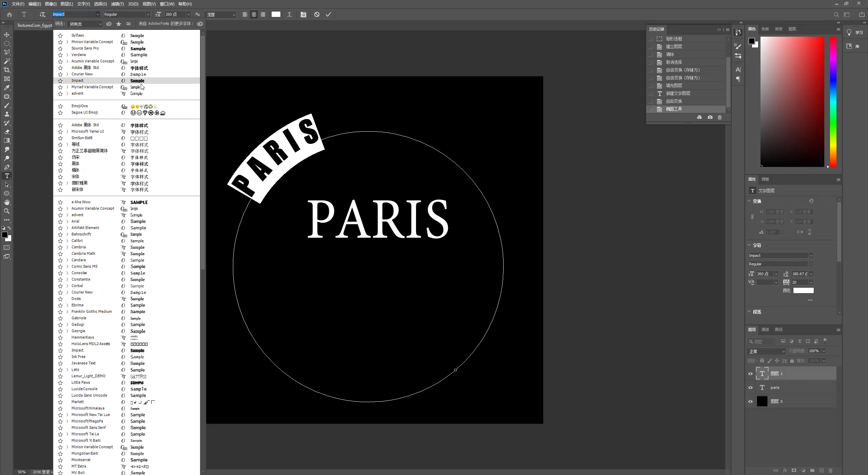
key(Down)
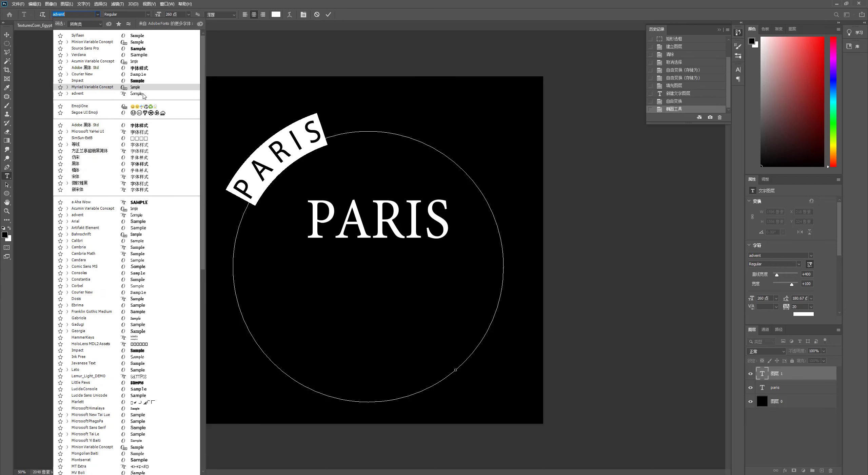
key(Down)
scroll(146, 237, down, 3)
scroll(147, 265, down, 2)
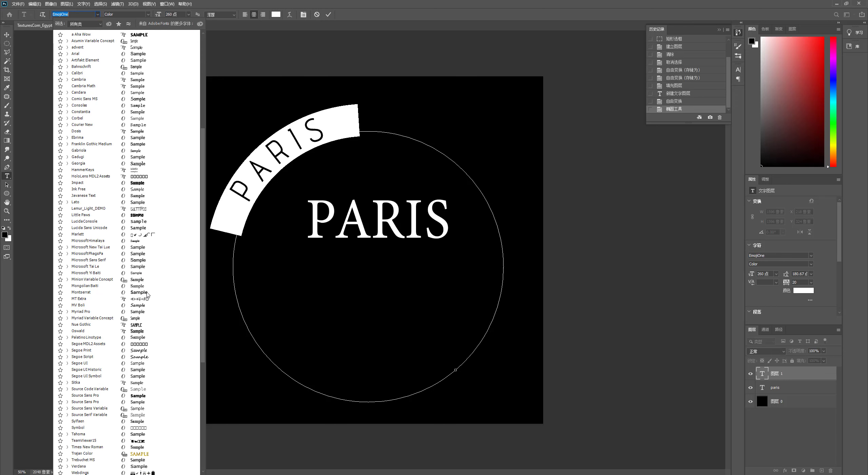
scroll(148, 292, down, 2)
key(Up)
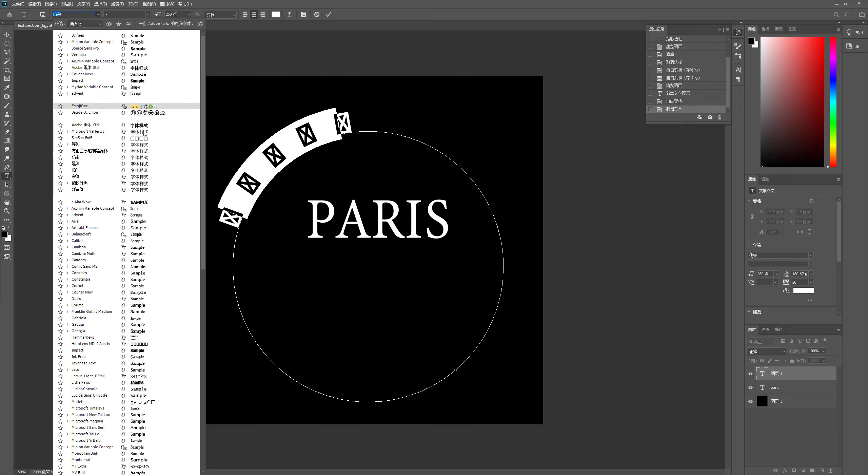
key(Up)
key(Up)
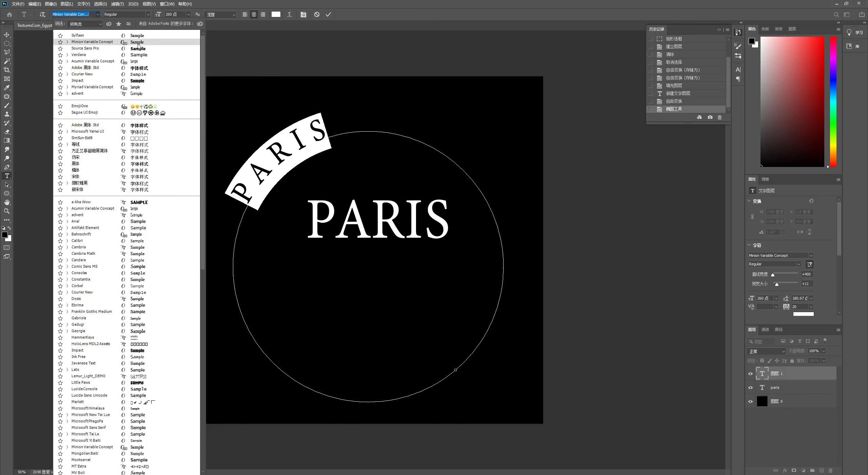
key(Up)
click(138, 42)
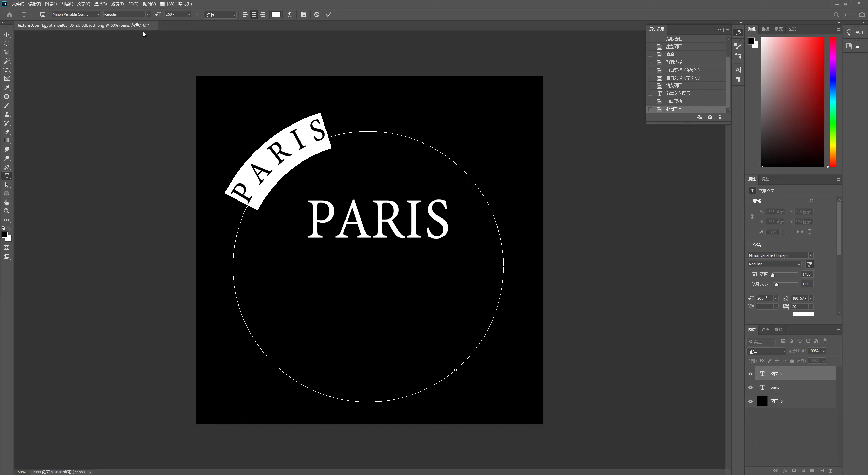
Set the curved text to the Semibold style at 250 pt.
click(148, 15)
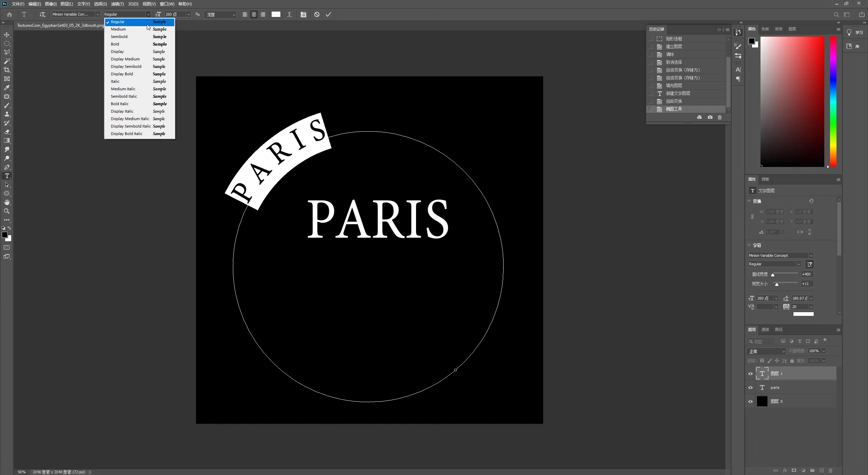
click(149, 30)
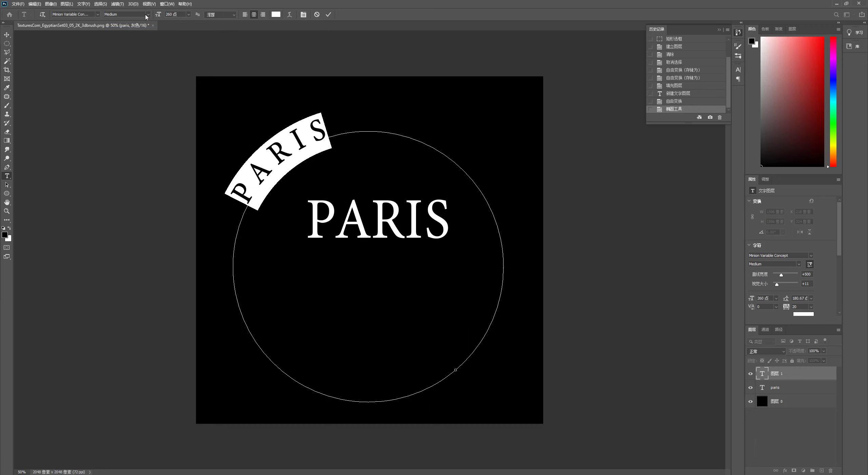
click(146, 16)
click(151, 37)
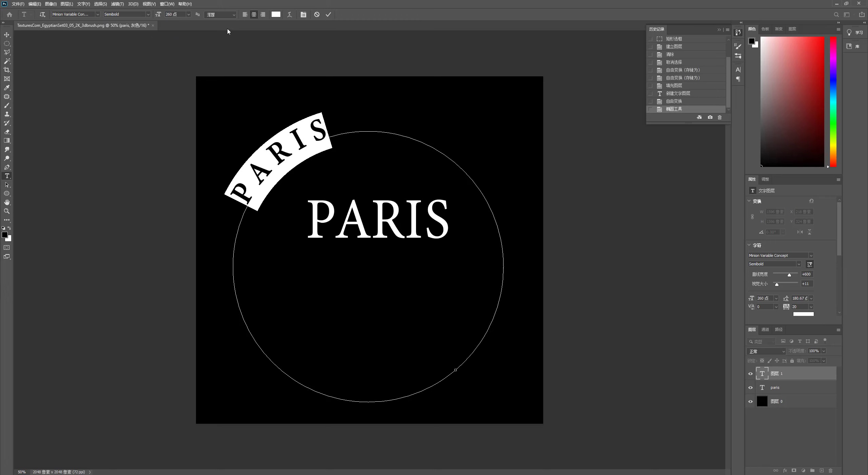
drag(181, 14, 166, 19)
key(Return)
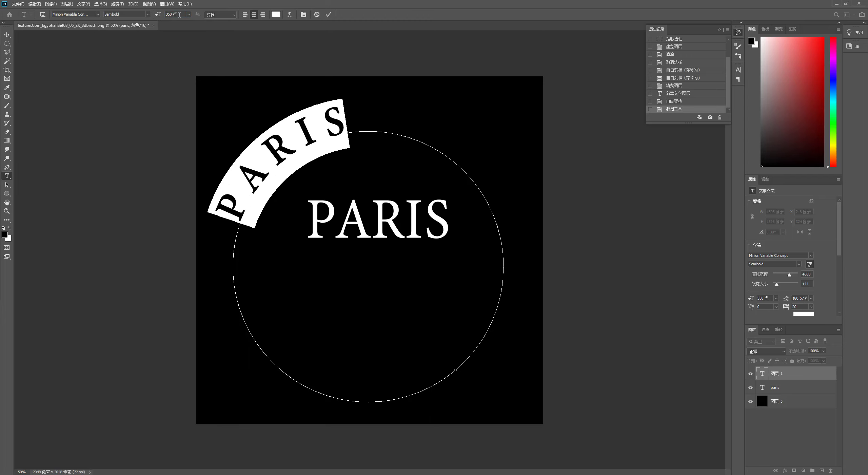
drag(181, 14, 157, 14)
key(Return)
Add spaced-out text after PARIS, replace it with FRANCE, and commit the path text.
click(332, 125)
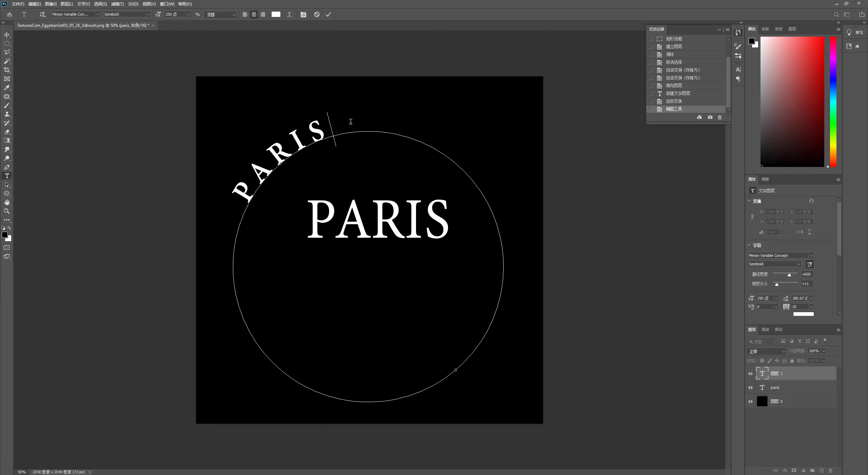
text(1985)
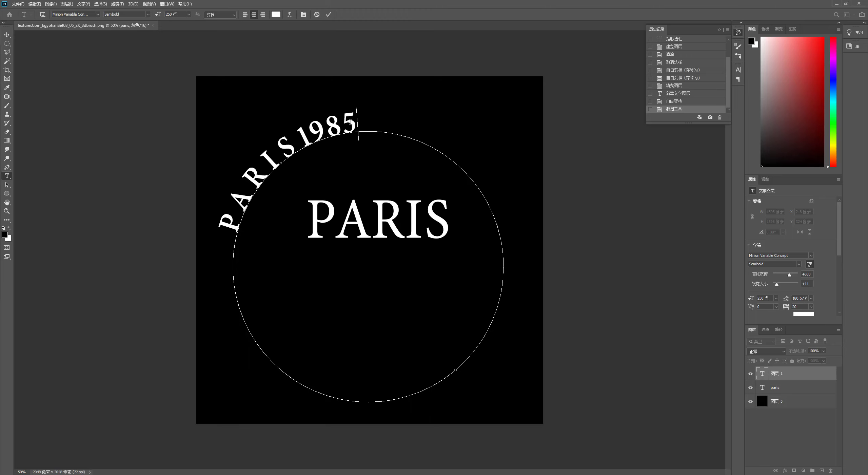
key(Left)
key(Left)
key(Left)
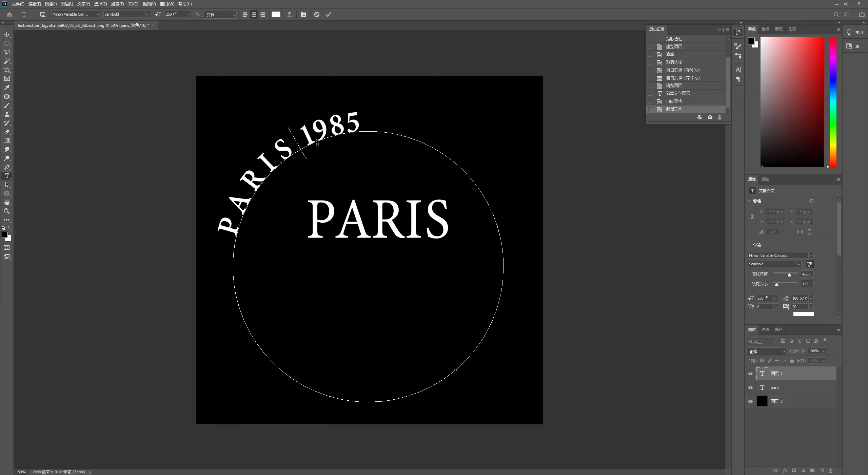
click(330, 134)
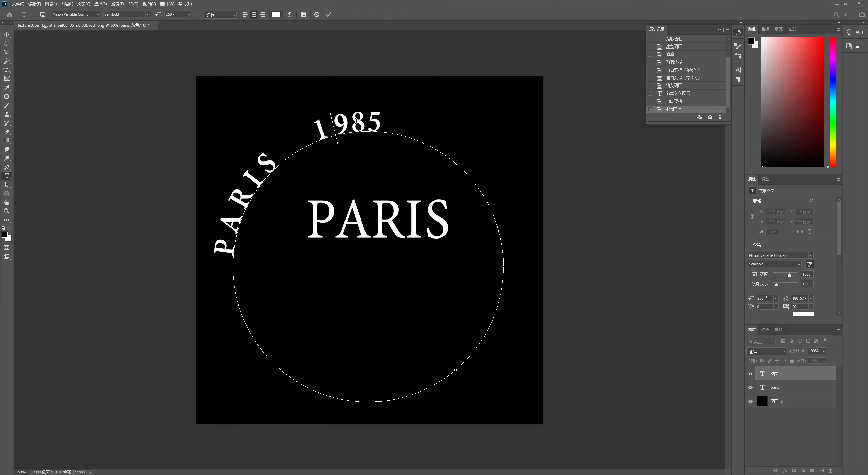
click(352, 120)
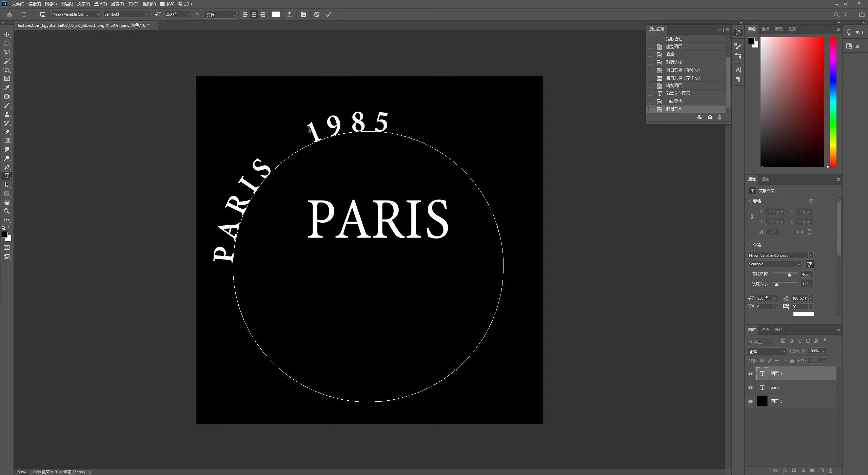
drag(310, 129, 395, 122)
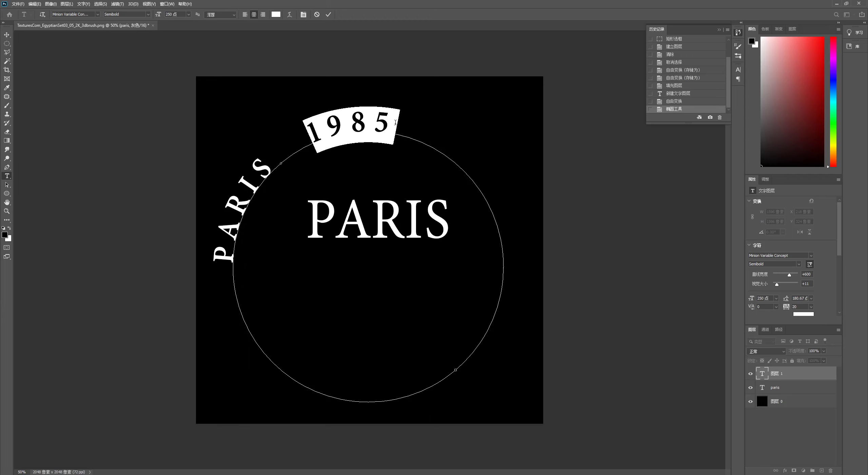
text(F)
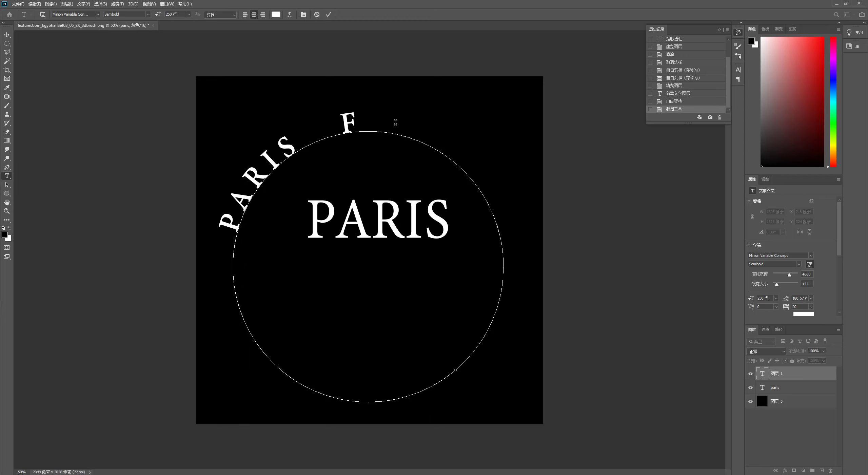
text(RANCE)
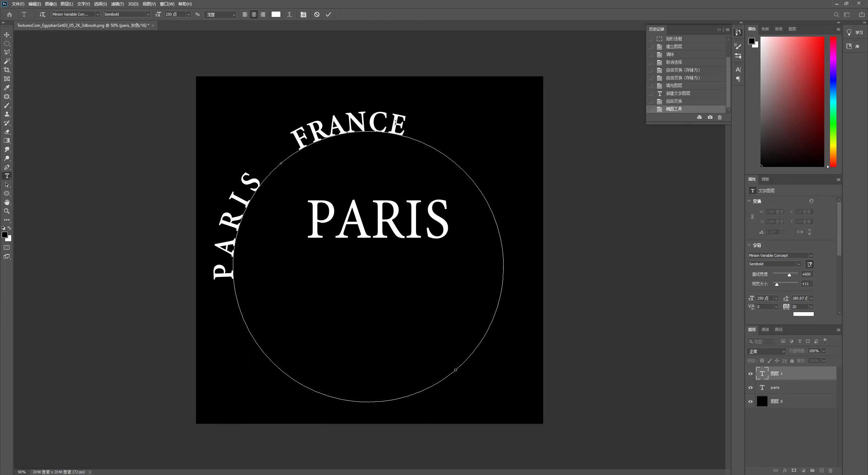
click(328, 15)
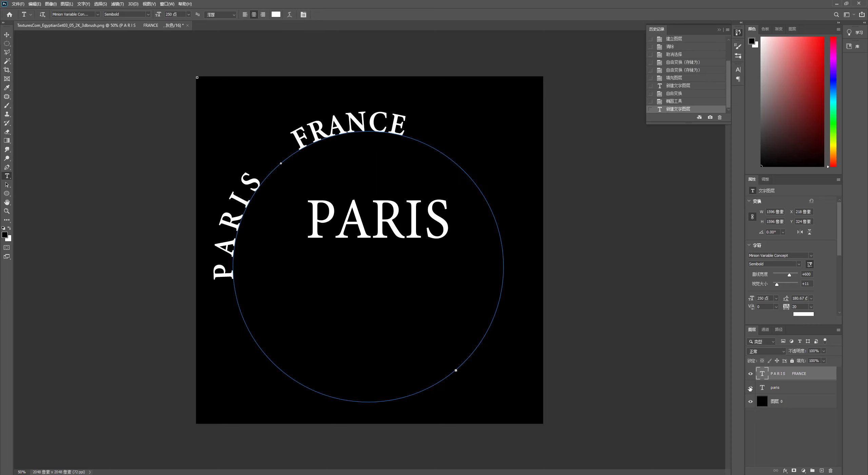
Hide the straight paris layer and save the artwork as a JPEG on the Desktop.
click(751, 387)
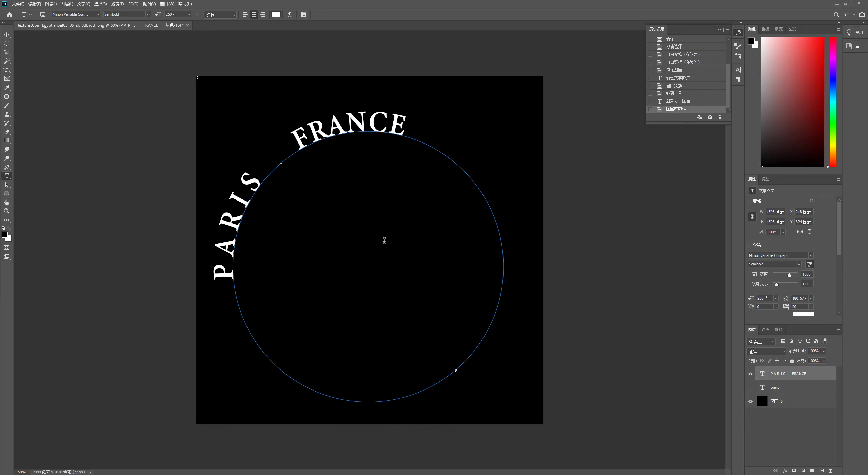
key(ctrl+shift+s)
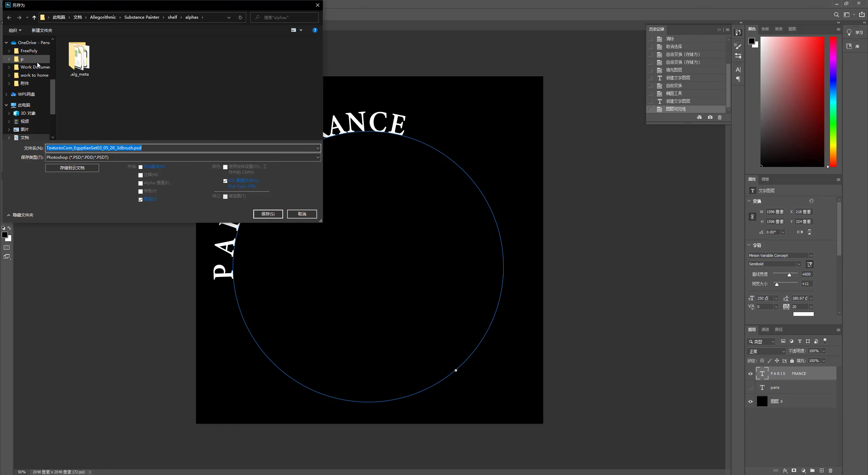
scroll(37, 67, up, 3)
click(24, 53)
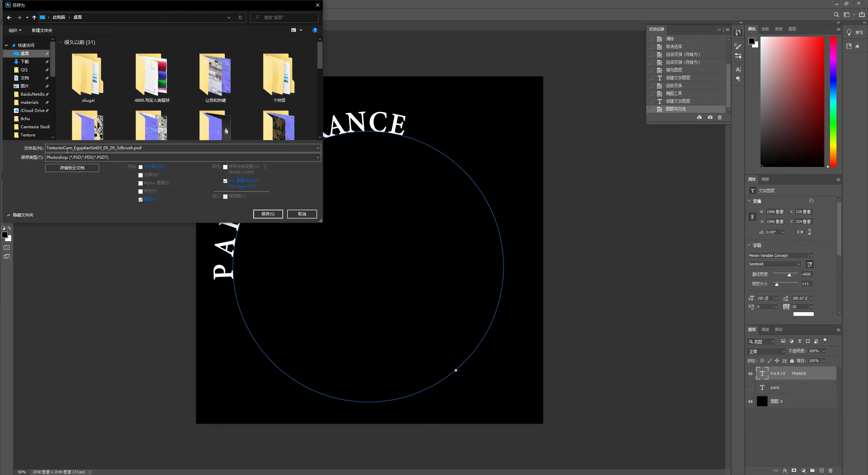
click(67, 157)
click(68, 188)
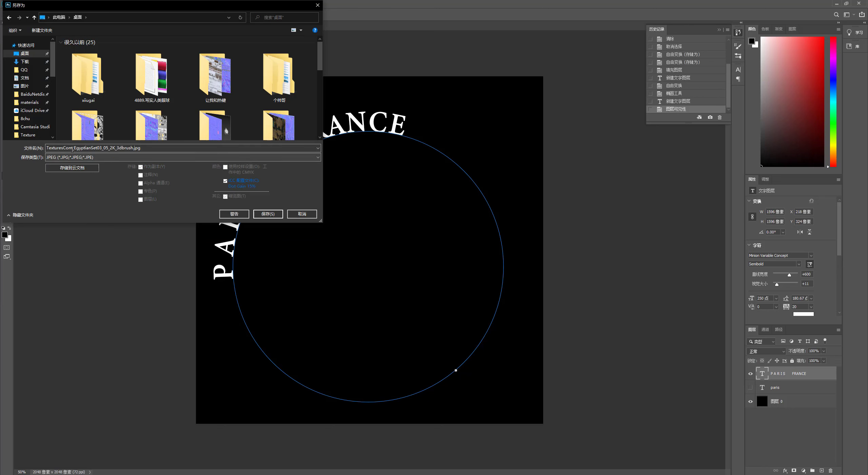
click(73, 149)
text(B)
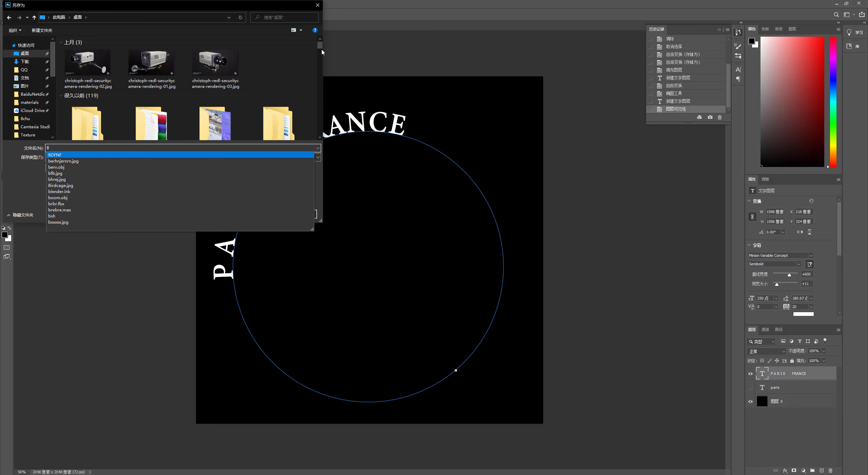
click(321, 51)
click(268, 214)
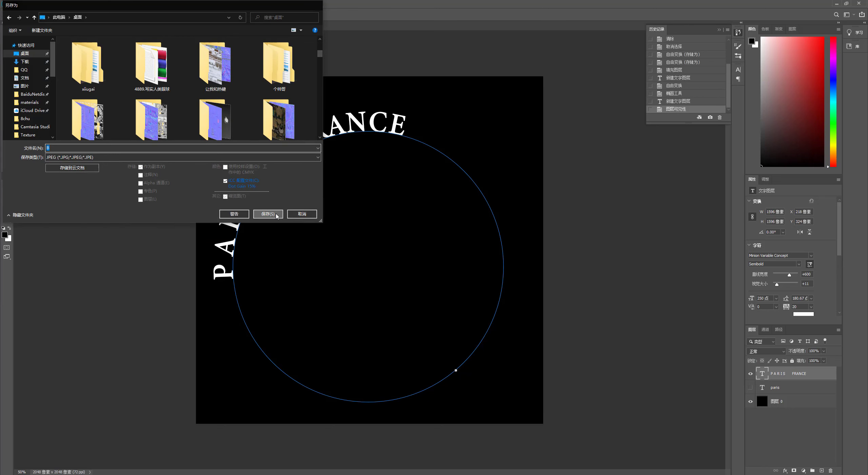
Flatten the image and minimise Photoshop to return to Substance 3D Painter.
key(h)
key(ctrl+shift+e)
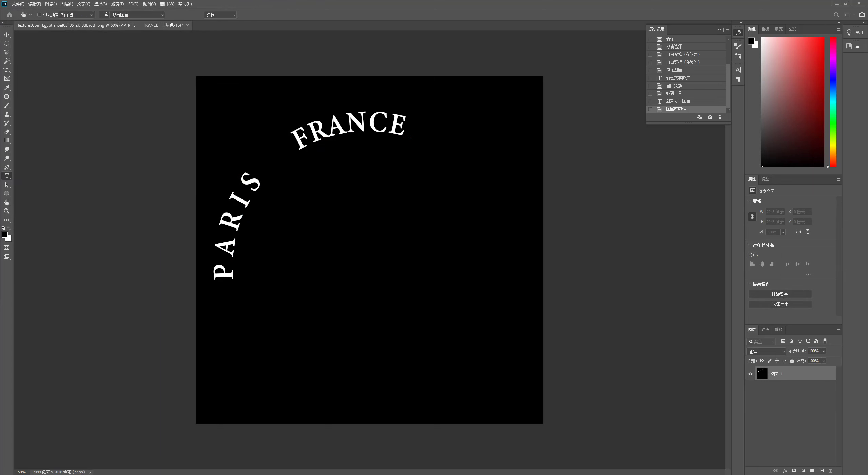
click(843, 4)
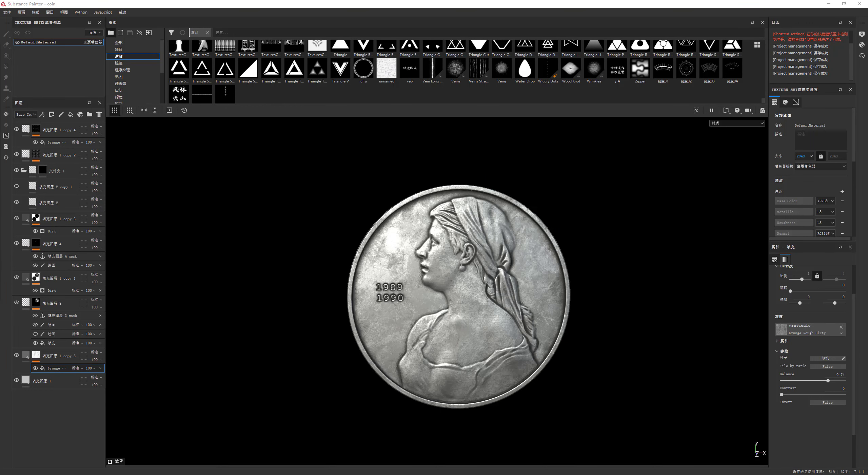
Find B.jpg in the refreshed Desktop folder of the file browser.
key(alt+Tab)
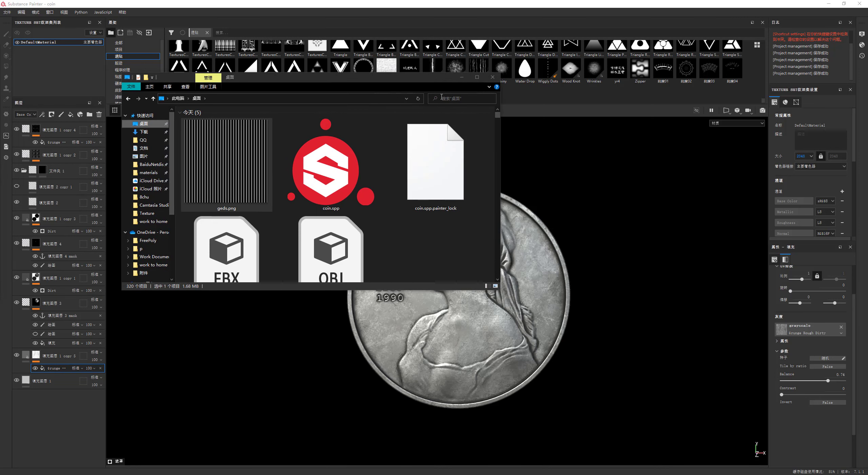
click(418, 98)
scroll(294, 189, down, 2)
scroll(315, 188, down, 2)
scroll(315, 189, down, 2)
scroll(315, 187, down, 3)
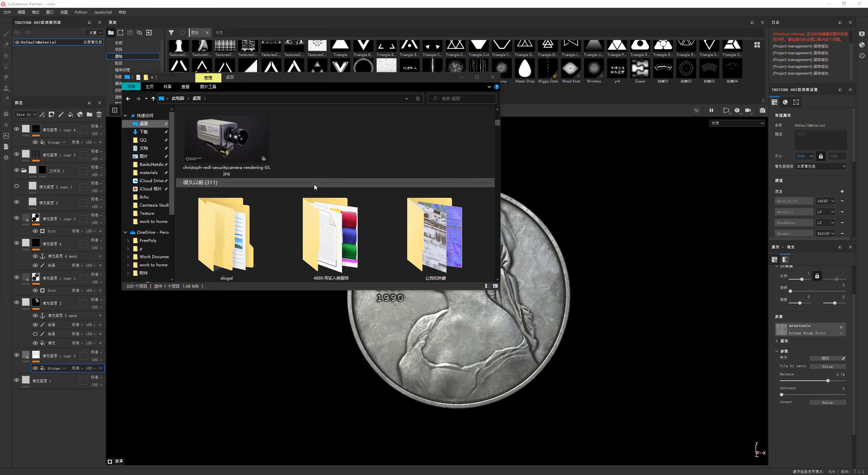
scroll(315, 187, down, 3)
scroll(316, 187, up, 10)
key(alt+Tab)
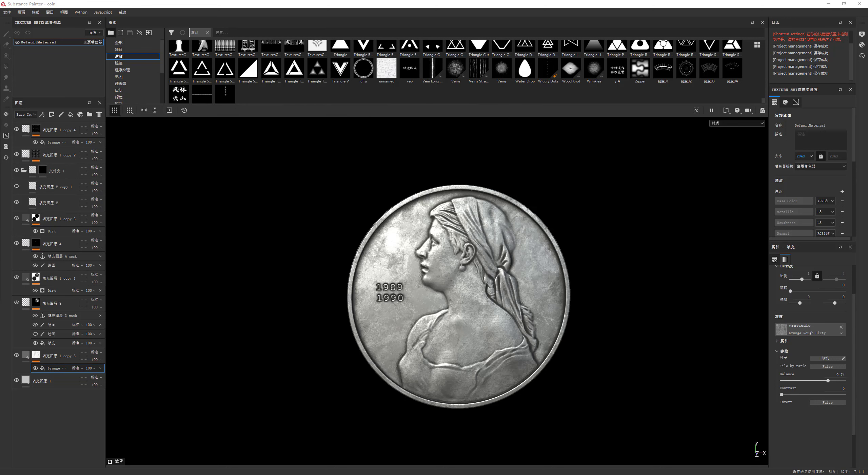
Import B.jpg to the shelf as an alpha, hide the dirt copy layer, select the 1990 layer.
drag(57, 96, 227, 61)
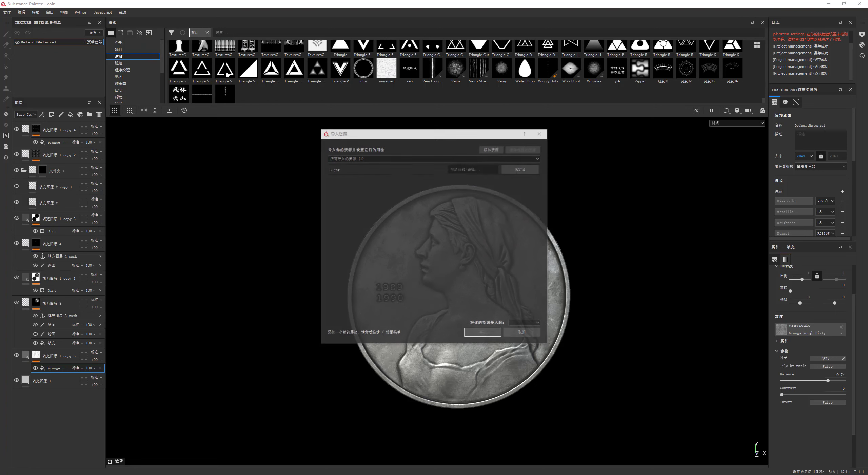
click(521, 169)
click(534, 176)
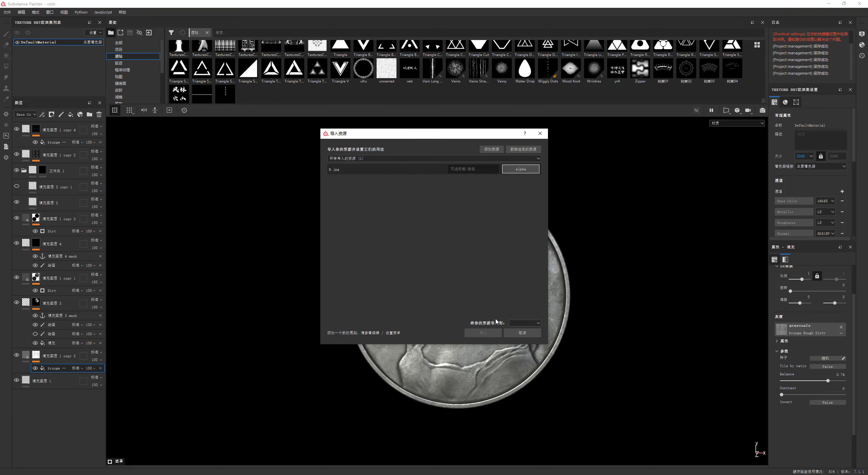
click(524, 322)
click(517, 335)
click(482, 333)
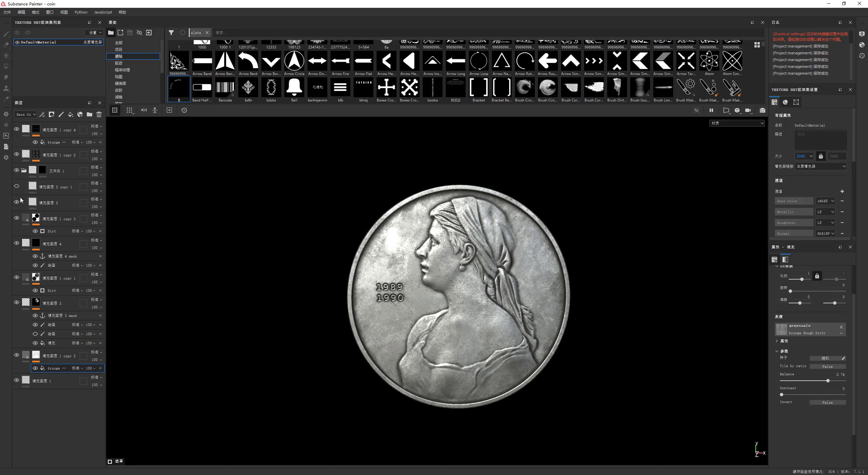
click(16, 219)
click(54, 244)
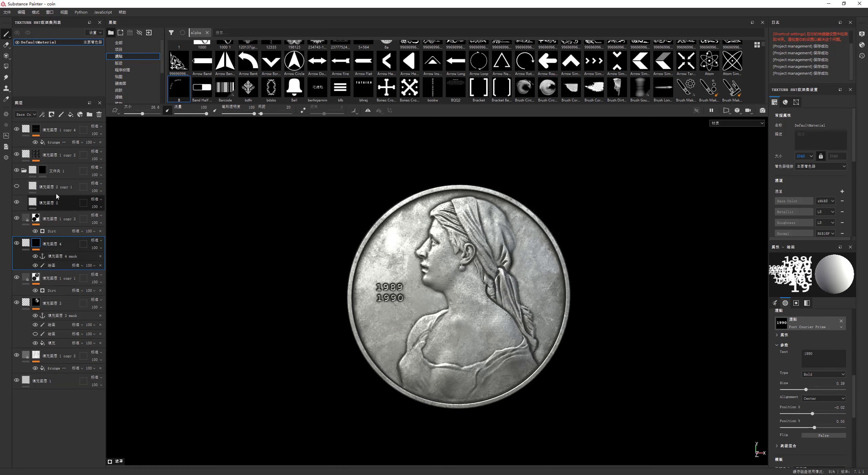
Add a top fill layer with a black mask whose fill effect uses the B alpha.
click(53, 132)
click(71, 115)
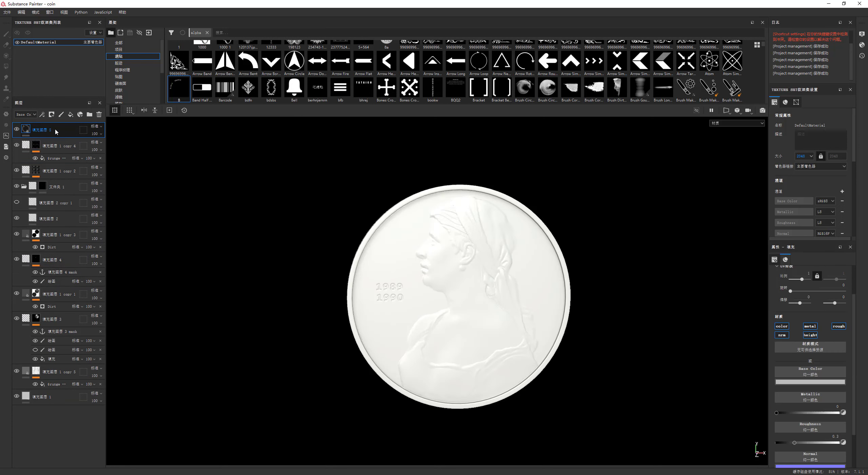
right_click(55, 130)
click(71, 146)
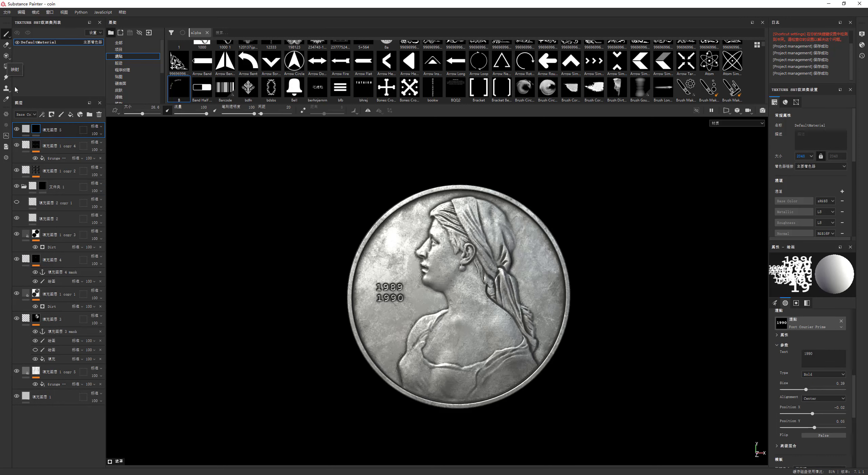
right_click(34, 129)
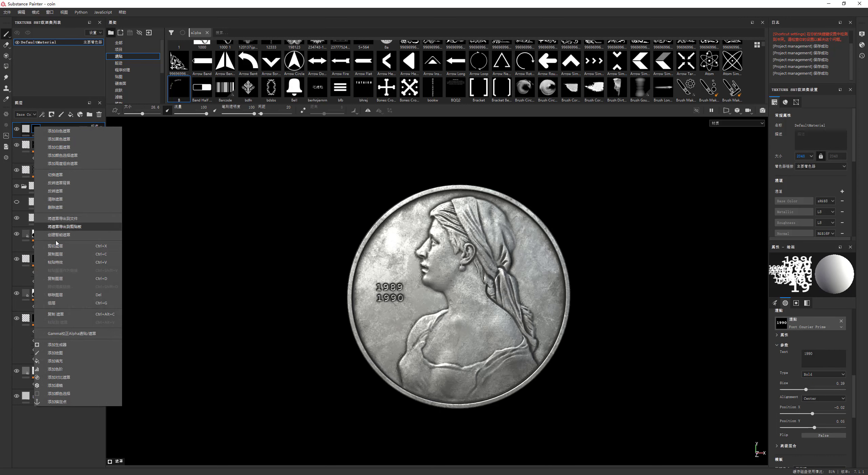
click(68, 361)
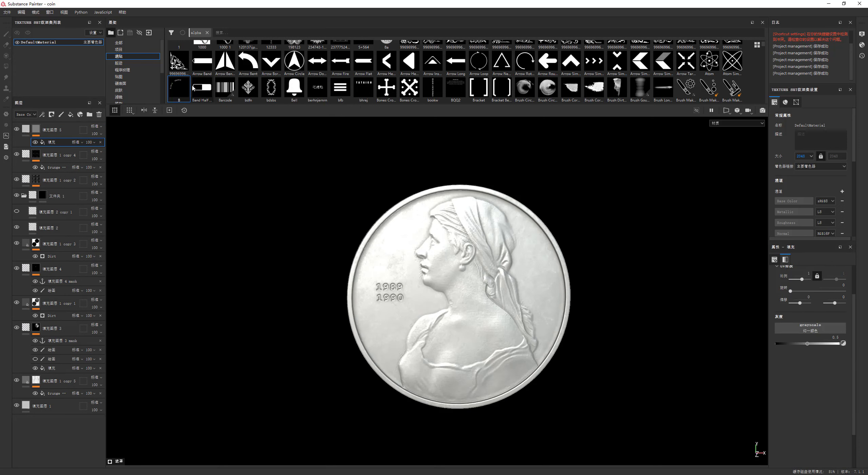
drag(179, 89, 811, 328)
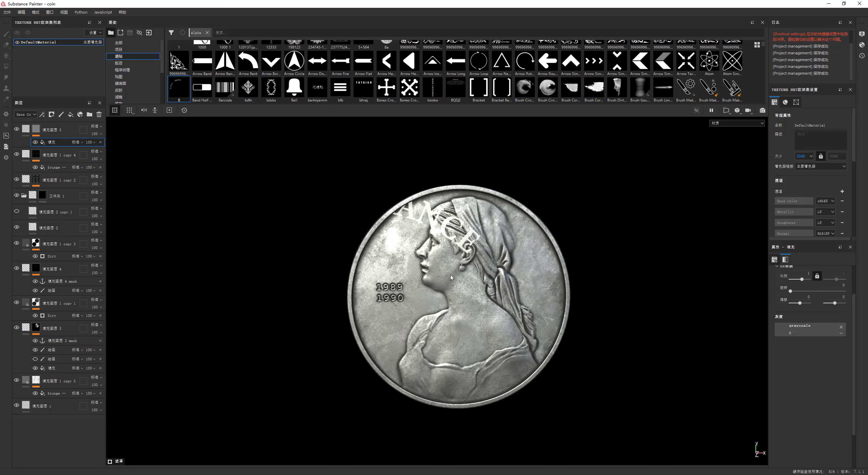
key(F1)
Set the mask fill's UV Wrap to None, then shrink, rotate and move the lettering onto the coin.
scroll(793, 277, up, 2)
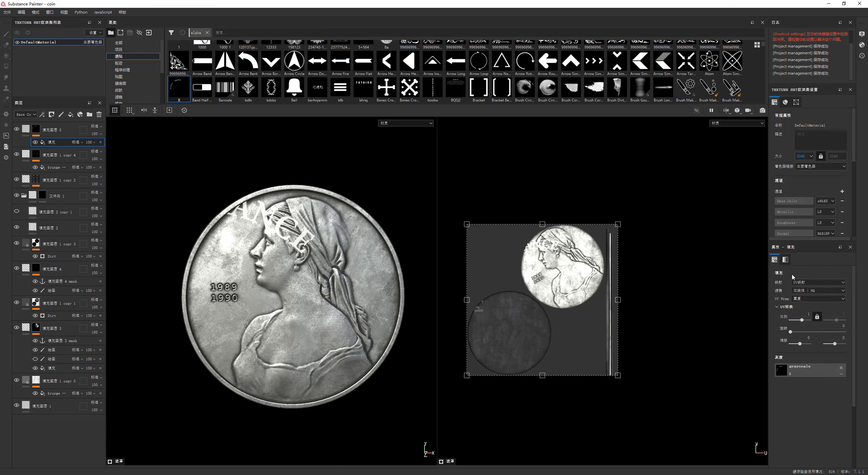
click(817, 298)
mouse_move(621, 223)
mouse_down()
mouse_move(578, 266)
mouse_move(548, 262)
mouse_up()
scroll(543, 271, up, 2)
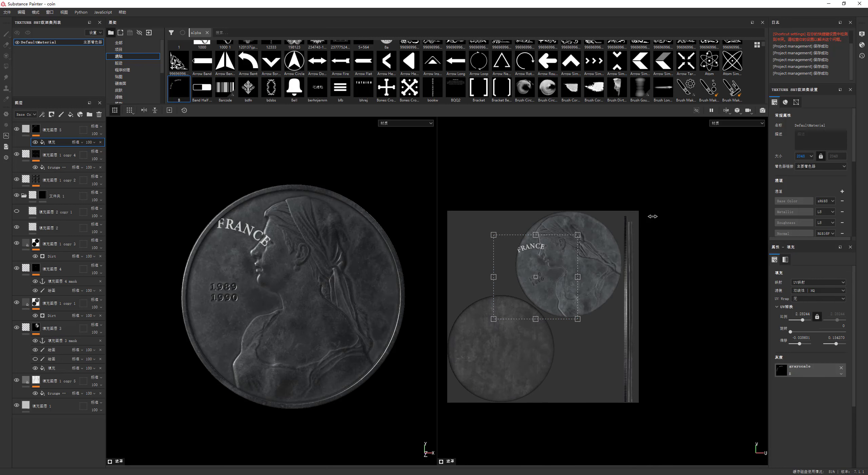
scroll(631, 221, up, 3)
scroll(609, 227, up, 3)
drag(589, 215, 530, 214)
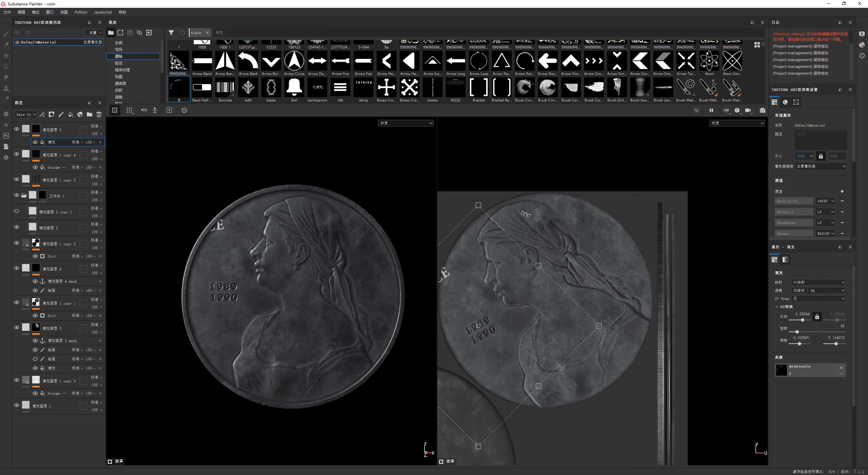
drag(528, 288, 568, 267)
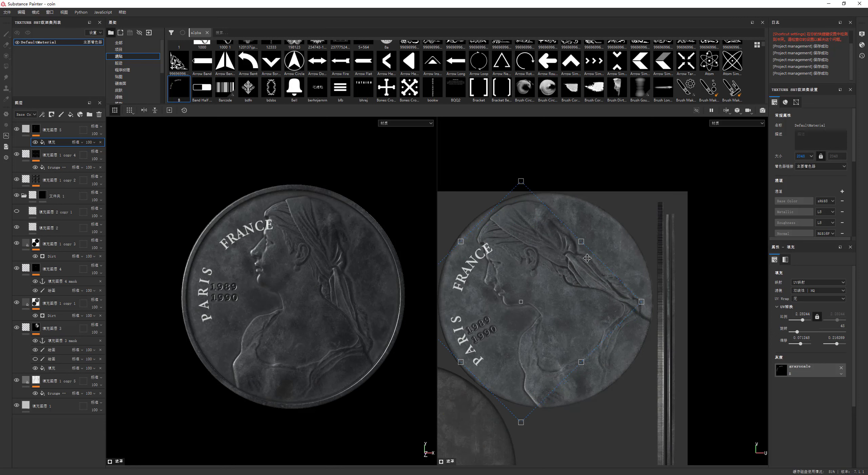
Refine the lettering's size and rotation (about 62°) so it follows the rim.
scroll(581, 233, up, 2)
scroll(572, 231, down, 3)
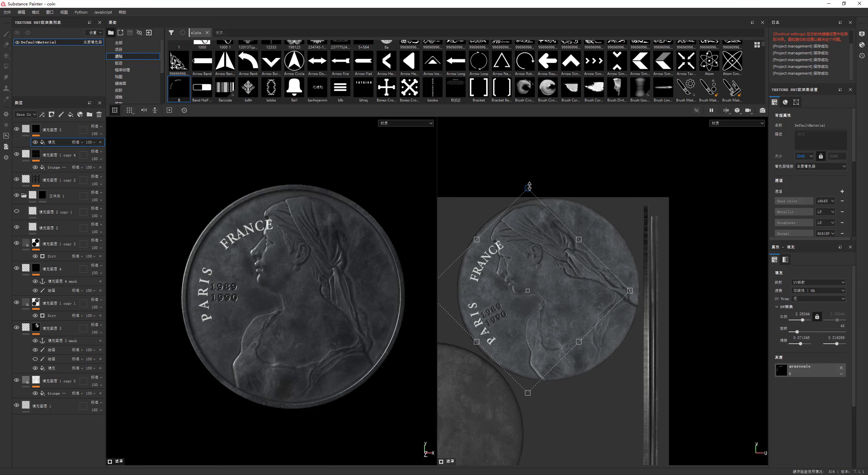
drag(528, 188, 532, 160)
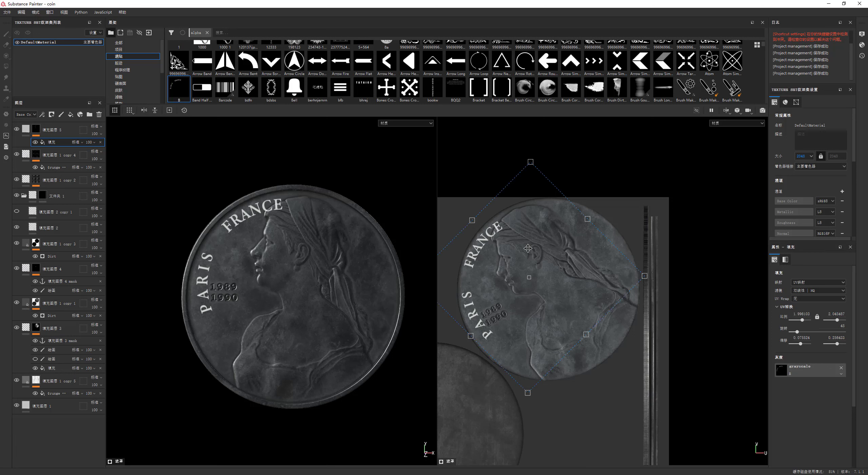
mouse_move(638, 214)
mouse_down()
mouse_move(607, 196)
mouse_move(600, 211)
mouse_up()
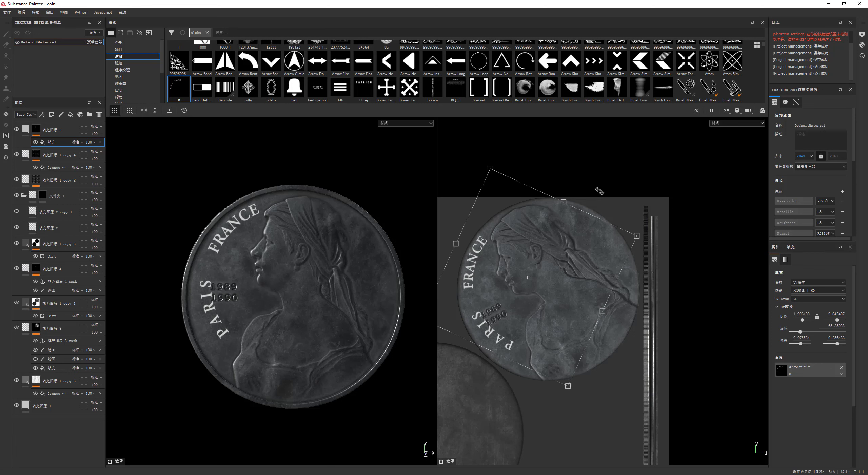
drag(543, 267, 543, 272)
drag(549, 183, 544, 183)
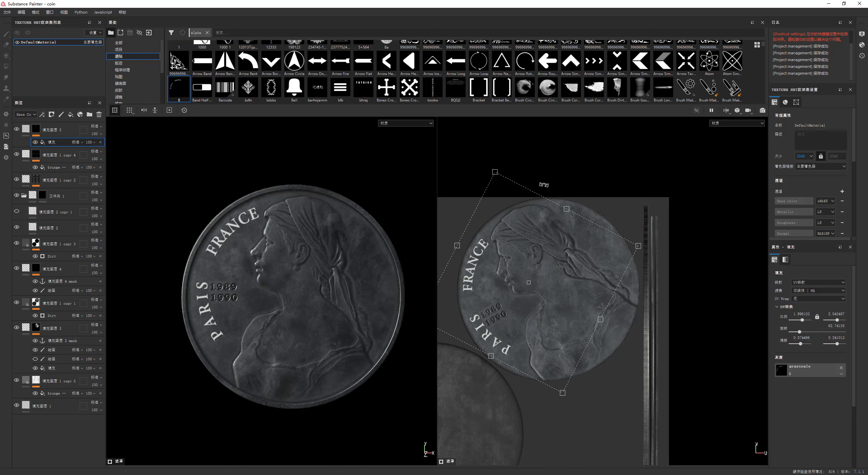
click(38, 131)
Add a paint effect to the mask and paint out PARIS with grayscale 0 black.
right_click(37, 132)
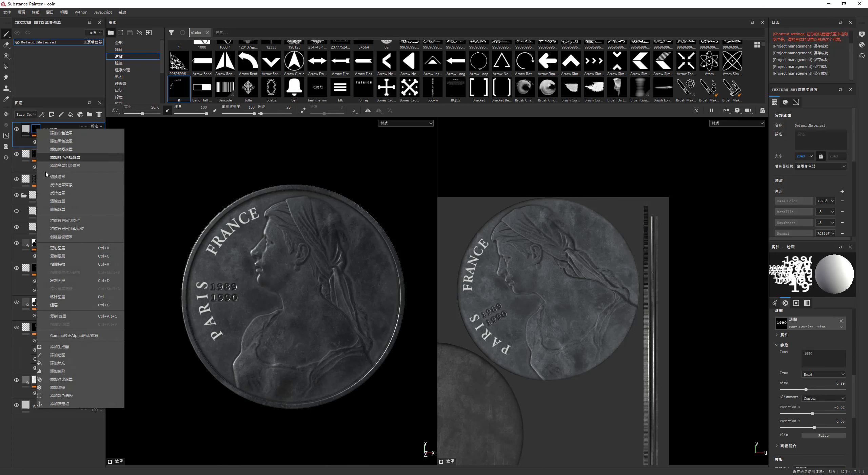
click(67, 355)
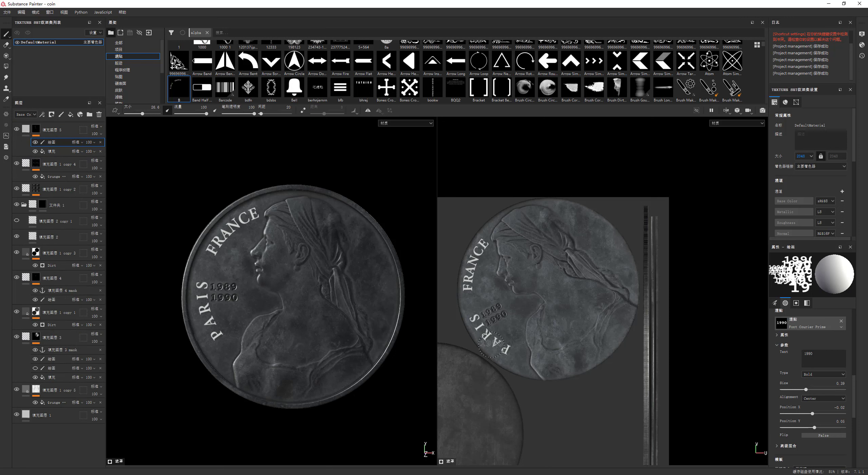
drag(482, 326, 514, 349)
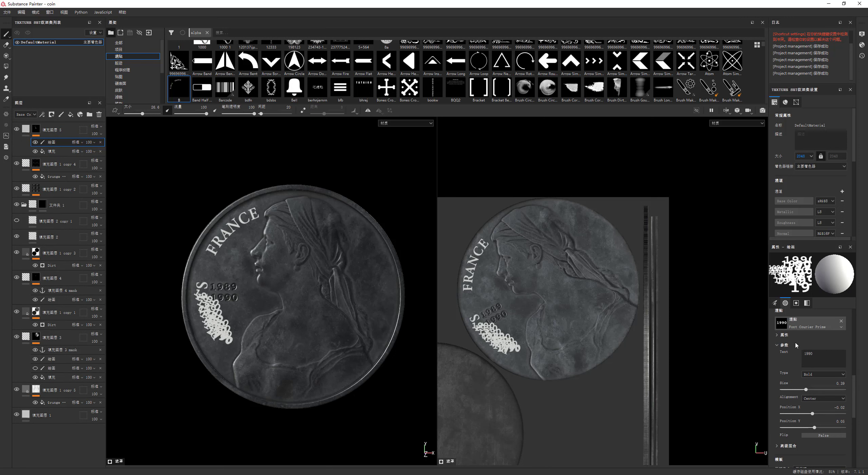
click(807, 303)
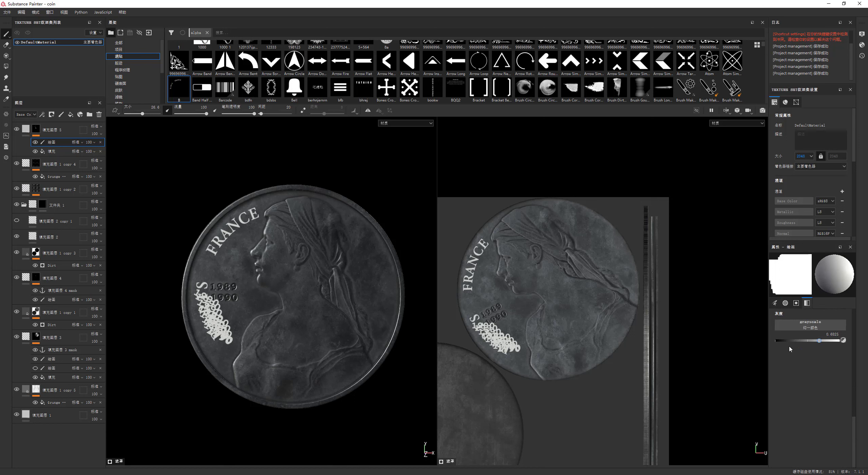
drag(819, 340, 776, 340)
drag(521, 344, 473, 314)
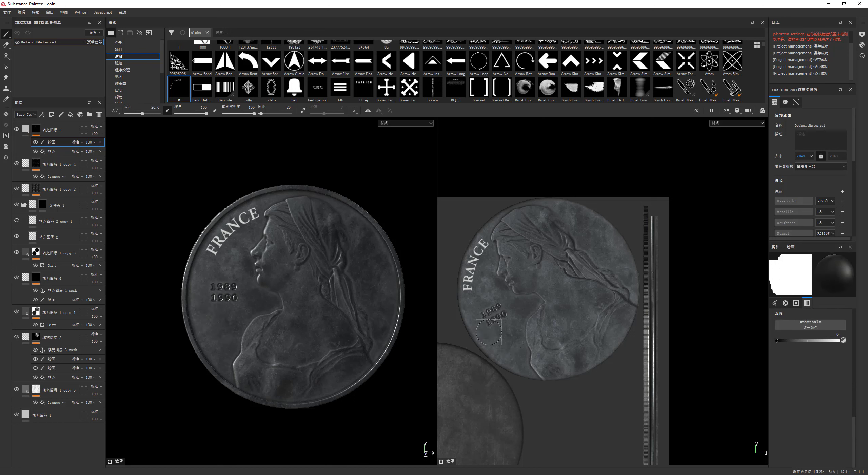
click(51, 151)
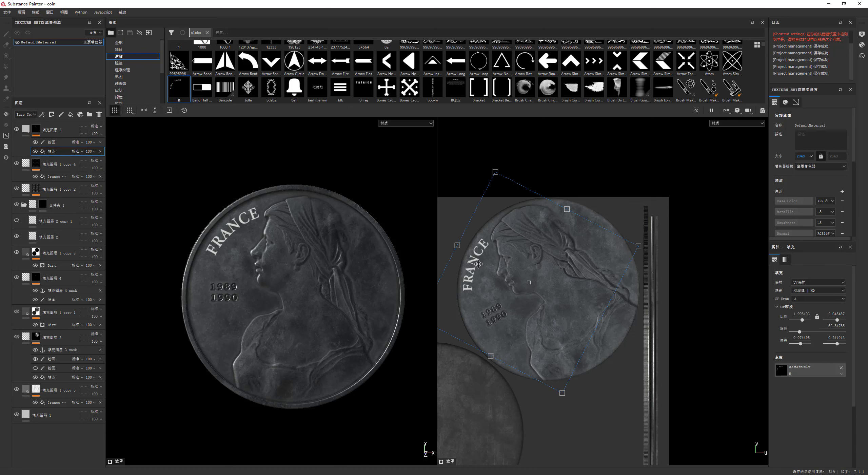
Nudge FRANCE along the rim, duplicate the lettering fill and rotate the copy until FRANCE reads fully.
drag(479, 264, 479, 253)
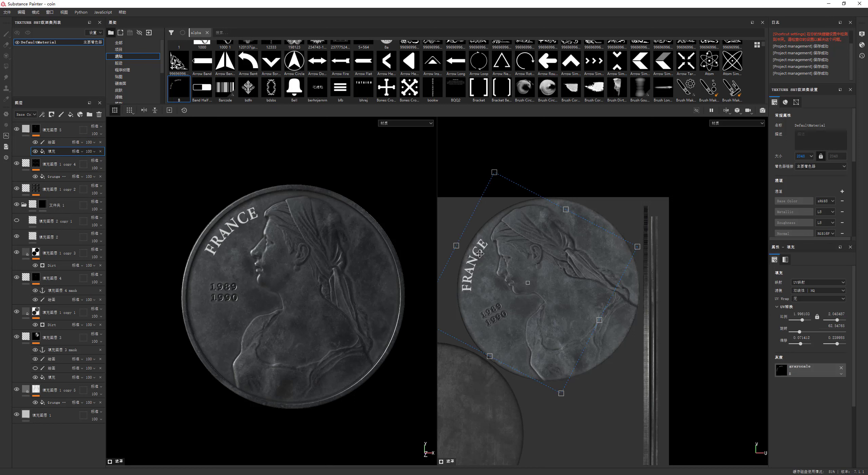
drag(513, 166, 506, 164)
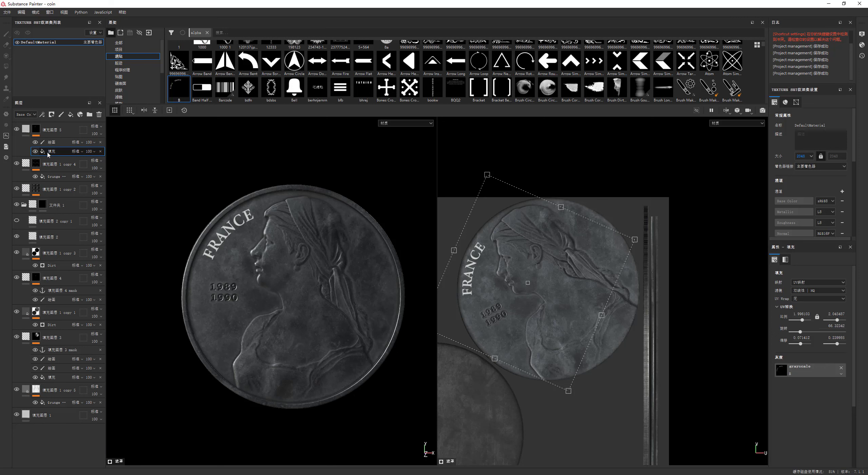
key(ctrl+d)
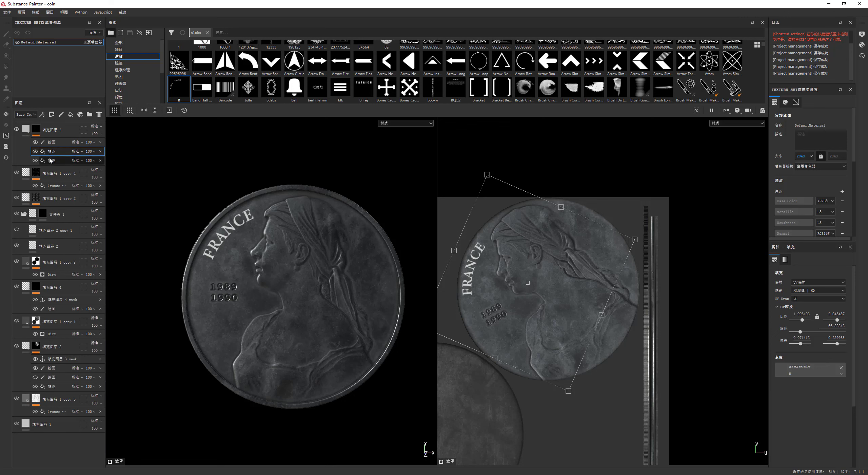
drag(630, 185, 577, 183)
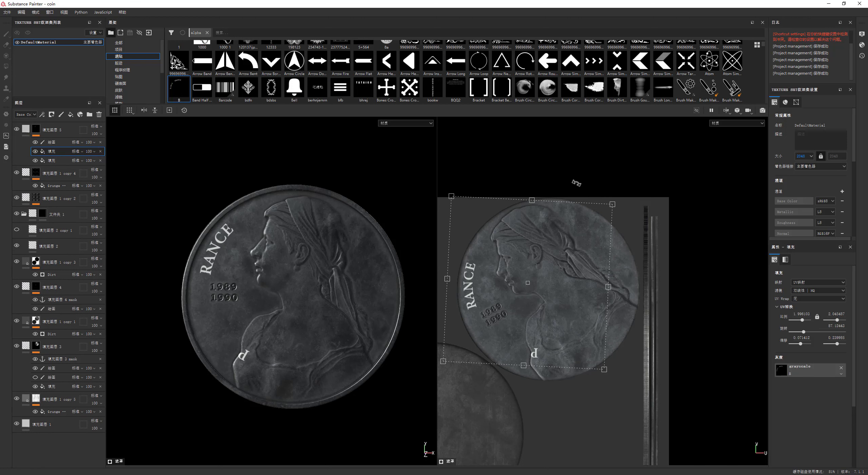
drag(577, 183, 592, 184)
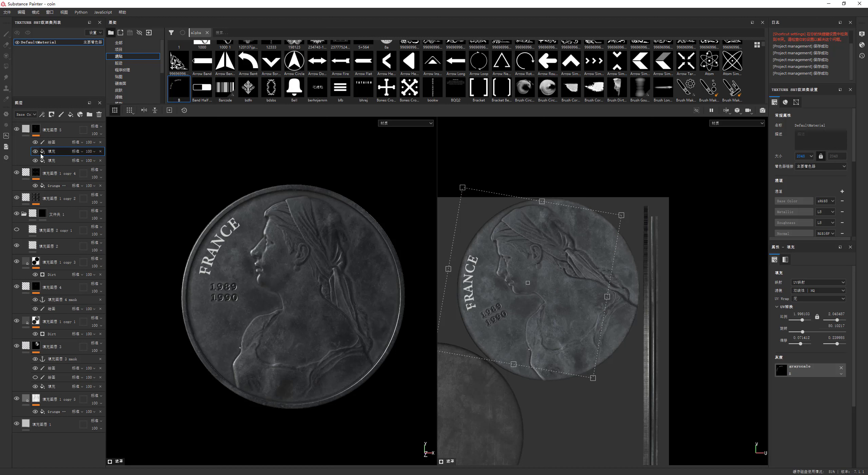
click(62, 132)
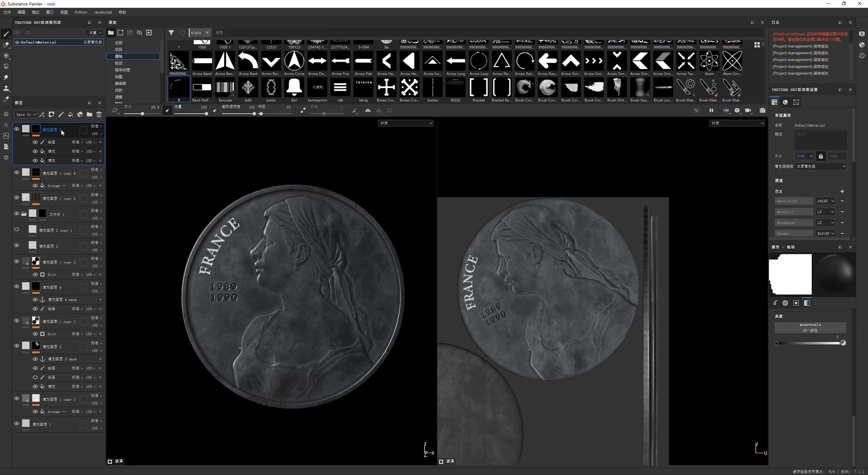
Hide the paint stroke to reveal PARIS and set the lettering fill's blend mode to Replace.
click(35, 143)
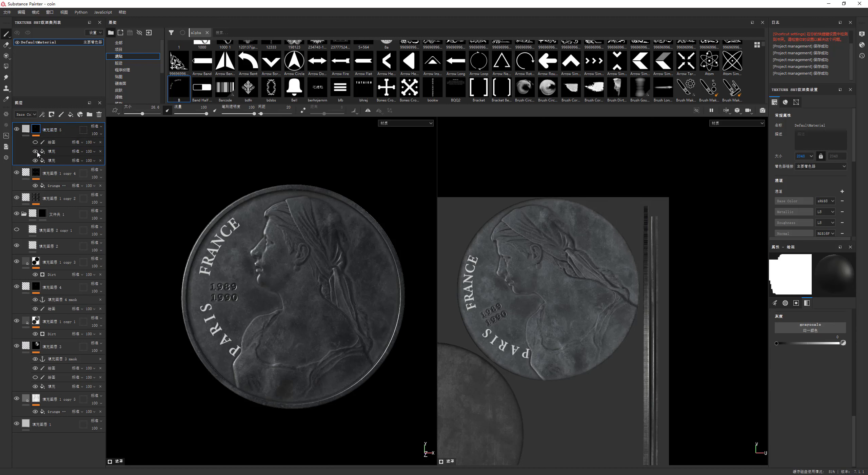
click(36, 151)
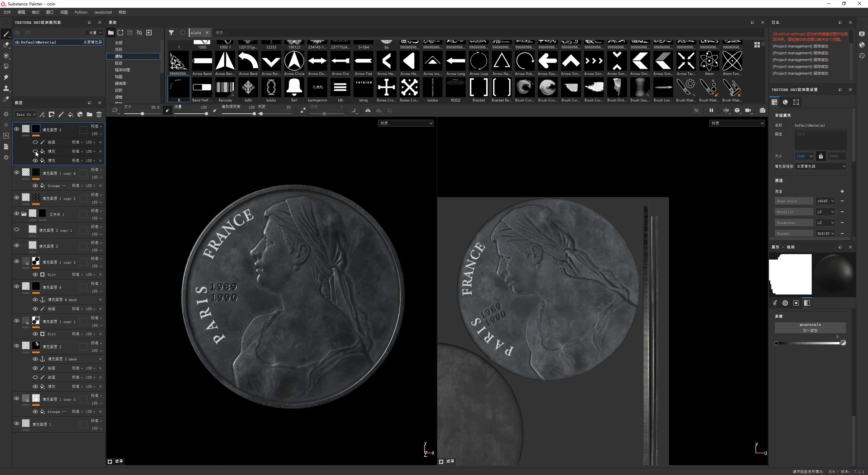
click(35, 151)
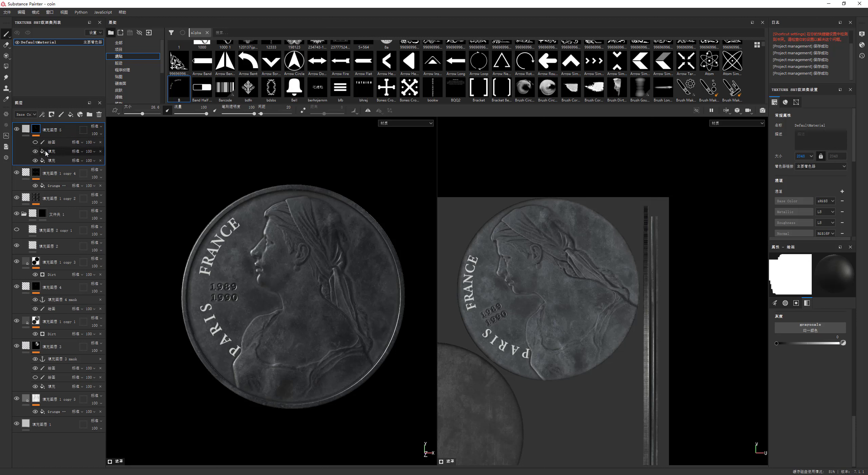
click(83, 151)
click(84, 164)
click(77, 152)
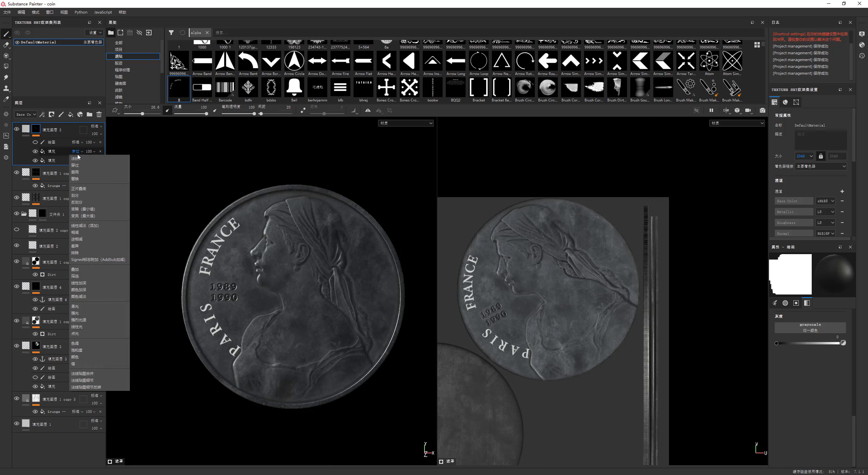
click(76, 179)
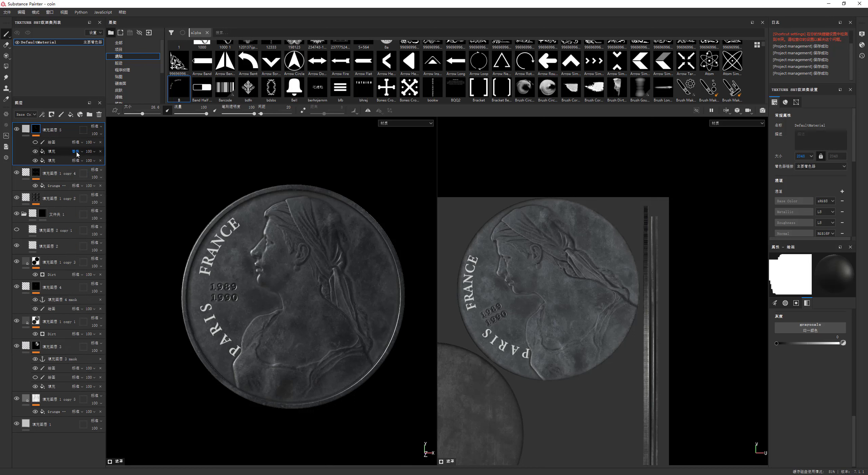
Rotate the lettering fill to about 61 degrees and shift it on the coin.
scroll(77, 154, down, 2)
scroll(77, 154, down, 1)
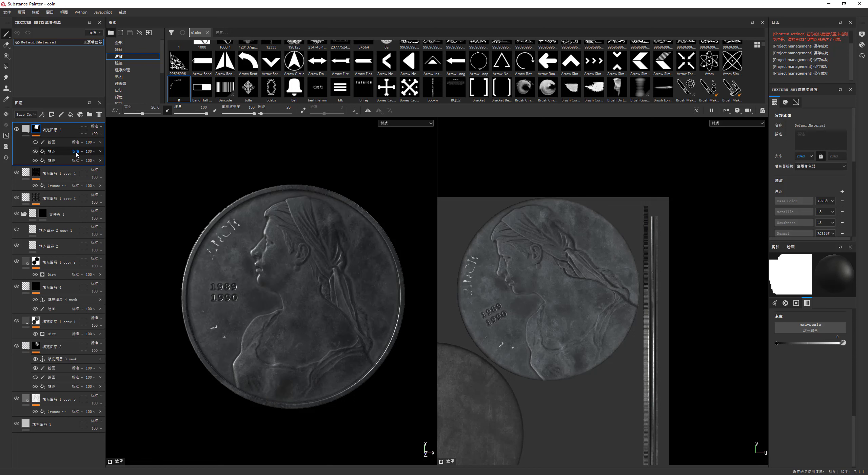
scroll(76, 154, down, 1)
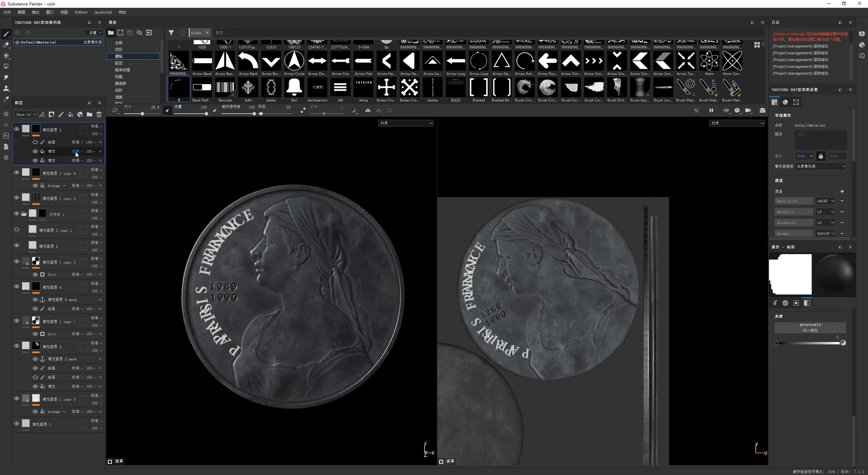
click(53, 155)
drag(621, 200, 566, 212)
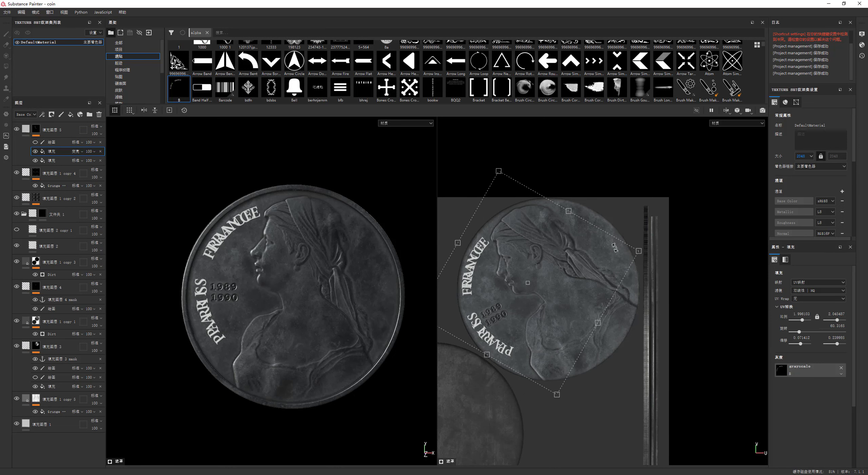
drag(567, 212, 614, 247)
scroll(537, 301, up, 2)
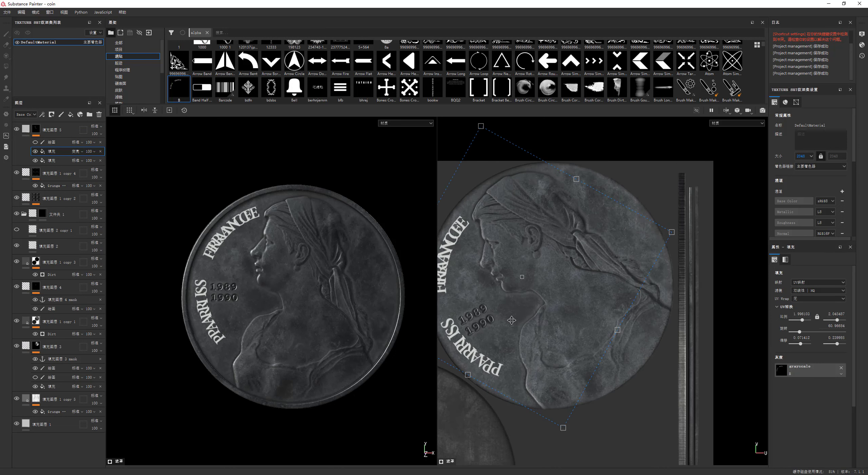
drag(537, 301, 521, 335)
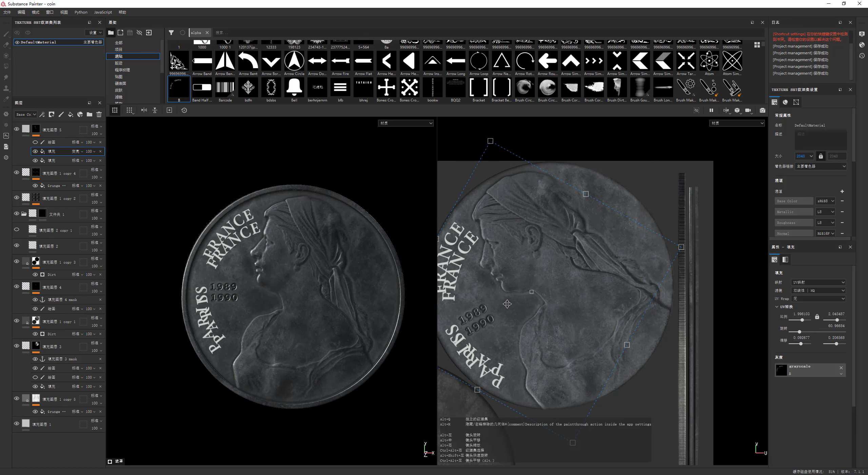
Fine-tune the lettering's rotation and position so PARIS sits along the lower-left rim.
middle_drag(515, 295, 546, 287)
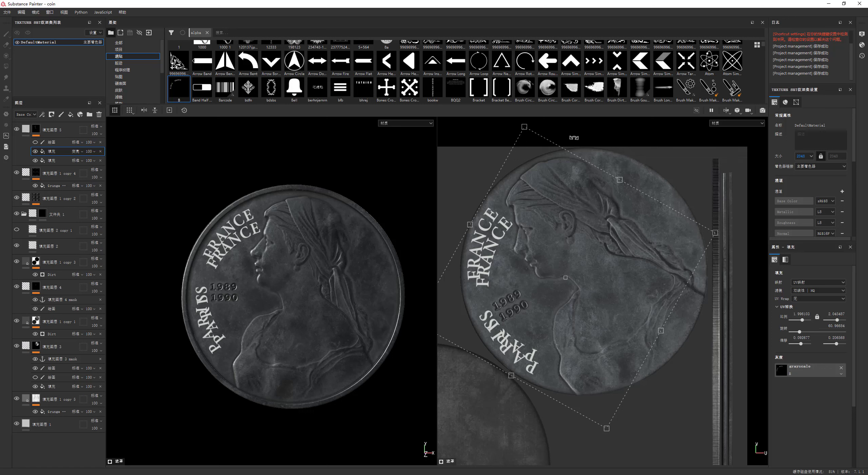
drag(574, 137, 580, 138)
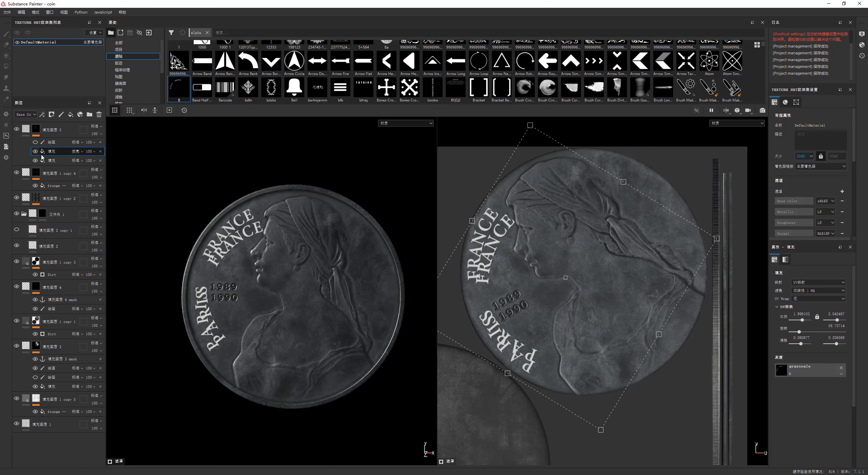
mouse_move(504, 318)
mouse_down()
mouse_move(515, 318)
mouse_move(510, 338)
mouse_up()
scroll(509, 339, up, 2)
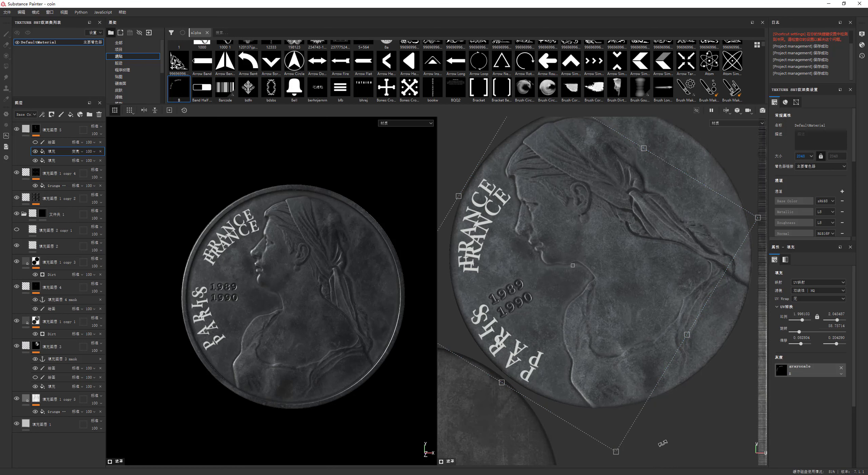
drag(662, 444, 660, 444)
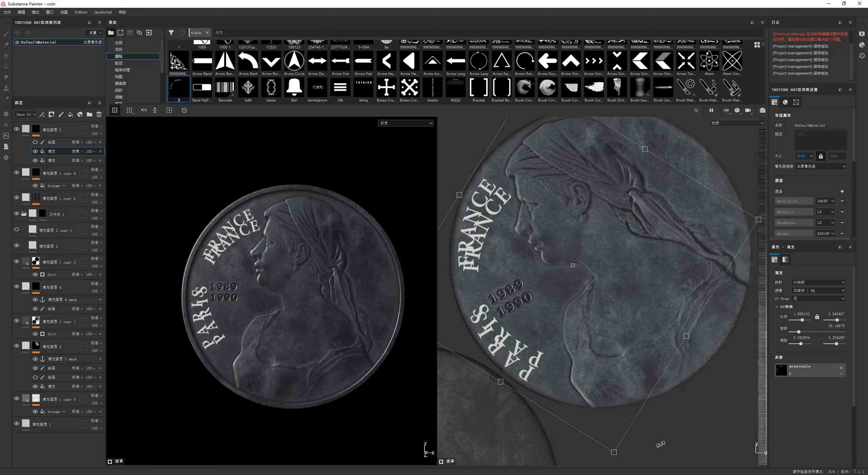
drag(524, 356, 526, 354)
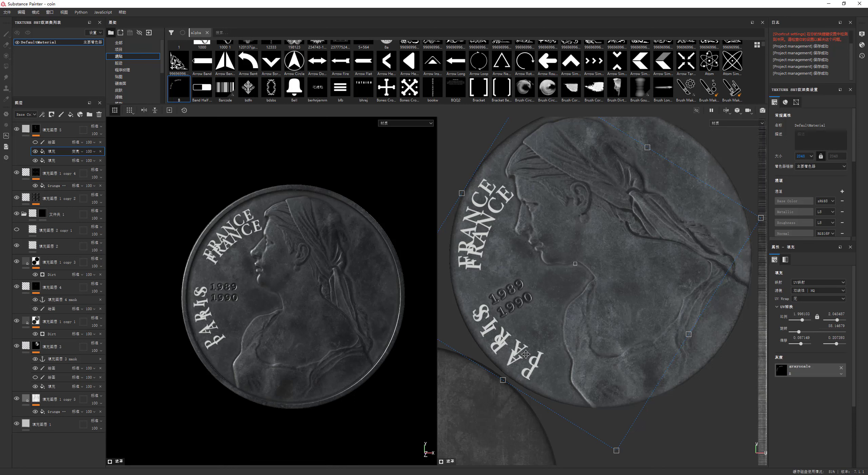
Duplicate the lettering layer and hide the copy's paint stroke and last fill so PARIS shows.
click(36, 151)
click(63, 132)
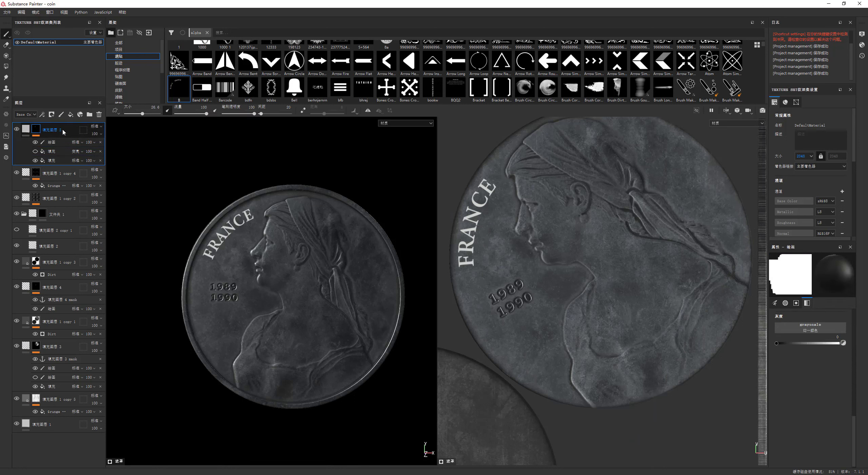
key(ctrl+d)
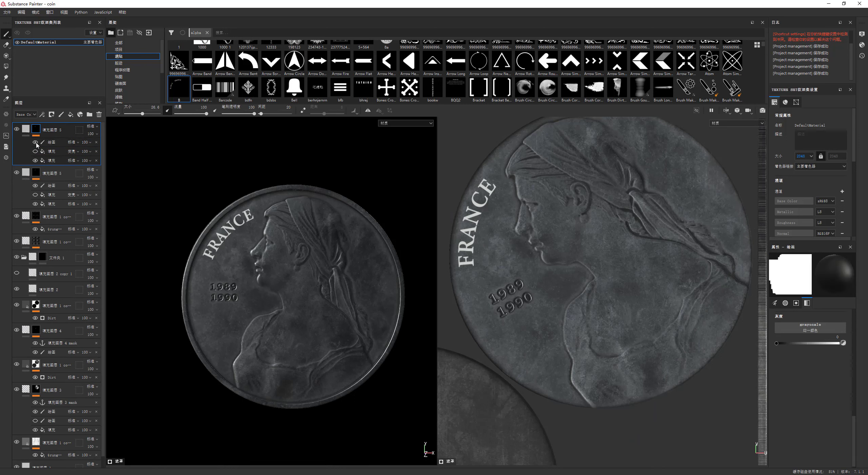
click(36, 151)
click(36, 142)
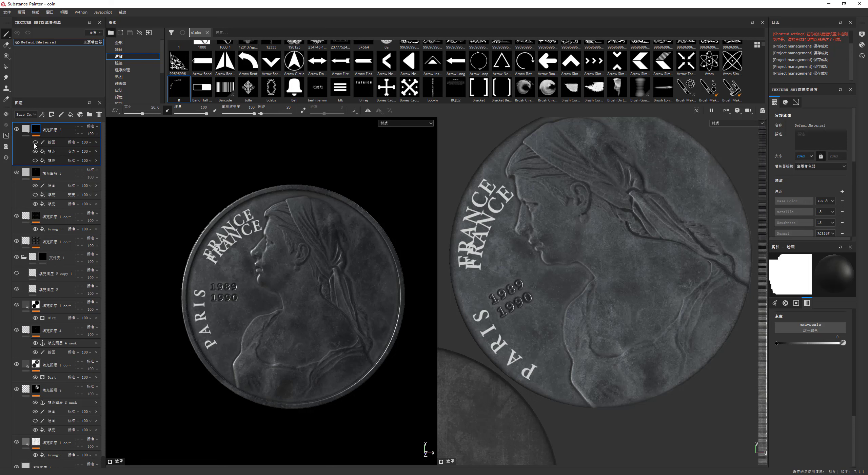
Add a paint effect to the copy's mask and paint out the doubled FRANCE.
right_click(36, 132)
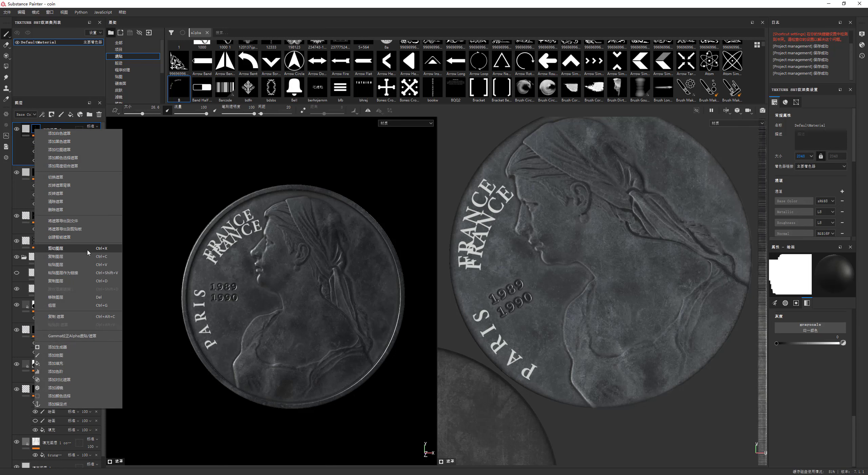
click(69, 355)
drag(483, 237, 490, 206)
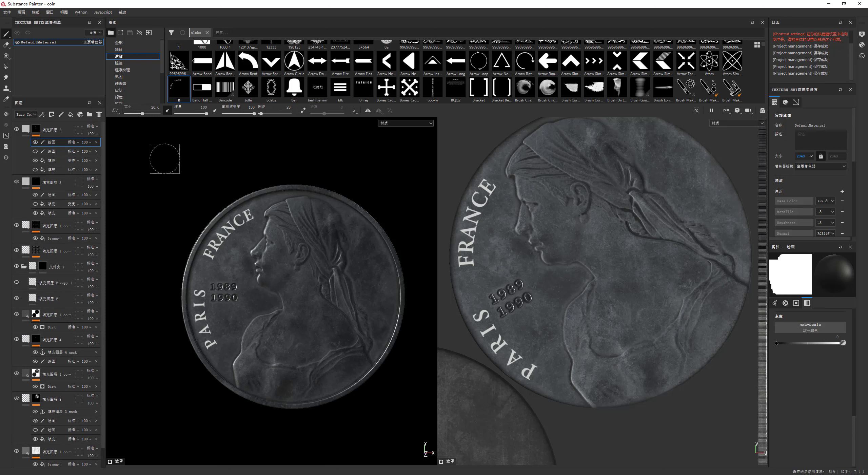
Give the top lettering layer height about -0.17 without colour; make the second layer fully metallic, no colour.
click(27, 131)
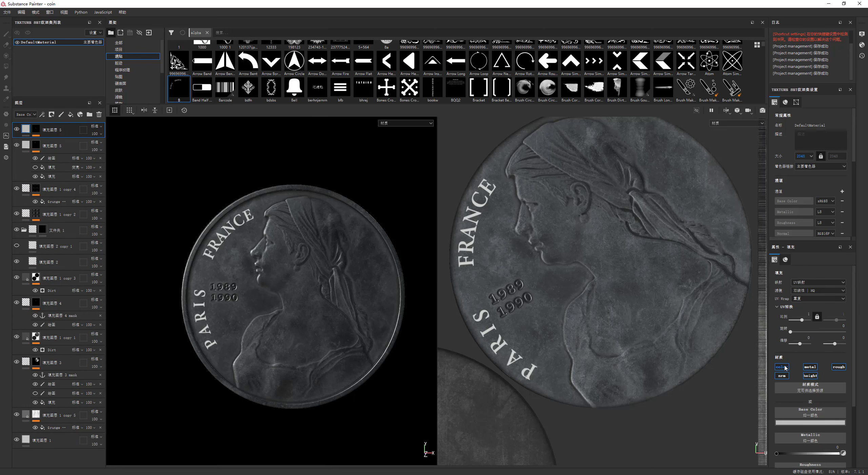
scroll(794, 407, down, 5)
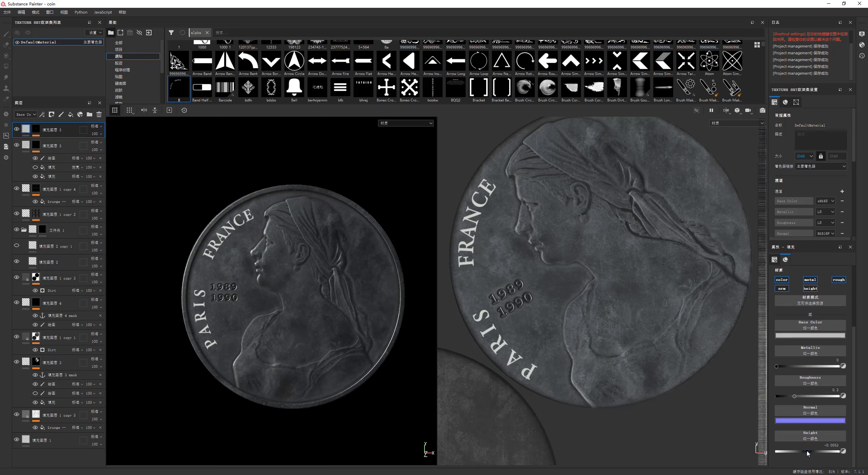
drag(807, 452, 802, 452)
click(781, 279)
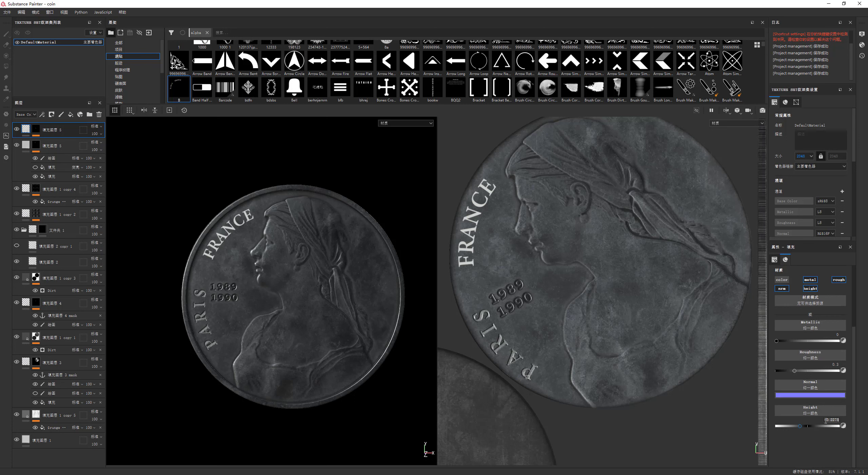
click(27, 146)
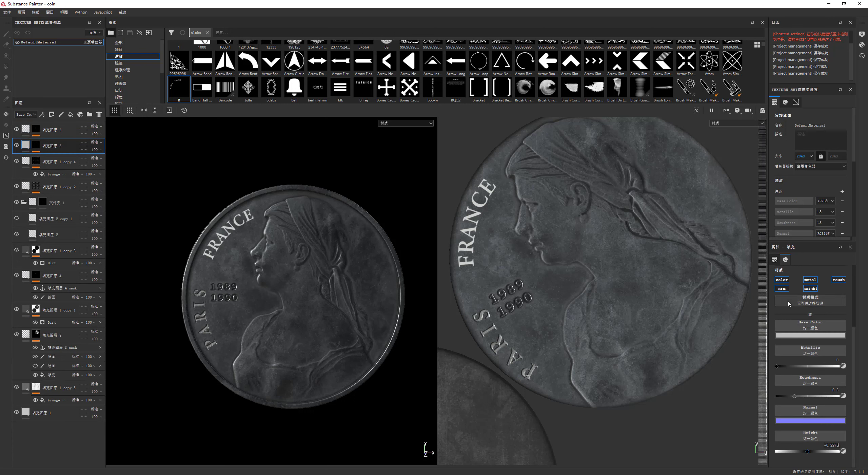
click(782, 280)
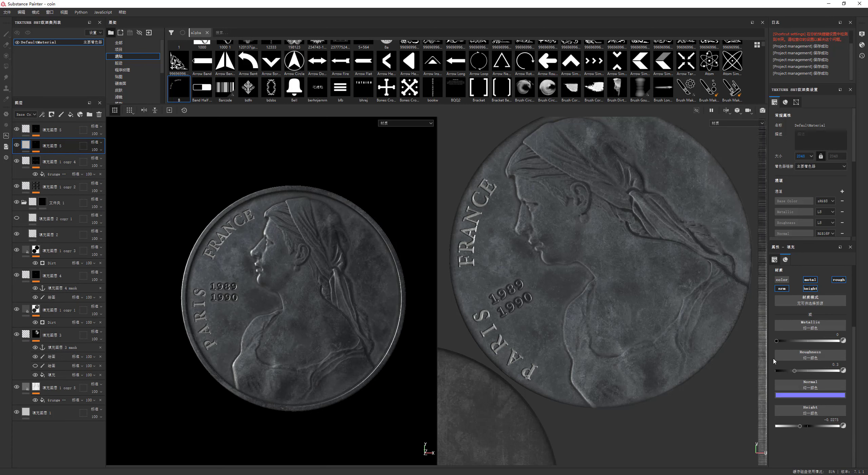
drag(776, 341, 840, 341)
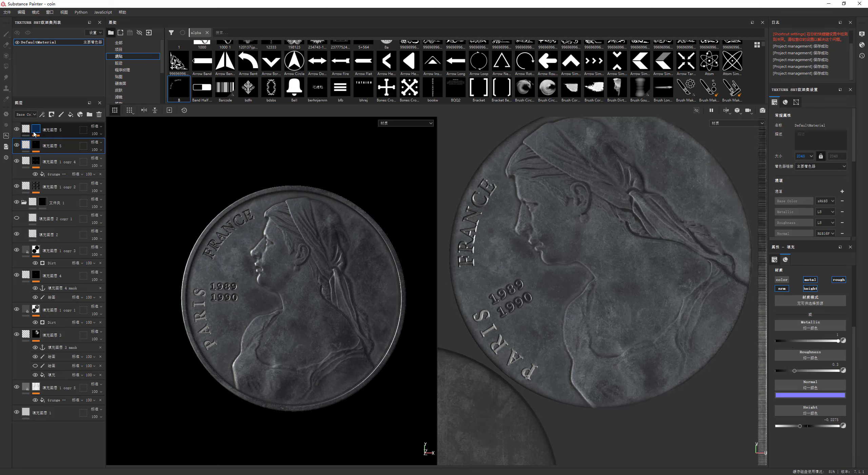
Raise the top lettering layer's height to about -0.06, checking the relief under new lighting.
click(61, 130)
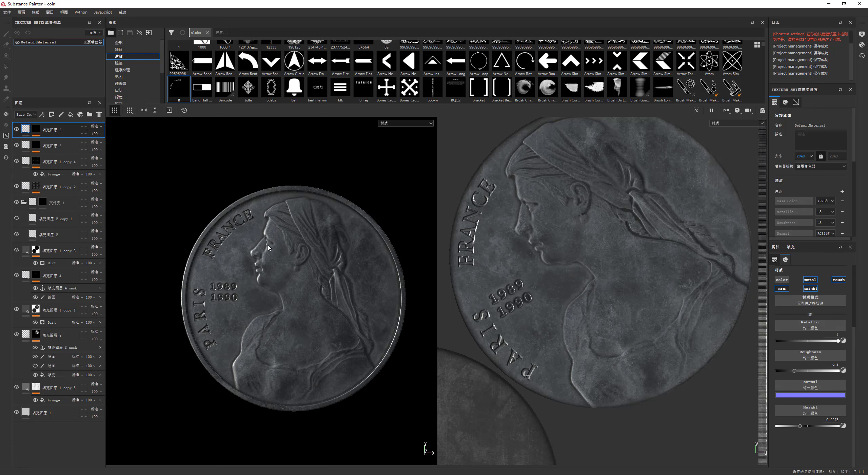
alt+drag(269, 248, 219, 373)
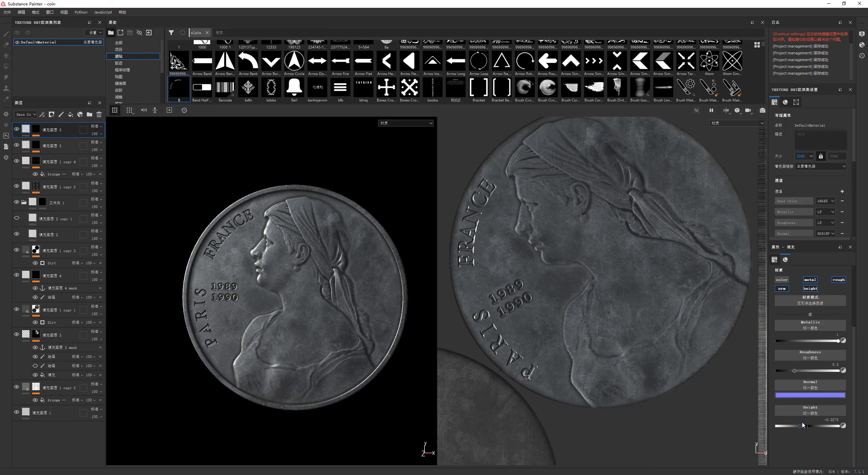
drag(804, 426, 807, 427)
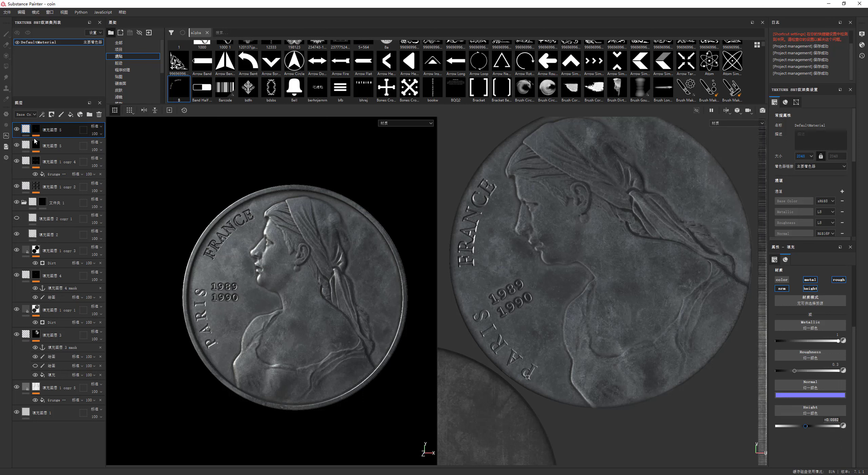
click(61, 146)
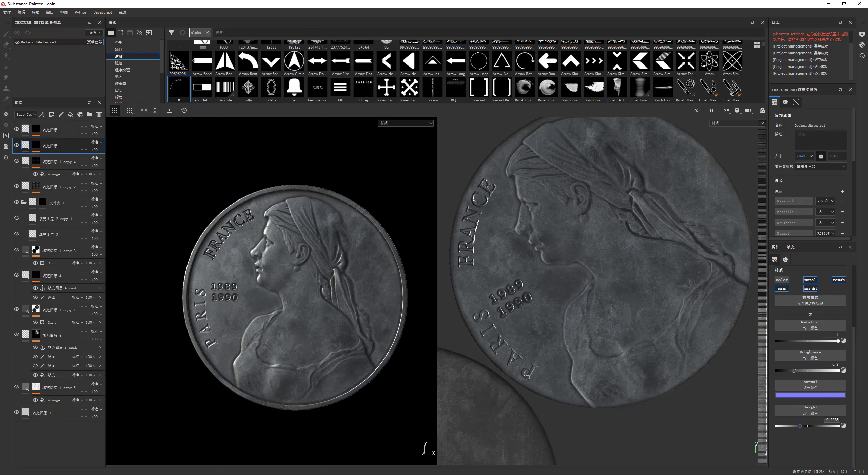
key(Return)
Orbit and relight the coin, then expand fill layer 5 to list its paint and fill effects.
alt+drag(235, 289, 249, 296)
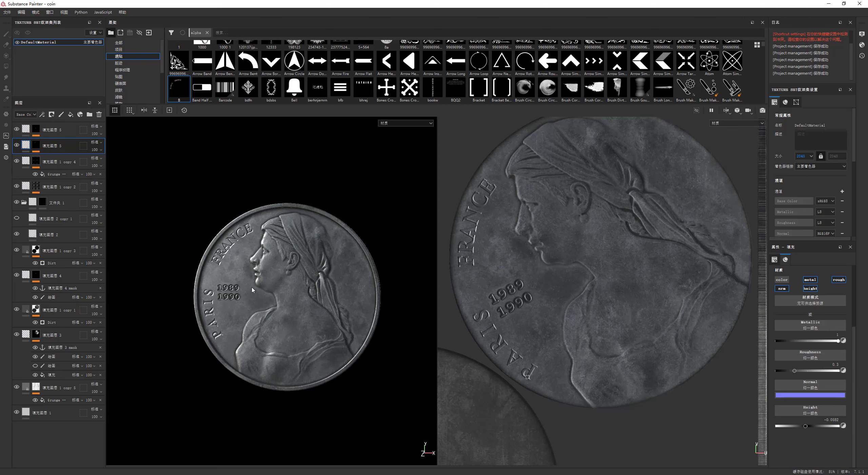
alt+drag(252, 289, 123, 199)
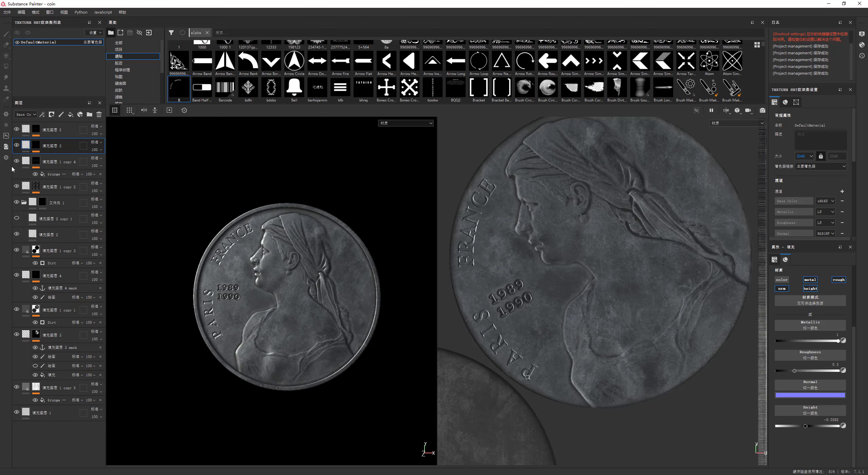
click(36, 146)
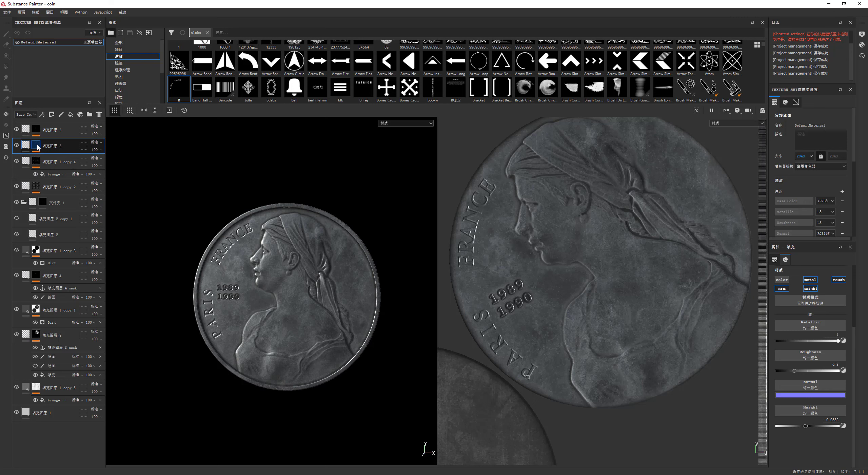
click(62, 142)
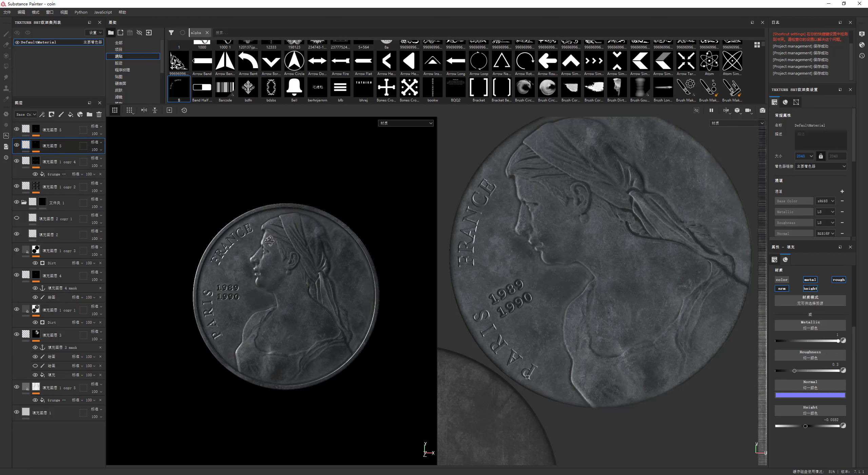
mouse_move(270, 241)
shift+right_down()
mouse_move(264, 218)
mouse_move(273, 234)
shift+right_up()
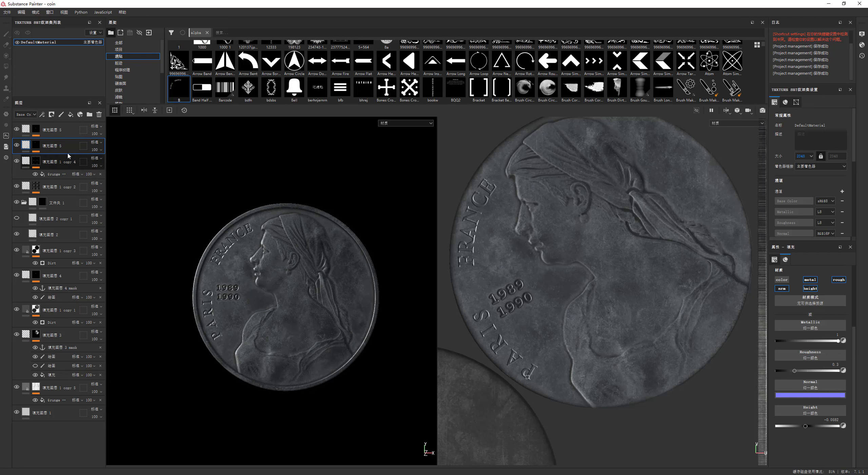
click(36, 145)
click(51, 158)
Nudge the lower fill's FRANCE projection, then shift and rotate the top layer's PARIS FRANCE lettering.
click(51, 176)
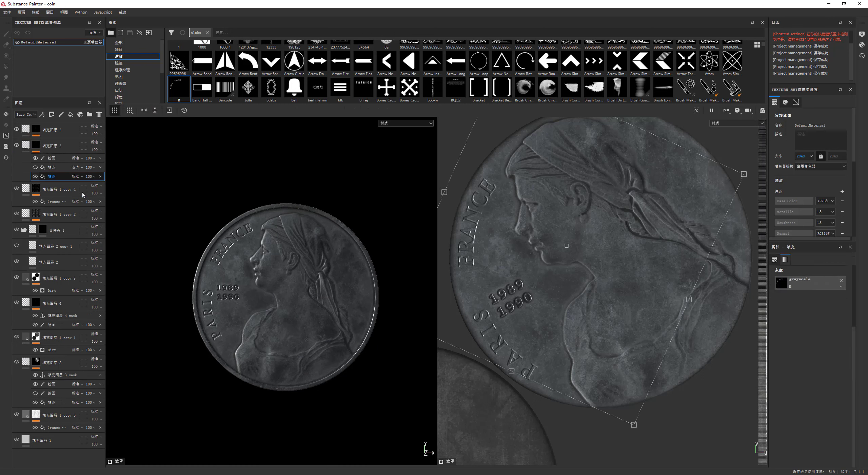
mouse_move(553, 336)
mouse_down()
mouse_move(562, 340)
mouse_move(553, 335)
mouse_up()
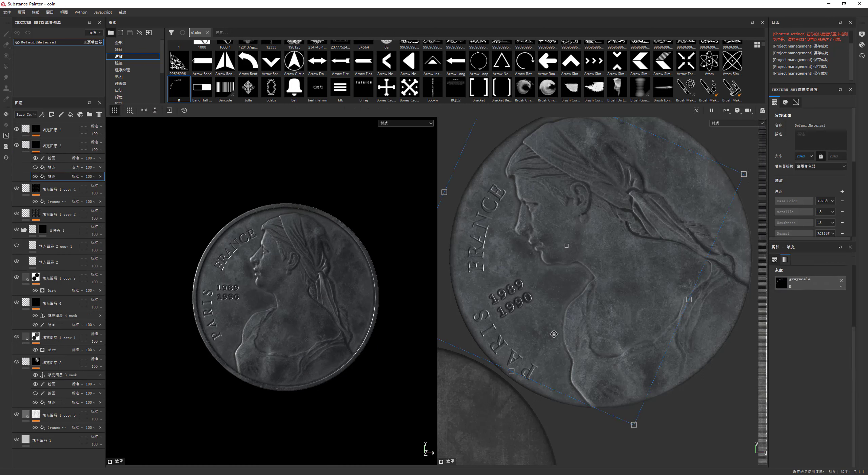
click(49, 132)
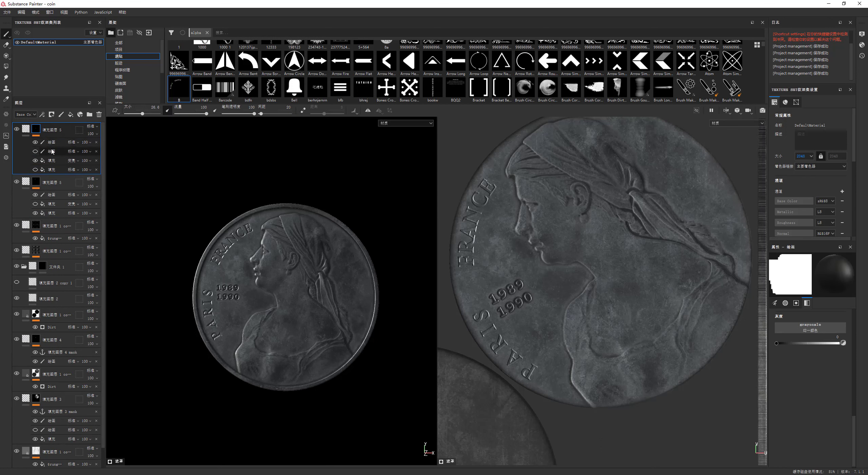
click(51, 161)
drag(547, 320, 551, 332)
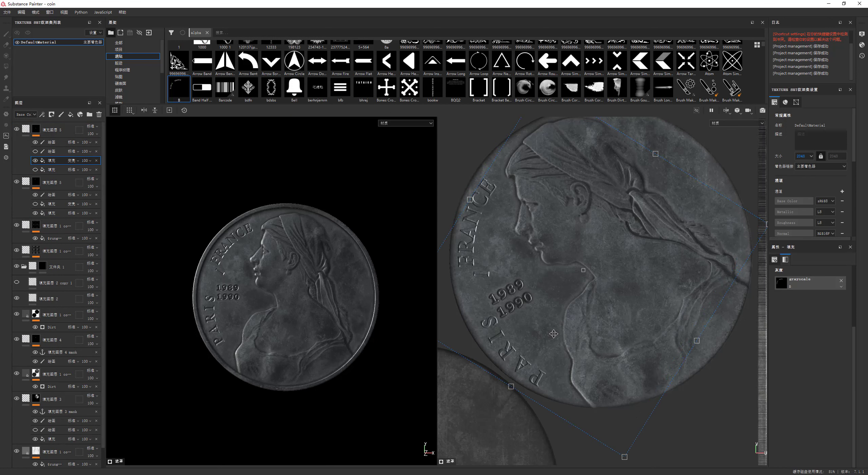
drag(552, 332, 559, 338)
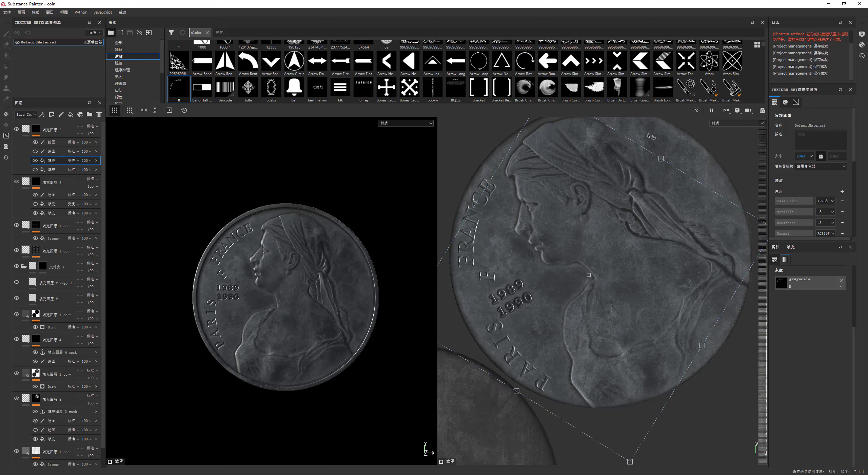
drag(651, 137, 618, 132)
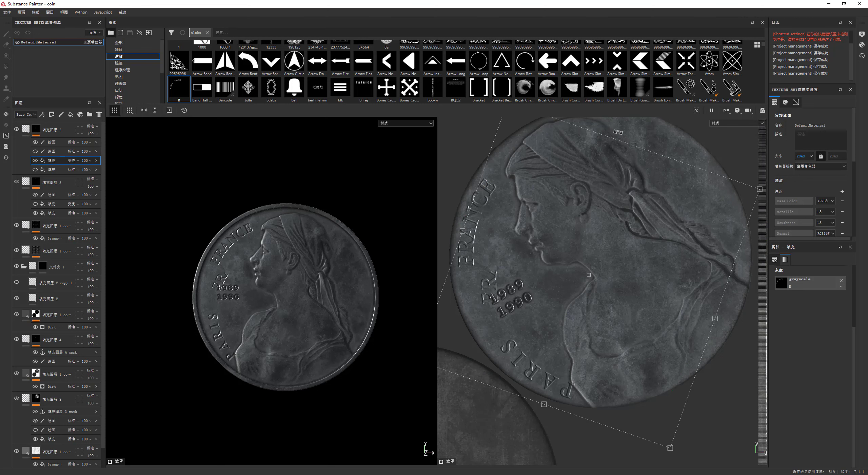
drag(574, 262, 562, 294)
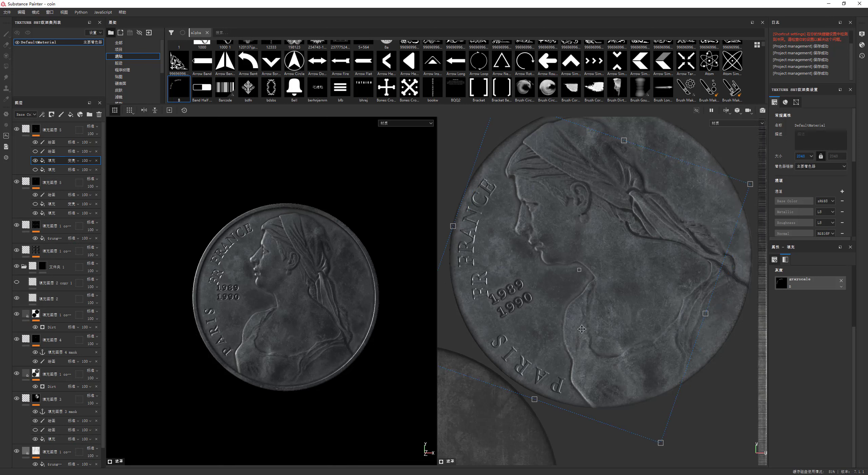
Fine-tune the lettering's angle and position on the rim, then select the paint effect.
drag(684, 421, 685, 419)
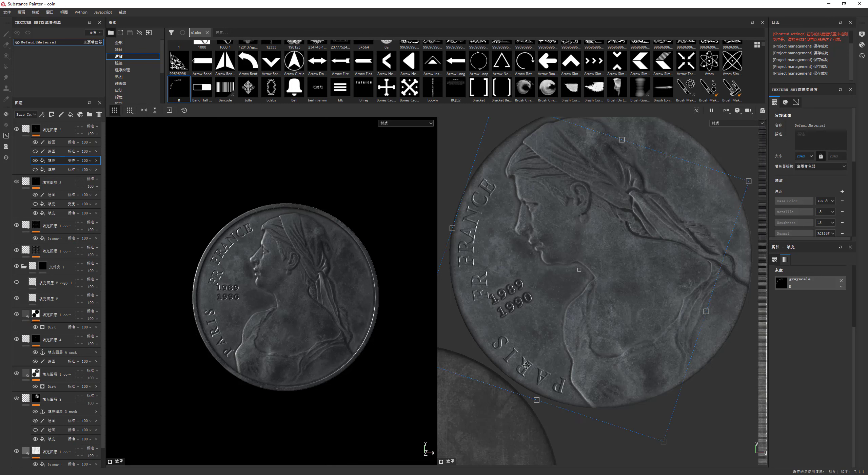
drag(528, 363, 522, 360)
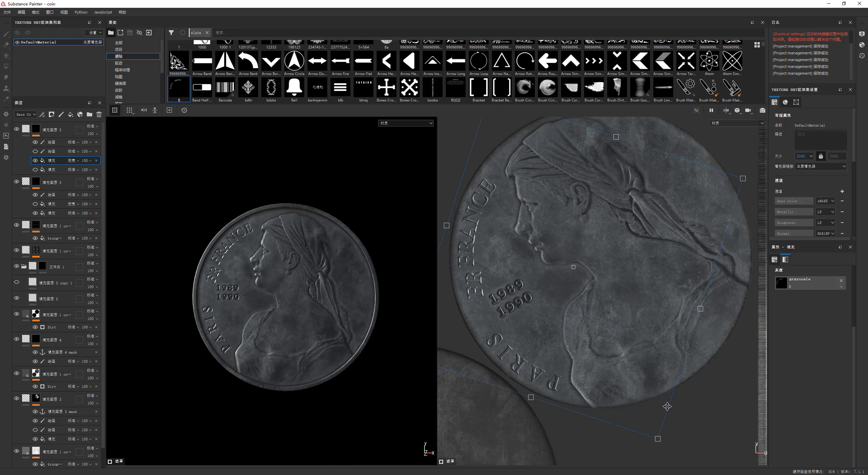
drag(685, 409, 677, 416)
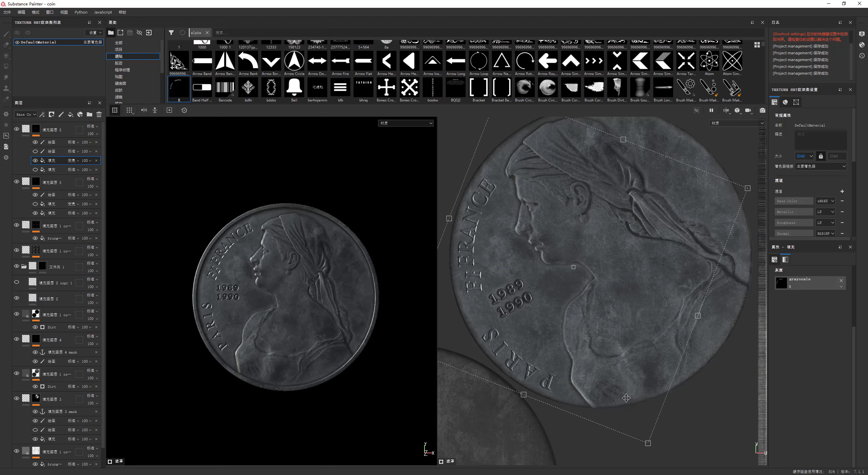
drag(527, 370, 529, 368)
drag(680, 411, 680, 416)
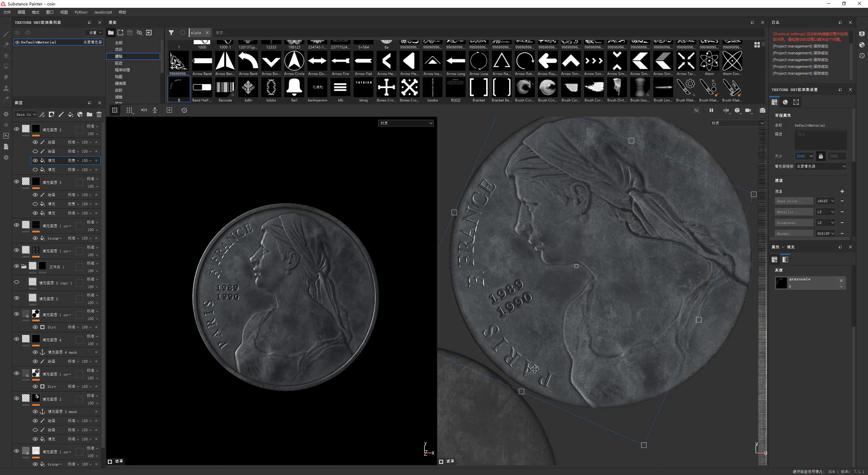
drag(535, 368, 537, 370)
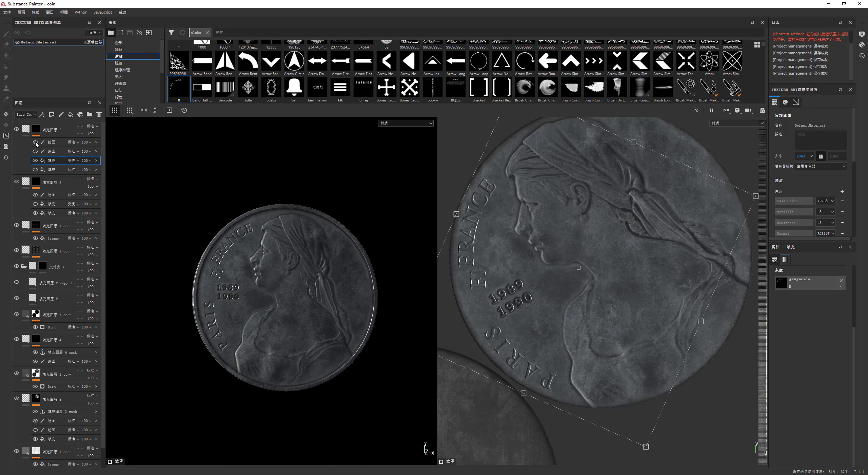
click(48, 143)
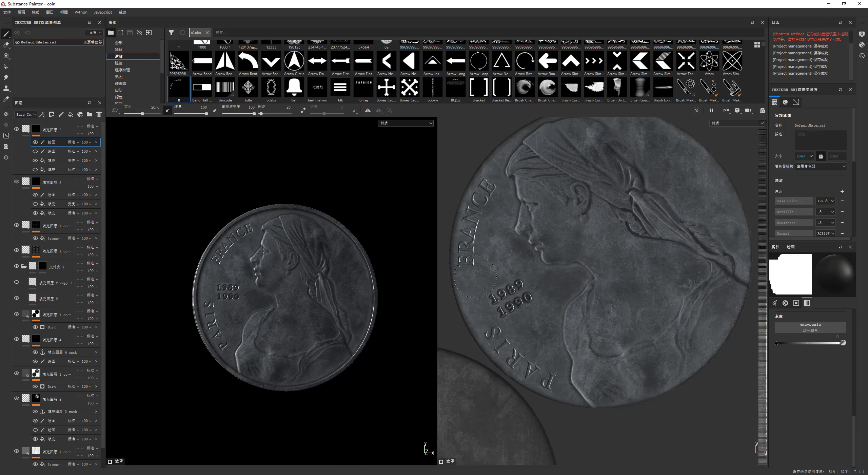
Add an anchor point to fill layer 5's mask, move it above fill layer 4, hide the date layer.
right_click(38, 131)
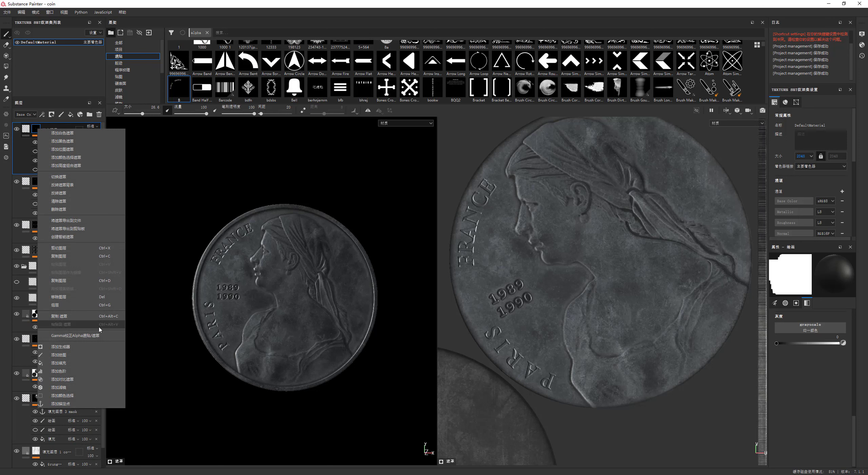
click(80, 404)
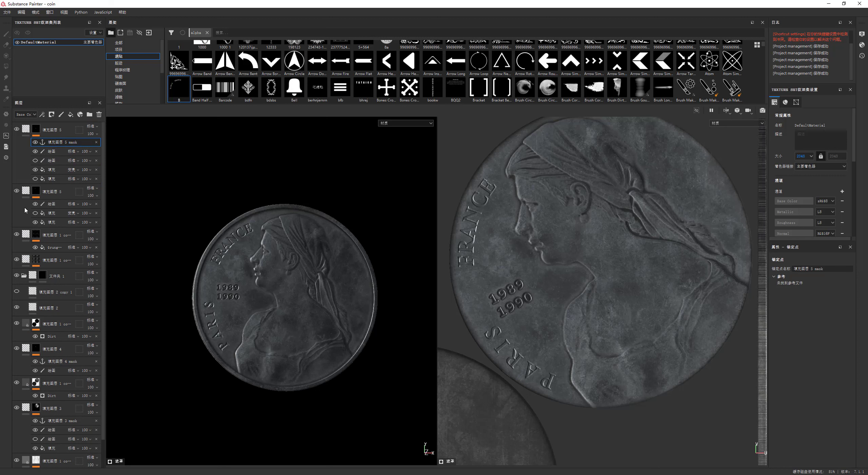
click(16, 348)
click(17, 349)
drag(51, 130, 79, 340)
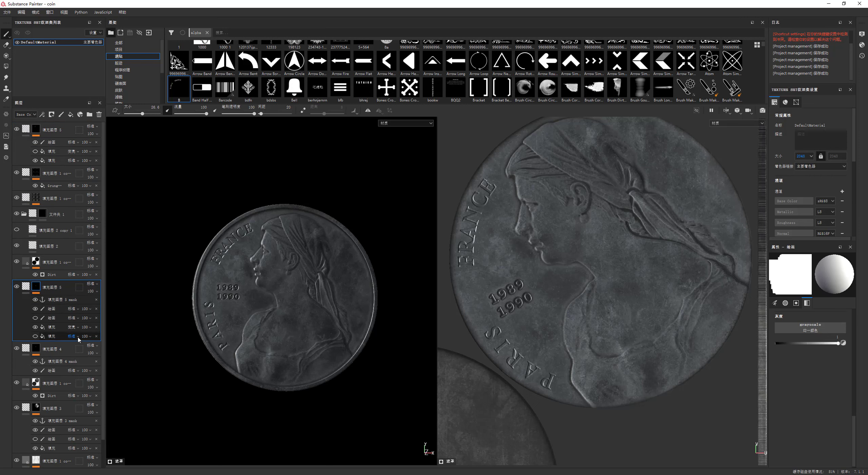
click(16, 349)
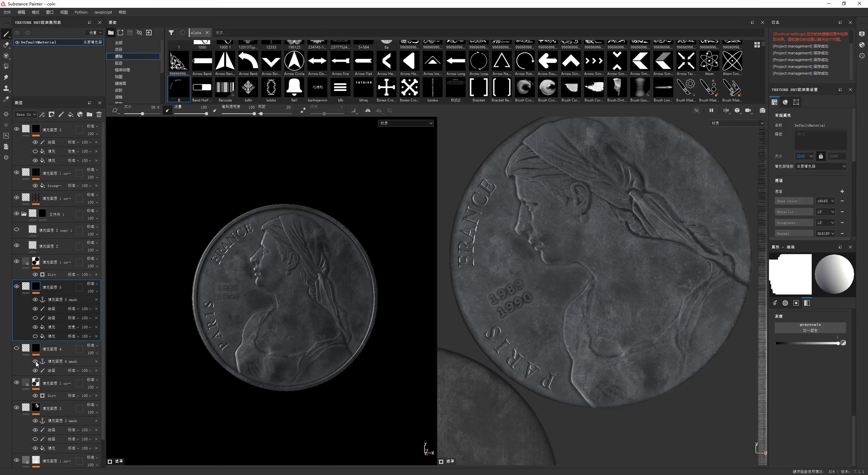
Set the Dirt generator's Micro Height input to the fill layer 5 mask anchor.
click(51, 274)
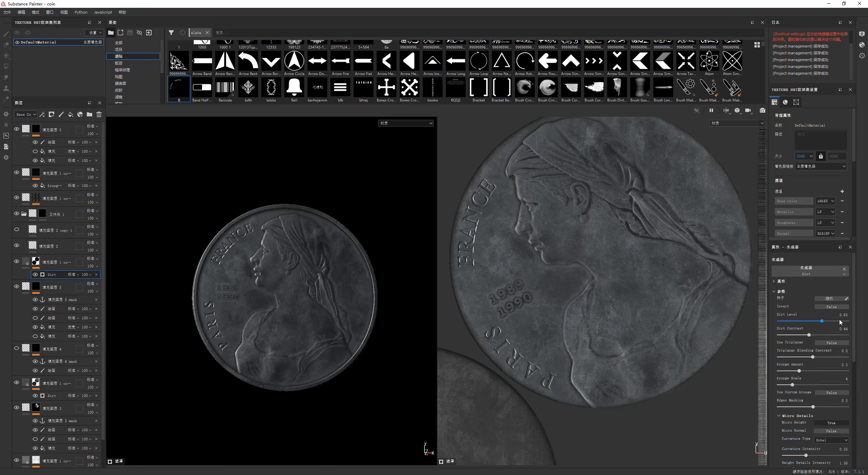
scroll(814, 373, down, 3)
scroll(807, 387, down, 3)
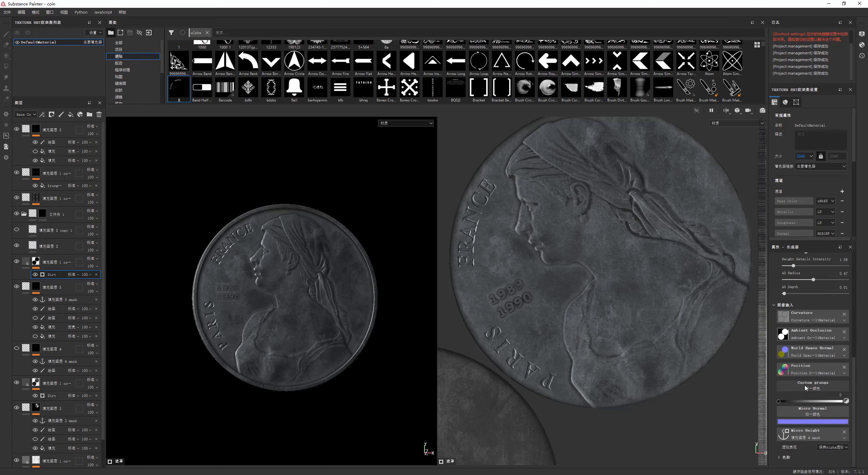
click(806, 386)
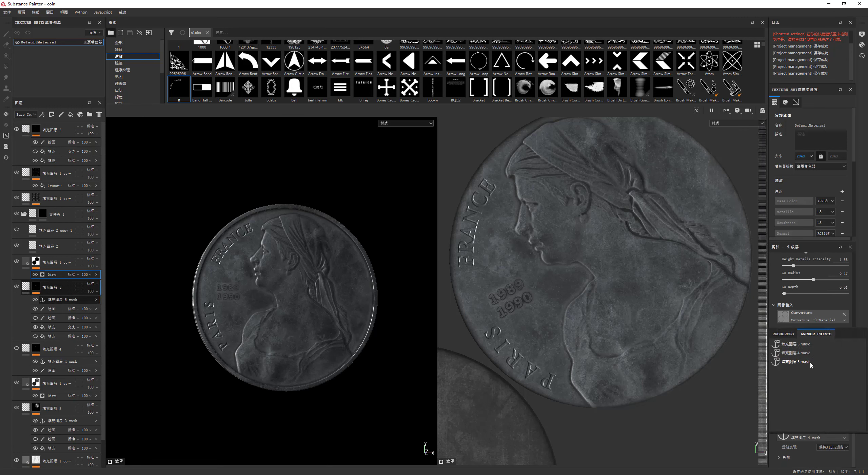
click(808, 362)
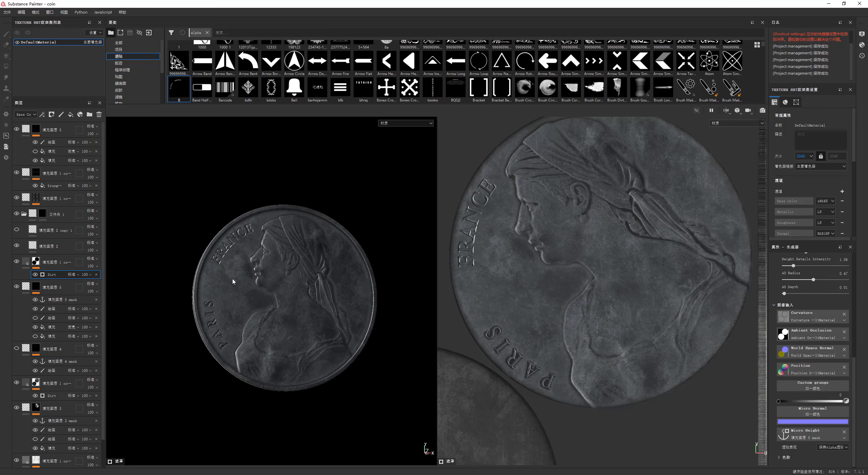
Duplicate the Dirt-masked fill layer, anchor the top fill layer 5 and move it lower.
click(56, 264)
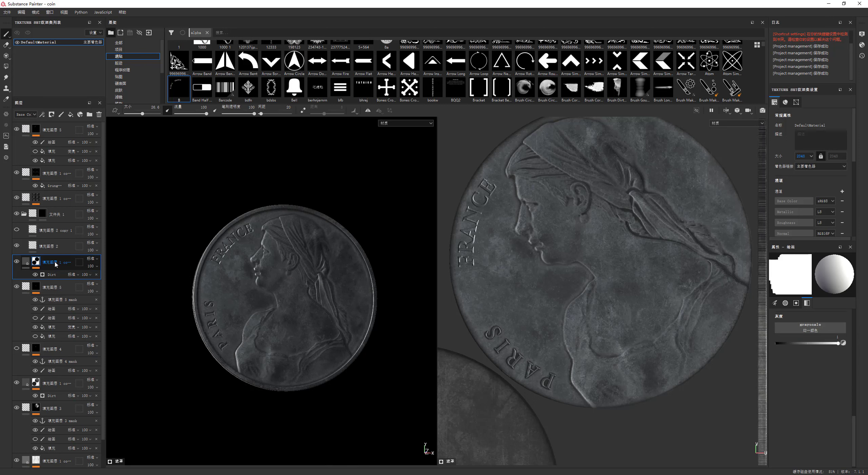
key(ctrl+d)
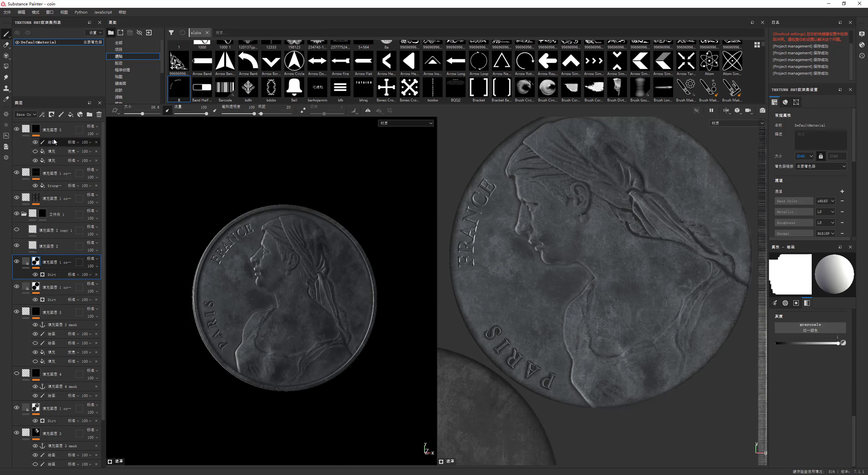
right_click(33, 130)
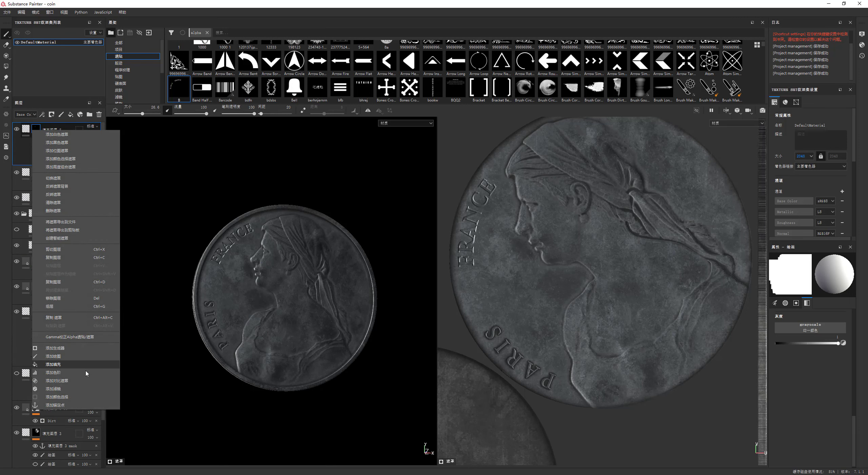
click(56, 404)
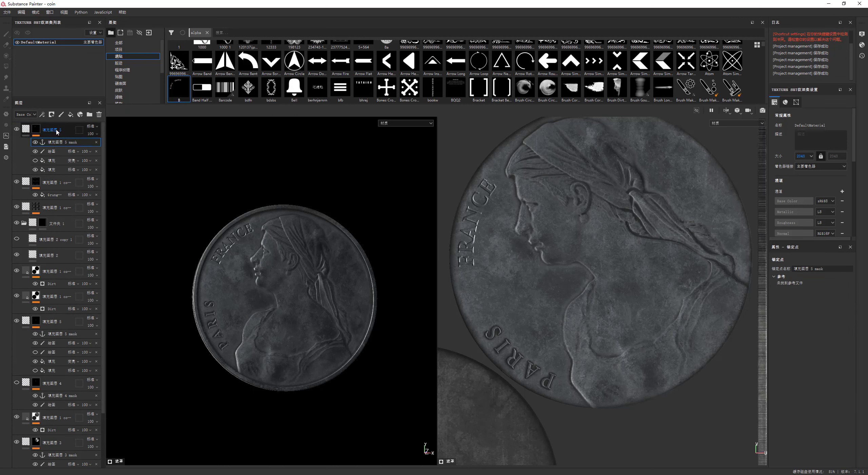
drag(54, 131, 53, 269)
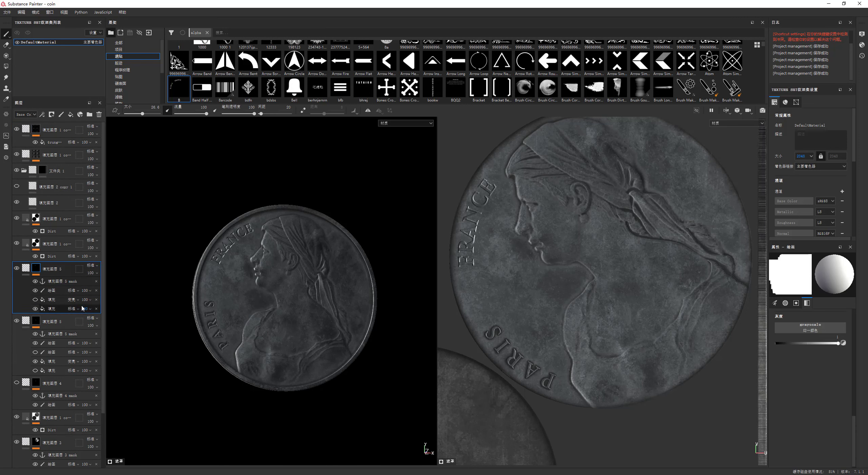
Link the 填充图层 5 mask anchor into the second Dirt generator's Micro Height.
click(52, 256)
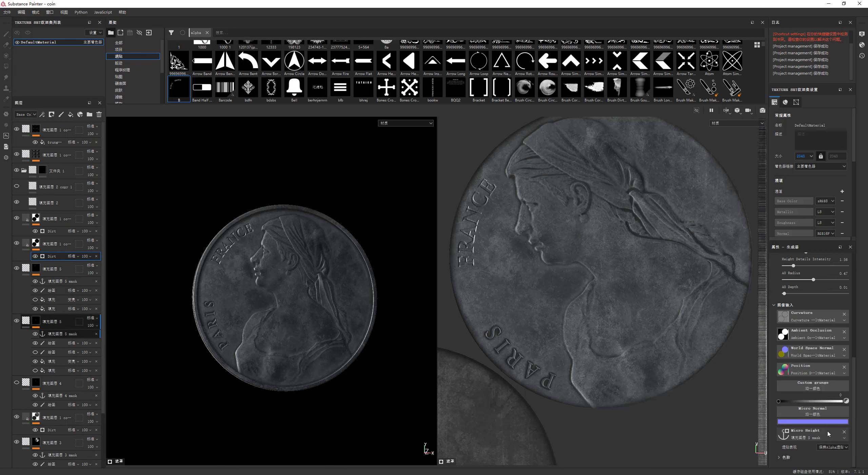
click(822, 438)
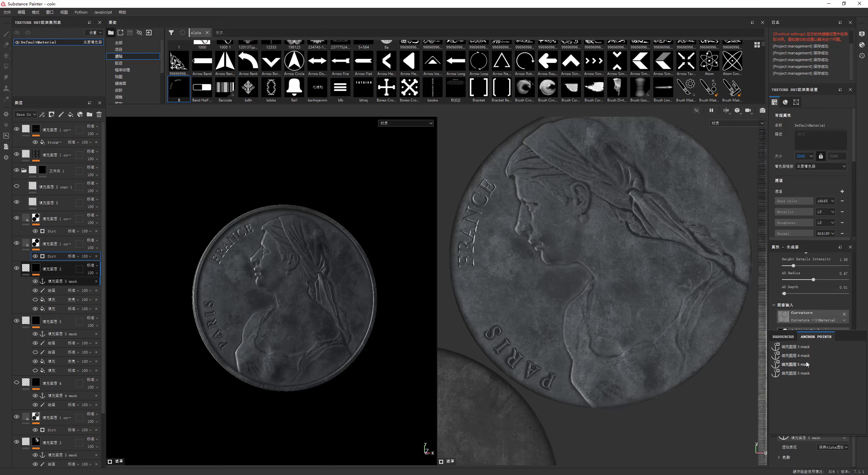
click(808, 365)
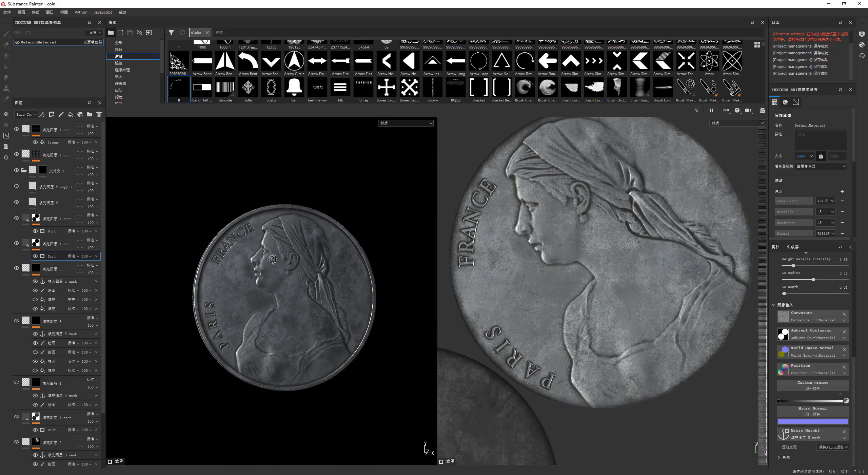
scroll(249, 245, up, 3)
scroll(249, 245, up, 2)
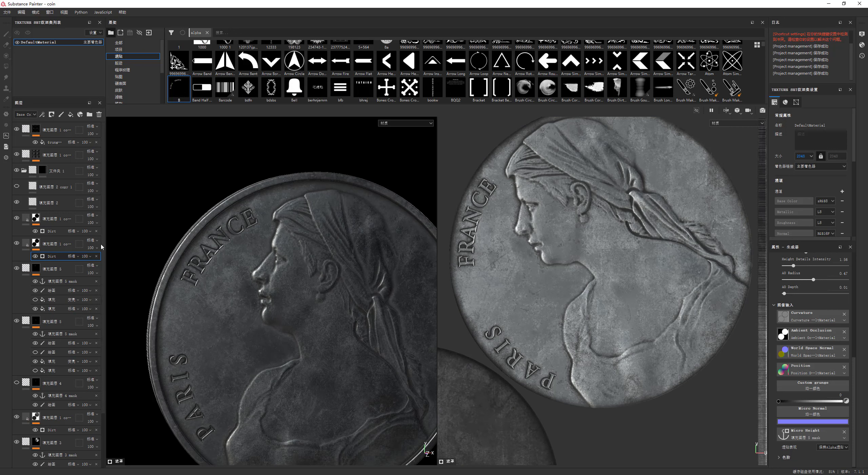
Set the 填充图层 5 fill's roughness to exactly 0.5.
click(17, 268)
click(26, 269)
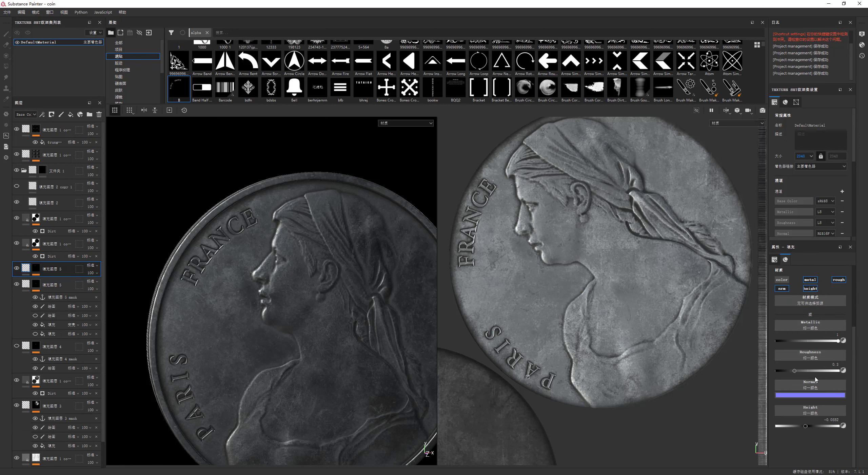
mouse_move(796, 371)
mouse_down()
mouse_move(843, 367)
mouse_move(813, 371)
mouse_up()
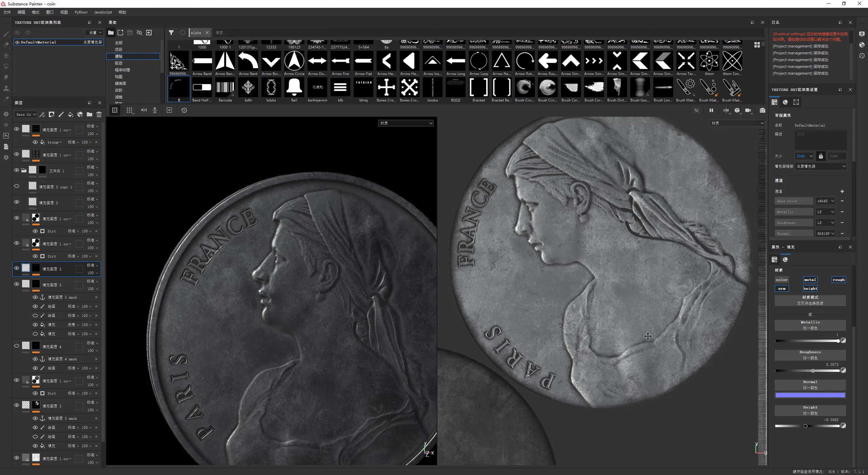
scroll(241, 293, down, 5)
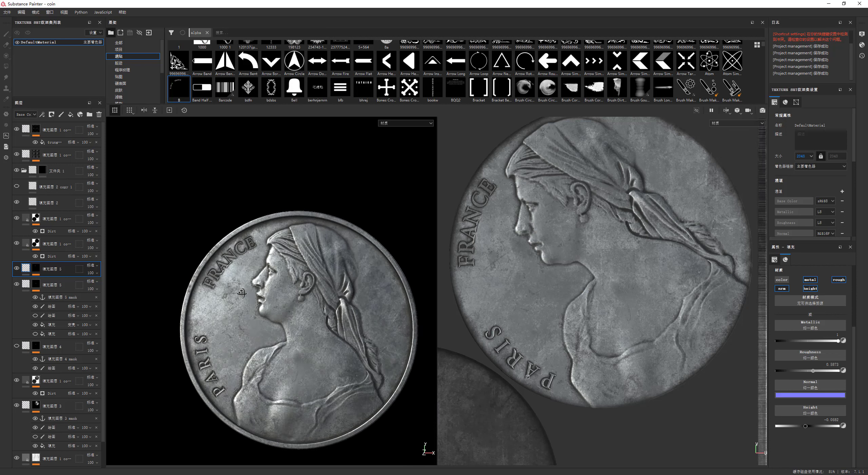
drag(813, 370, 798, 372)
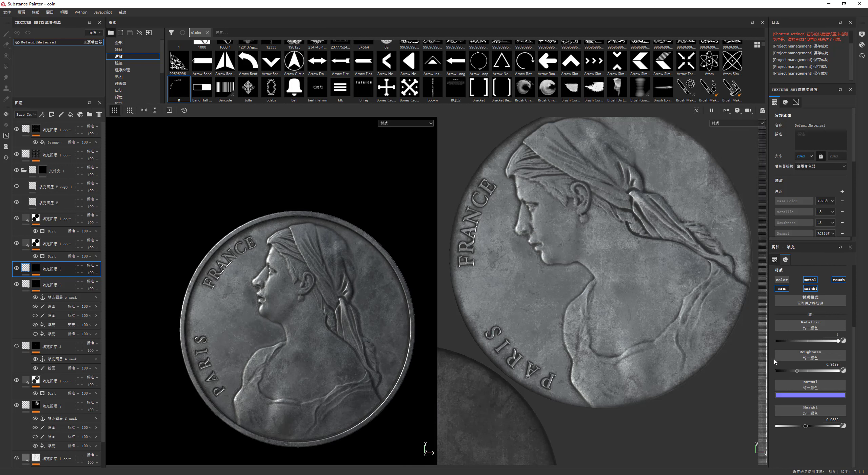
click(808, 371)
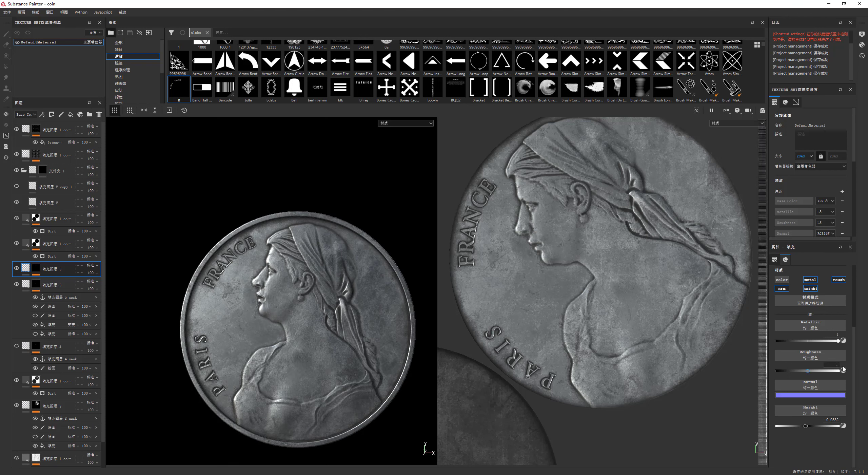
key(Return)
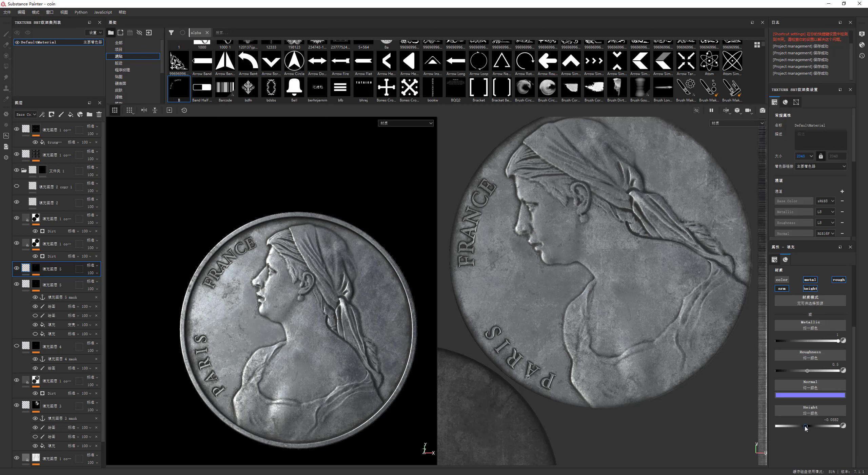
Try a higher height value, undo it, and orbit in closer on the coin.
drag(806, 426, 809, 427)
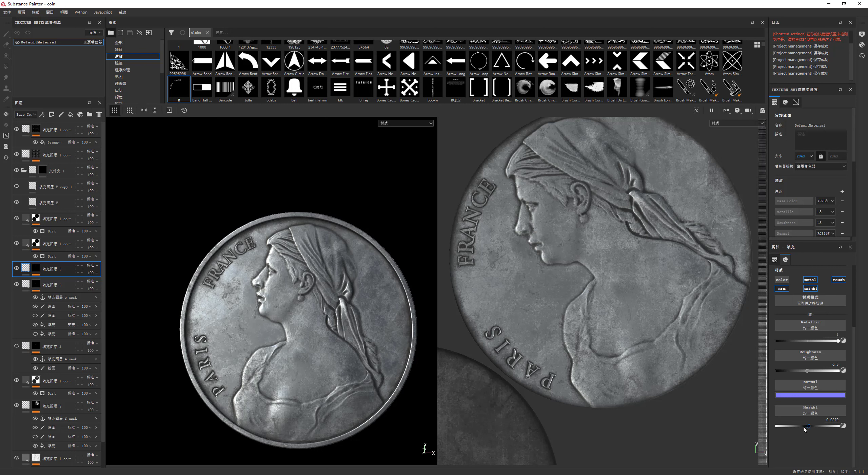
key(ctrl+z)
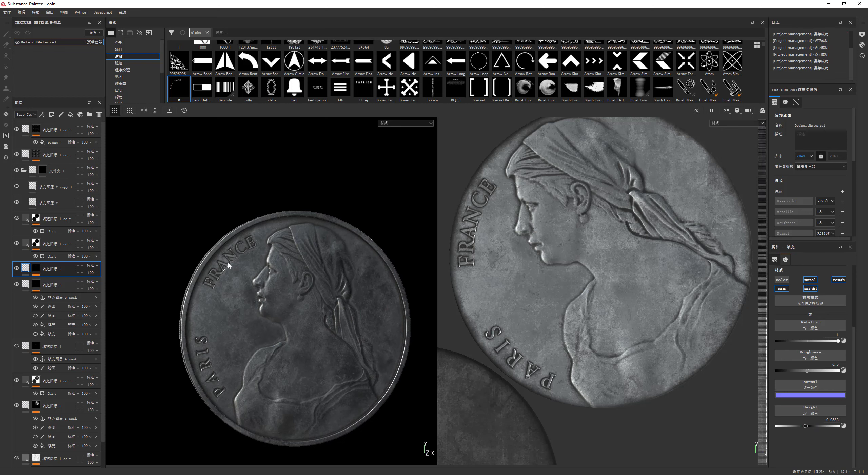
alt+drag(297, 310, 234, 249)
scroll(234, 250, up, 3)
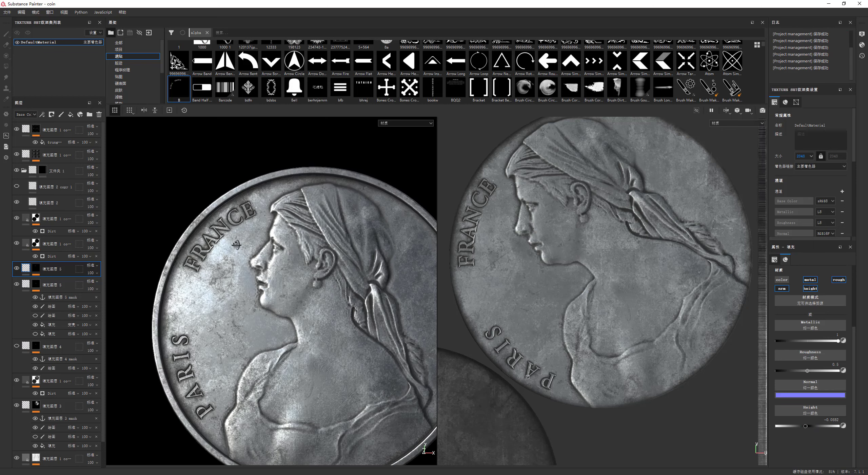
mouse_move(234, 249)
shift+right_down()
mouse_move(299, 246)
mouse_move(260, 287)
mouse_move(304, 264)
shift+right_up()
Tilt the coin and rotate the environment lighting to inspect the relief.
scroll(260, 288, down, 3)
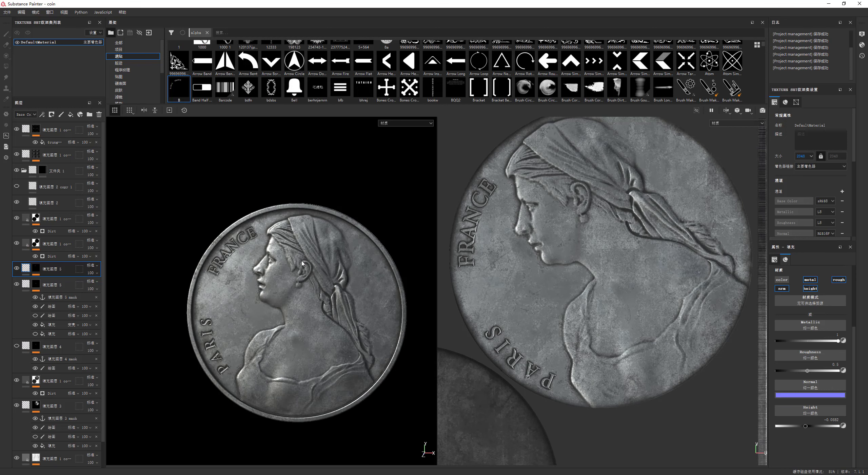
alt+drag(303, 263, 333, 243)
shift+right_drag(334, 243, 315, 249)
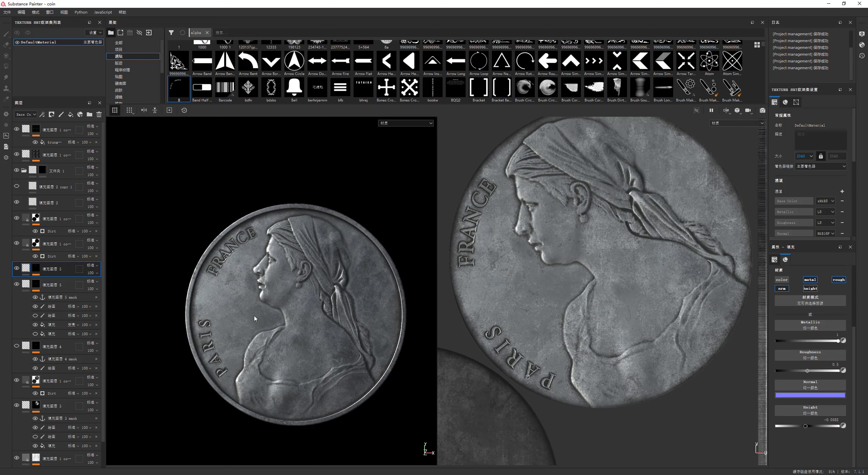
shift+right_drag(241, 329, 258, 308)
scroll(246, 330, down, 2)
scroll(247, 330, down, 1)
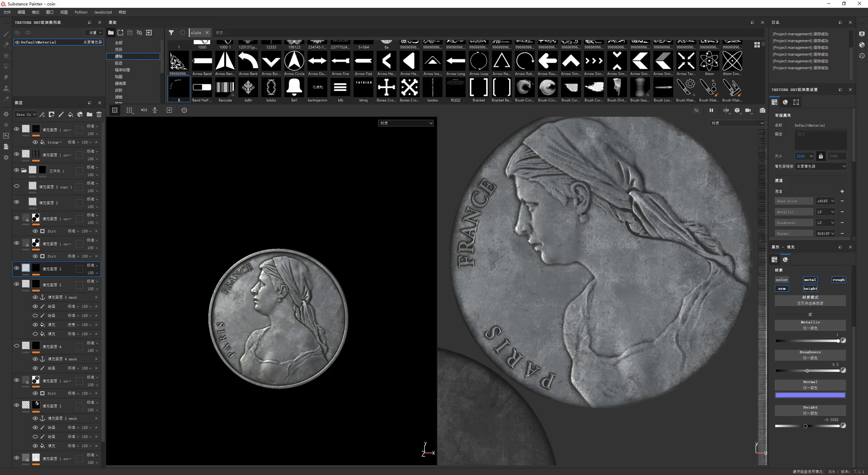
Widen the spacing between the FRANCE letters on the curved path text to match PARIS.
key(alt+Tab)
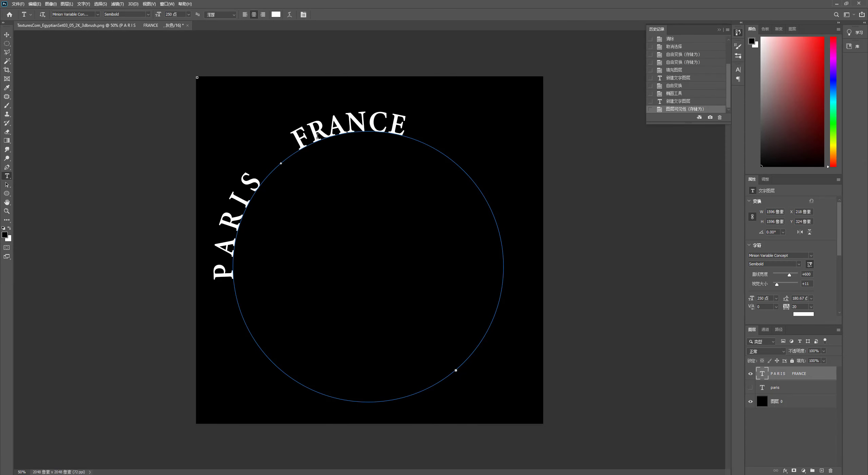
click(312, 134)
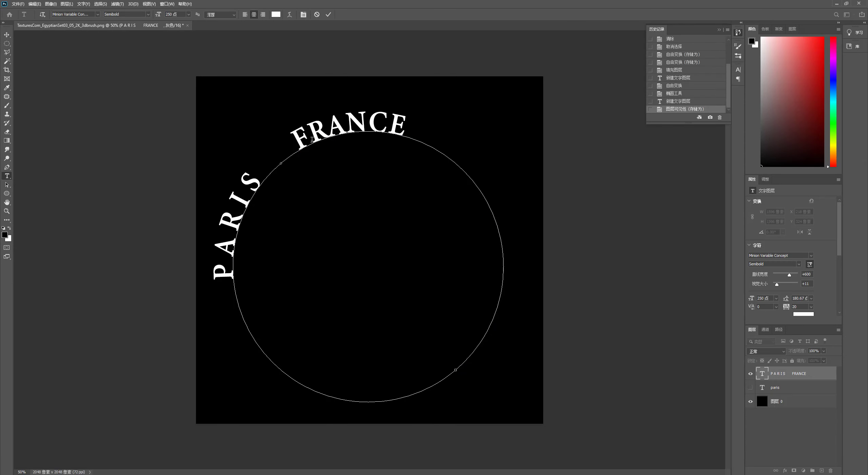
key(Right)
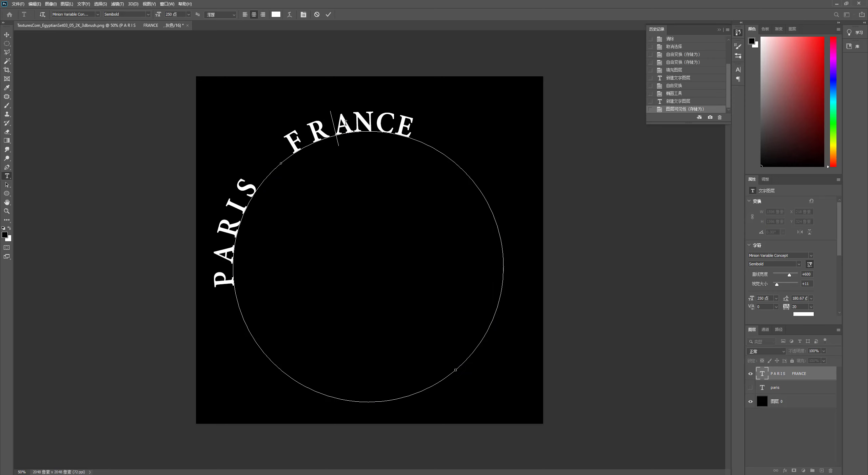
key(Right)
key(Right)
key(Right)
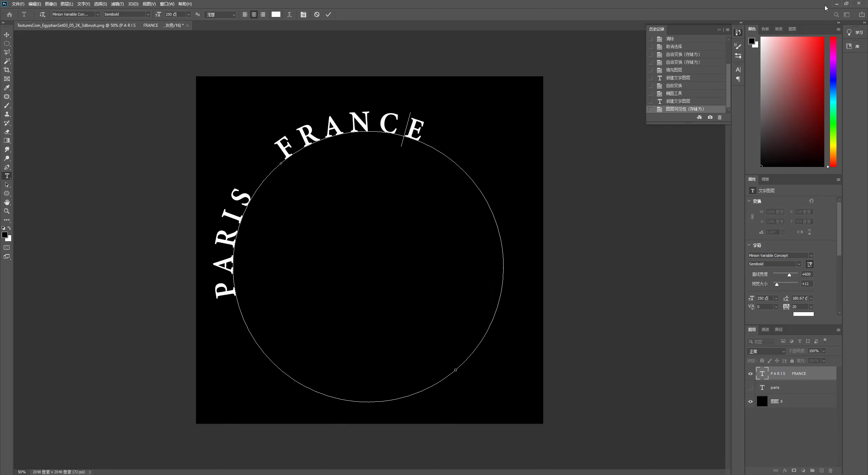
click(836, 4)
shift+right_drag(263, 278, 275, 261)
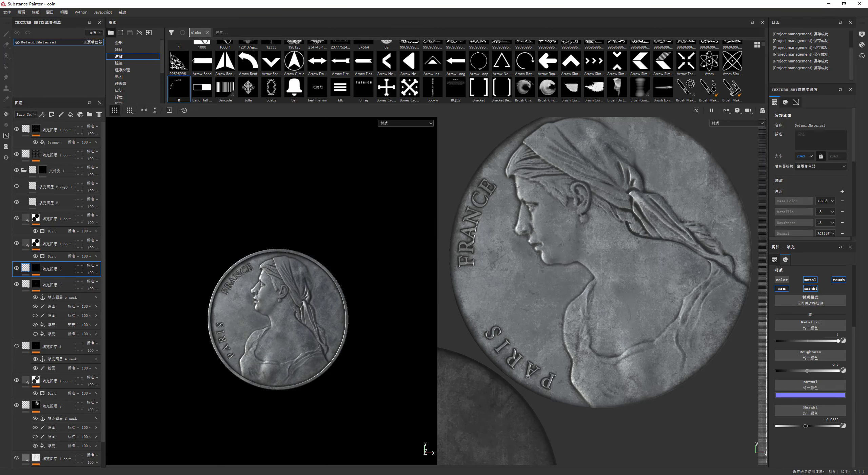
key(alt+Tab)
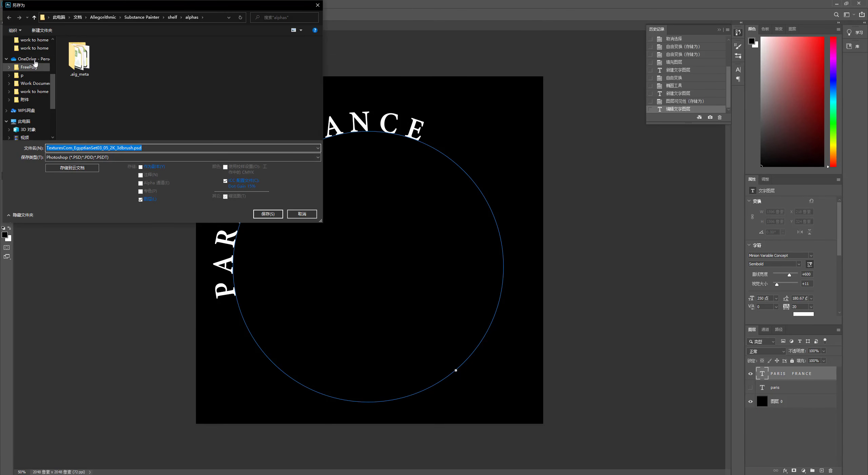
Save the curved text as JPEG B.jpg on the Desktop, replacing the existing file.
click(26, 54)
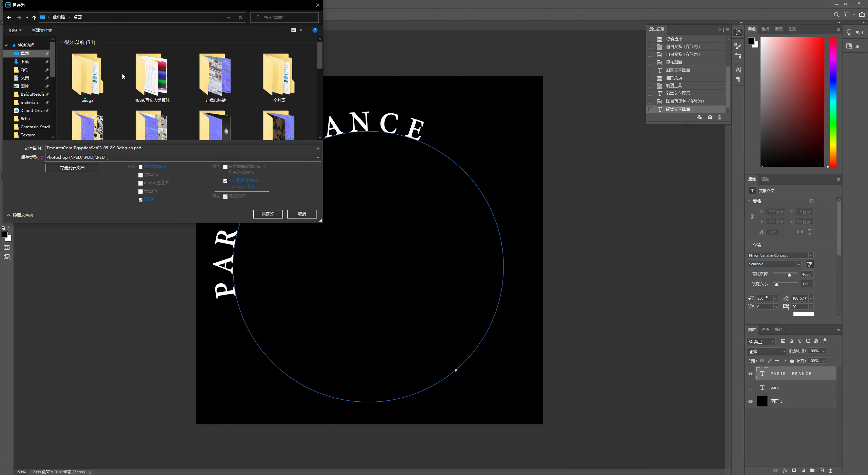
click(87, 157)
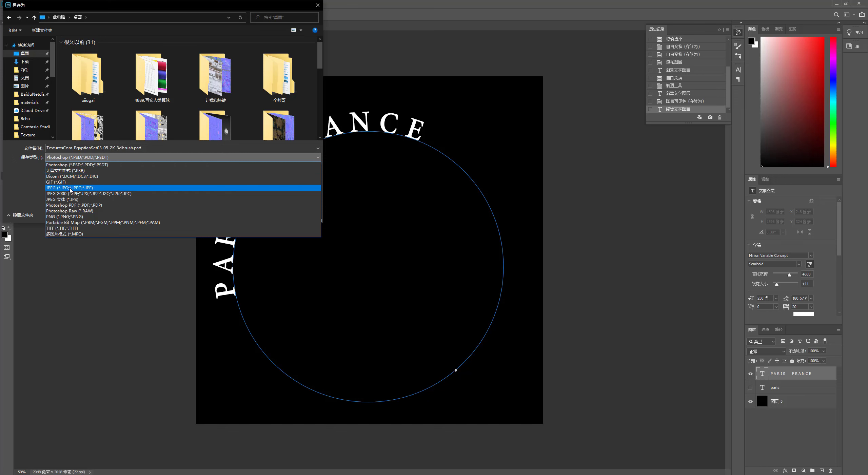
click(87, 188)
text(b)
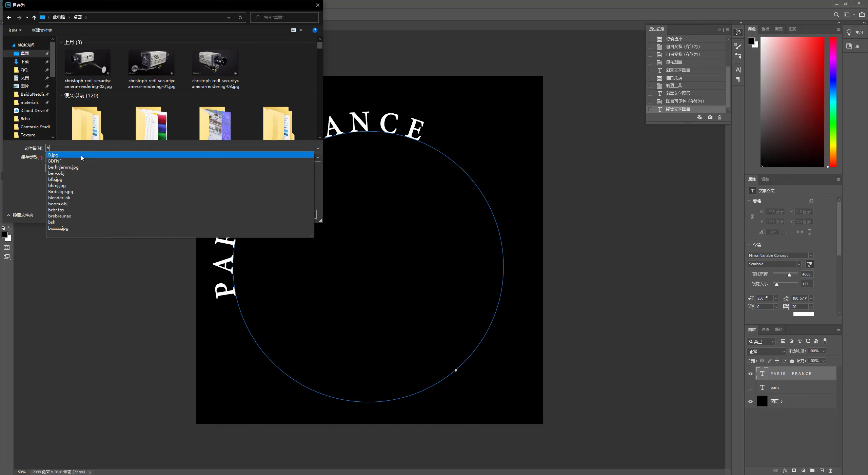
click(75, 156)
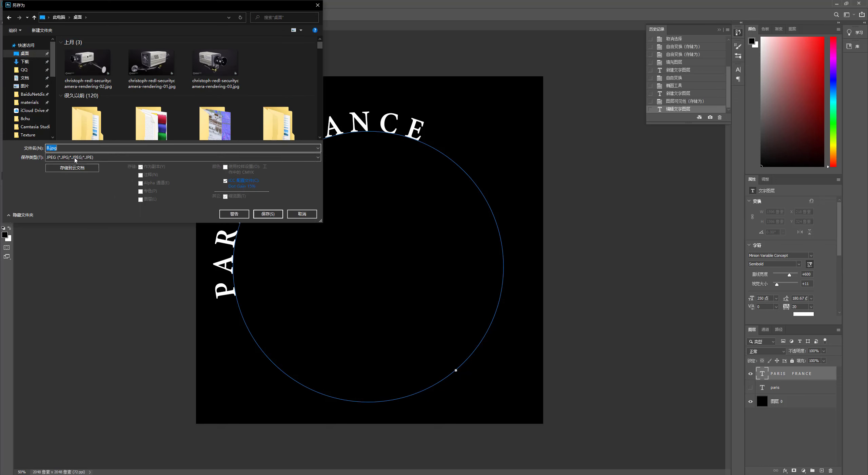
click(268, 214)
click(450, 242)
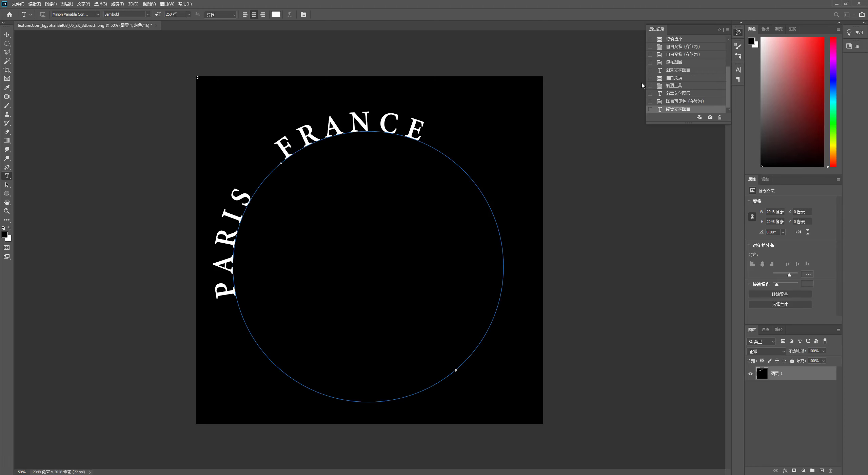
Import the updated B.jpg into the shelf as an alpha, creating B 1.
click(837, 3)
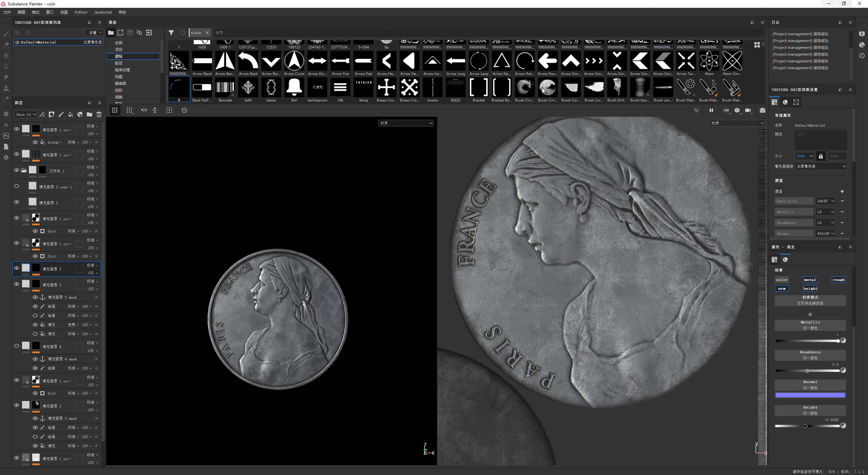
right_click(179, 89)
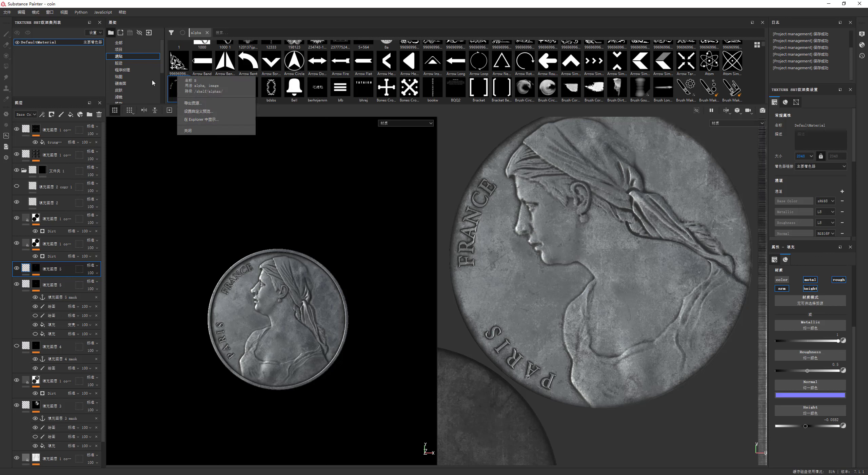
key(Escape)
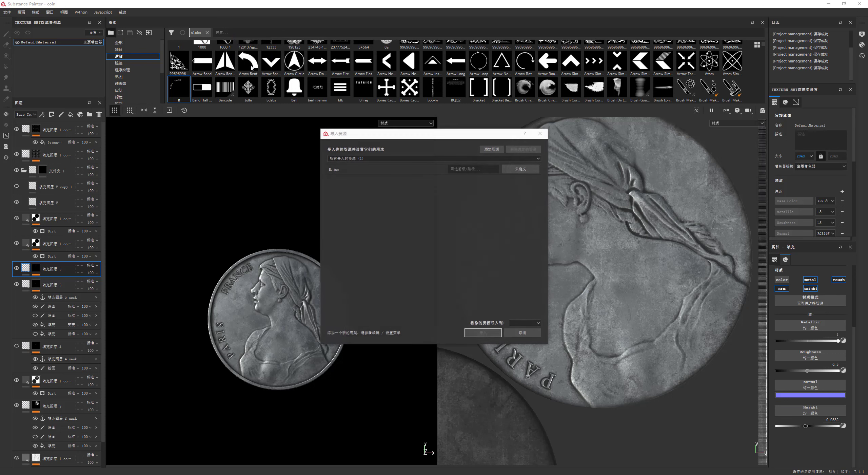
click(520, 169)
click(526, 172)
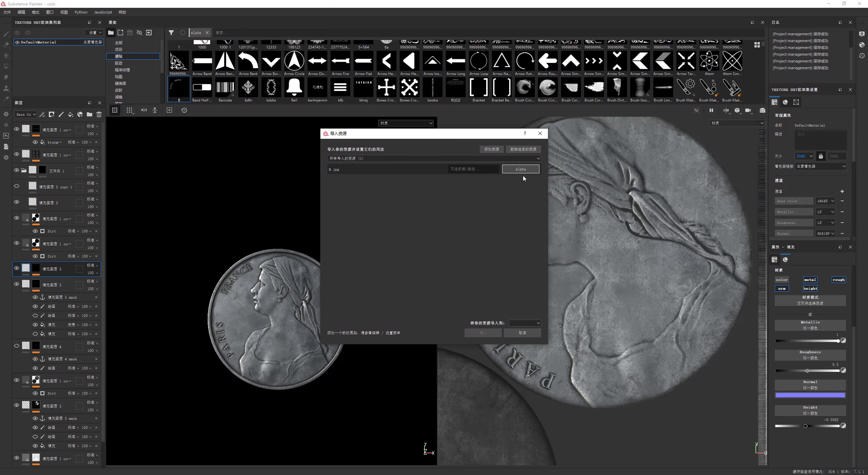
click(526, 323)
click(523, 334)
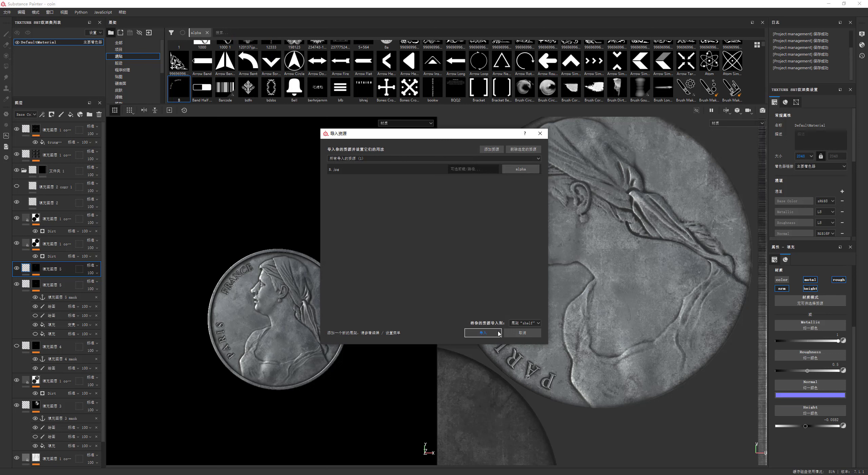
click(495, 332)
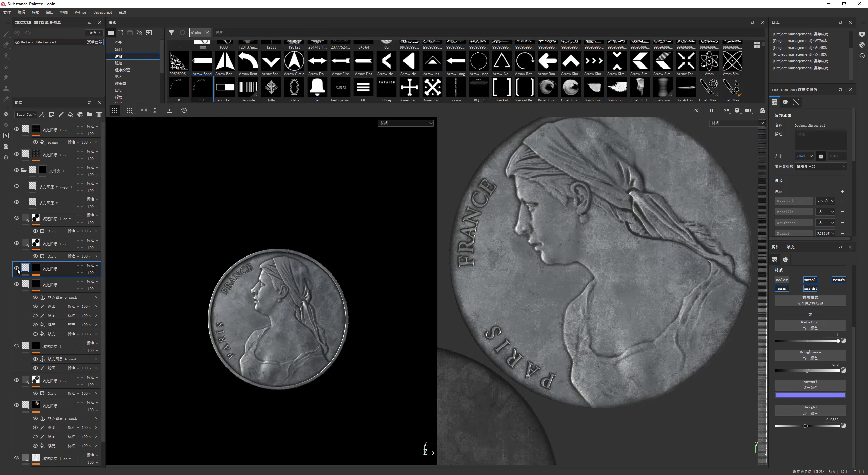
Swap the lettering fill's grayscale to alpha B 1 and rotate FRANCE into place along the rim.
click(36, 269)
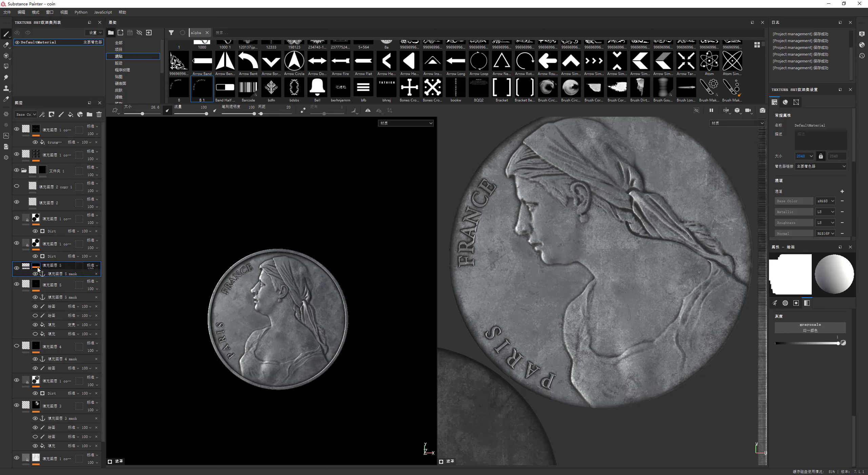
click(50, 308)
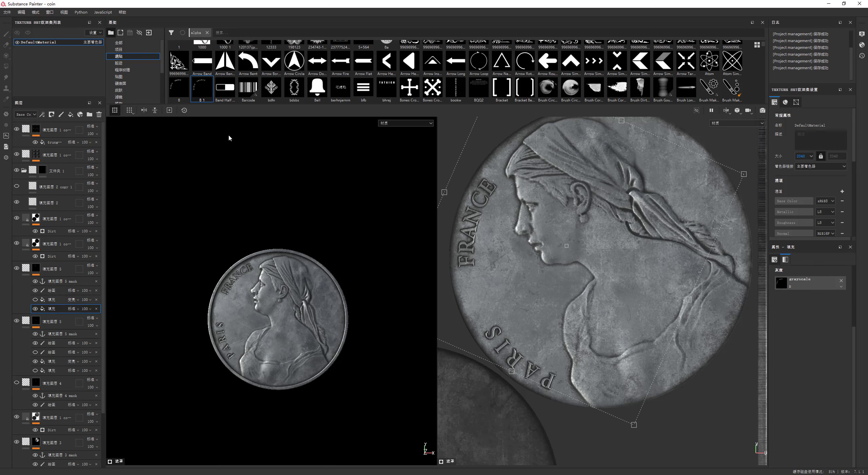
drag(208, 91, 813, 283)
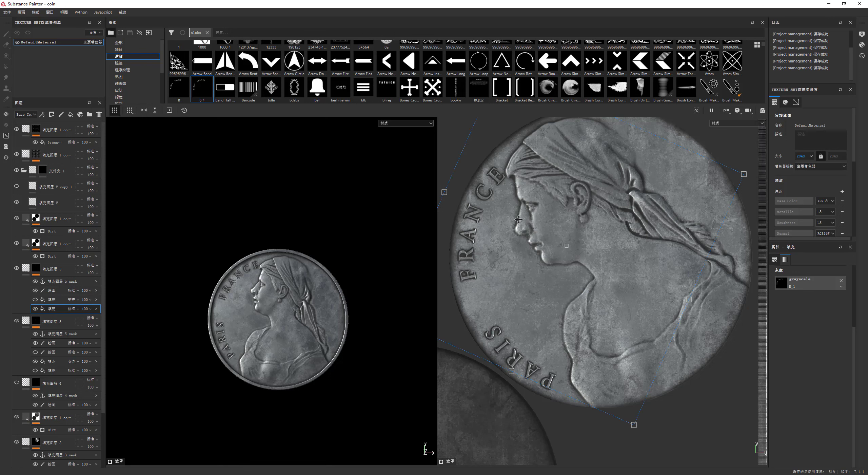
middle_drag(519, 211, 534, 230)
scroll(534, 231, down, 1)
scroll(529, 232, down, 2)
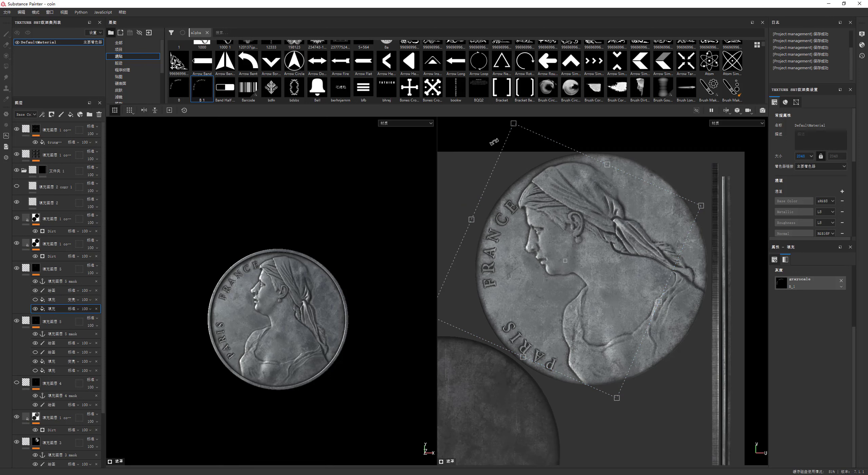
drag(494, 142, 473, 162)
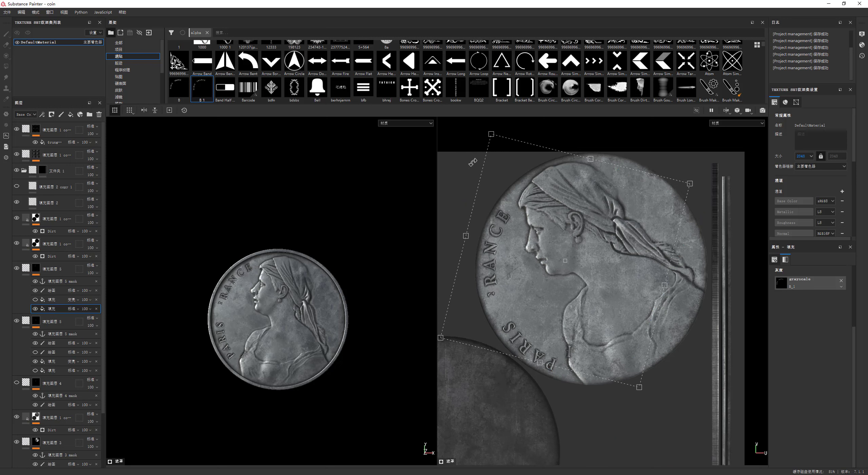
drag(531, 214, 534, 217)
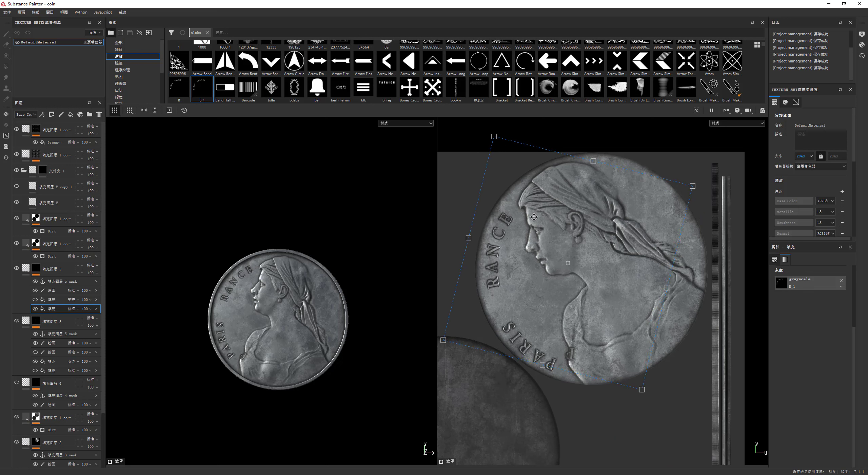
Show the other fill's lettering again and add a paint layer to the fill's mask.
click(35, 291)
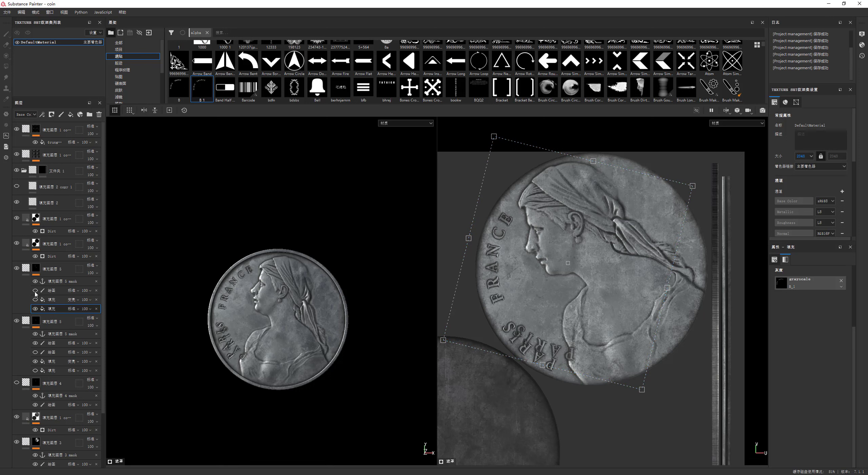
right_click(37, 291)
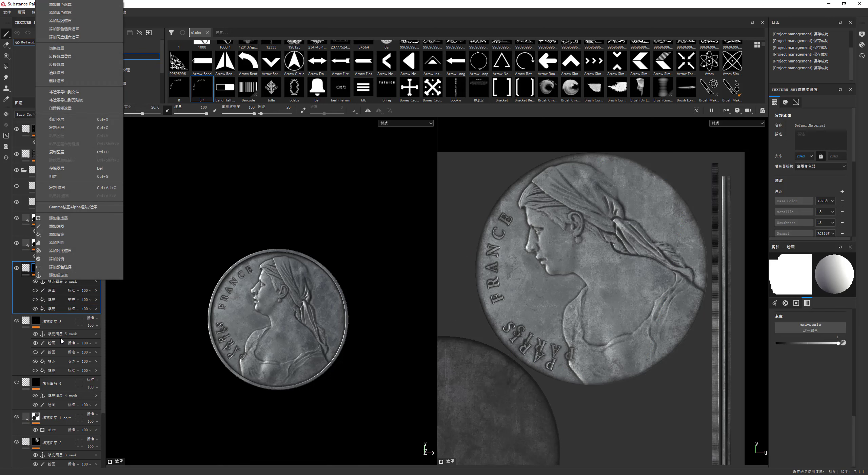
click(54, 227)
drag(50, 281, 51, 291)
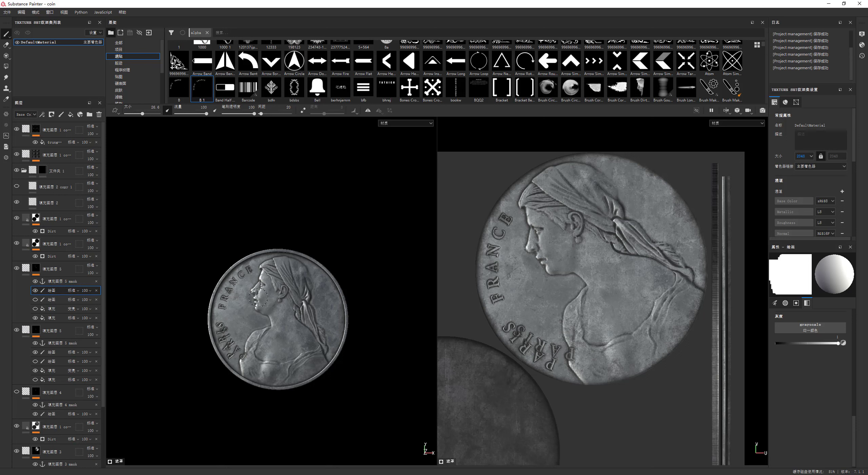
Paint black over the doubled lettering near the chin on the second paint sublayer.
click(35, 291)
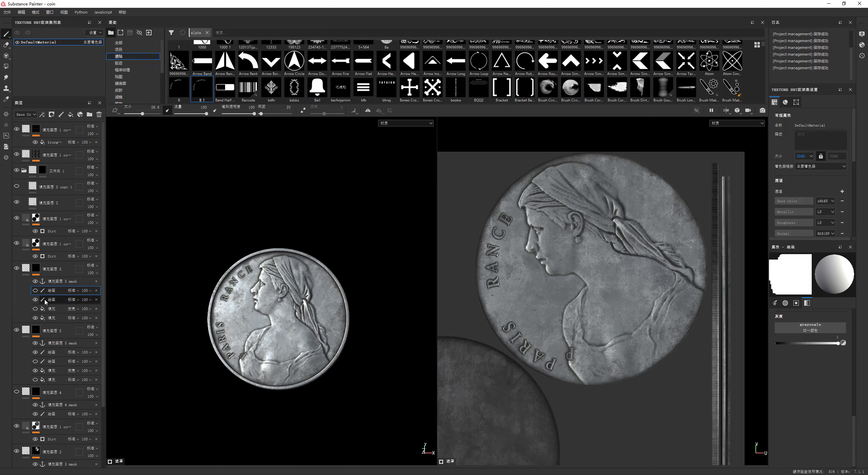
click(51, 299)
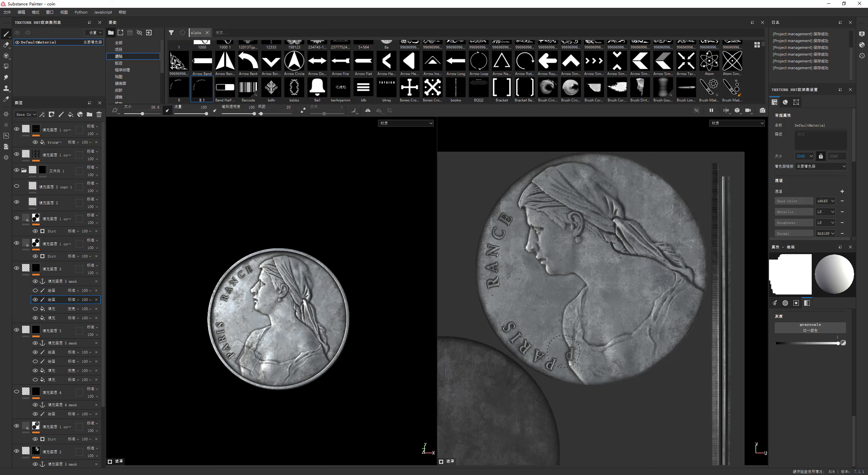
key(x)
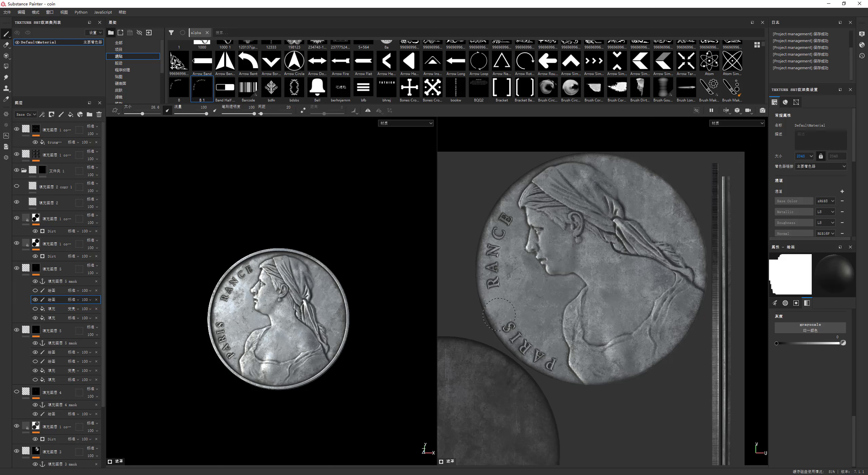
drag(265, 318, 248, 313)
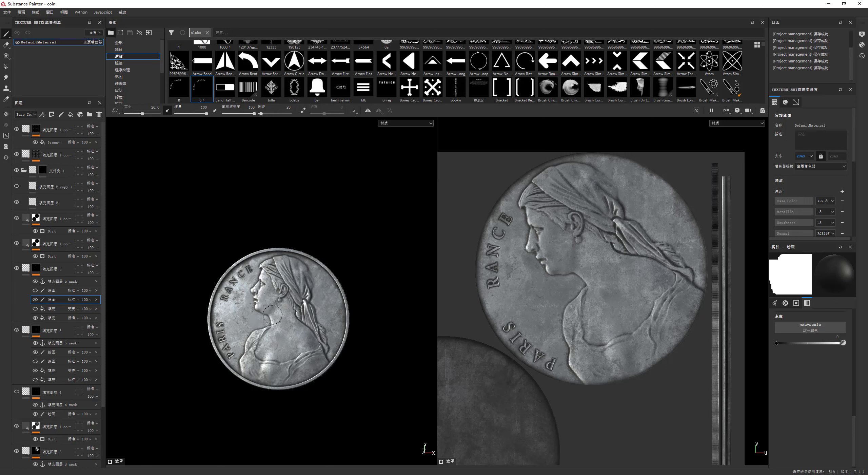
drag(777, 343, 841, 342)
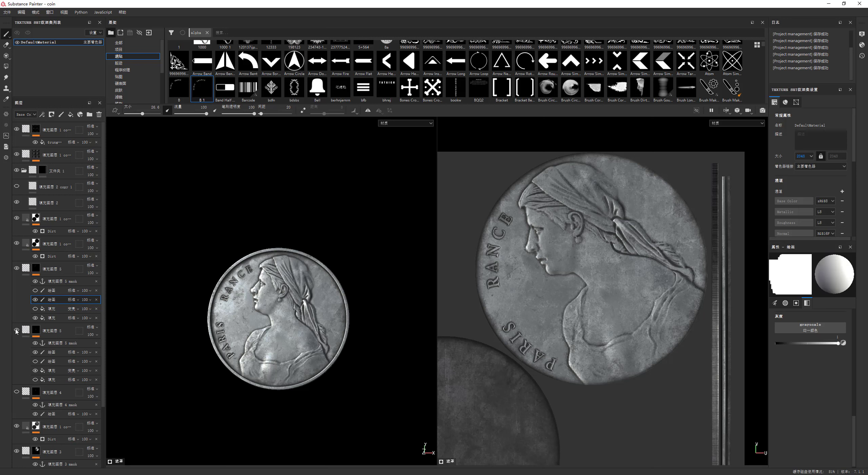
Test black paint on the lower fill's paint sublayer, compare visibility, and reset the value to white.
click(45, 354)
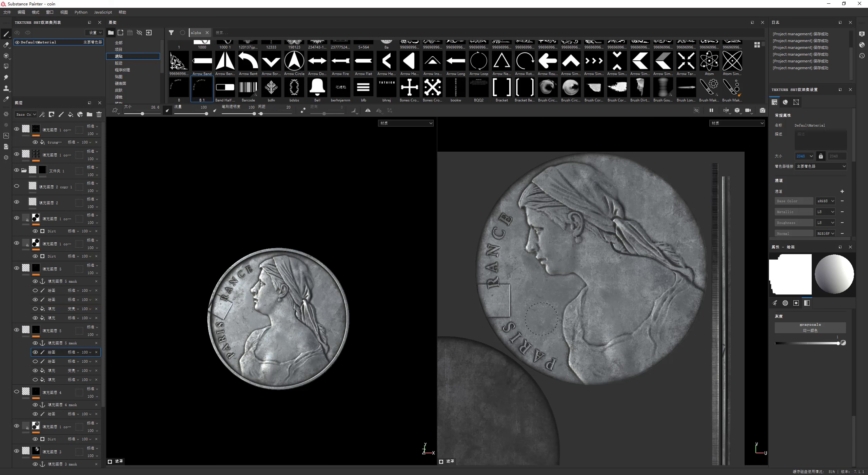
click(777, 343)
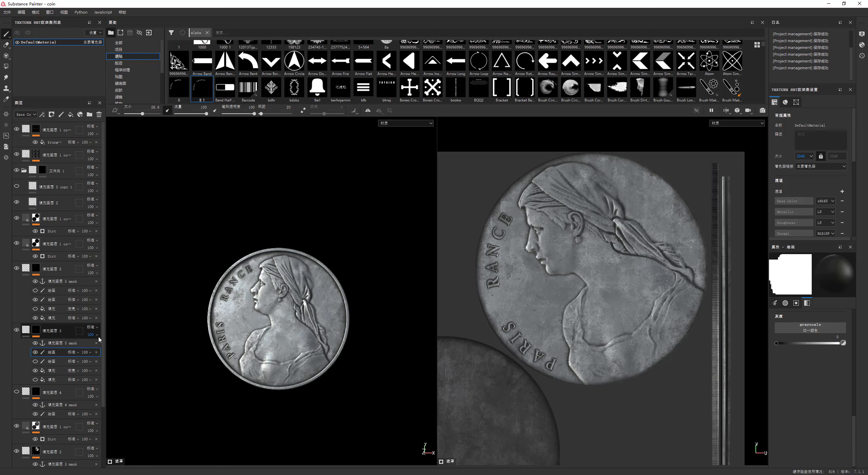
click(35, 353)
click(35, 353)
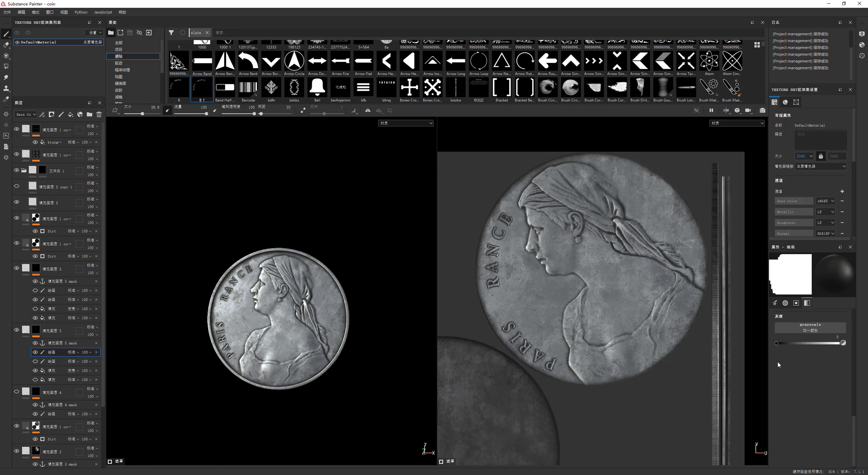
drag(813, 344, 840, 343)
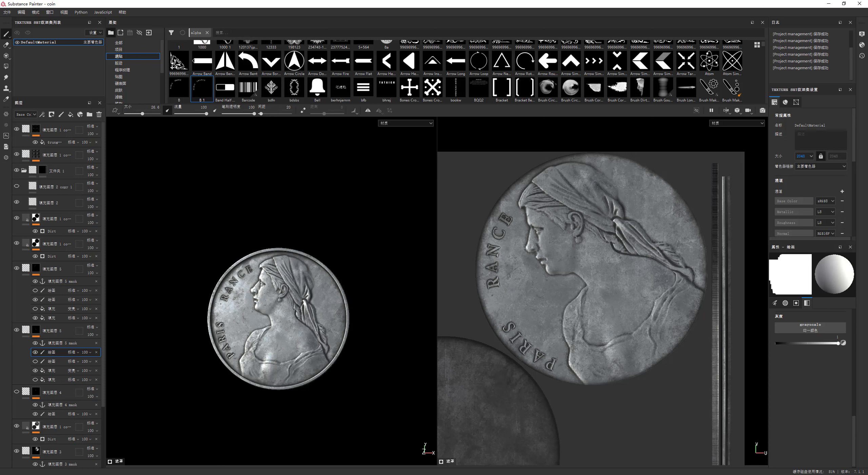
Toggle visibility of both 填充图层 5 fills and the paint sublayer to compare the lettering.
click(53, 333)
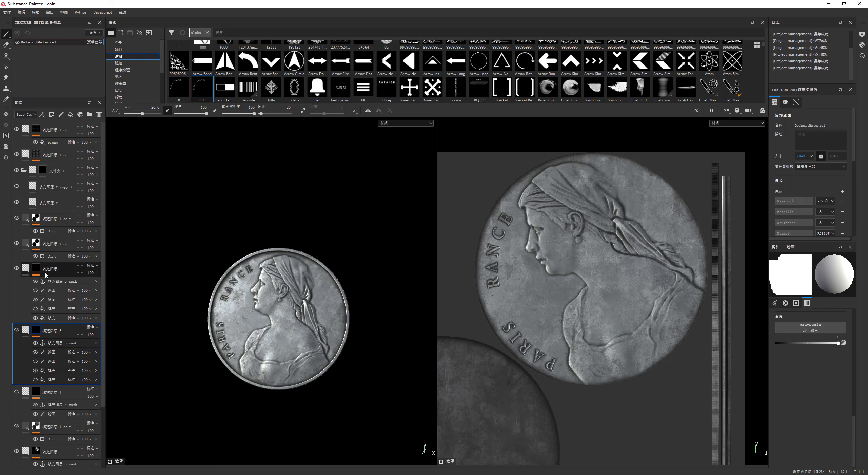
click(17, 329)
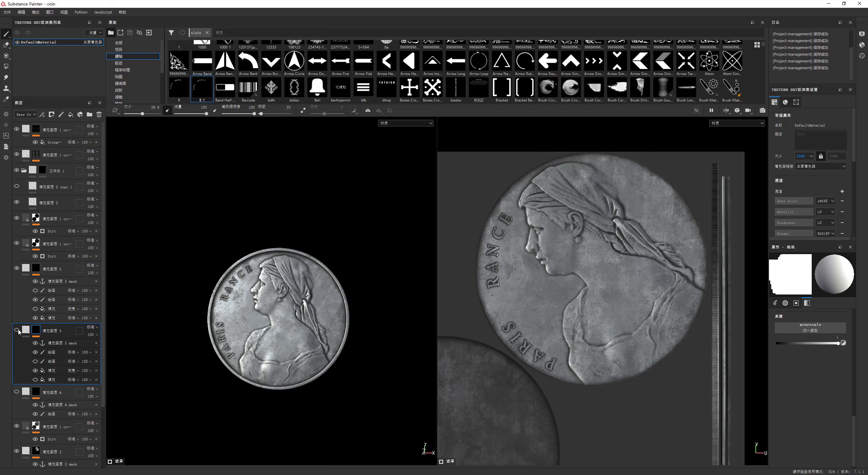
click(16, 269)
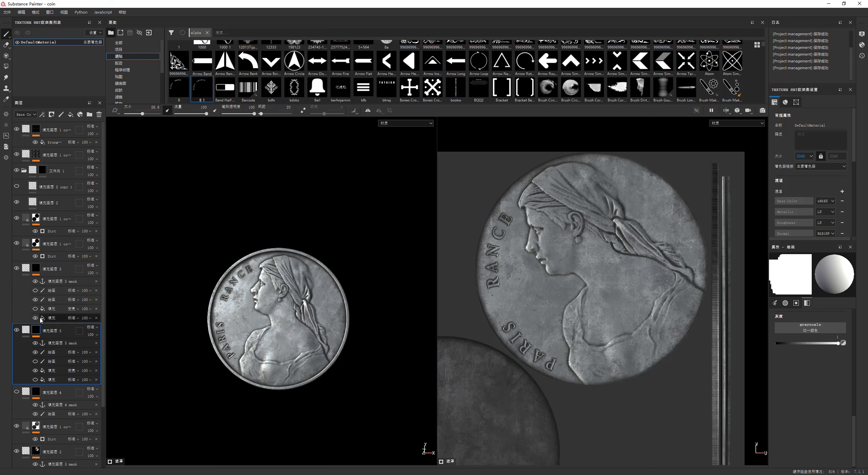
click(36, 299)
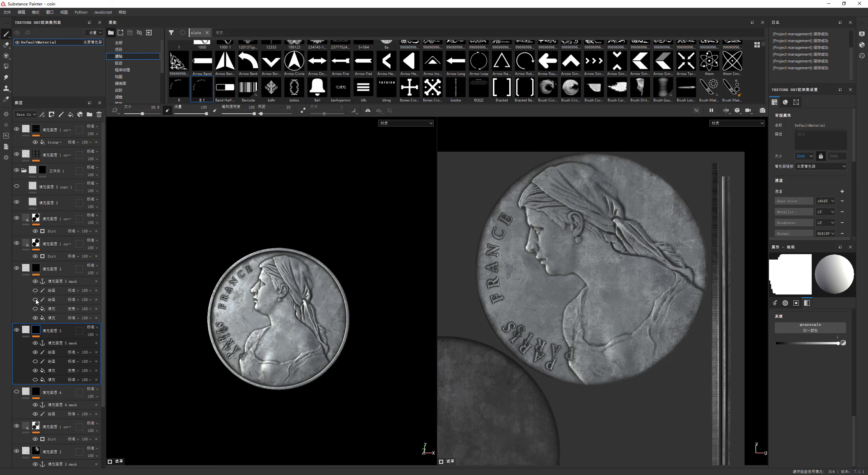
click(35, 299)
click(35, 300)
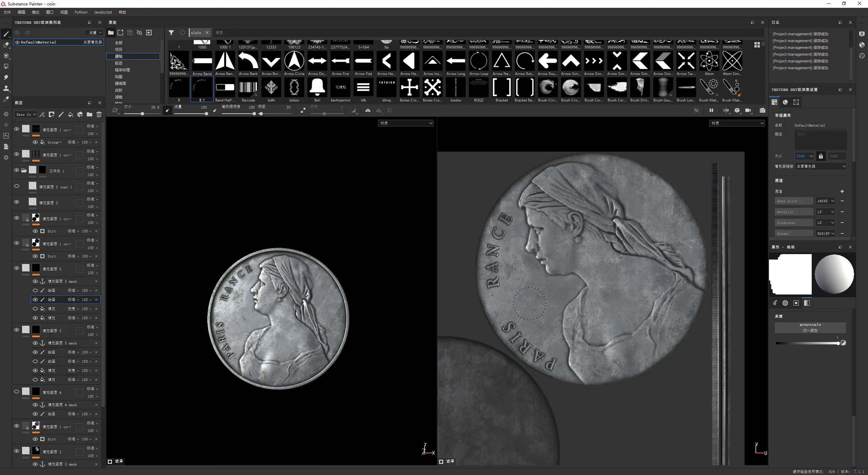
Test and undo paint dabs over the RA of RANCE, keeping the F of FRANCE visible.
click(496, 286)
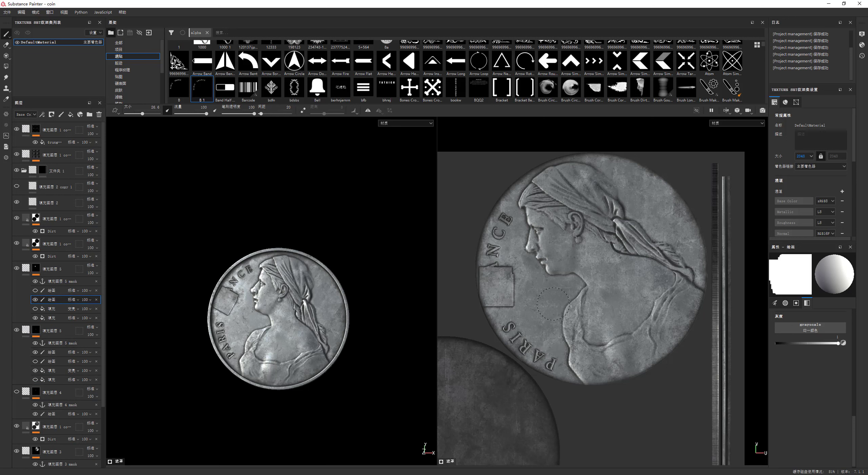
key(ctrl+z)
drag(806, 345, 776, 344)
click(494, 292)
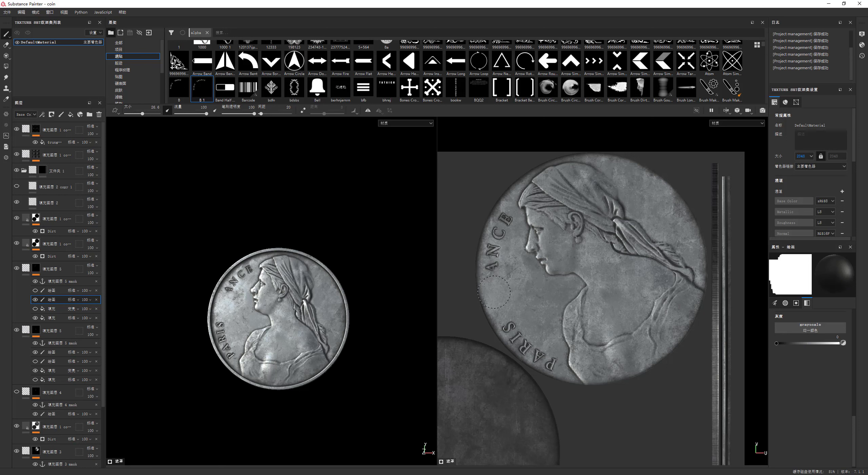
key(ctrl+z)
click(36, 299)
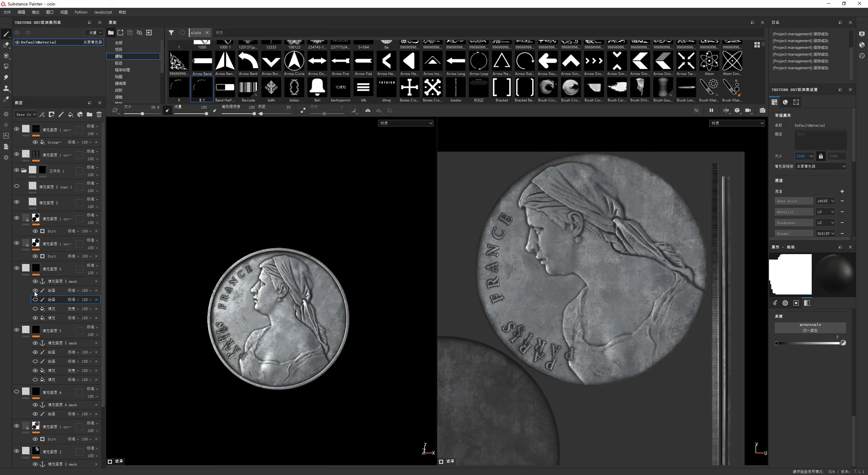
Paint out the doubled PARIS lettering on the upper paint sublayer and check the lighting.
click(51, 290)
drag(202, 350, 224, 340)
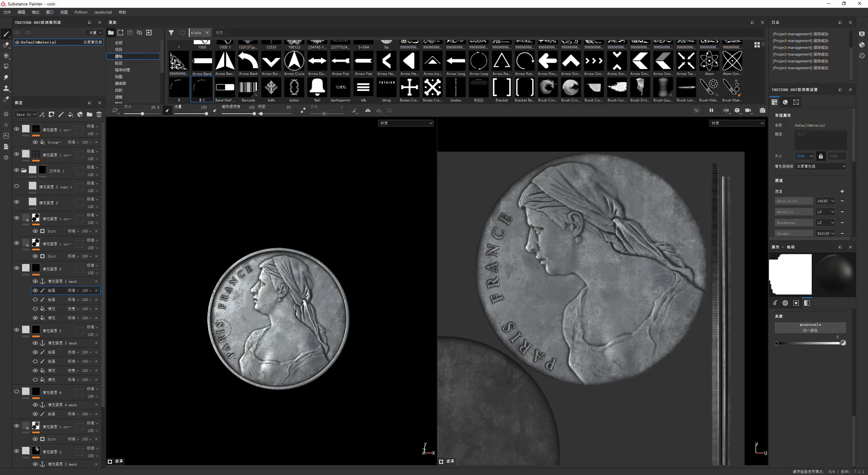
mouse_move(246, 318)
shift+right_down()
mouse_move(287, 239)
mouse_move(285, 268)
shift+right_up()
scroll(287, 238, up, 2)
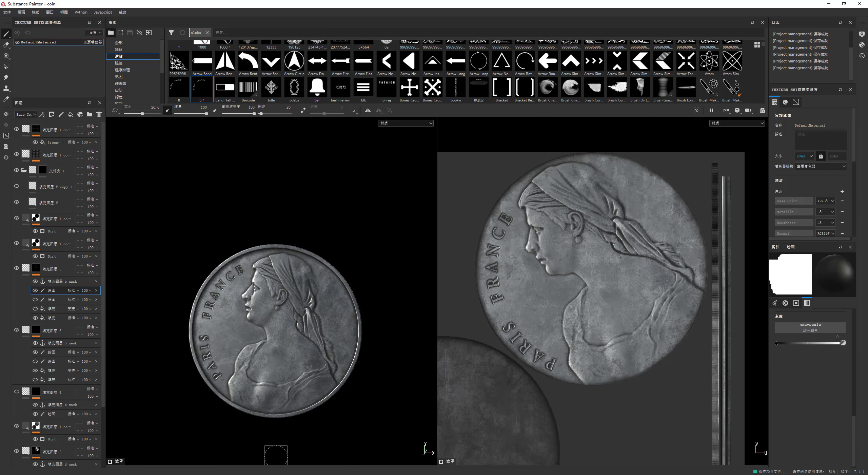
key(alt+Tab)
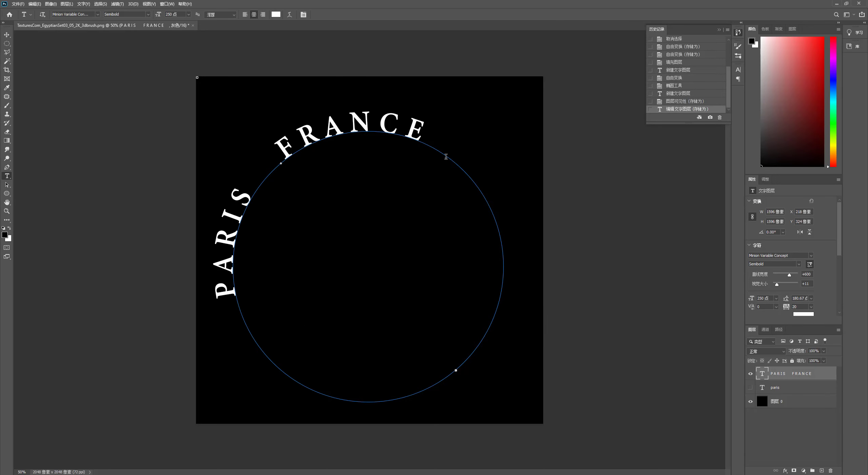
Type 1985 onto the circle path and delete the PARIS FRANCE characters.
click(446, 157)
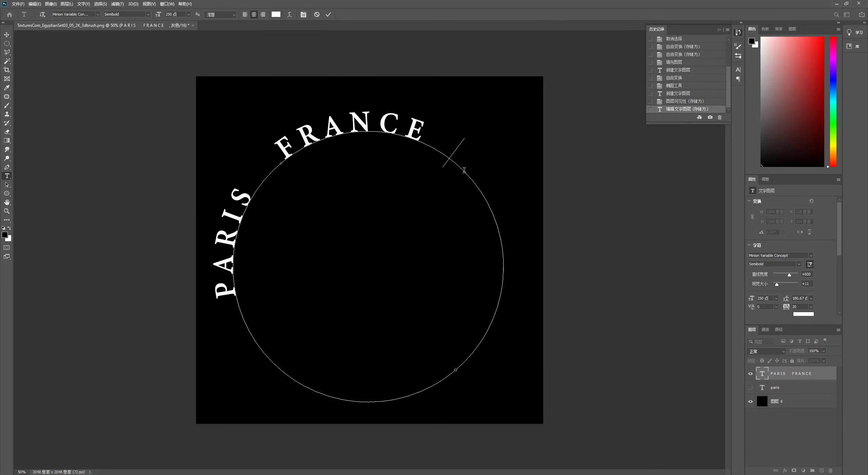
text(1985)
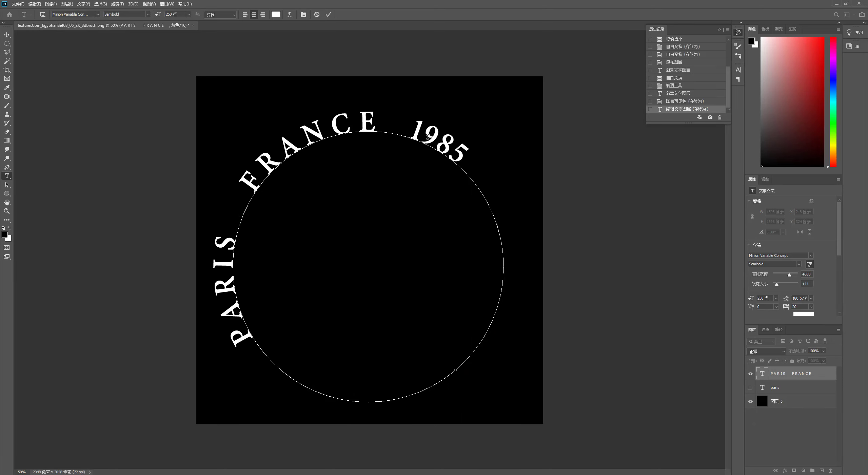
key(Right)
key(Right)
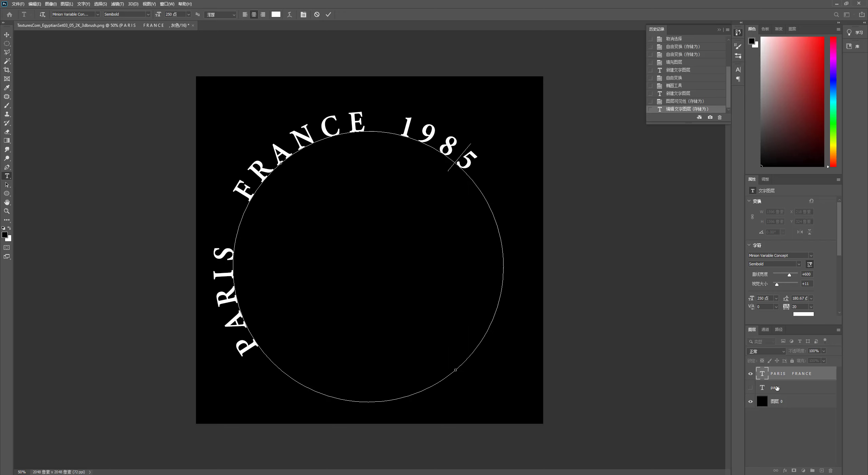
drag(368, 123, 237, 421)
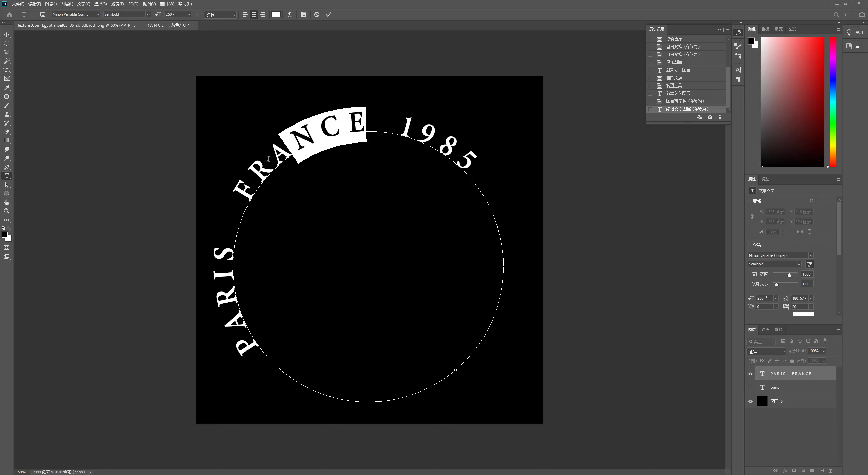
key(BackSpace)
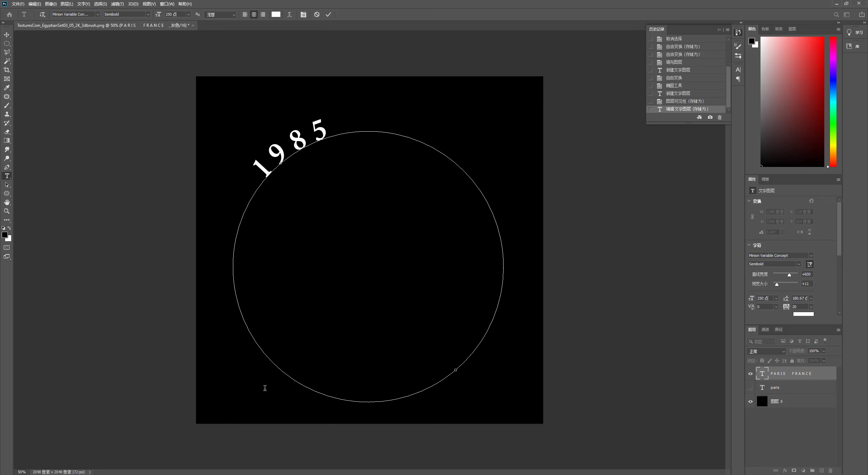
Commit the text and save the curved 1985 artwork as JPEG bs.jpg on the Desktop.
click(328, 15)
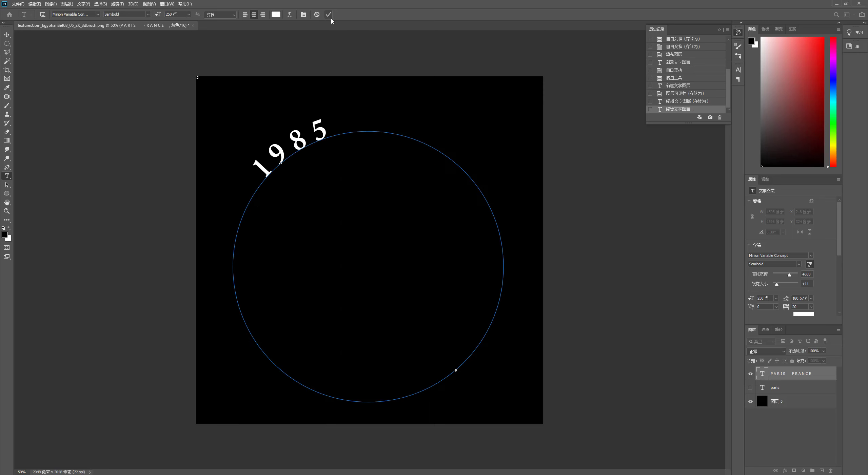
key(ctrl+shift+s)
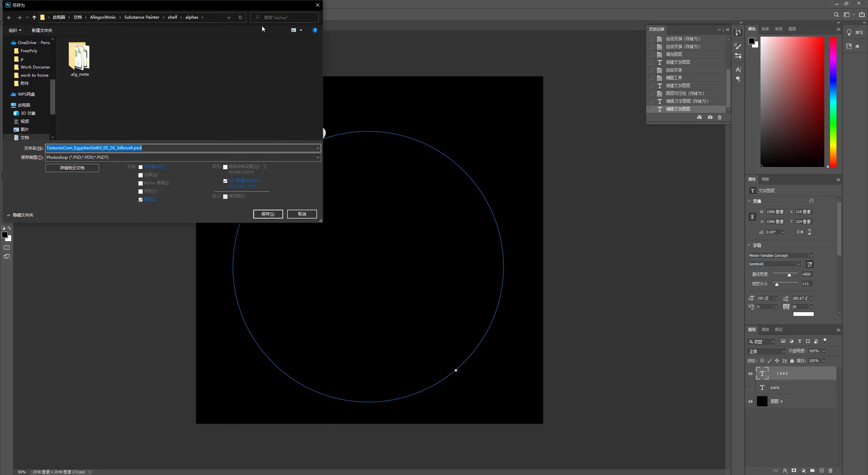
click(78, 157)
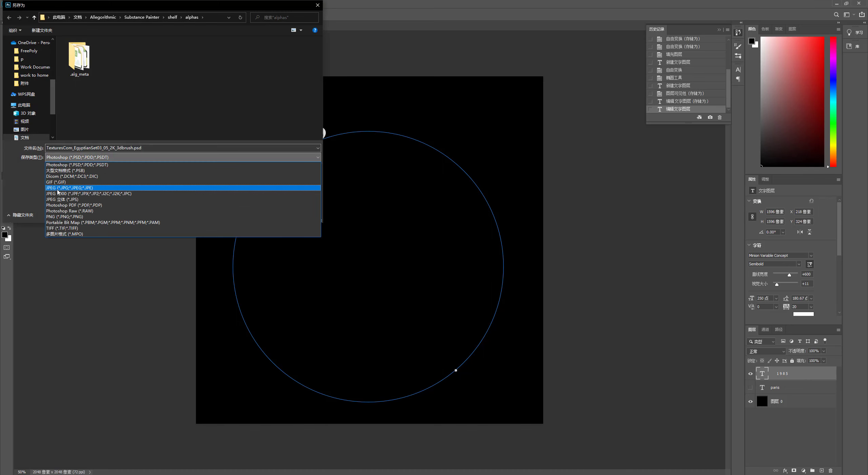
click(58, 188)
scroll(31, 85, up, 3)
scroll(34, 56, up, 2)
click(34, 54)
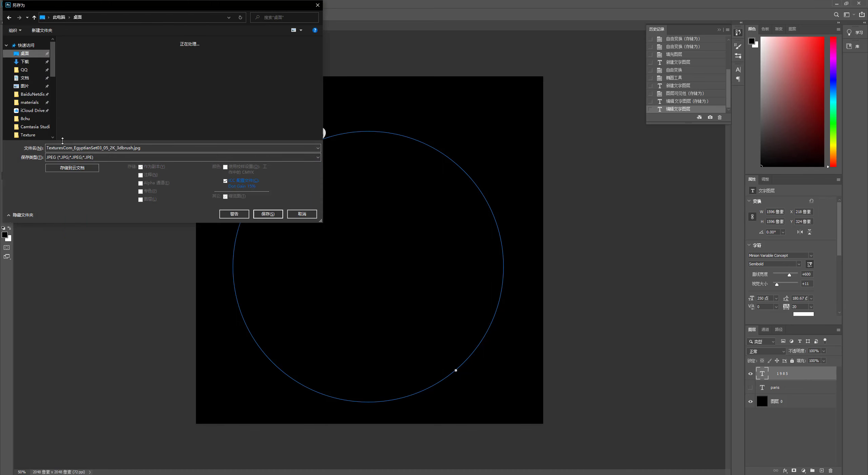
click(123, 148)
text(bs)
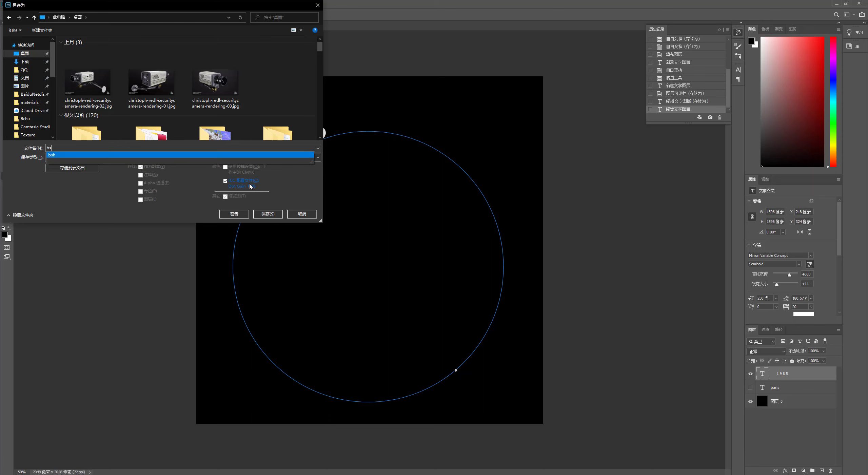
click(273, 213)
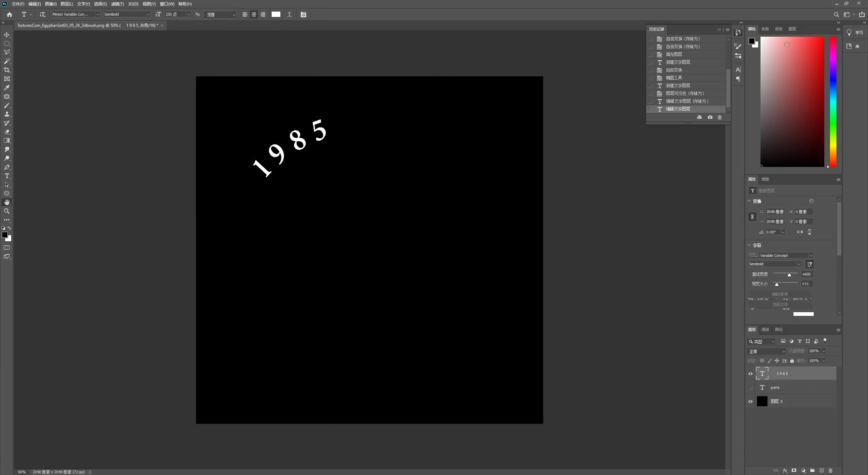
key(t)
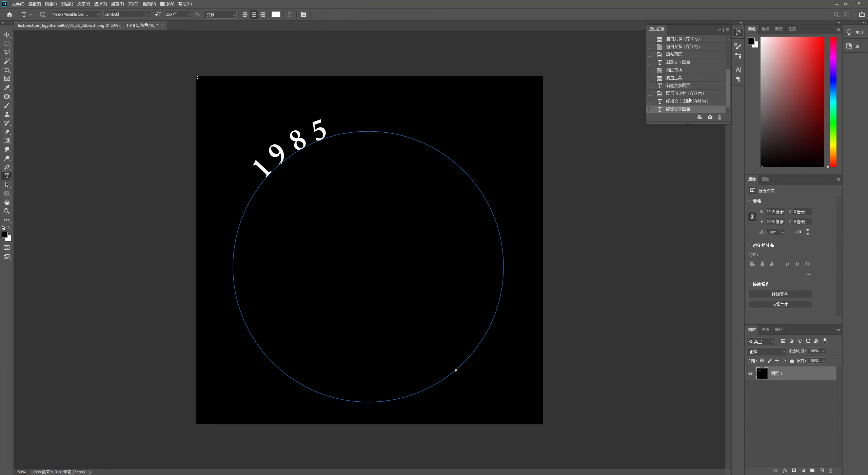
Import bs.jpg into the shelf as an alpha named bs.
click(836, 3)
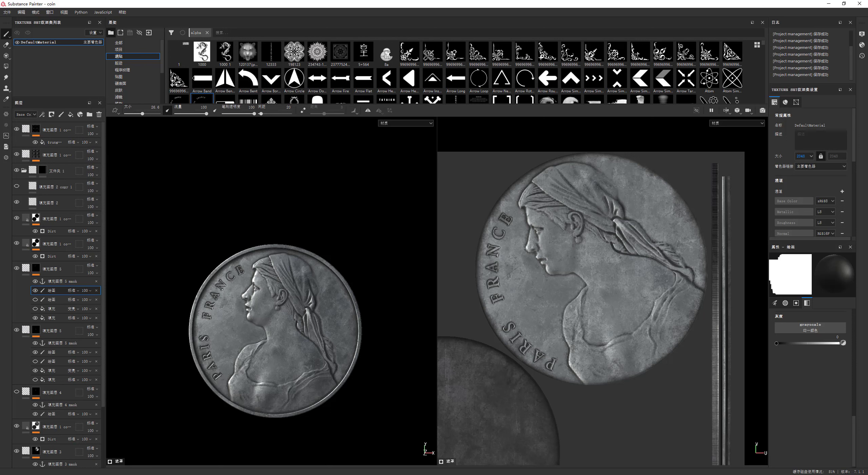
drag(217, 33, 237, 51)
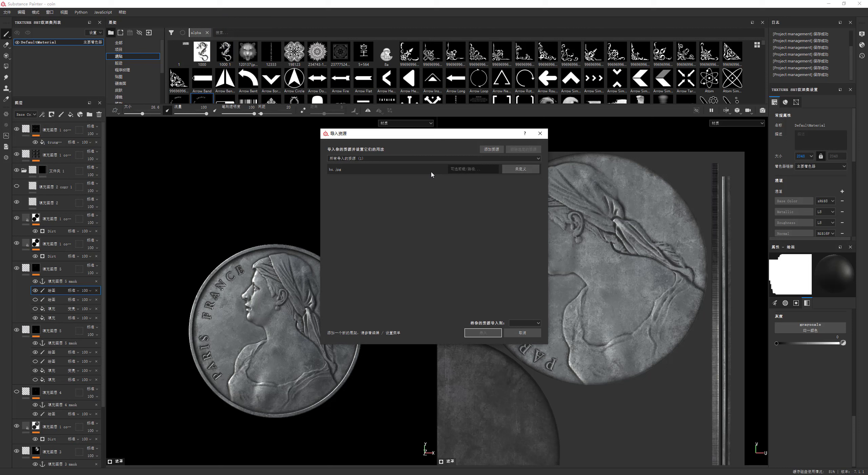
click(513, 170)
click(529, 177)
click(526, 322)
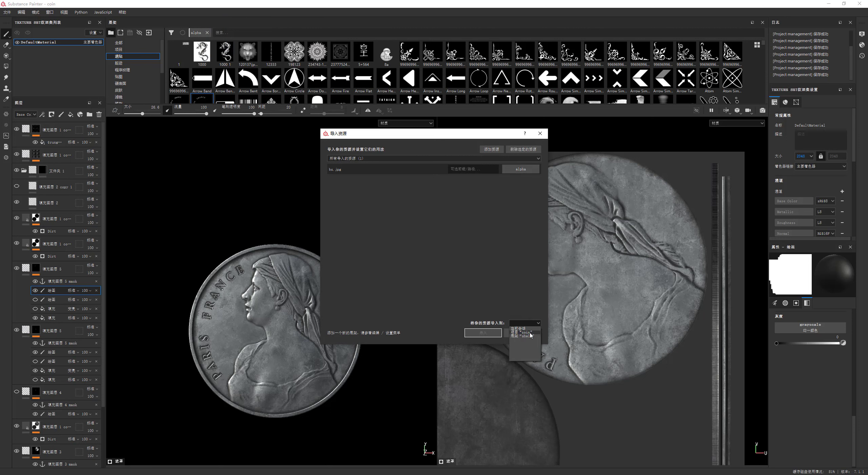
click(483, 333)
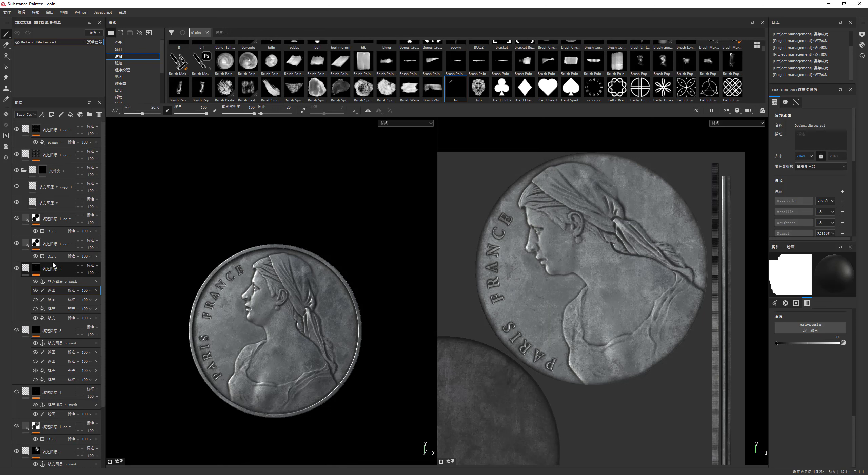
Duplicate the Fill layer 5 lettering group to the top and load the bs alpha into Grayscale.
click(47, 135)
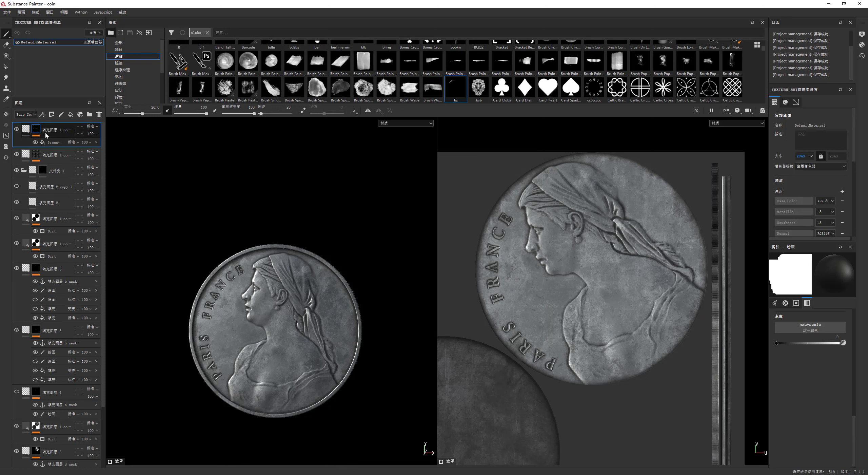
click(56, 269)
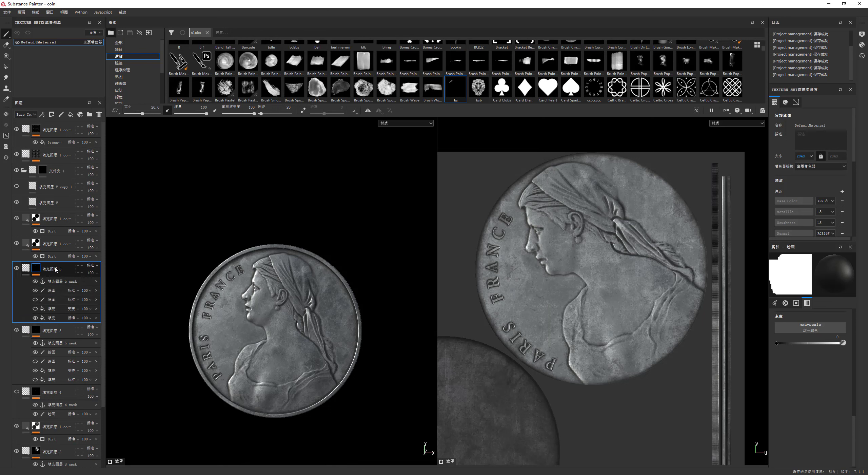
drag(58, 270, 66, 131)
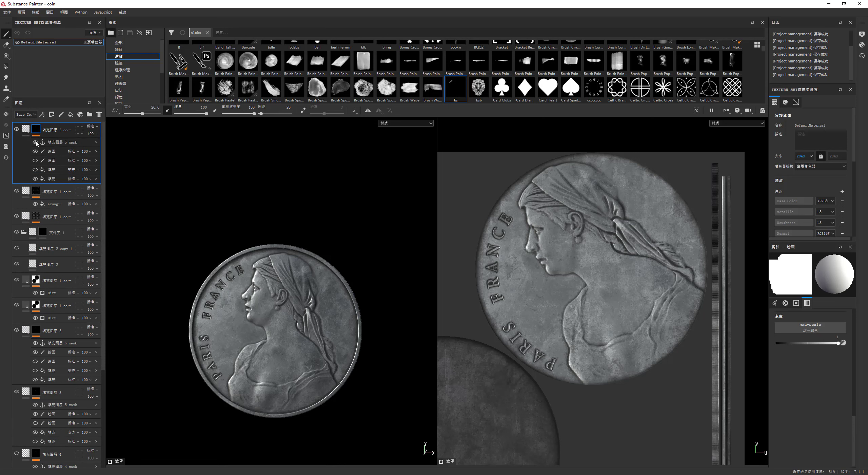
click(35, 151)
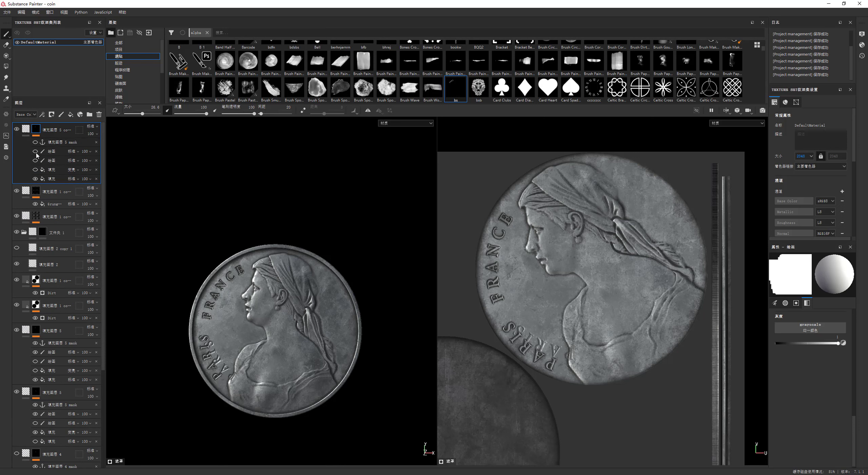
click(50, 180)
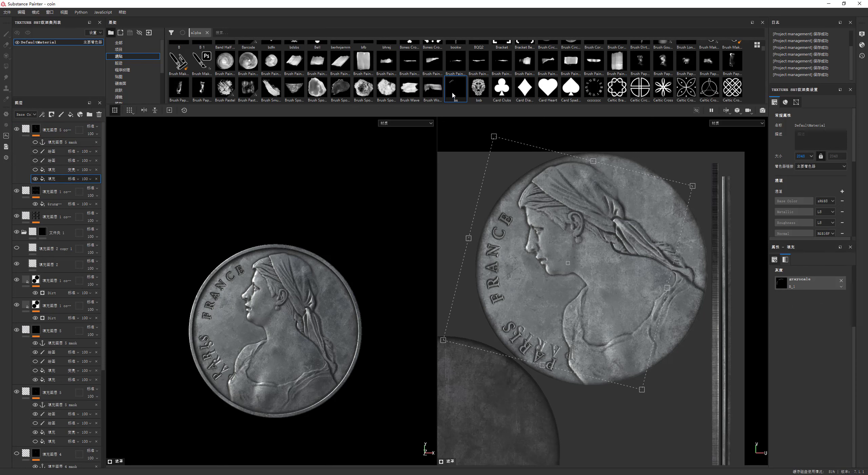
drag(453, 95, 797, 285)
Rotate, enlarge and move the projection so the 1985 stamp appears on the coin.
mouse_move(690, 178)
mouse_down()
mouse_move(738, 249)
mouse_move(707, 361)
mouse_up()
drag(610, 248, 648, 244)
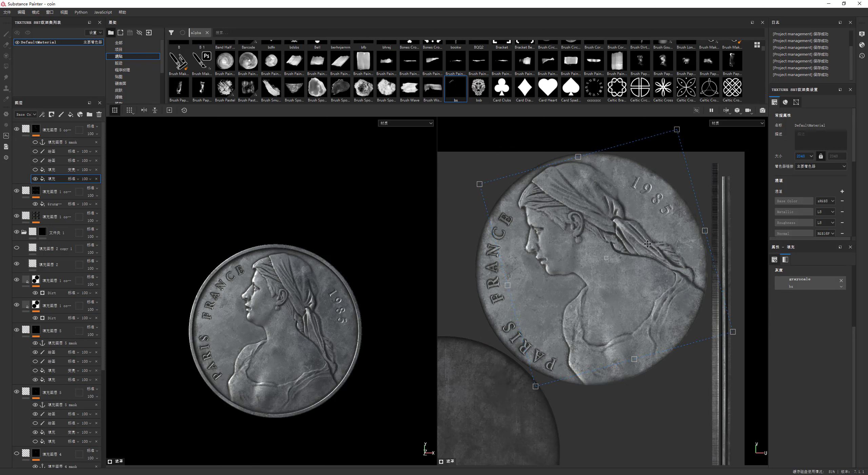
scroll(641, 239, up, 1)
scroll(641, 239, up, 1)
scroll(678, 218, up, 1)
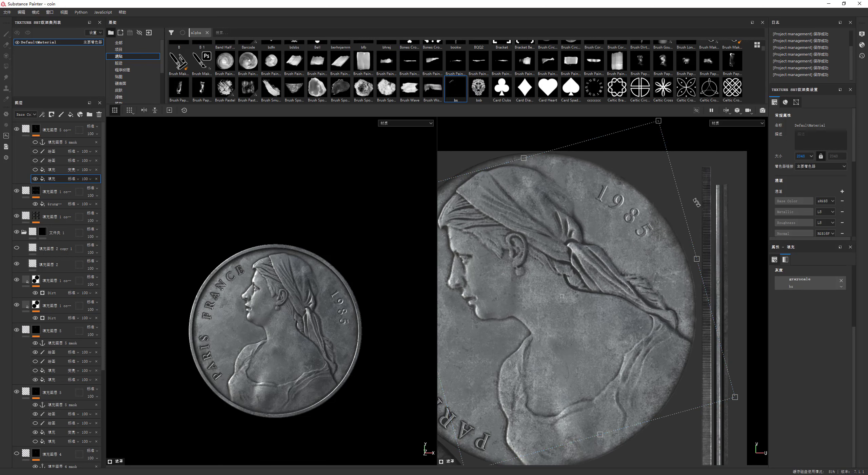
drag(697, 202, 701, 213)
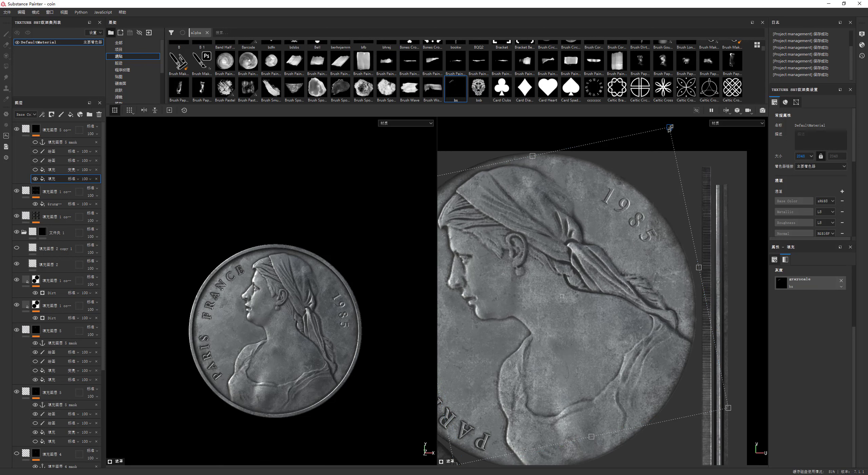
drag(671, 128, 688, 123)
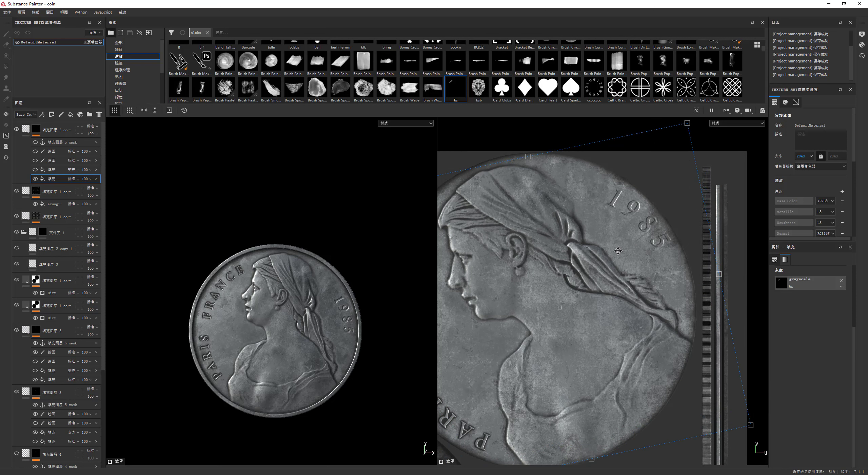
drag(618, 251, 608, 240)
Fine-tune the 1985 stamp's angle and position along the right rim, checking its relief under lighting.
alt+drag(240, 297, 232, 292)
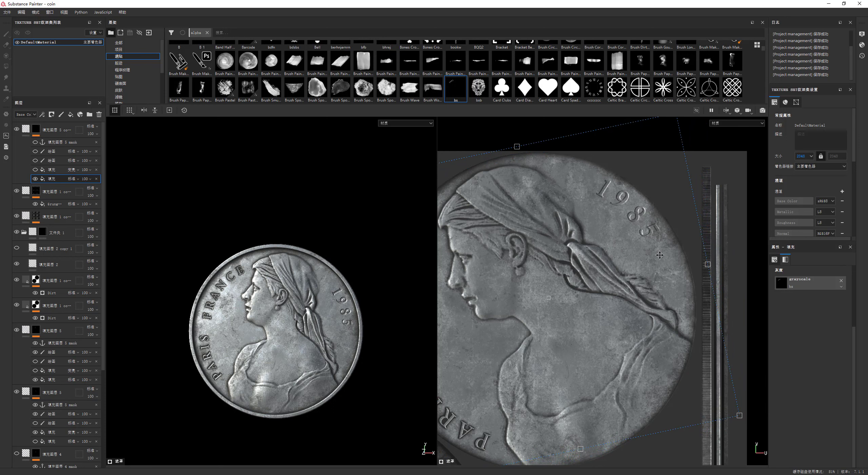
drag(643, 237, 645, 239)
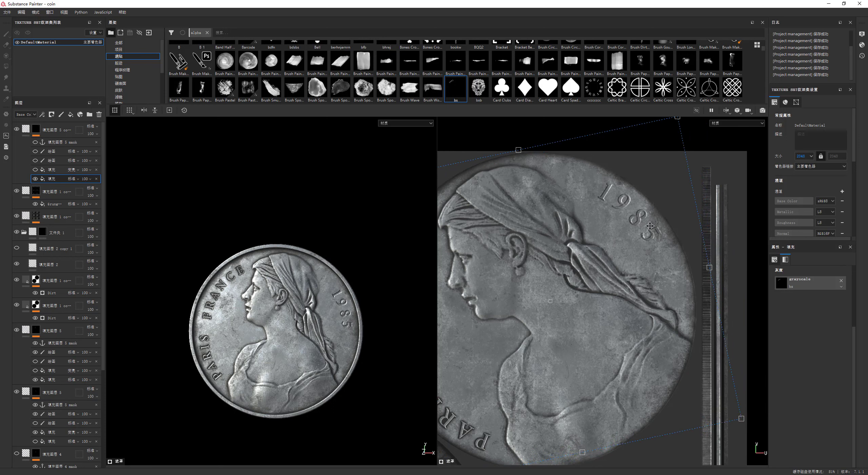
drag(649, 227, 653, 224)
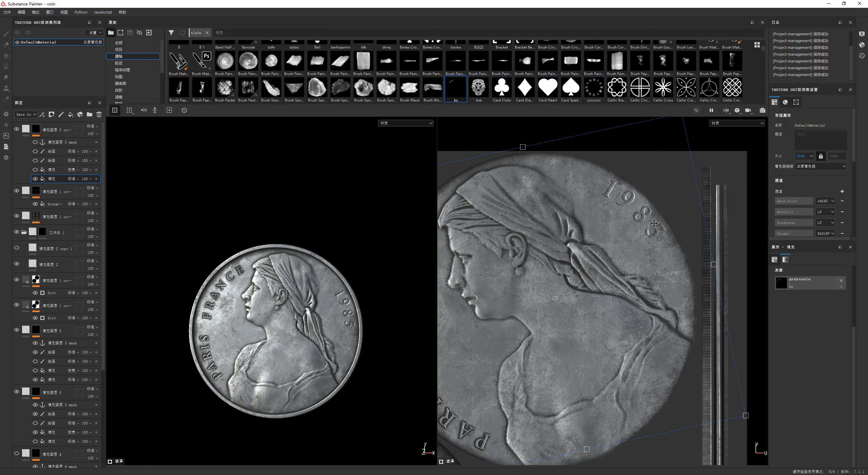
shift+right_drag(382, 312, 373, 305)
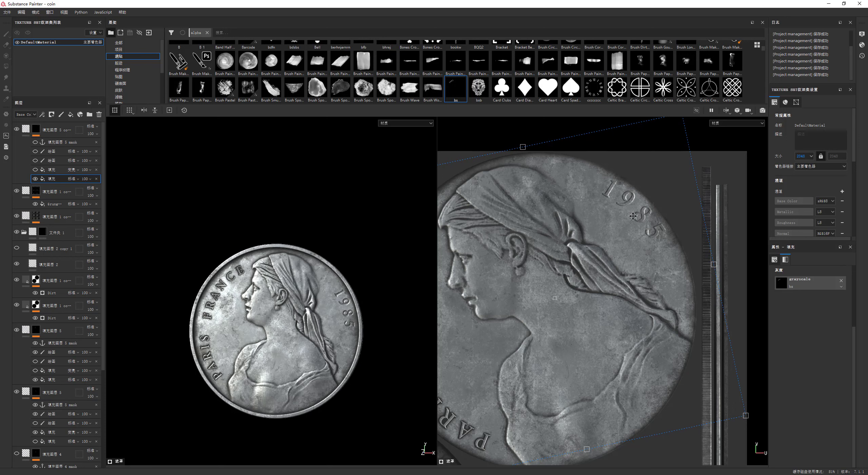
drag(633, 216, 641, 228)
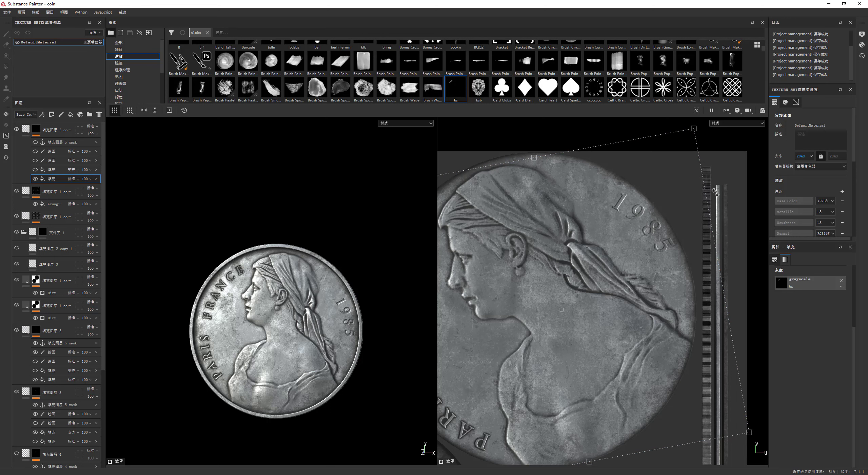
drag(715, 191, 737, 253)
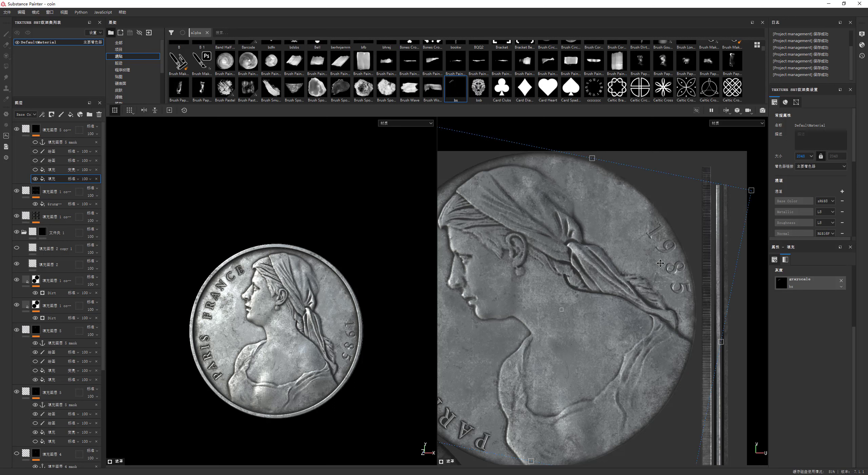
drag(667, 250, 632, 215)
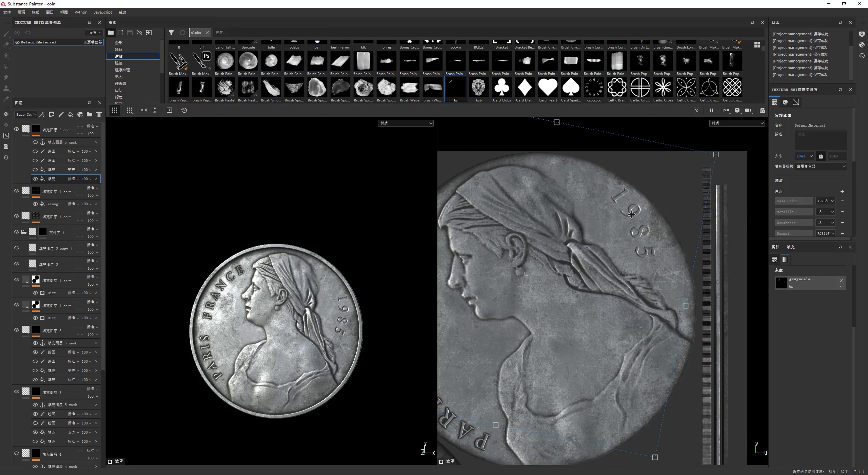
mouse_move(724, 208)
mouse_down()
mouse_move(659, 238)
mouse_move(643, 221)
mouse_move(650, 219)
mouse_up()
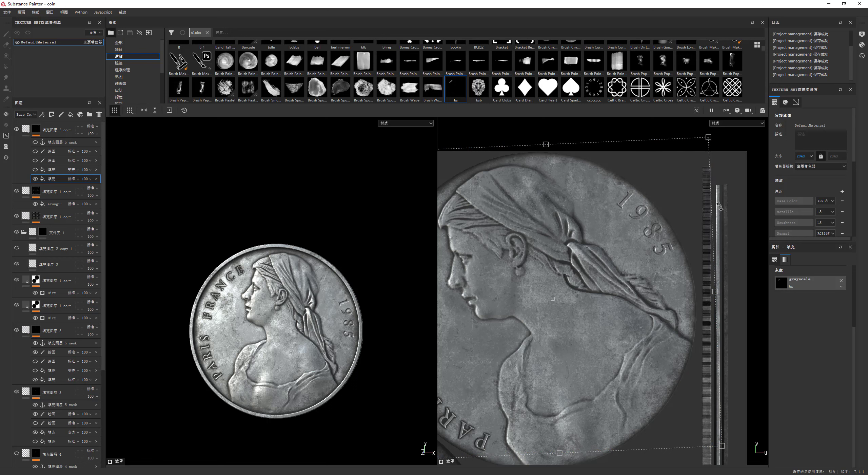
drag(720, 205, 721, 211)
drag(660, 230, 659, 232)
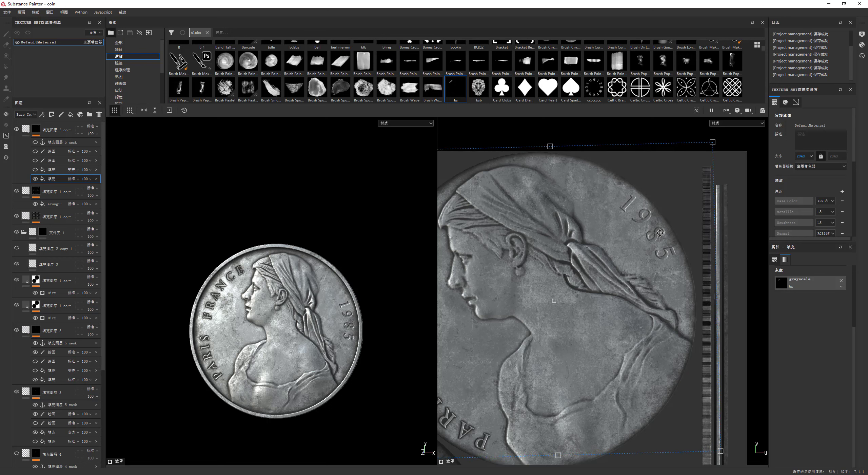
mouse_move(389, 295)
shift+right_down()
mouse_move(356, 300)
mouse_move(355, 321)
shift+right_up()
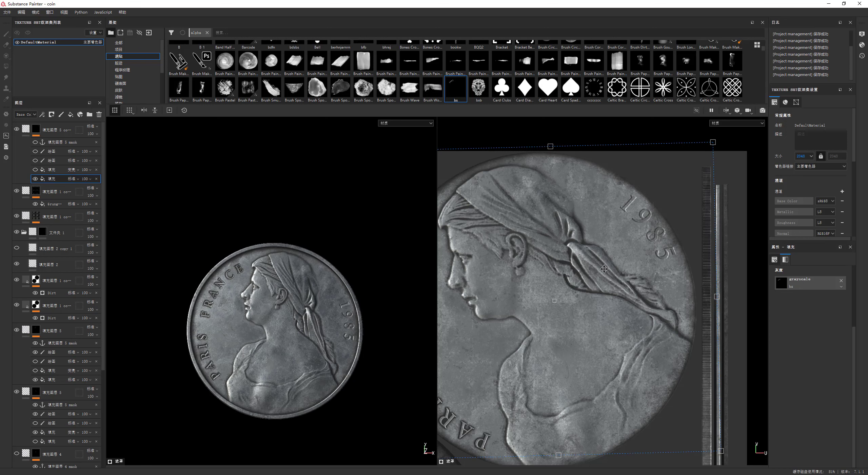
Rename the copy's anchor point to 'ffff'.
double_click(61, 142)
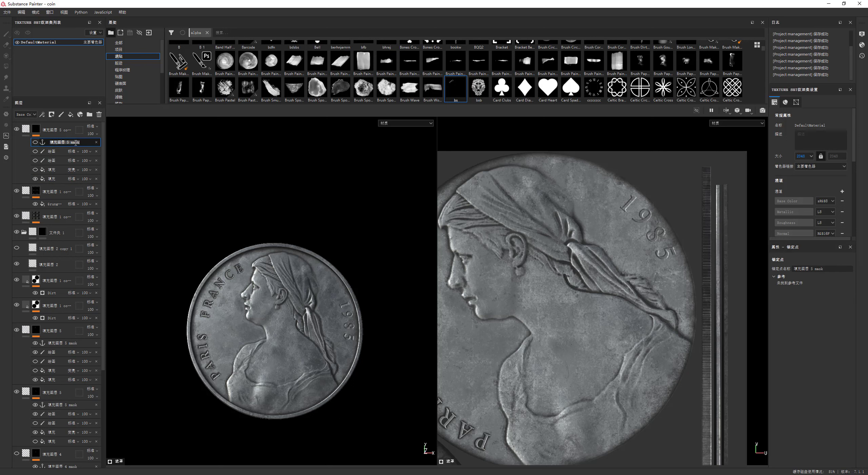
text(f'f'f'f)
key(Return)
key(Return)
Move the Dirt fill layer to the top and set its Micro Height to the ffff anchor.
click(57, 286)
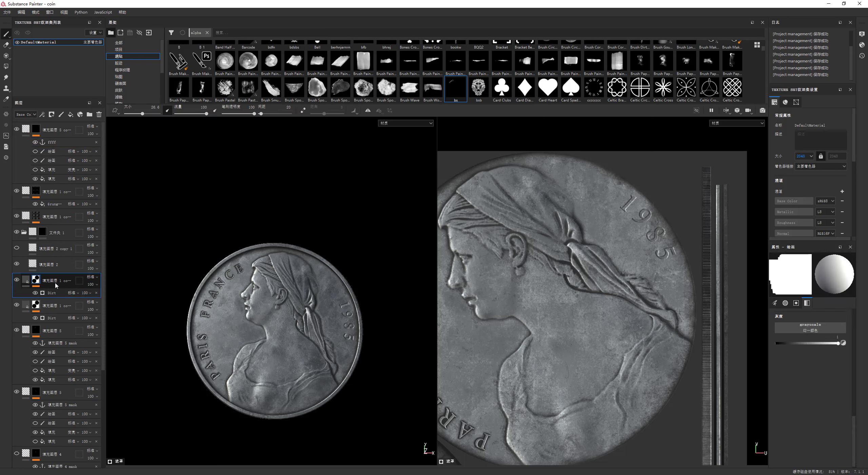
drag(54, 282, 50, 142)
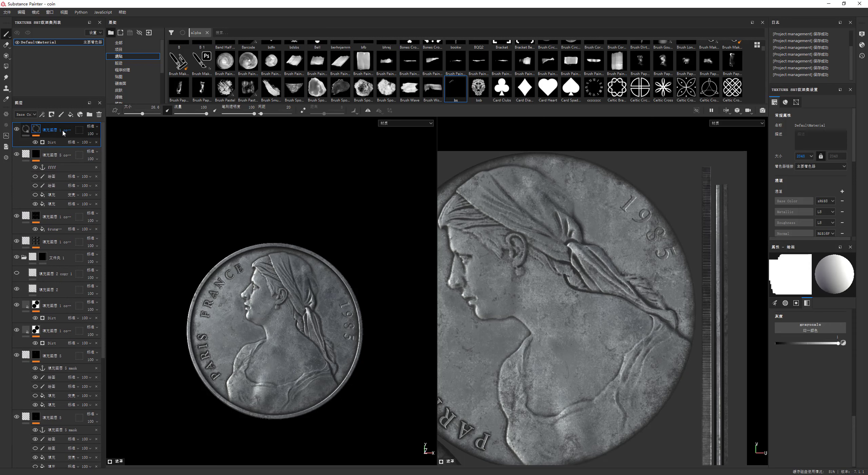
click(50, 142)
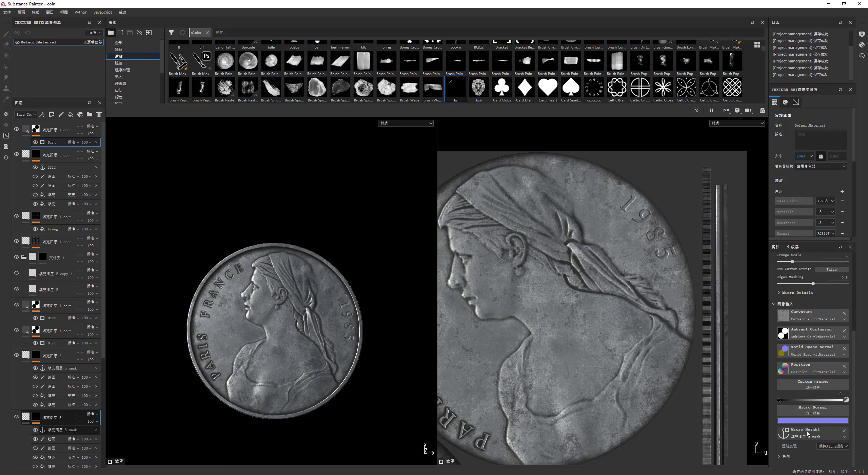
click(791, 435)
click(788, 342)
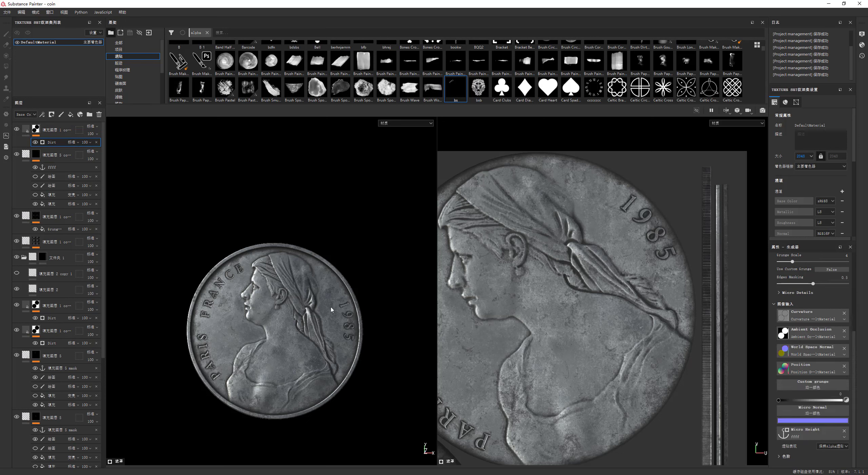
mouse_move(299, 329)
alt+mouse_down()
mouse_move(322, 329)
mouse_move(295, 295)
alt+mouse_up()
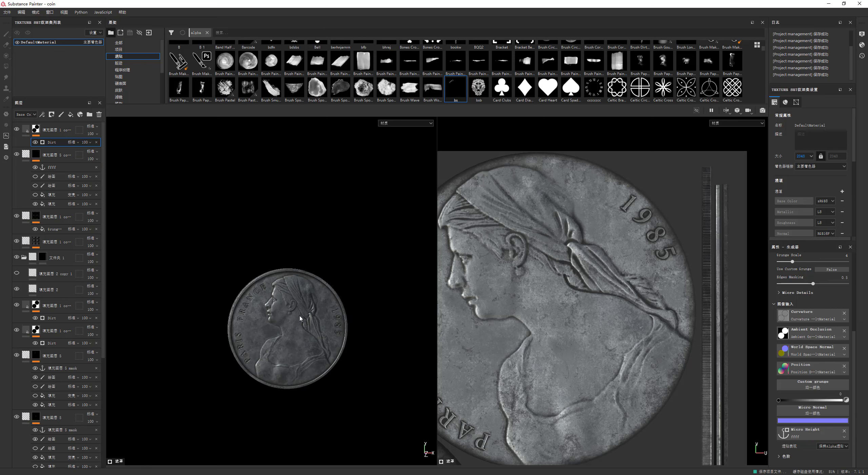
scroll(289, 291, up, 3)
scroll(289, 291, up, 2)
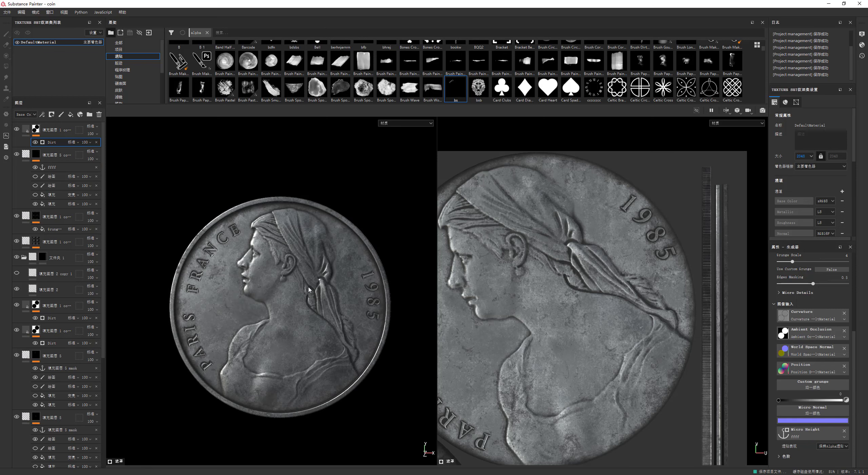
scroll(327, 283, down, 3)
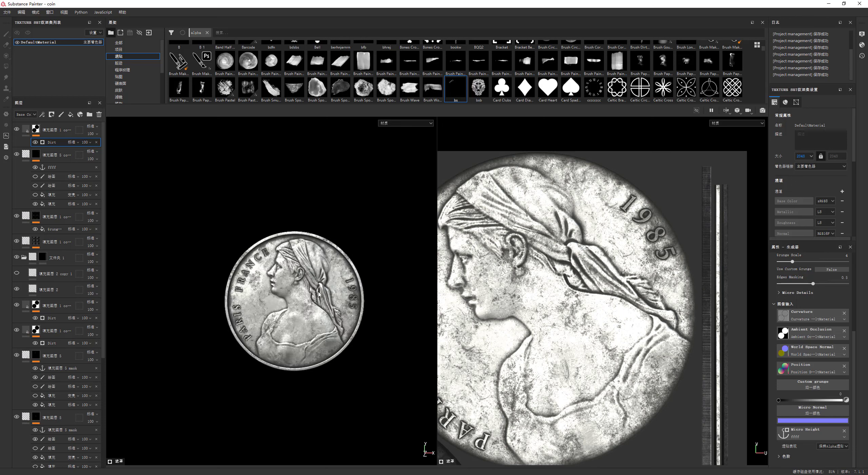
scroll(325, 290, down, 2)
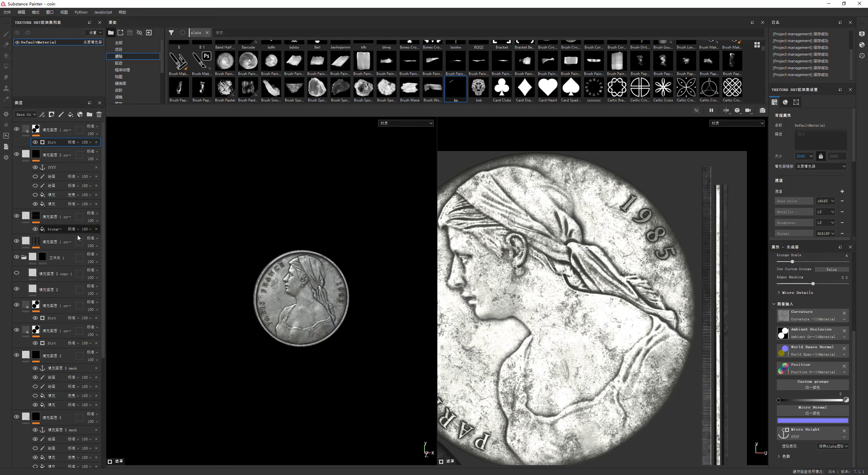
scroll(57, 307, down, 3)
scroll(57, 307, down, 2)
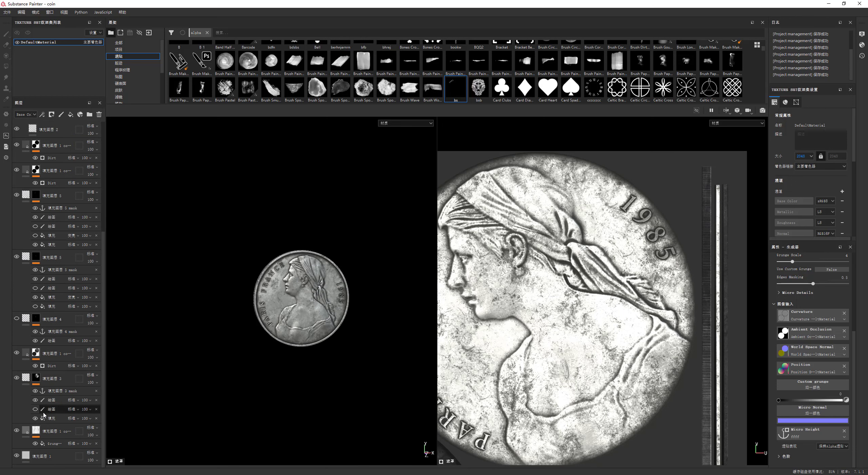
Toggle a layer's visibility to compare the coin, then select fill layer 3.
double_click(17, 431)
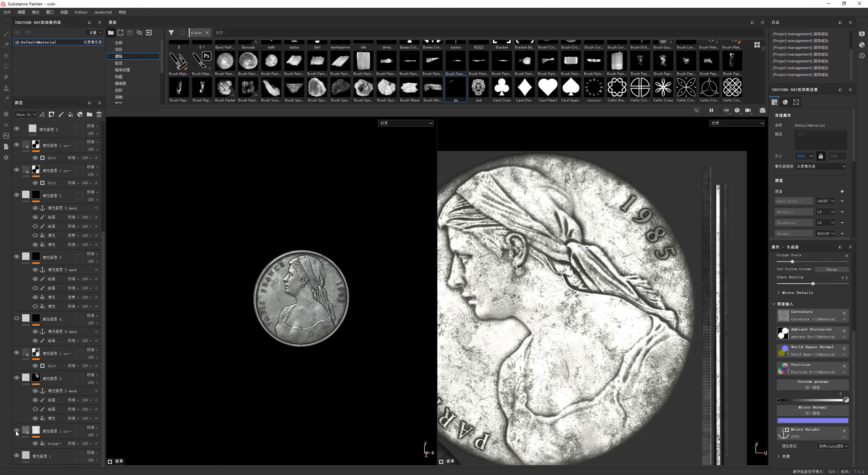
double_click(16, 378)
click(26, 378)
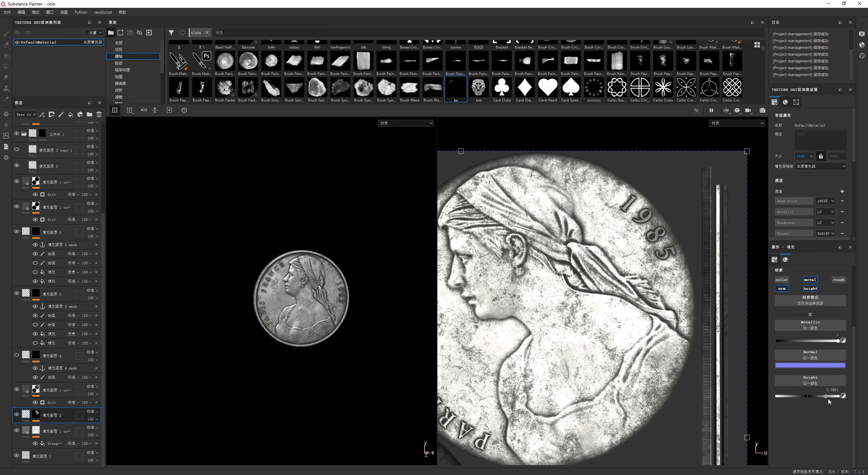
Raise fill layer 3's Height to about 0.98 and inspect the coin's shading.
drag(824, 396, 839, 396)
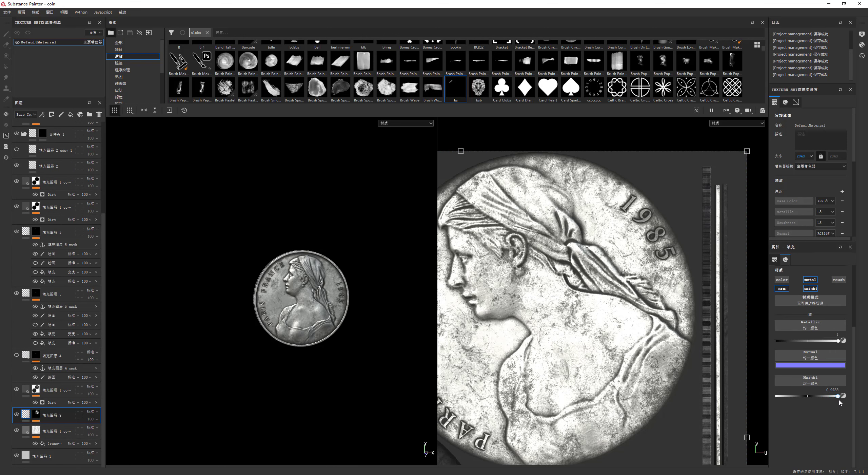
scroll(305, 298, up, 2)
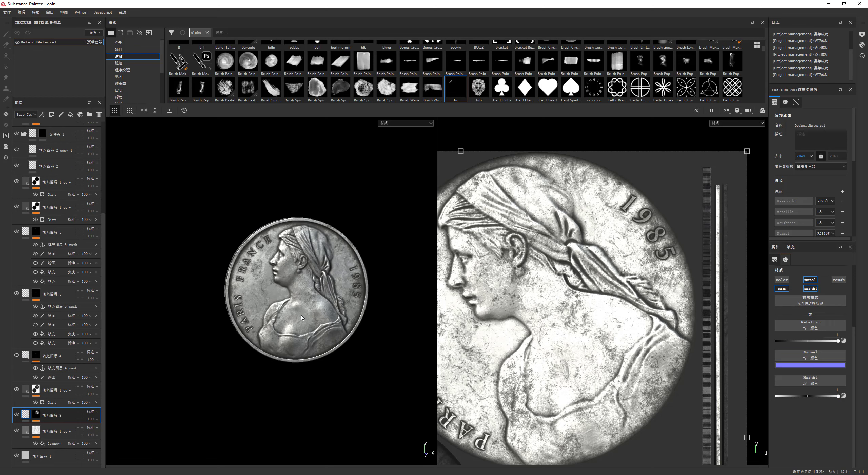
scroll(305, 298, up, 3)
shift+right_drag(305, 298, 367, 305)
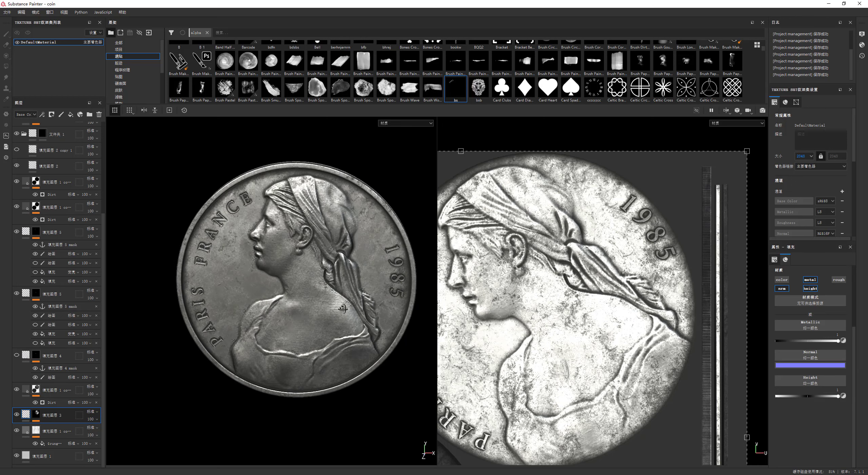
scroll(317, 301, down, 5)
scroll(316, 301, down, 3)
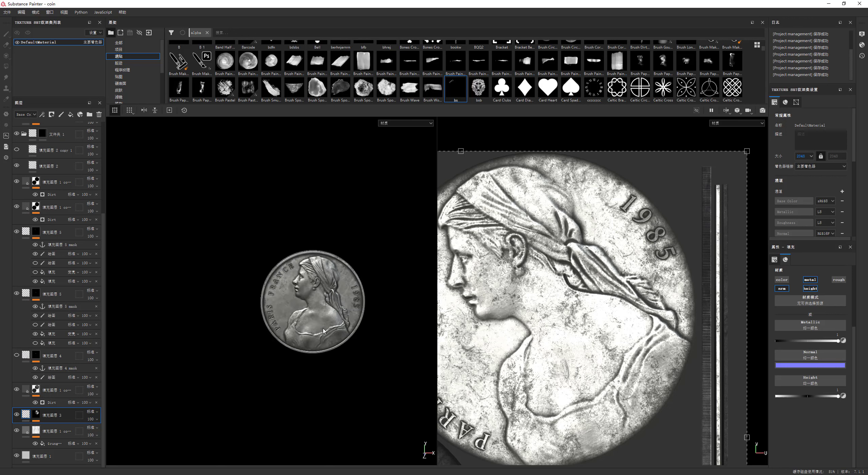
scroll(305, 305, up, 3)
alt+drag(305, 305, 284, 310)
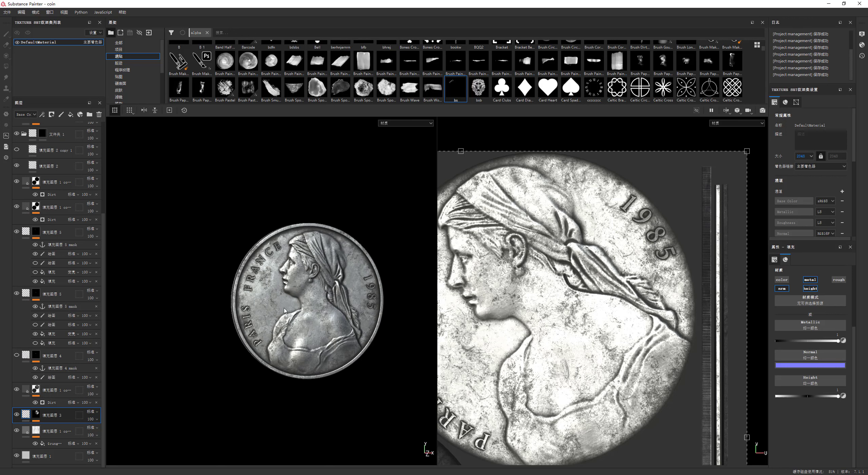
Duplicate fill layer 3's mask fill effect and hide the original.
click(38, 416)
click(53, 455)
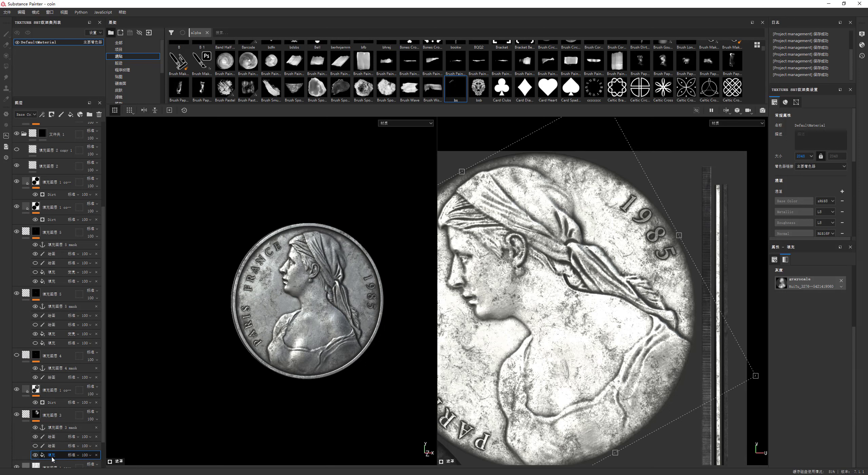
key(ctrl+d)
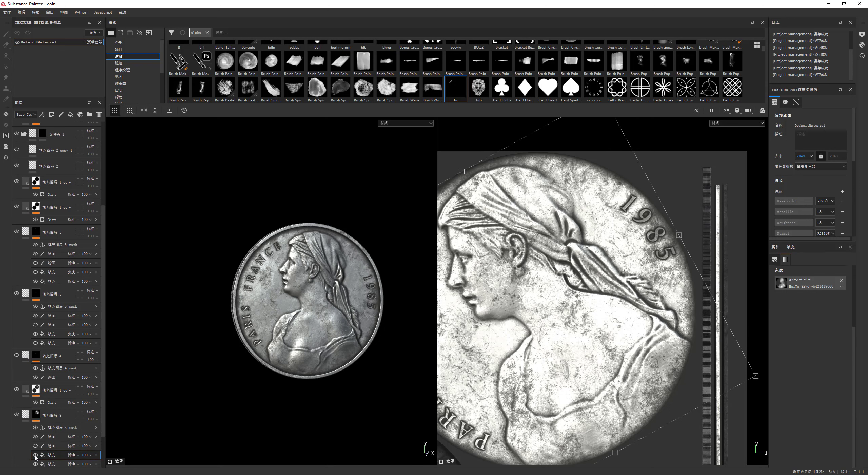
click(35, 455)
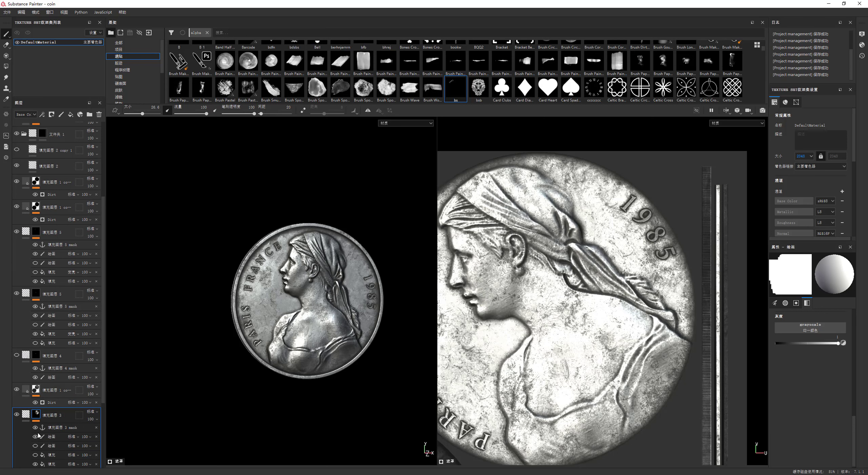
click(54, 463)
Duplicate fill layer 3 with Ctrl+D and lower the copy's Height to about 0.5.
click(37, 411)
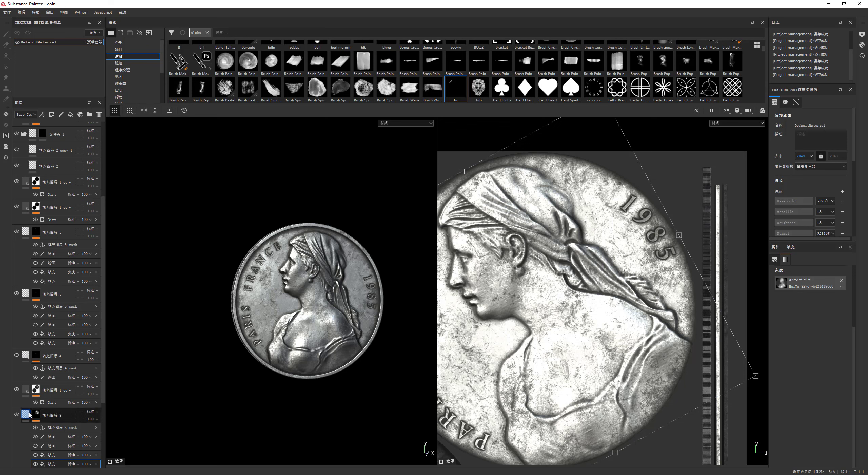
key(ctrl+d)
scroll(284, 293, up, 2)
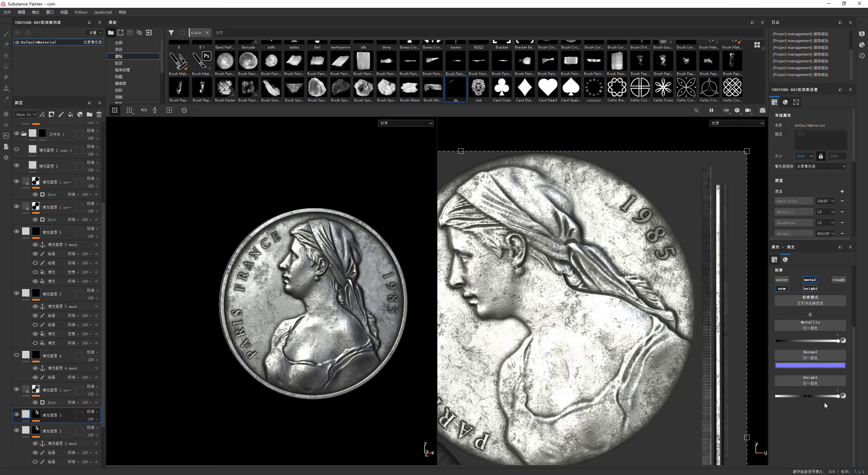
drag(833, 397, 824, 397)
scroll(364, 290, down, 3)
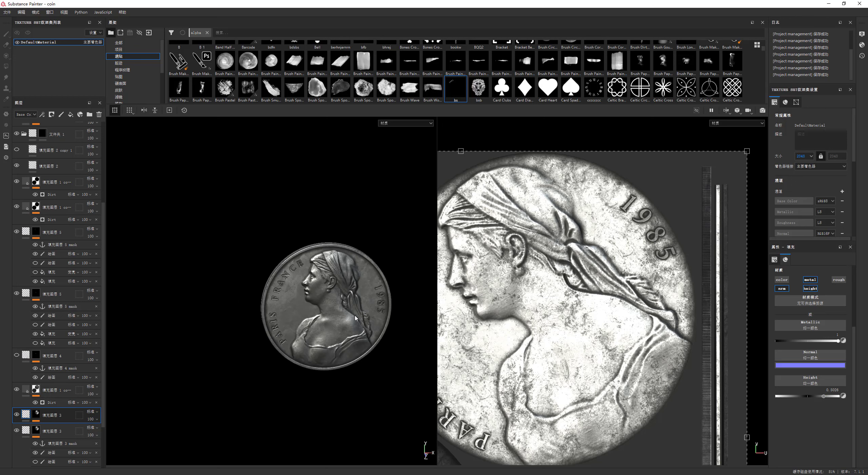
scroll(326, 302, up, 3)
middle_drag(326, 301, 310, 290)
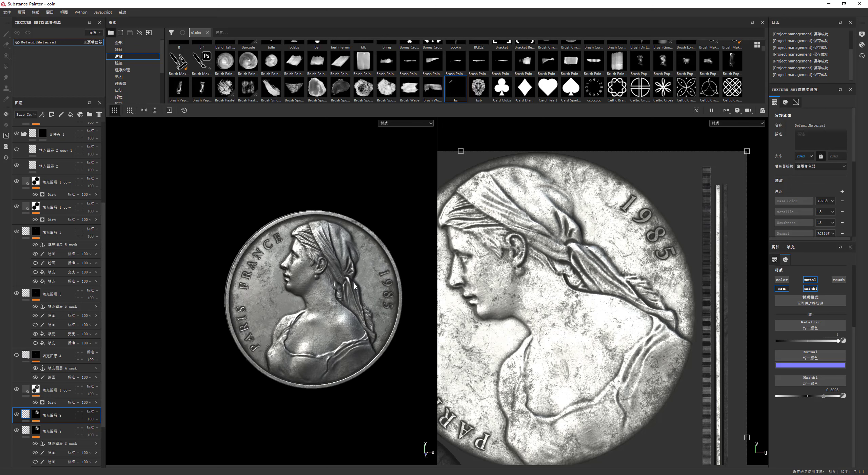
shift+right_drag(310, 290, 324, 275)
alt+drag(324, 276, 334, 285)
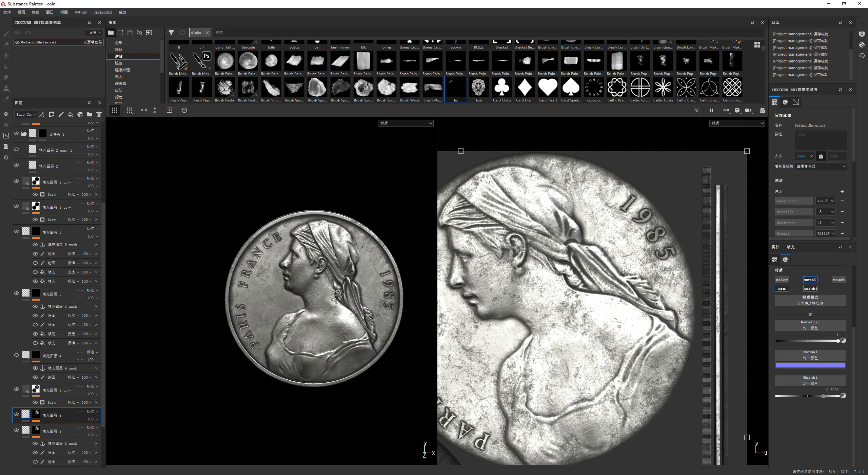
mouse_move(322, 287)
shift+right_down()
mouse_move(319, 272)
mouse_move(331, 323)
shift+right_up()
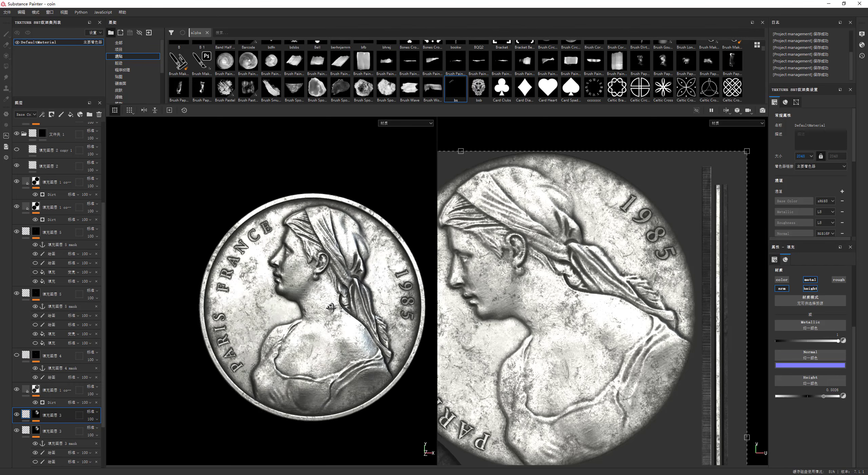
scroll(322, 287, up, 2)
alt+drag(322, 287, 332, 287)
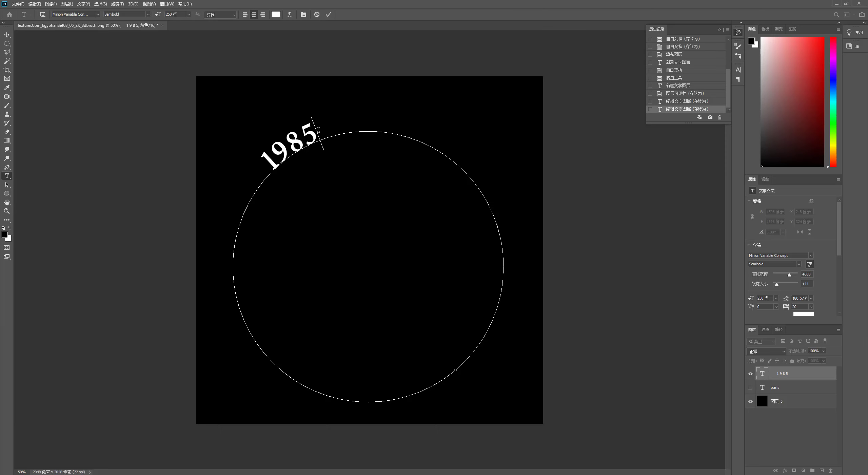
Replace the curved 1985 text with a long string of dots around the circle path.
drag(319, 130, 236, 171)
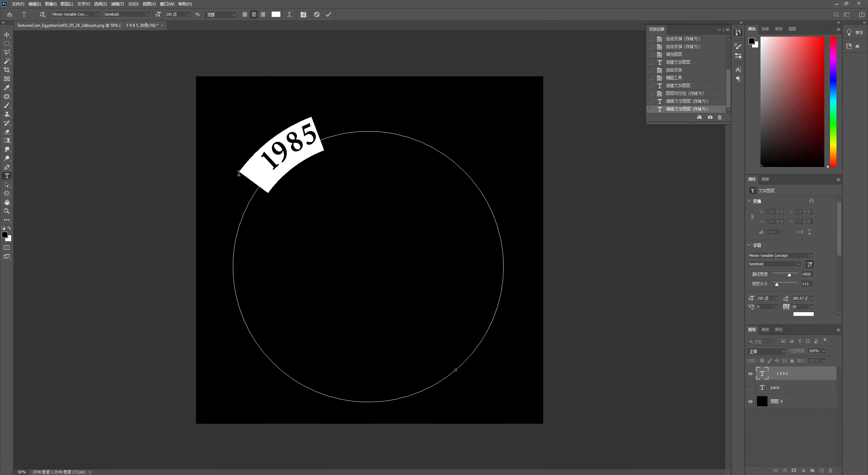
text(...)
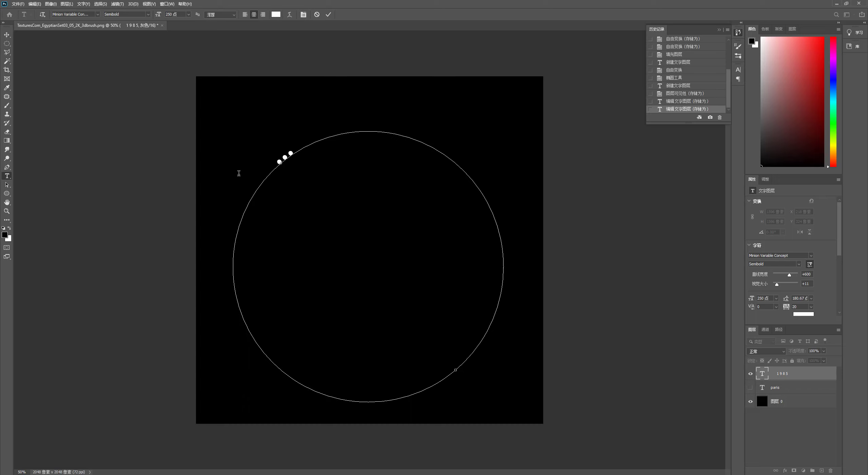
text(.........................)
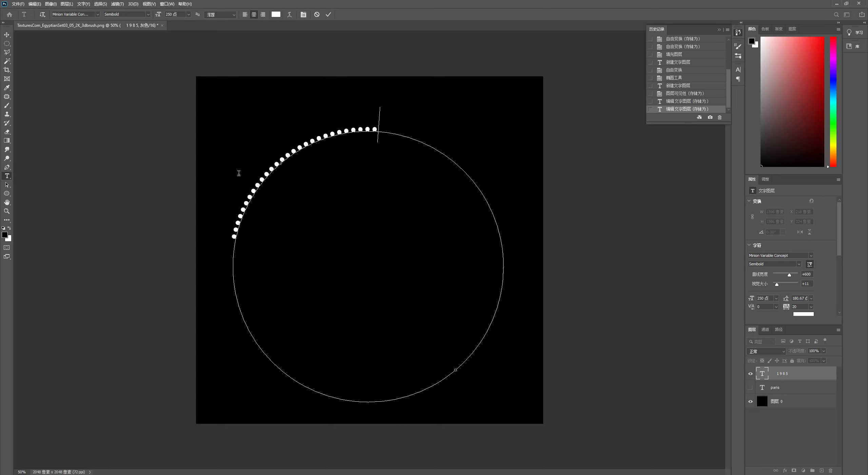
text(.......................................)
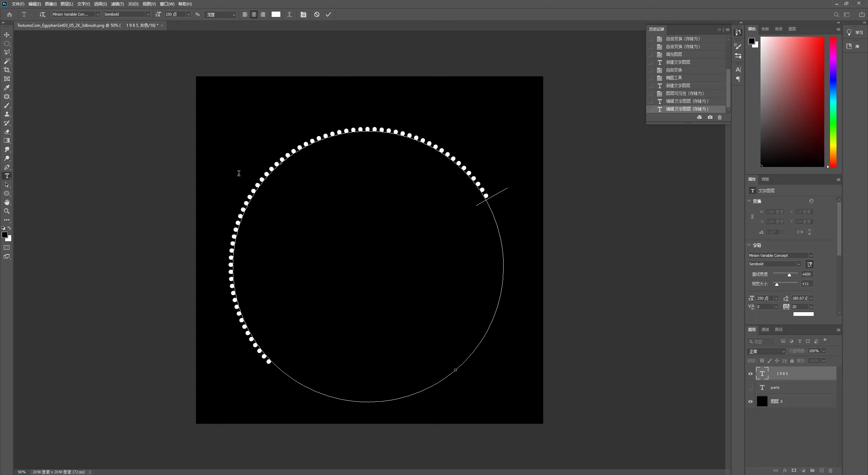
text(.................................)
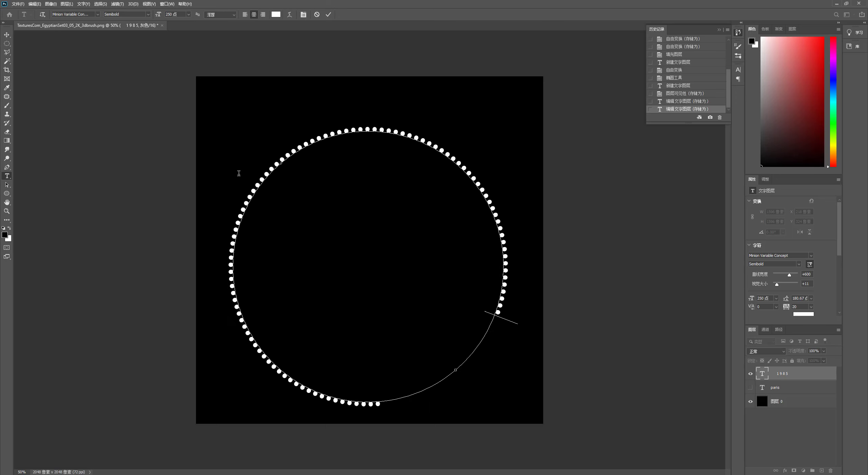
text(...............................)
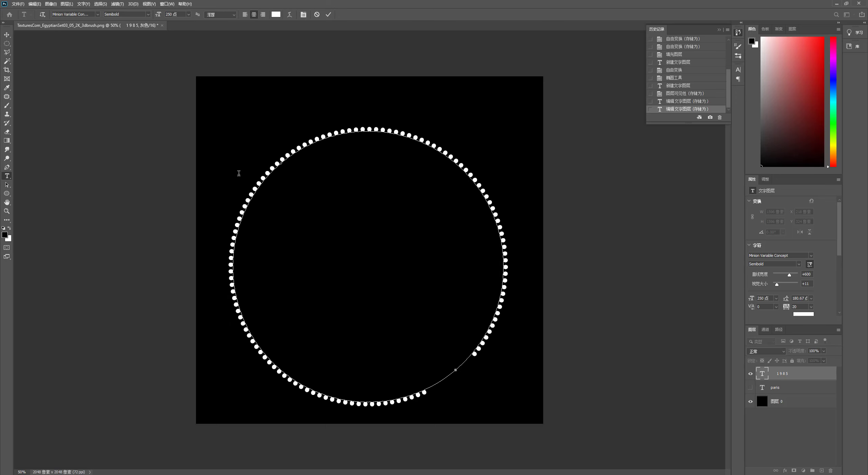
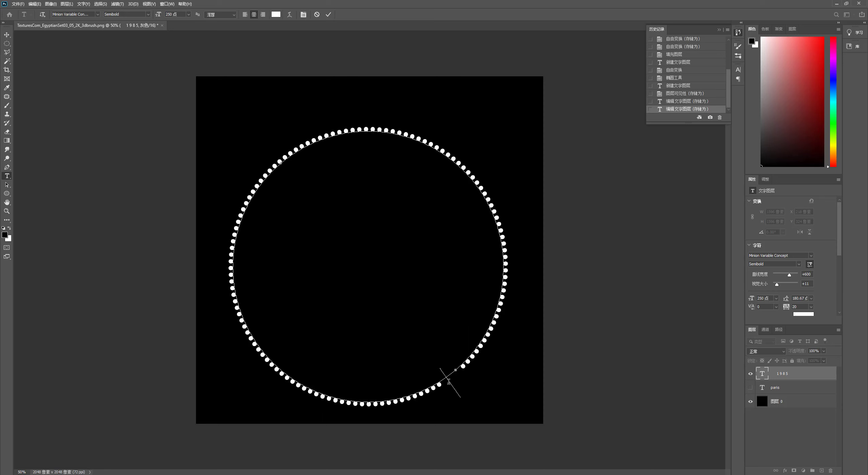
Adjust how many dots run along the circular path until the ring nearly closes.
text(0)
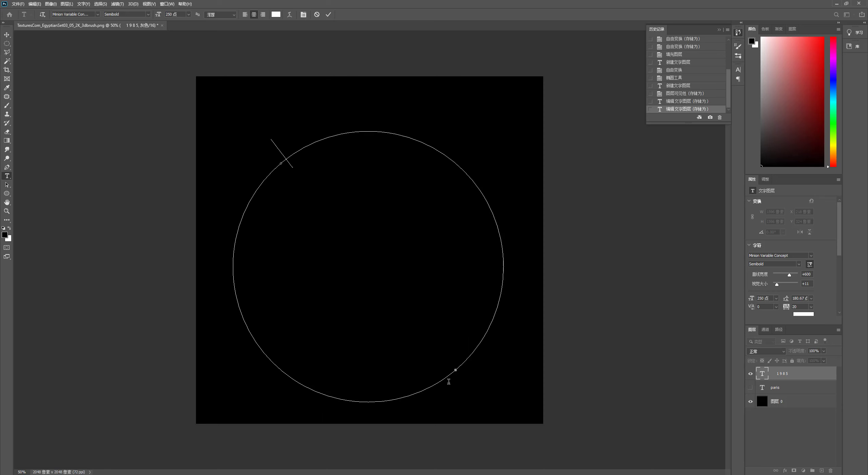
key(ctrl+z)
key(ctrl+z)
key(ctrl+v)
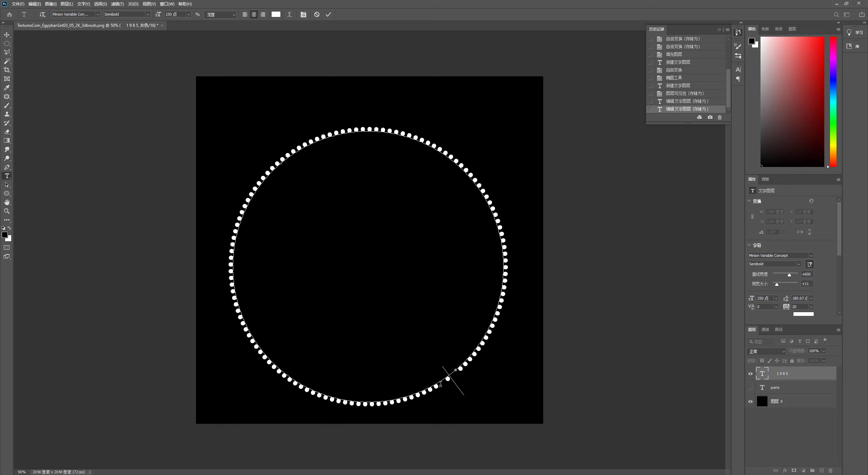
key(ctrl+z)
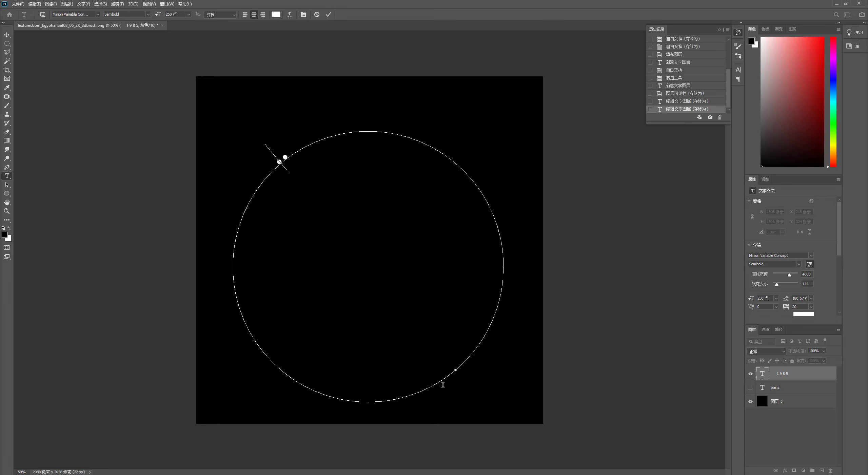
key(ctrl+v)
key(ctrl+z)
key(ctrl+v)
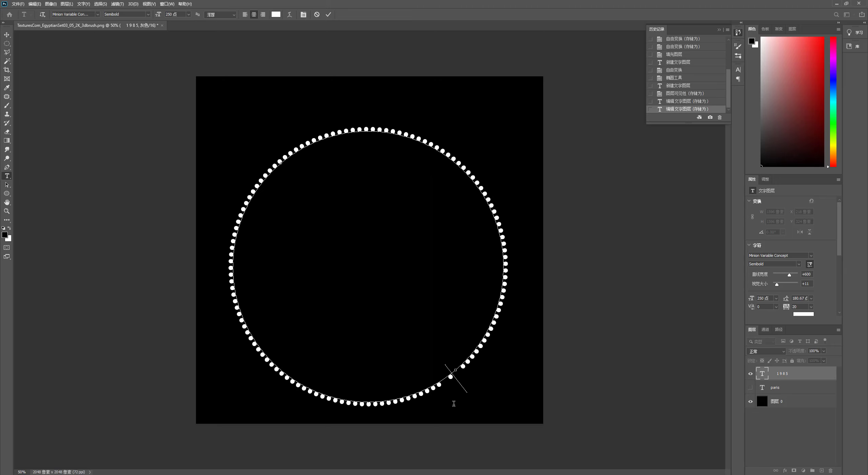
Delete the extra dot at the ring's end and retype the dots so the ring closes evenly.
drag(456, 383, 444, 386)
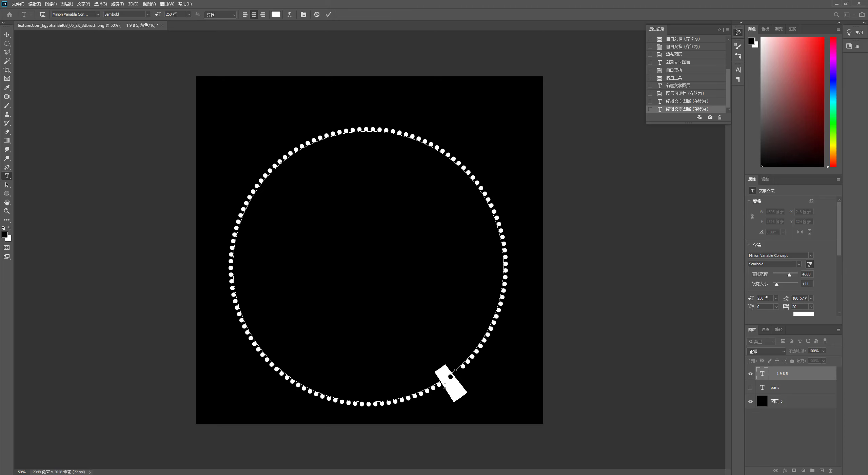
key(BackSpace)
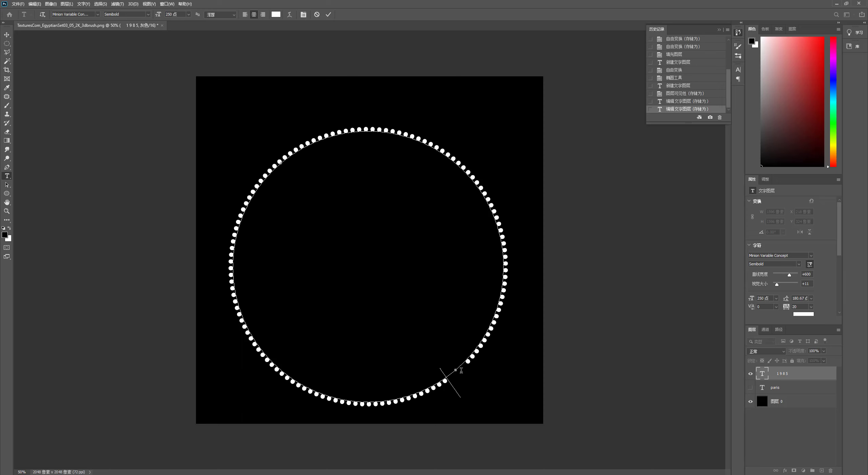
key(ctrl+a)
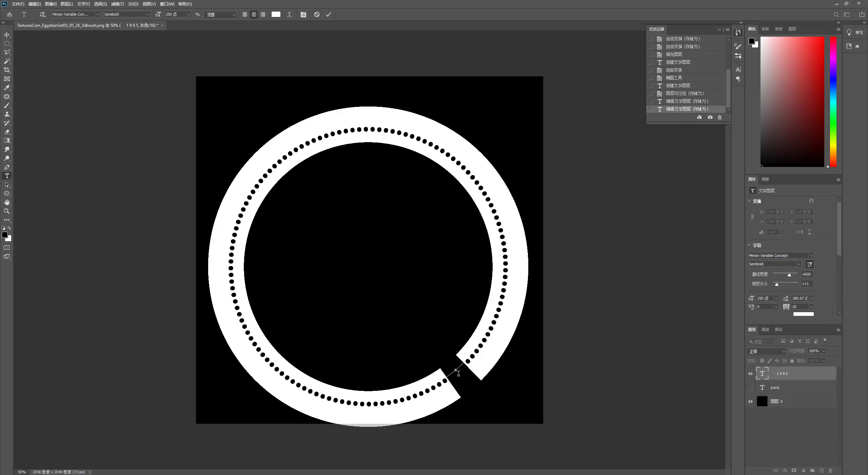
click(459, 373)
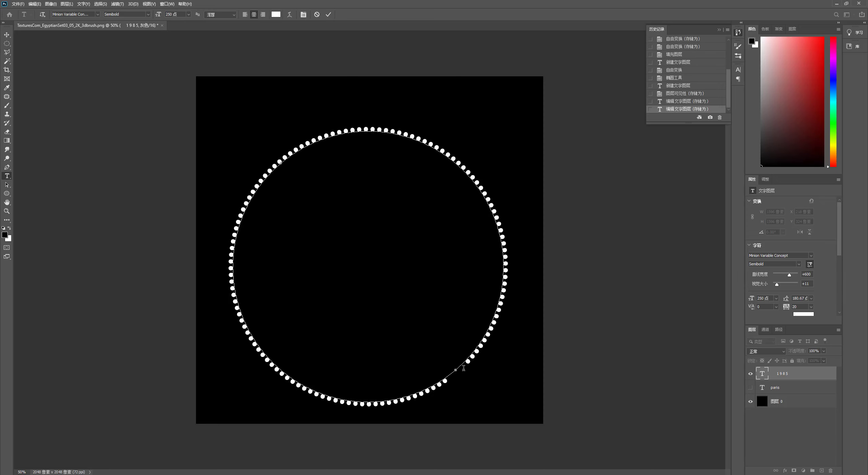
text(.)
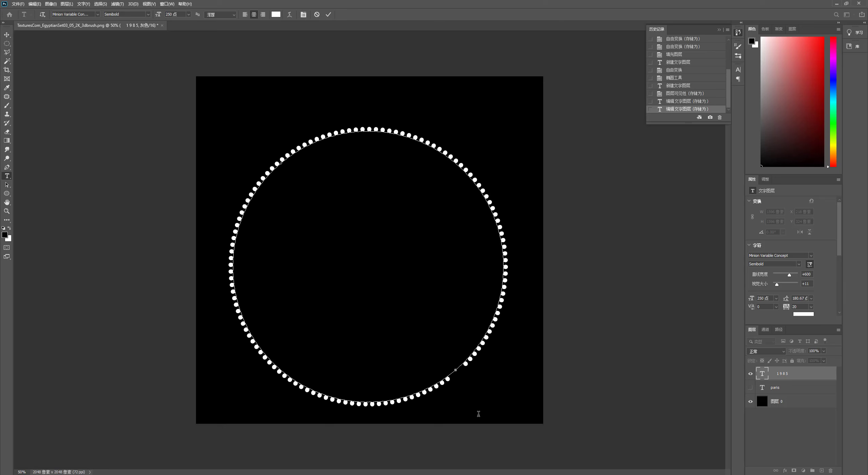
text(.)
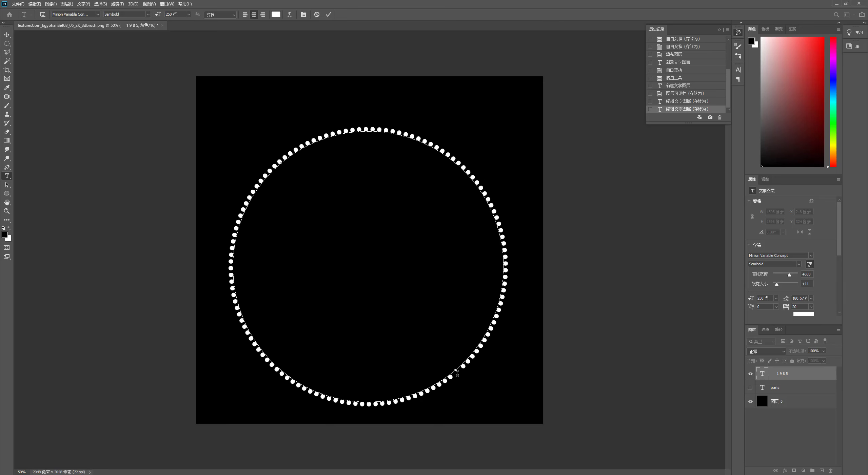
text(.)
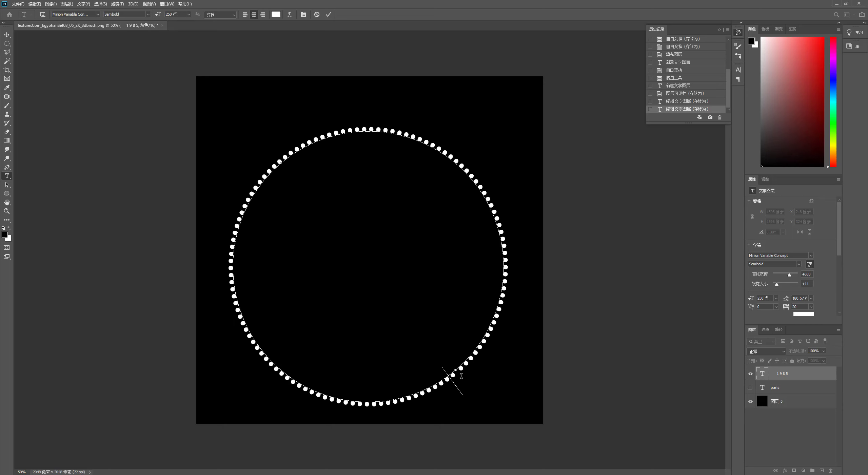
text(.)
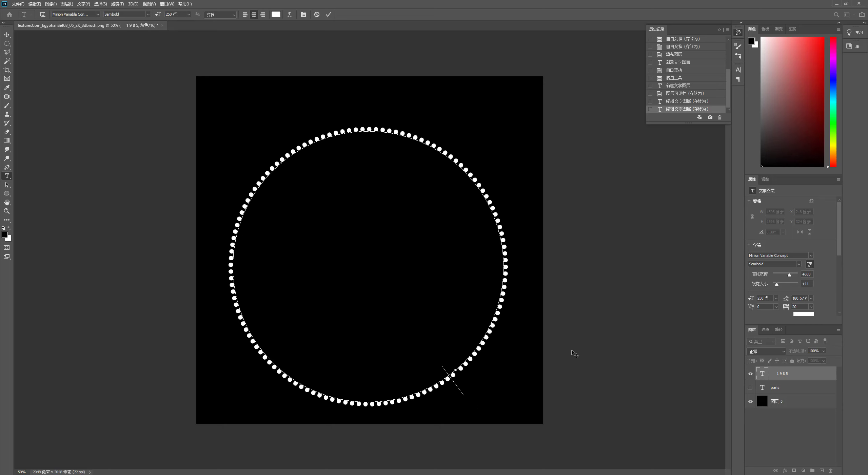
Save a first JPEG copy of the dot ring to the Desktop.
key(ctrl+shift+s)
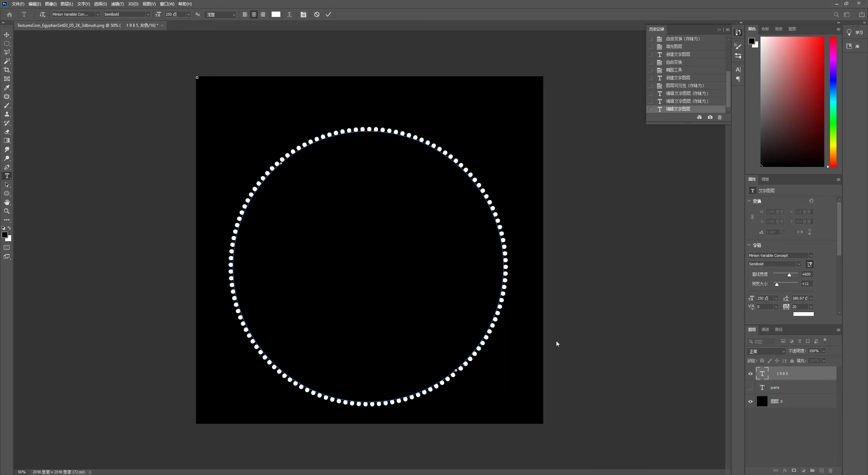
scroll(43, 101, up, 2)
scroll(33, 85, up, 2)
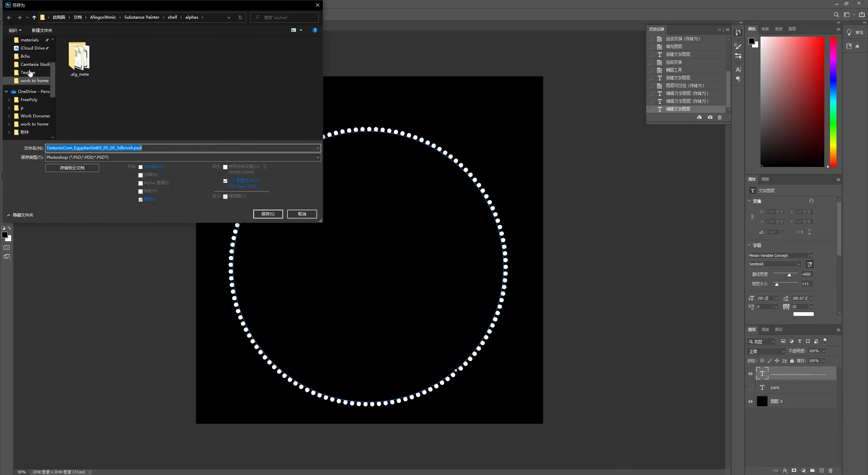
scroll(29, 71, up, 2)
scroll(24, 57, up, 2)
click(23, 54)
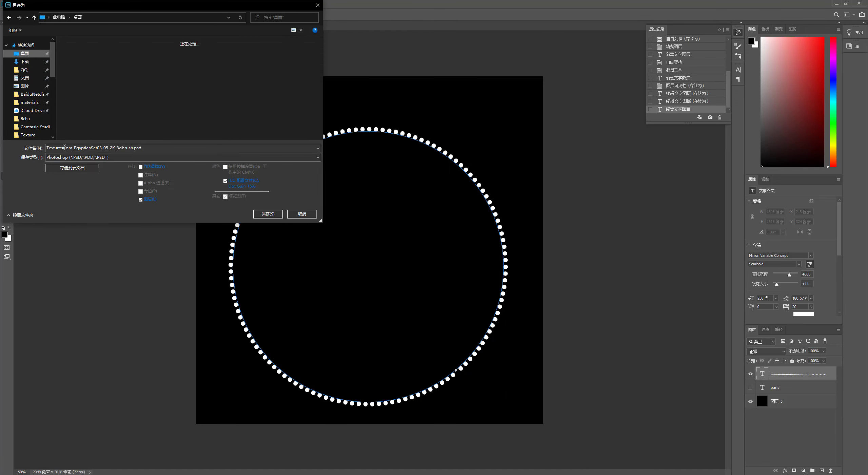
text(yyy)
click(68, 157)
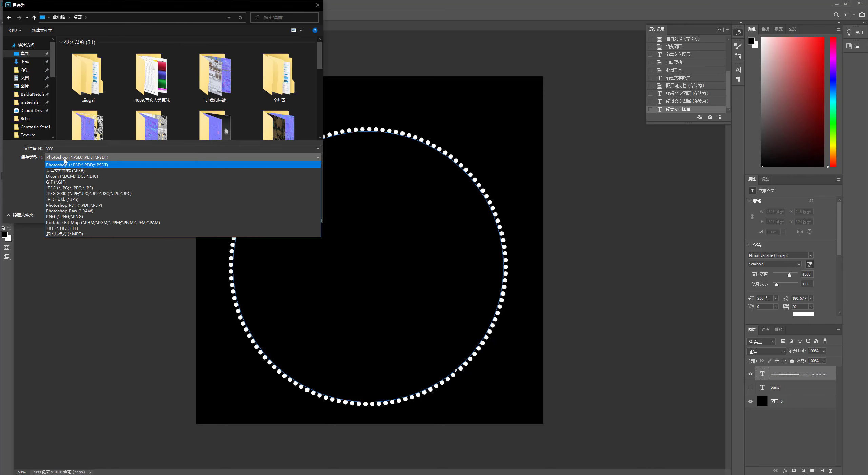
click(66, 189)
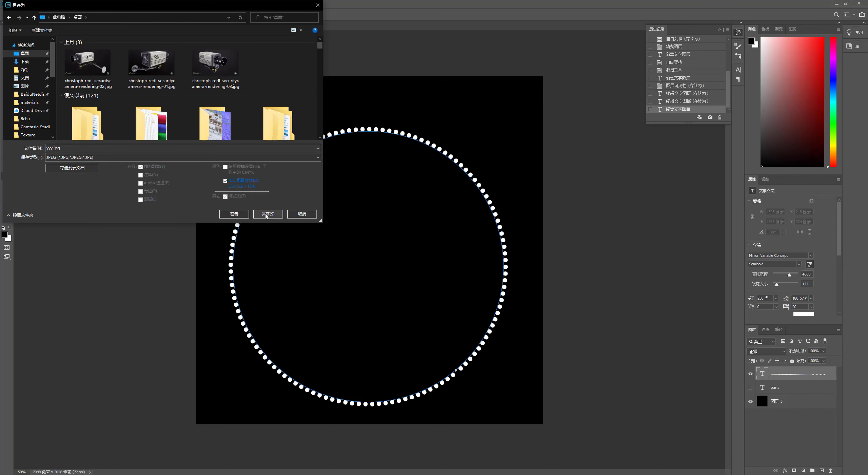
click(268, 214)
Increase the tracking of the dot text on the path and commit it.
key(h)
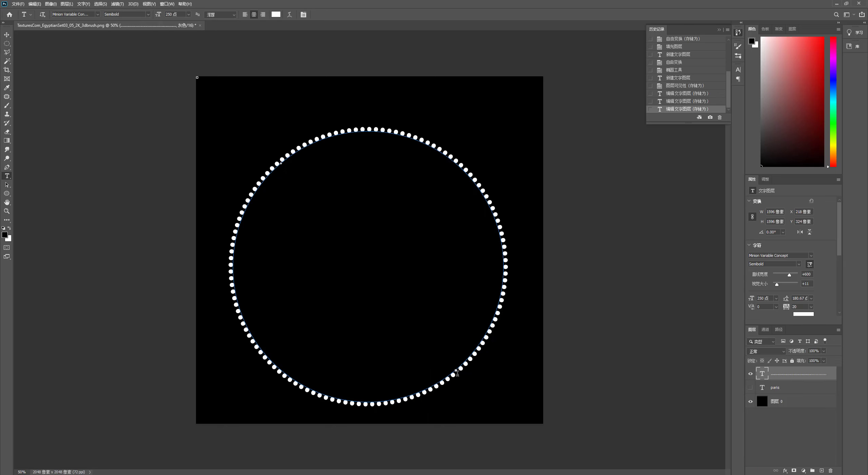
click(458, 372)
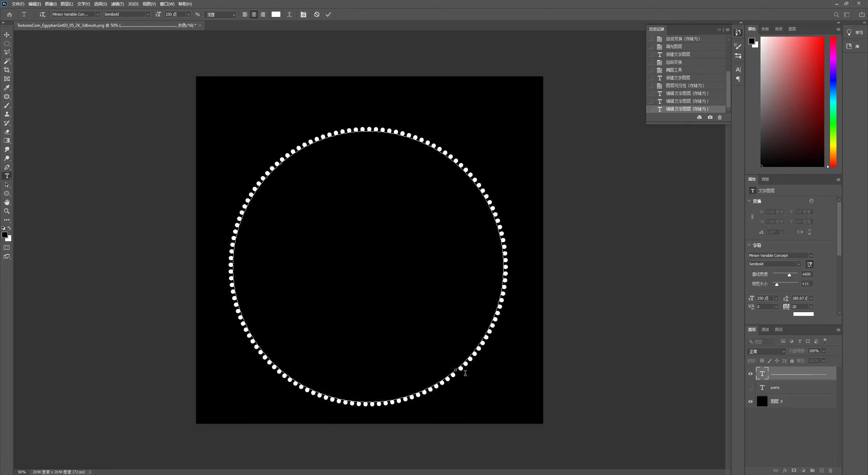
key(alt+Right)
key(alt+Right)
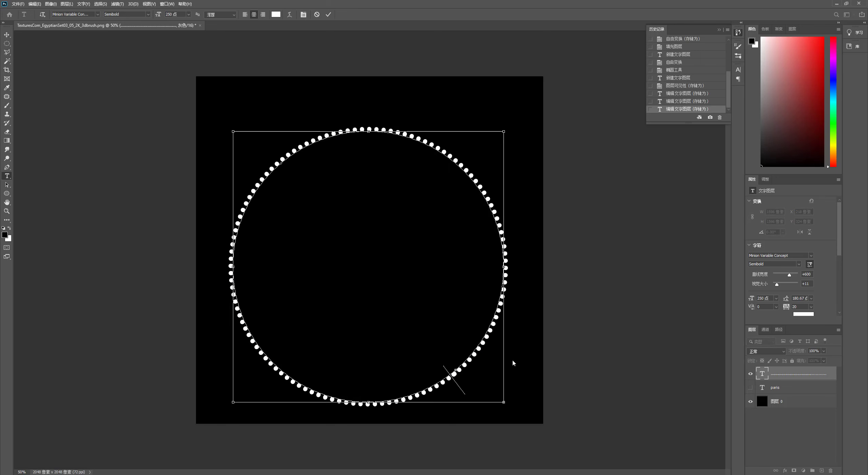
key(ctrl+Return)
Save the respaced ring to the Desktop as the JPEG y67.jpg.
key(ctrl+shift+s)
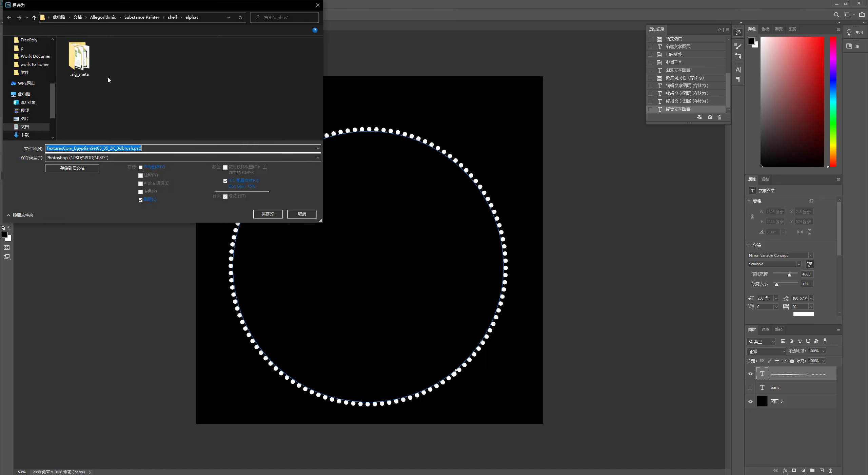
click(25, 54)
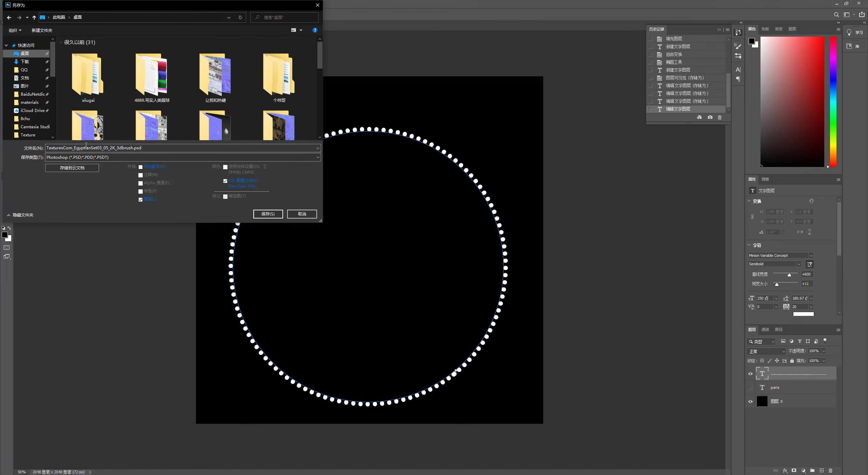
click(136, 157)
click(102, 186)
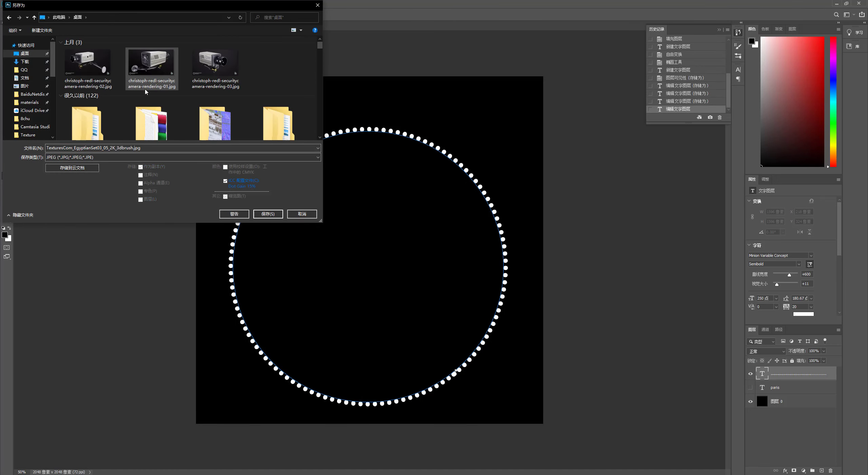
triple_click(101, 148)
text(y)
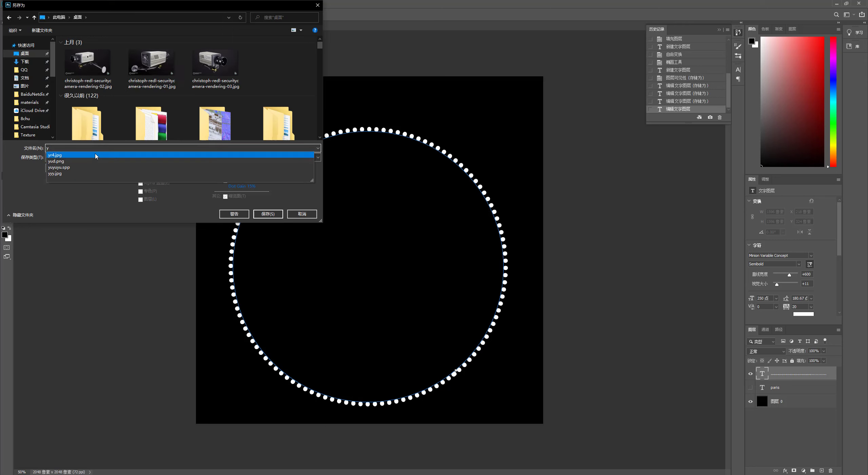
click(36, 148)
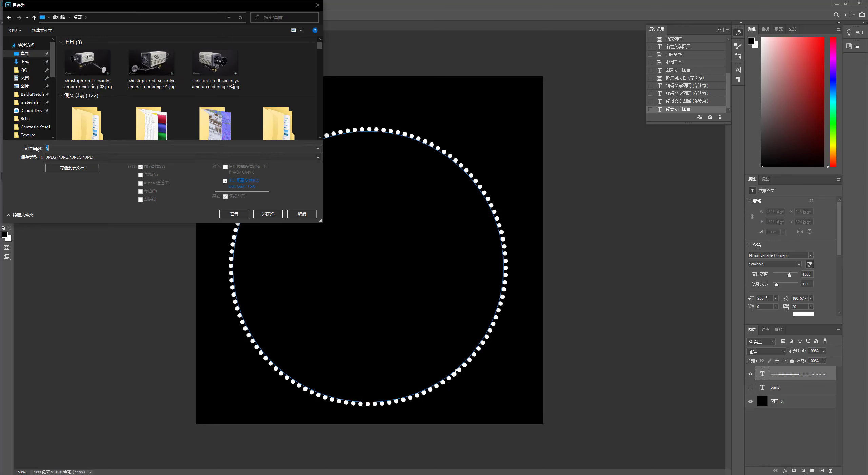
text(y67)
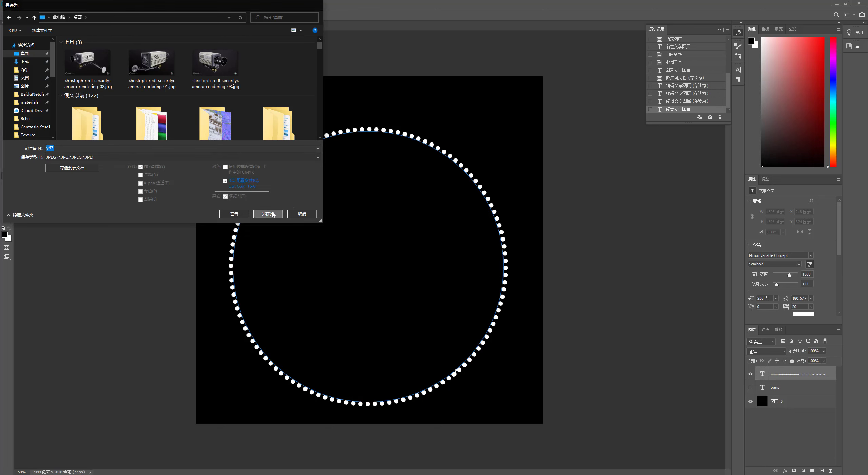
click(272, 213)
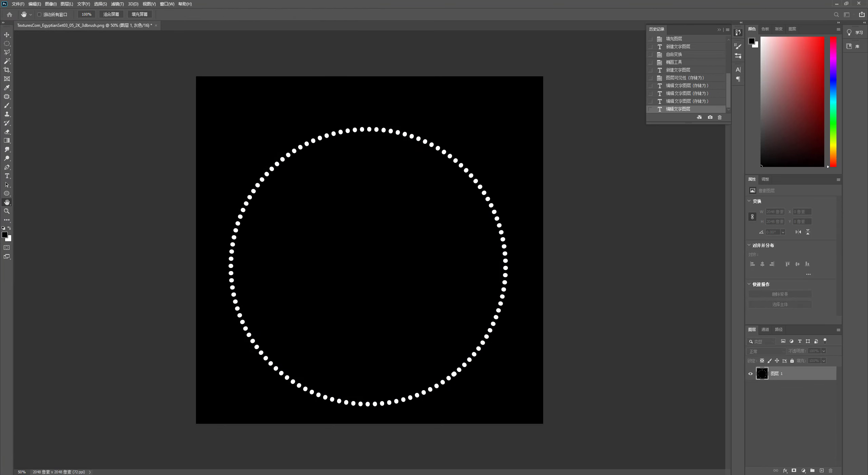
key(t)
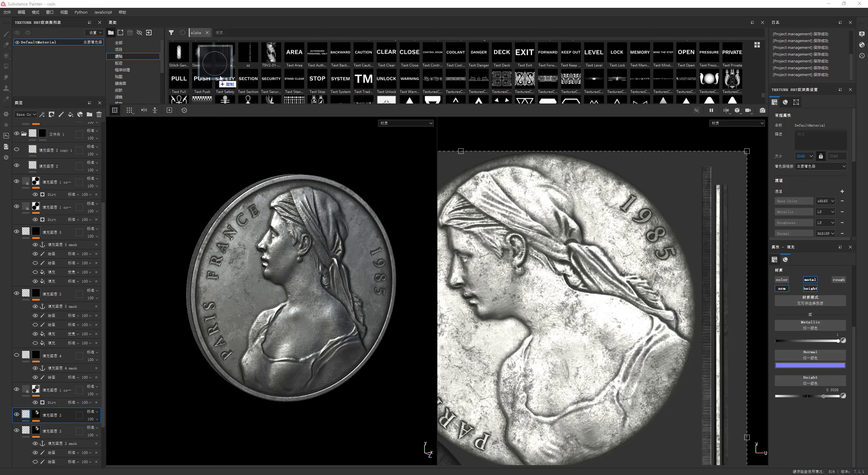
Import y67.jpg into the shelf as an alpha resource.
drag(210, 67, 223, 80)
click(520, 169)
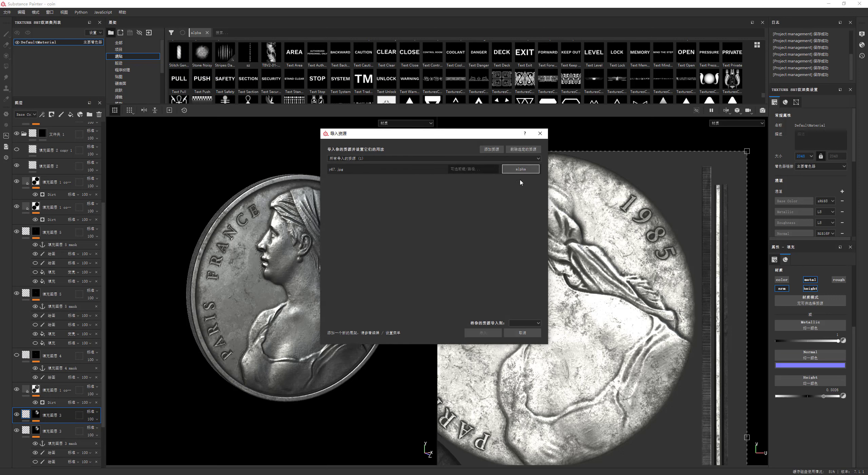
click(525, 322)
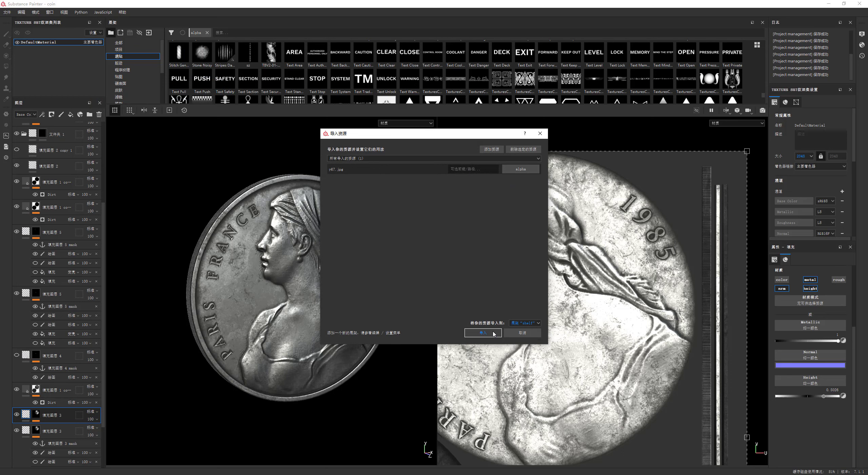
click(483, 333)
scroll(60, 136, up, 3)
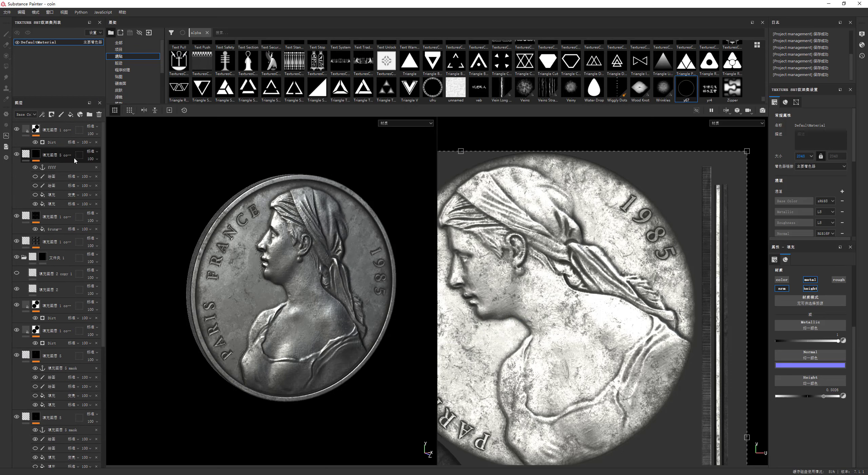
Add a fill layer with a black mask whose Fill effect uses the y67 dot pattern.
click(70, 115)
right_click(50, 129)
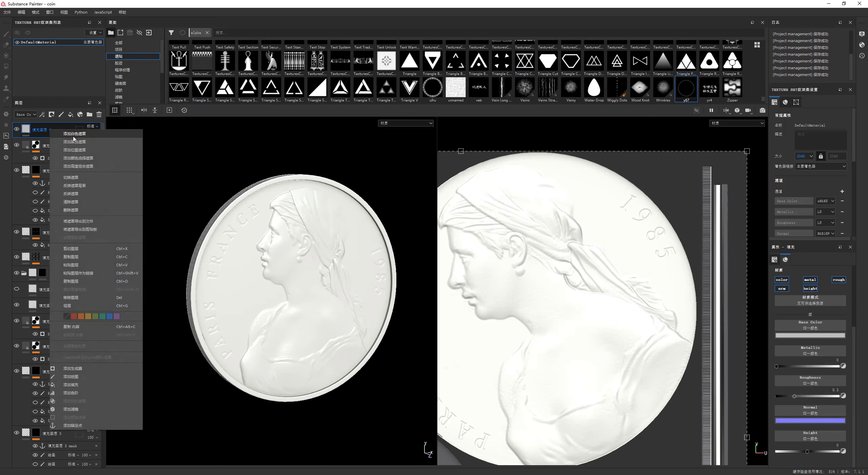
click(66, 135)
right_click(37, 131)
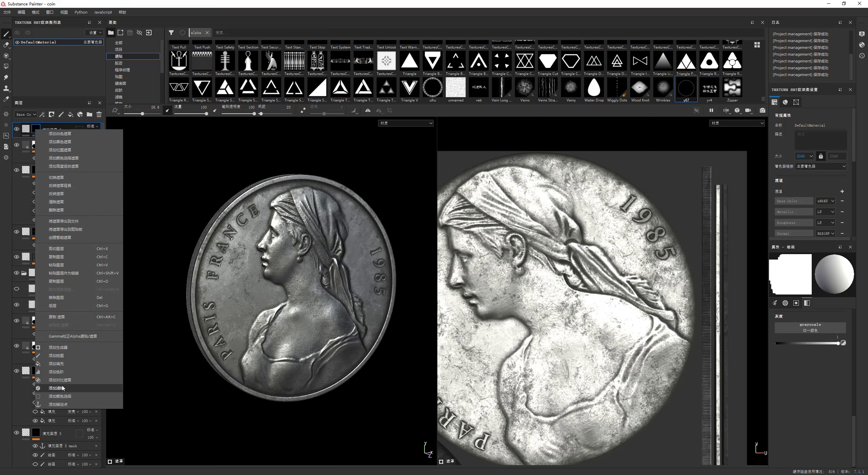
click(63, 364)
drag(682, 98, 814, 291)
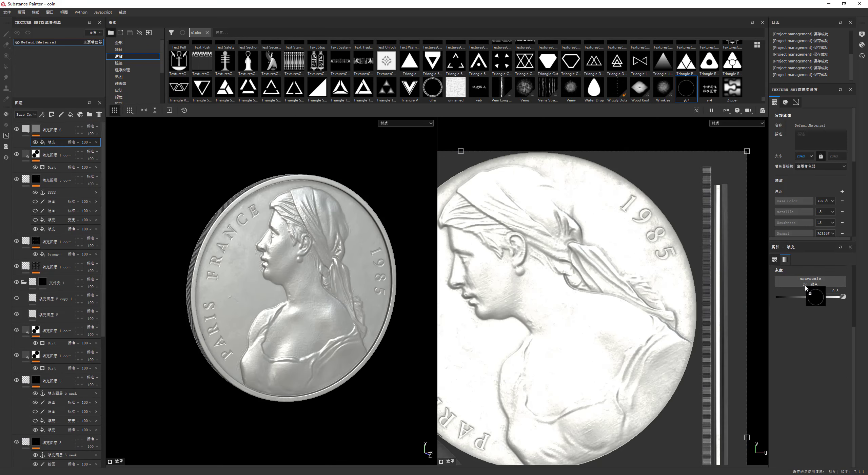
scroll(692, 251, down, 2)
scroll(692, 252, down, 2)
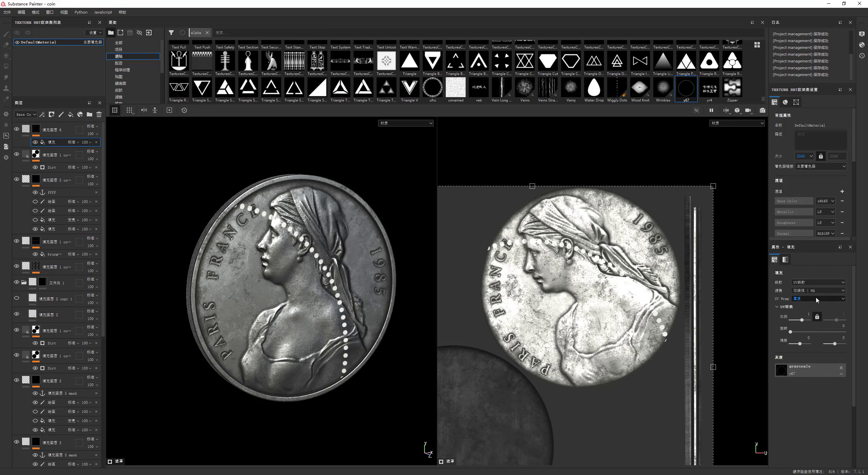
click(817, 299)
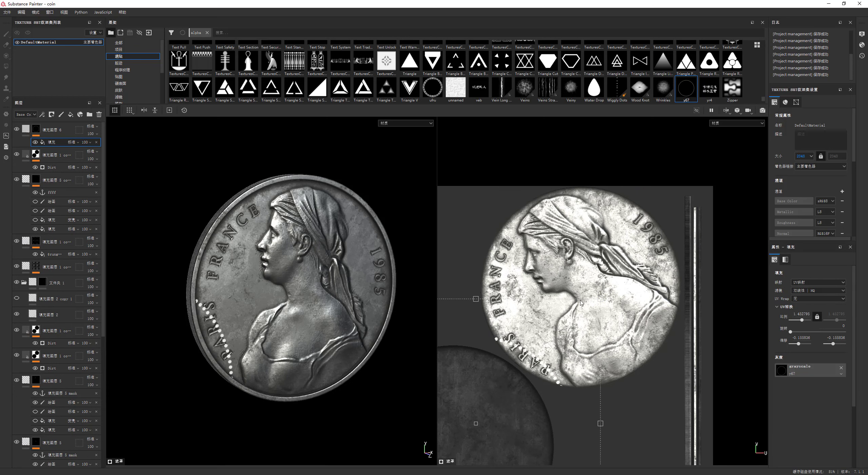
Position and scale the dot ring with the UV gizmo so it sits on the coin's rim.
drag(554, 329, 662, 179)
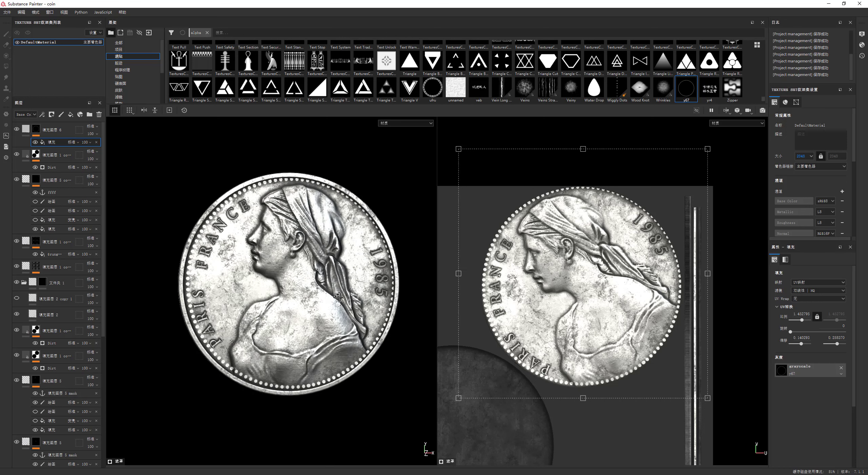
drag(520, 293, 517, 292)
scroll(552, 259, up, 1)
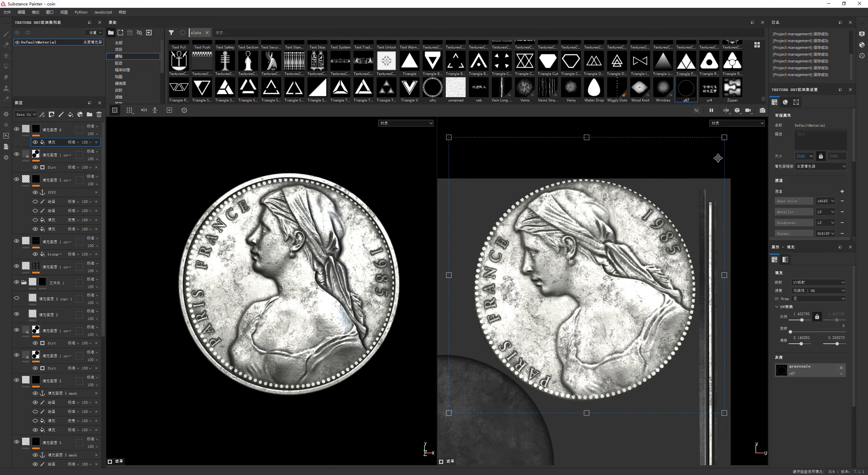
drag(725, 138, 721, 143)
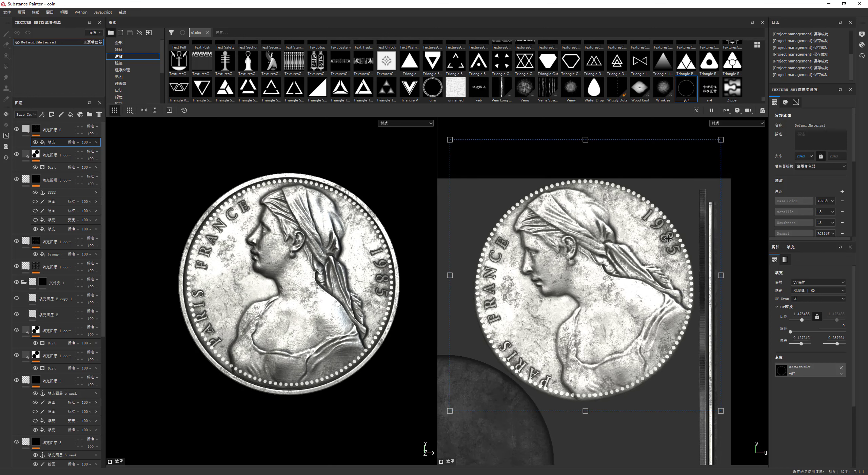
drag(668, 242, 670, 242)
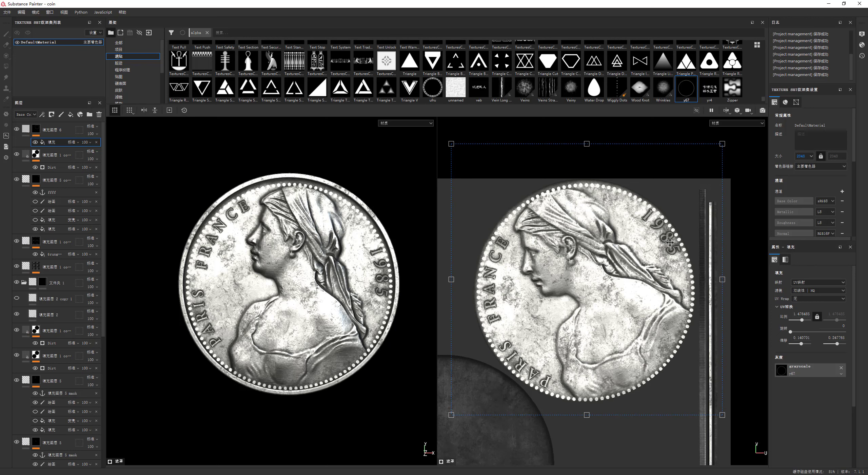
drag(451, 278, 448, 278)
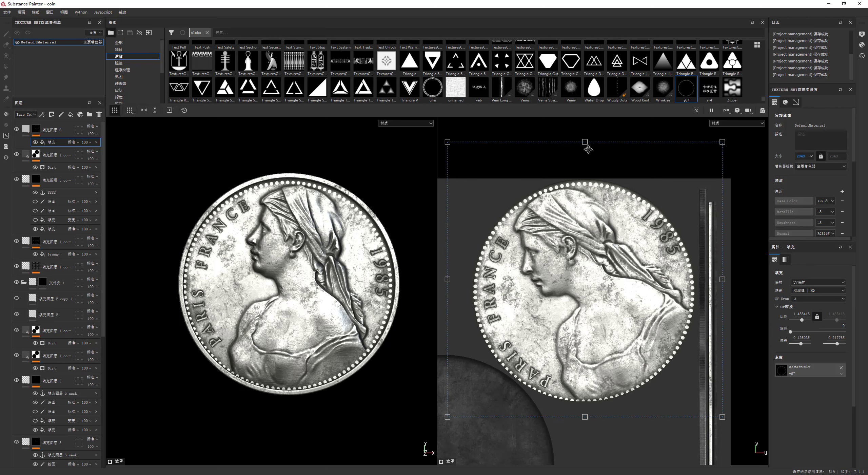
drag(585, 142, 586, 138)
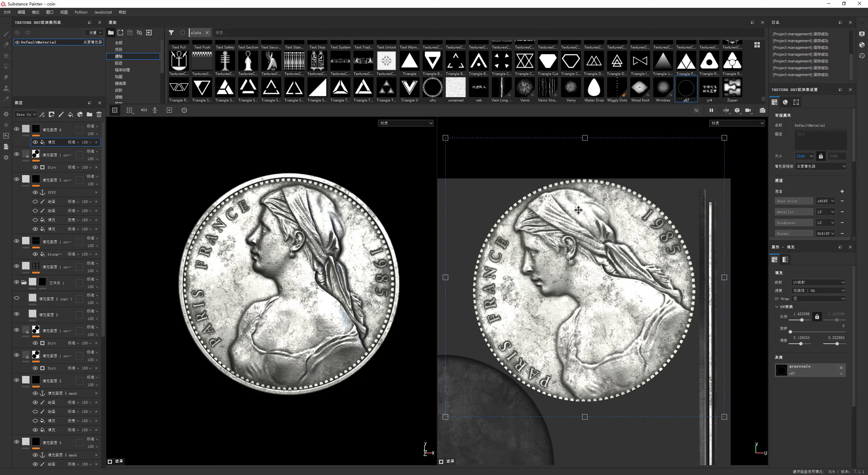
drag(579, 210, 585, 208)
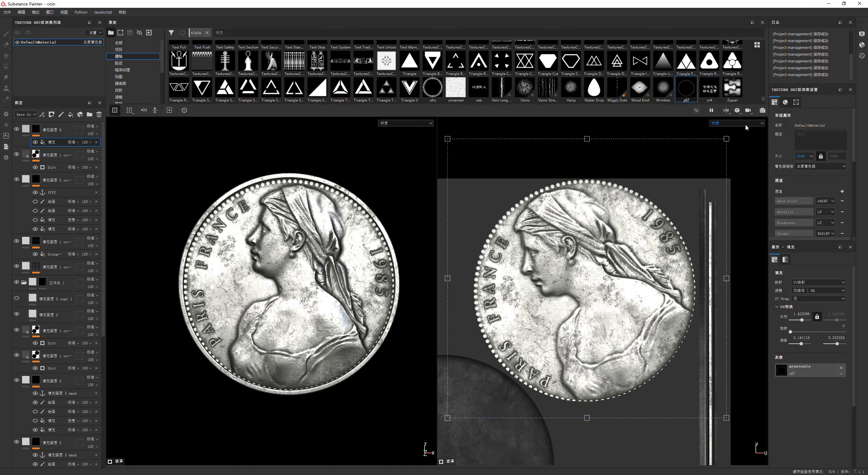
drag(726, 139, 723, 142)
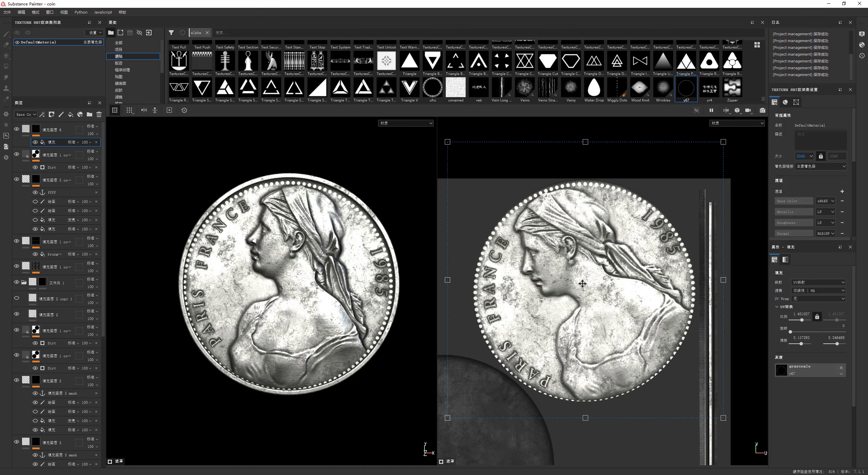
drag(586, 285, 586, 283)
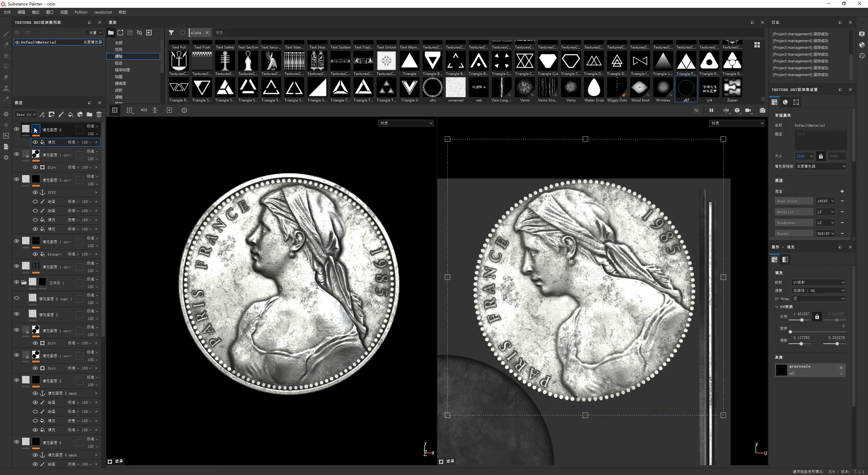
Disable the layer's colour, set Metallic to 1 and Height to about -0.0159.
key(Delete)
click(782, 367)
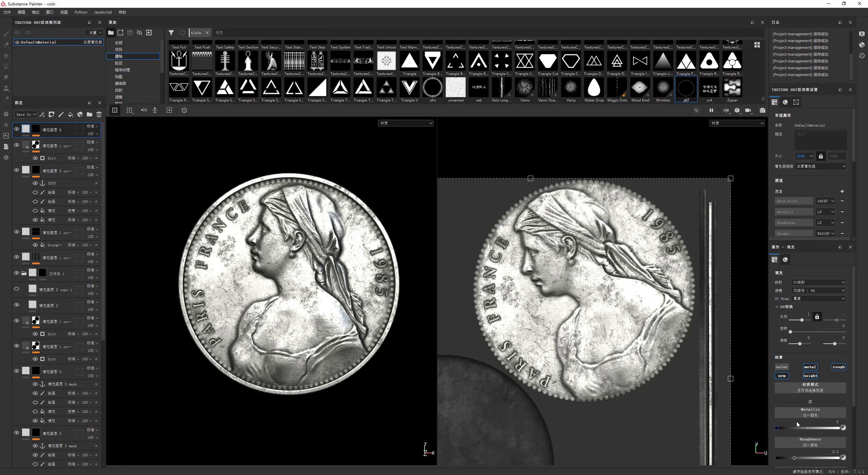
drag(825, 428, 804, 440)
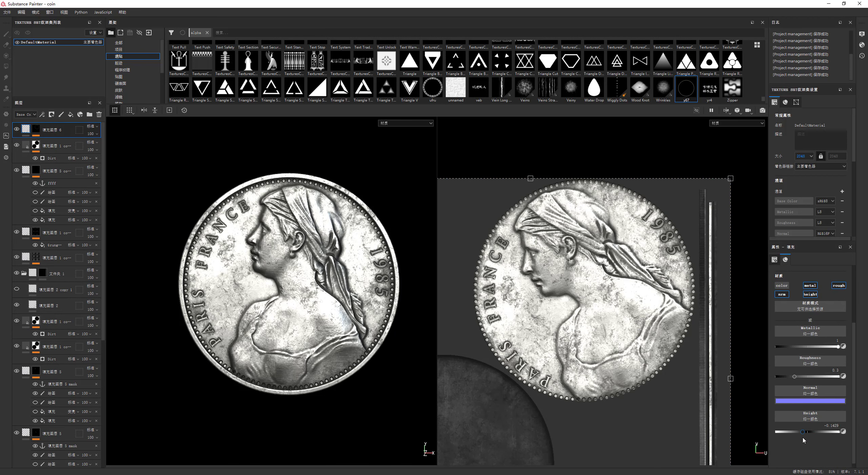
alt+drag(405, 318, 344, 307)
scroll(277, 310, up, 3)
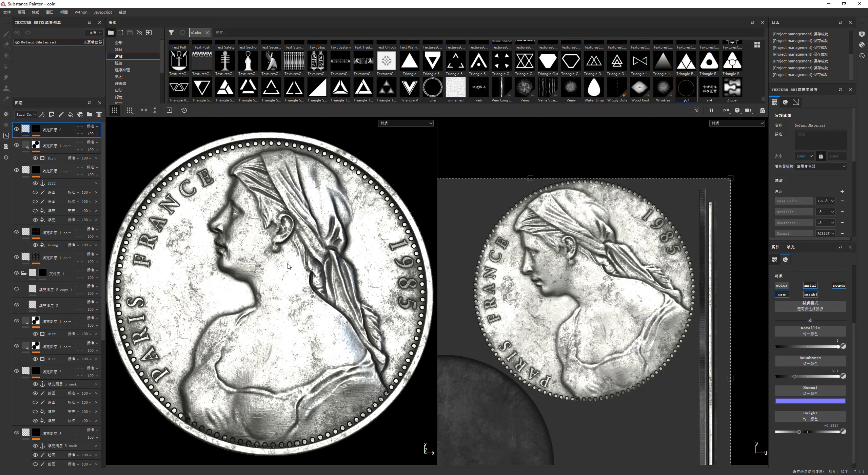
alt+drag(277, 310, 271, 247)
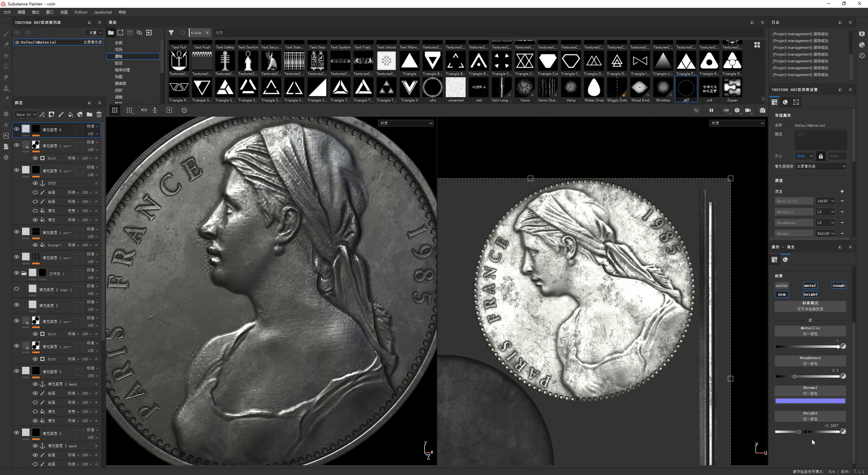
drag(801, 433, 809, 434)
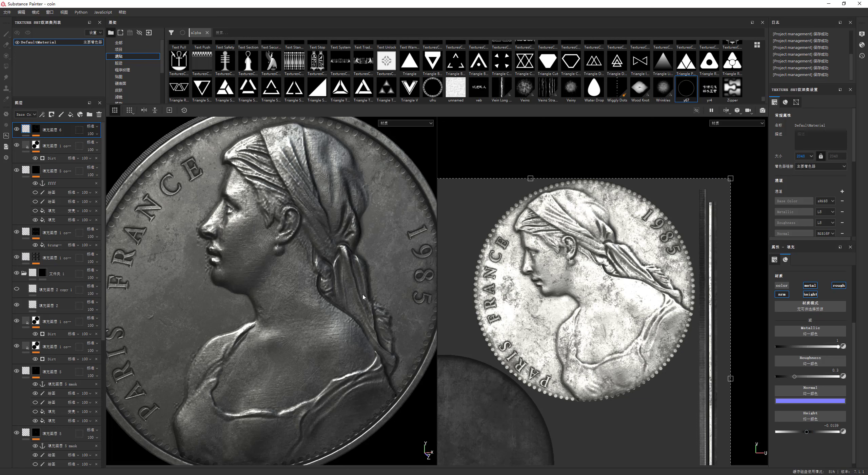
scroll(362, 297, down, 3)
Anchor layer 6's mask and set it as the Dirt generator's Micro Height input.
right_click(34, 132)
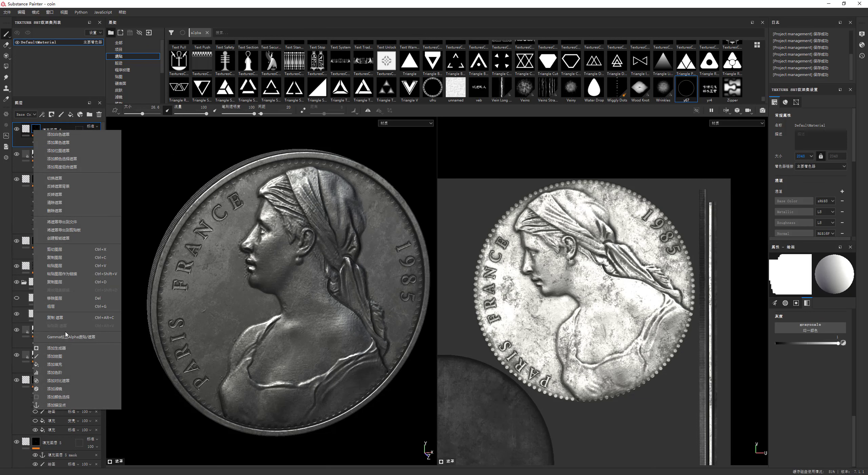
click(51, 405)
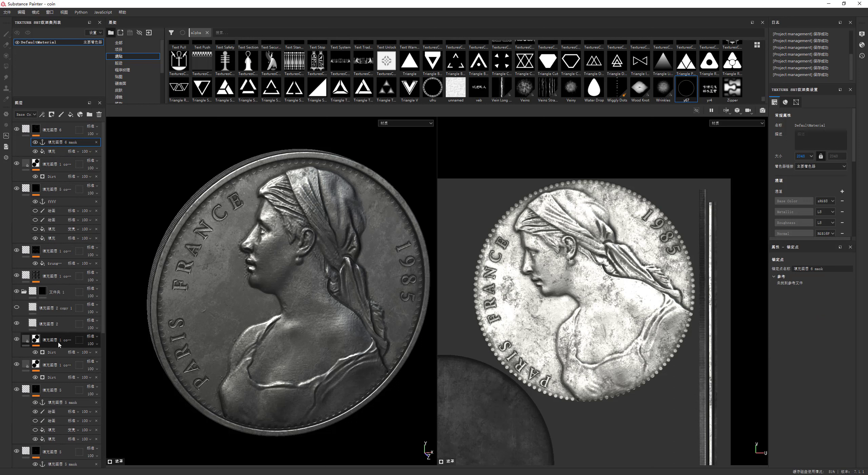
key(1)
click(57, 131)
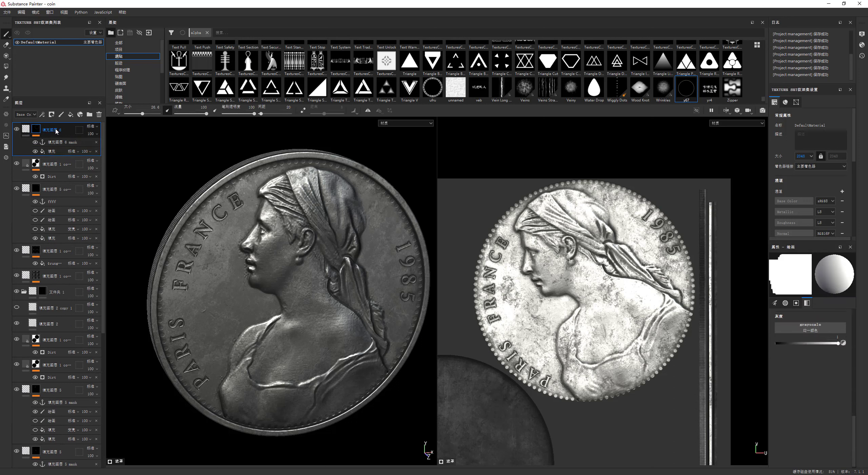
key(ctrl+z)
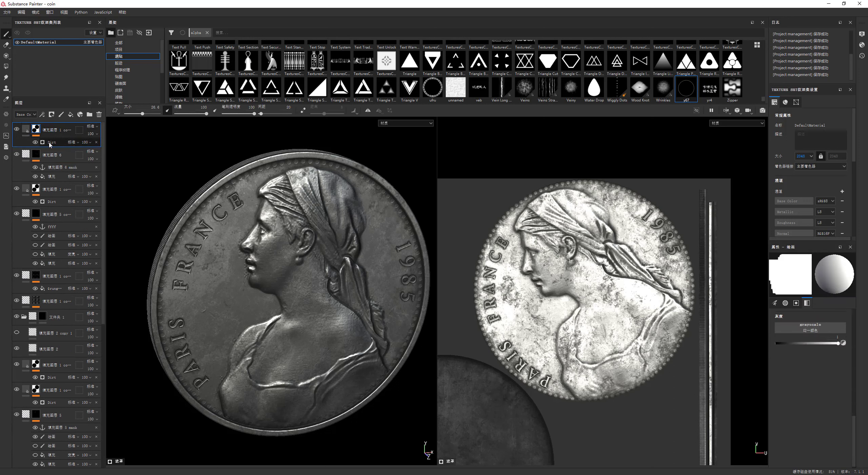
click(51, 143)
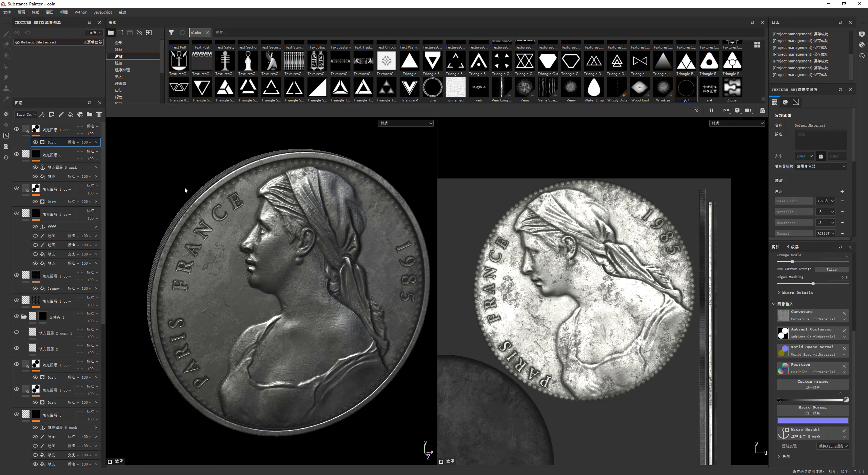
click(814, 434)
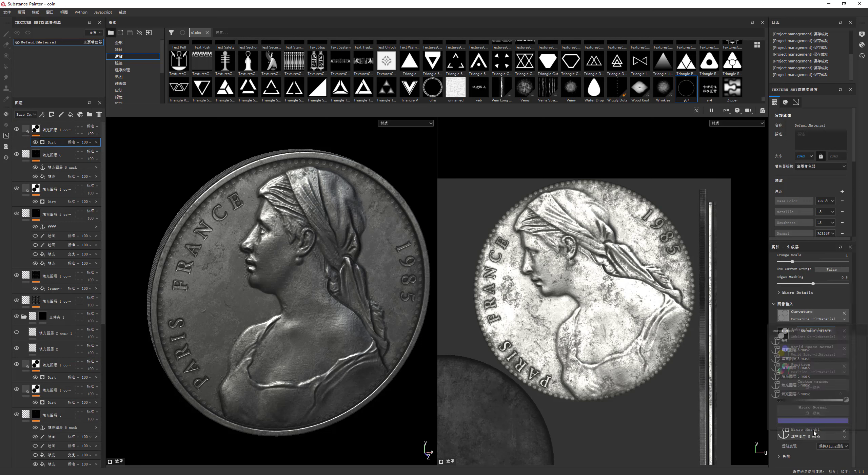
click(804, 395)
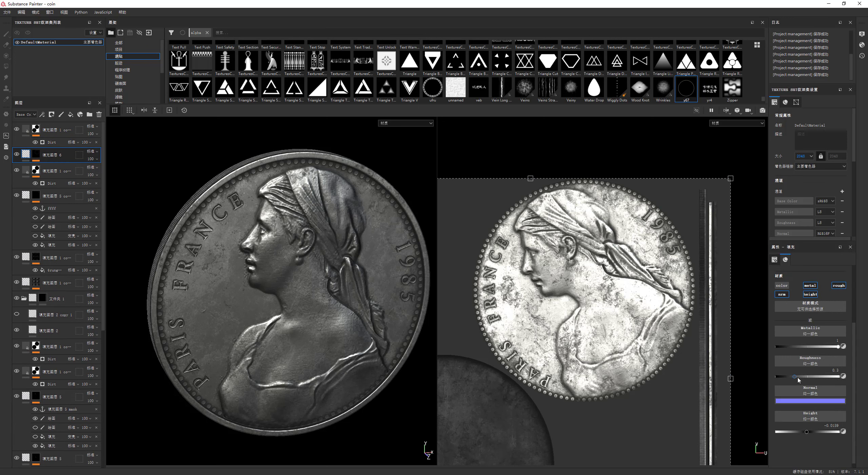
Set fill layer 6 roughness to about 0.23 and height to 0.0373, then rotate the light.
drag(794, 377, 797, 376)
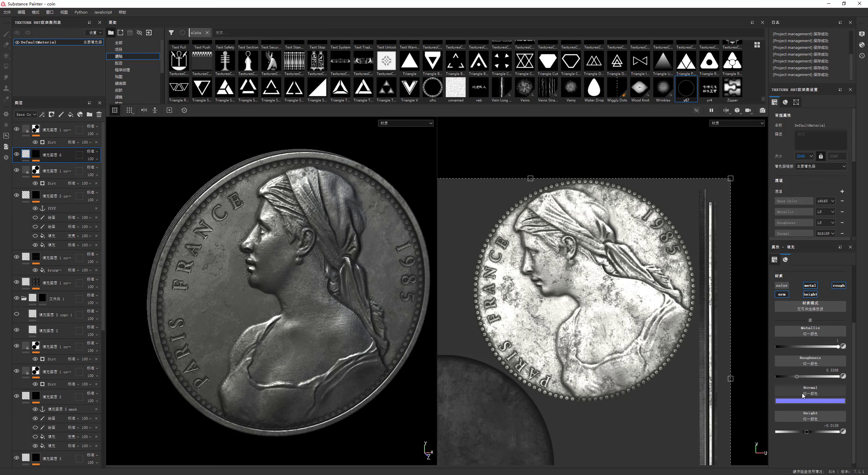
drag(802, 432, 811, 432)
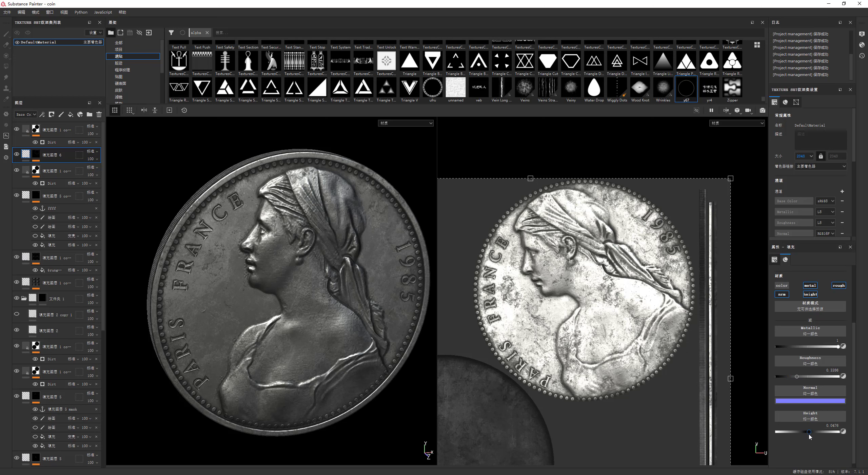
alt+drag(390, 339, 303, 346)
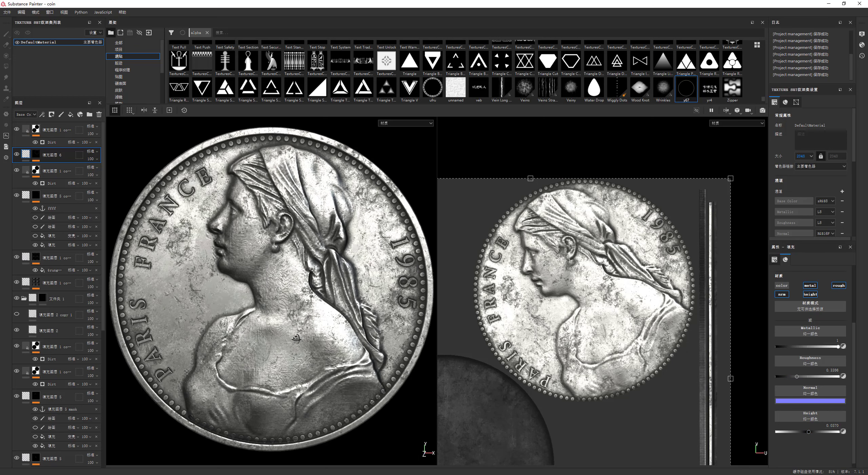
scroll(302, 346, down, 2)
shift+right_drag(303, 347, 245, 276)
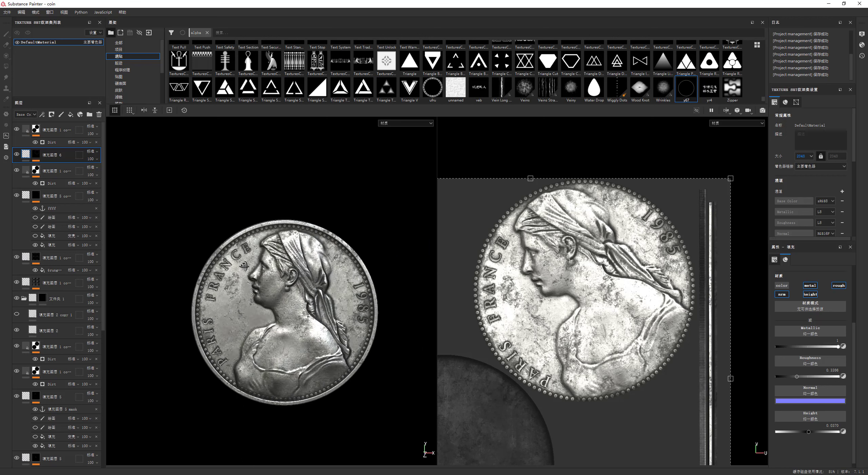
scroll(245, 275, up, 2)
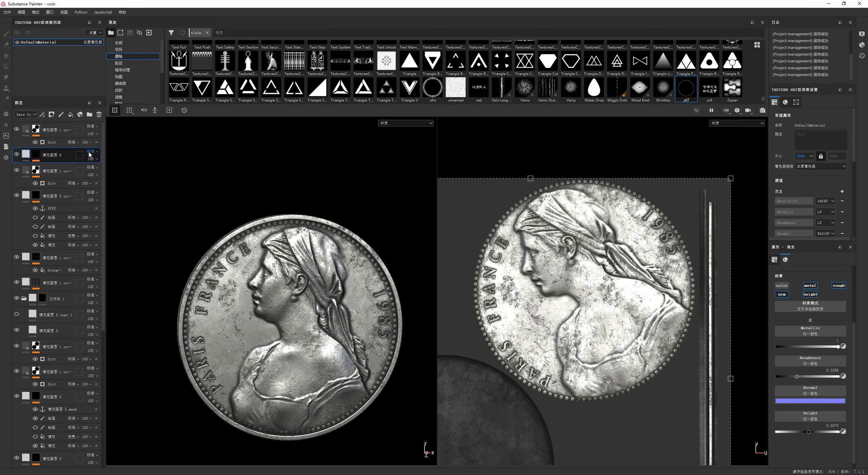
Add a Bevel filter to layer 6's mask with distance about 0.0233 and smoothing 0.4.
click(35, 155)
right_click(34, 154)
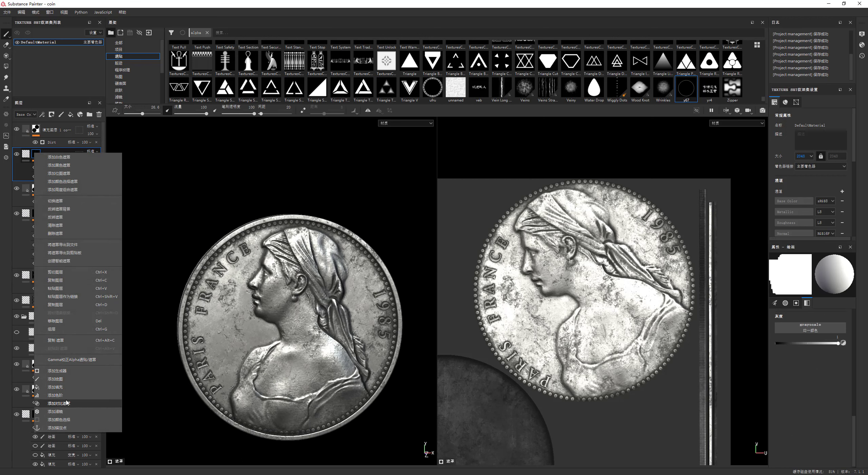
click(65, 413)
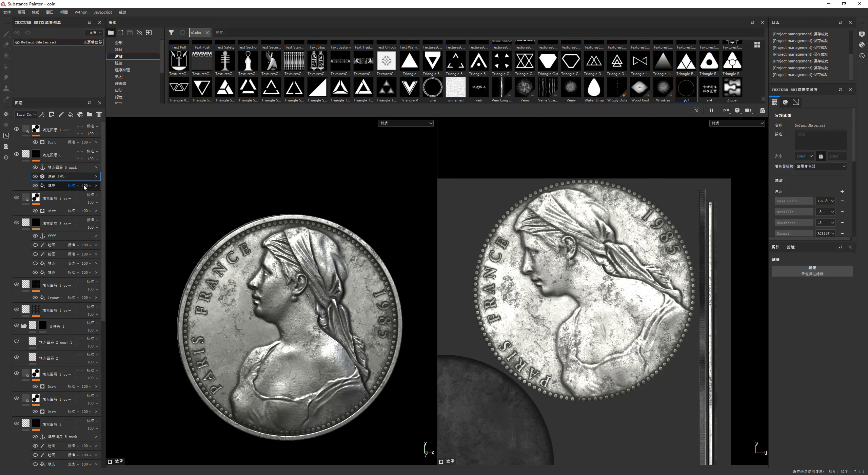
click(803, 275)
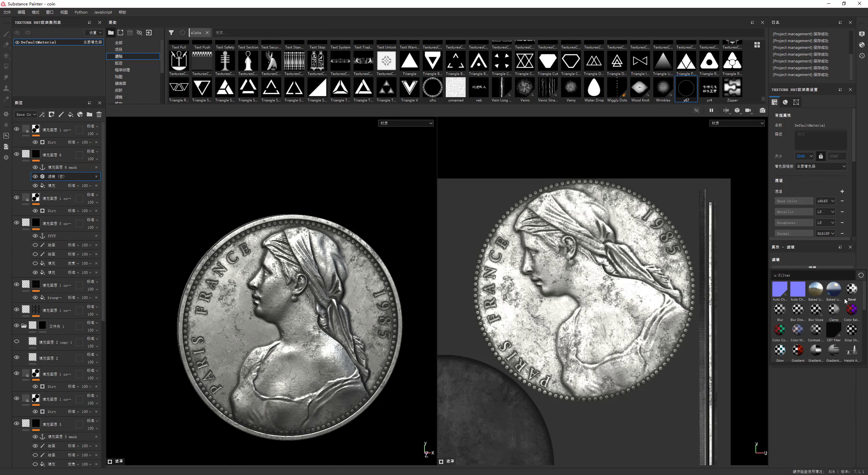
click(851, 289)
scroll(283, 262, up, 2)
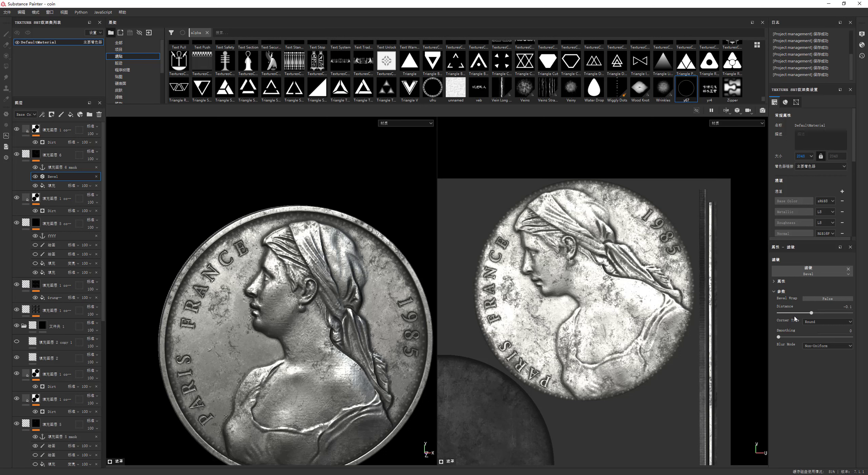
drag(784, 314, 816, 313)
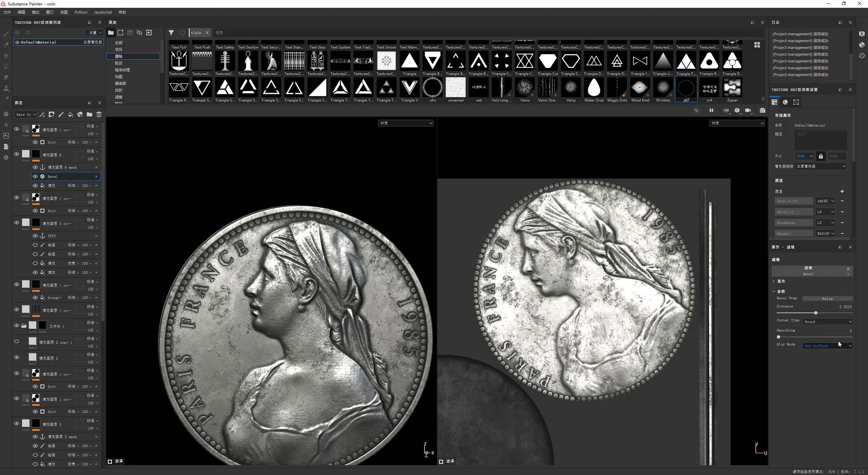
drag(784, 337, 789, 337)
scroll(340, 359, down, 3)
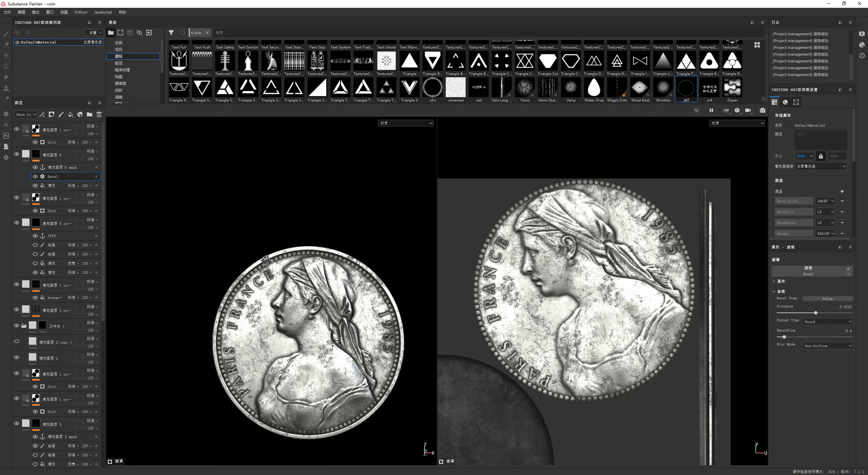
click(26, 157)
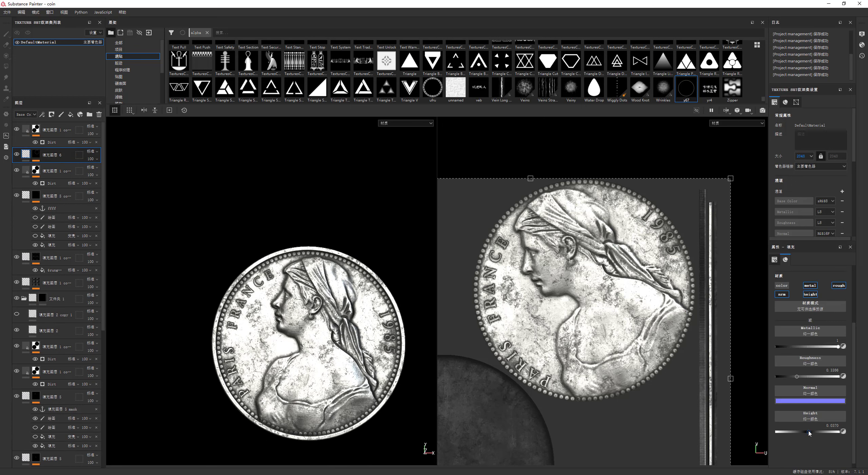
Set the Dirt generator's AO Radius to 0.05 and lower its Dirt Level to about 0.33.
scroll(322, 319, up, 5)
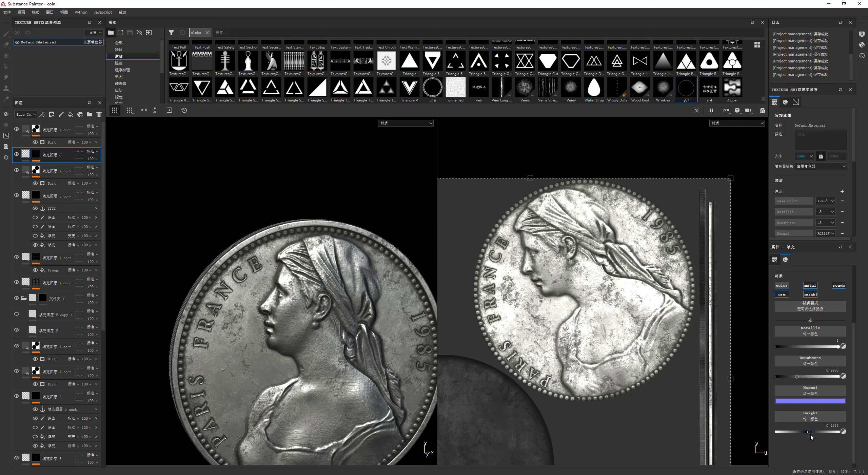
scroll(312, 359, down, 3)
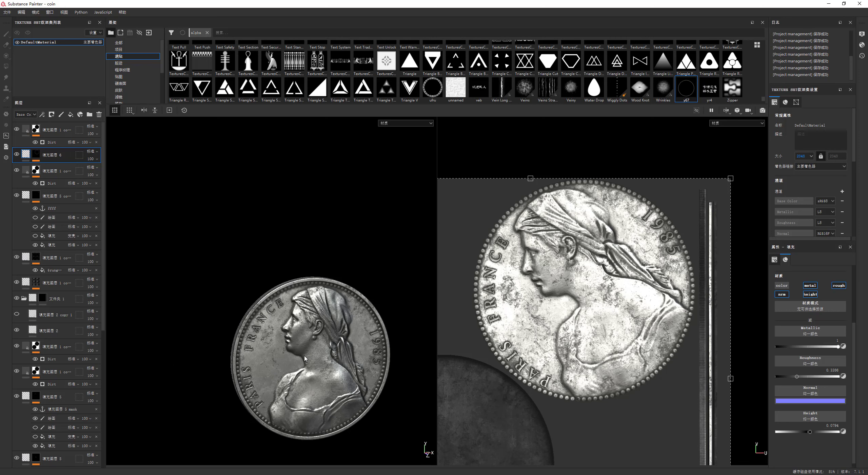
scroll(268, 346, up, 3)
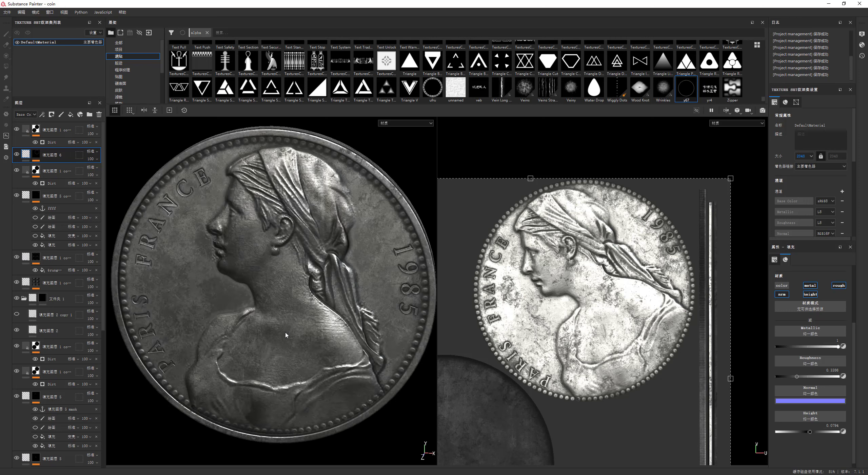
mouse_move(268, 346)
alt+mouse_down()
mouse_move(347, 307)
mouse_move(278, 285)
alt+mouse_up()
scroll(264, 265, down, 2)
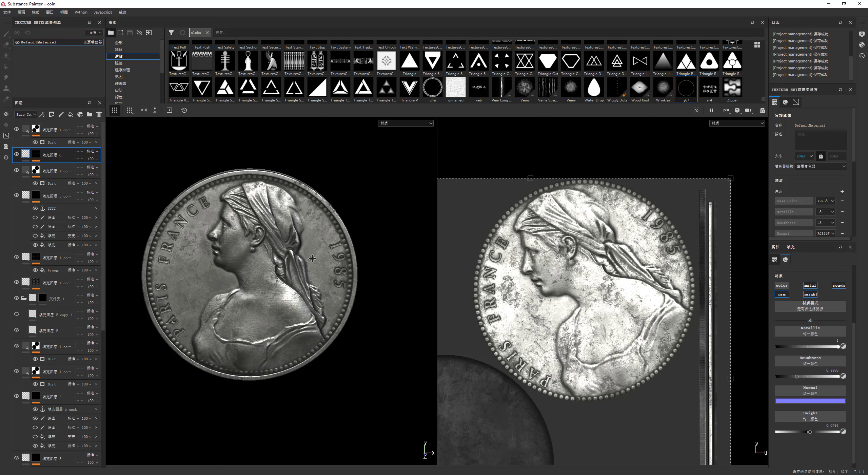
click(51, 142)
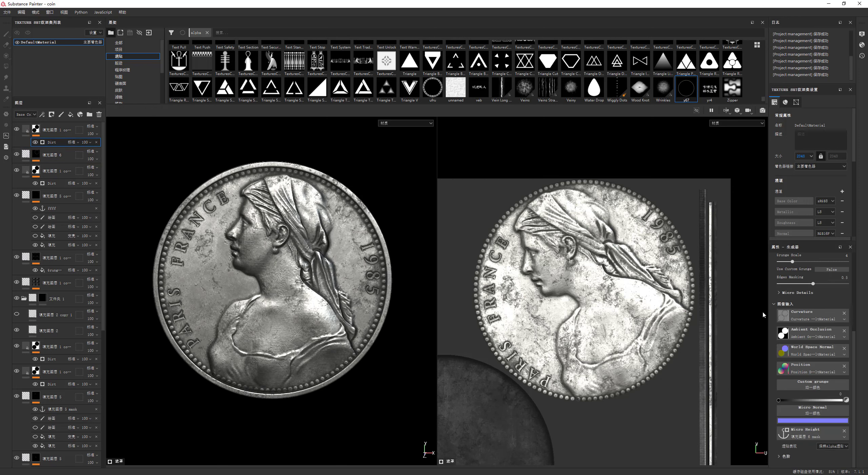
click(802, 293)
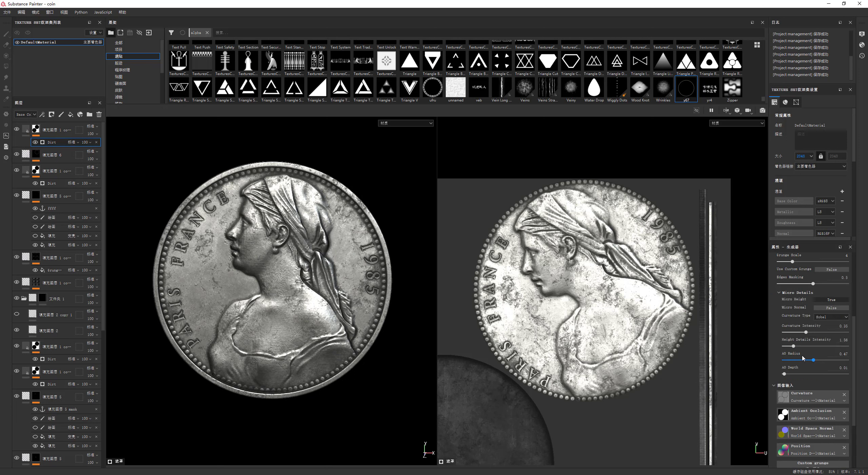
drag(806, 361, 787, 363)
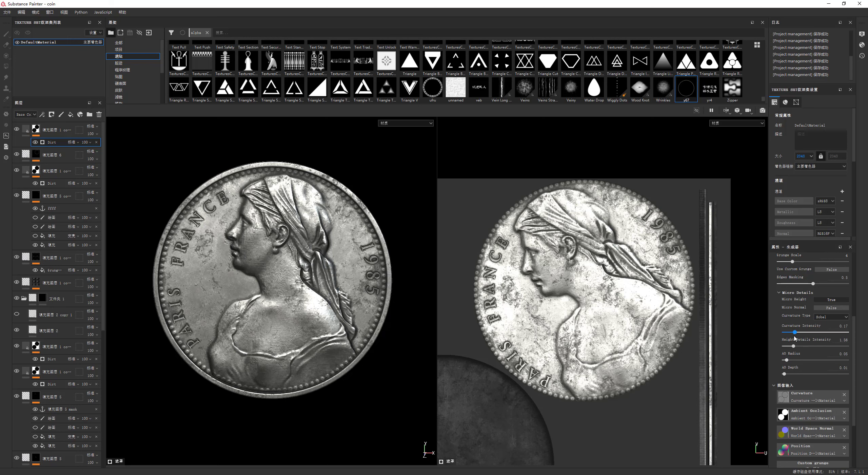
scroll(810, 305, up, 3)
drag(816, 279, 803, 279)
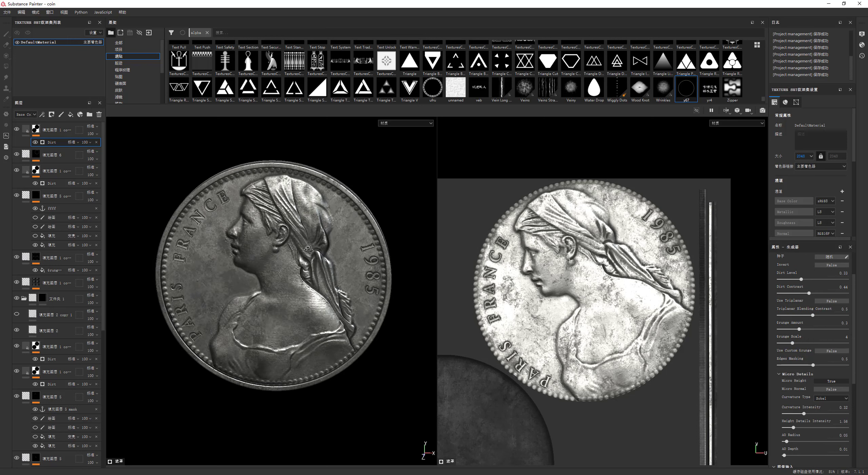
scroll(312, 284, down, 5)
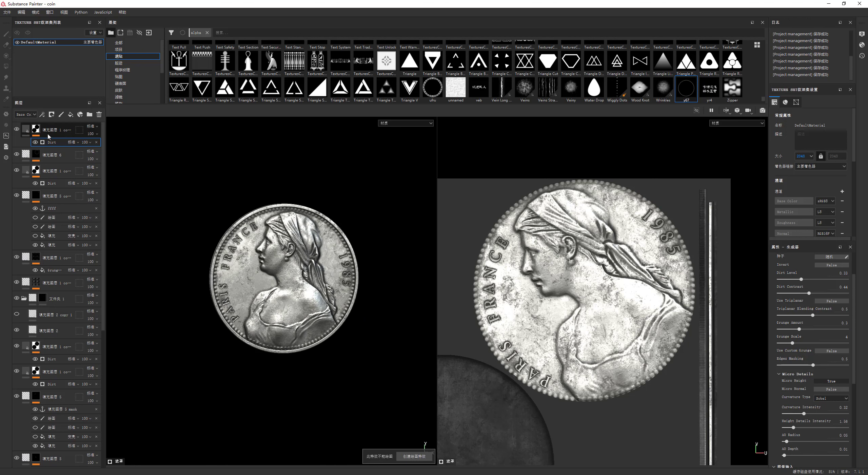
Raise the height of fill layer 6 a little further.
click(27, 155)
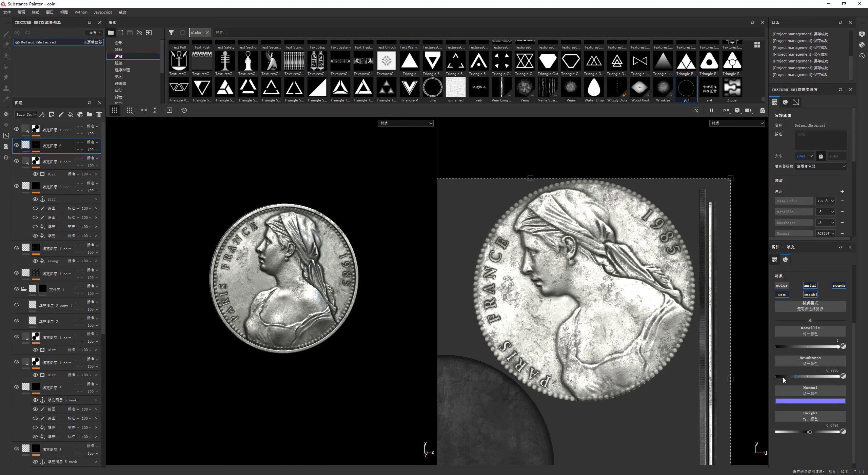
drag(810, 433, 814, 434)
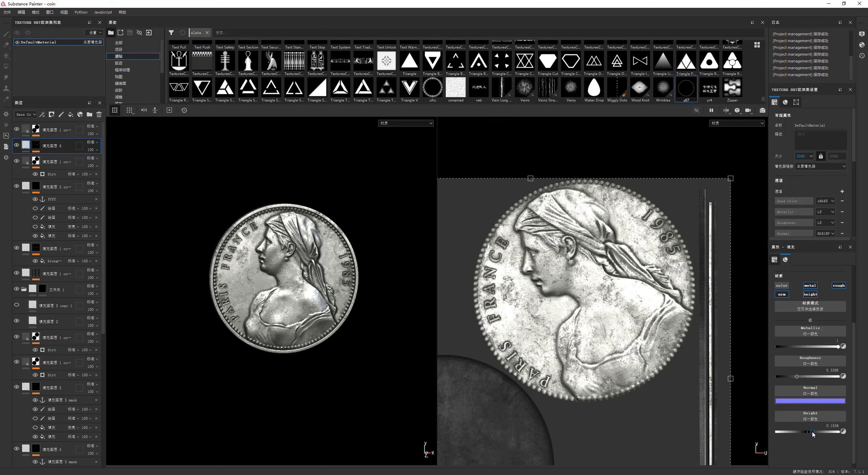
scroll(293, 275, up, 3)
scroll(245, 307, up, 2)
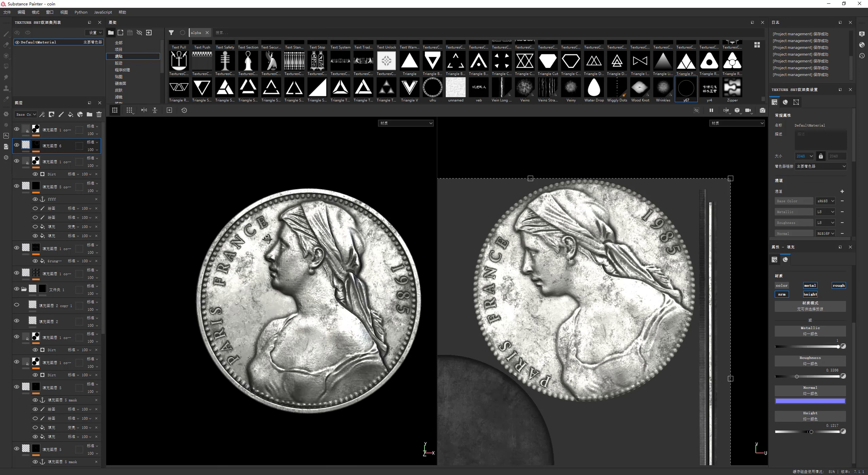
Darken the top layer's base colour to a deeper grey and review the coin from several angles.
click(29, 132)
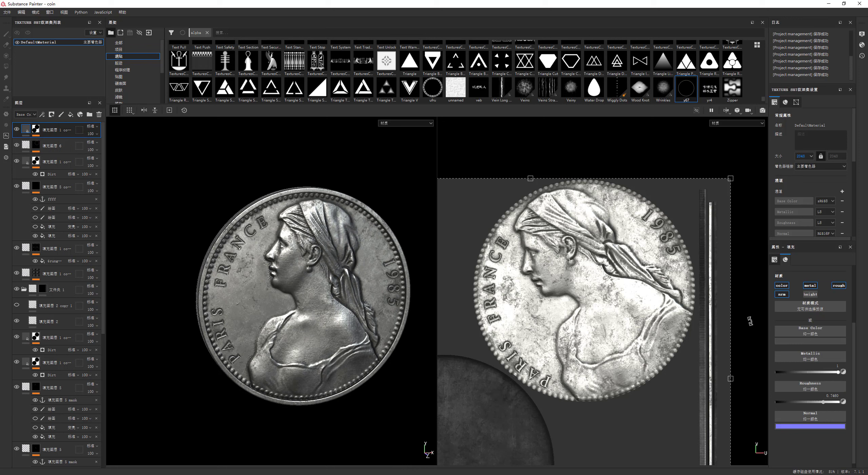
click(818, 341)
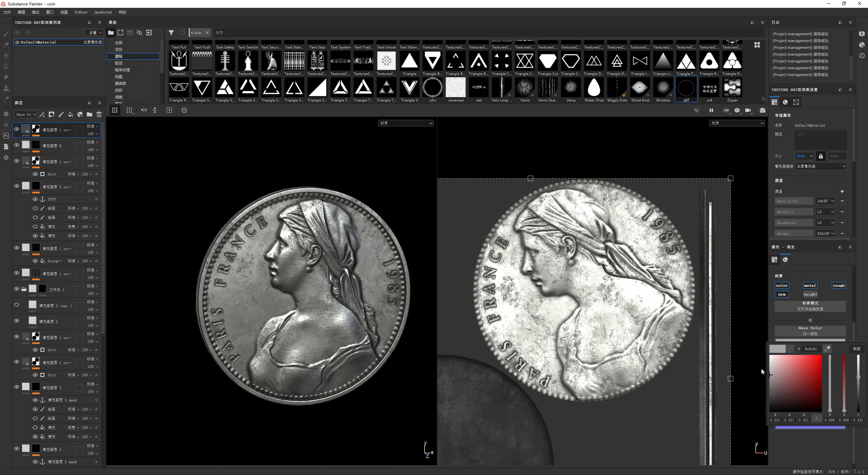
drag(762, 369, 761, 392)
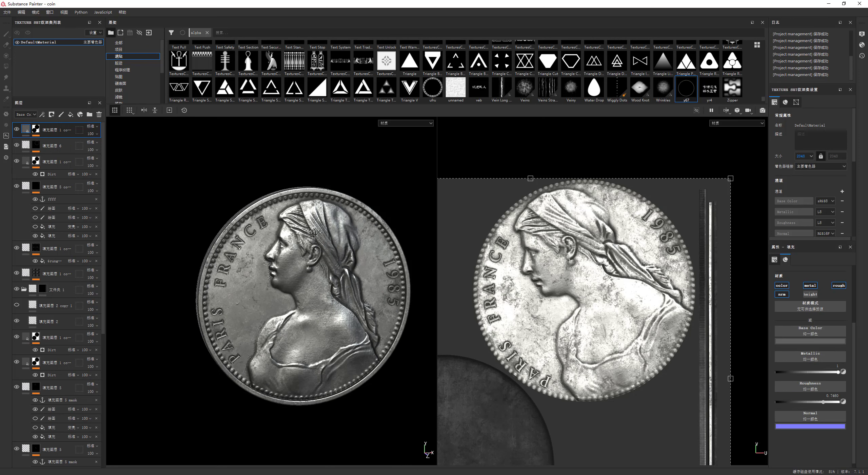
mouse_move(319, 279)
alt+mouse_down()
mouse_move(332, 283)
mouse_move(254, 264)
alt+mouse_up()
scroll(332, 283, down, 3)
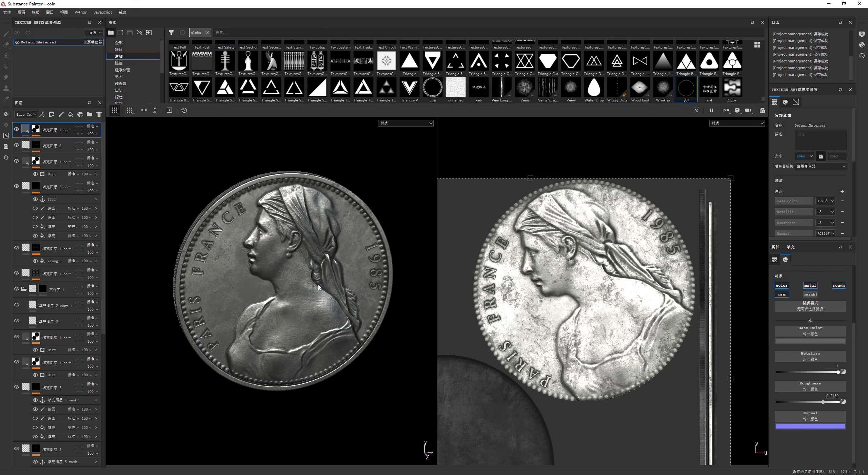
scroll(255, 265, up, 3)
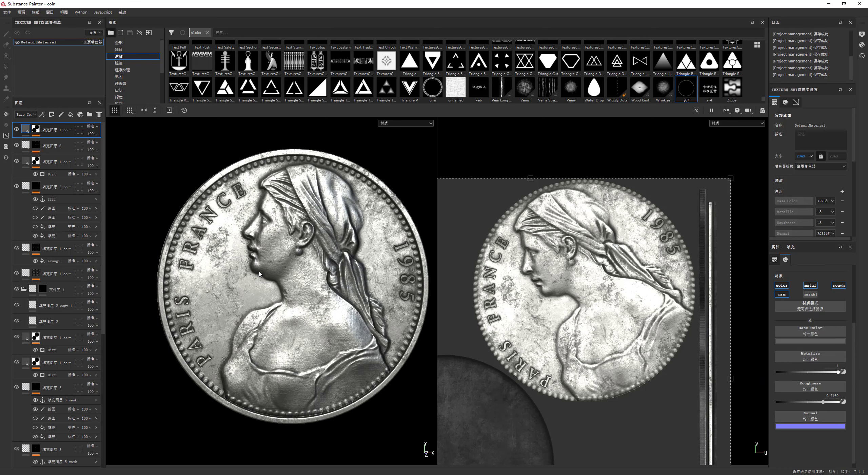
scroll(256, 278, down, 2)
scroll(268, 287, down, 1)
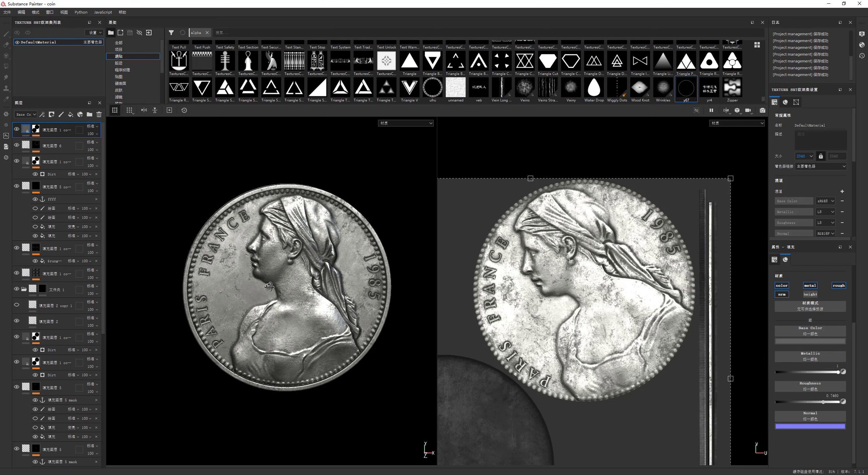
scroll(277, 292, down, 2)
mouse_move(277, 293)
alt+mouse_down()
mouse_move(305, 278)
mouse_move(284, 286)
alt+mouse_up()
scroll(282, 284, up, 1)
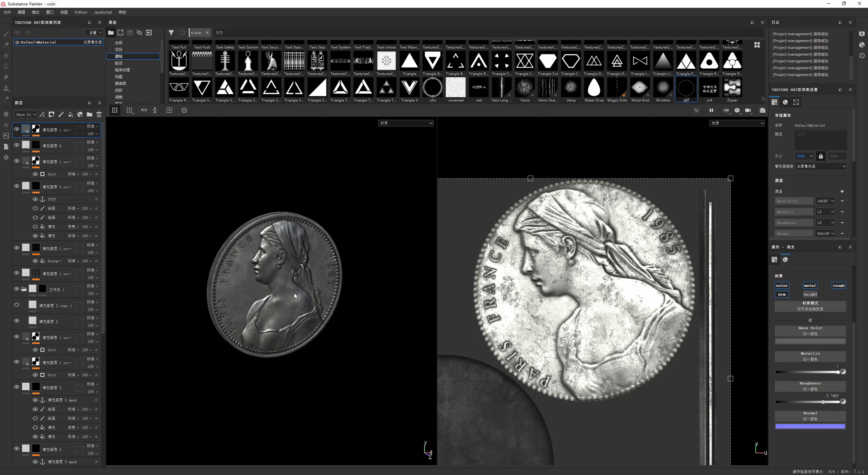
scroll(271, 285, up, 2)
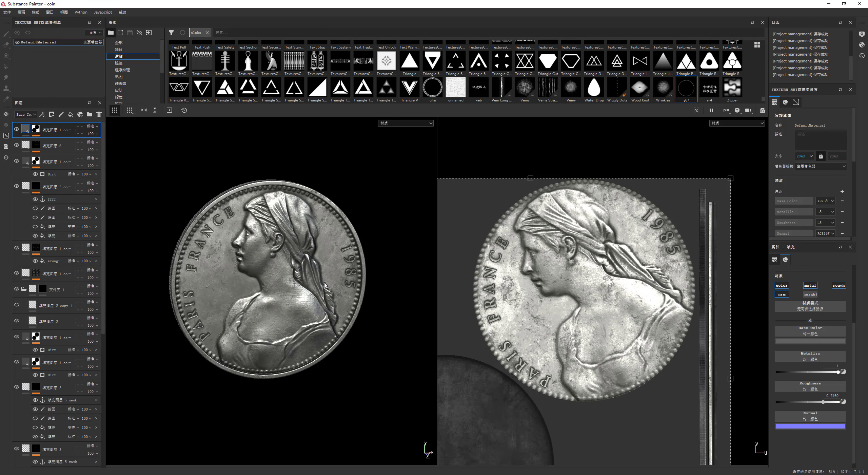
scroll(93, 376, down, 3)
scroll(92, 375, down, 2)
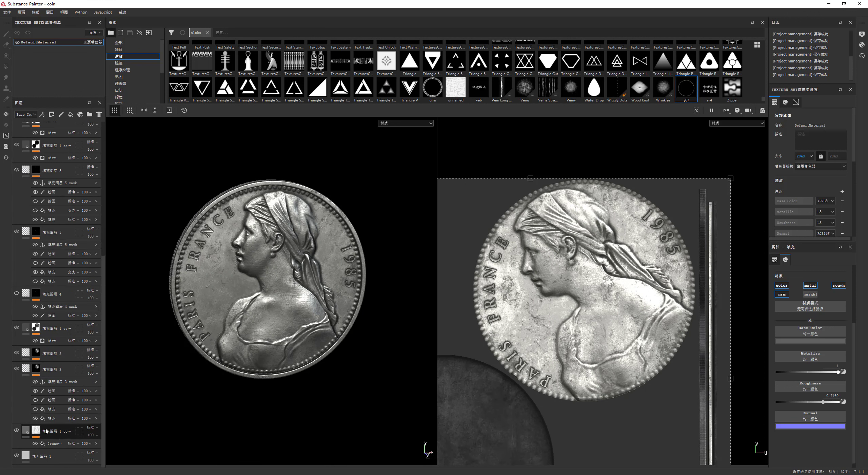
Duplicate fill layer 3 and push the copy's height to maximum.
click(17, 355)
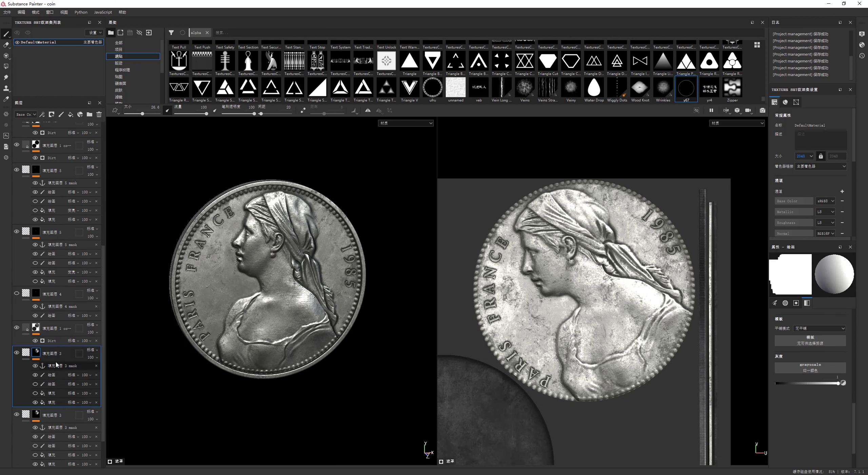
click(35, 402)
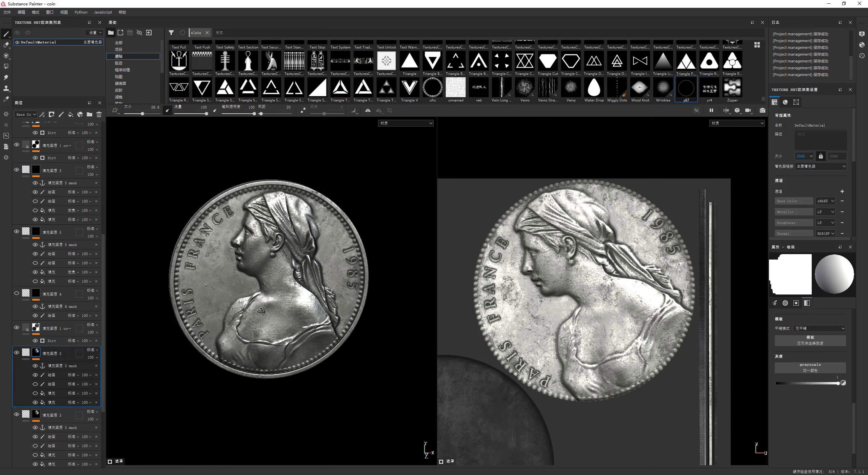
click(57, 402)
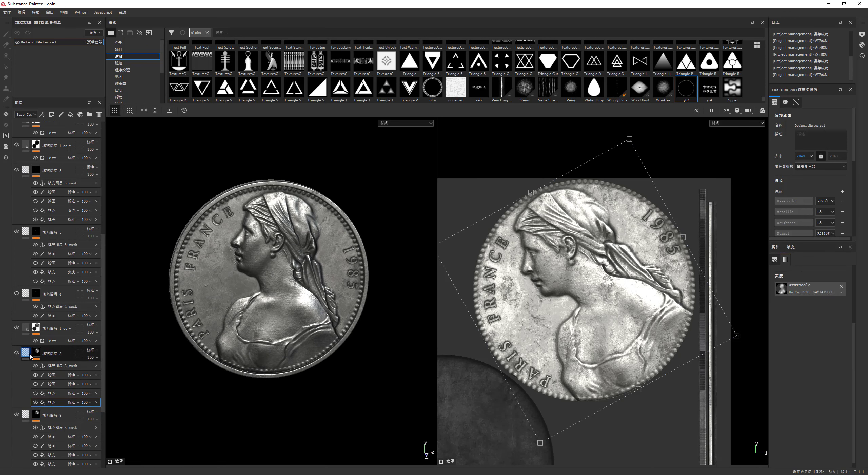
click(27, 355)
key(ctrl+d)
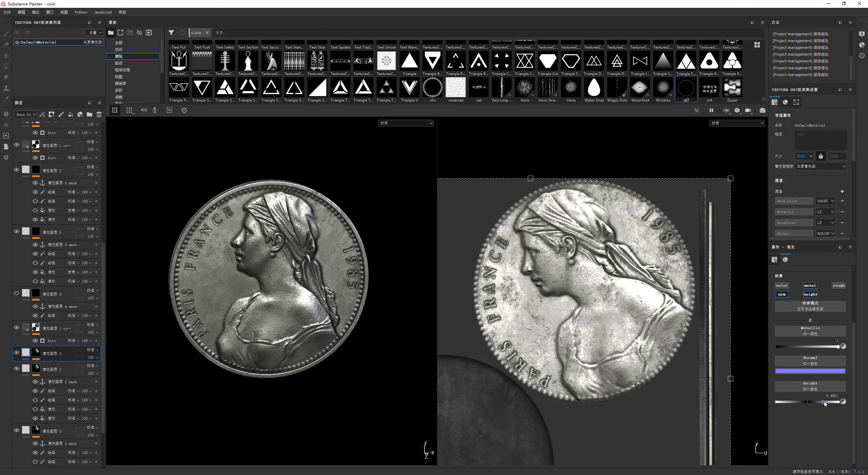
drag(825, 402, 845, 401)
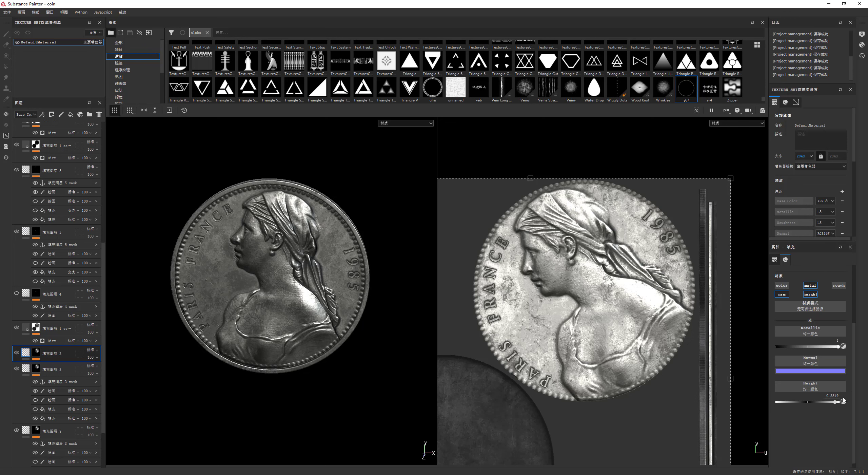
Compare the coin with and without the Dirt effect under rotated lighting, leaving Dirt on.
shift+right_drag(211, 257, 256, 266)
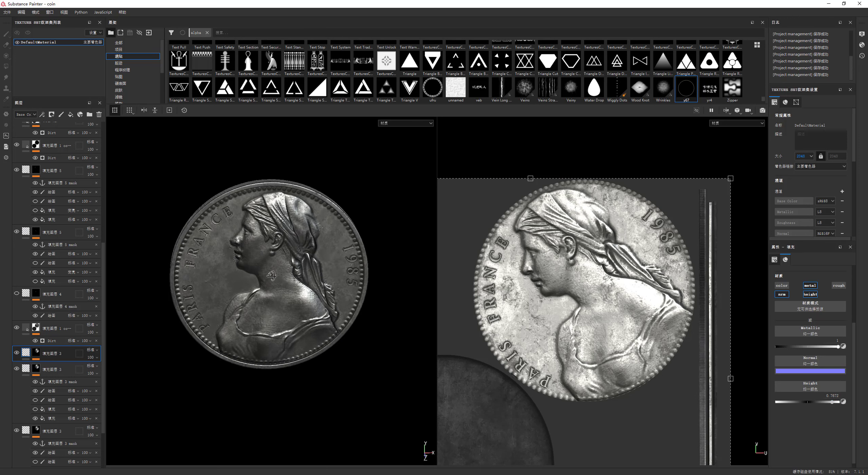
scroll(256, 266, up, 1)
scroll(18, 315, down, 1)
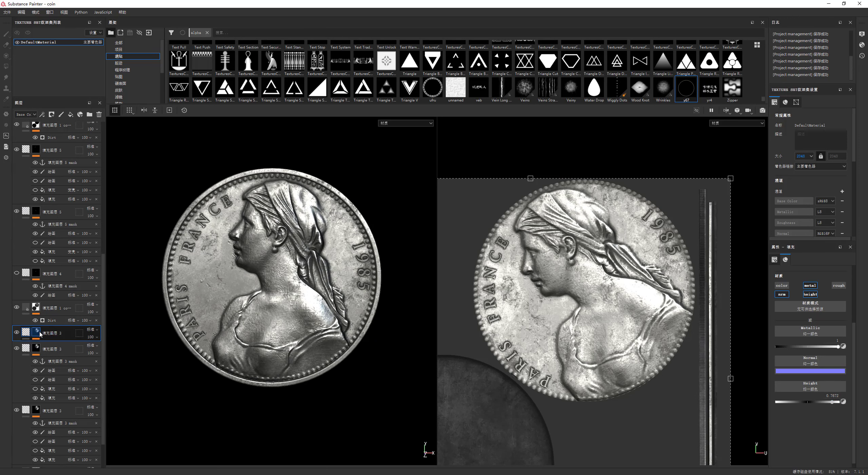
click(17, 307)
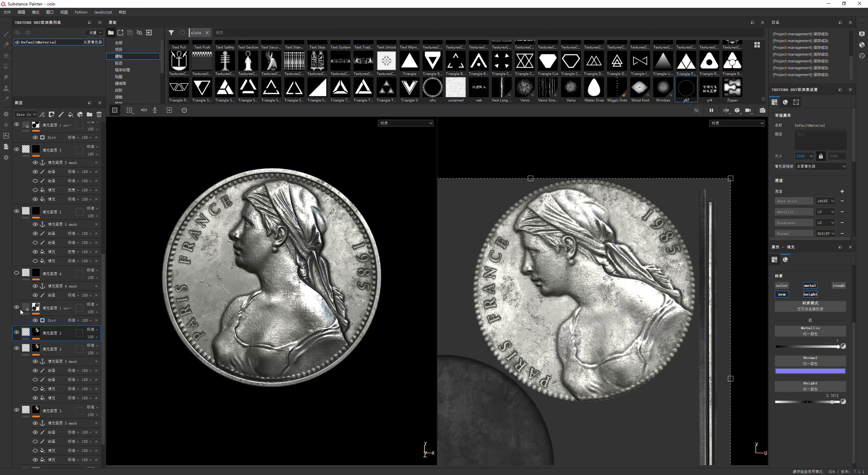
click(35, 321)
click(35, 320)
mouse_move(295, 298)
alt+mouse_down()
mouse_move(277, 283)
mouse_move(358, 229)
mouse_move(278, 251)
alt+mouse_up()
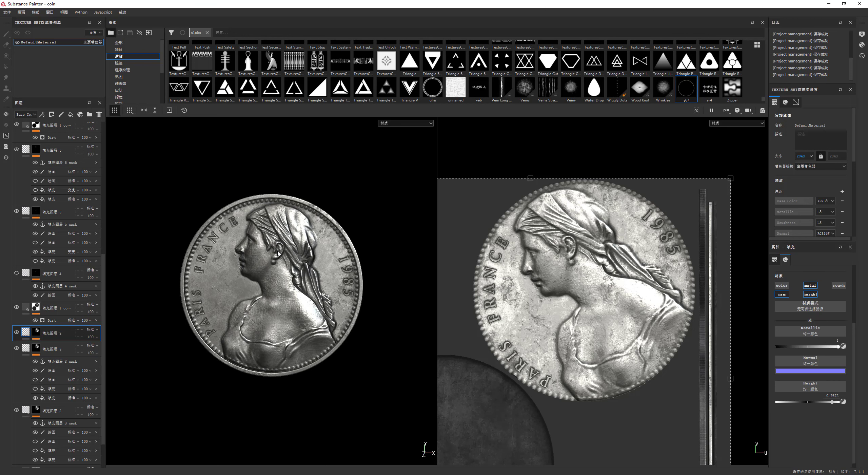
scroll(307, 265, down, 2)
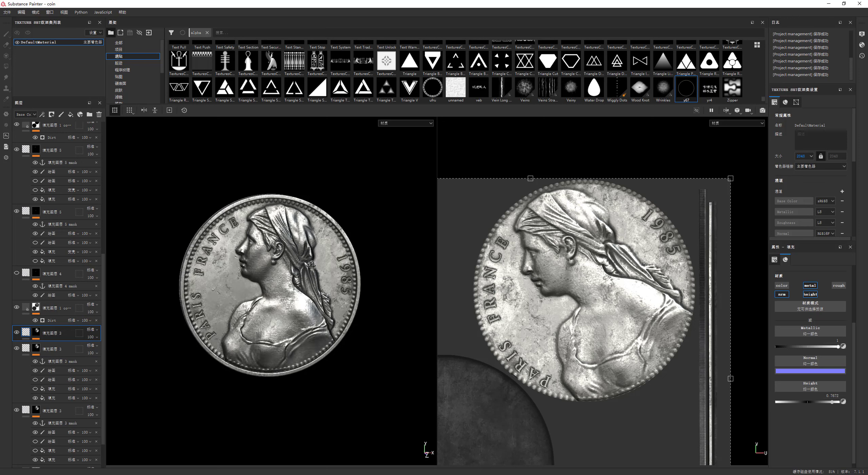
alt+drag(306, 264, 304, 283)
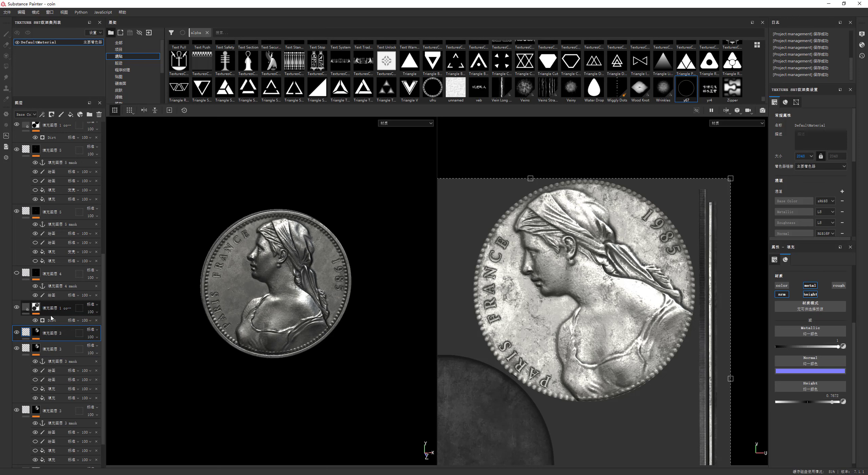
scroll(59, 236, up, 5)
scroll(58, 237, up, 5)
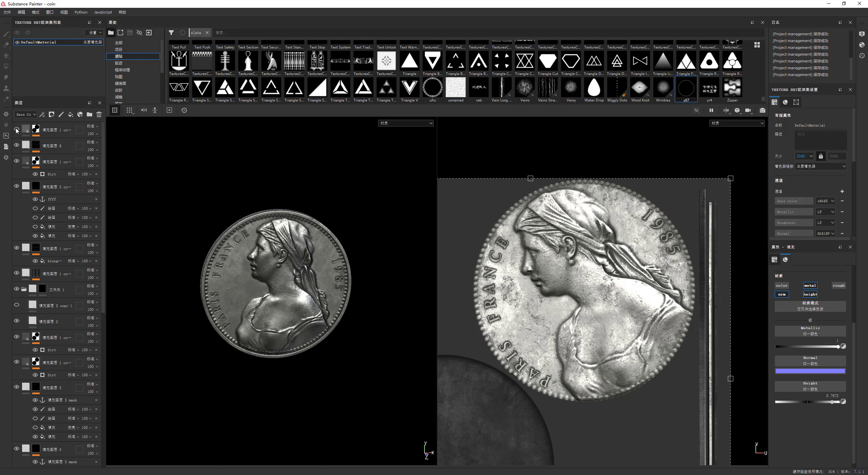
Hide the 1985 relief layer to compare, then tag layers 填充图层 6 through 填充图层 1 red.
click(16, 145)
click(16, 145)
click(16, 161)
shift+click(51, 250)
right_click(51, 250)
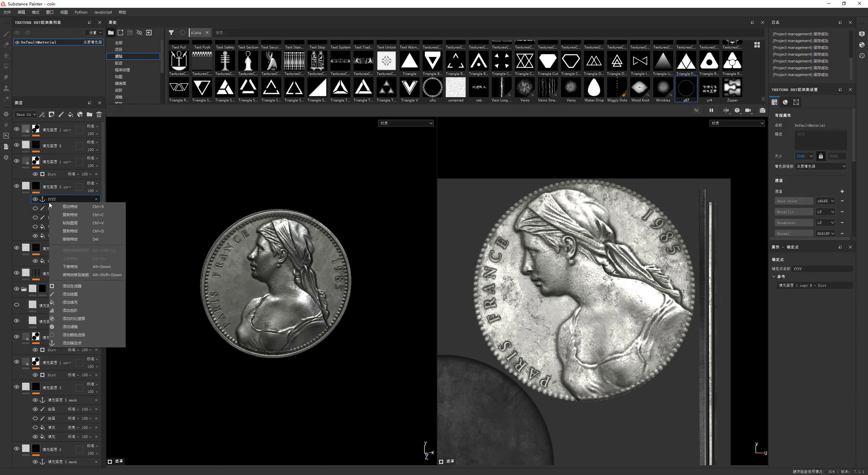
click(55, 144)
shift+click(57, 249)
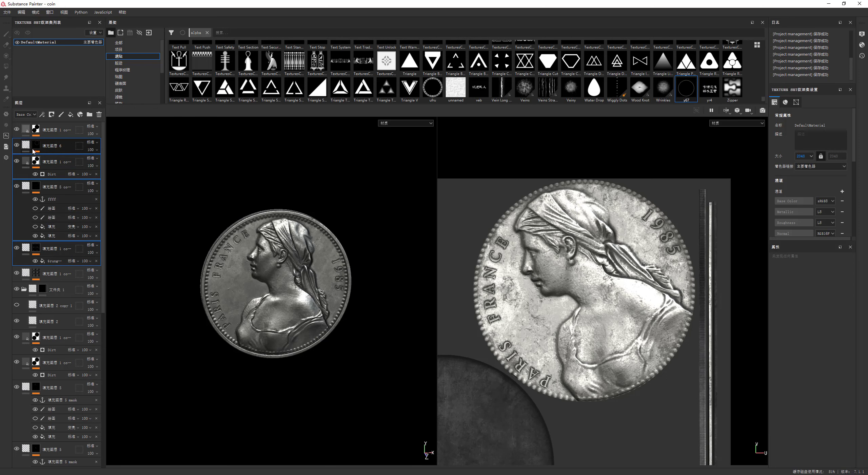
right_click(33, 146)
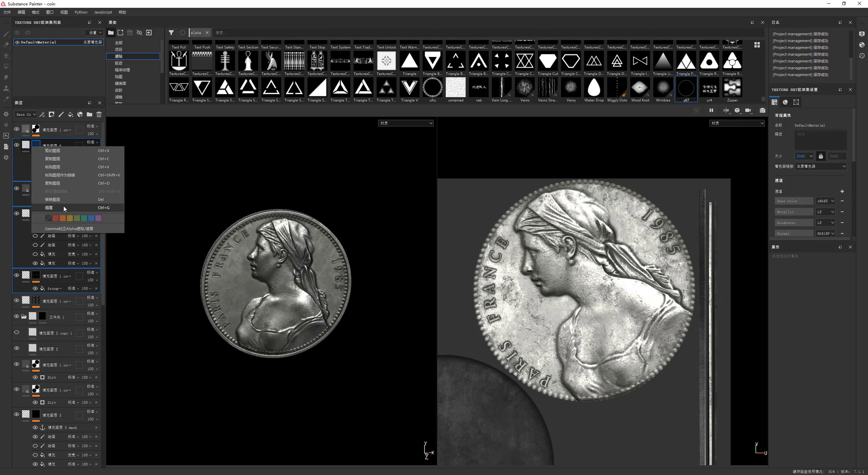
click(62, 218)
Turn 填充图层 1 back on and tag the lower dirt layer through 填充图层 5 red.
click(16, 300)
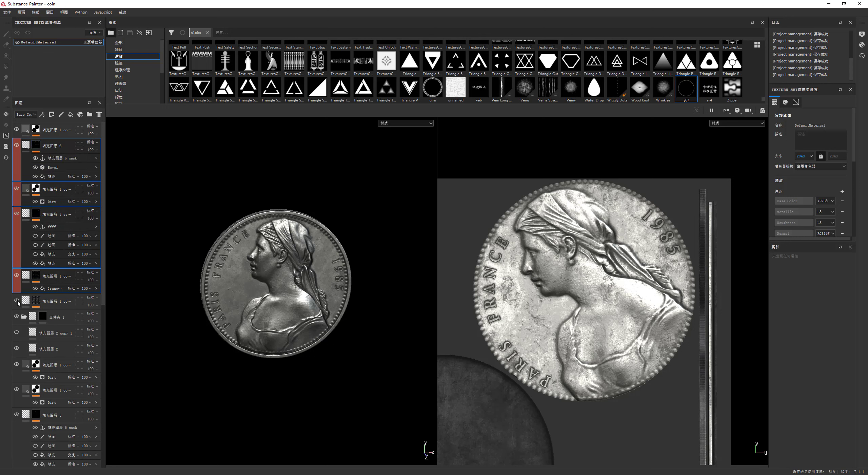
click(16, 316)
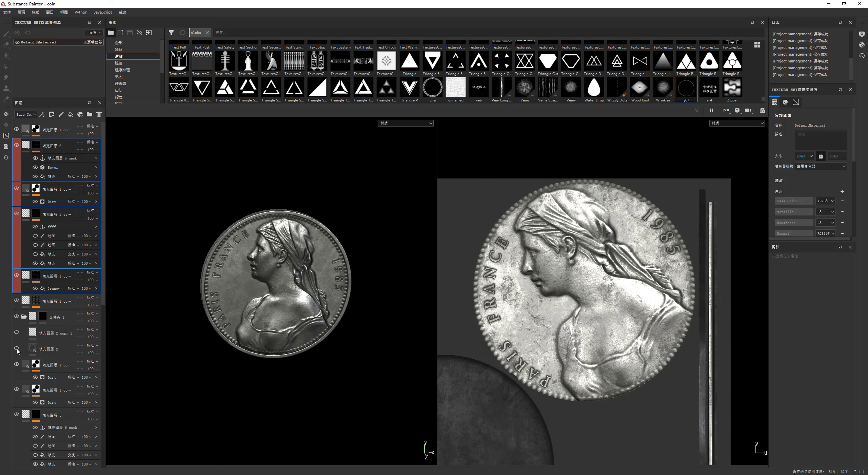
click(19, 371)
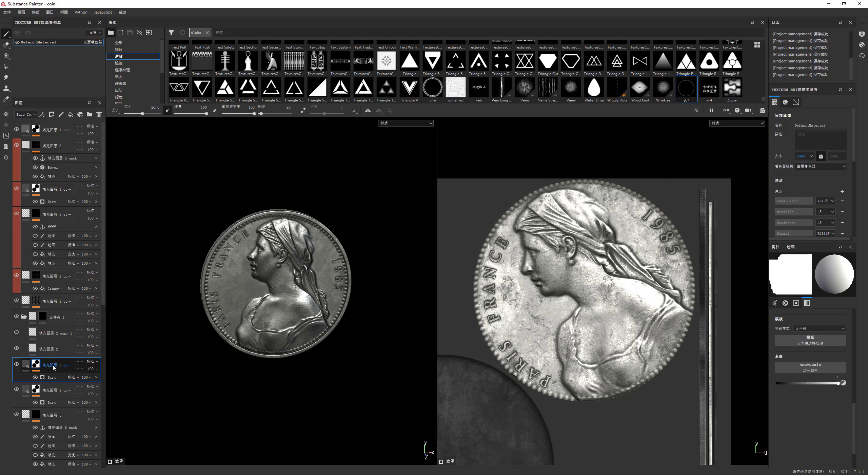
shift+click(53, 416)
right_click(28, 364)
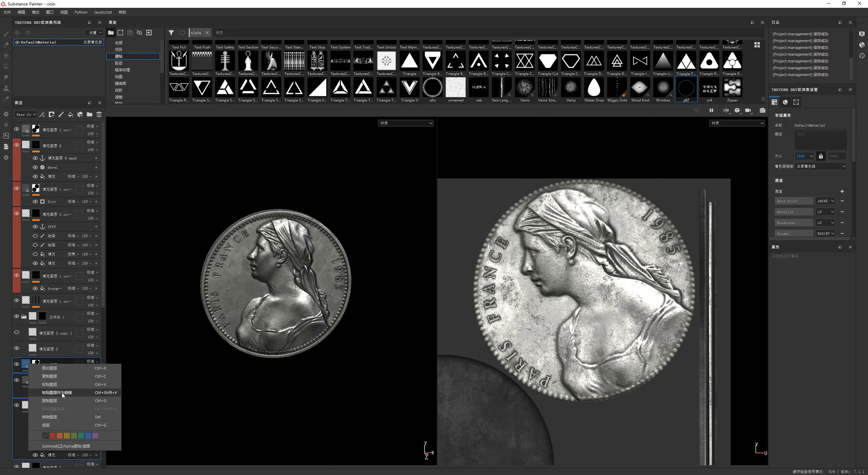
click(55, 437)
Select the paint effect in 填充图层 3 and hide nearby layers to compare the coin.
scroll(44, 366, down, 1)
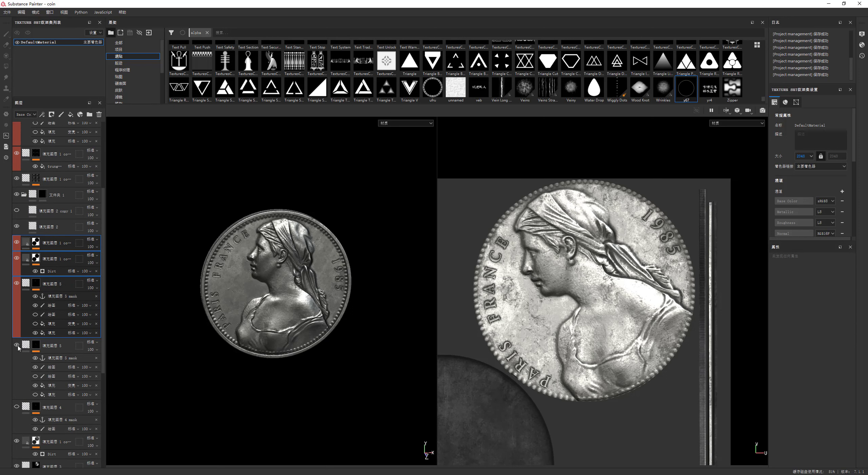
scroll(23, 361, down, 1)
scroll(31, 373, down, 2)
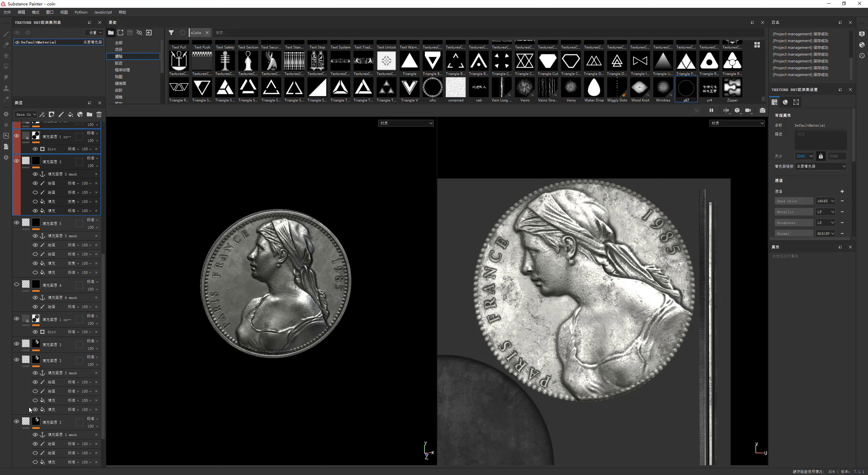
scroll(41, 386, down, 2)
click(46, 392)
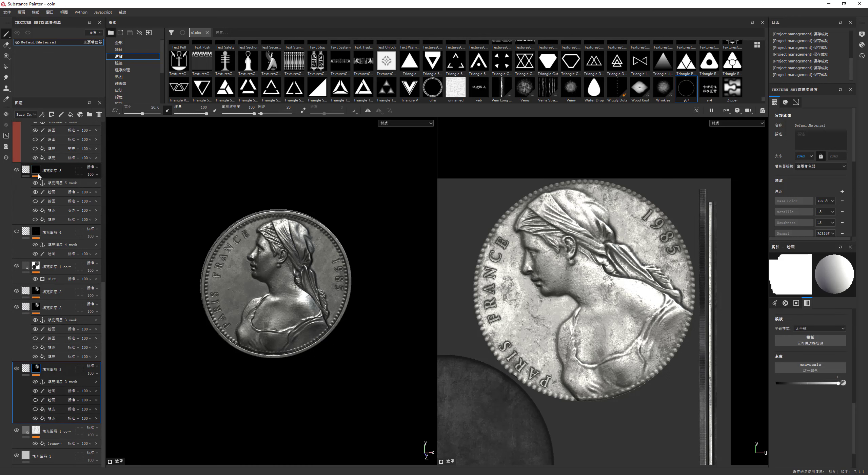
click(16, 266)
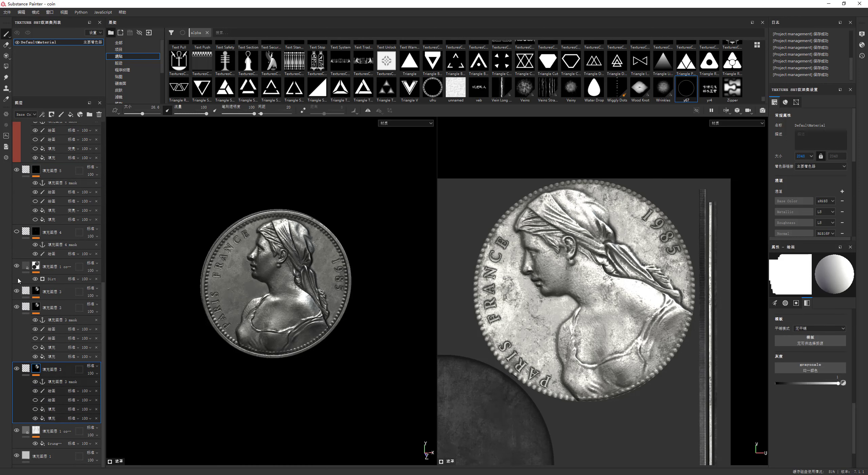
click(17, 291)
click(16, 291)
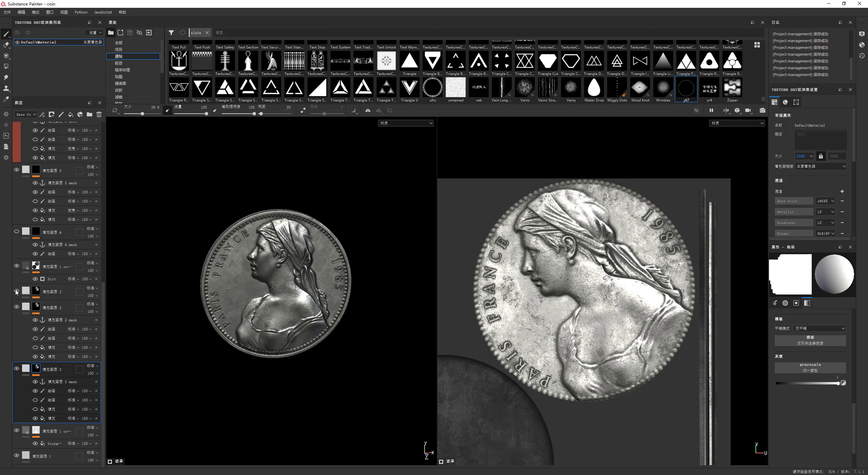
Tag both 填充图层 3 groups, the dirt layer and the 填充图层 5 group red.
click(16, 307)
ctrl+click(50, 308)
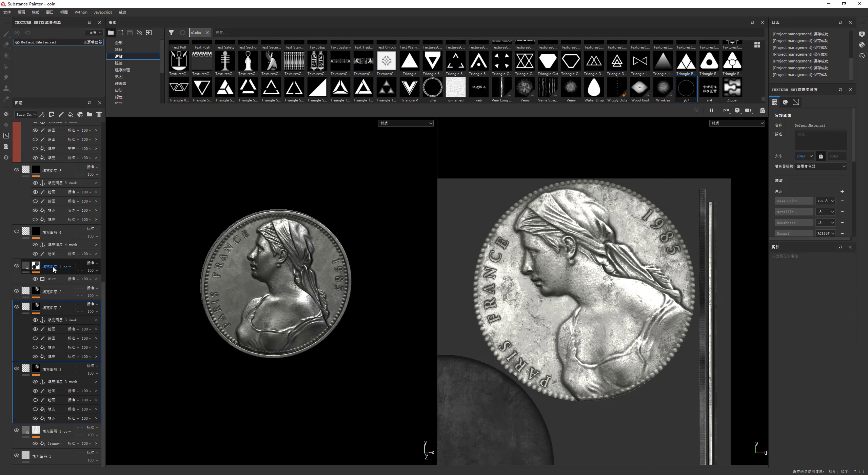
ctrl+click(51, 292)
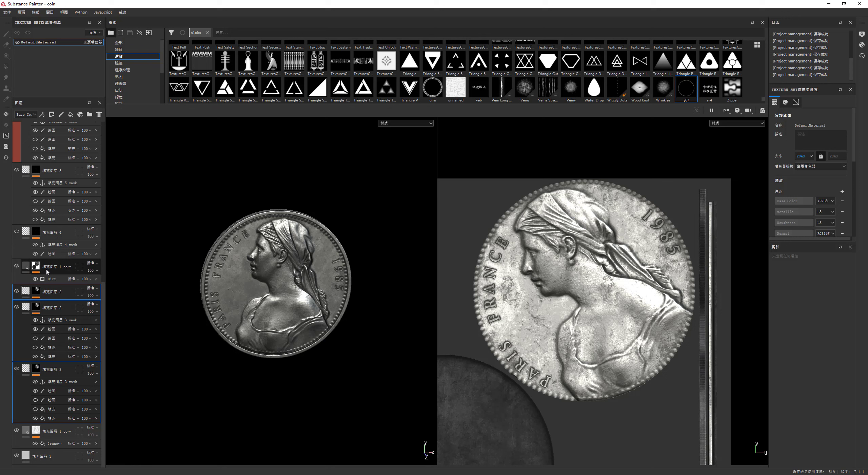
click(16, 291)
click(17, 265)
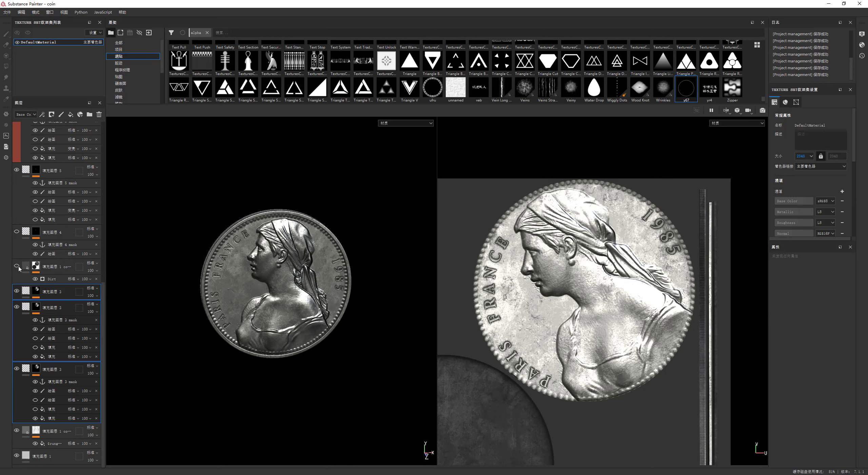
click(46, 265)
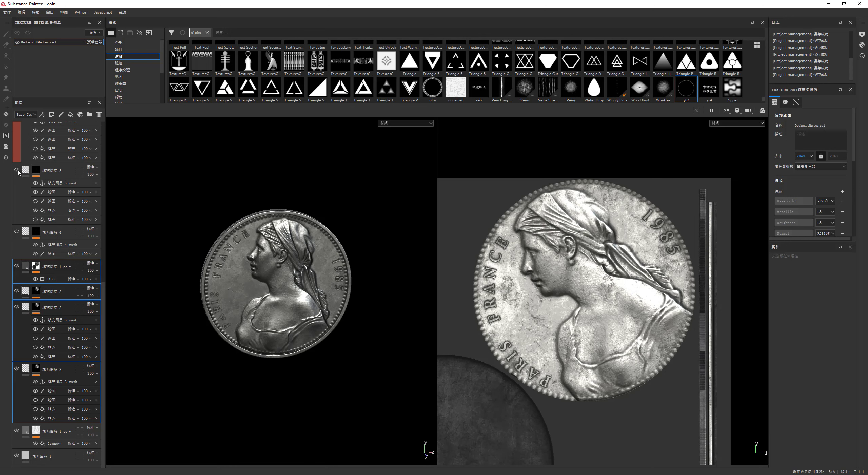
ctrl+click(51, 170)
right_click(51, 168)
click(78, 242)
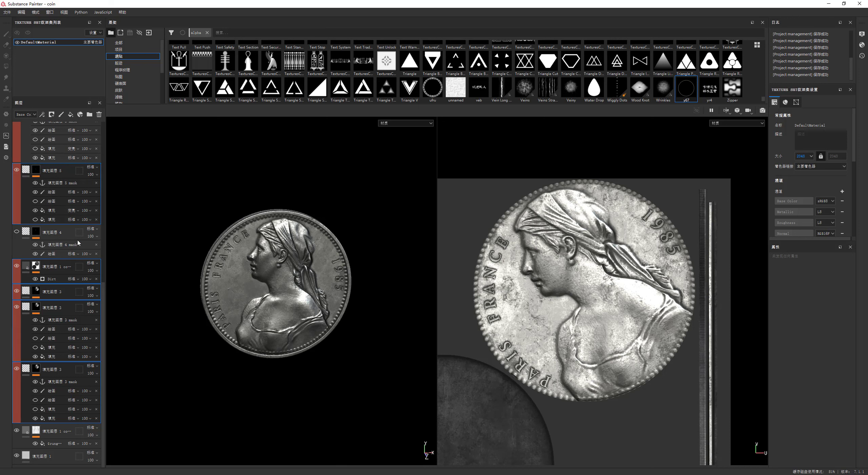
Hide 填充图层 1 to compare, then select the 填充图层 5 group and dirt layer.
click(17, 431)
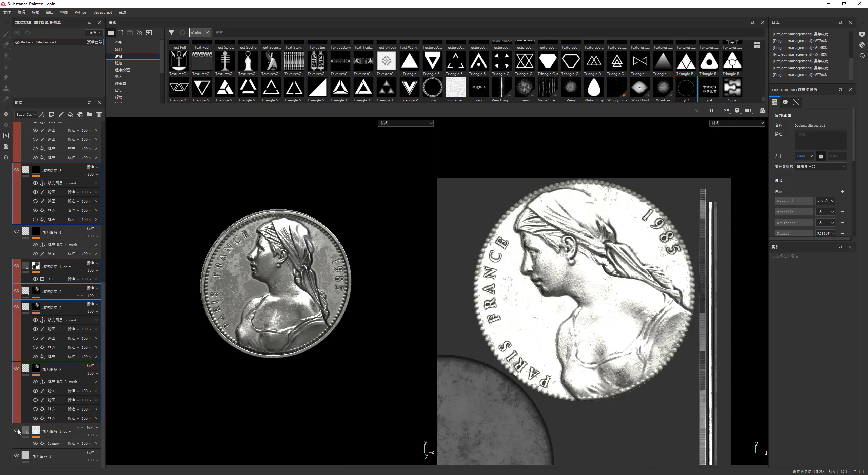
scroll(49, 334, up, 1)
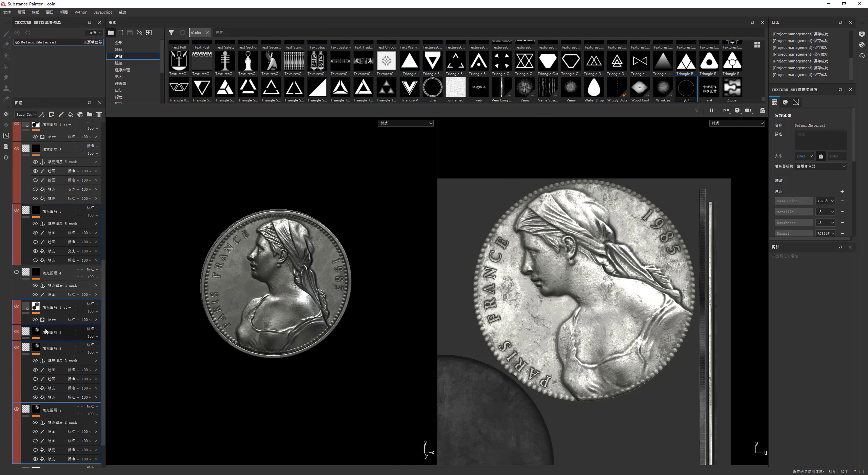
scroll(54, 288, up, 1)
scroll(58, 221, up, 1)
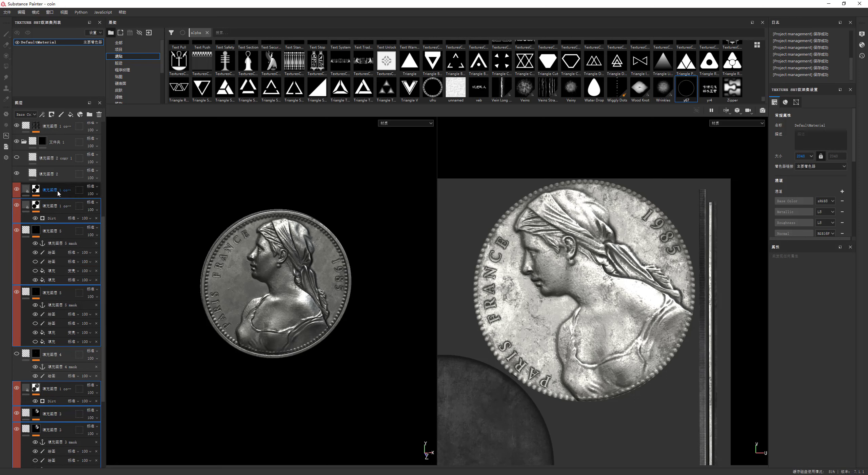
scroll(58, 200, up, 3)
ctrl+click(59, 194)
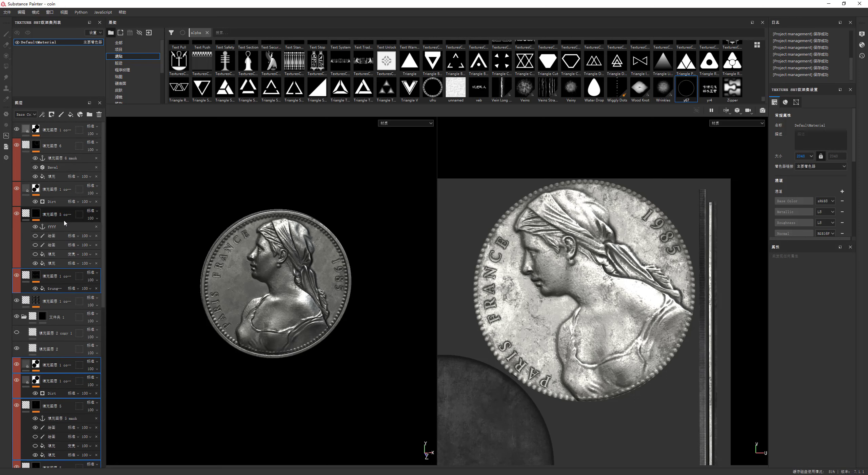
scroll(57, 204, up, 1)
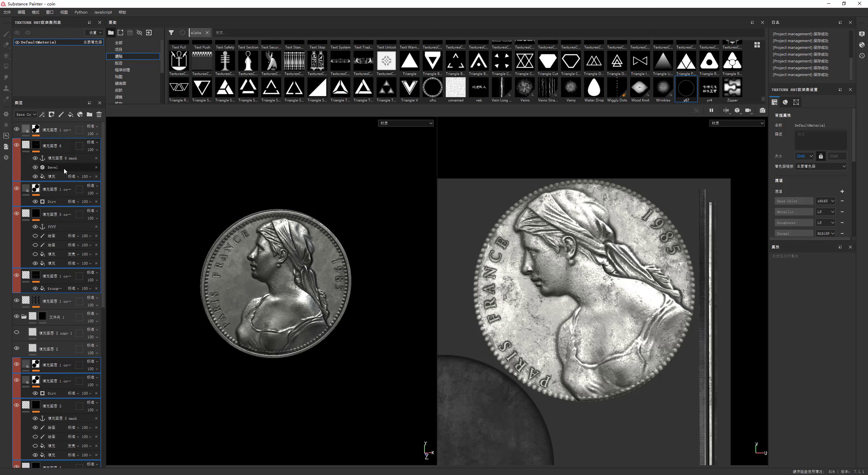
scroll(51, 197, down, 2)
scroll(50, 230, down, 3)
scroll(49, 241, down, 2)
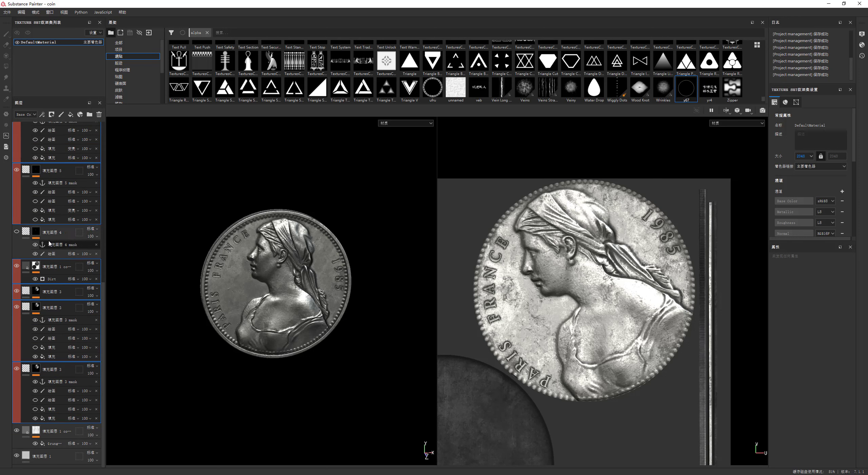
scroll(49, 237, up, 3)
scroll(51, 186, up, 4)
Add a new folder at the top of the layers, then undo it.
click(51, 129)
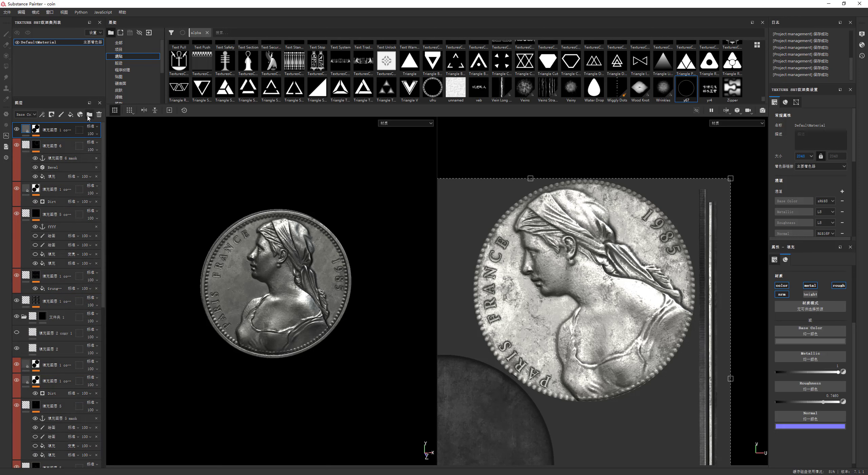
click(90, 114)
double_click(53, 130)
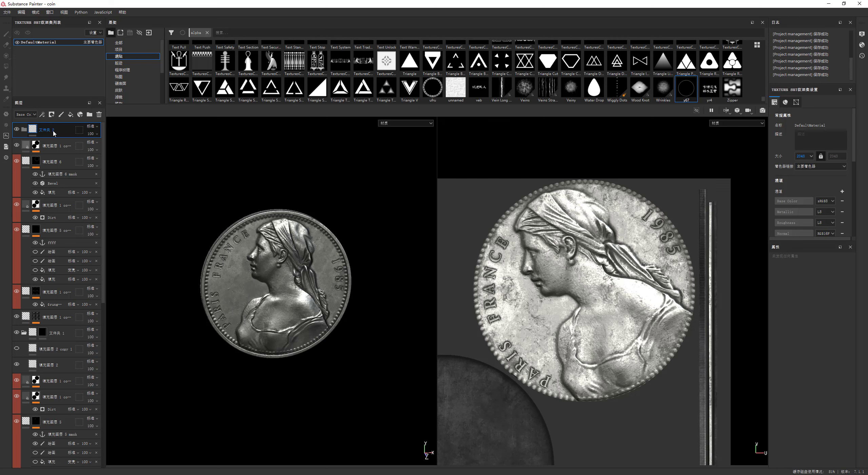
key(ctrl+z)
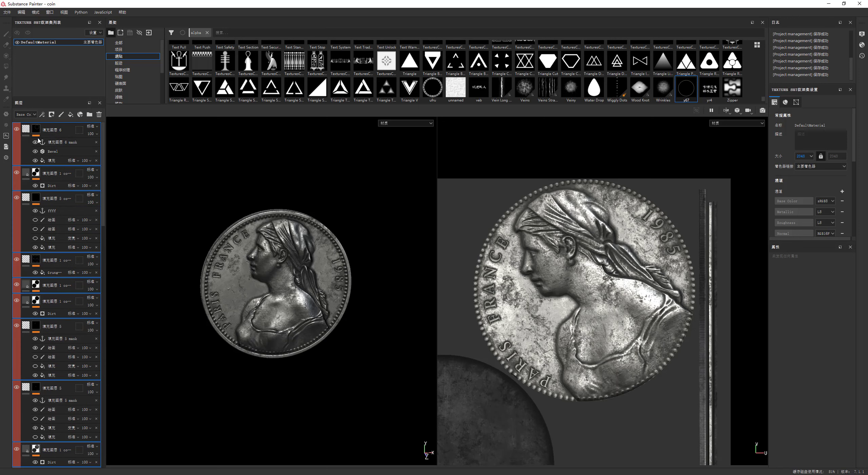
scroll(51, 237, up, 5)
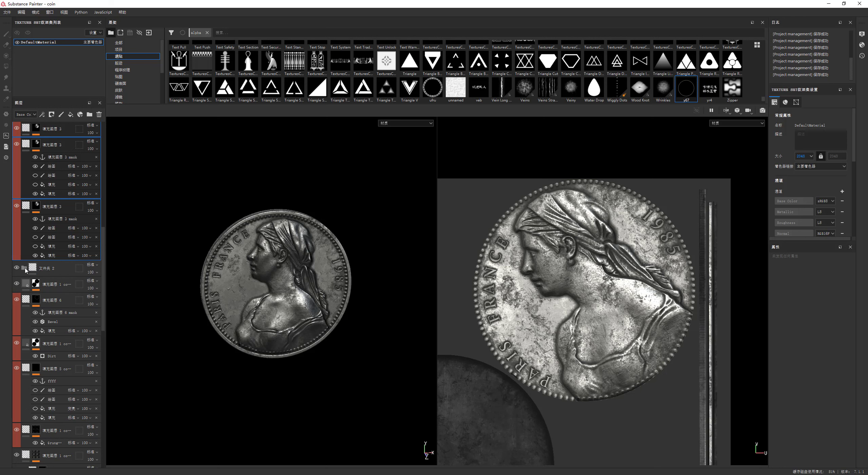
Toggle 填充图层 3 and 文件夹 2 visibility to compare, then select 文件夹 2.
click(17, 206)
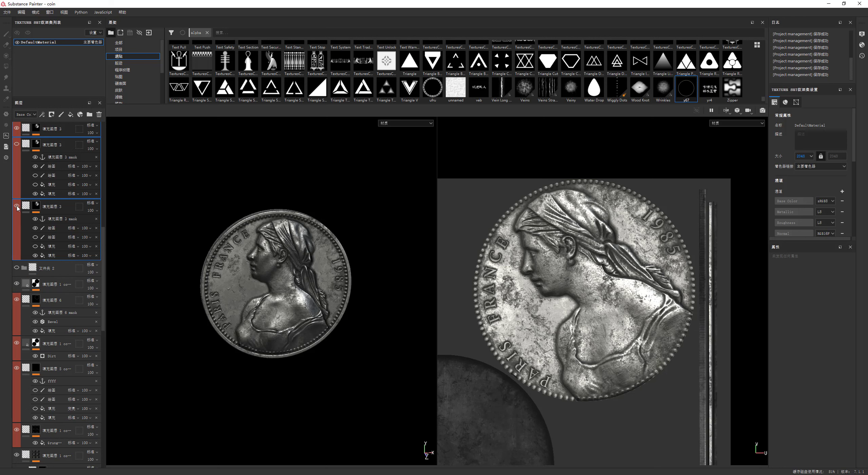
click(16, 146)
click(17, 268)
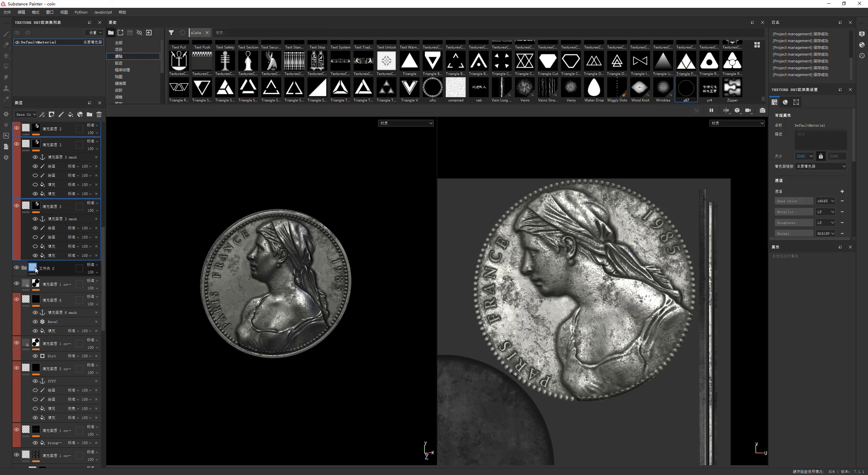
scroll(26, 271, down, 2)
scroll(25, 270, down, 2)
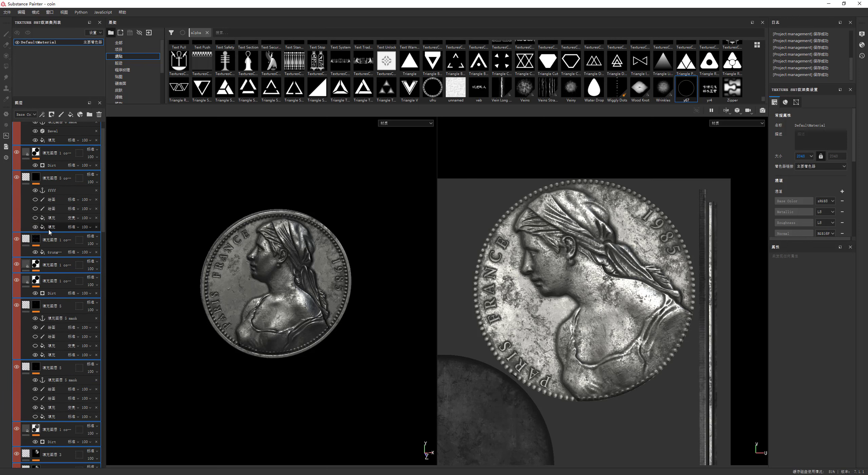
scroll(25, 270, down, 2)
click(112, 151)
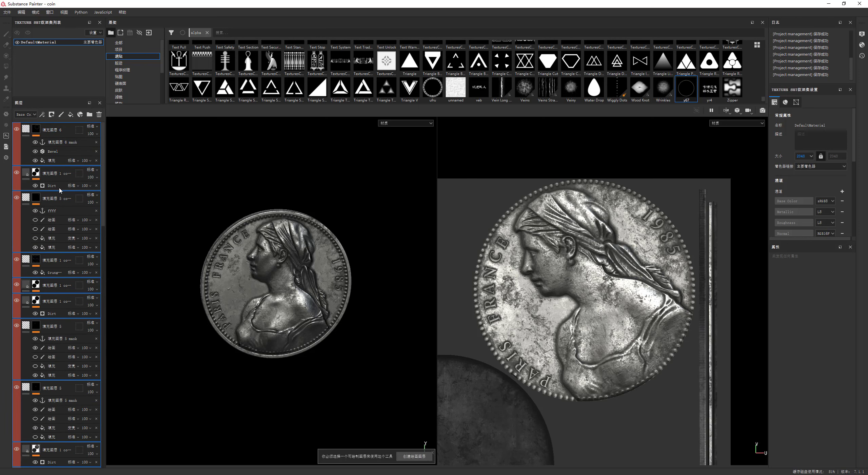
scroll(44, 236, down, 4)
click(44, 235)
scroll(44, 237, down, 5)
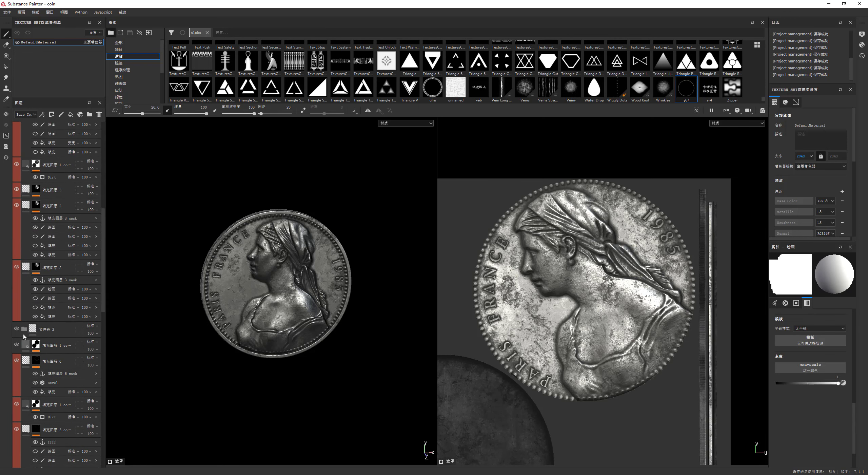
click(46, 331)
Drag the 文件夹 2 folder above all other layers and select it.
drag(46, 331, 46, 132)
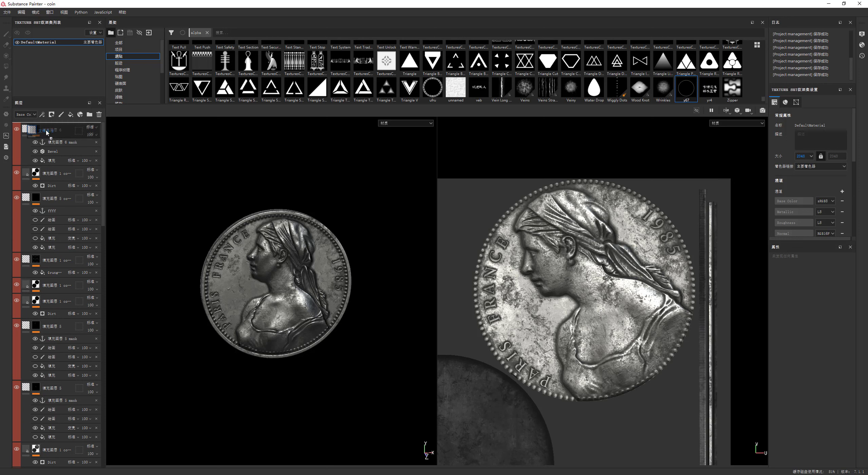
scroll(59, 184, down, 5)
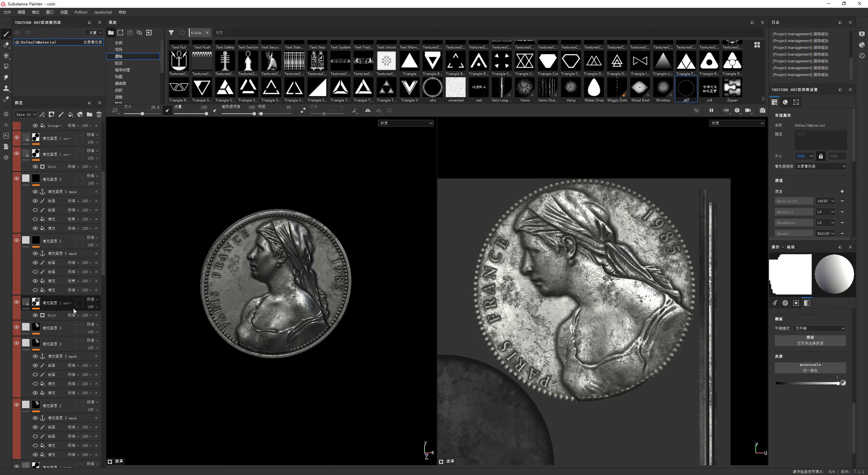
scroll(61, 292, down, 1)
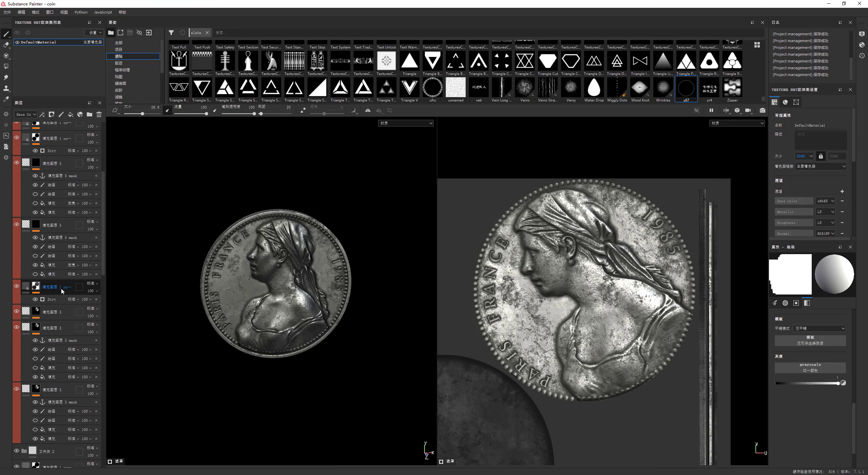
scroll(62, 291, down, 2)
click(51, 349)
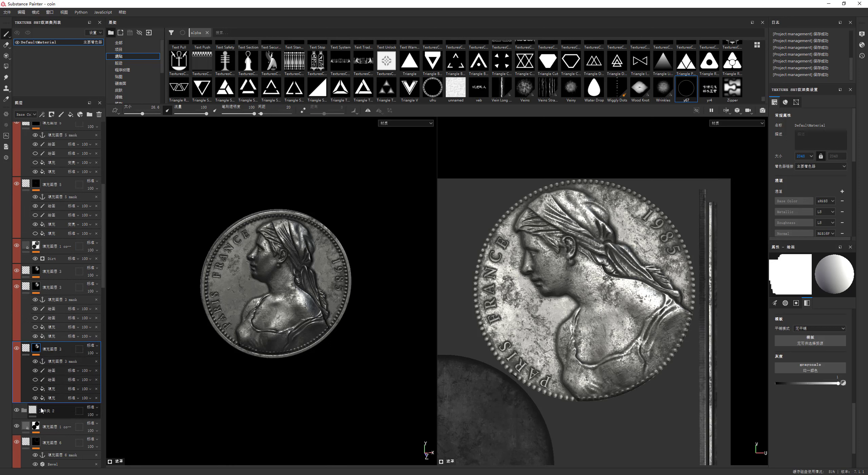
drag(44, 412, 58, 127)
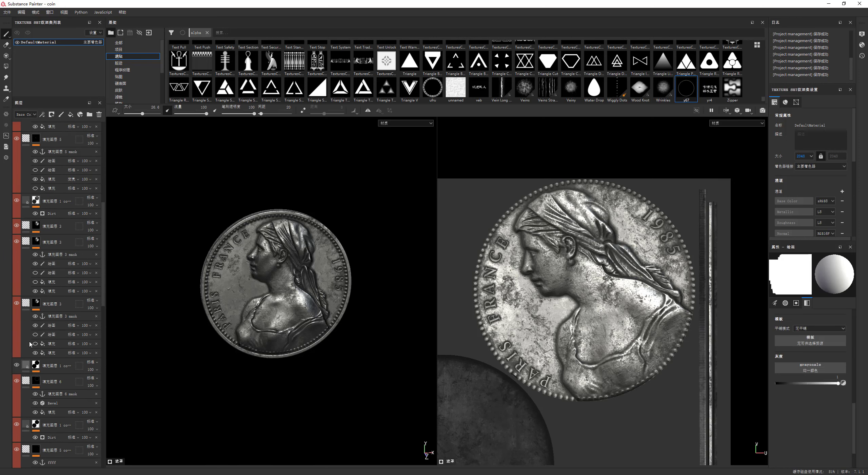
click(61, 305)
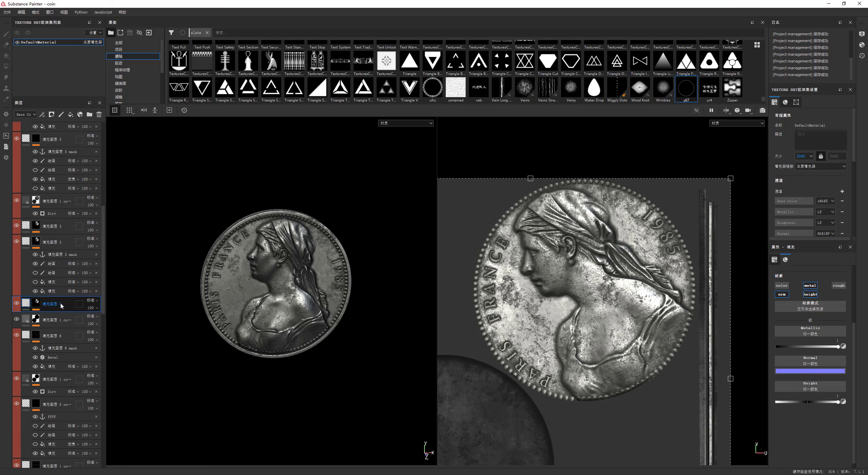
scroll(72, 295, up, 5)
shift+click(63, 157)
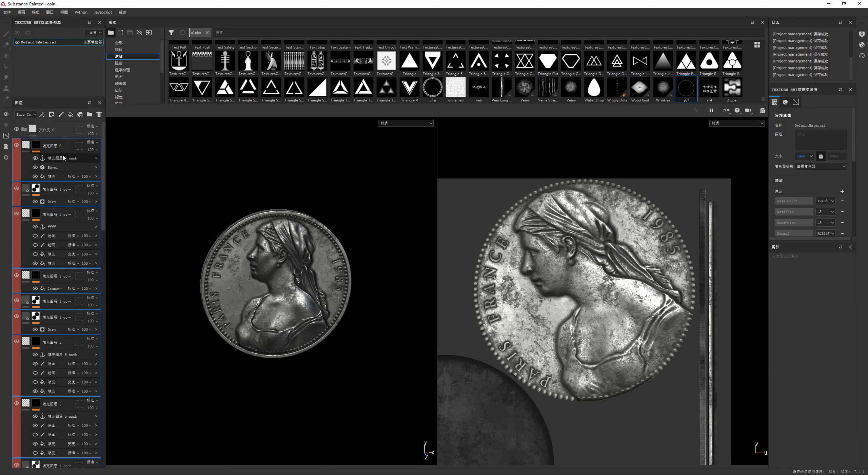
shift+click(67, 130)
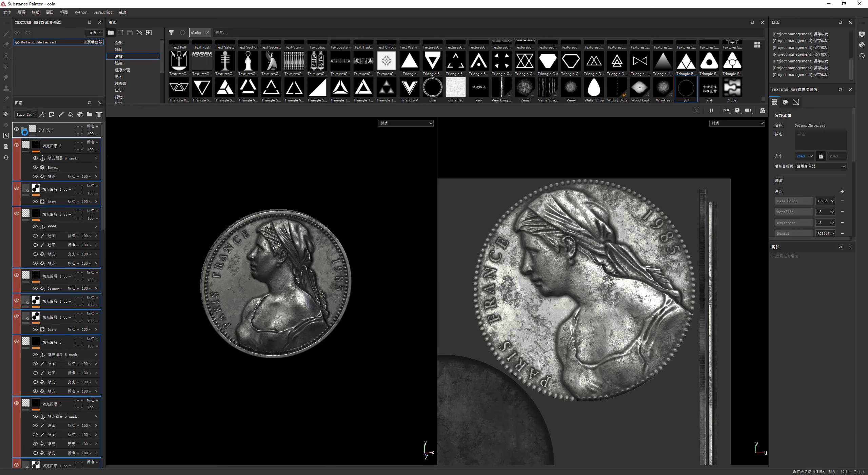
Undo a first black mask, then move 填充图层 6 out of the 文件夹 2 folder.
right_click(49, 128)
click(73, 141)
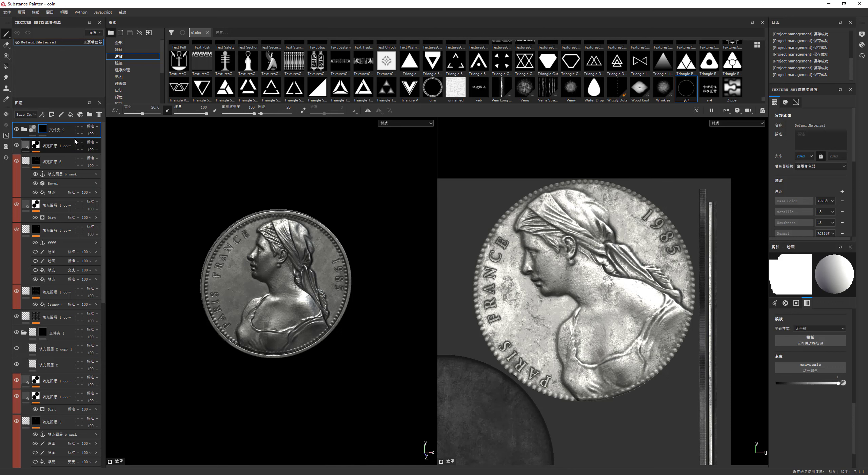
key(ctrl+z)
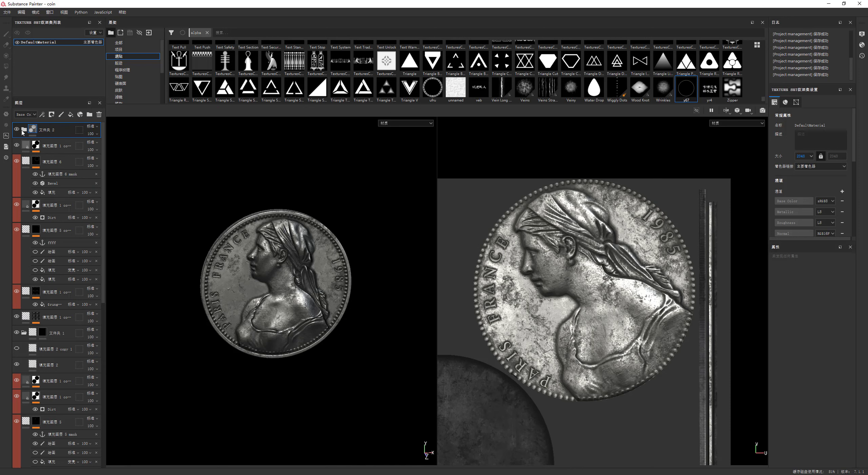
click(24, 129)
click(54, 145)
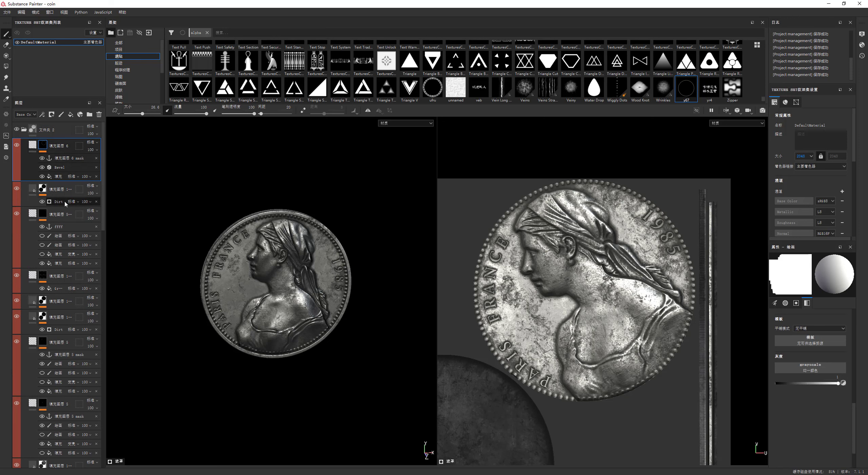
drag(54, 145, 61, 348)
shift+click(61, 347)
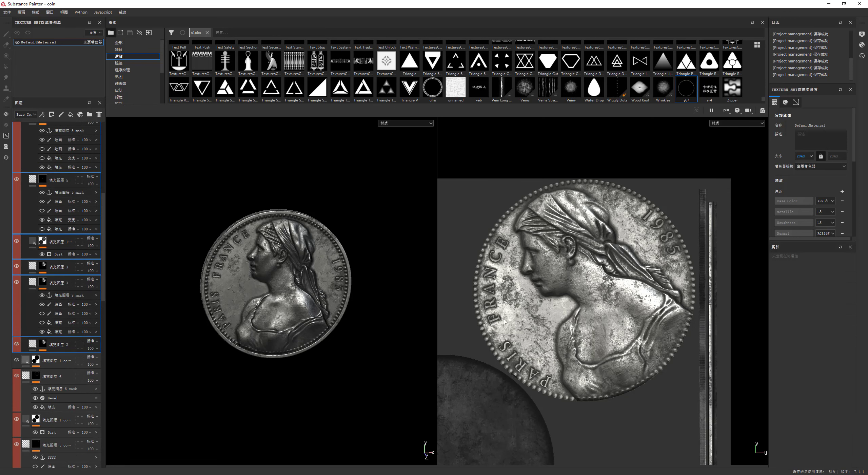
scroll(540, 295, down, 4)
scroll(539, 294, up, 2)
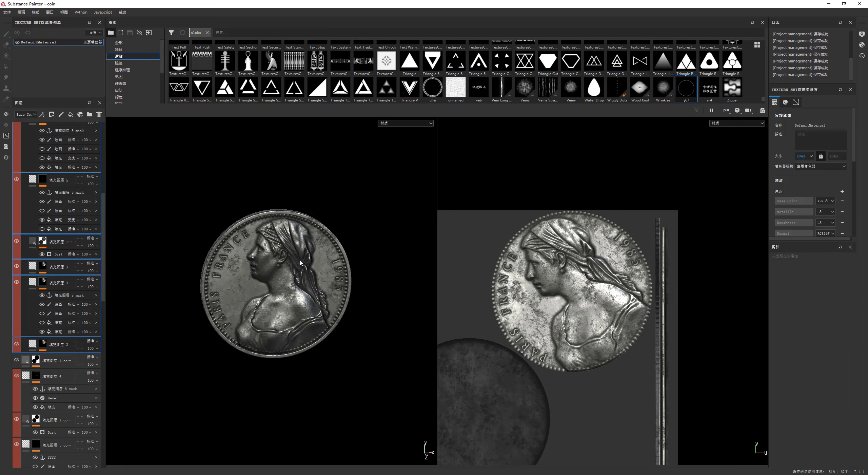
scroll(301, 262, down, 3)
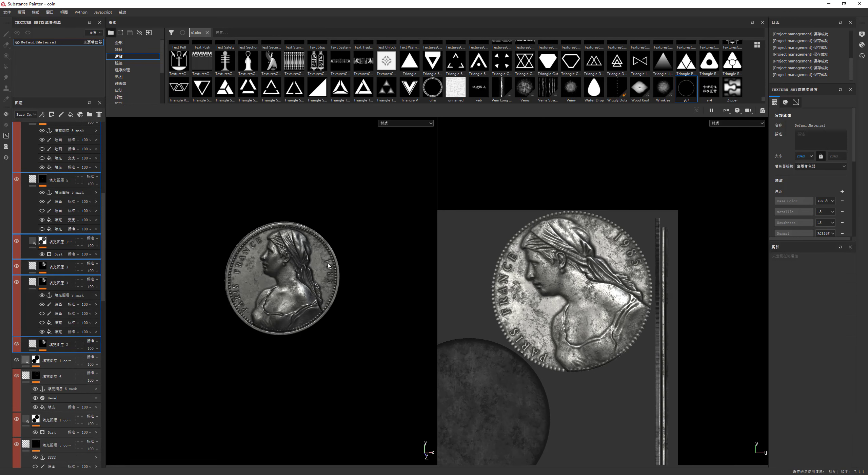
click(60, 285)
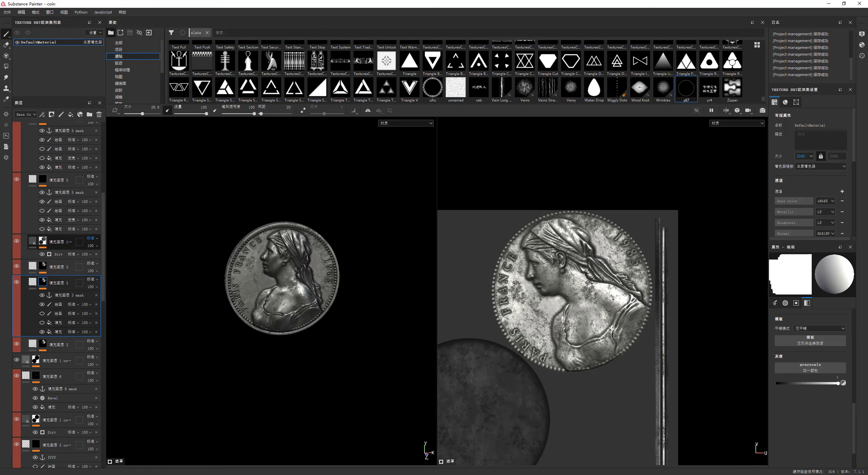
Collapse the 文件夹 2 folder and add a black mask to it.
mouse_move(333, 277)
alt+mouse_down()
mouse_move(308, 251)
mouse_move(324, 251)
mouse_move(224, 228)
mouse_move(258, 244)
alt+mouse_up()
scroll(268, 271, down, 3)
scroll(71, 193, up, 3)
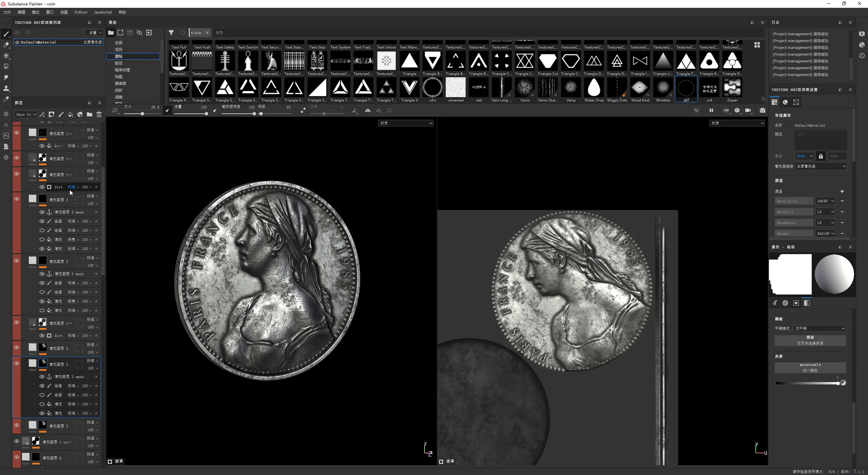
scroll(71, 192, up, 4)
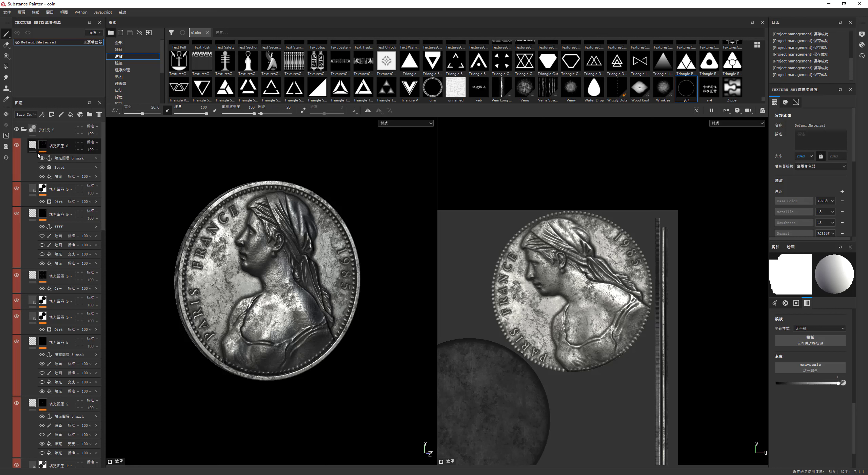
click(31, 165)
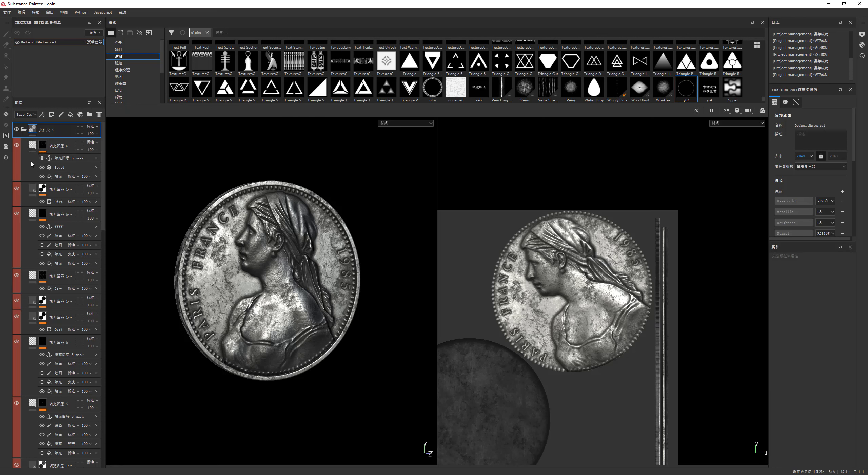
click(24, 129)
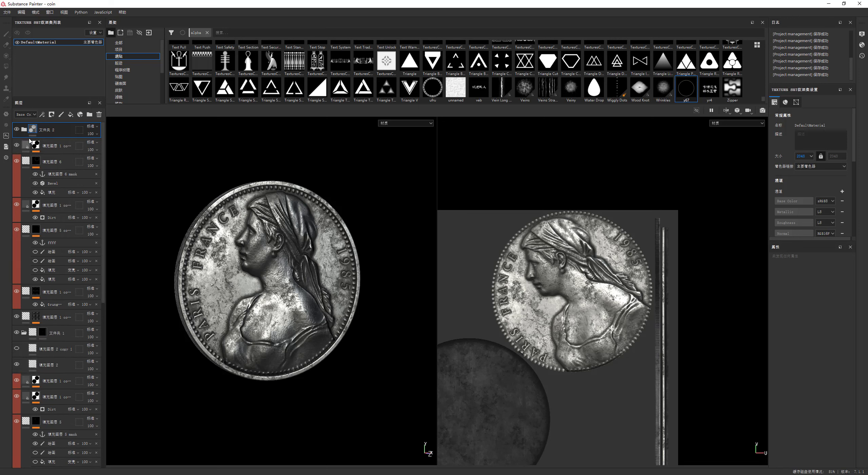
double_click(46, 130)
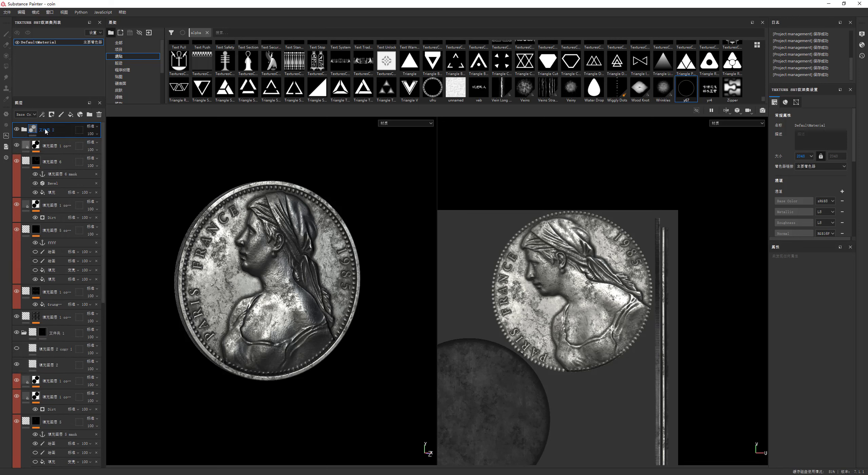
right_click(51, 130)
click(66, 139)
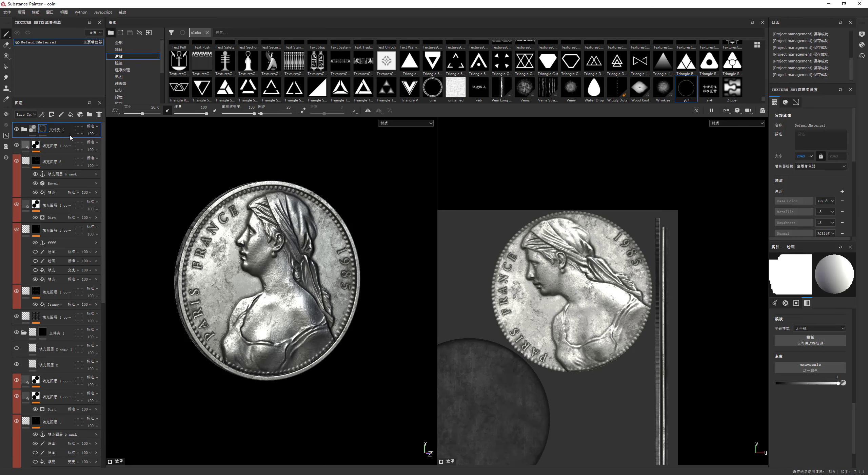
right_click(43, 129)
Fill the lower coin face's UV island in the mask with the geometry fill tool.
click(5, 68)
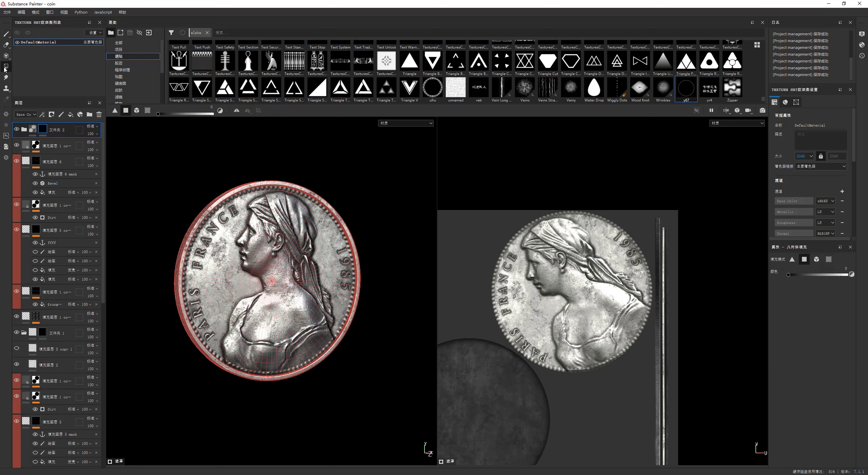
key(f)
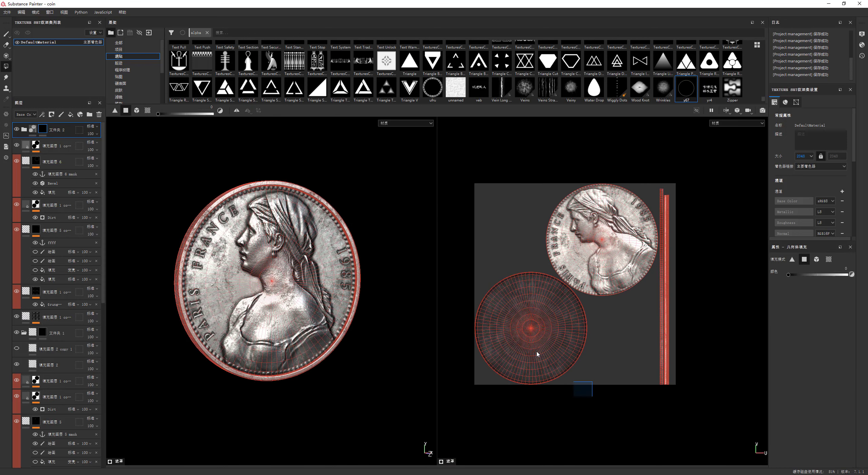
drag(537, 354, 487, 318)
key(f)
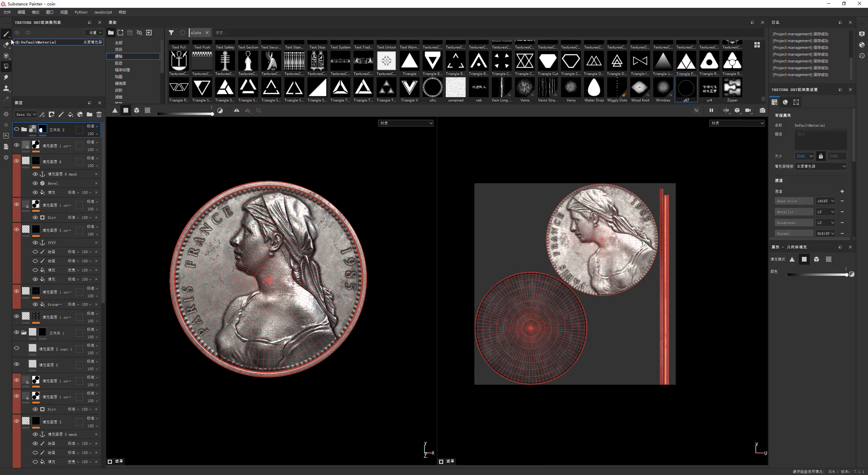
click(6, 33)
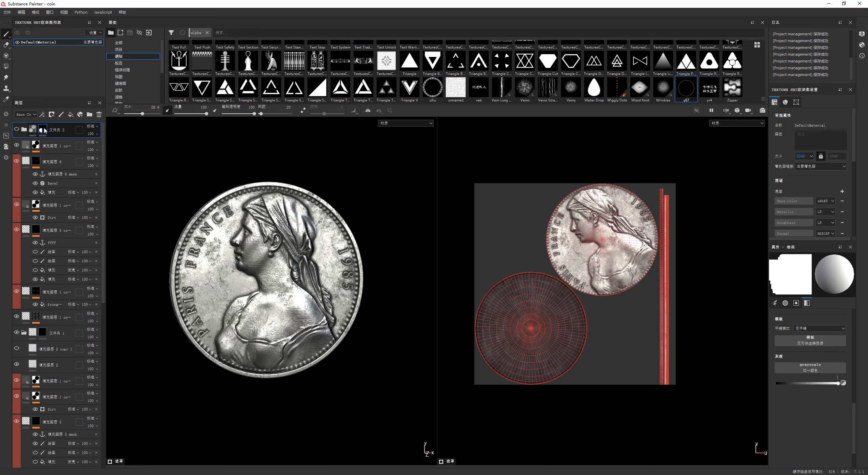
Fill the remaining areas of the plain back disc in the mask using mesh-based fill.
right_click(44, 130)
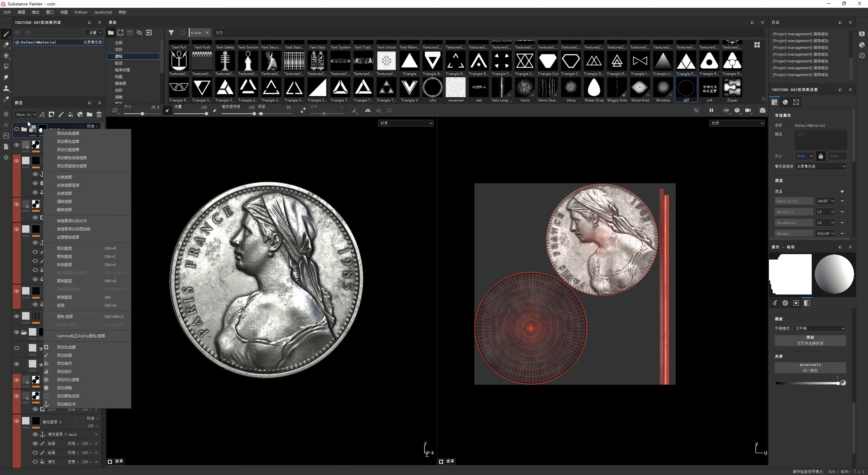
key(Escape)
click(5, 66)
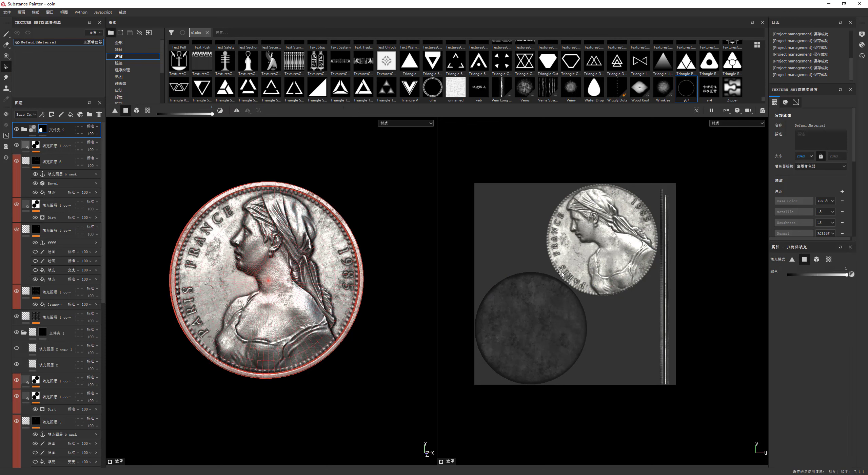
scroll(732, 314, up, 2)
scroll(492, 306, up, 2)
scroll(508, 252, down, 1)
scroll(494, 225, up, 1)
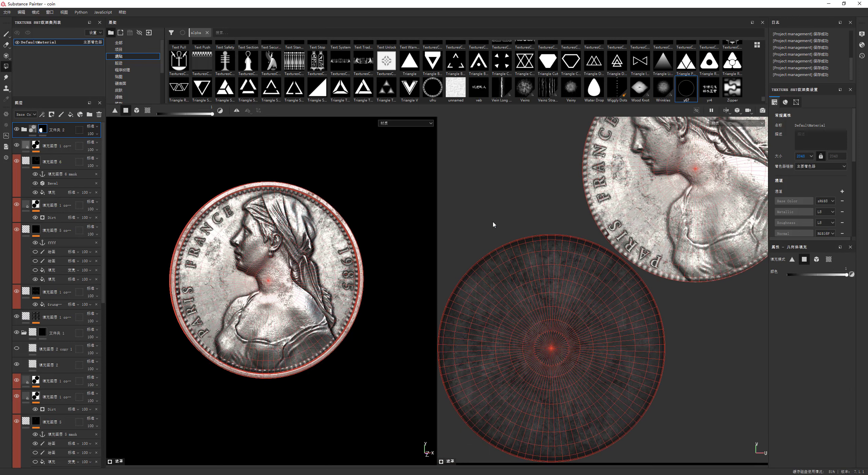
scroll(596, 302, down, 1)
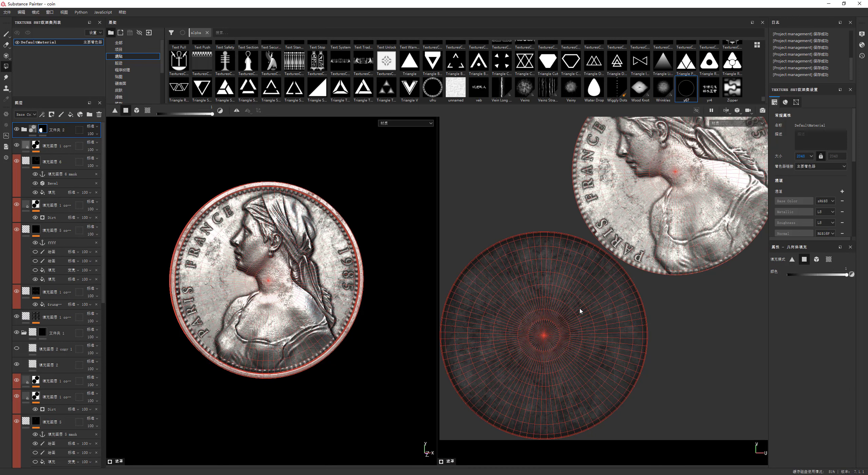
drag(550, 319, 663, 448)
scroll(613, 368, down, 1)
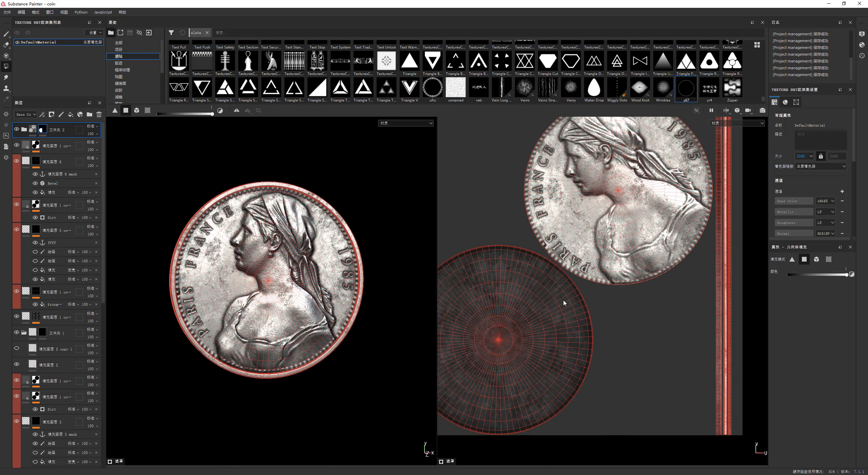
scroll(534, 246, up, 3)
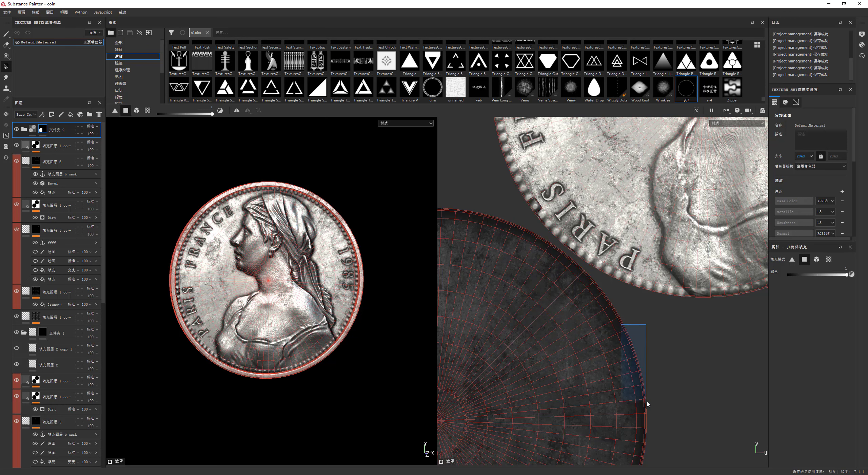
drag(621, 324, 647, 403)
scroll(612, 392, up, 1)
middle_drag(498, 338, 555, 285)
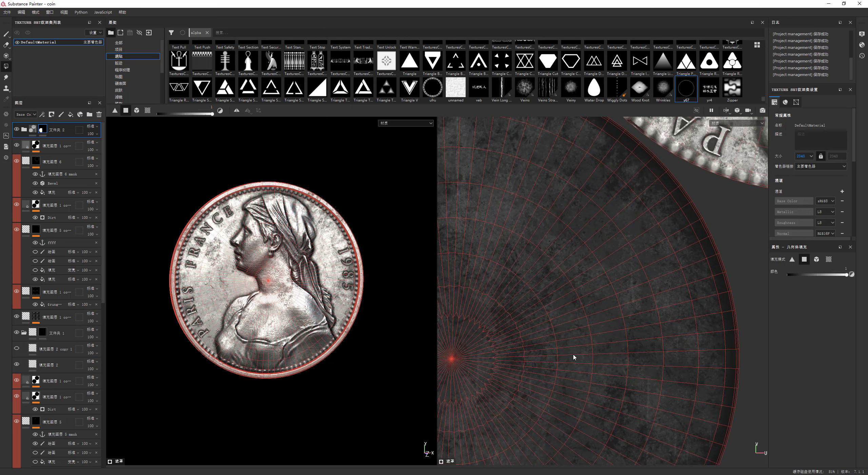
scroll(577, 361, down, 3)
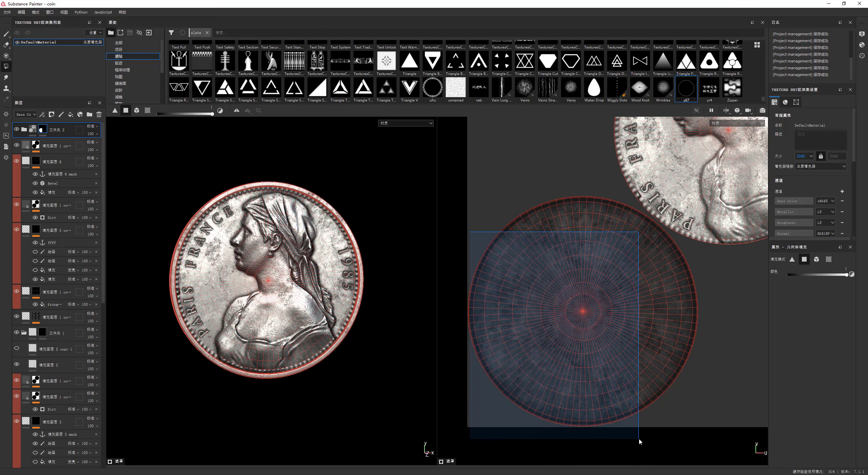
Show the layer mask in both views to check both discs, then return to the paint brush.
alt+click(42, 129)
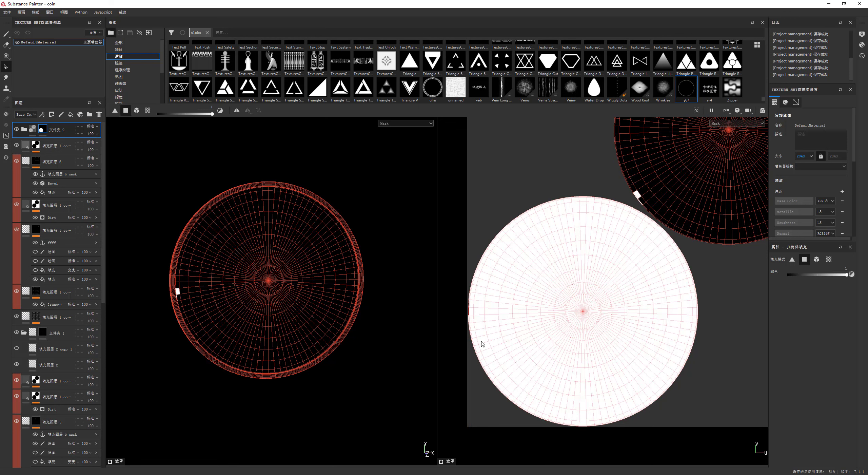
scroll(536, 298, down, 1)
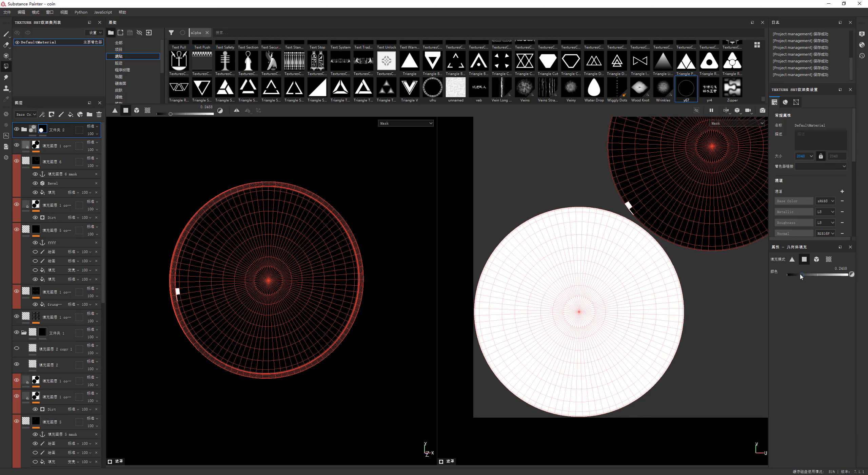
scroll(622, 334, down, 1)
scroll(649, 332, down, 1)
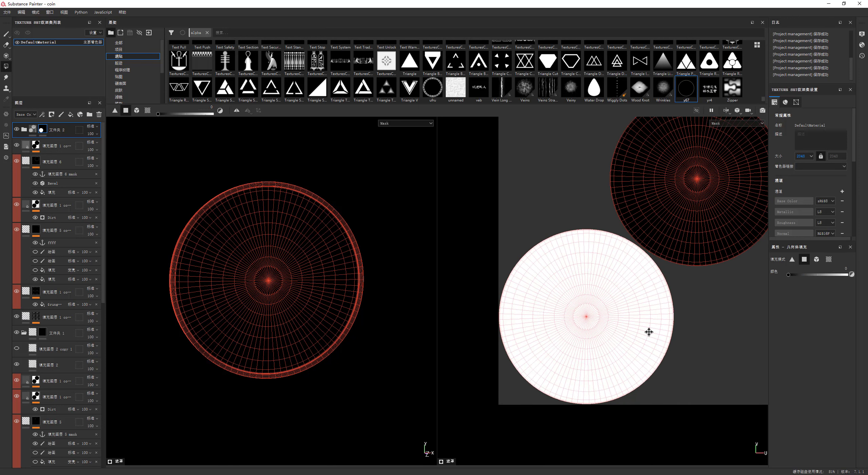
middle_drag(649, 331, 616, 335)
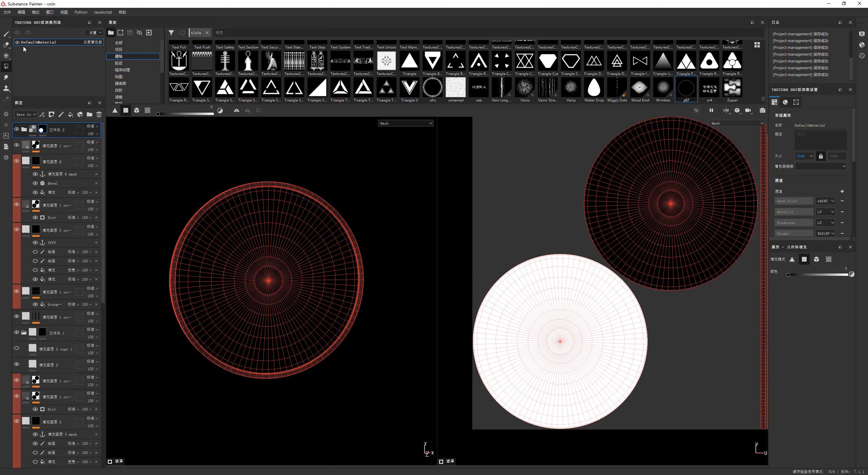
click(10, 37)
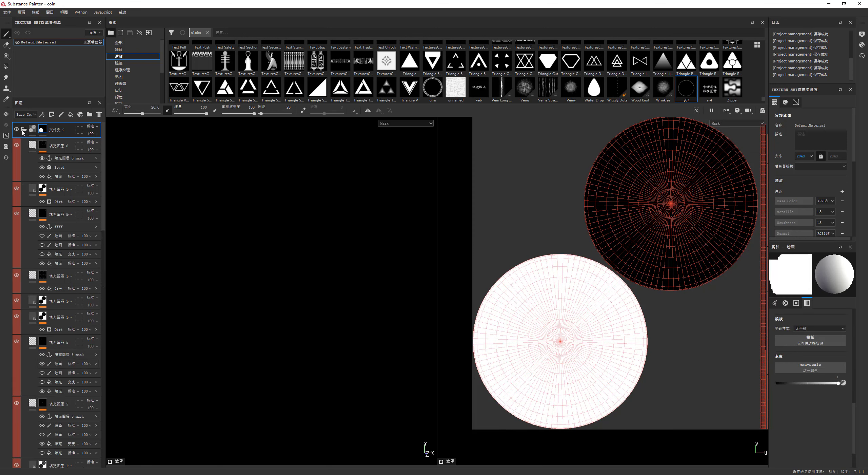
click(58, 147)
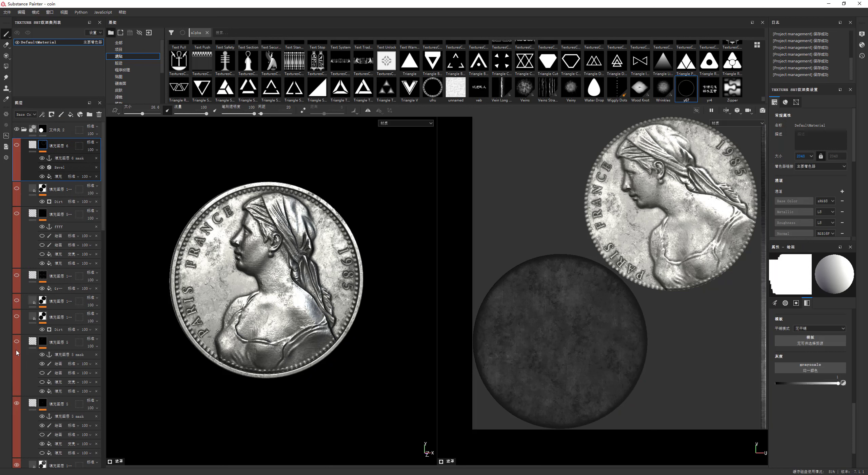
scroll(15, 407, down, 2)
scroll(20, 365, down, 1)
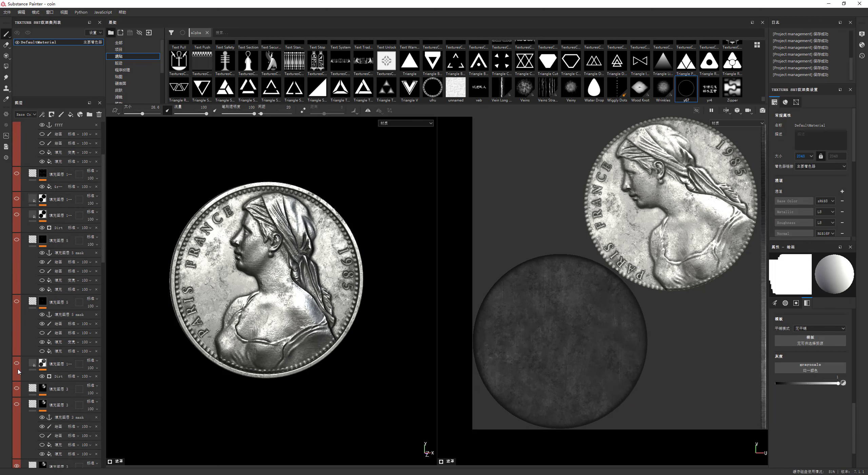
scroll(18, 374, down, 2)
click(50, 386)
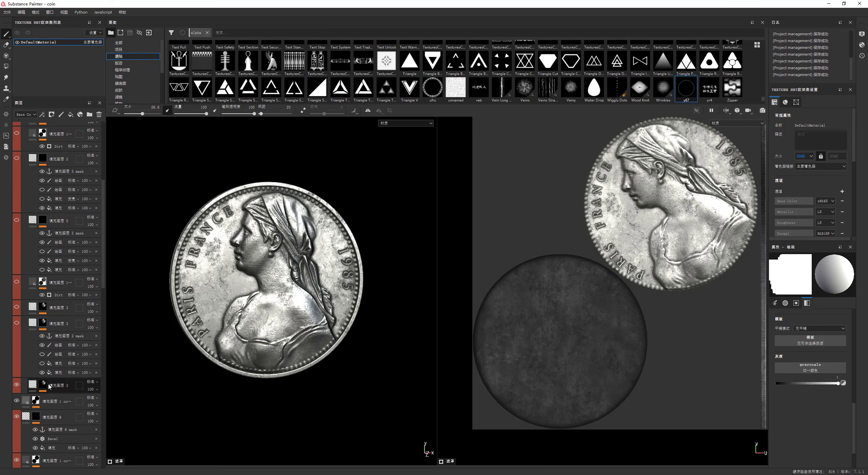
mouse_move(635, 250)
mouse_down()
mouse_move(543, 322)
mouse_move(616, 234)
mouse_up()
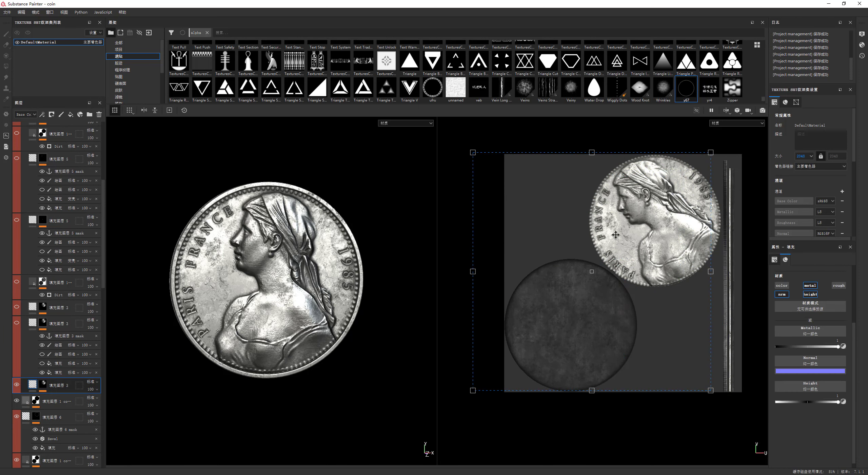
click(42, 385)
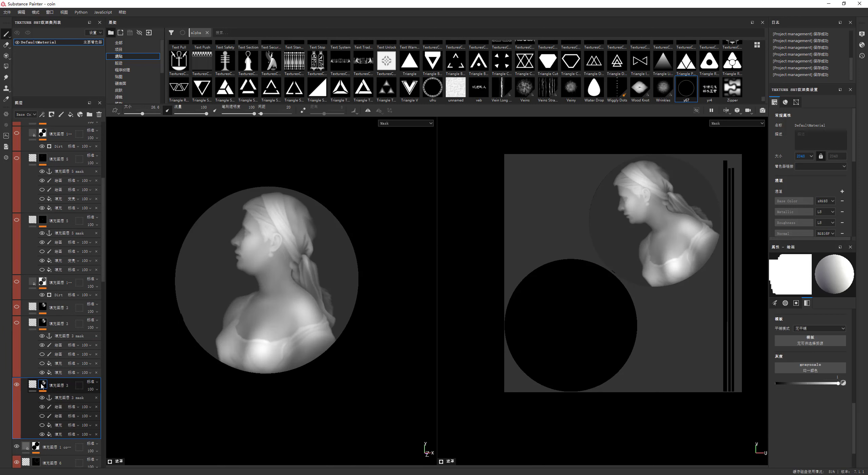
click(37, 386)
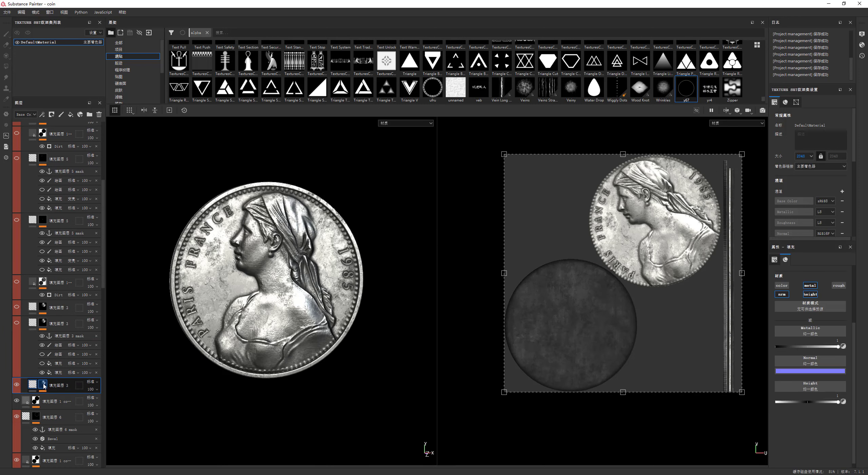
click(43, 385)
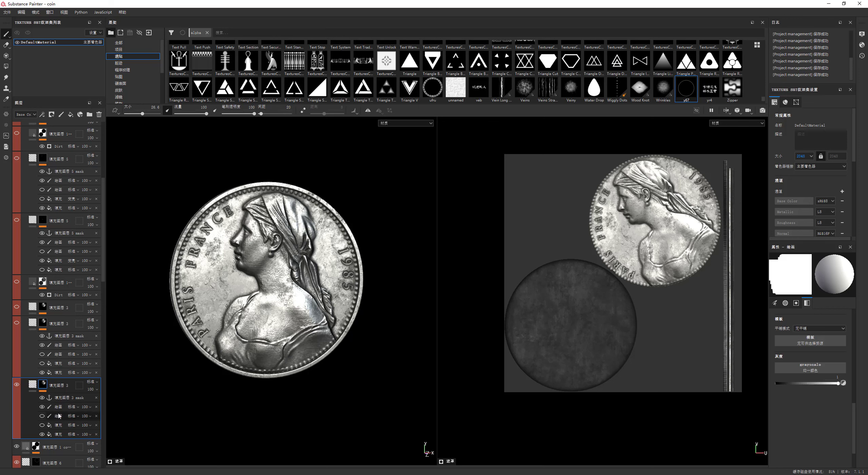
click(58, 434)
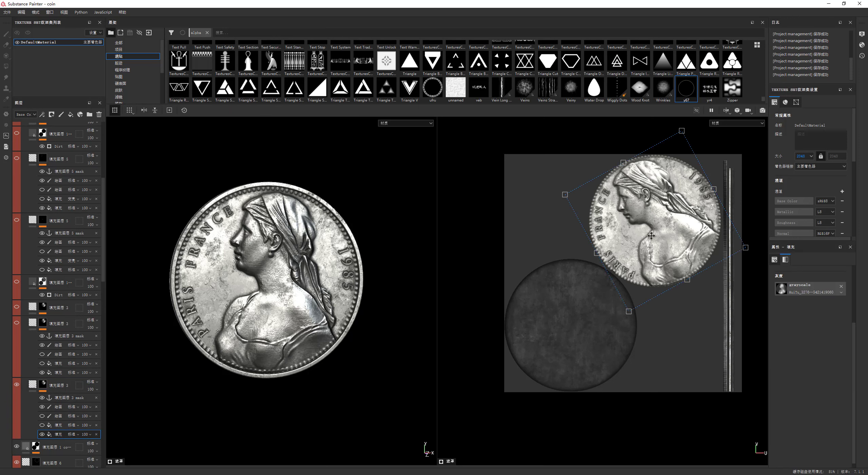
drag(651, 236, 558, 343)
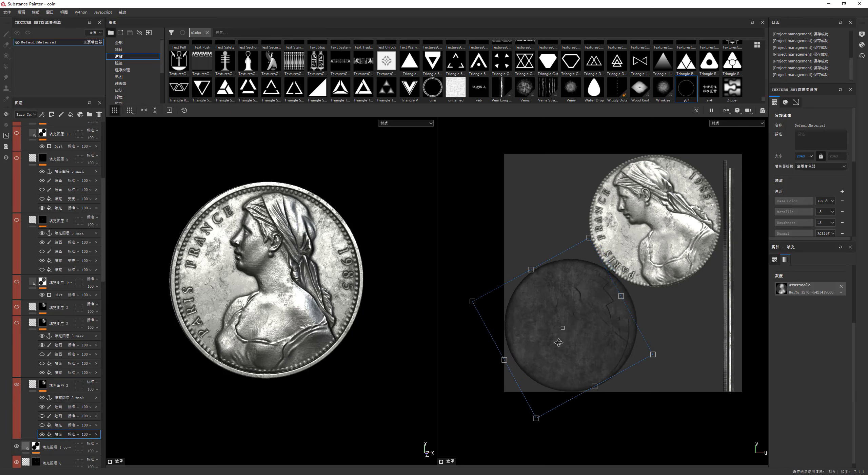
alt+drag(339, 267, 285, 262)
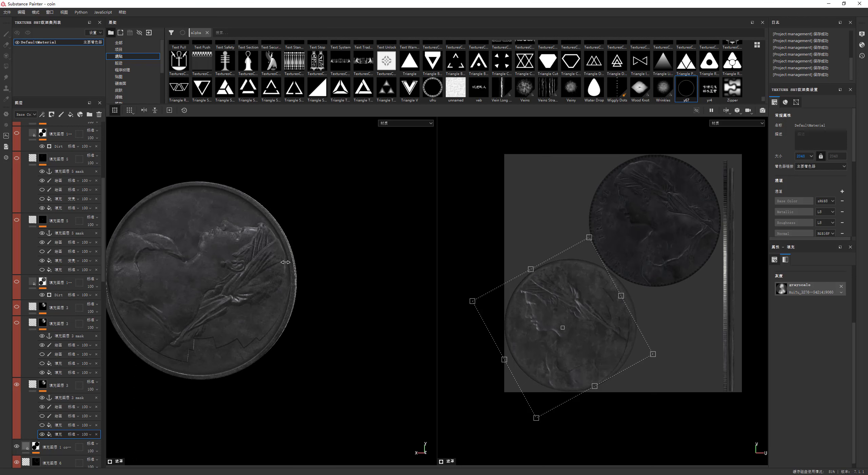
key(ctrl+z)
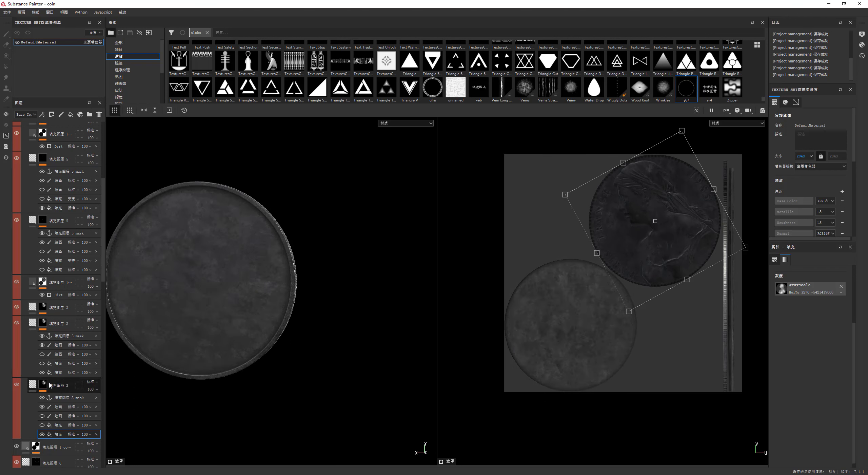
key(ctrl+z)
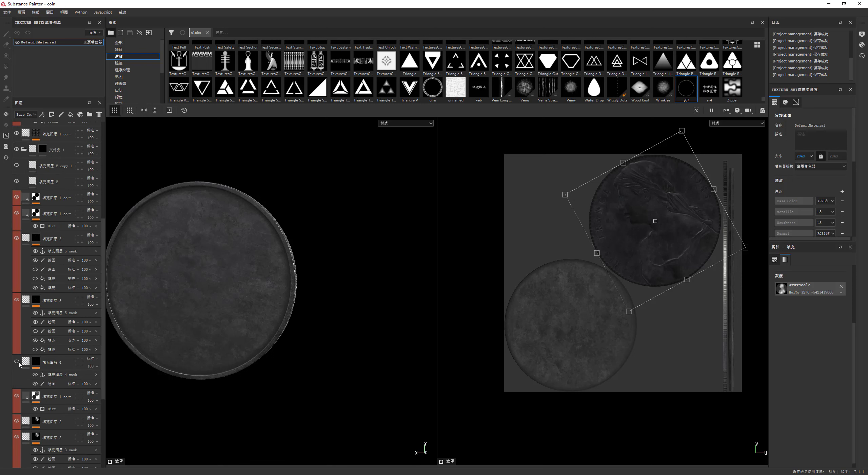
scroll(23, 358, up, 5)
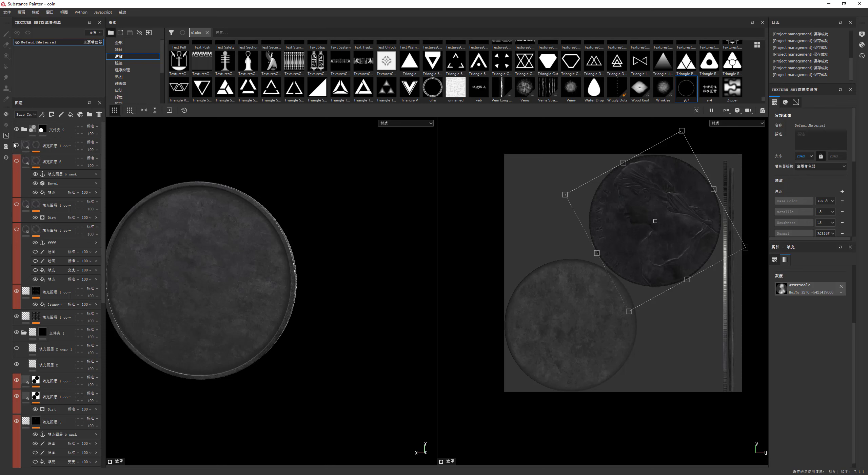
alt+drag(183, 203, 85, 244)
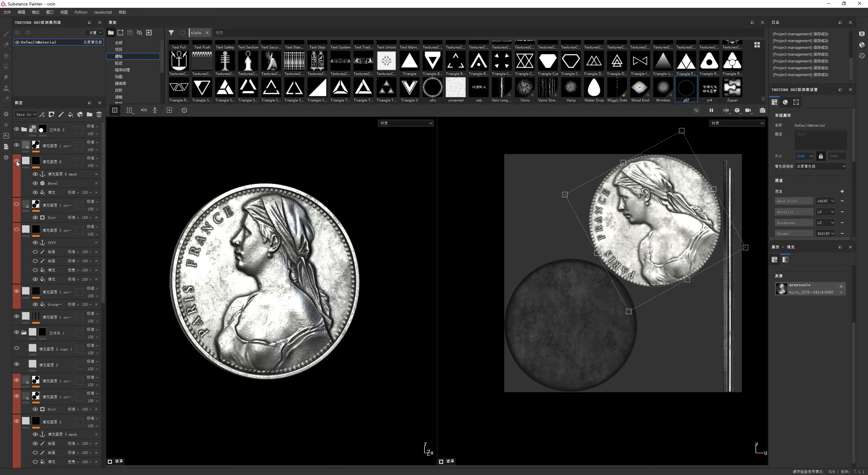
click(17, 130)
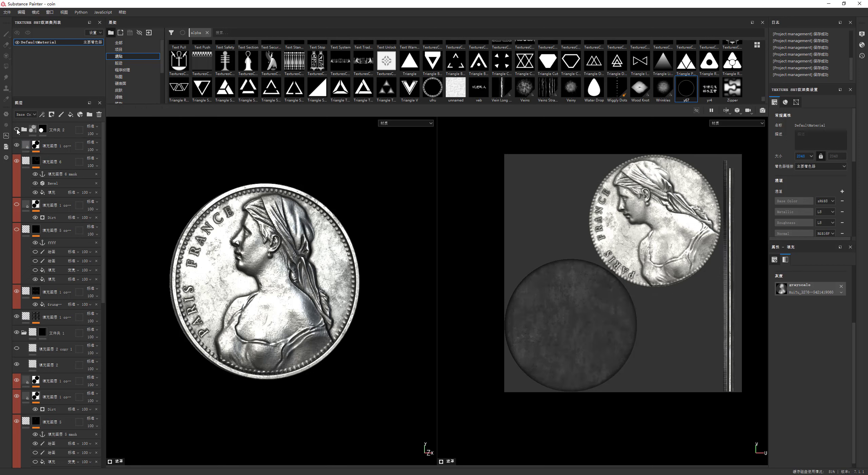
click(17, 130)
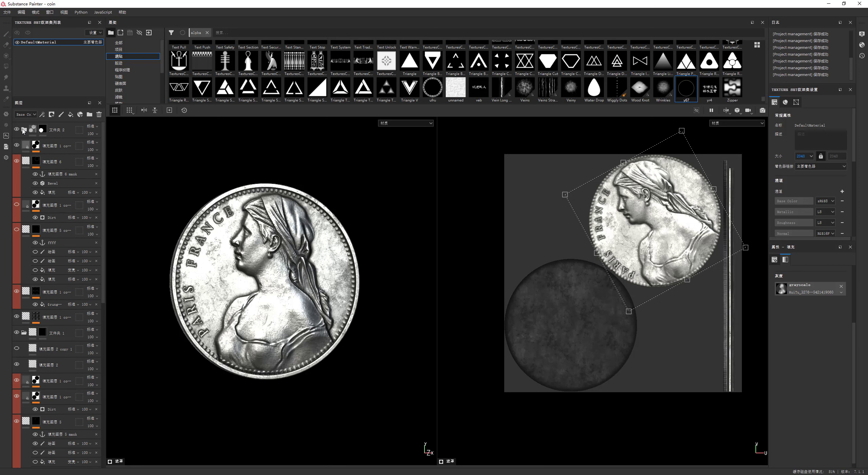
Move, rotate and nudge the portrait projection onto the coin, then hide the jagged paint sublayer.
click(24, 131)
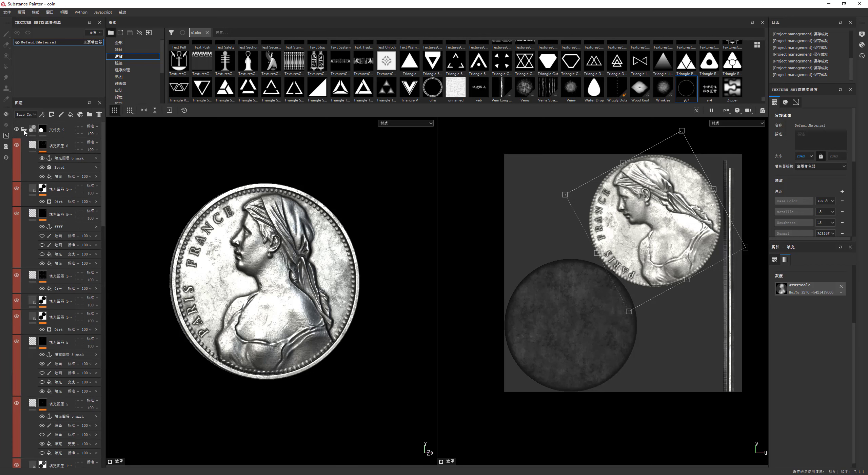
scroll(16, 368, down, 4)
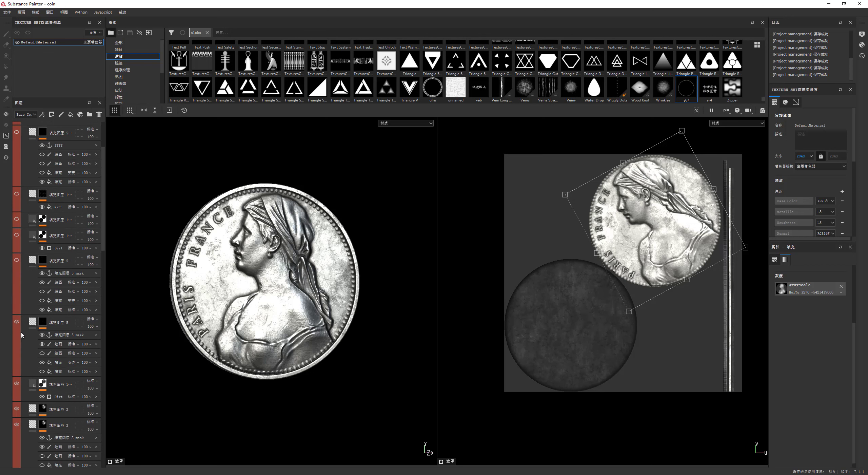
scroll(25, 379, down, 4)
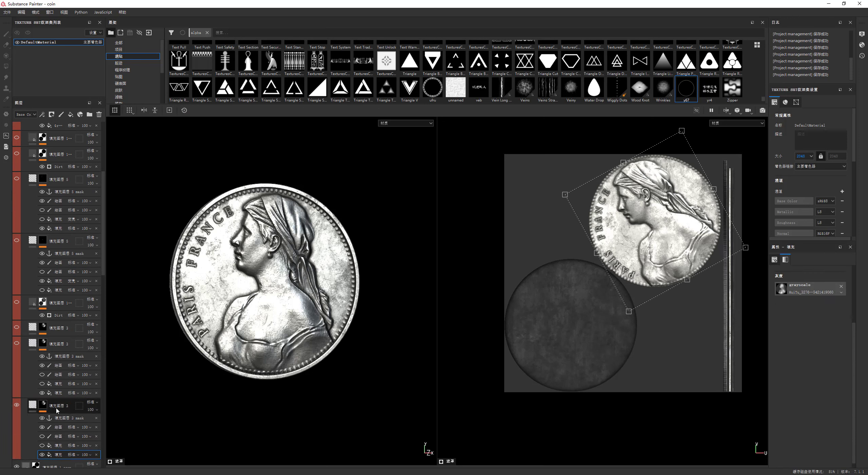
scroll(17, 407, down, 4)
mouse_move(419, 301)
alt+mouse_down()
mouse_move(387, 280)
mouse_move(200, 291)
mouse_move(396, 283)
alt+mouse_up()
drag(681, 242, 596, 341)
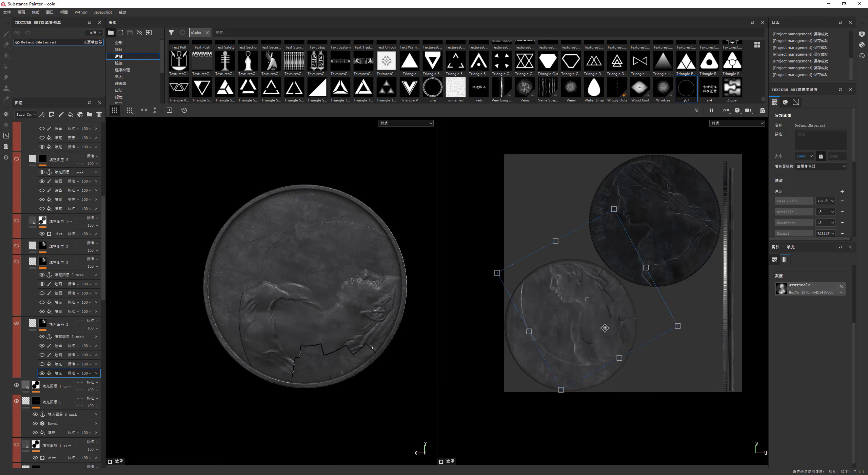
drag(678, 305, 534, 250)
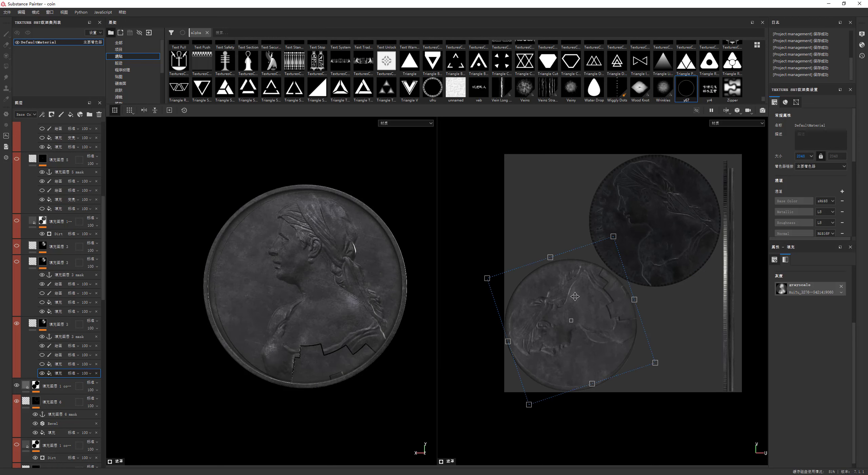
scroll(574, 295, up, 2)
drag(581, 304, 579, 308)
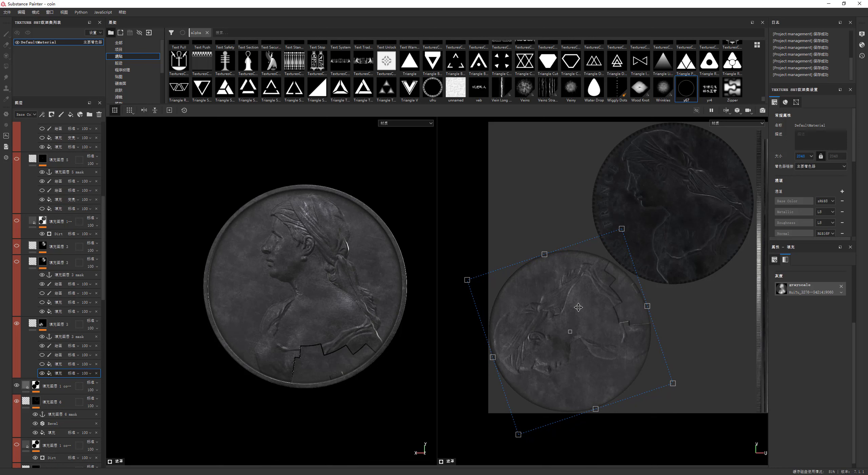
drag(579, 307, 579, 306)
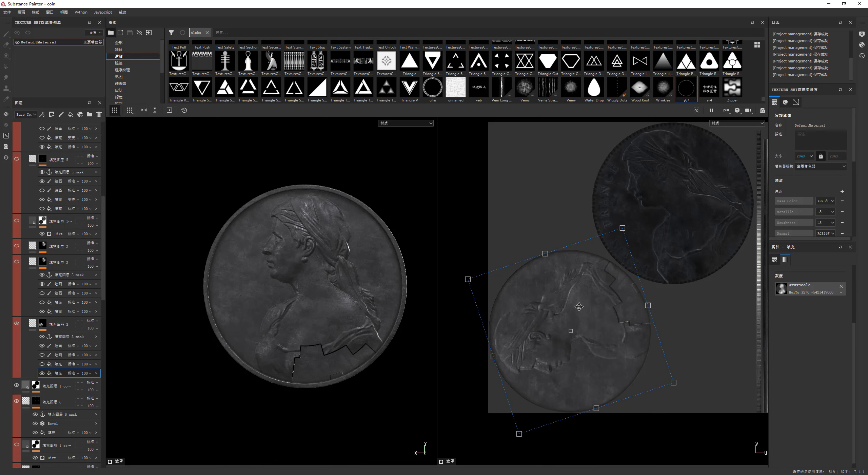
click(42, 346)
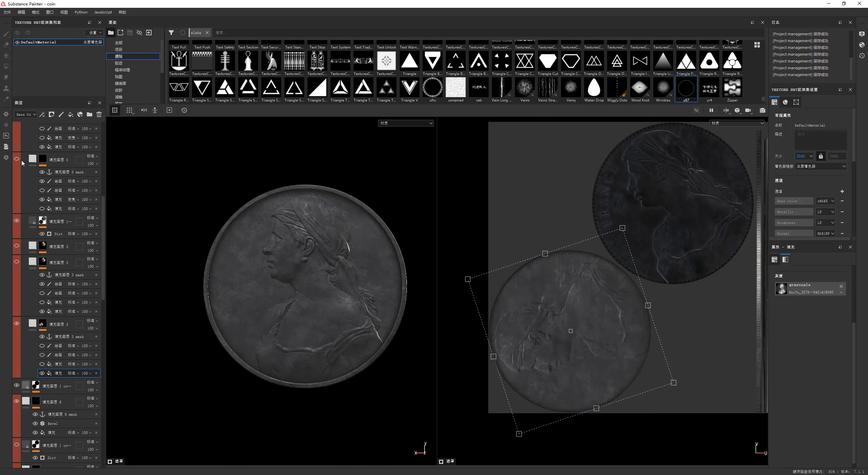
Select the Lighten fill layer and move its PARIS FRANCE lettering projection onto the coin.
click(61, 200)
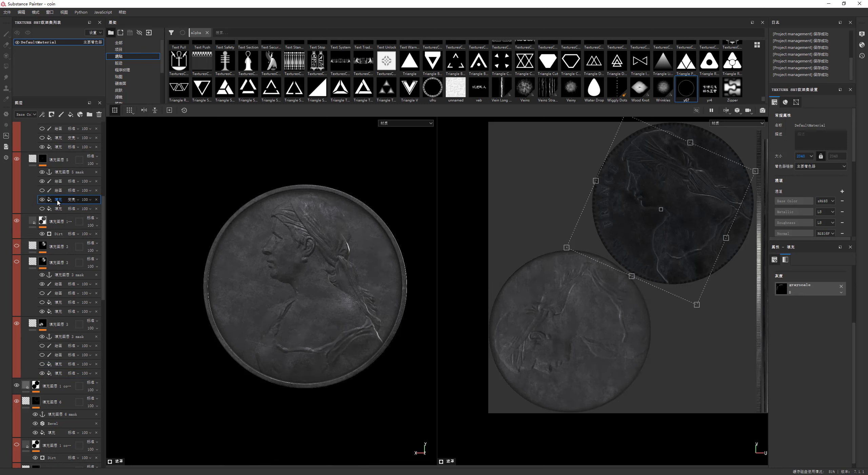
mouse_move(602, 326)
mouse_down()
mouse_move(612, 366)
mouse_move(598, 331)
mouse_up()
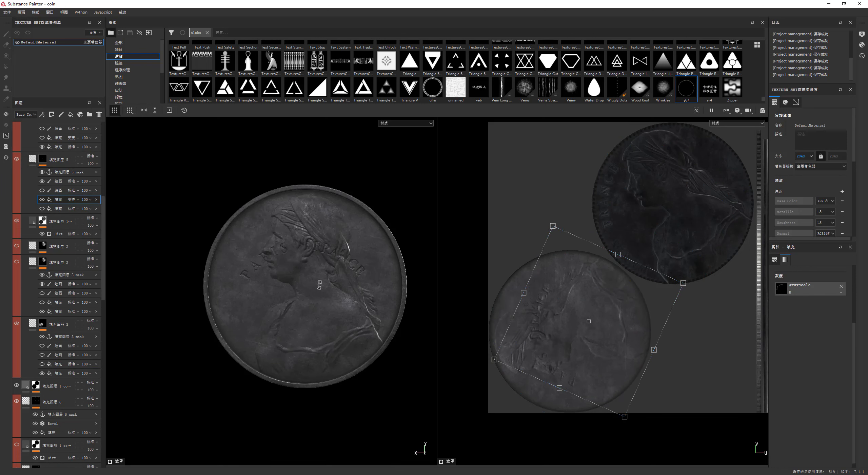
middle_drag(292, 281, 254, 273)
scroll(254, 273, up, 2)
mouse_move(351, 270)
alt+mouse_down()
mouse_move(124, 272)
mouse_move(359, 266)
alt+mouse_up()
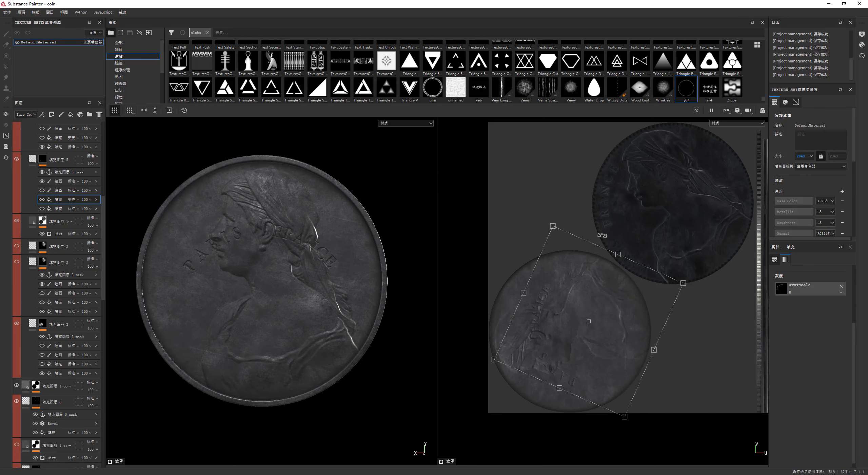
Rotate and shift the lettering to hug the portrait's rim, then hide fill layer 5.
drag(602, 235, 514, 384)
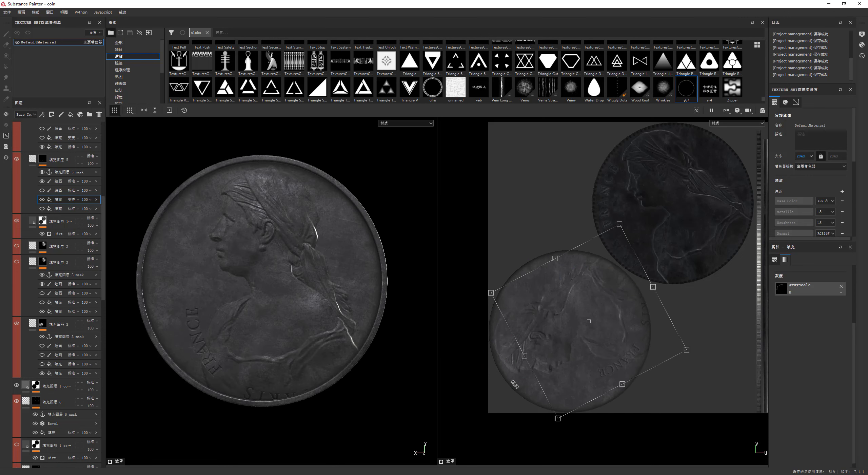
drag(582, 345, 573, 374)
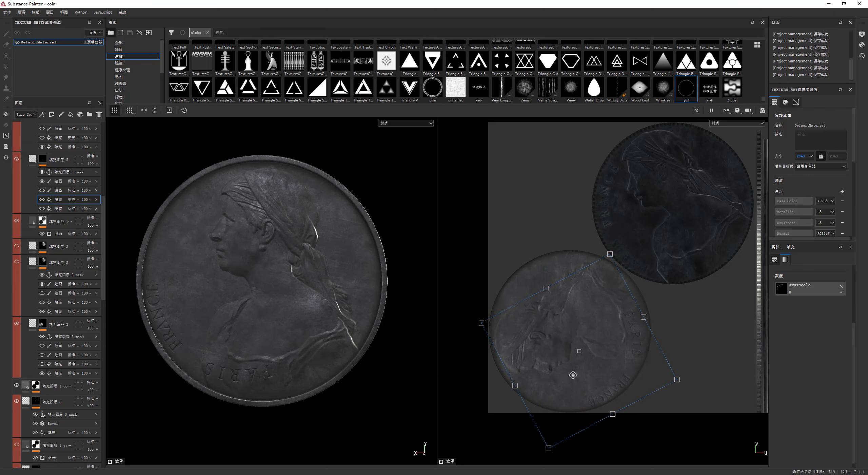
drag(660, 278, 697, 348)
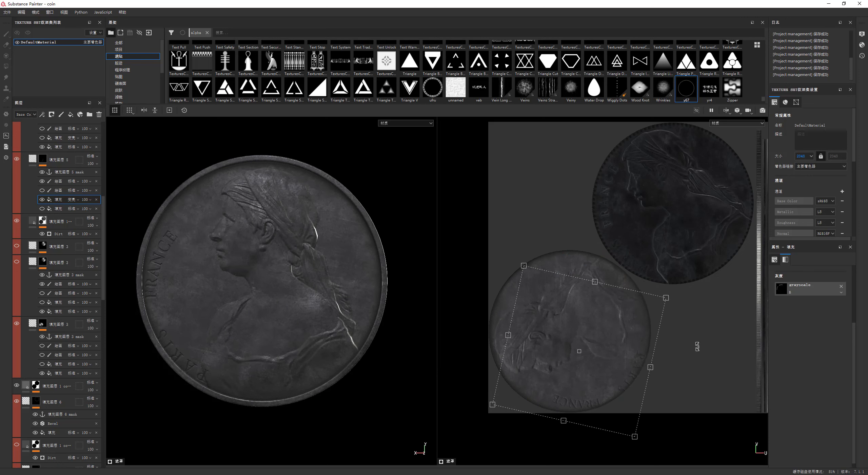
drag(613, 369, 591, 362)
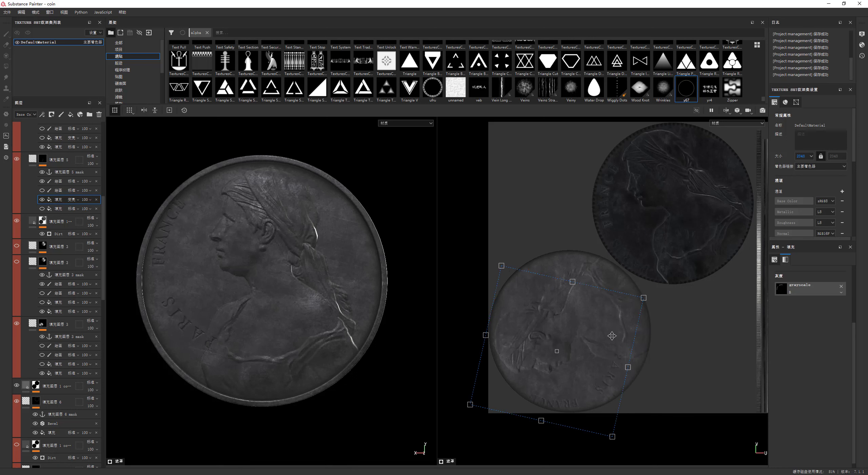
drag(705, 288, 721, 402)
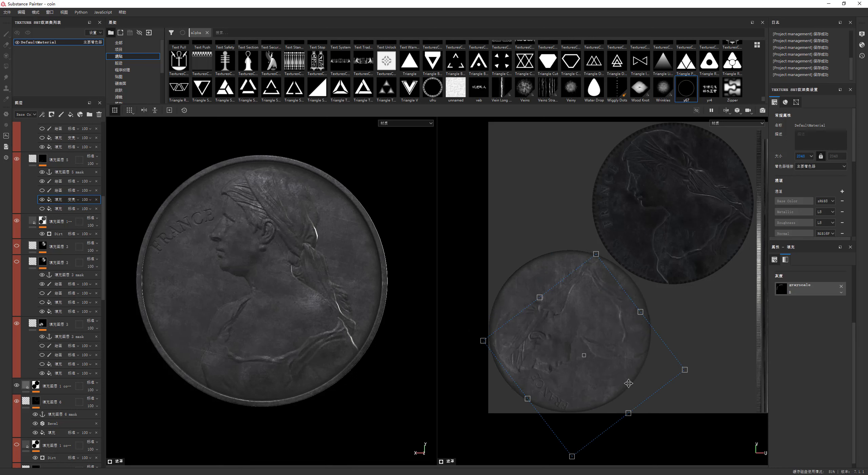
drag(576, 451, 644, 441)
drag(585, 349, 561, 345)
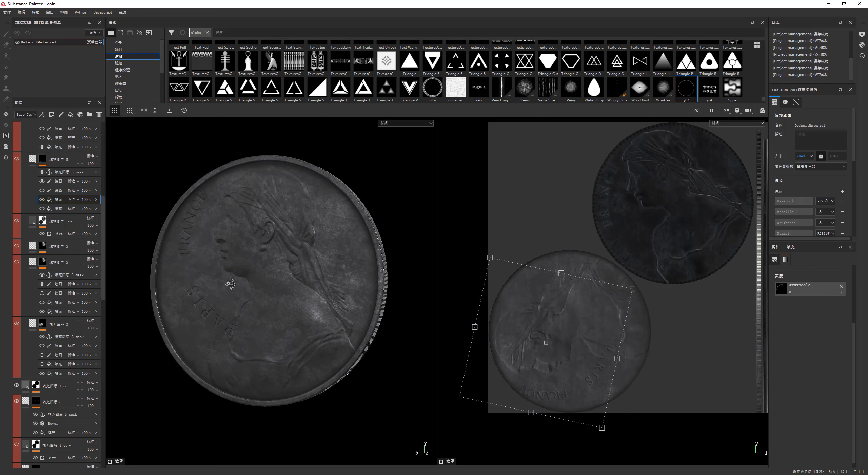
click(17, 159)
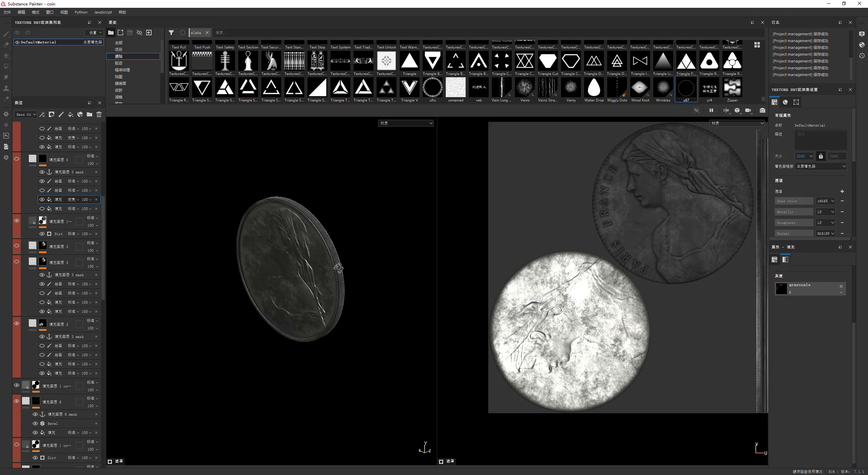
mouse_move(336, 226)
alt+mouse_down()
mouse_move(184, 237)
mouse_move(237, 262)
mouse_move(384, 246)
mouse_move(339, 233)
alt+mouse_up()
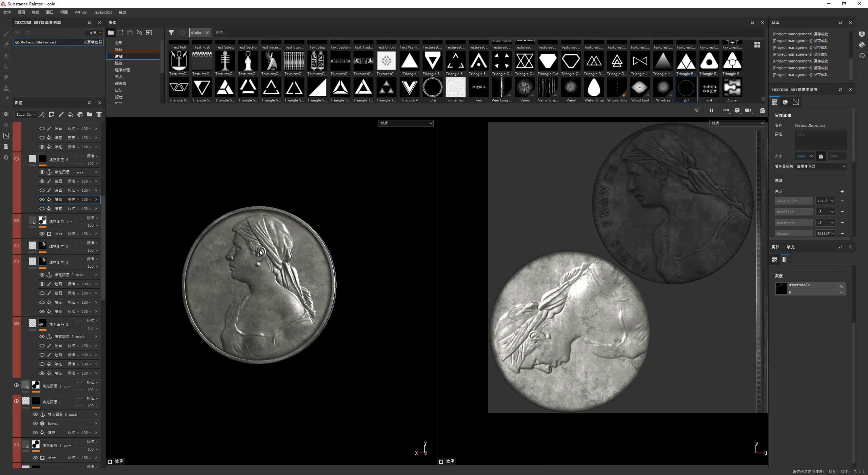
Import the Nipic .bmp into the shelf as an alpha and show fill layer 3 again.
scroll(455, 71, down, 1)
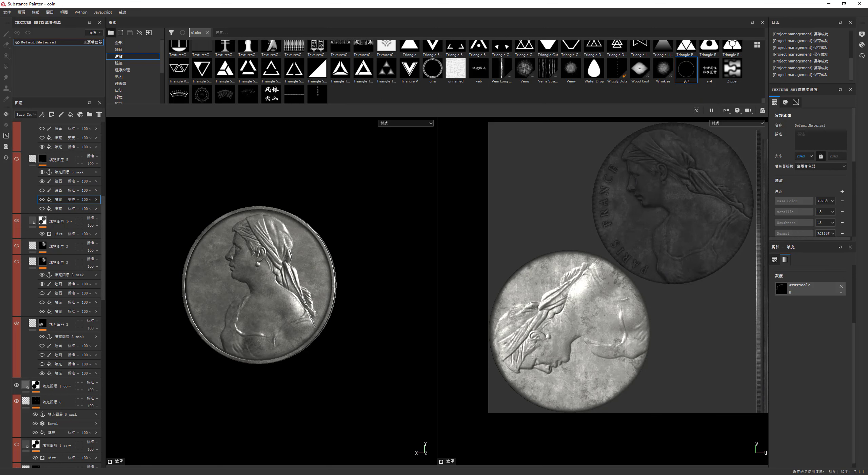
drag(167, 60, 220, 54)
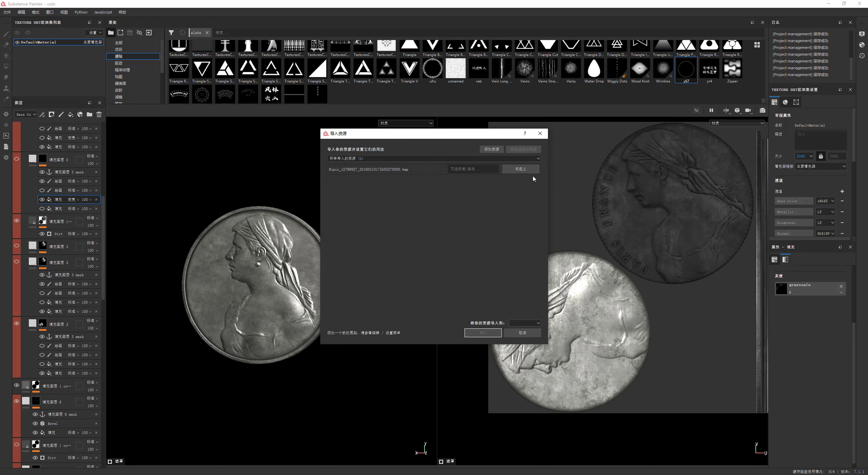
click(521, 168)
click(523, 333)
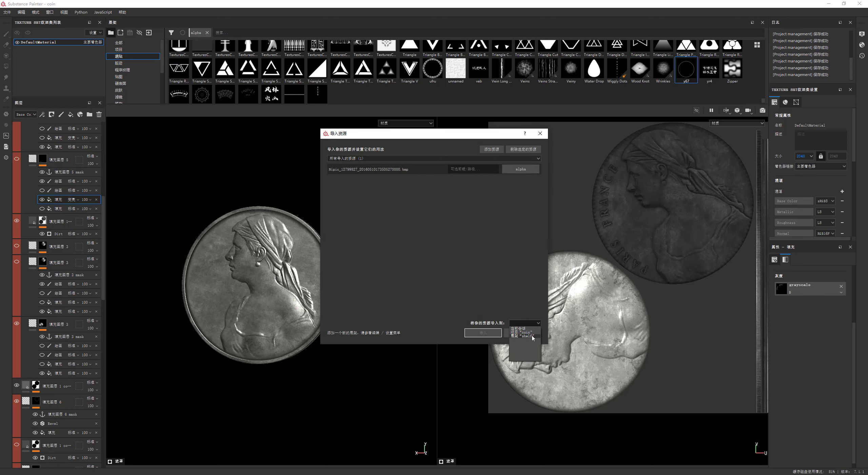
click(492, 332)
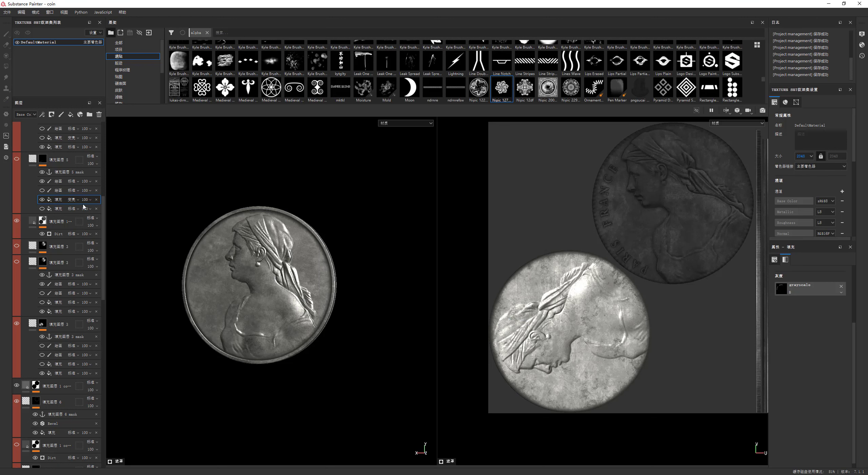
click(17, 324)
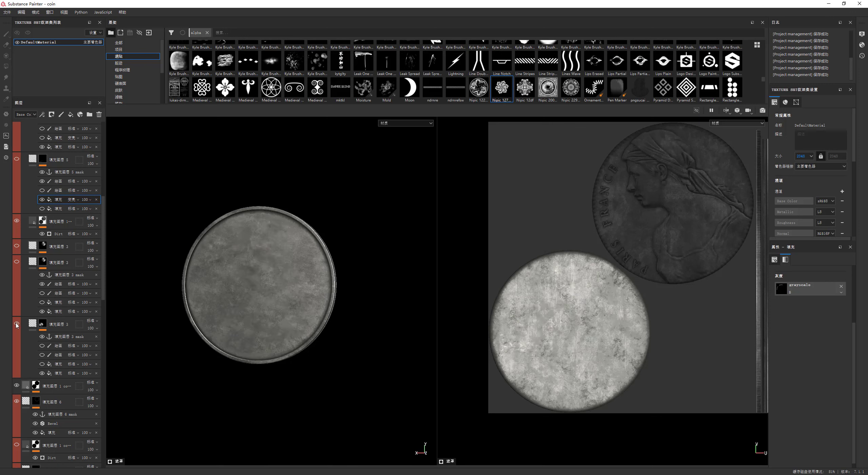
click(58, 373)
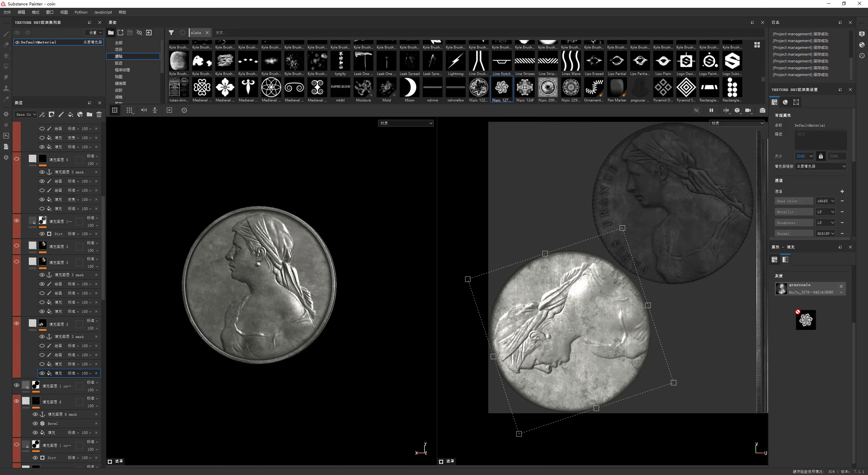
Swap the portrait for the Nipic flower alpha in the fill's grayscale slot and roughly position it.
drag(501, 94, 807, 290)
drag(627, 228, 671, 185)
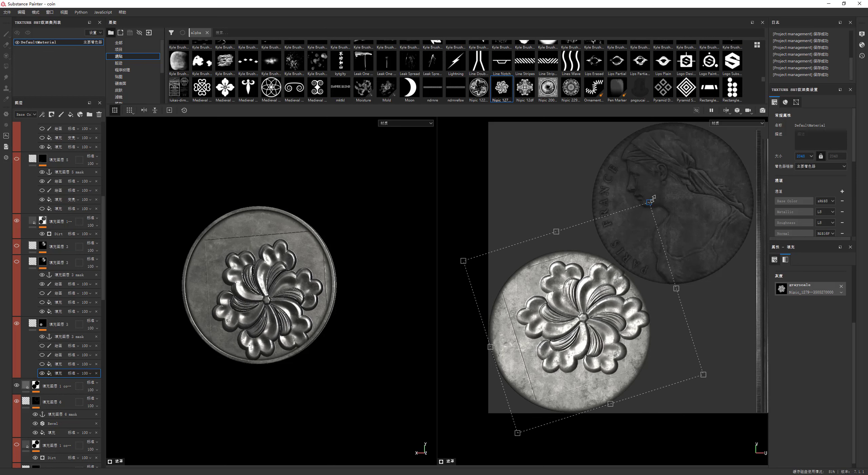
drag(574, 359, 571, 356)
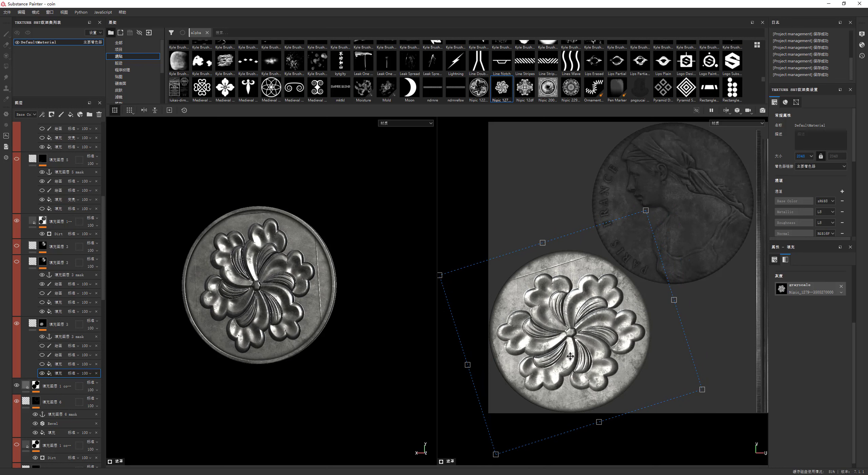
alt+drag(258, 317, 272, 316)
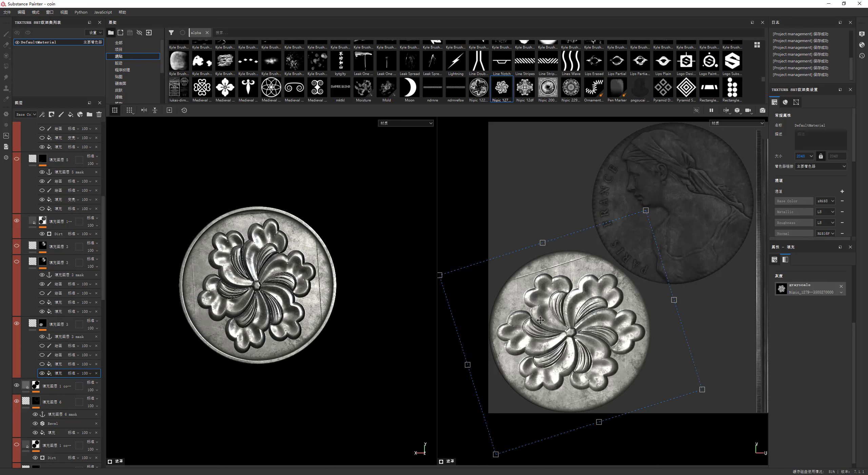
scroll(564, 301, up, 1)
middle_drag(564, 301, 549, 265)
Enlarge and rotate the flower relief so it fills the coin's back disc.
drag(573, 300, 573, 297)
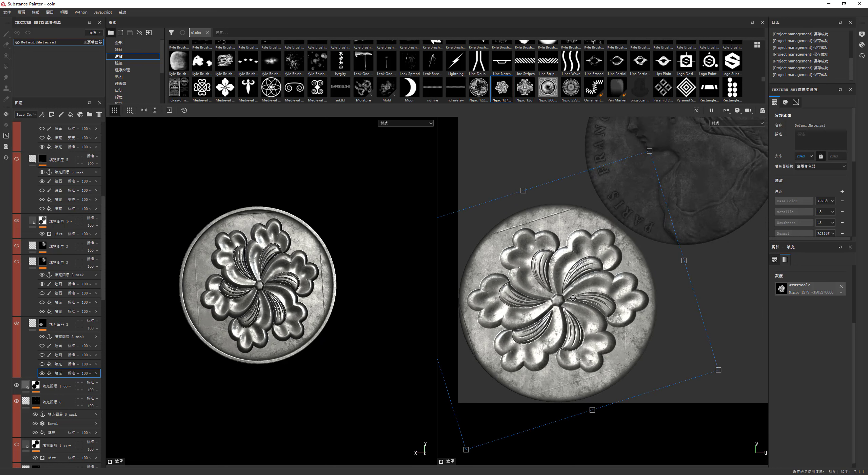
right_drag(573, 298, 575, 298)
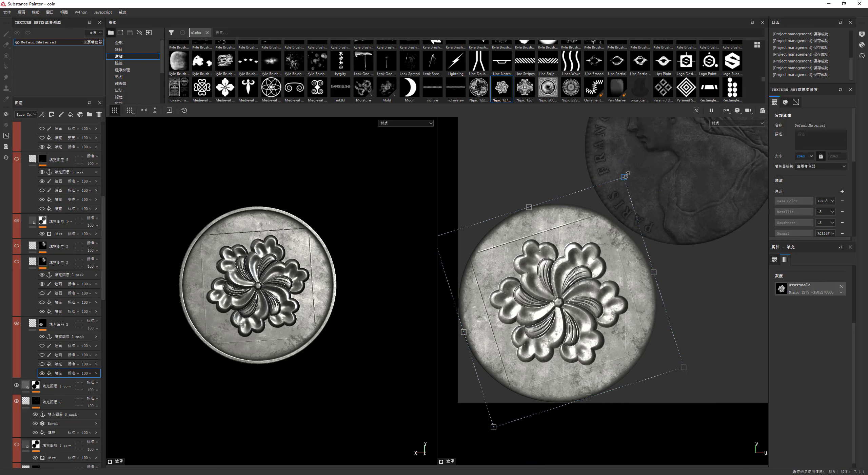
drag(626, 175, 570, 311)
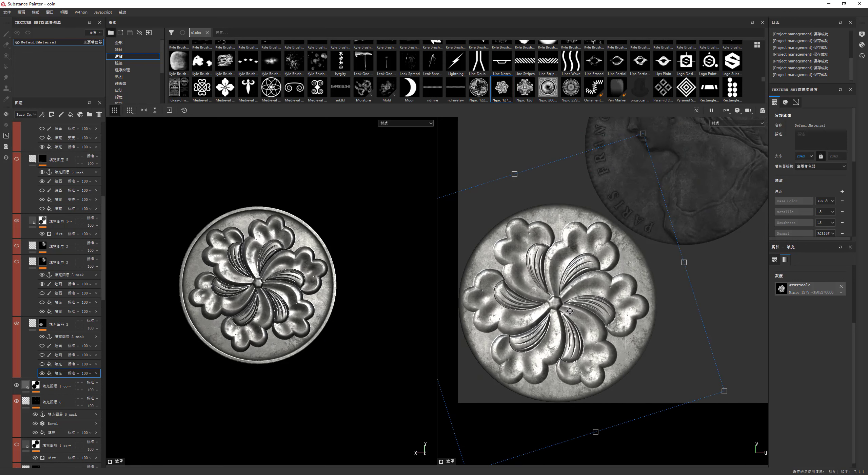
middle_drag(570, 311, 636, 191)
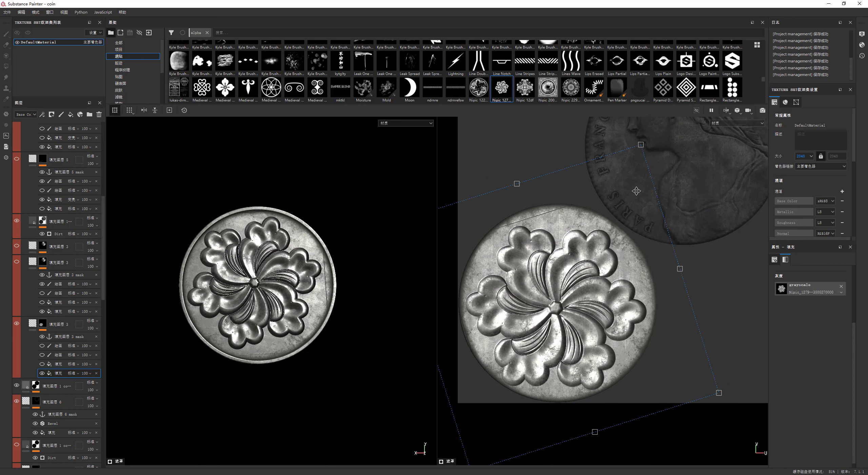
drag(637, 191, 611, 274)
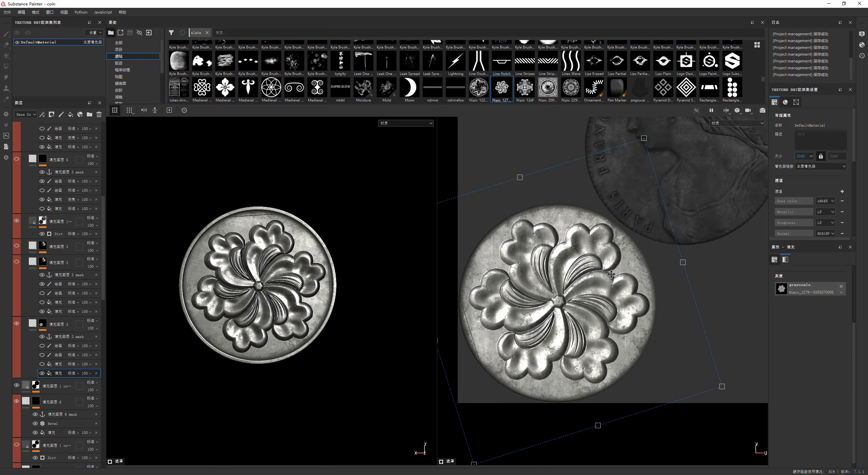
scroll(38, 296, down, 5)
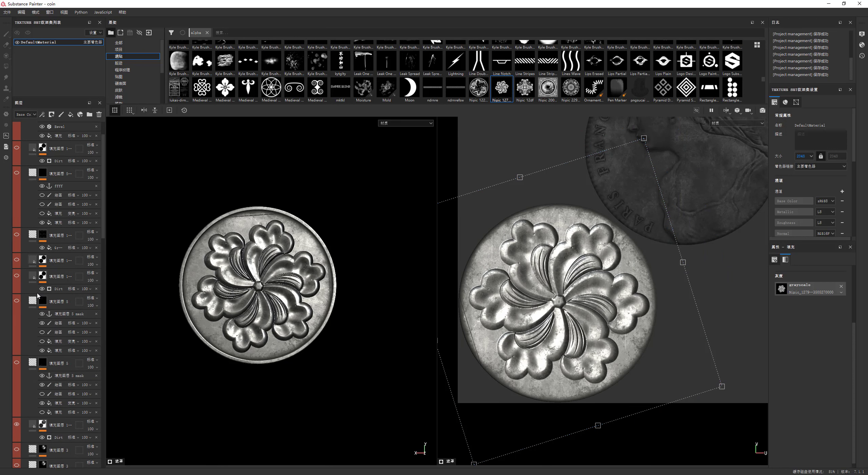
mouse_move(210, 285)
alt+mouse_down()
mouse_move(292, 278)
mouse_move(276, 286)
alt+mouse_up()
scroll(46, 341, up, 2)
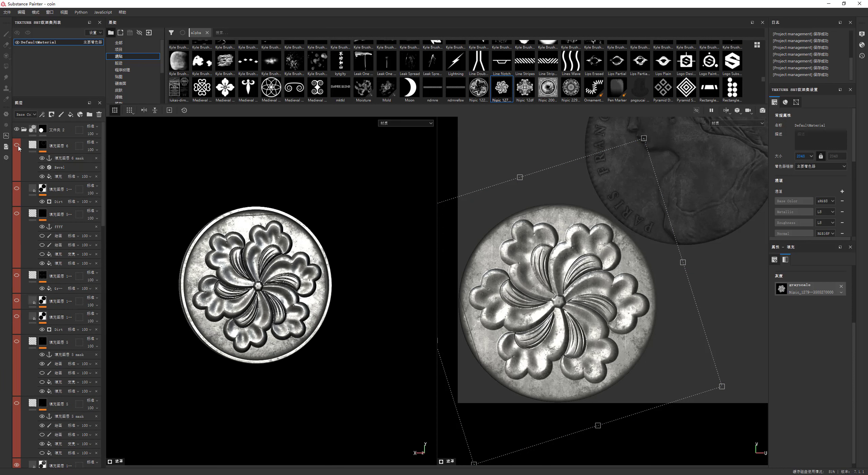
Shift fill layer 6's beaded rim projection slightly up-right onto the flower face's edge.
click(58, 176)
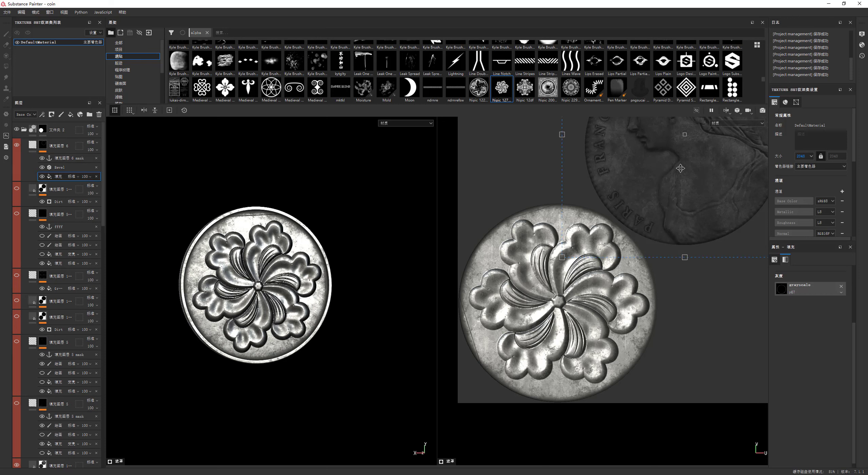
drag(680, 168, 553, 324)
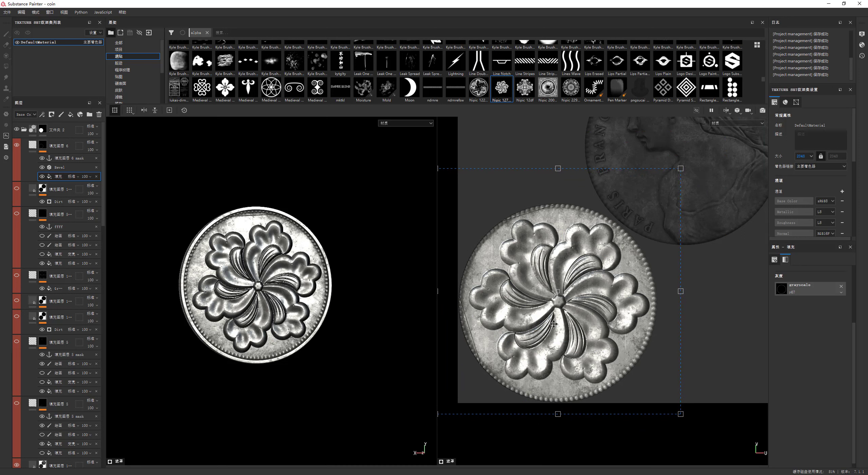
drag(553, 324, 554, 324)
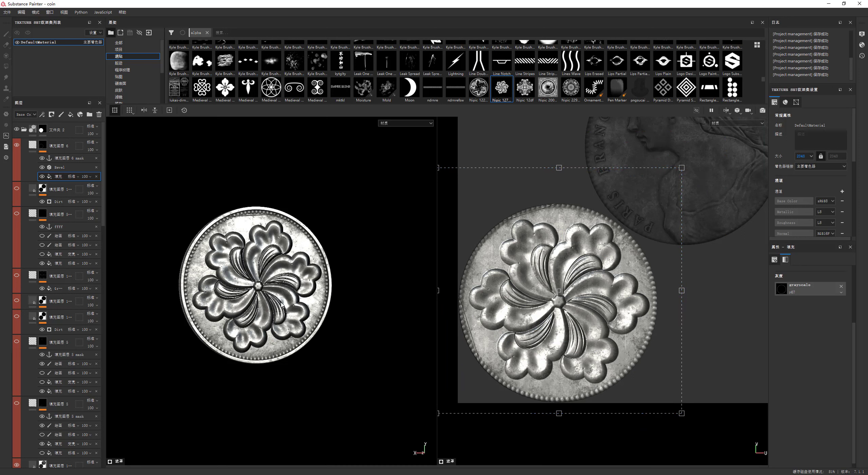
scroll(60, 413, down, 3)
scroll(59, 413, down, 3)
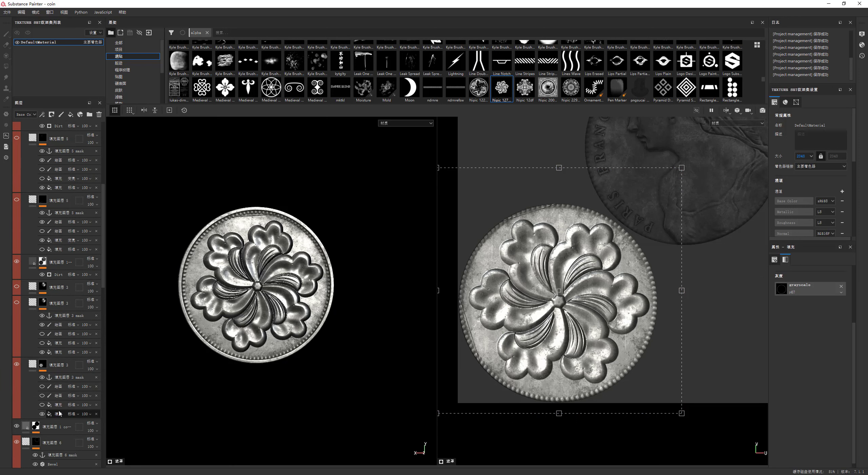
click(43, 414)
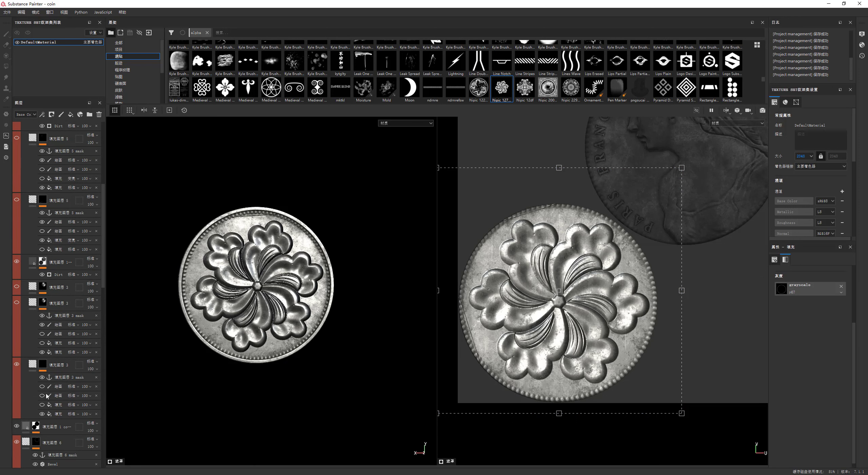
Add a paint effect to fill layer 3's mask with the paint value at 0, then inspect the flower close-up.
right_click(42, 367)
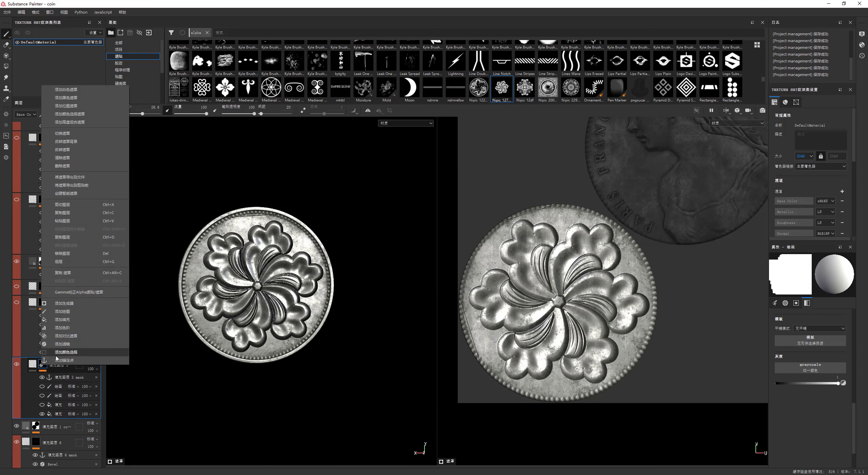
click(59, 317)
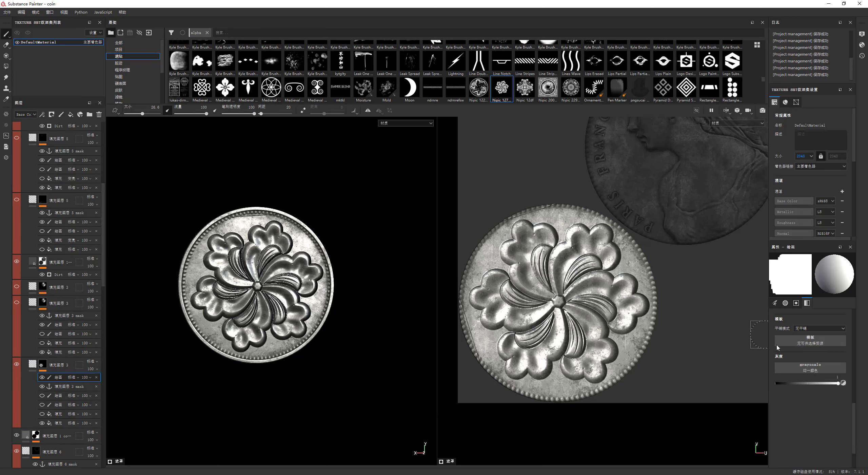
drag(825, 385, 776, 384)
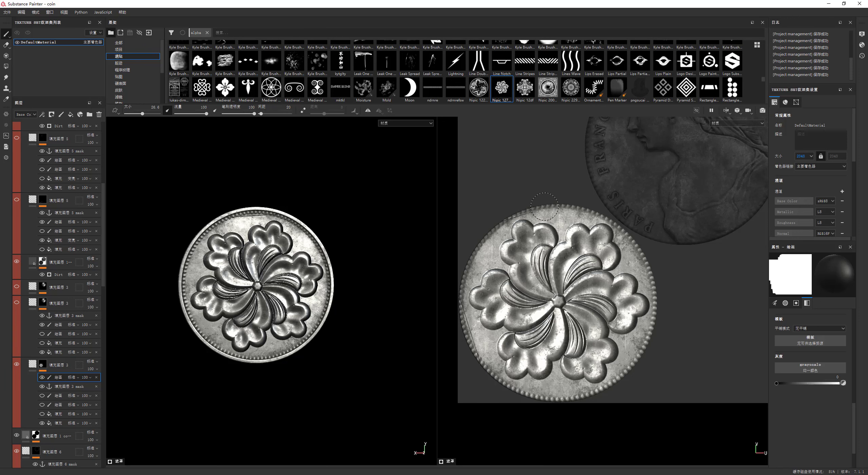
scroll(541, 209, up, 3)
scroll(509, 221, up, 3)
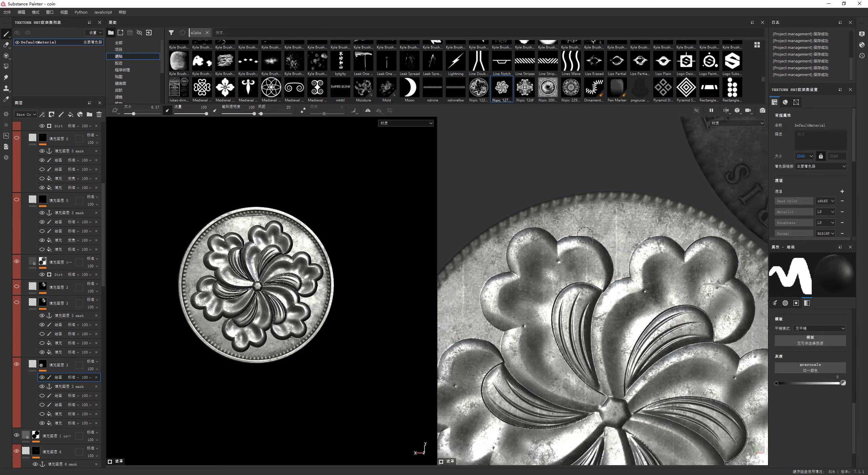
scroll(577, 271, down, 3)
scroll(644, 271, up, 2)
alt+middle_drag(678, 356, 691, 279)
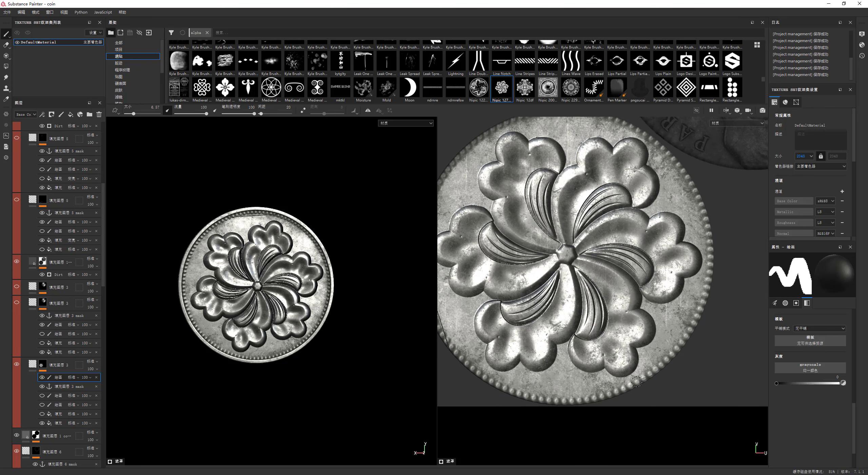
scroll(283, 227, down, 2)
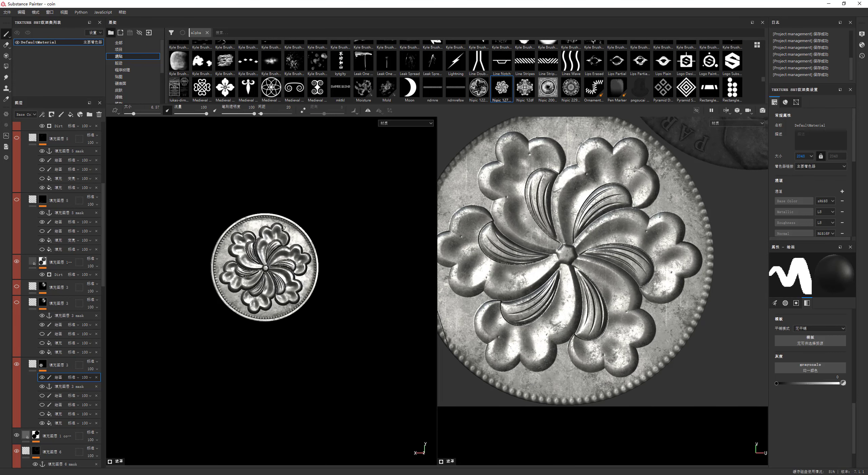
scroll(632, 282, down, 2)
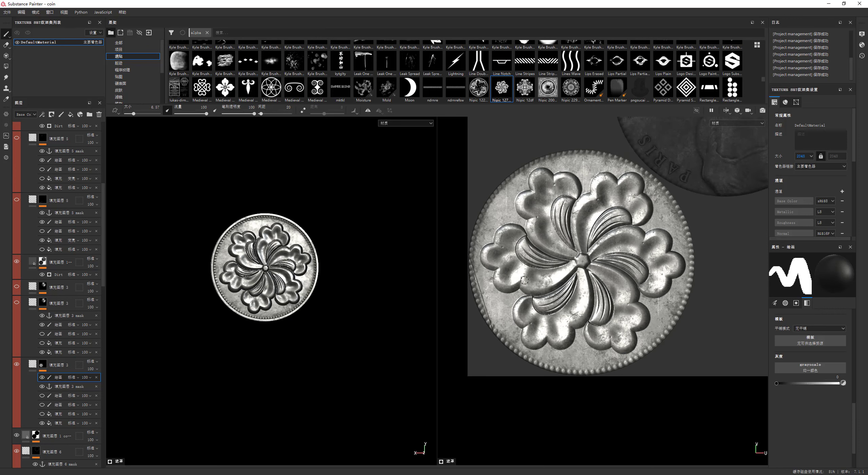
scroll(514, 249, up, 4)
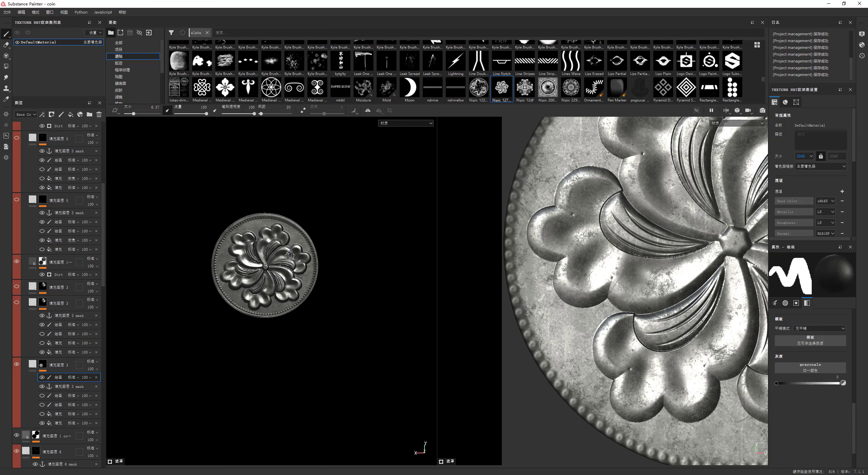
Raise fill layer 3's height to 0.428, toggling layer visibility to compare.
click(51, 365)
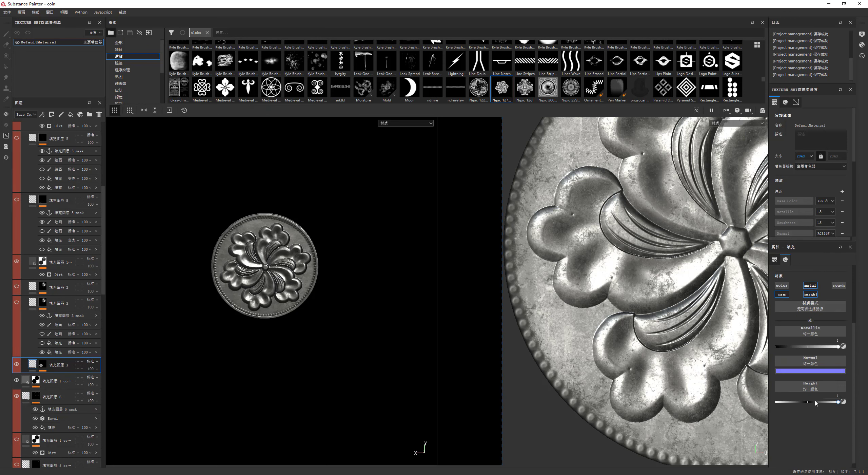
mouse_move(817, 402)
mouse_down()
mouse_move(810, 402)
mouse_move(821, 412)
mouse_up()
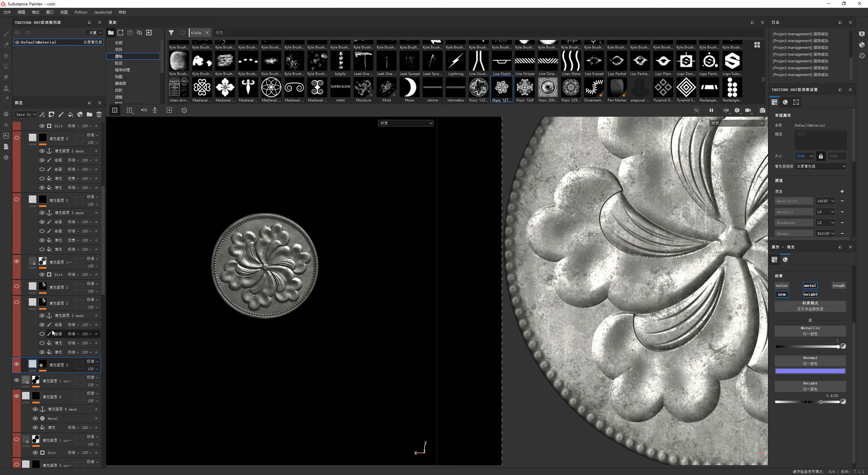
click(17, 262)
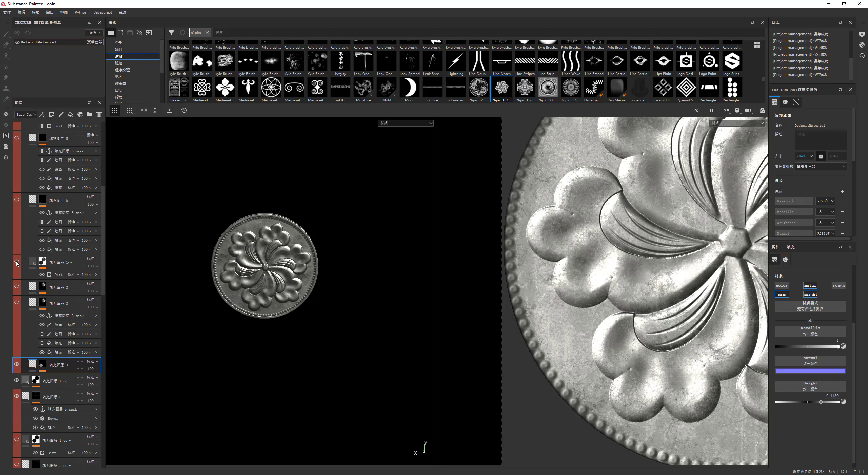
click(16, 262)
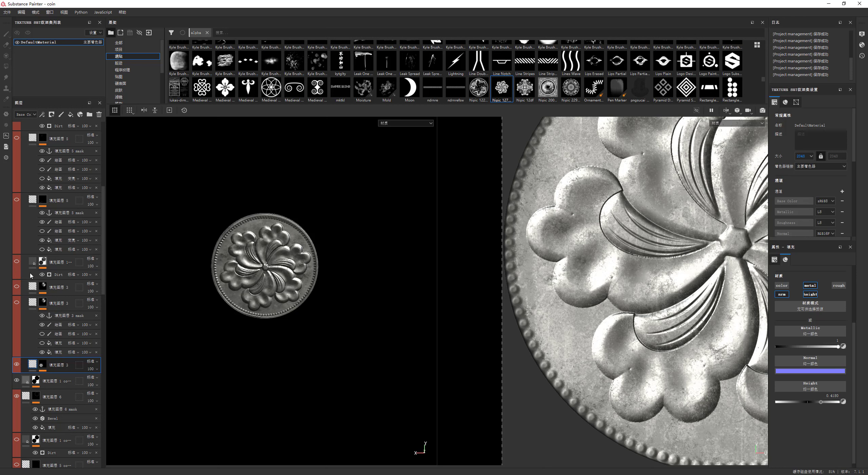
click(17, 200)
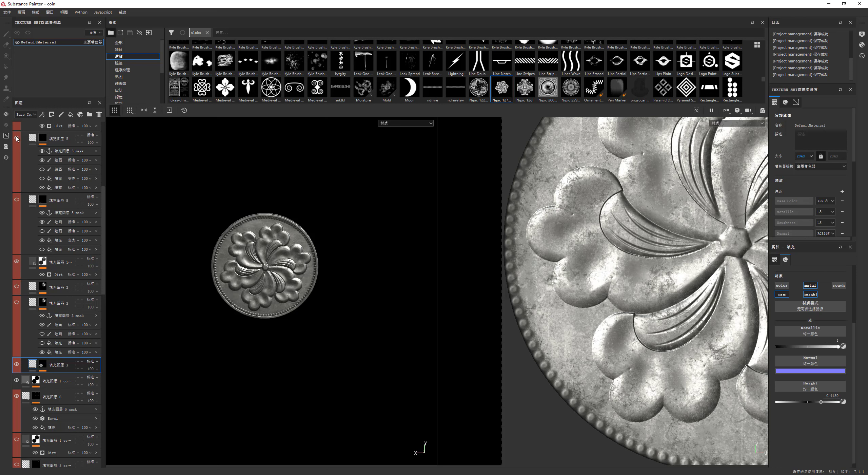
Set the Dirt generator's Micro Height source to fill layer 3's mask anchor.
click(57, 364)
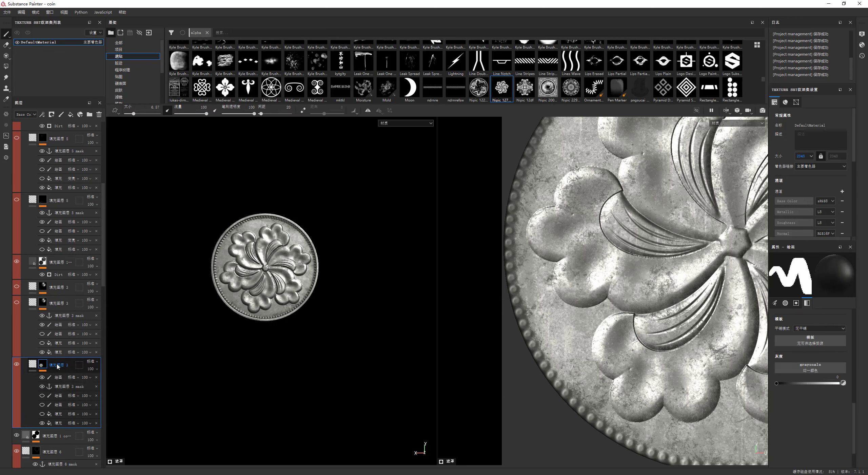
click(56, 275)
click(811, 375)
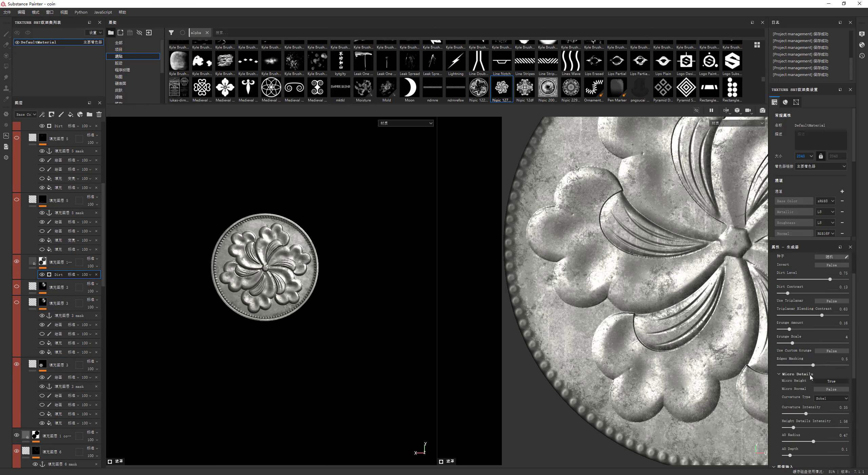
scroll(828, 447, down, 3)
click(821, 452)
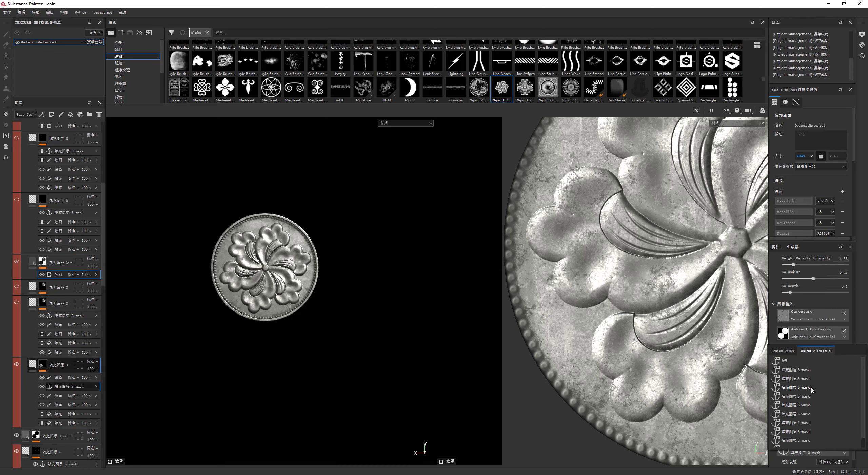
click(811, 387)
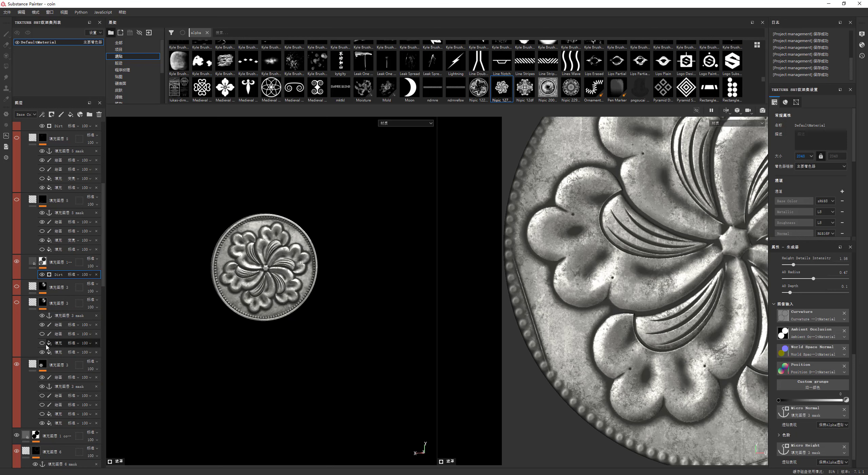
click(26, 266)
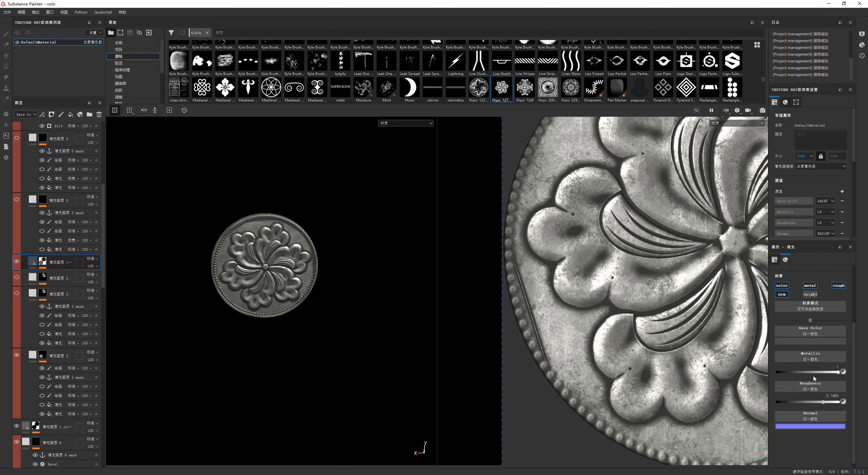
drag(823, 403, 826, 401)
key(f)
key(F3)
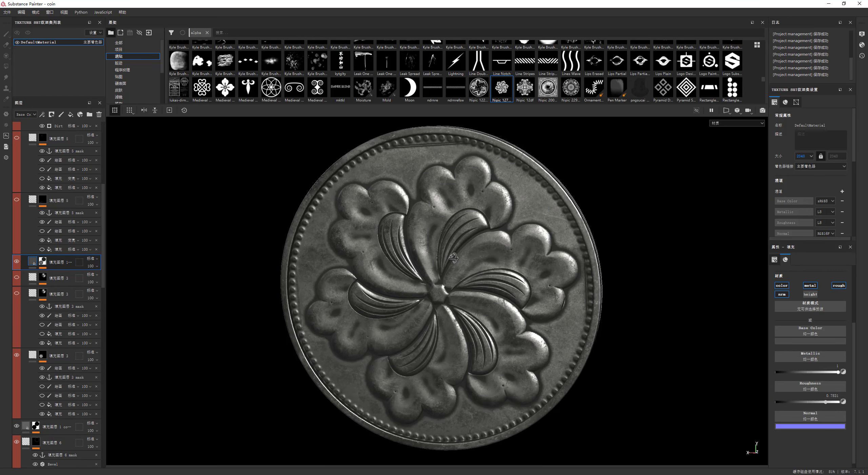
shift+right_drag(454, 257, 468, 258)
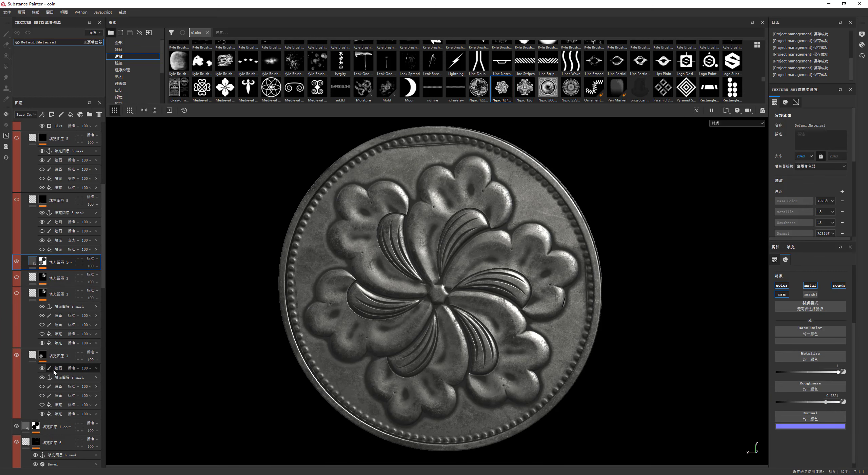
drag(54, 371, 58, 383)
key(F2)
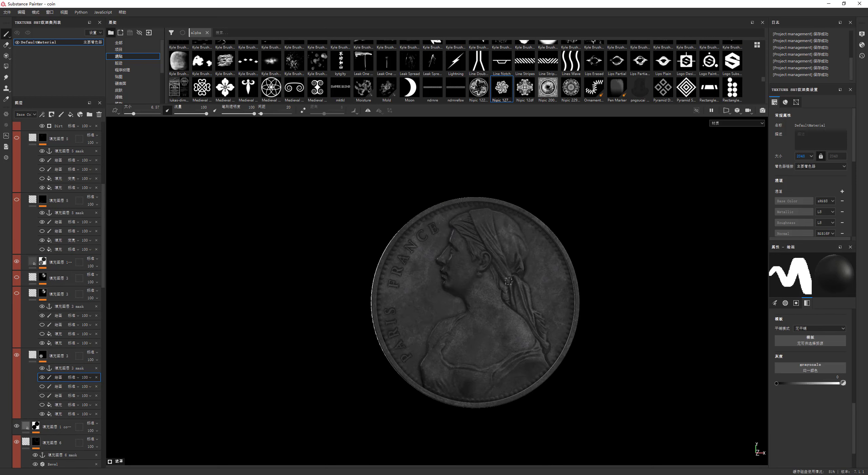
shift+right_drag(441, 278, 456, 279)
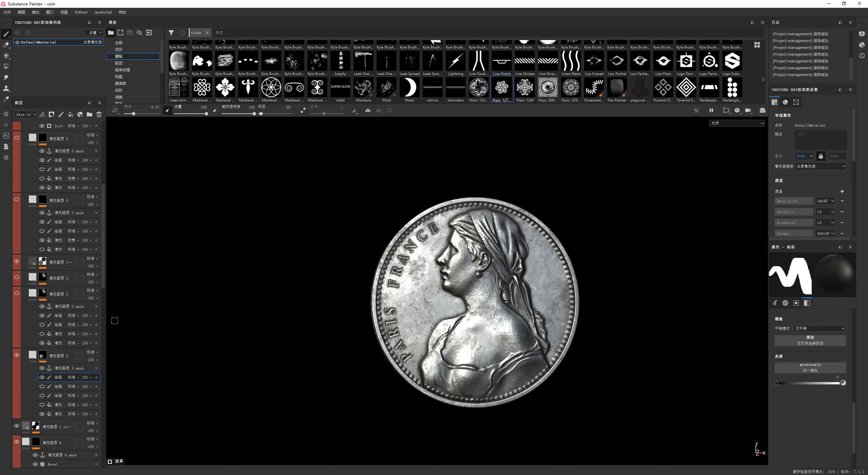
scroll(58, 271, down, 5)
click(16, 302)
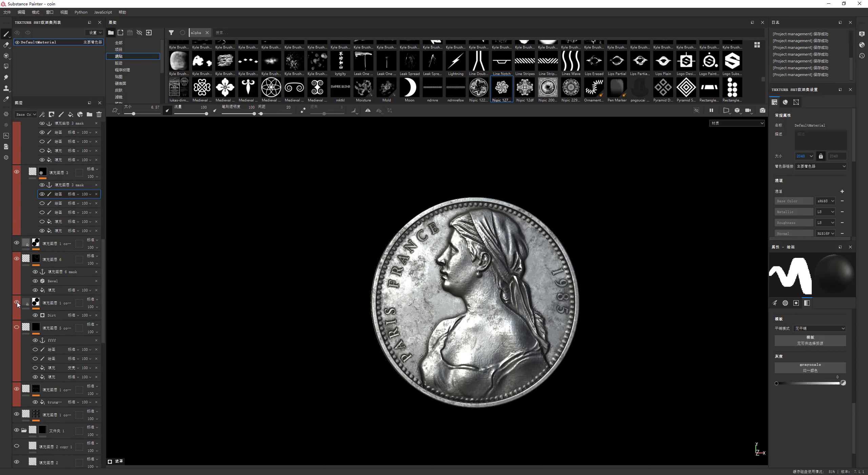
click(17, 327)
scroll(20, 319, down, 2)
scroll(17, 312, down, 2)
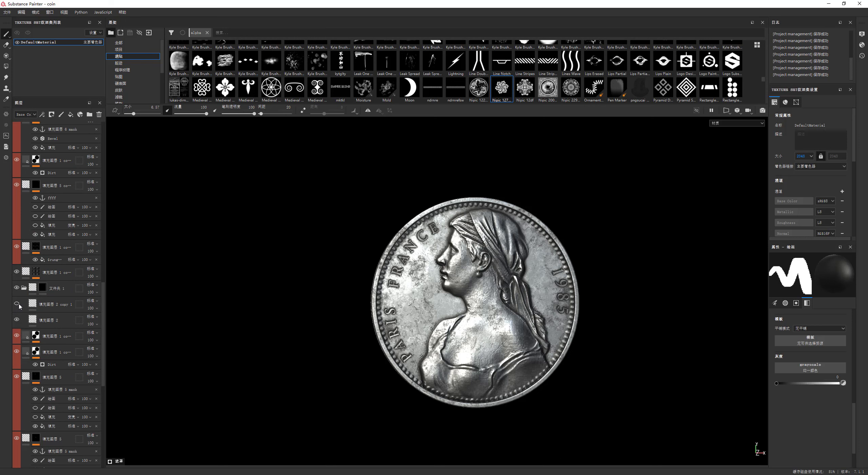
scroll(18, 306, down, 2)
scroll(19, 340, down, 2)
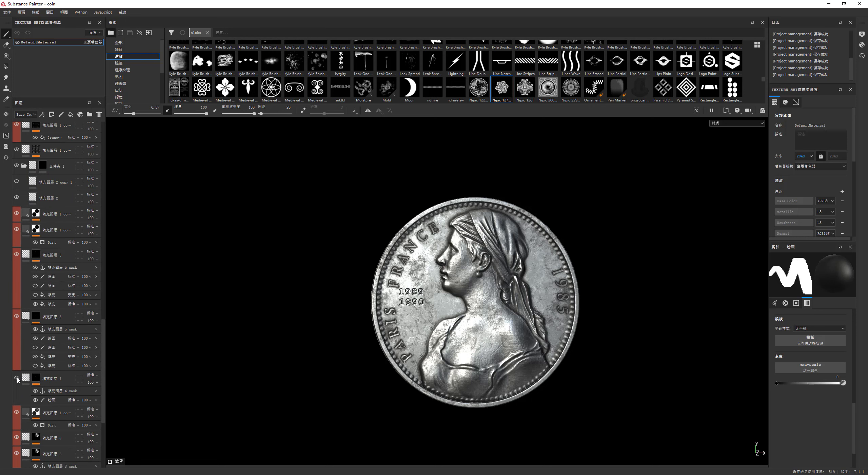
click(55, 378)
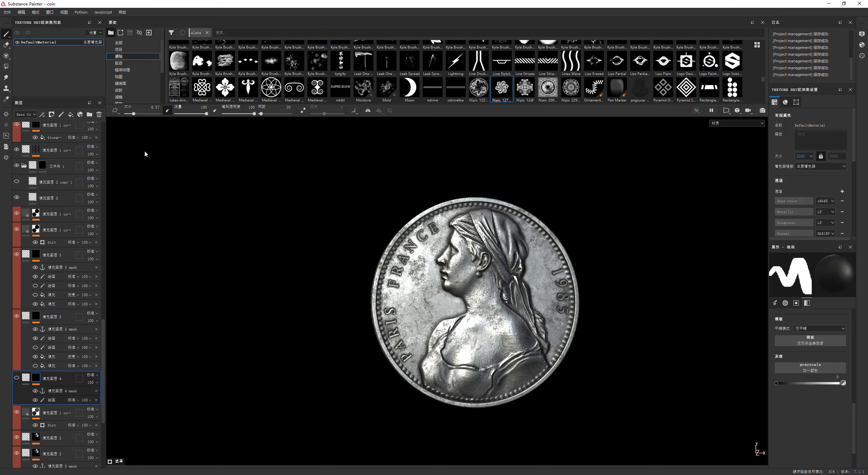
click(100, 114)
scroll(452, 280, down, 1)
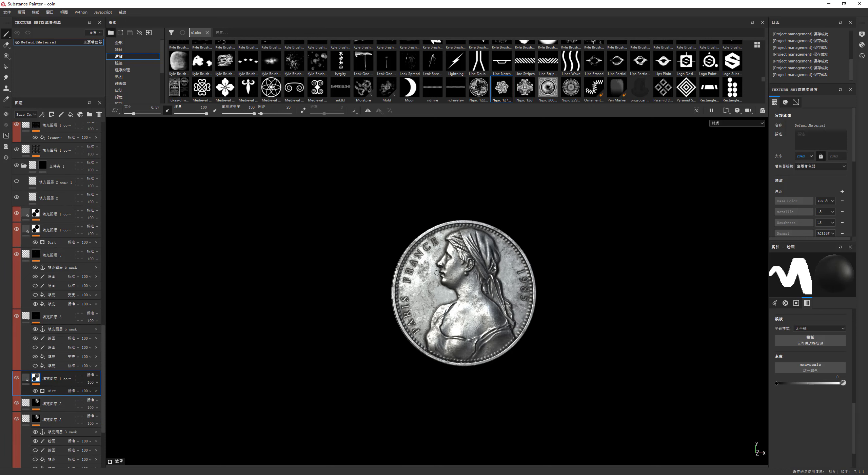
scroll(451, 281, up, 4)
mouse_move(452, 280)
alt+mouse_down()
mouse_move(461, 289)
mouse_move(454, 272)
alt+mouse_up()
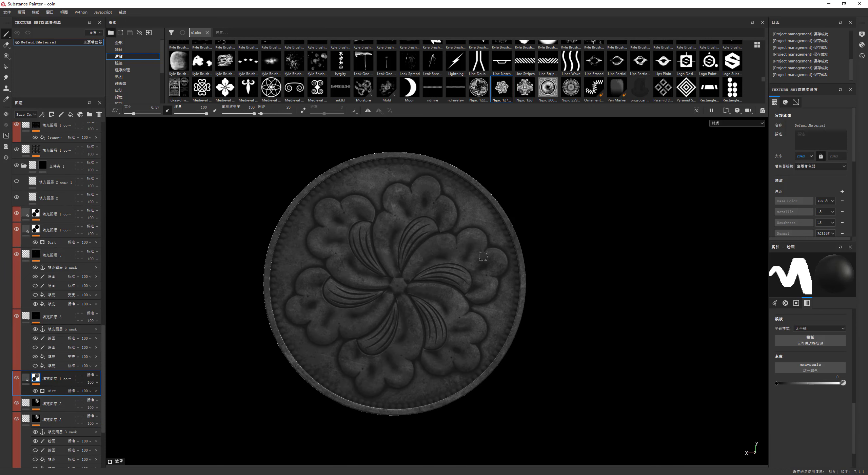
shift+right_drag(441, 258, 450, 256)
scroll(454, 271, down, 3)
scroll(455, 271, down, 2)
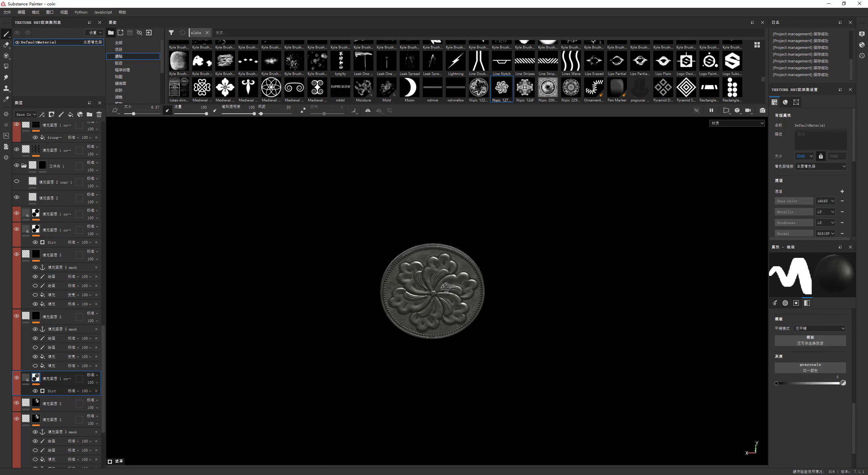
scroll(67, 311, up, 1)
scroll(67, 311, up, 3)
scroll(66, 326, up, 3)
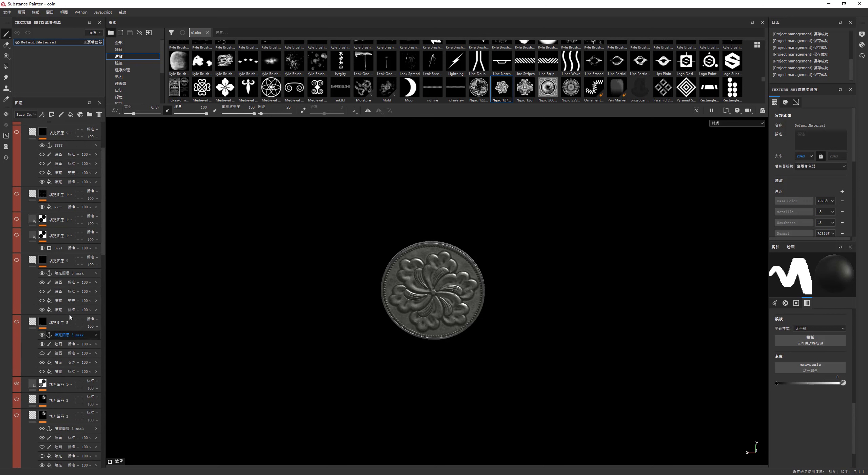
scroll(65, 352, up, 3)
scroll(54, 365, down, 4)
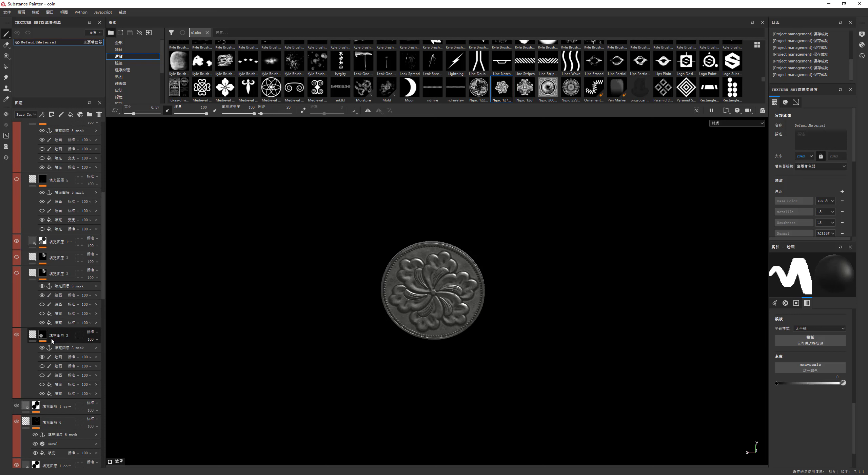
Lower fill layer 3's height to about 0.24 and turn the portrait side face-on.
click(60, 394)
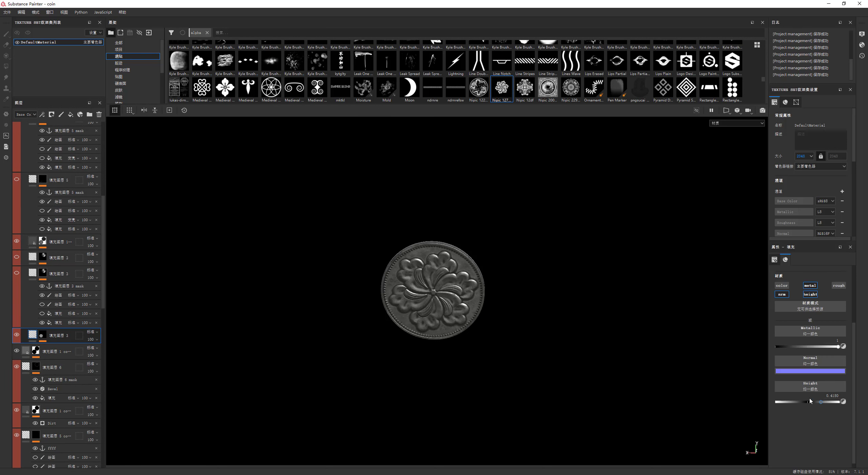
drag(817, 404, 813, 401)
scroll(463, 295, up, 5)
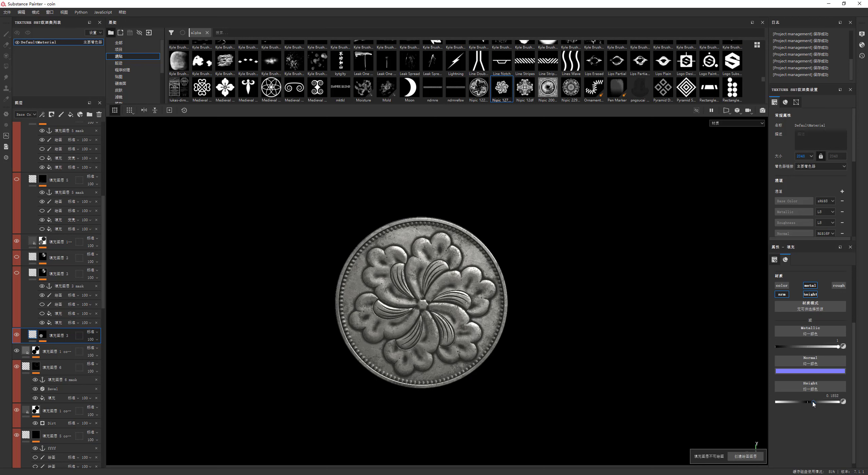
drag(813, 402, 815, 402)
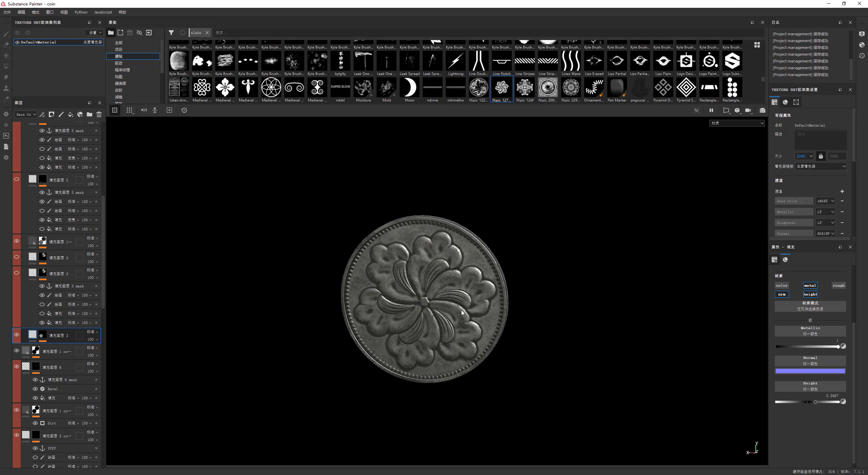
mouse_move(514, 318)
alt+mouse_down()
mouse_move(502, 222)
mouse_move(574, 248)
alt+mouse_up()
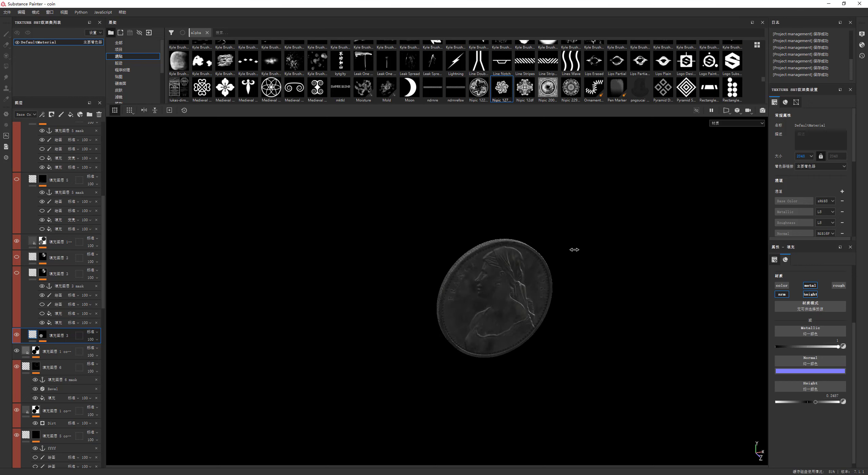
key(f)
alt+drag(519, 282, 524, 267)
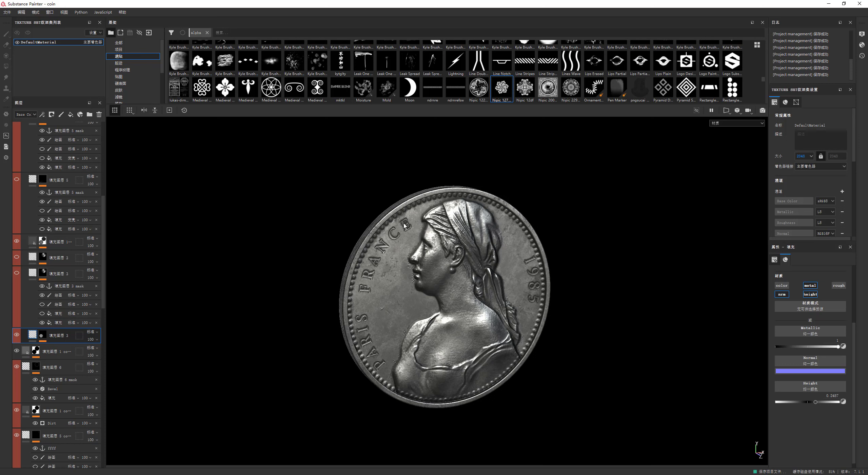
Raise the texture set size to 4096 and open the Display Settings.
click(810, 156)
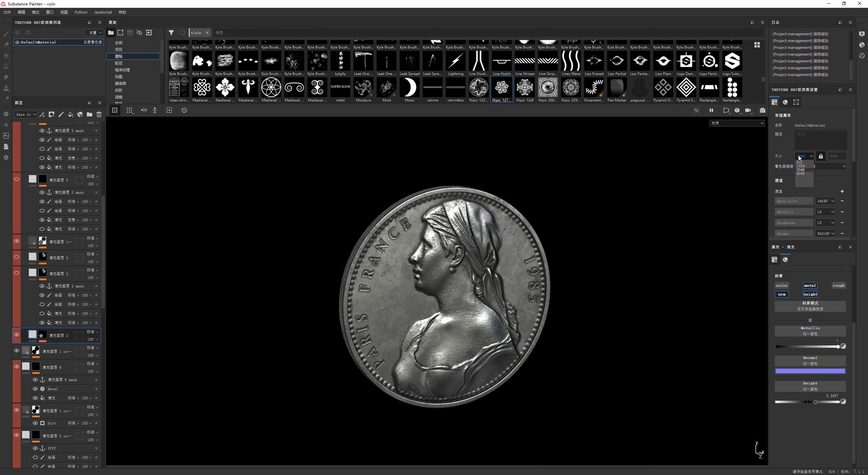
click(805, 185)
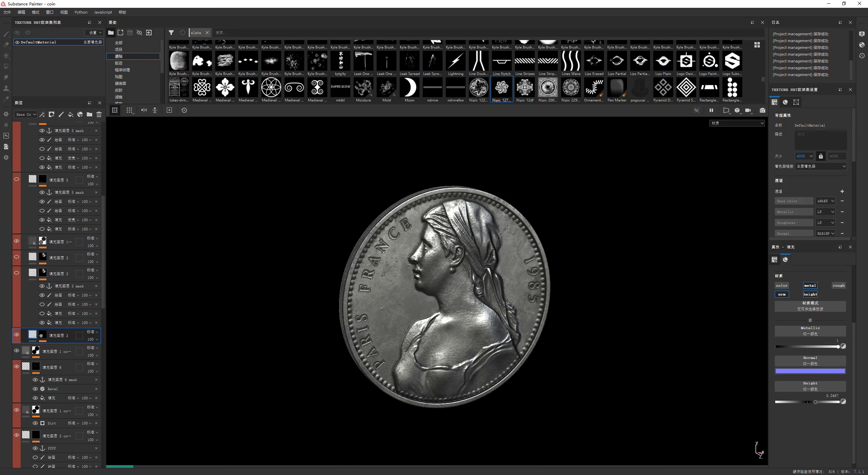
mouse_move(477, 239)
alt+mouse_down()
mouse_move(452, 237)
mouse_move(479, 251)
alt+mouse_up()
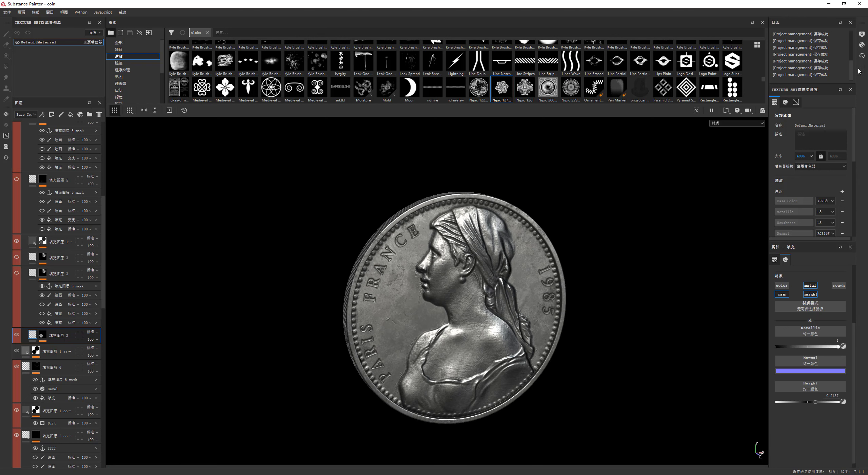
click(862, 34)
Set anisotropic filtering to 16spp and MipMap bias to very sharp in Display Settings.
click(750, 165)
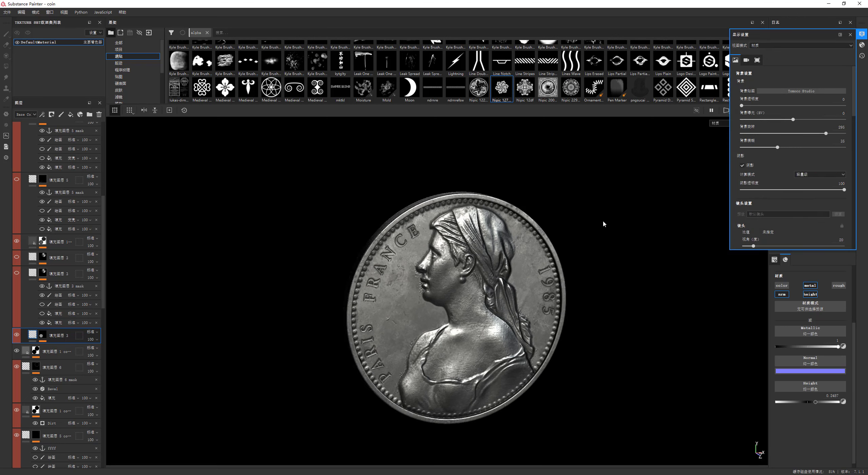
shift+right_drag(603, 223, 584, 235)
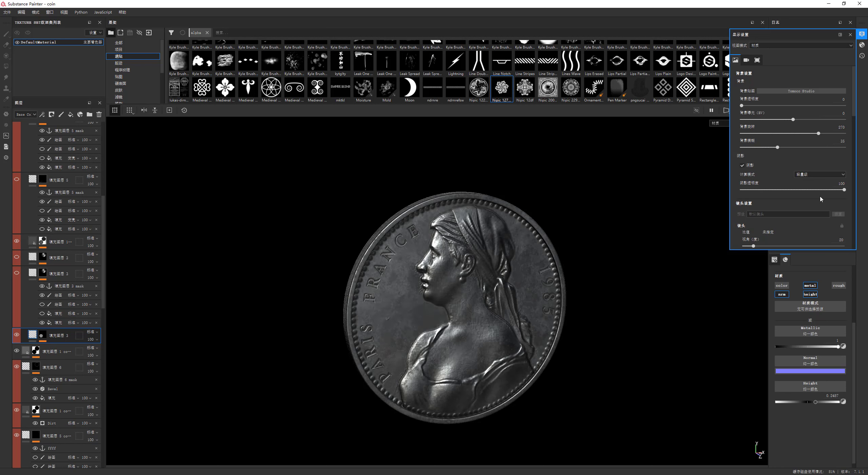
scroll(780, 191, down, 2)
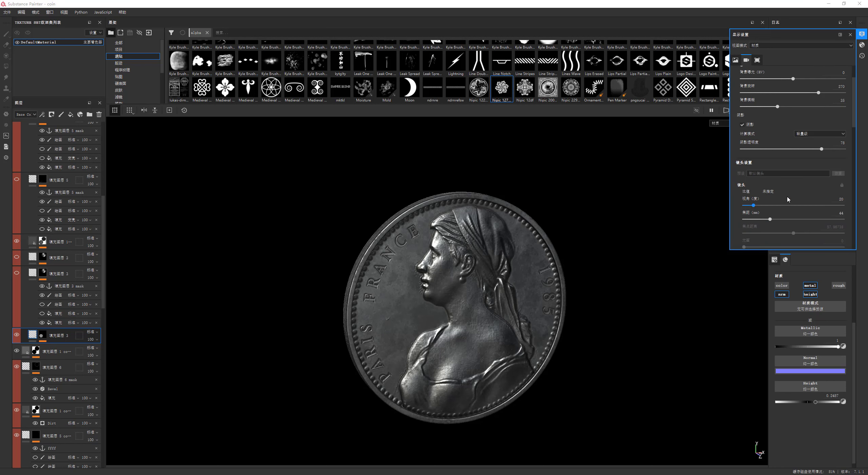
scroll(767, 191, down, 2)
scroll(748, 181, down, 2)
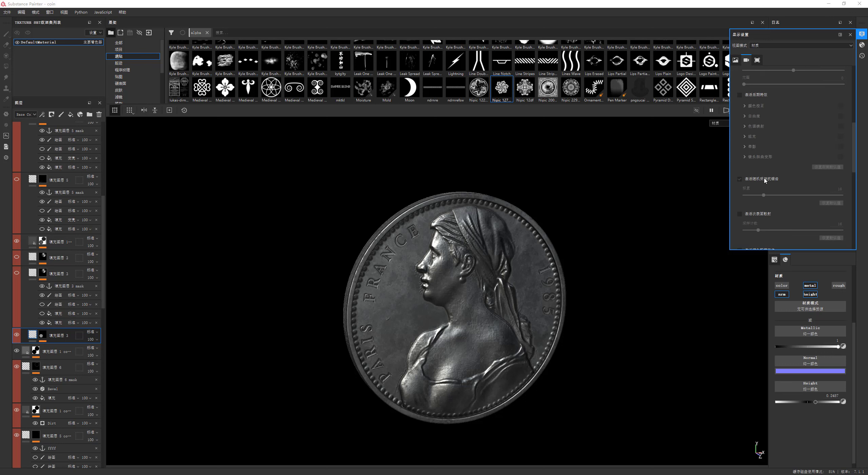
scroll(778, 197, down, 1)
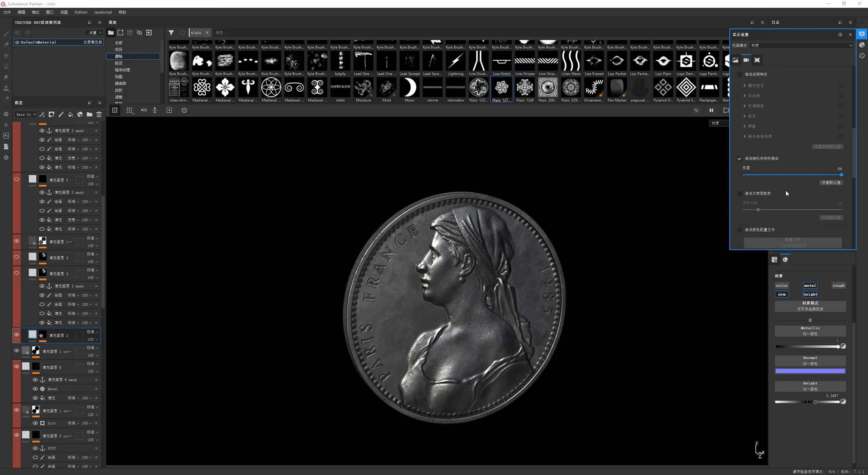
scroll(776, 194, down, 1)
scroll(776, 193, down, 2)
click(796, 186)
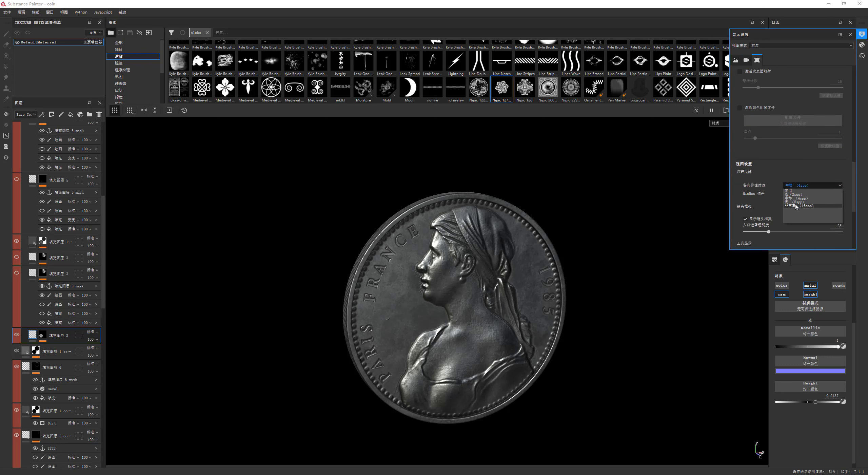
click(799, 204)
click(803, 210)
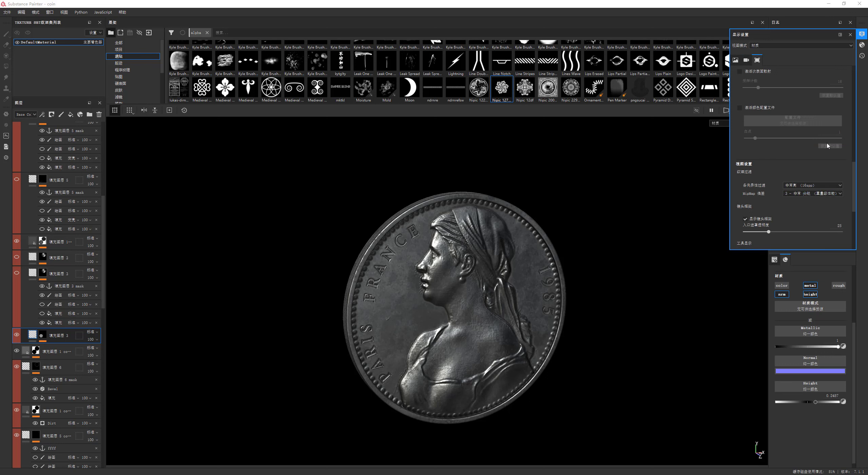
scroll(781, 164, down, 1)
Set the shader quality to Ultra (256 spp).
click(862, 45)
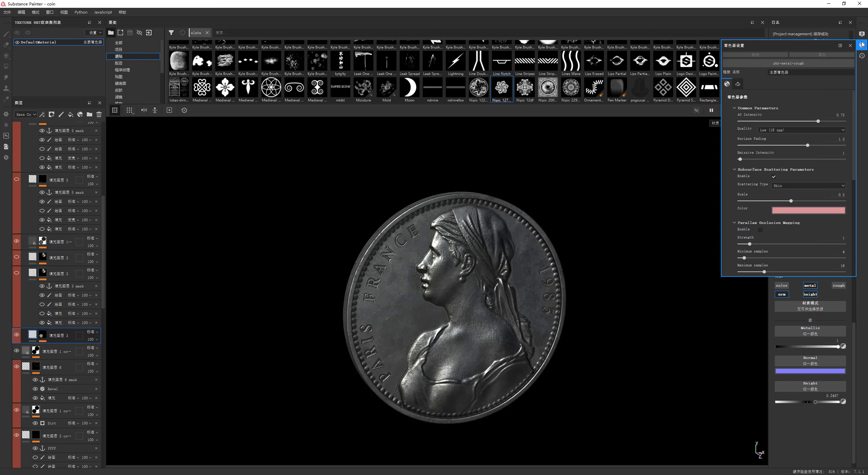
click(797, 129)
click(797, 157)
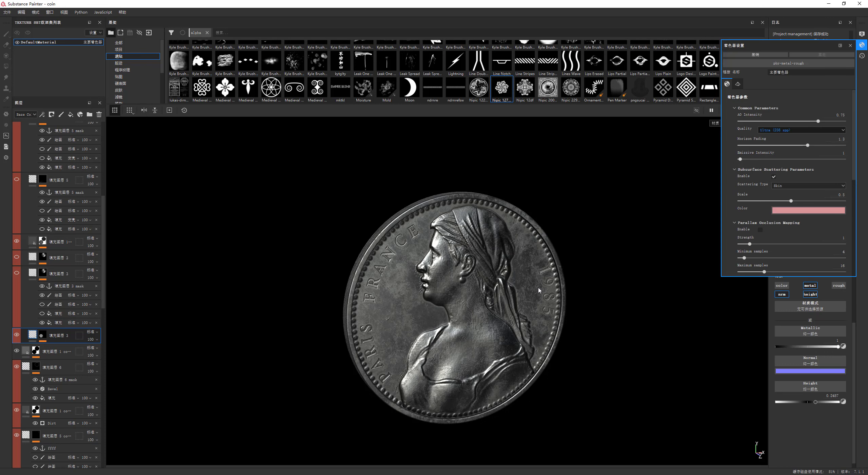
shift+right_drag(511, 287, 547, 281)
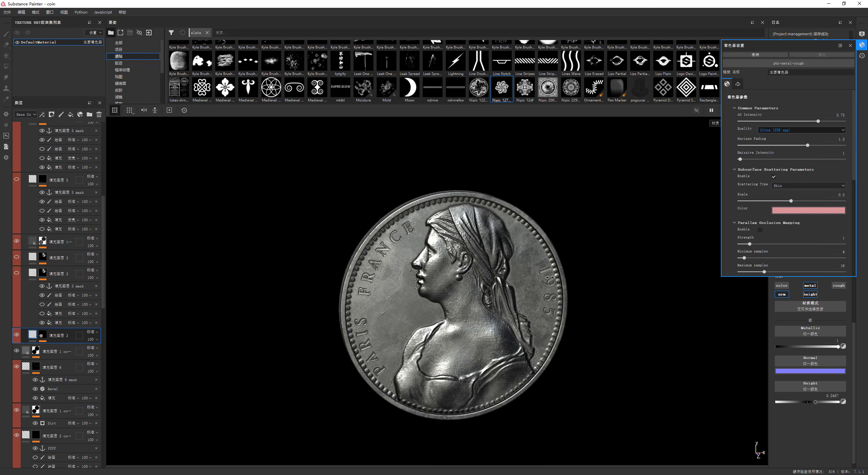
scroll(547, 281, up, 2)
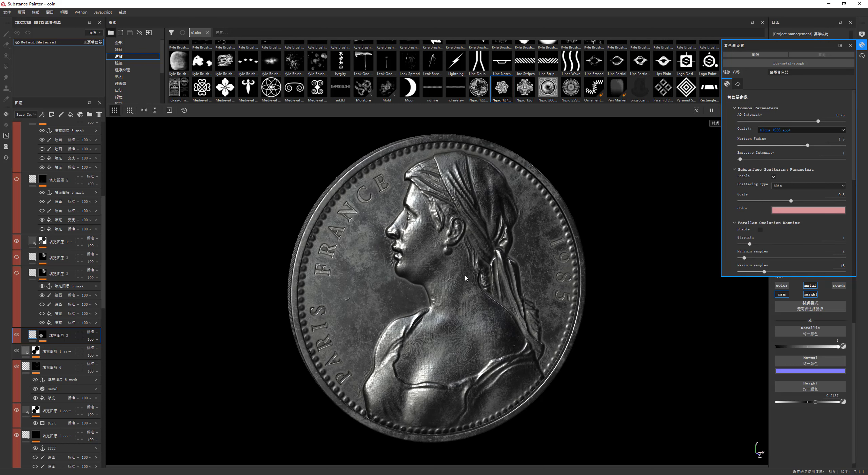
Turn viewport shadows off and close the display settings.
click(860, 34)
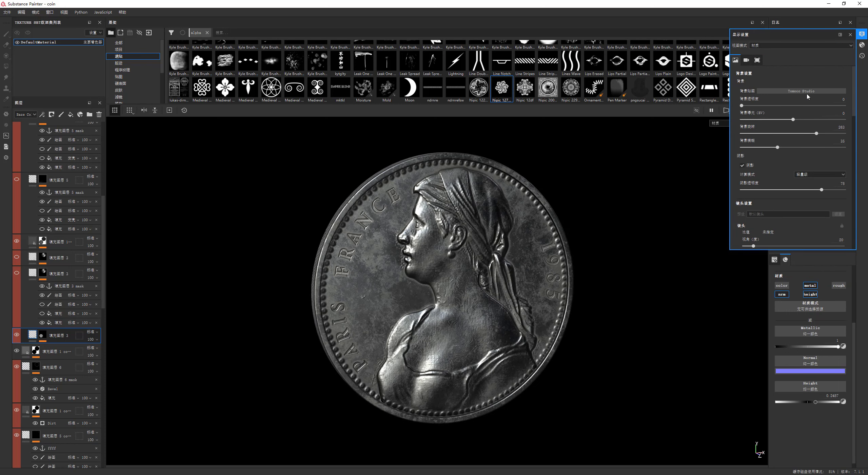
mouse_move(572, 216)
shift+right_down()
mouse_move(565, 224)
mouse_move(610, 219)
shift+right_up()
click(742, 165)
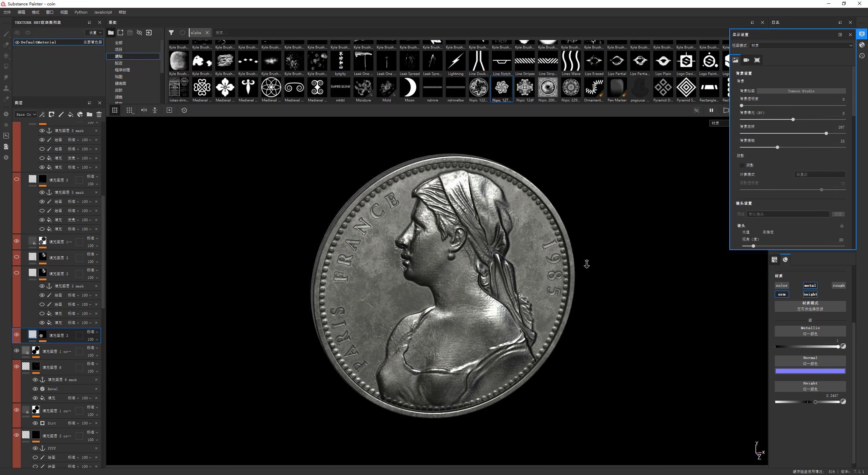
alt+right_drag(587, 264, 579, 271)
click(851, 35)
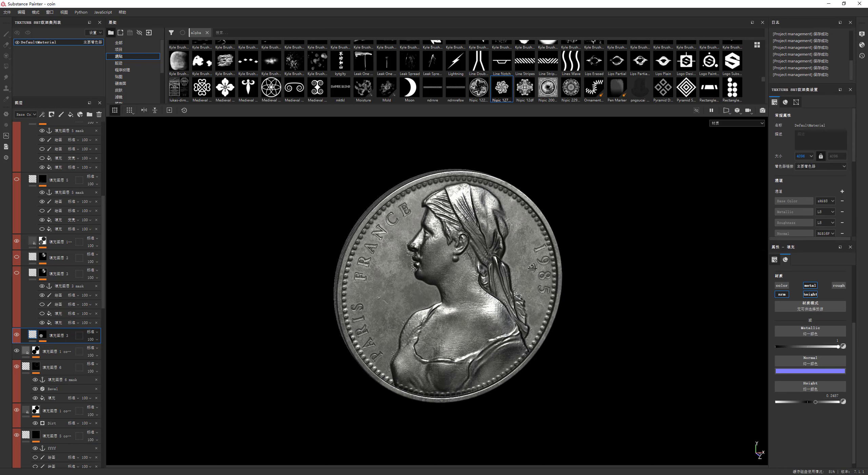
alt+drag(539, 282, 525, 280)
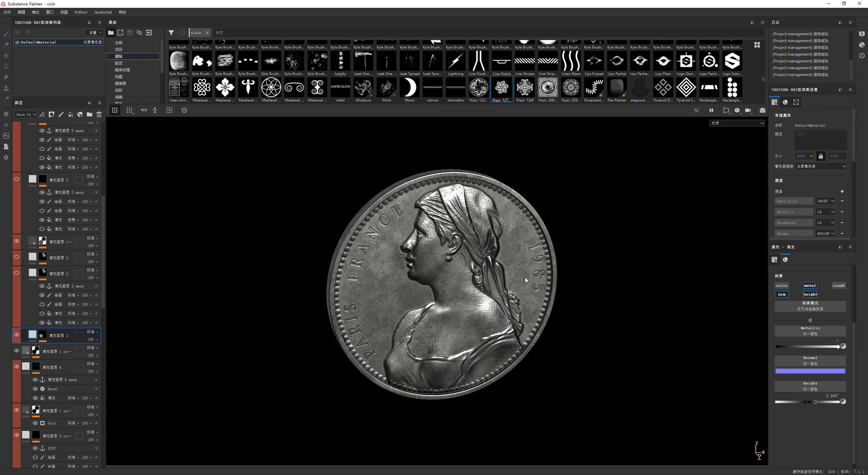